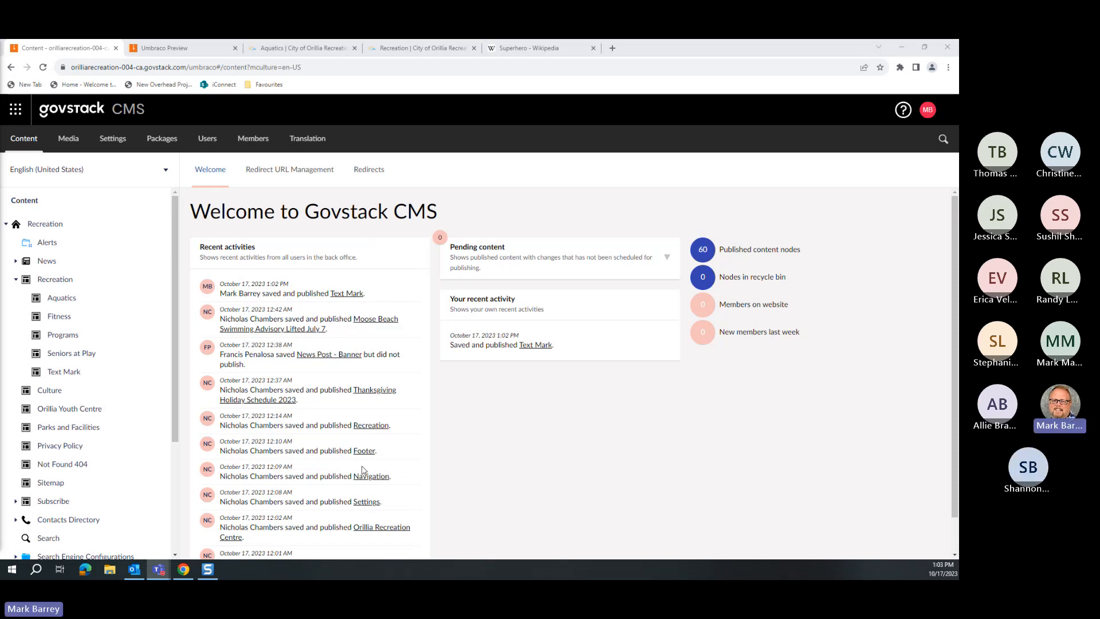
# Step: Create a new page beneath the last subpage of Recreation using the Interior Page - Banner content template
pyautogui.click(104, 372)
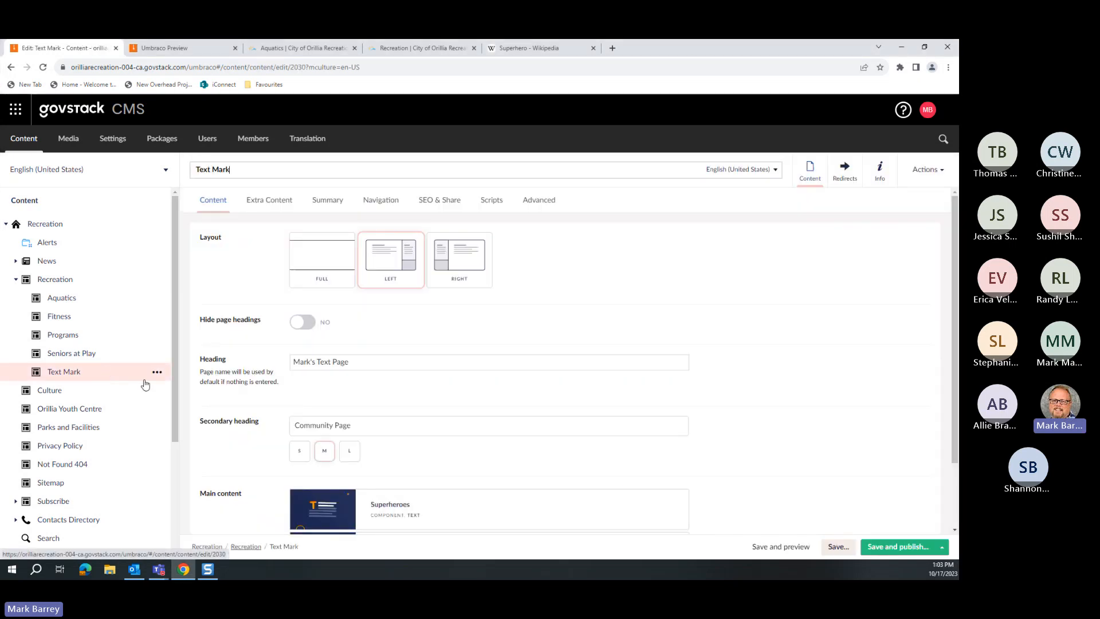
pyautogui.rightClick(116, 373)
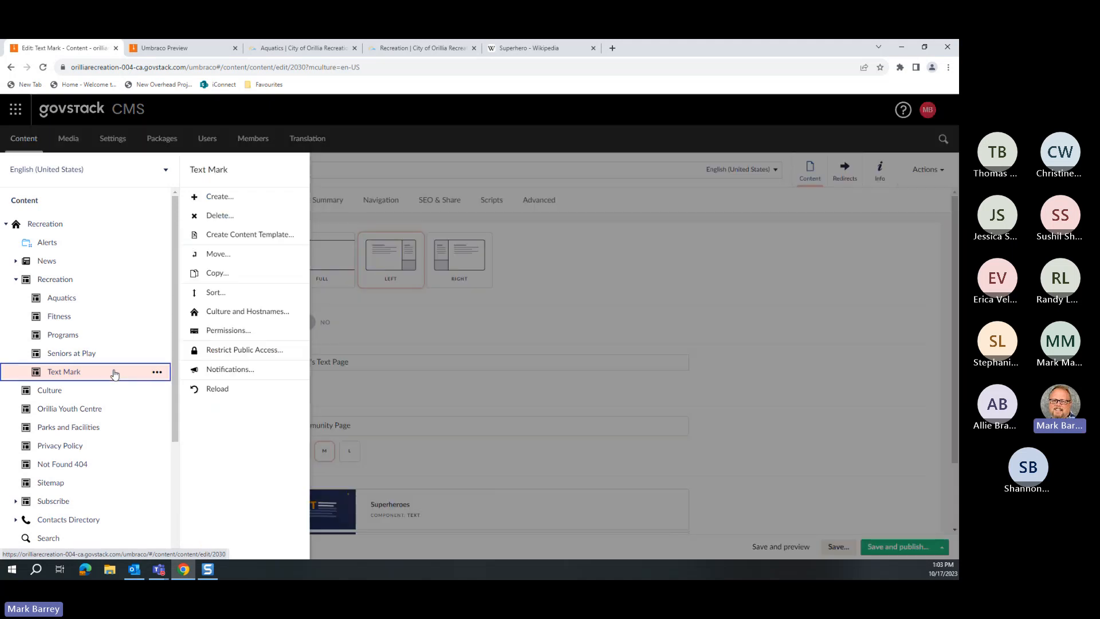
pyautogui.click(223, 199)
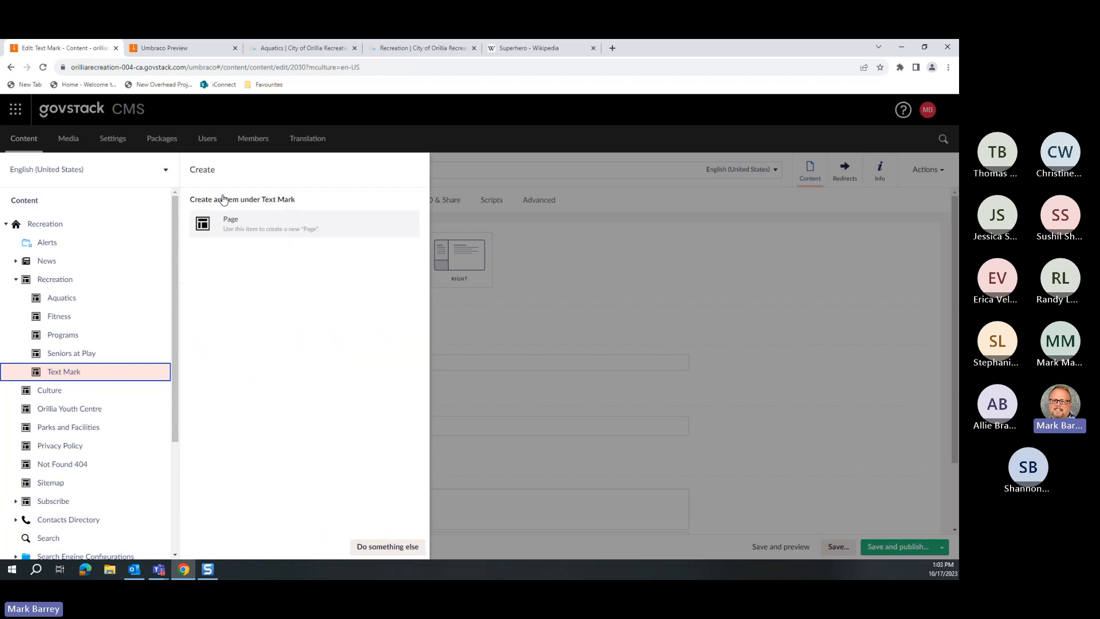
pyautogui.click(254, 229)
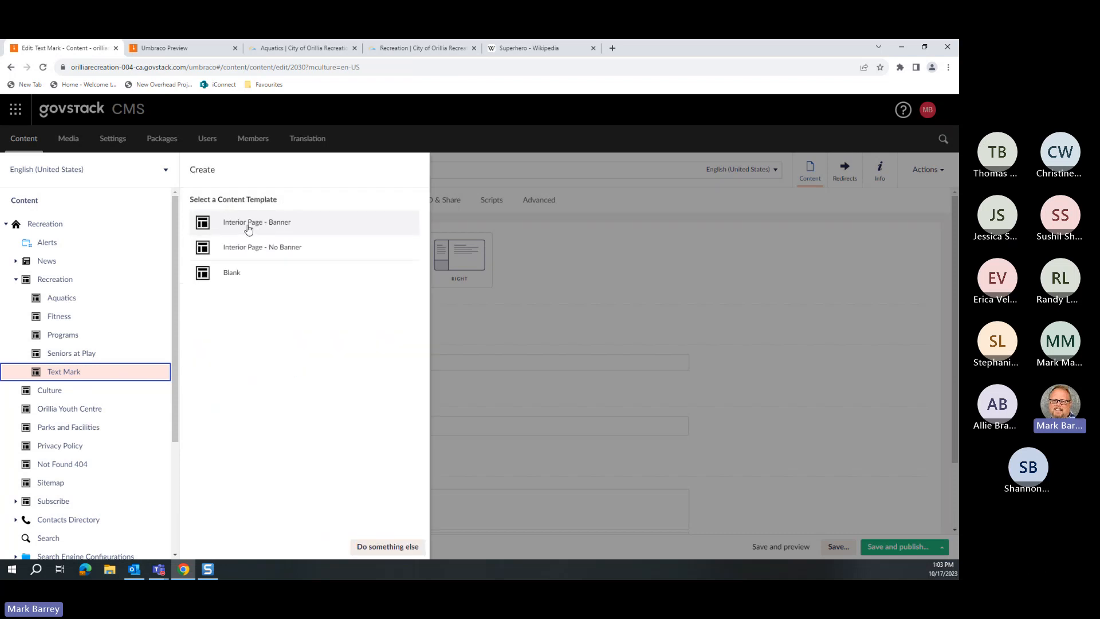
pyautogui.click(253, 228)
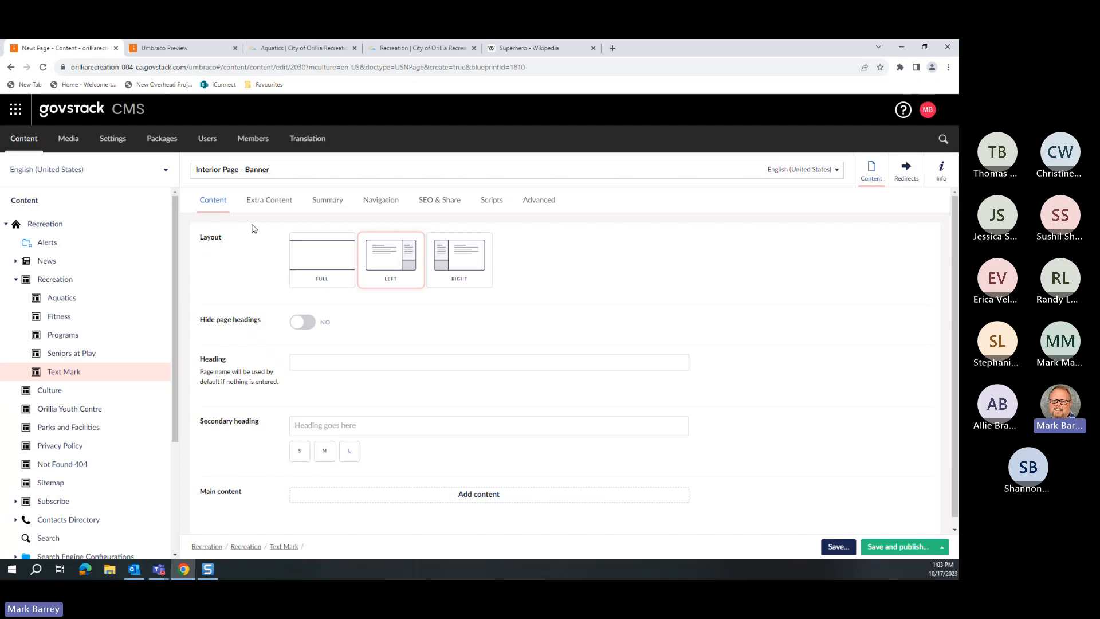
# Step: Replace the template's page name with "Gallery" followed by the page owner's first name
pyautogui.moveTo(280, 170); pyautogui.dragTo(194, 172)
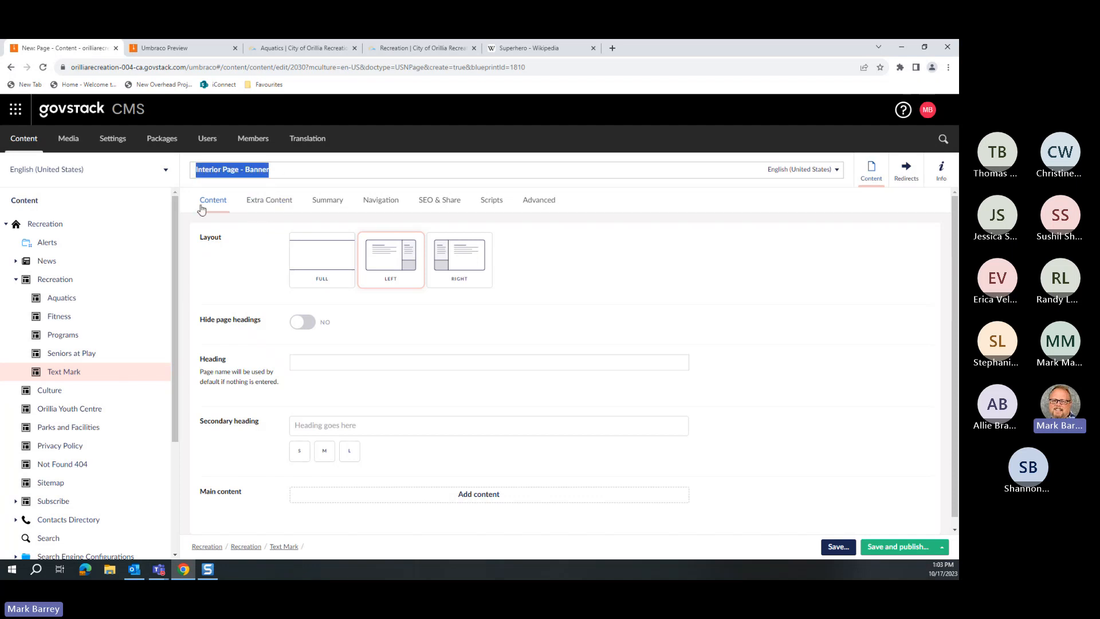
pyautogui.write('Gallery')
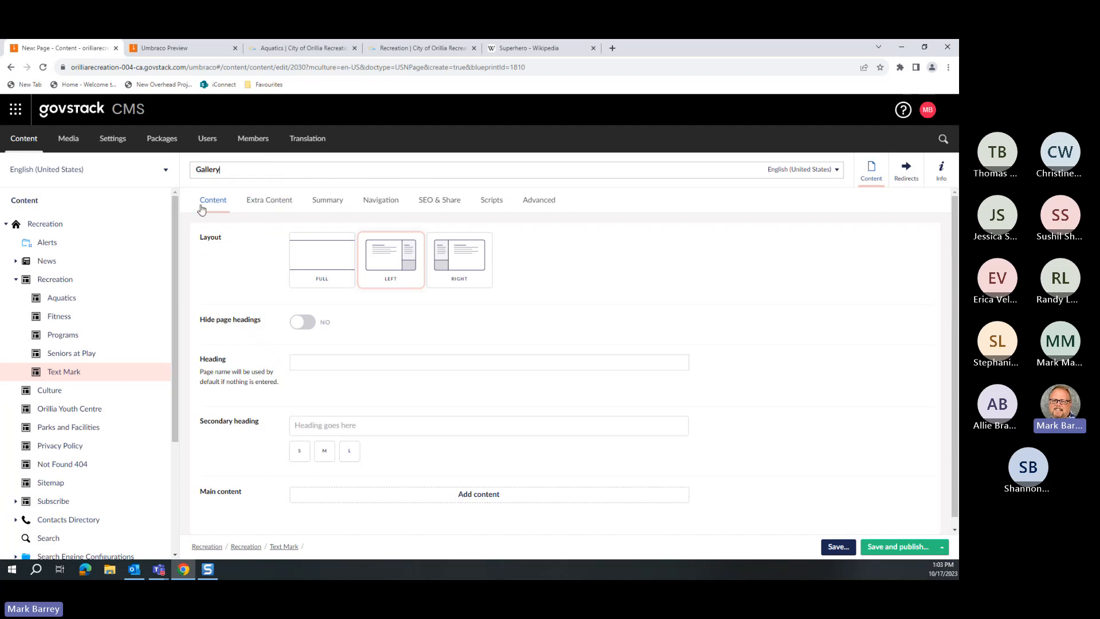
pyautogui.write(' Mark')
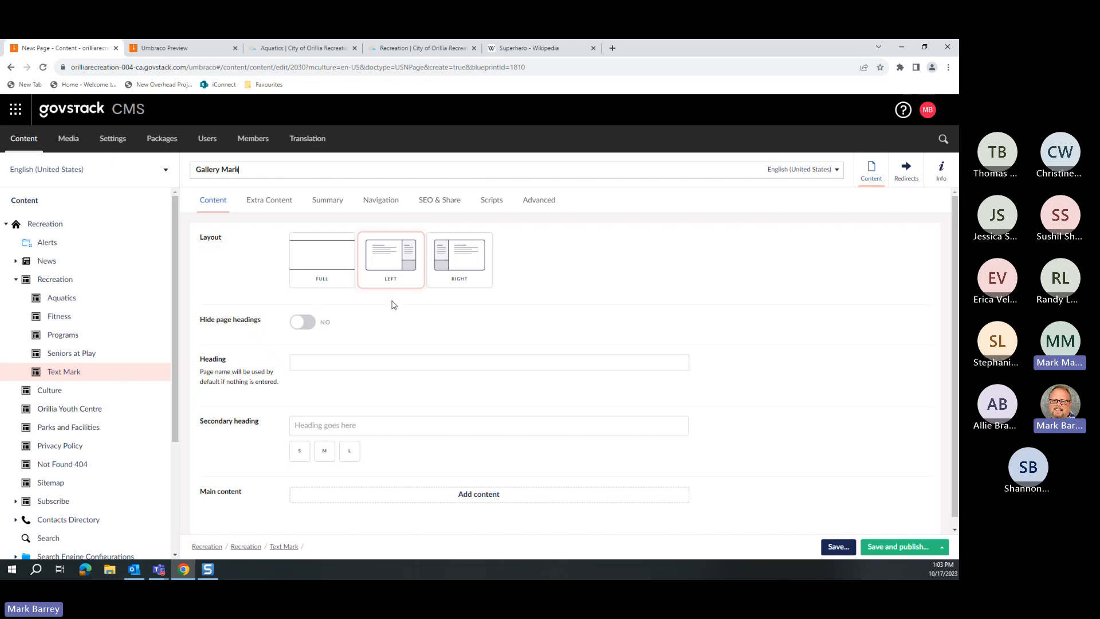
# Step: Fill in the page heading with the owner's first name in possessive form followed by "Gallery Page"
pyautogui.click(399, 364)
pyautogui.write('Mar')
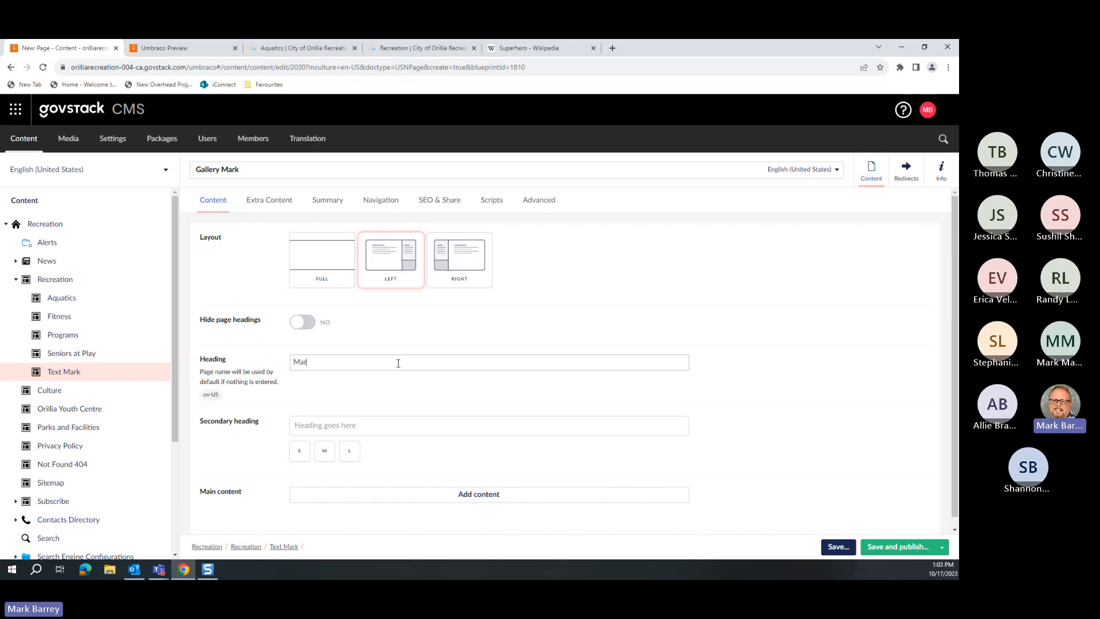
pyautogui.write("k's galler")
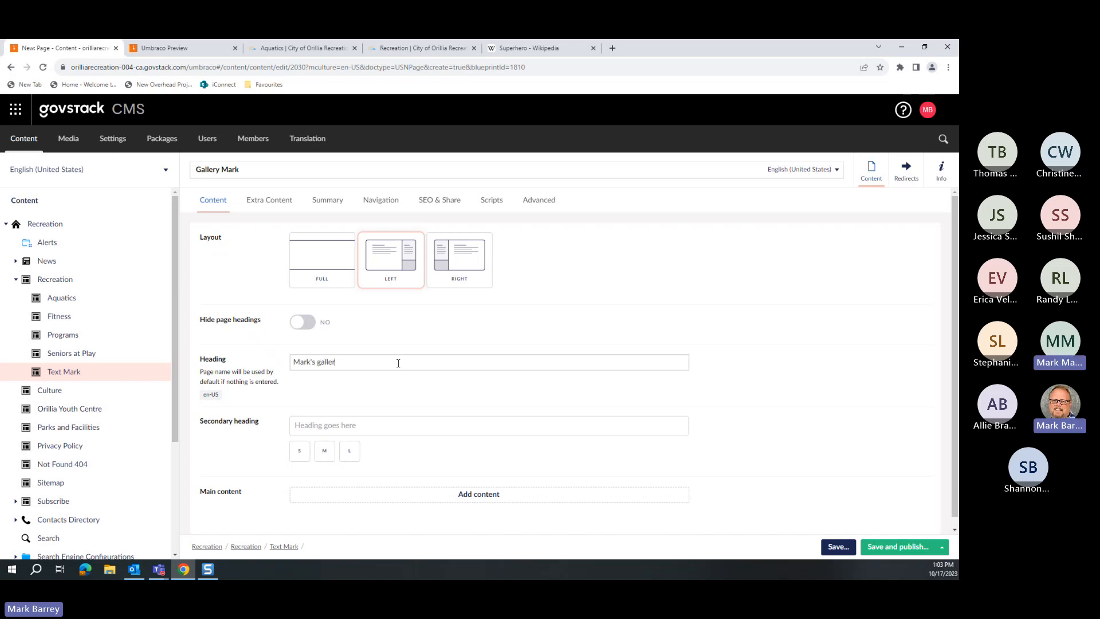
pyautogui.write('y Page')
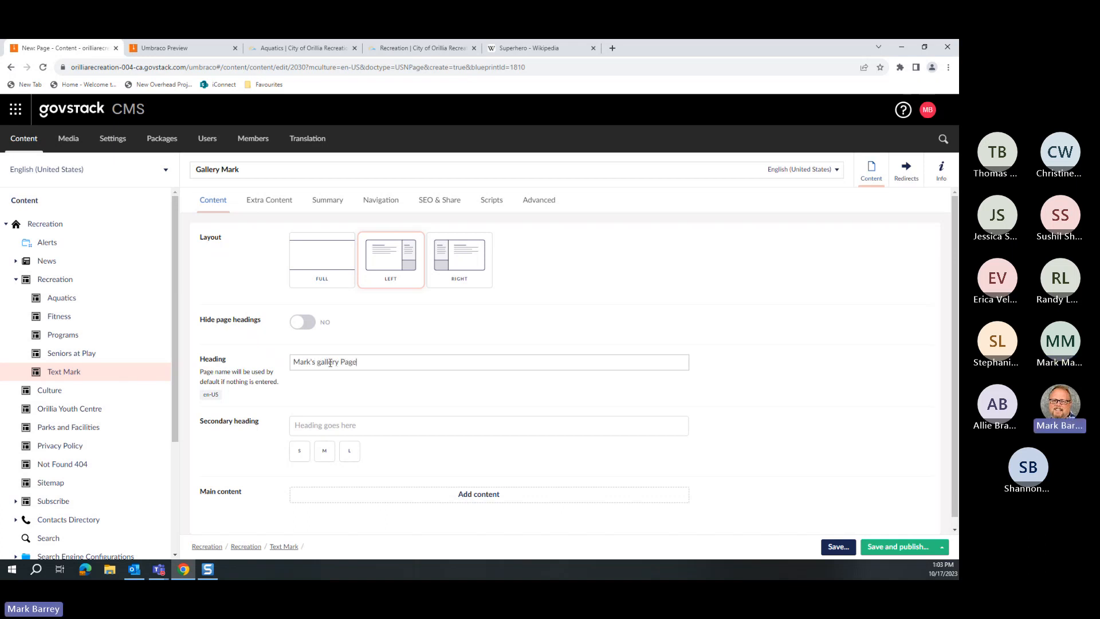
pyautogui.press('BackSpace')
pyautogui.write('G')
# Step: Copy the page heading into the heading of the page's summary
pyautogui.moveTo(355, 372); pyautogui.dragTo(270, 366)
pyautogui.hotkey('ctrl', 'c')
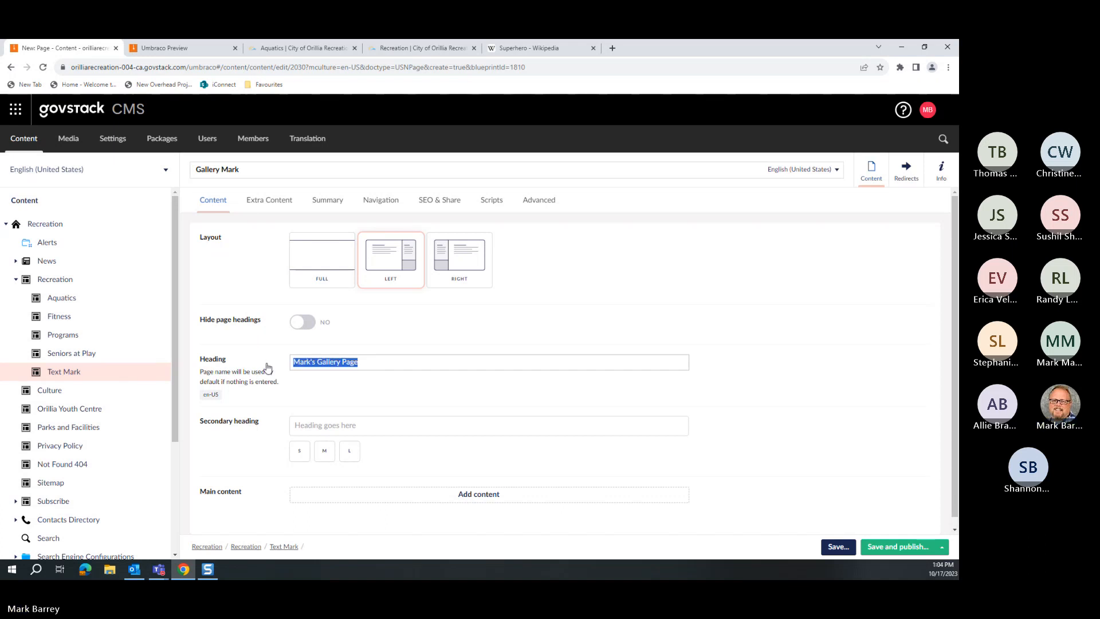
pyautogui.click(328, 200)
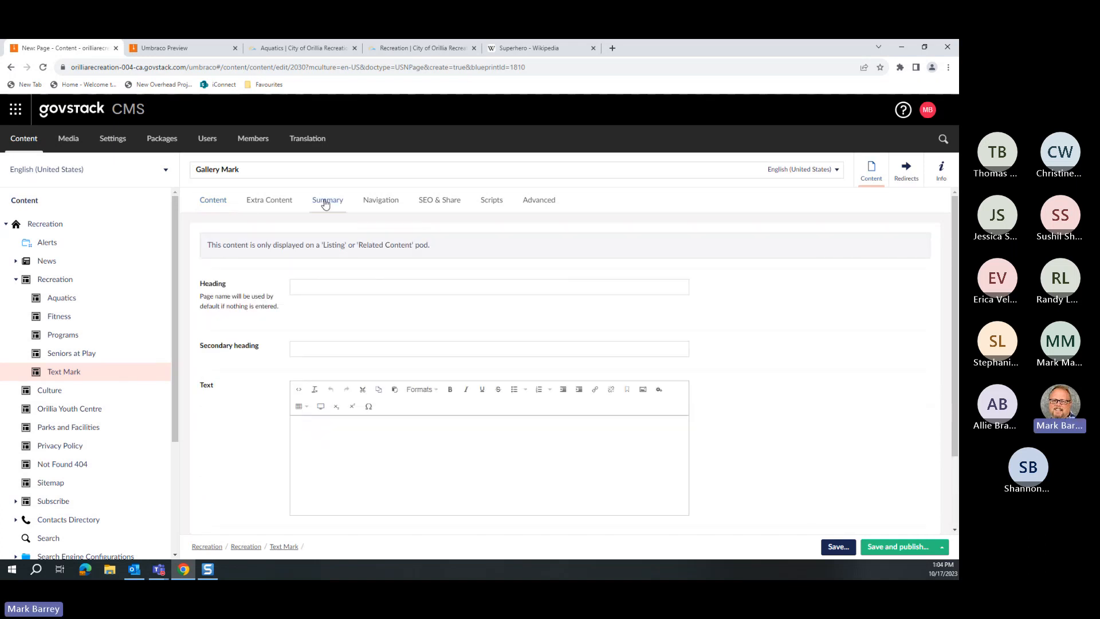
pyautogui.click(352, 282)
pyautogui.hotkey('ctrl', 'v')
# Step: Enter the summary text "Here is more text to be used for the Summary display for the Gallery Page."
pyautogui.click(413, 445)
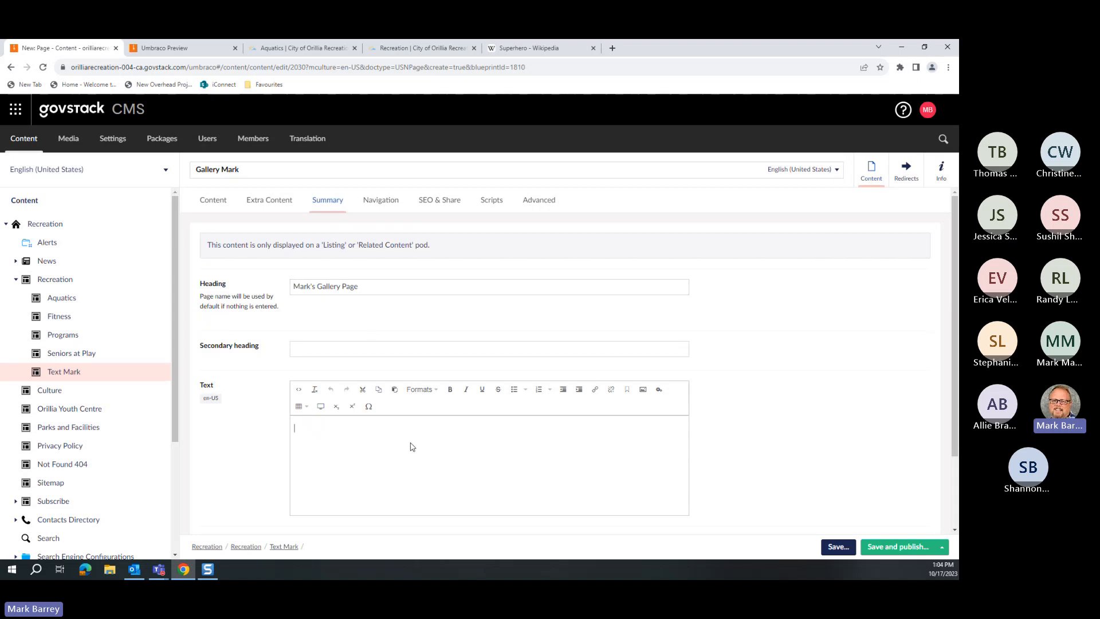
pyautogui.write('Here is more text to be used for the Summary displa')
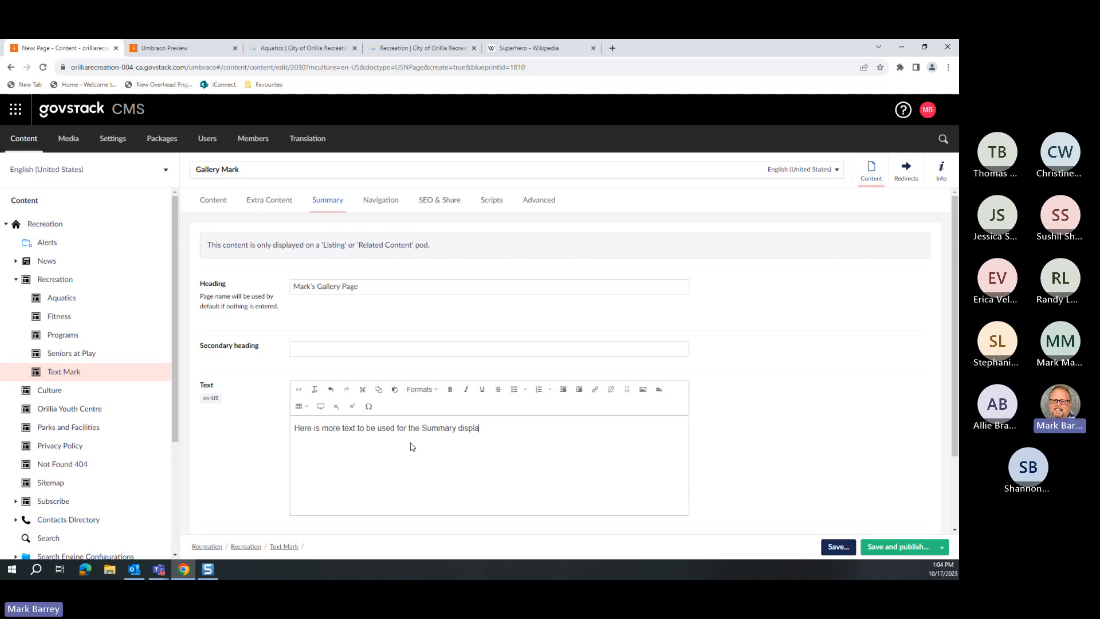
pyautogui.write('y for the Gallery Page.')
# Step: Upload 1000x800-puppy-2.jpg and 1000x800-puppy-3.jpg from the Animals folder to the media library while choosing the summary image
pyautogui.scroll(-2, 412, 447)
pyautogui.click(325, 478)
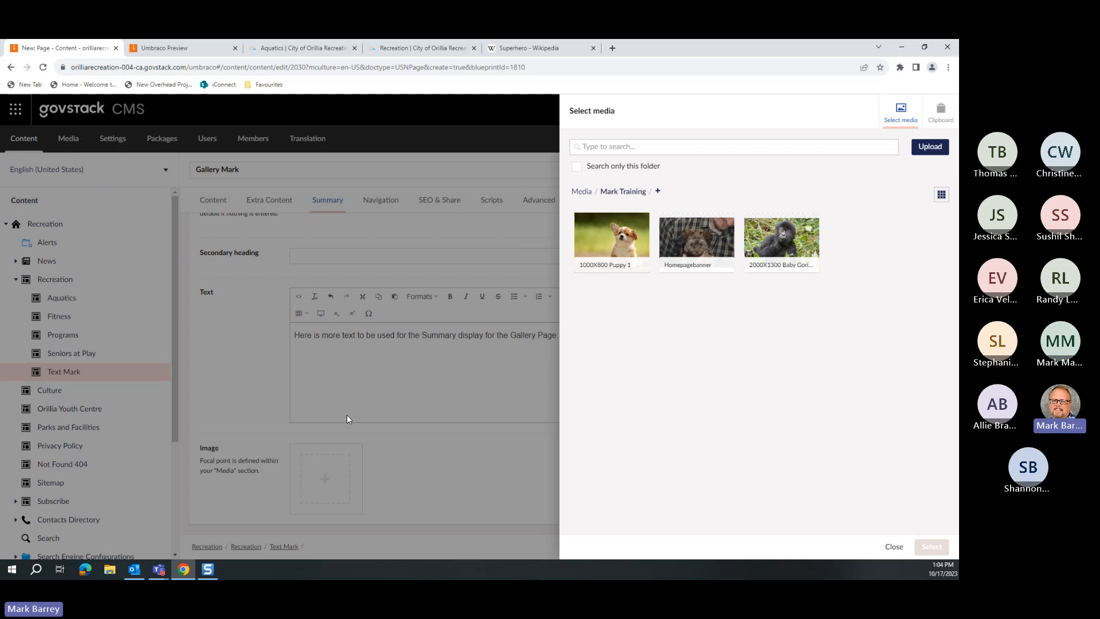
pyautogui.click(929, 147)
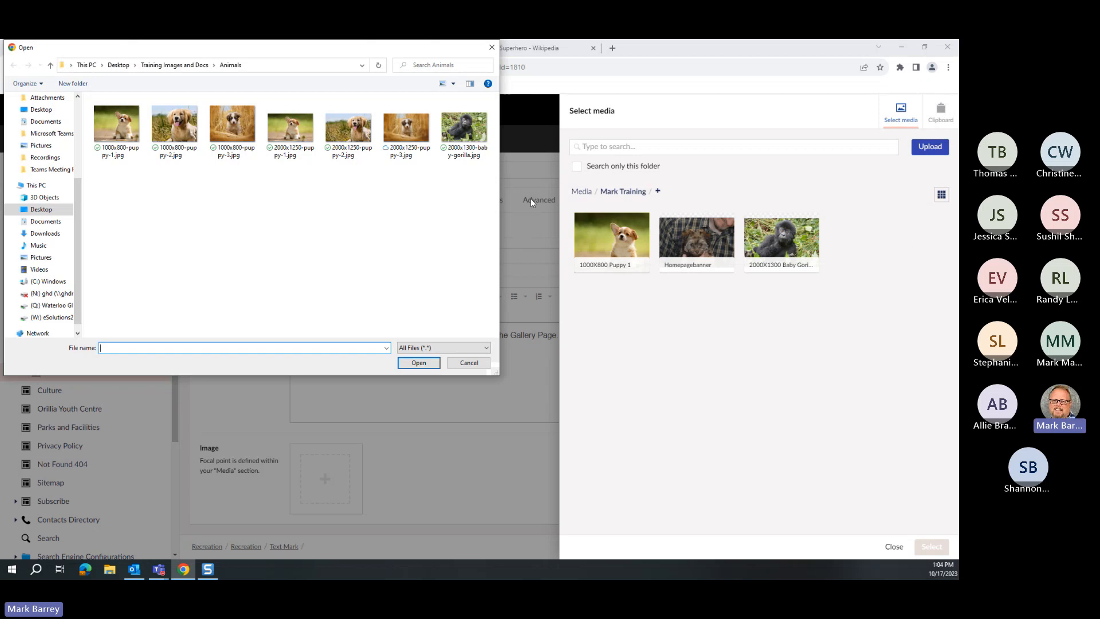
pyautogui.click(177, 121)
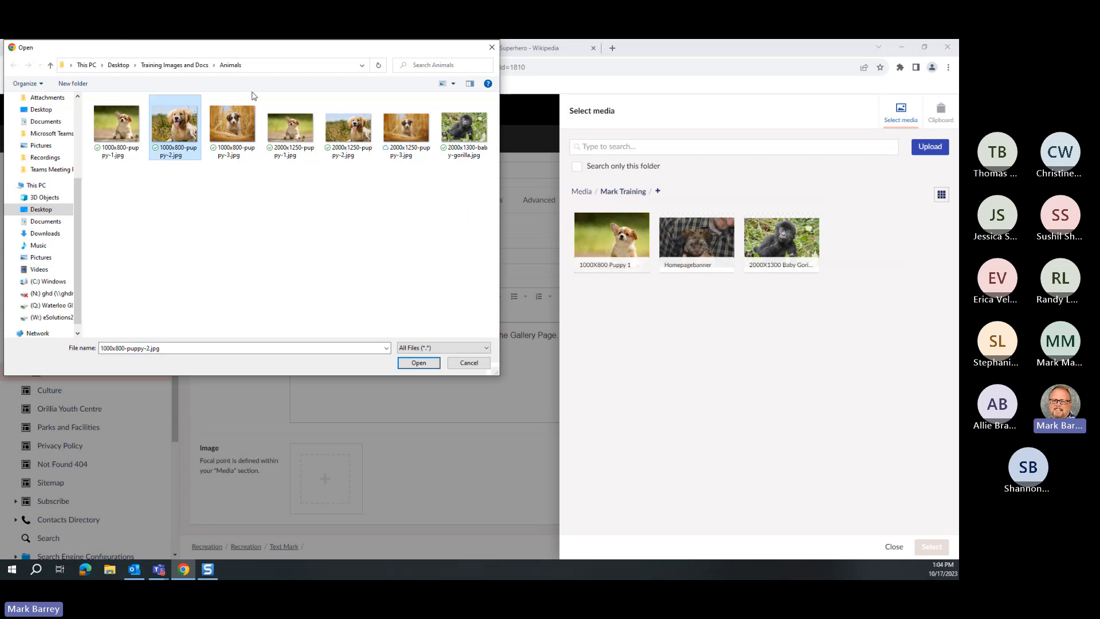
pyautogui.keyDown('ctrl'); pyautogui.click(243, 122); pyautogui.keyUp('ctrl')
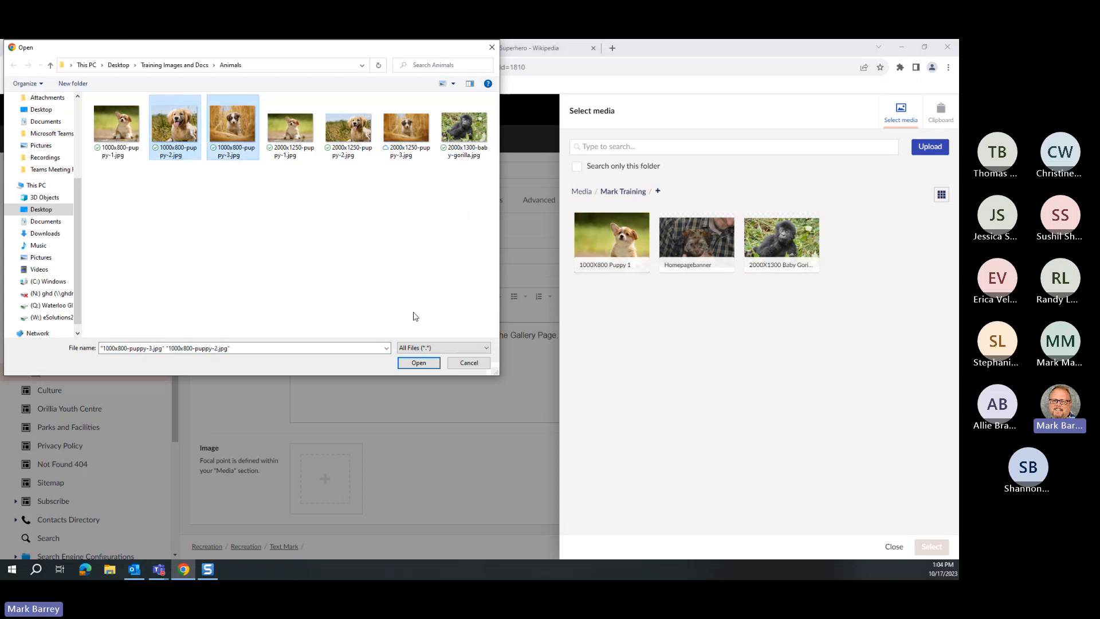
pyautogui.click(419, 363)
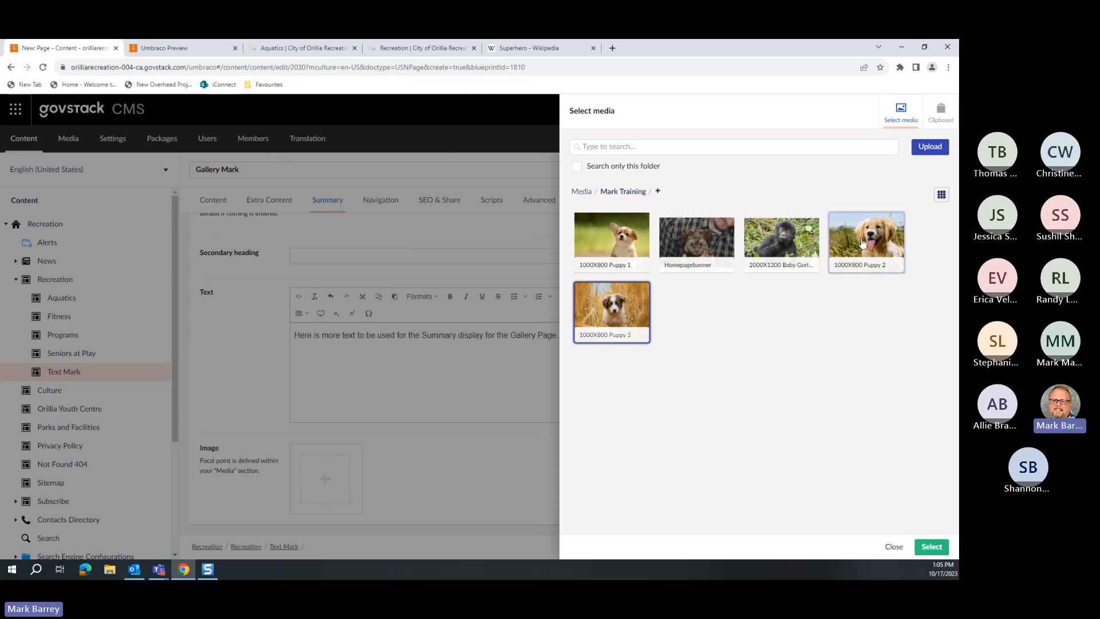
# Step: Set 1000X800 Puppy 2 as the summary image and review the completed summary
pyautogui.click(861, 244)
pyautogui.click(931, 546)
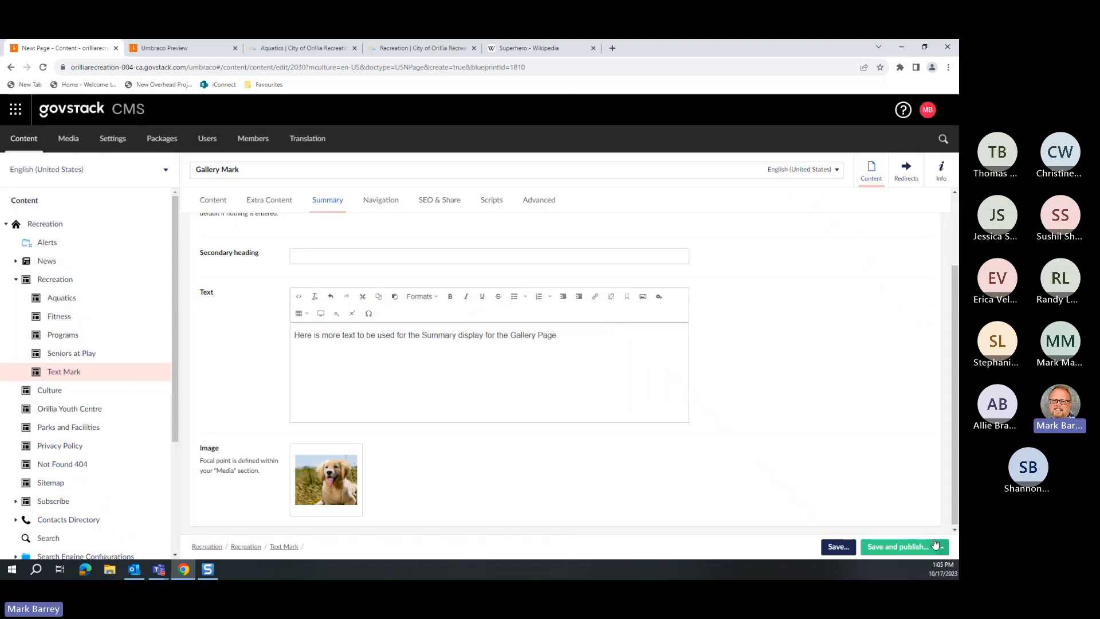
pyautogui.scroll(2, 323, 330)
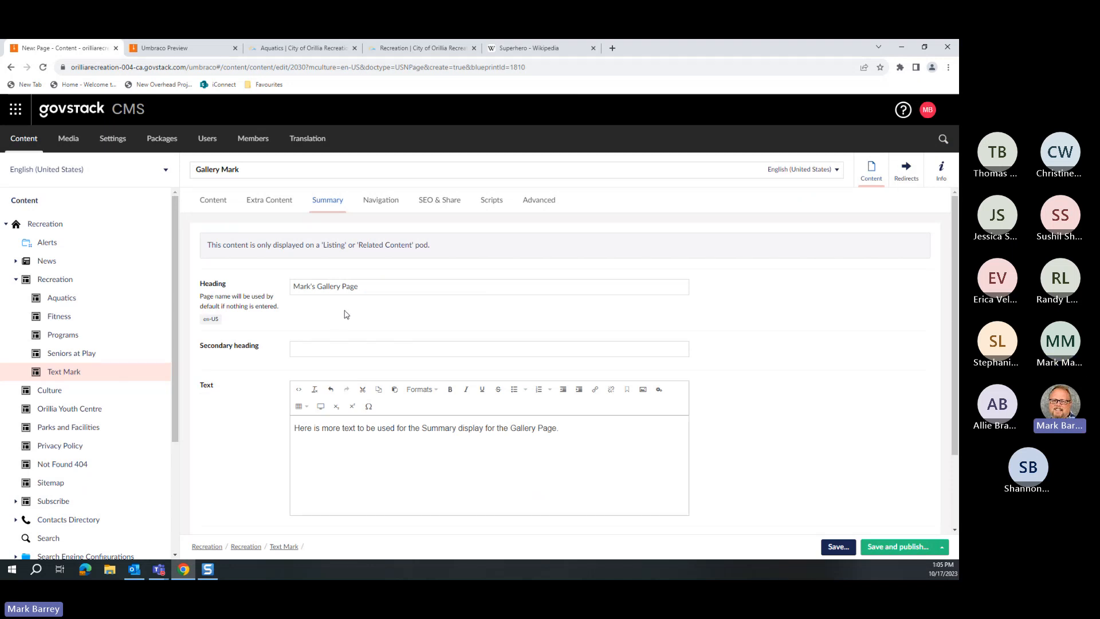
pyautogui.scroll(-2, 338, 315)
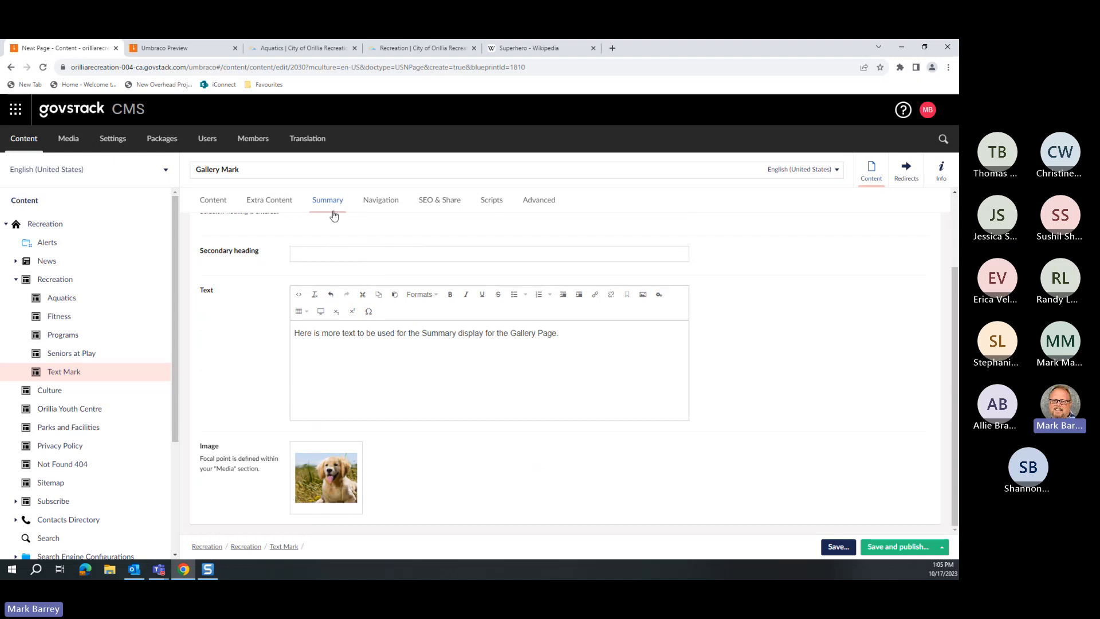
# Step: Save the English (United States) variant of the new gallery page and open its preview
pyautogui.click(215, 201)
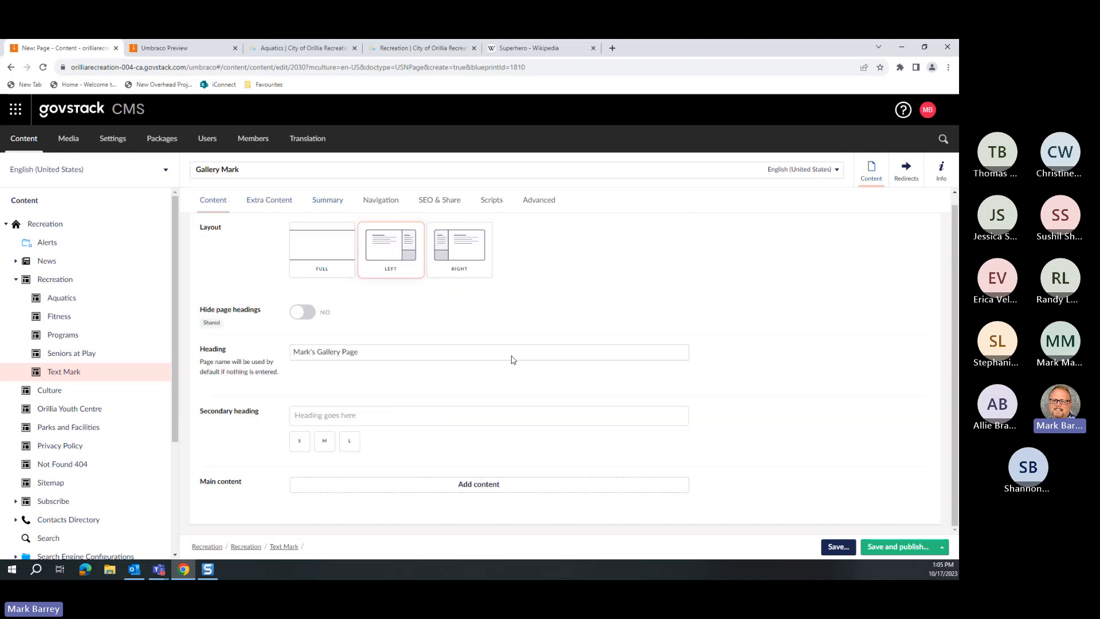
pyautogui.click(836, 545)
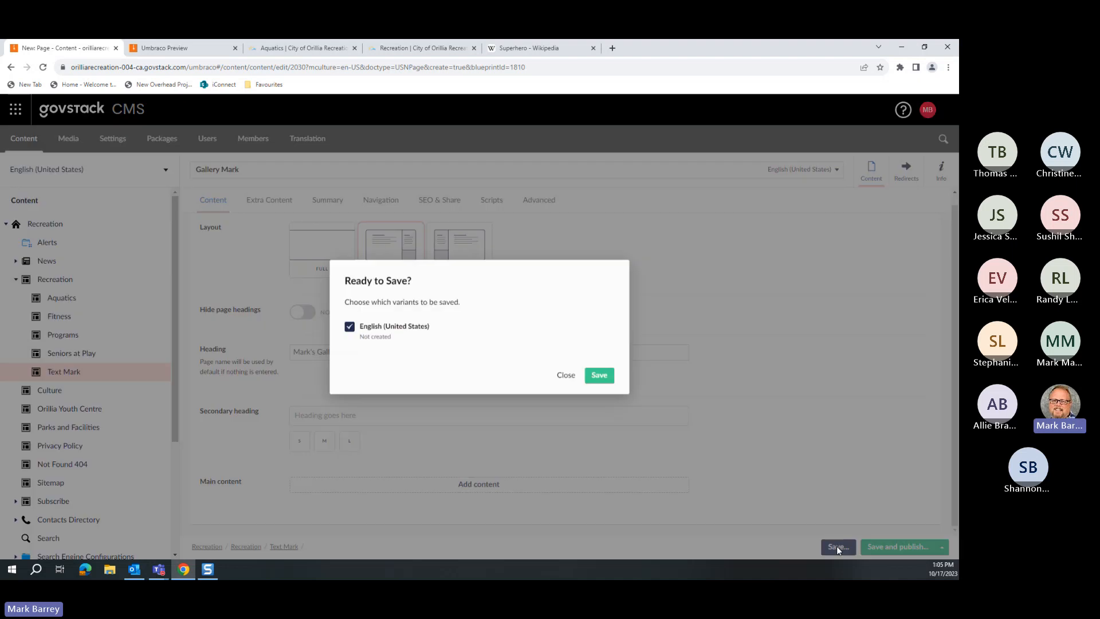
pyautogui.click(602, 380)
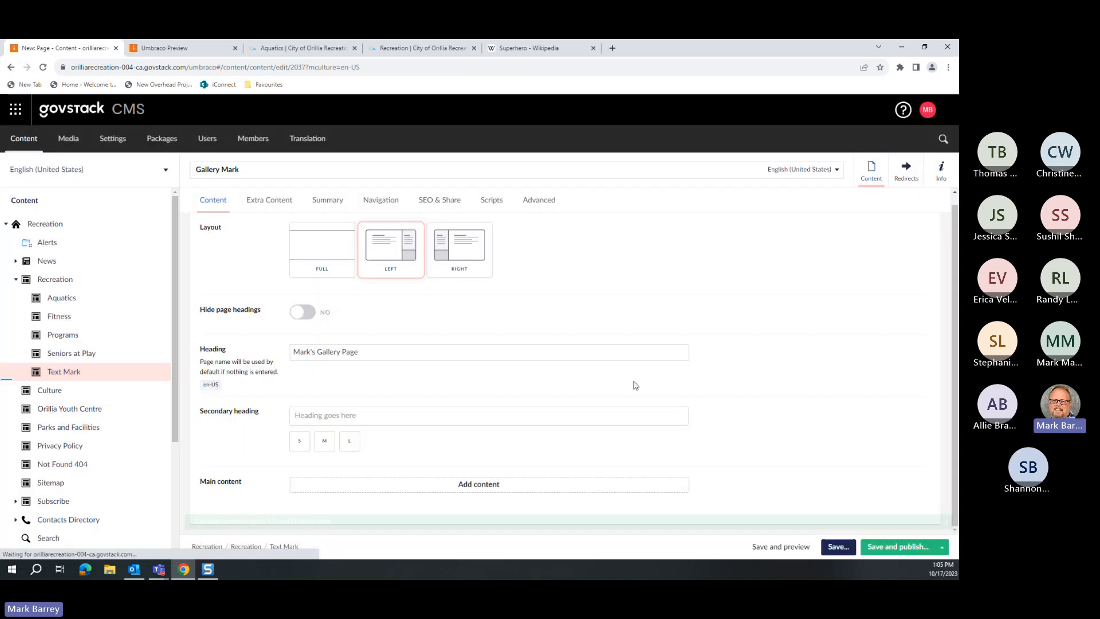
pyautogui.click(790, 548)
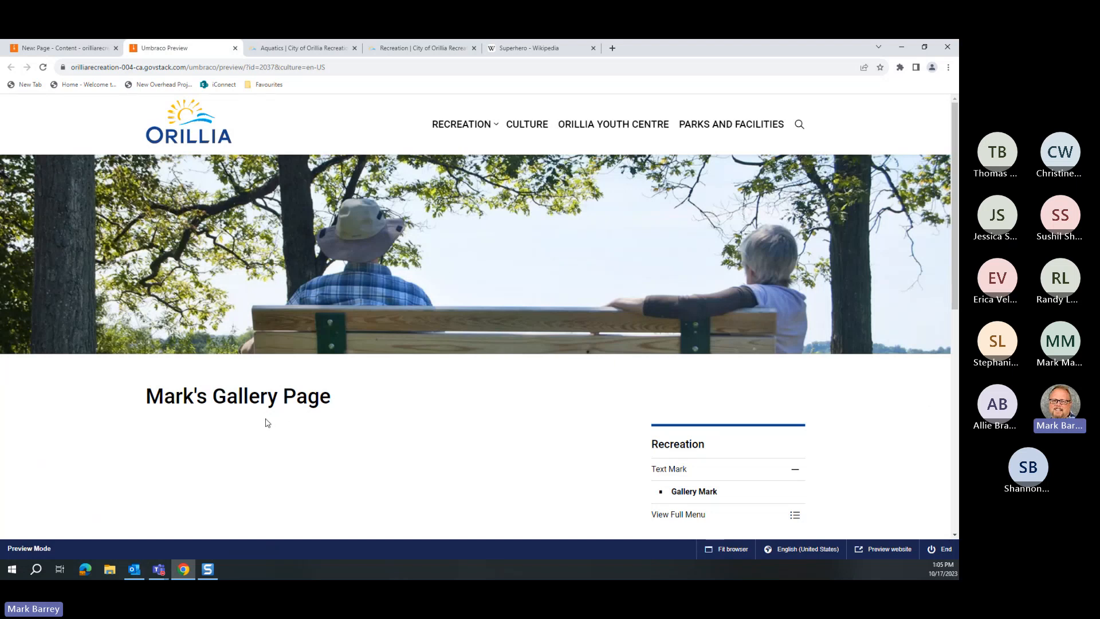
# Step: Return to the page editor and add a Gallery component to the main content
pyautogui.click(63, 48)
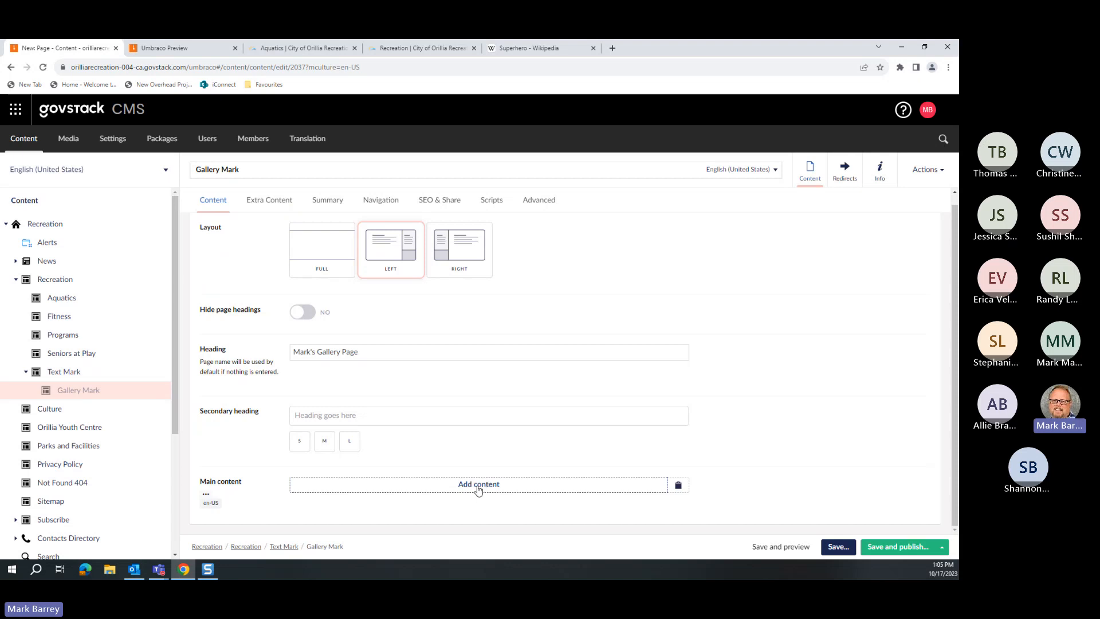
pyautogui.click(473, 485)
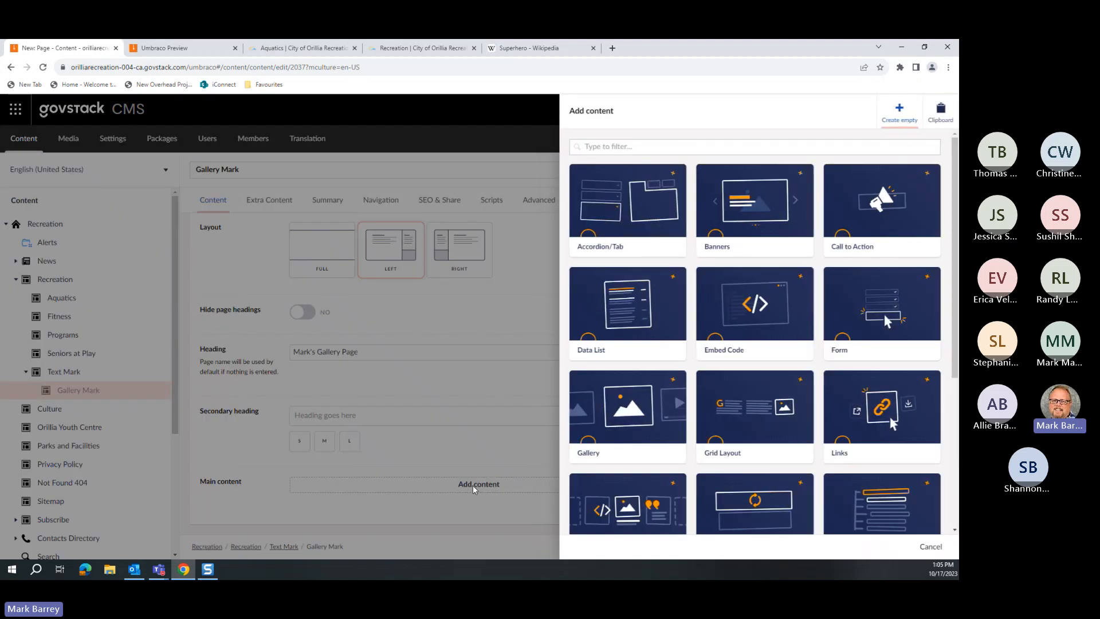
pyautogui.click(627, 417)
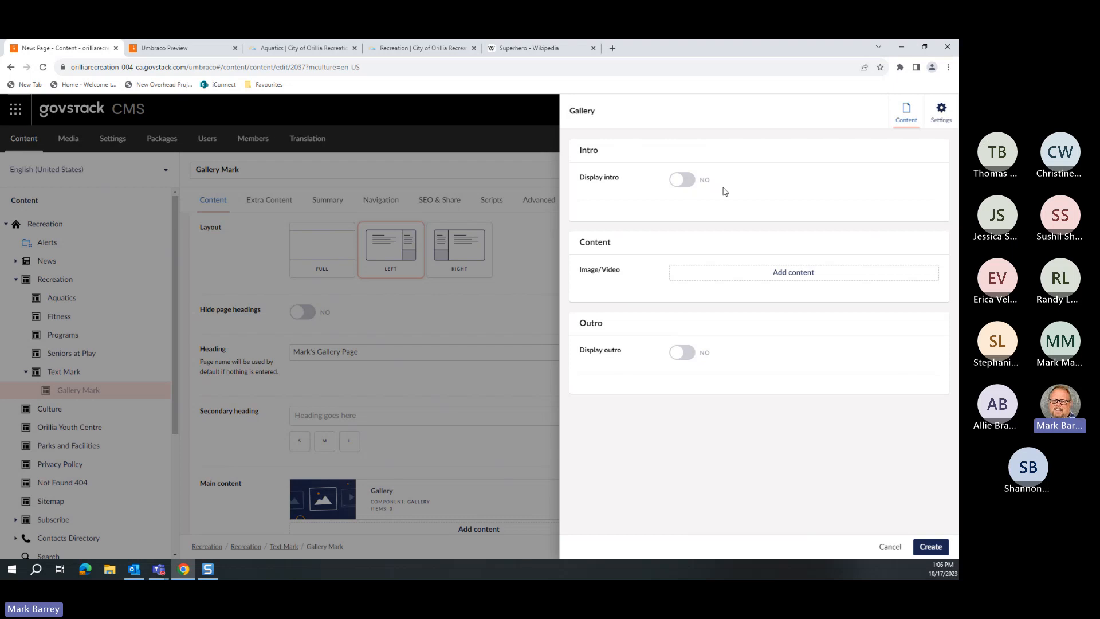
# Step: Display the gallery's intro with left text alignment and the heading "Gallery of Wonders" at level H2
pyautogui.click(682, 180)
pyautogui.click(678, 216)
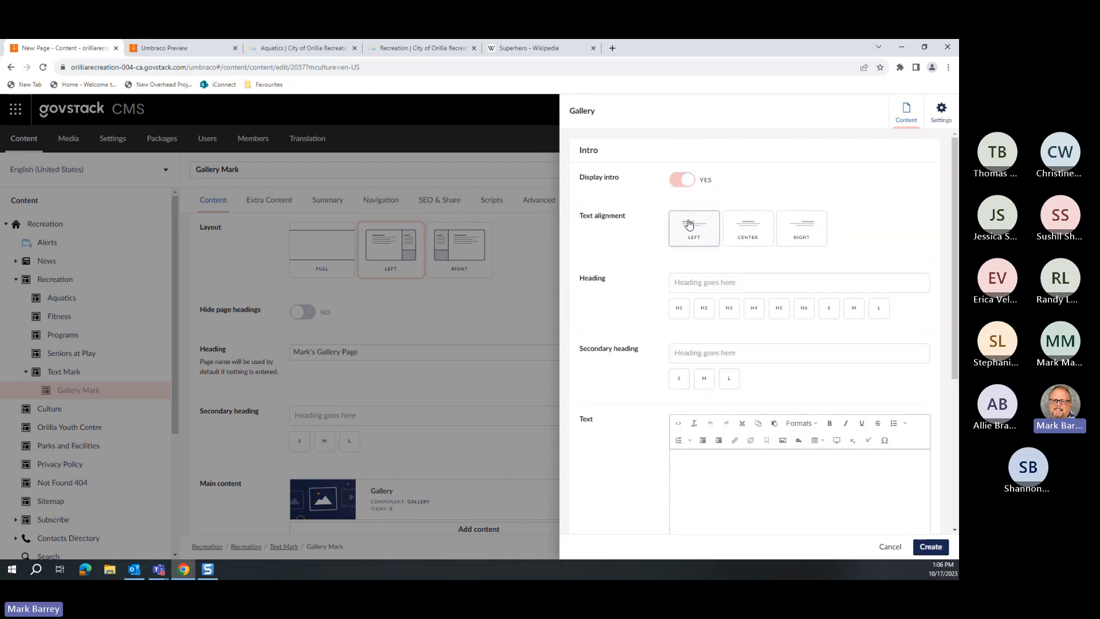
pyautogui.click(626, 285)
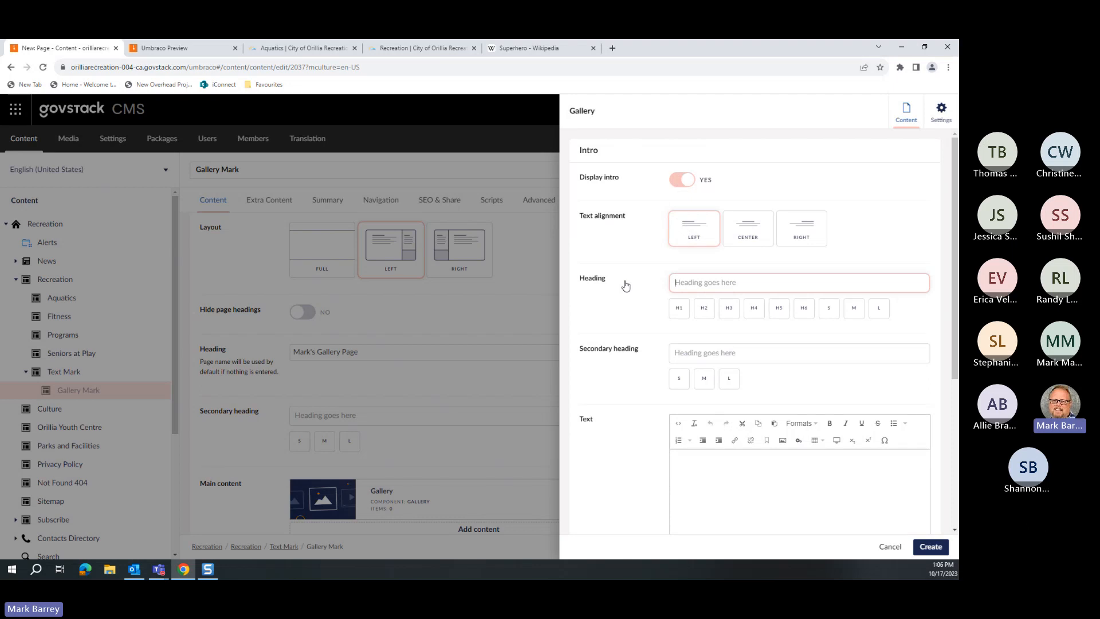
pyautogui.write('Gallery ')
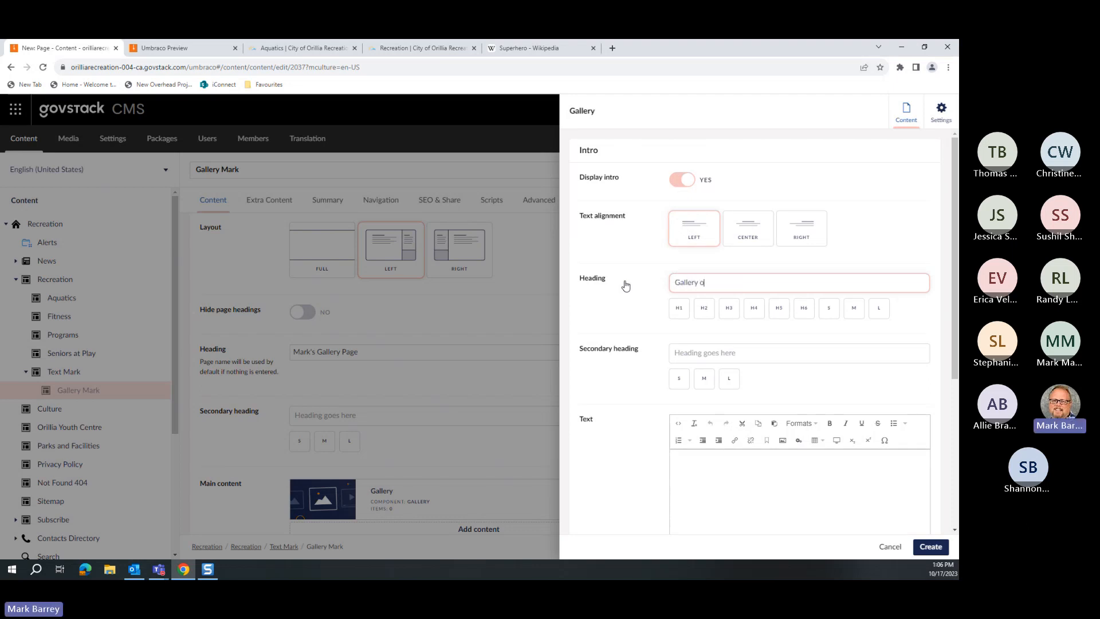
pyautogui.write('of Wonders')
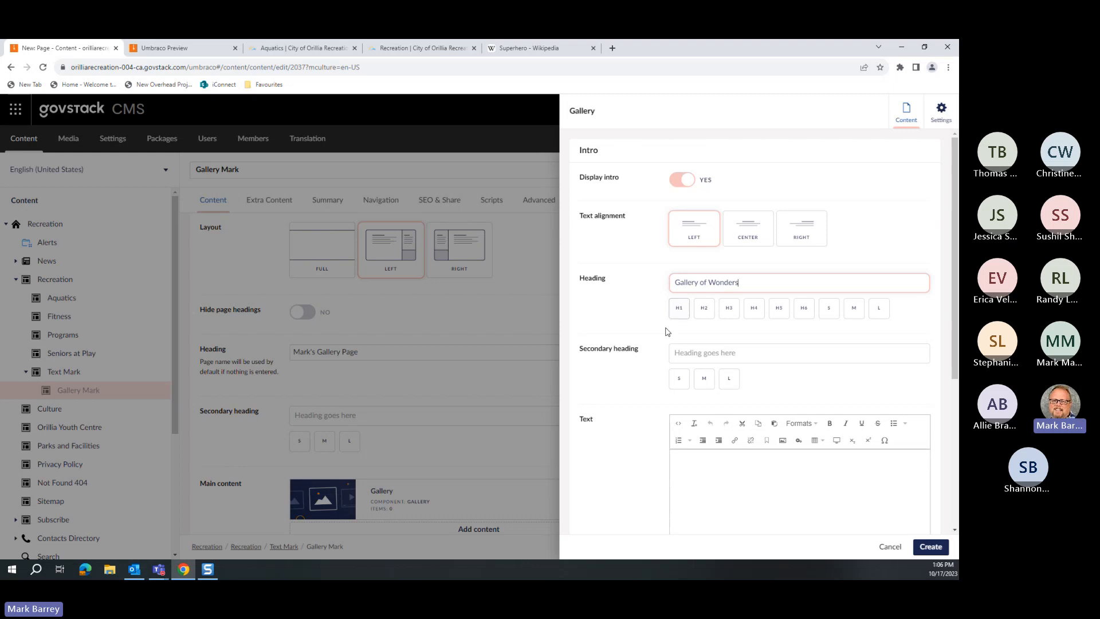
pyautogui.click(705, 312)
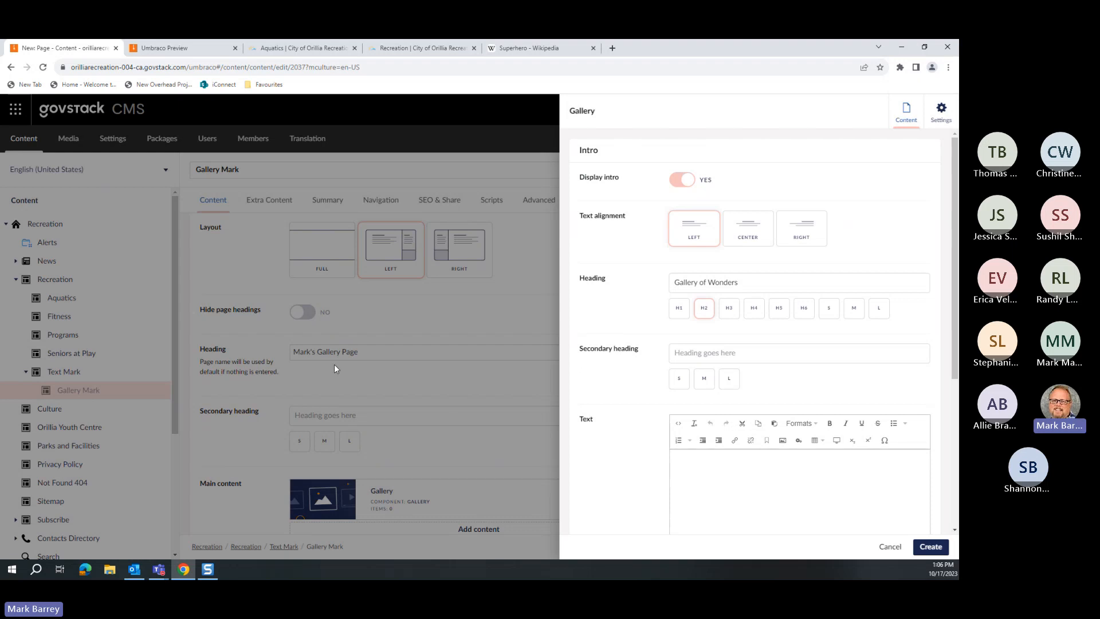
# Step: Set the gallery intro's secondary heading to "See the Glory of the Universe" at size M
pyautogui.click(723, 350)
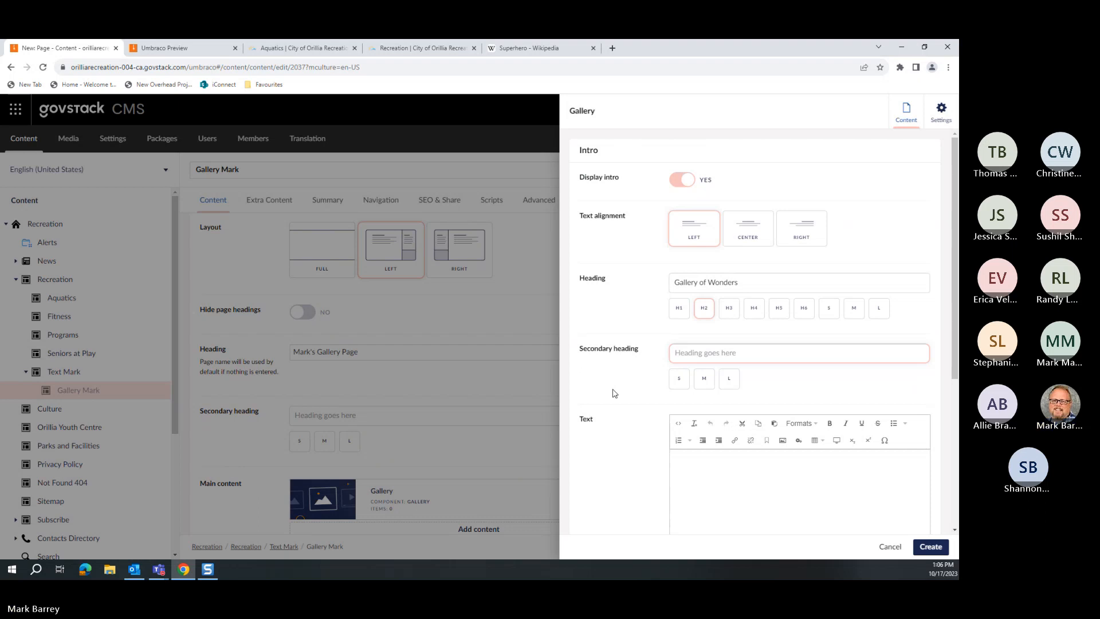
pyautogui.write('See the Gl')
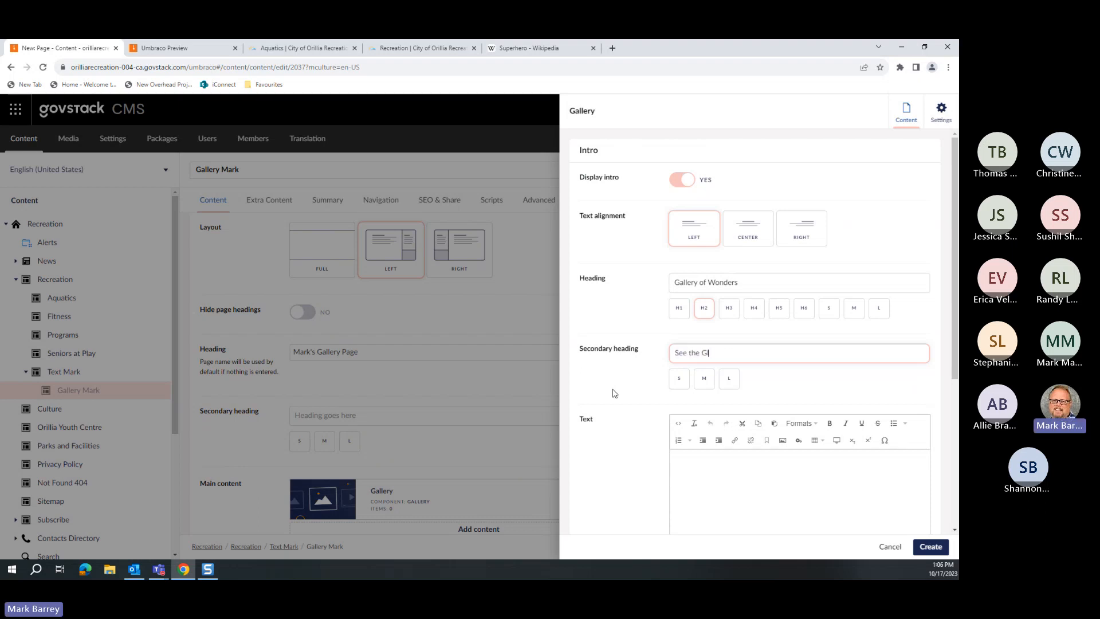
pyautogui.write('ory of the Universe')
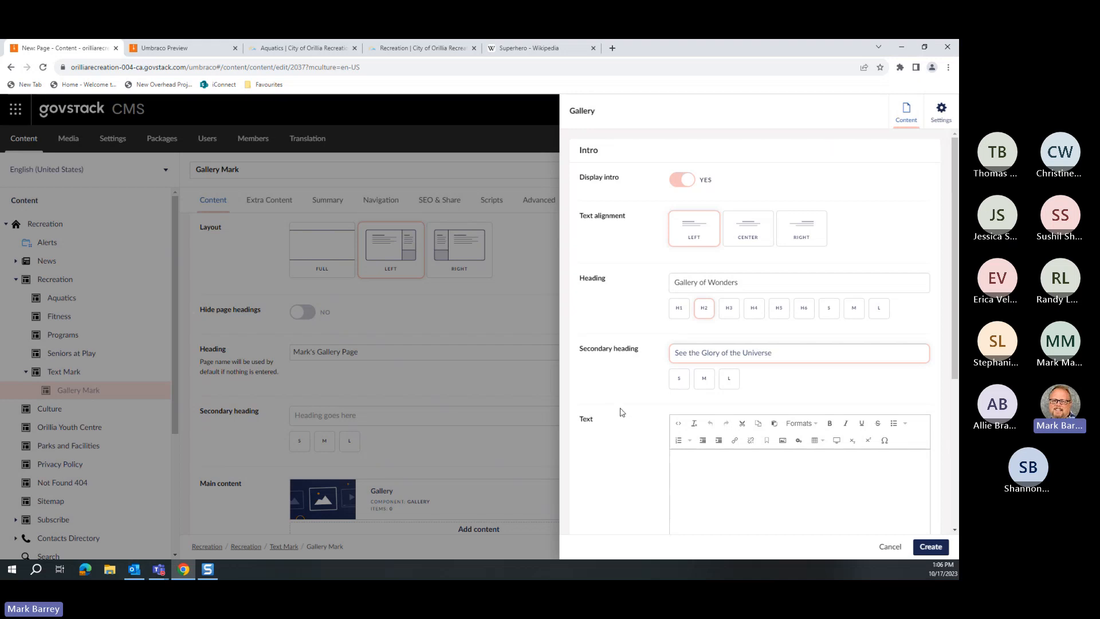
pyautogui.click(704, 378)
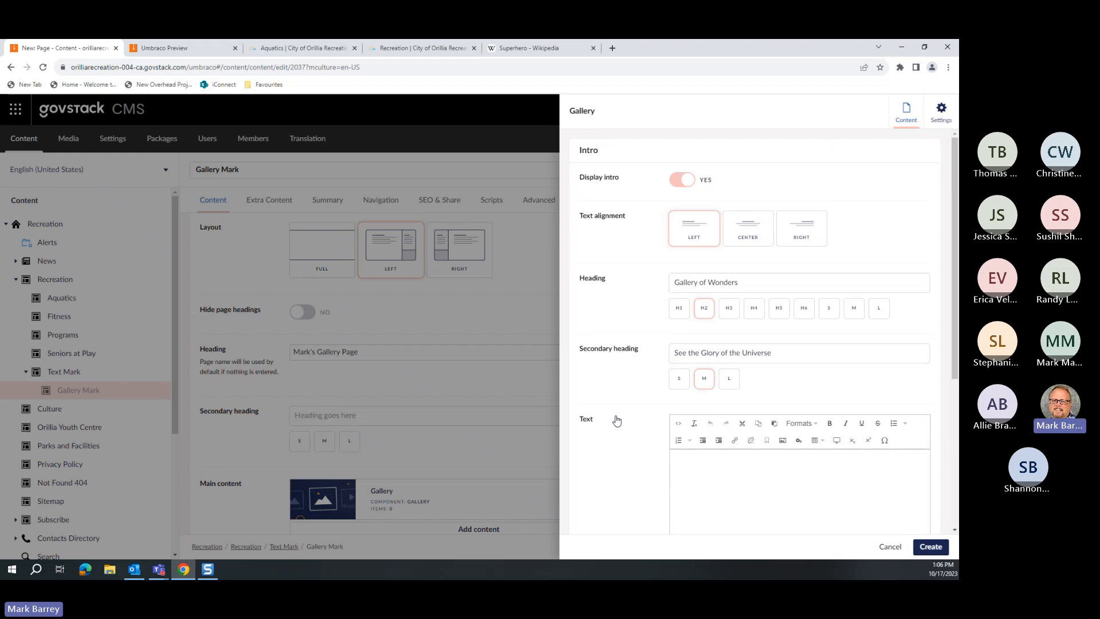
# Step: Enter the intro text "This is an introduction to the settings for everything!" and create the Gallery component
pyautogui.scroll(-2, 616, 422)
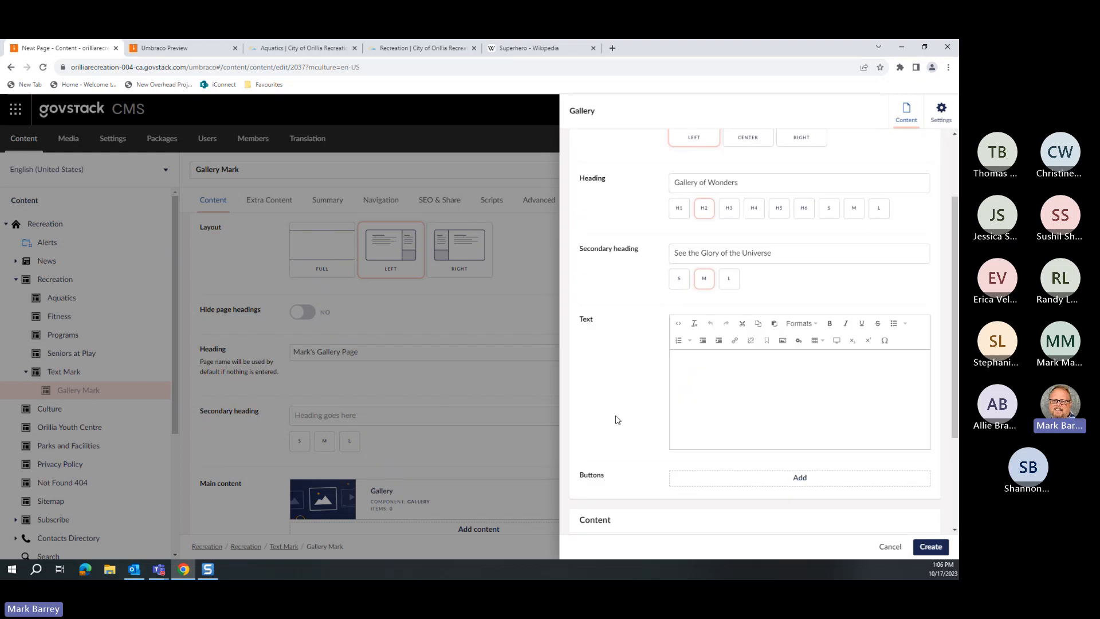
pyautogui.click(689, 429)
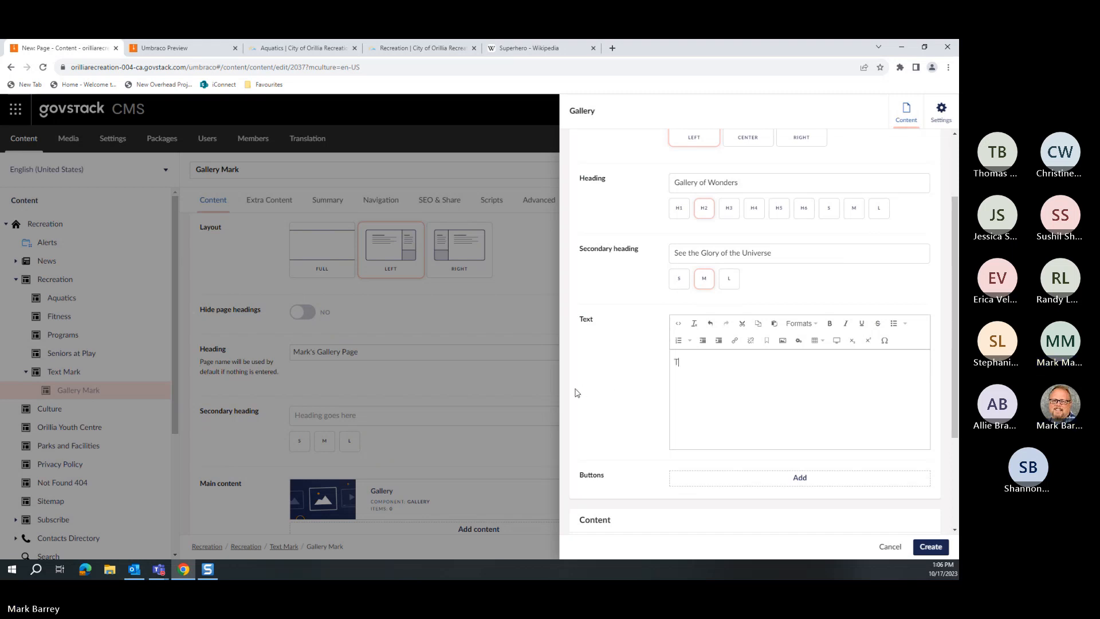
pyautogui.write('This is a')
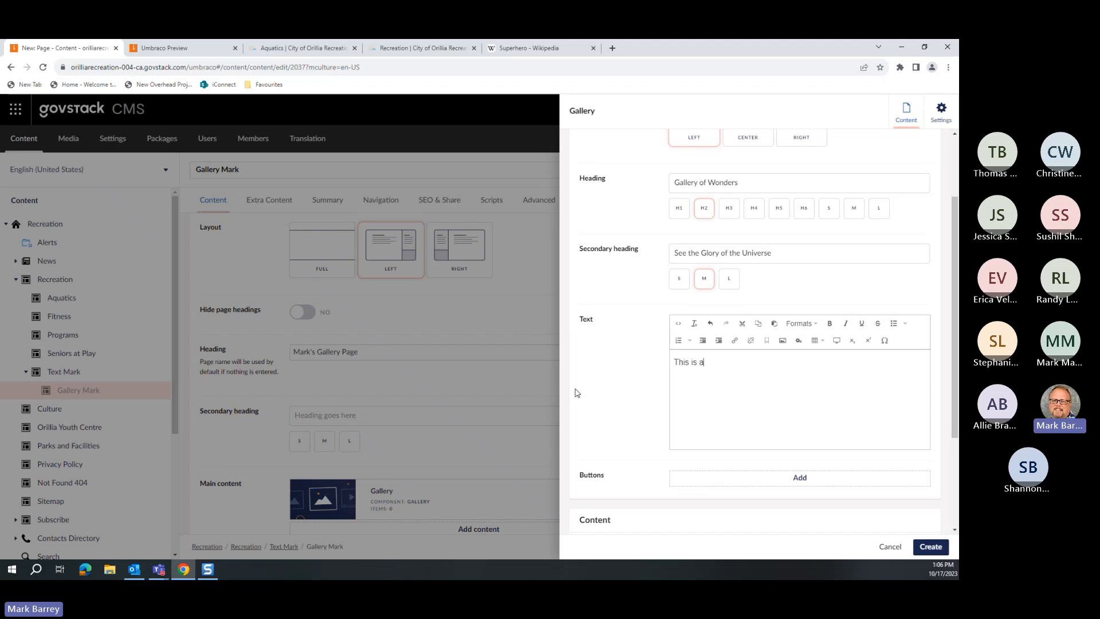
pyautogui.write('n introduction to the setting')
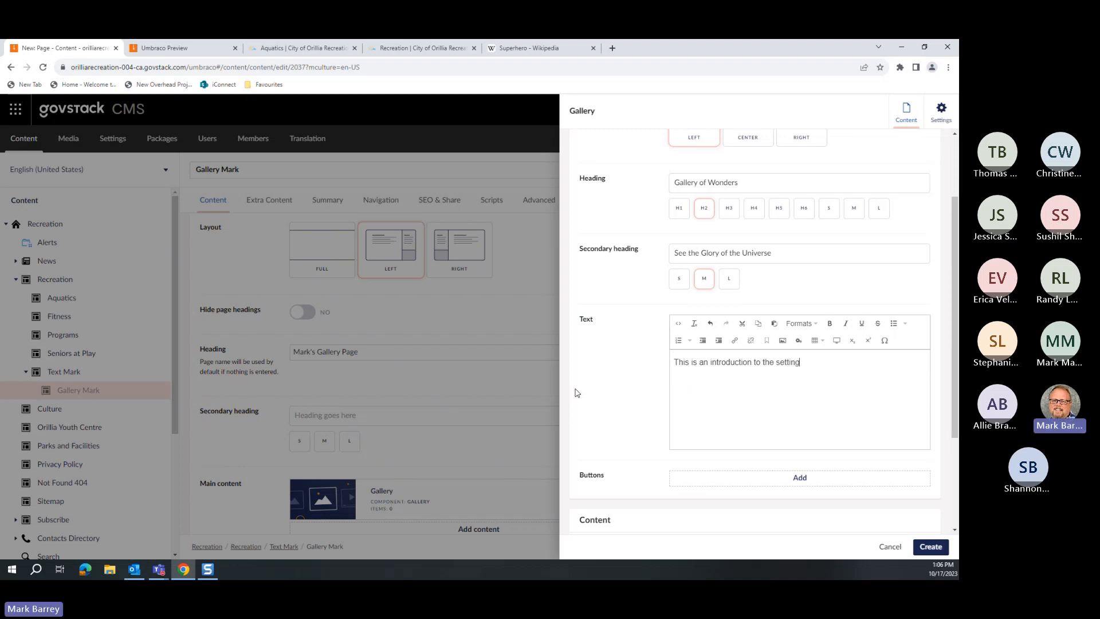
pyautogui.write('s for everythi')
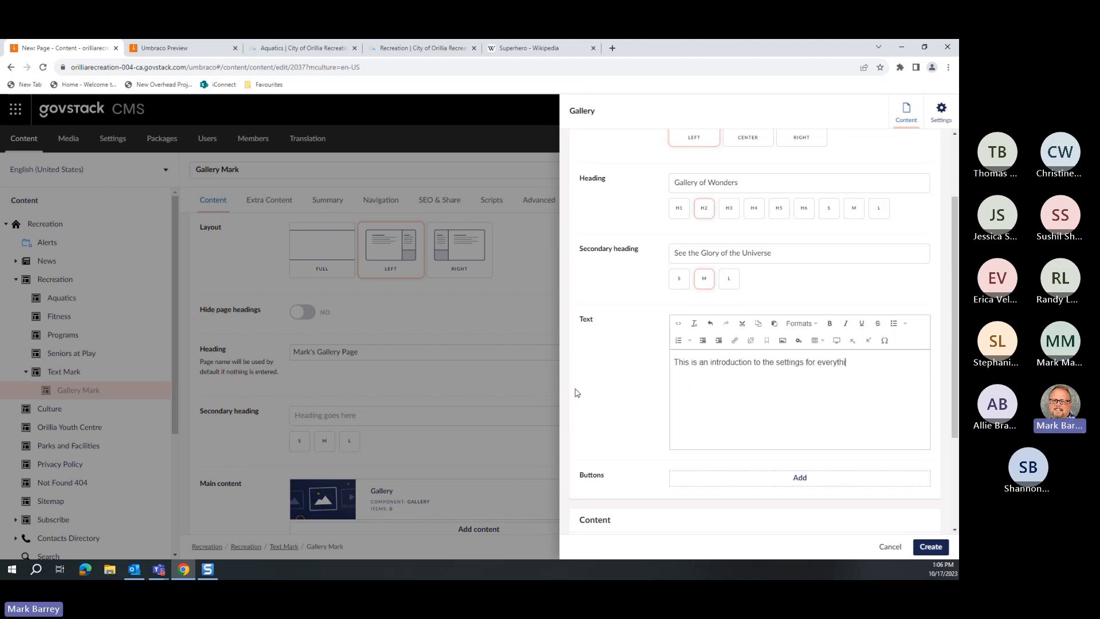
pyautogui.write('ng!')
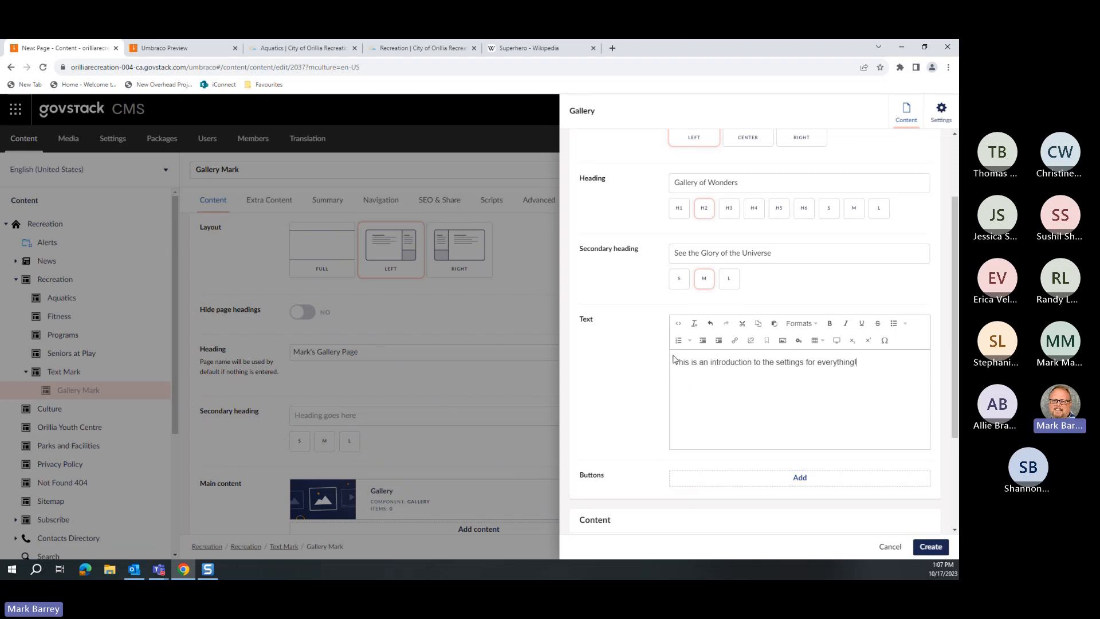
pyautogui.scroll(2, 704, 315)
pyautogui.scroll(-4, 850, 466)
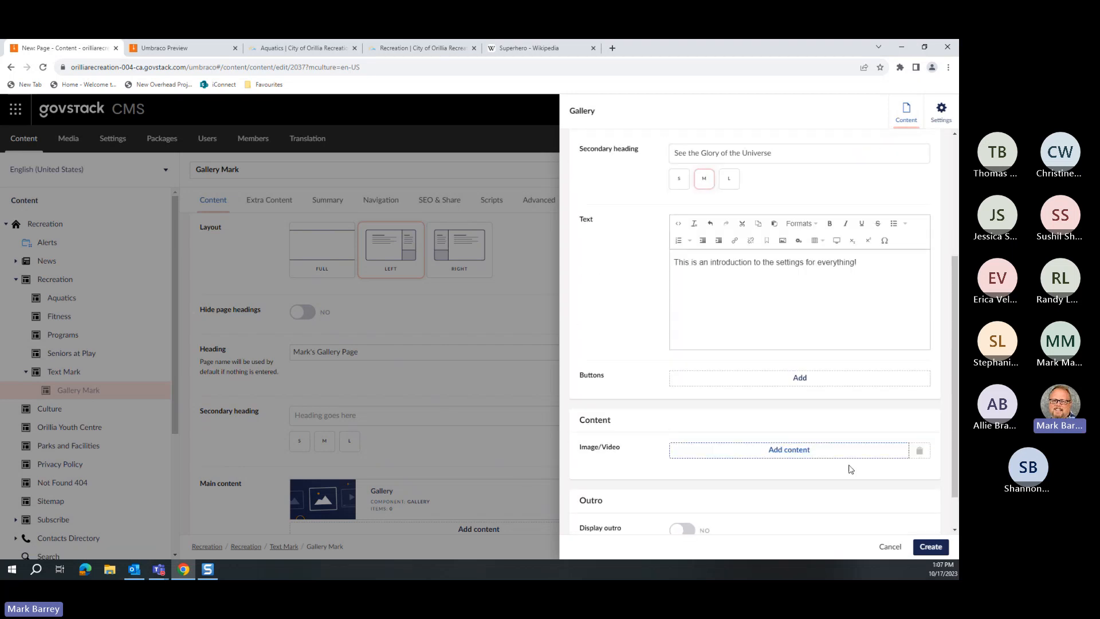
pyautogui.click(930, 544)
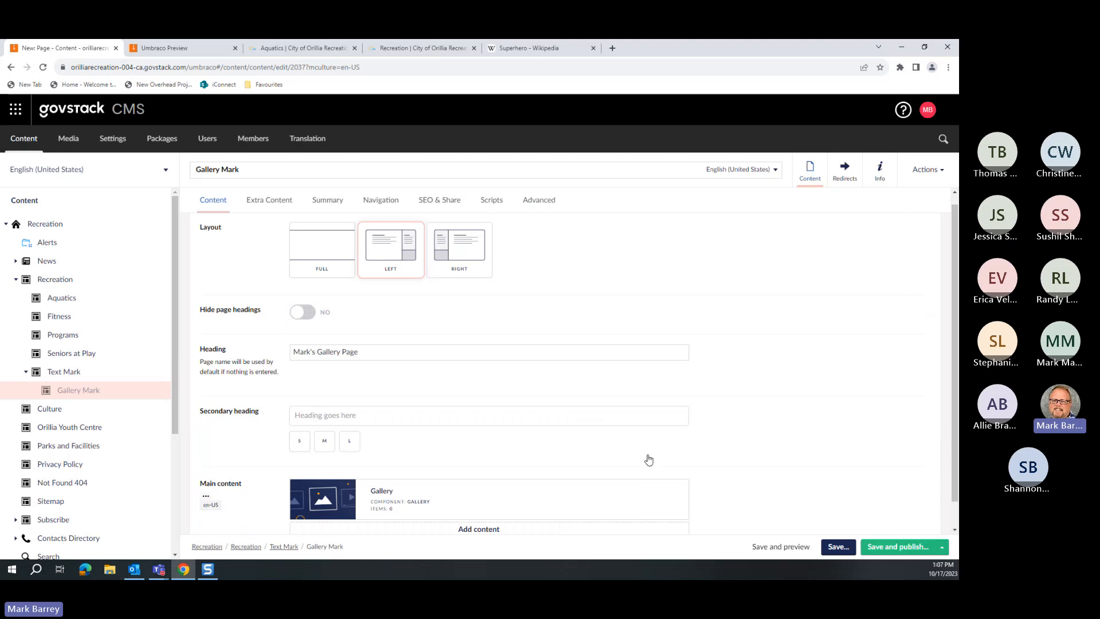
# Step: Save the gallery page and preview how its intro headings and text are displayed
pyautogui.click(777, 549)
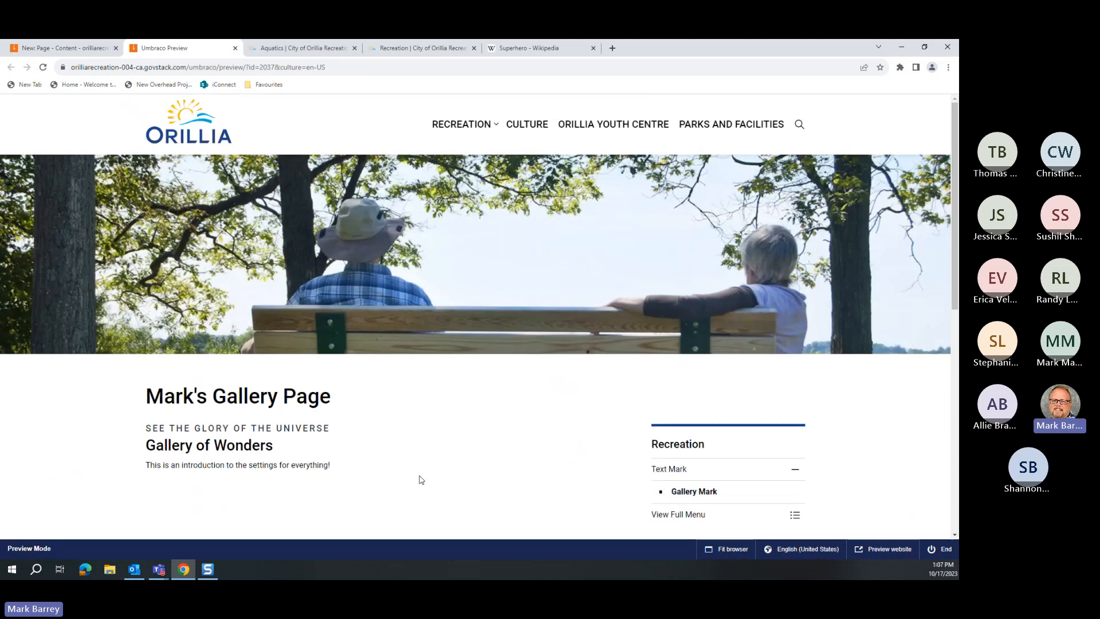
pyautogui.scroll(-1, 382, 459)
pyautogui.scroll(-1, 382, 458)
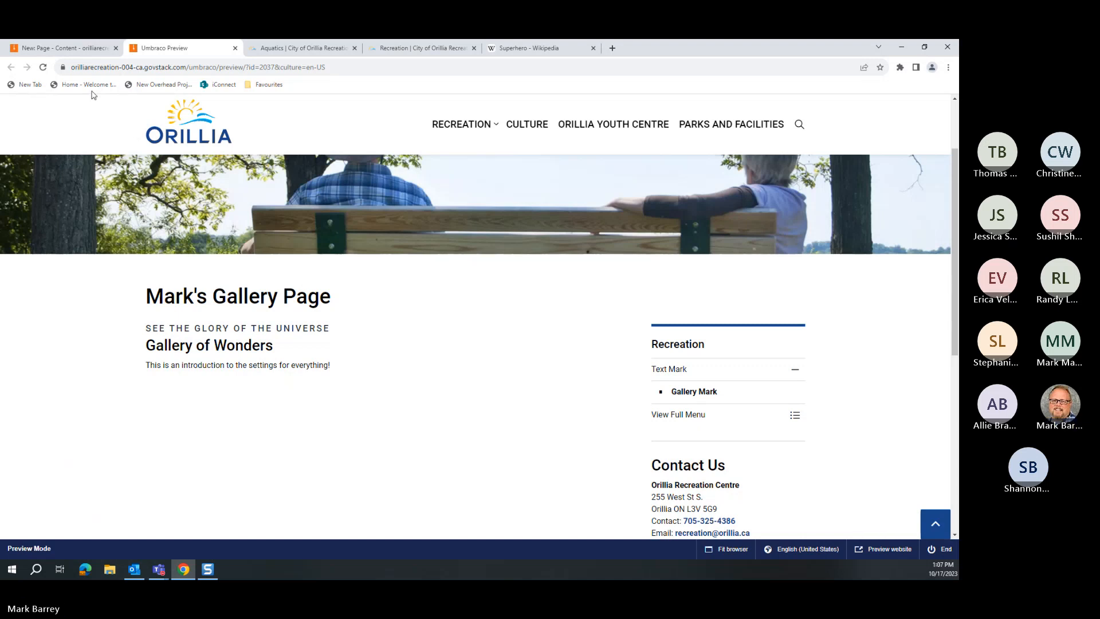
# Step: Return to the page editor and reopen the Gallery component at its image and video content
pyautogui.click(78, 50)
pyautogui.scroll(-1, 386, 435)
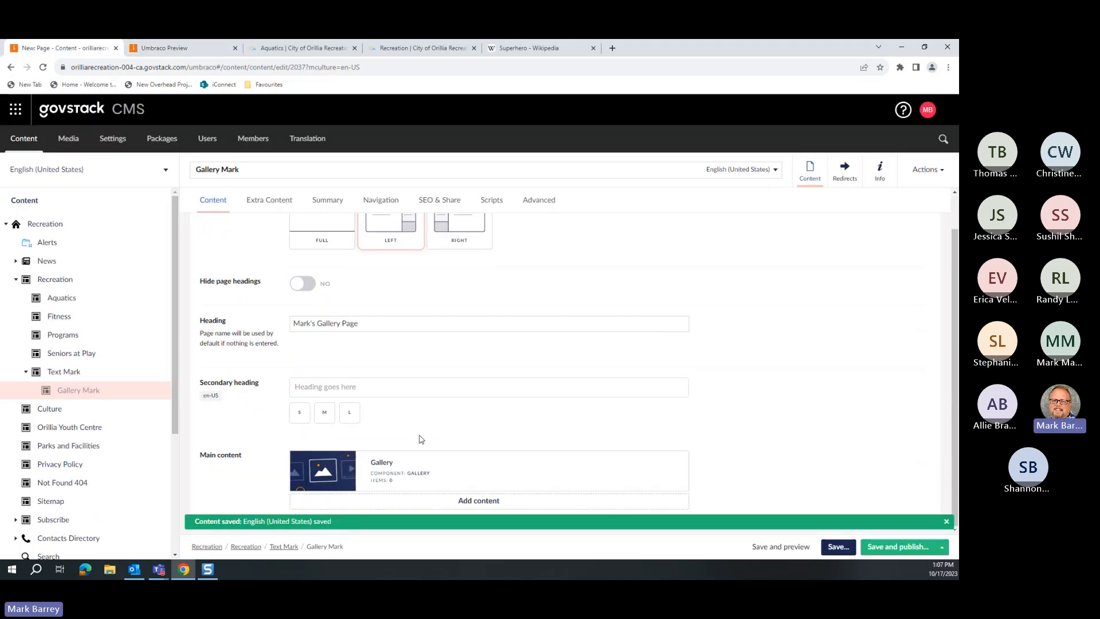
pyautogui.click(386, 462)
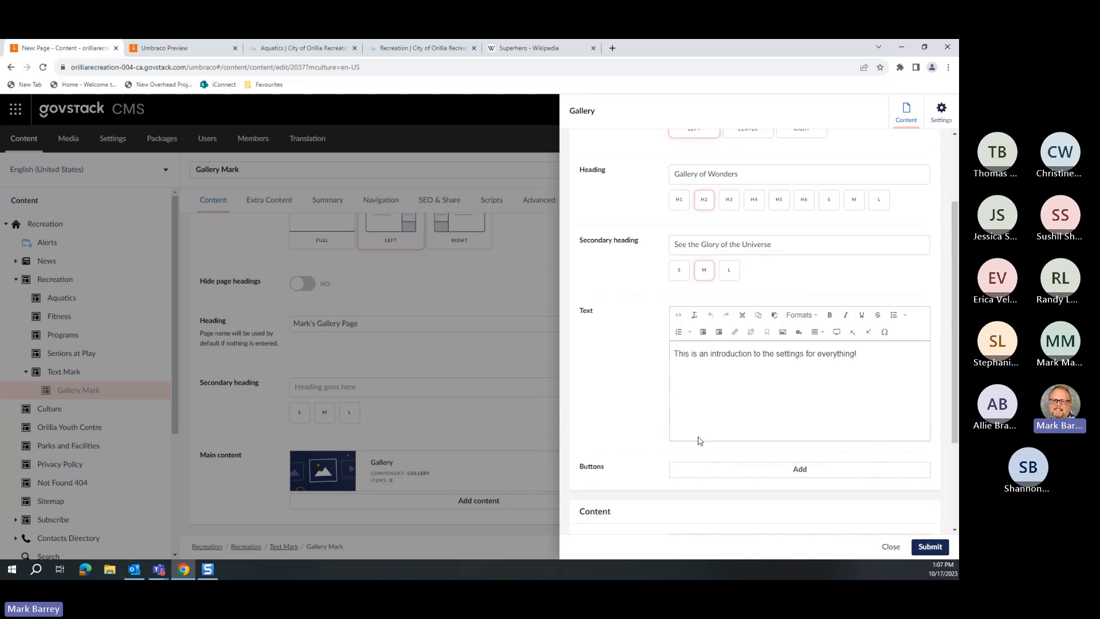
pyautogui.scroll(-5, 663, 437)
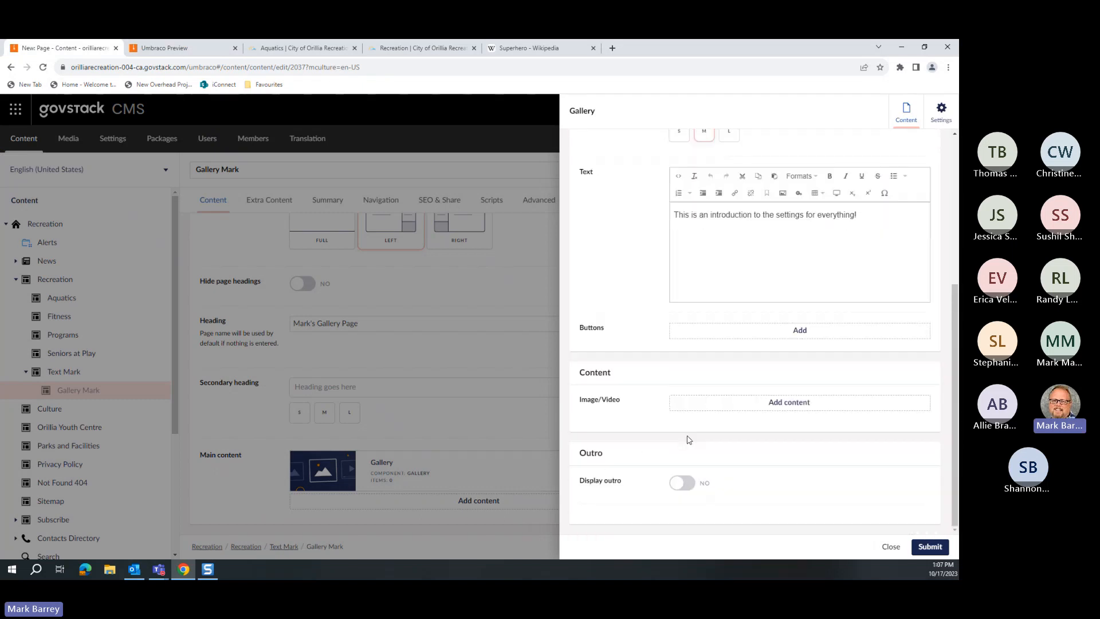
# Step: Add a Single Image item to the gallery content using the image 1000X800 Puppy 1
pyautogui.click(776, 404)
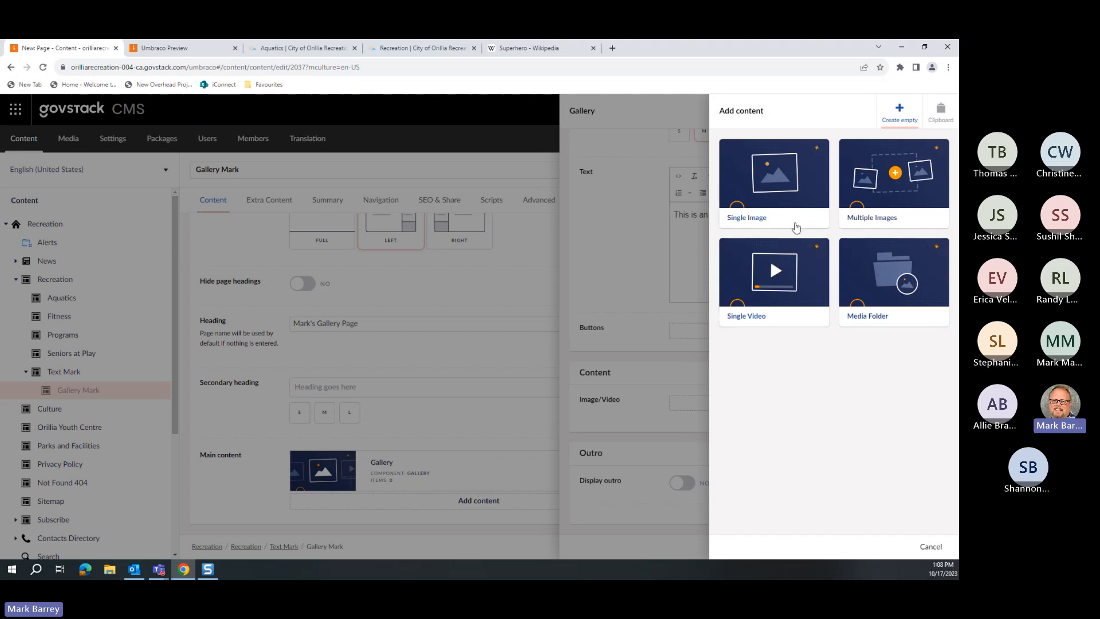
pyautogui.click(783, 191)
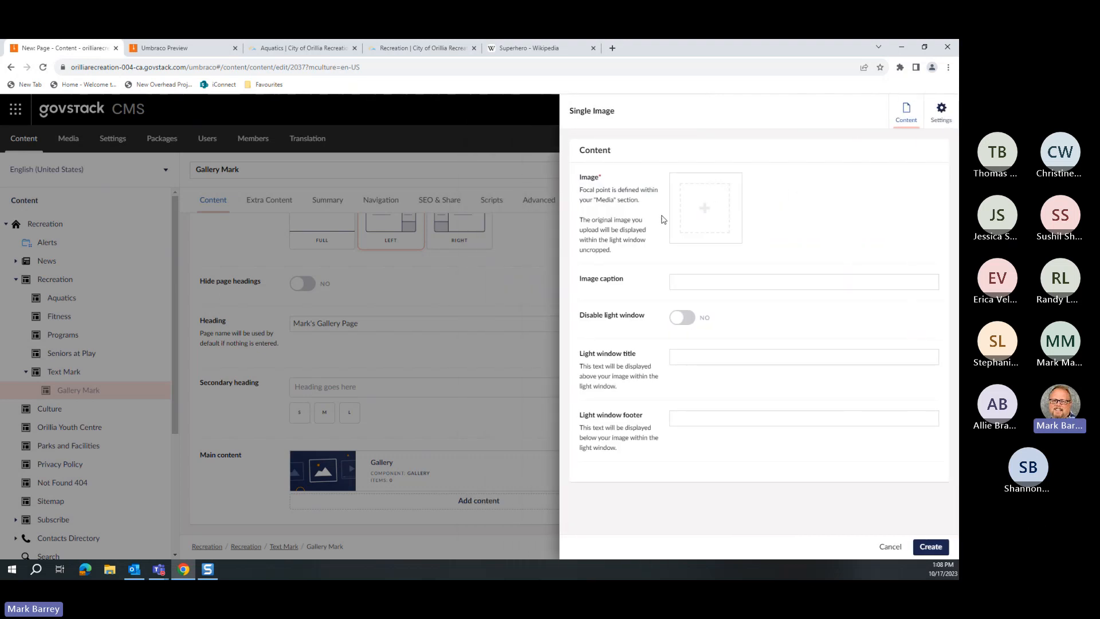
pyautogui.click(695, 216)
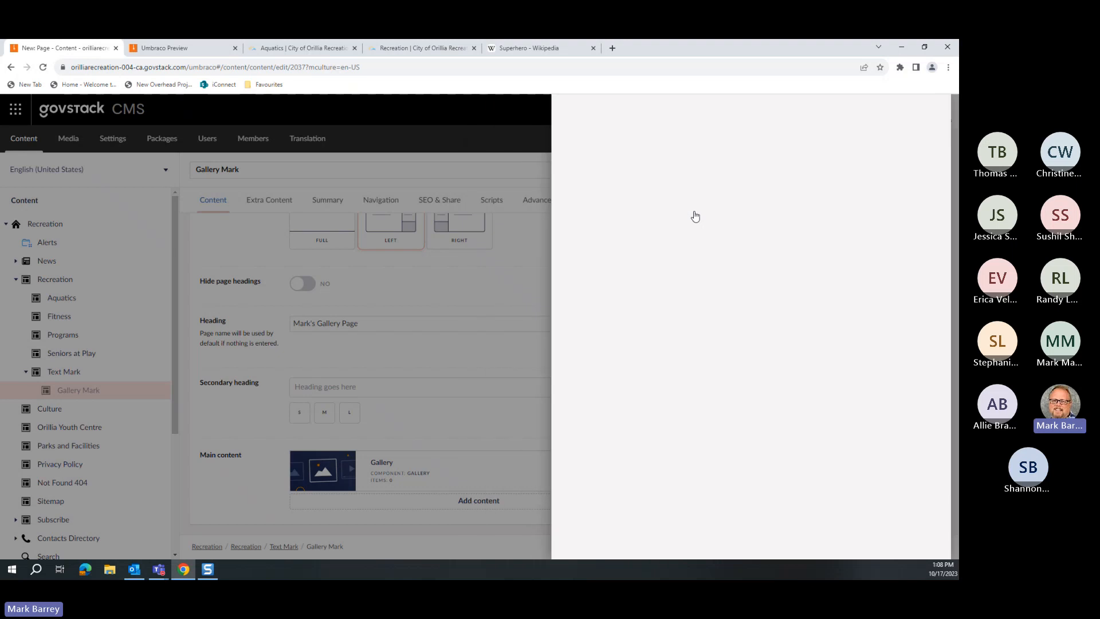
pyautogui.click(626, 251)
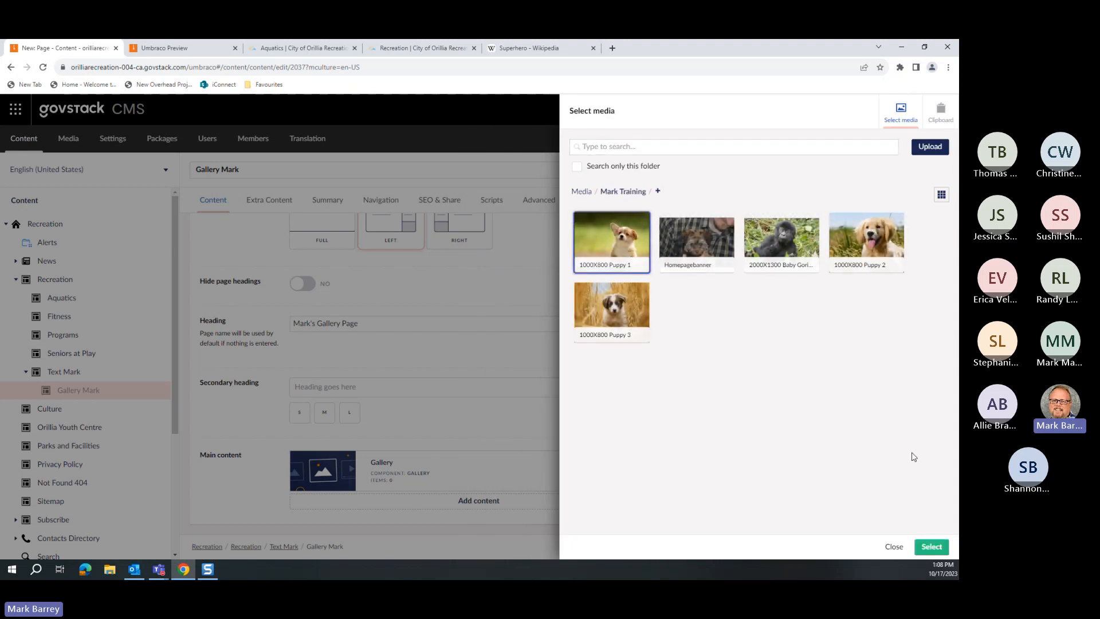
pyautogui.click(931, 547)
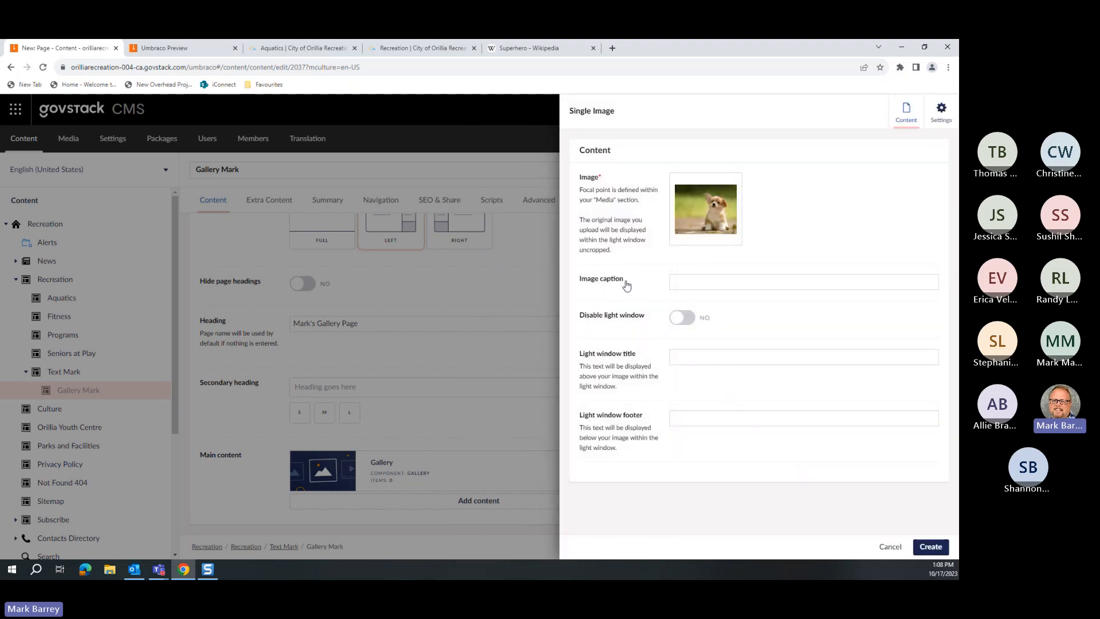
# Step: Set the gallery image's caption to "Ear Flippin' Fun!"
pyautogui.click(695, 281)
pyautogui.write('Ear Flipp')
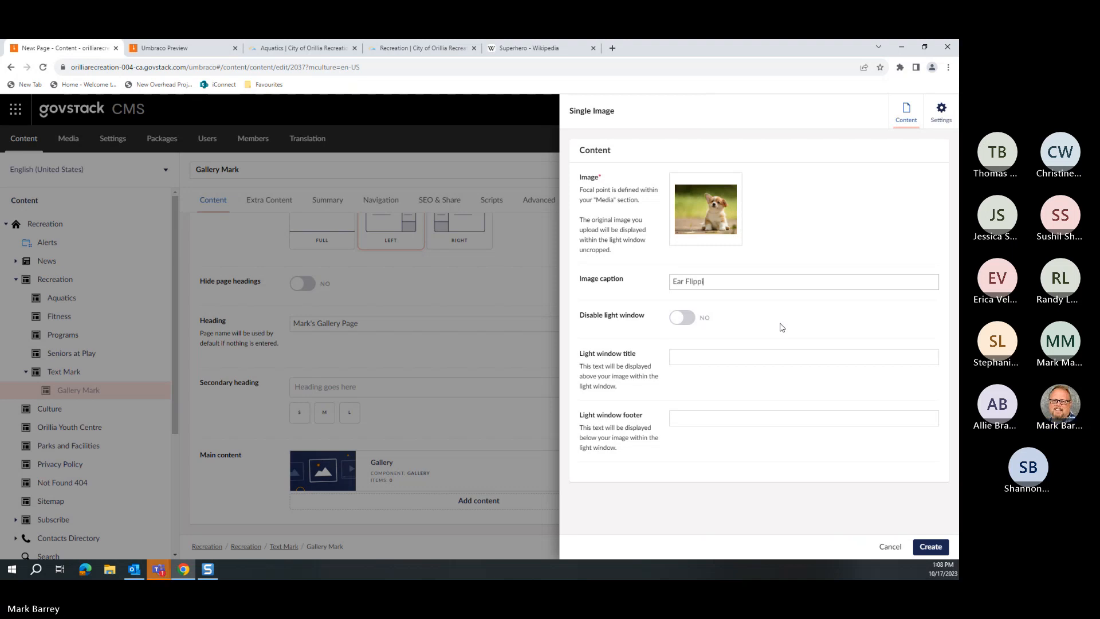
pyautogui.write("in' Fun!")
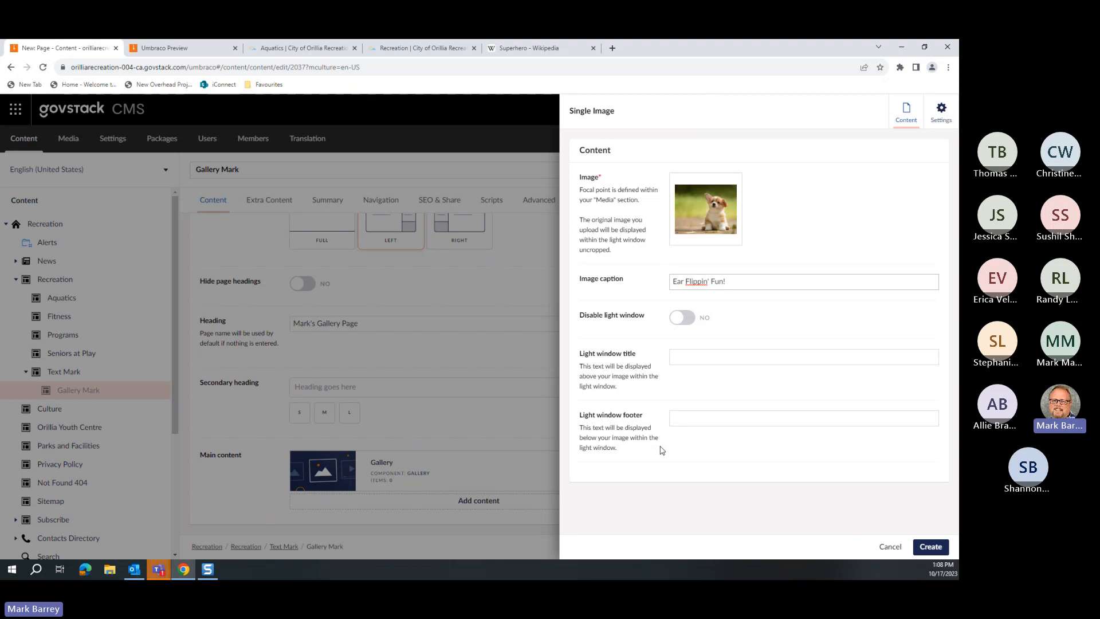
# Step: Set the light window title to "Title" and its footer to "Footer", and create the Single Image item
pyautogui.click(755, 352)
pyautogui.write('Title')
pyautogui.click(724, 412)
pyautogui.write('Footer')
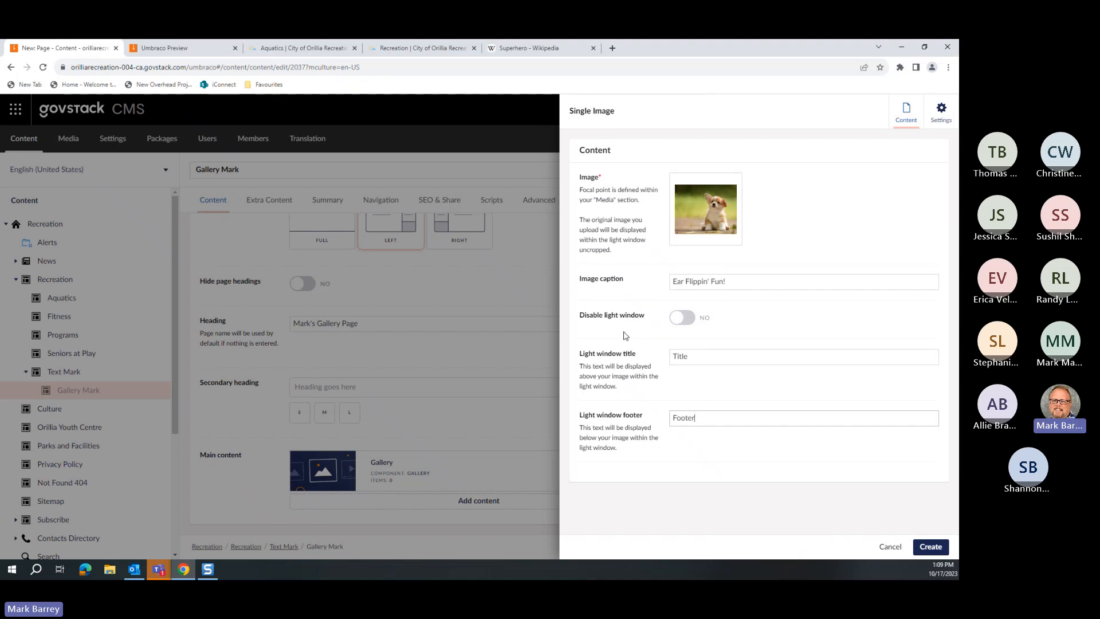
pyautogui.click(934, 548)
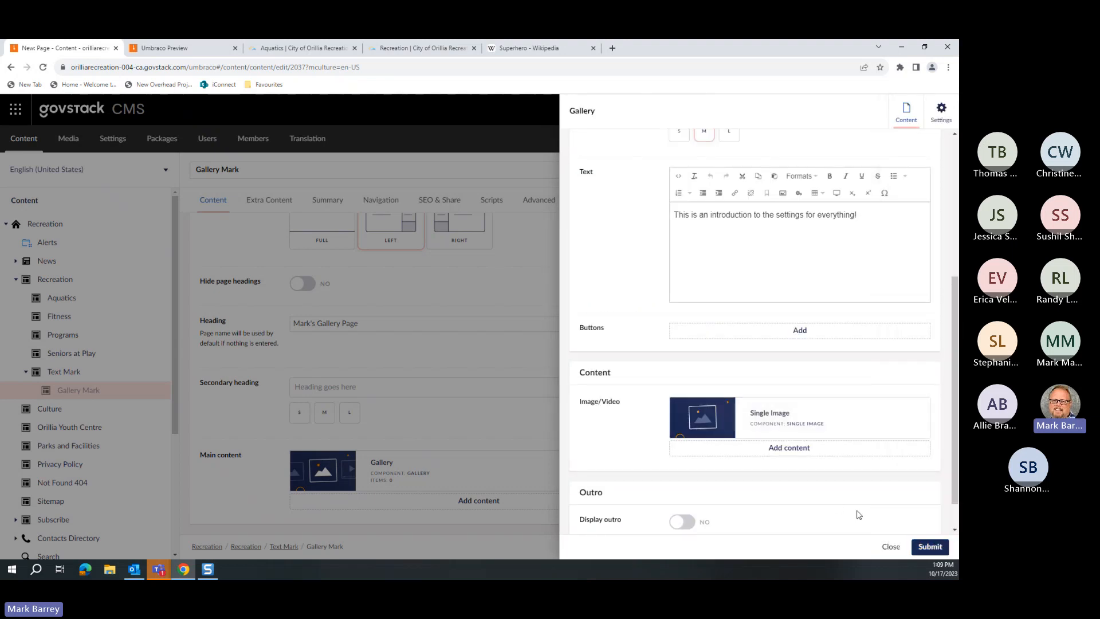
# Step: Submit the gallery changes, and save and preview the page to check the captioned puppy image
pyautogui.click(931, 547)
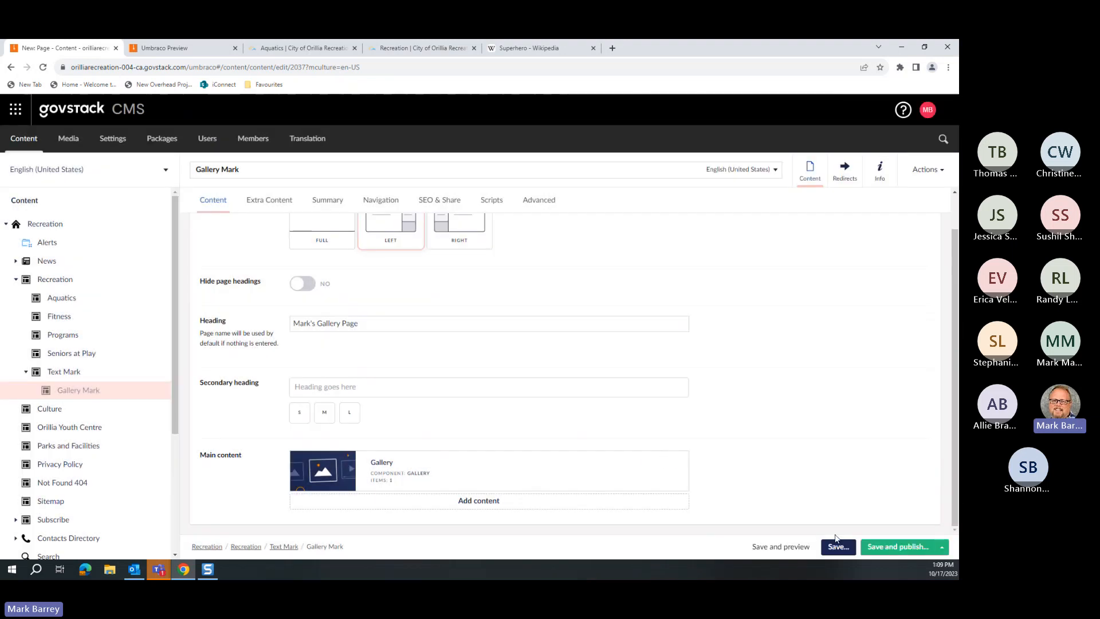
pyautogui.click(799, 548)
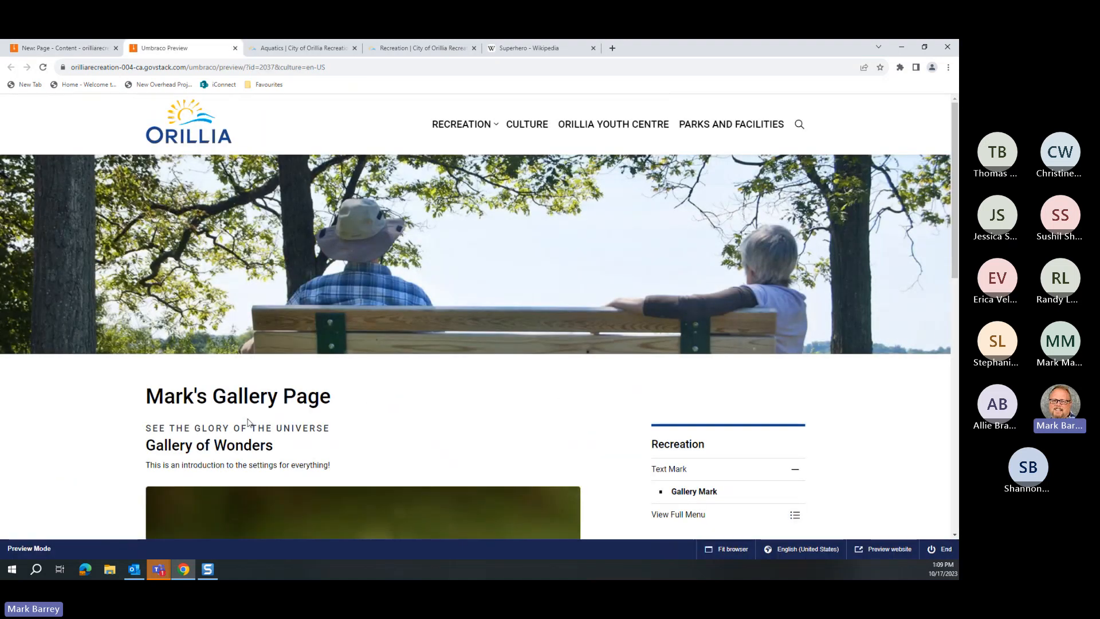
pyautogui.scroll(-5, 455, 390)
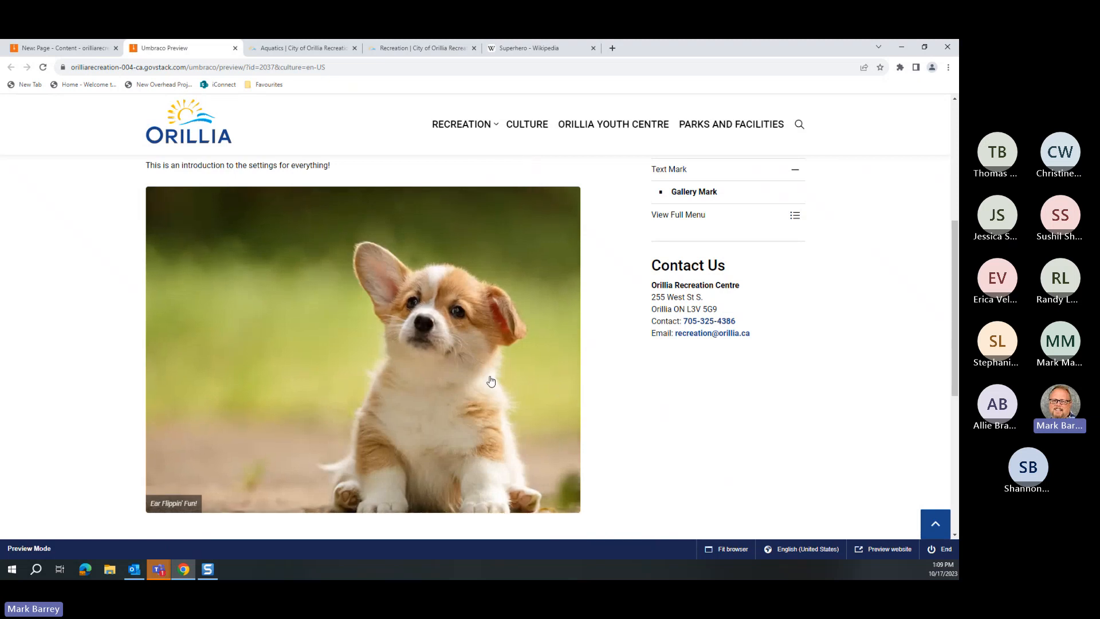
# Step: Capture an area screenshot of the puppy image's open light window with its title and footer, and return to the page editor
pyautogui.click(398, 351)
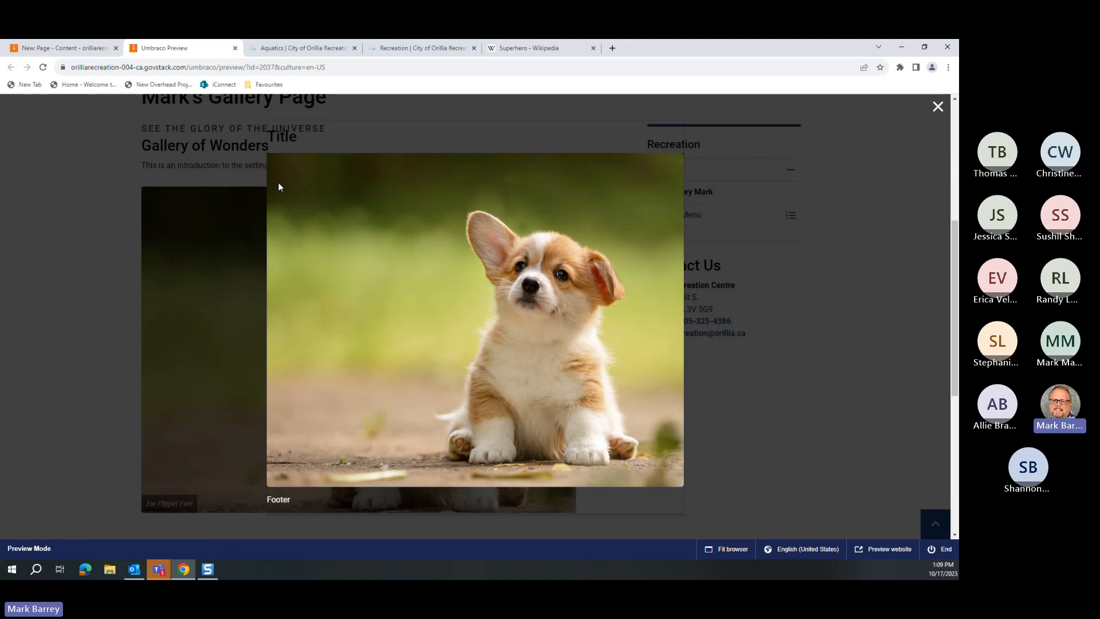
pyautogui.press('Print')
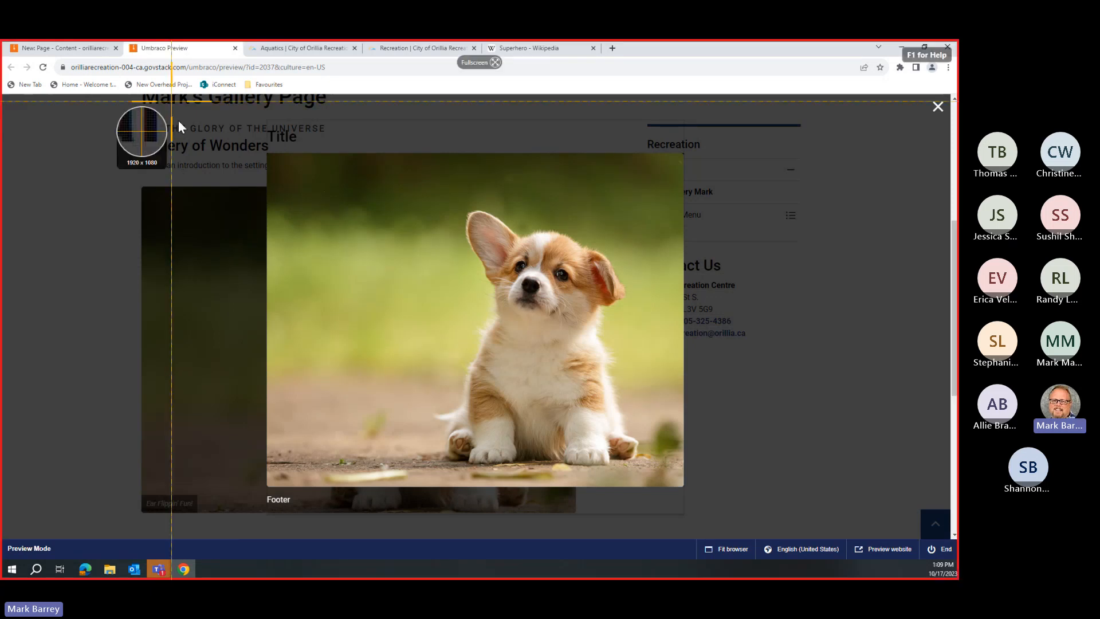
pyautogui.moveTo(171, 100); pyautogui.dragTo(610, 522)
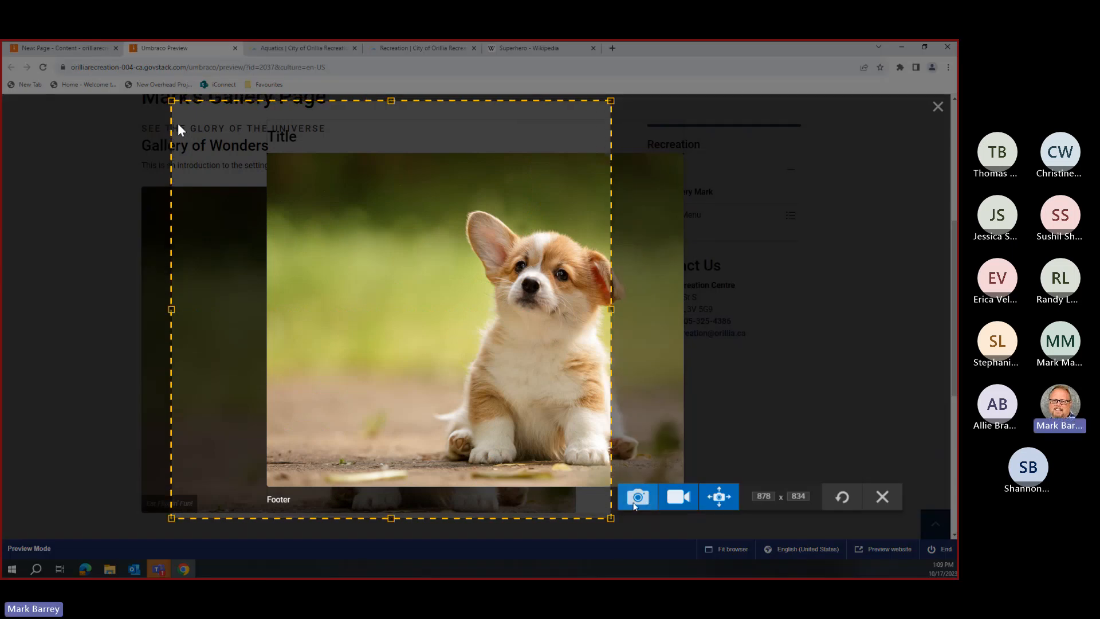
pyautogui.click(635, 496)
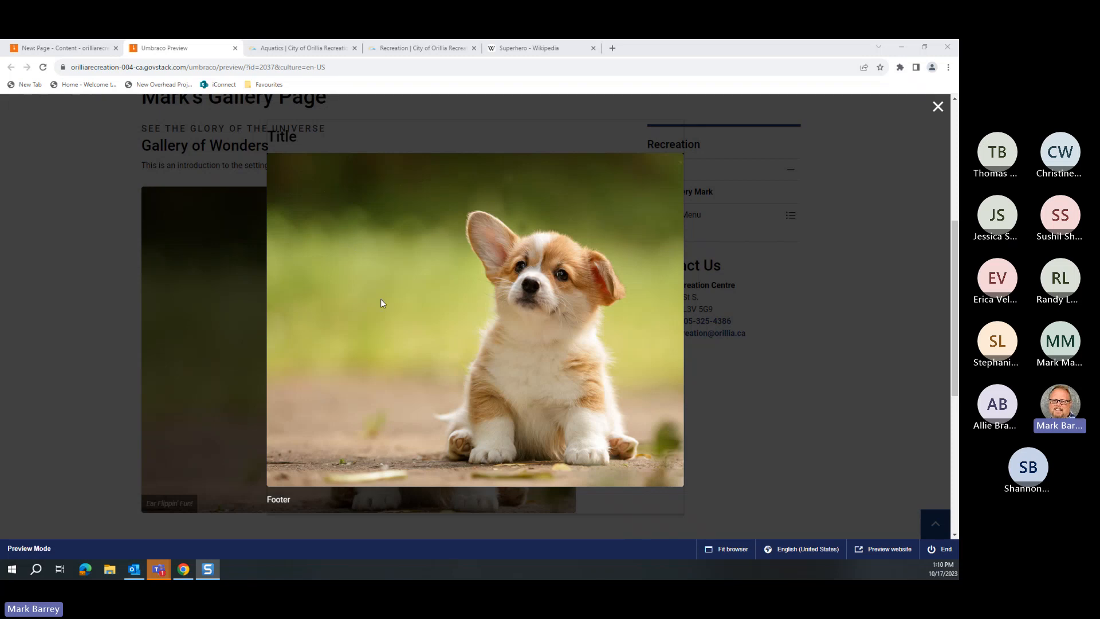
pyautogui.click(938, 108)
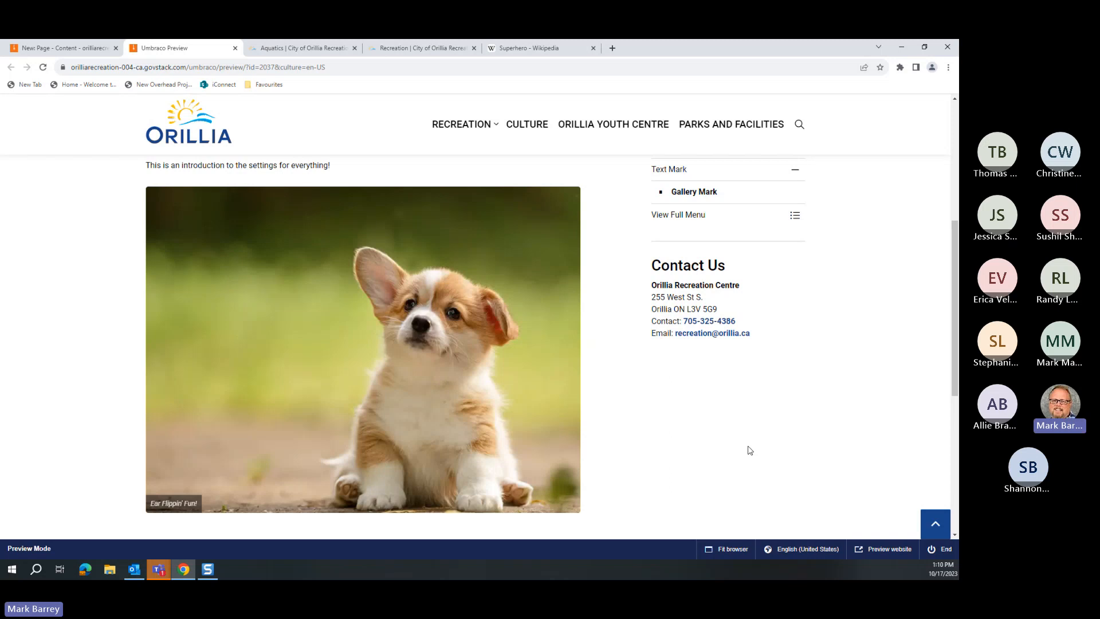
pyautogui.click(65, 49)
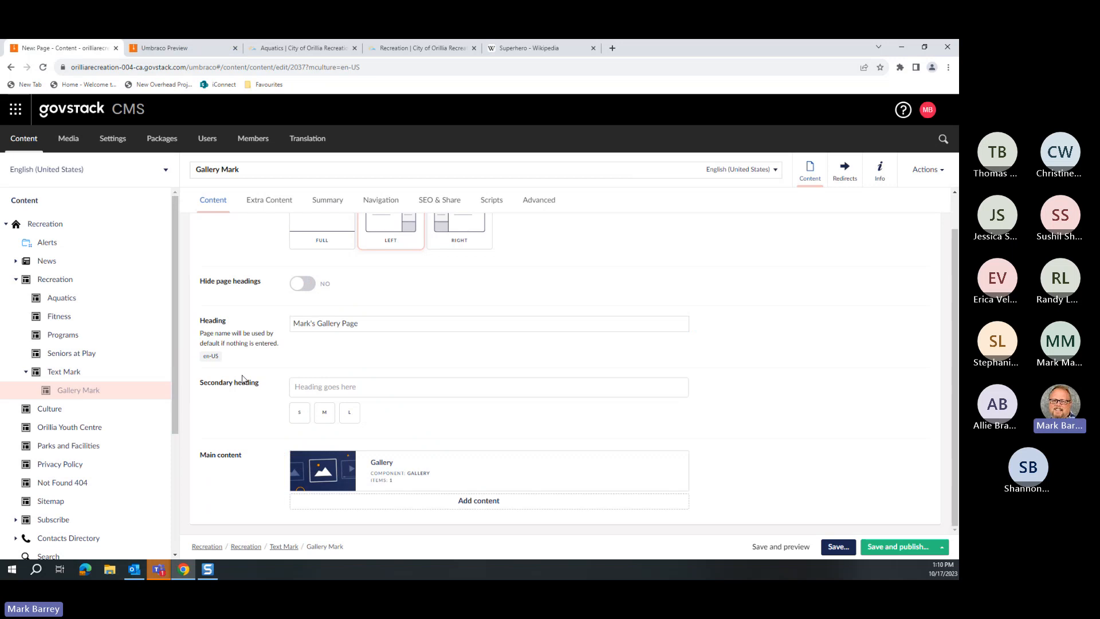
# Step: Name the gallery's existing single image "Corgi" in its settings and submit the gallery changes
pyautogui.click(382, 463)
pyautogui.scroll(-5, 716, 410)
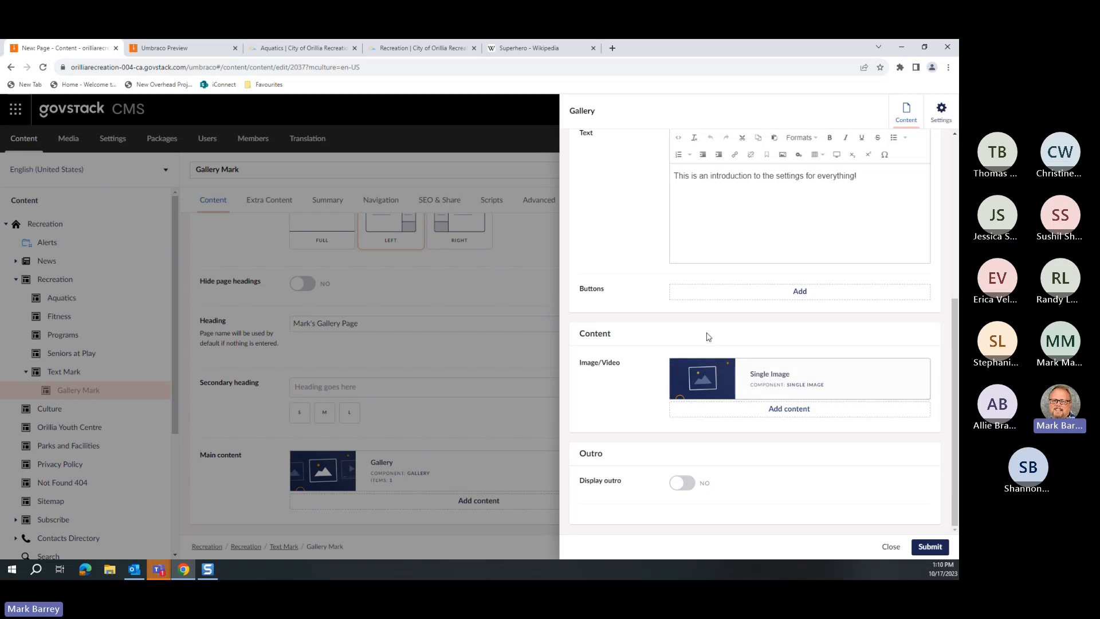
pyautogui.click(888, 370)
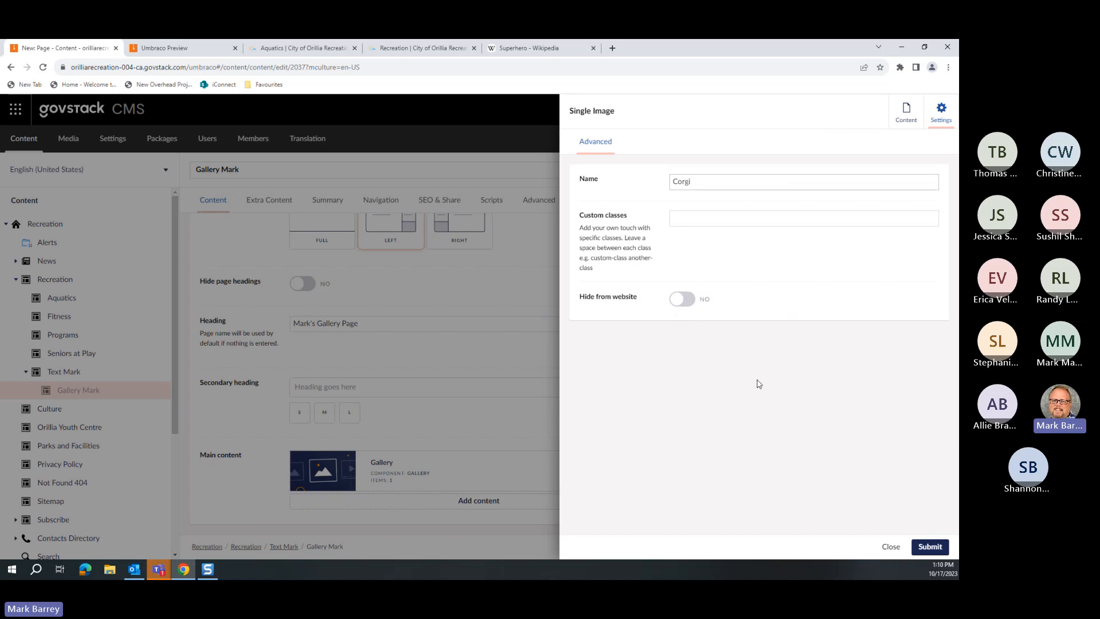
pyautogui.click(930, 547)
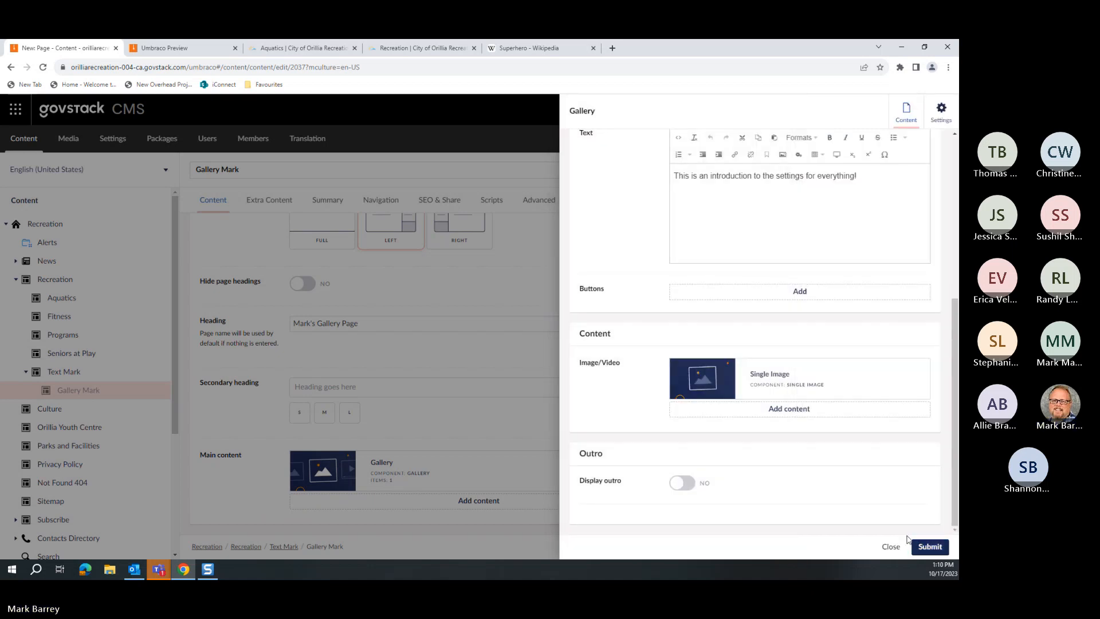
pyautogui.click(928, 546)
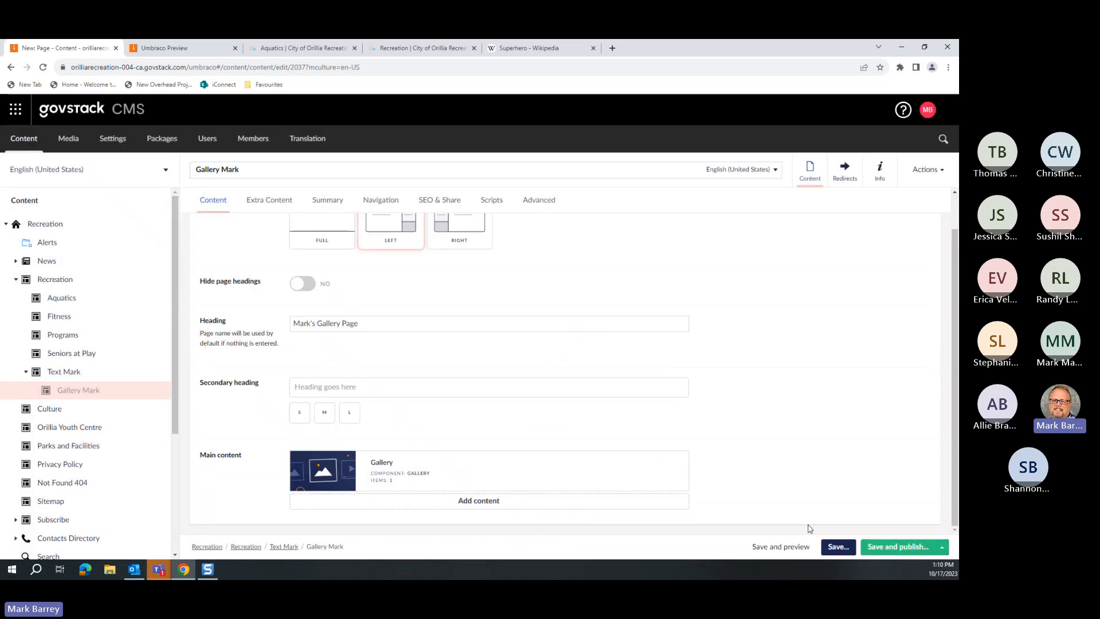
# Step: Add another Single Image to the gallery using the "1000X800 Puppy 2" picture from the Mark Training folder
pyautogui.click(379, 462)
pyautogui.scroll(-5, 741, 471)
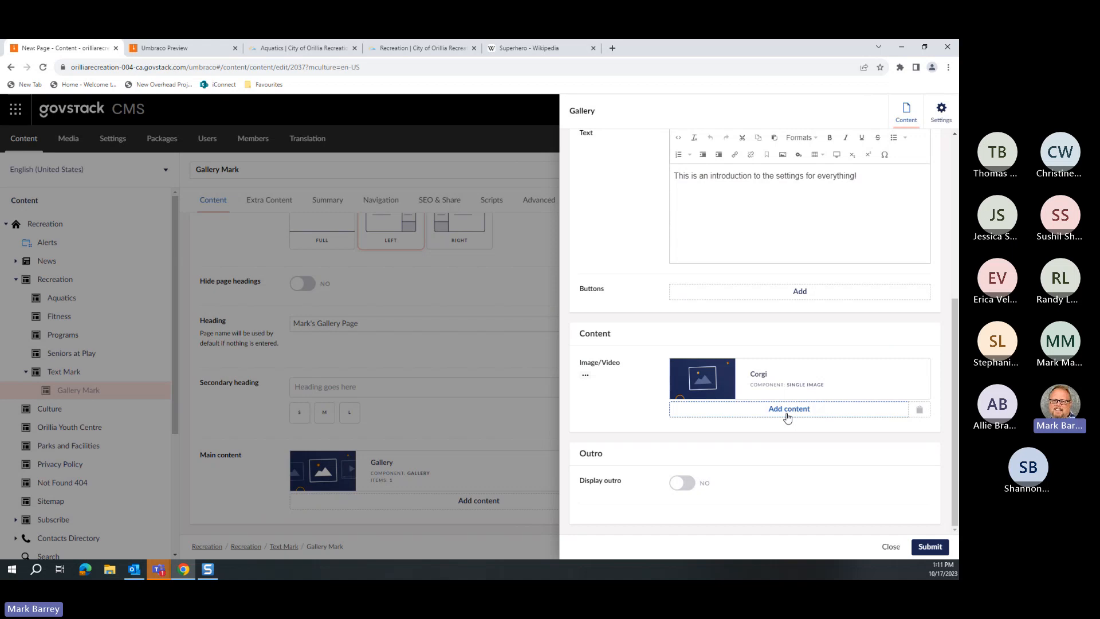
pyautogui.click(787, 410)
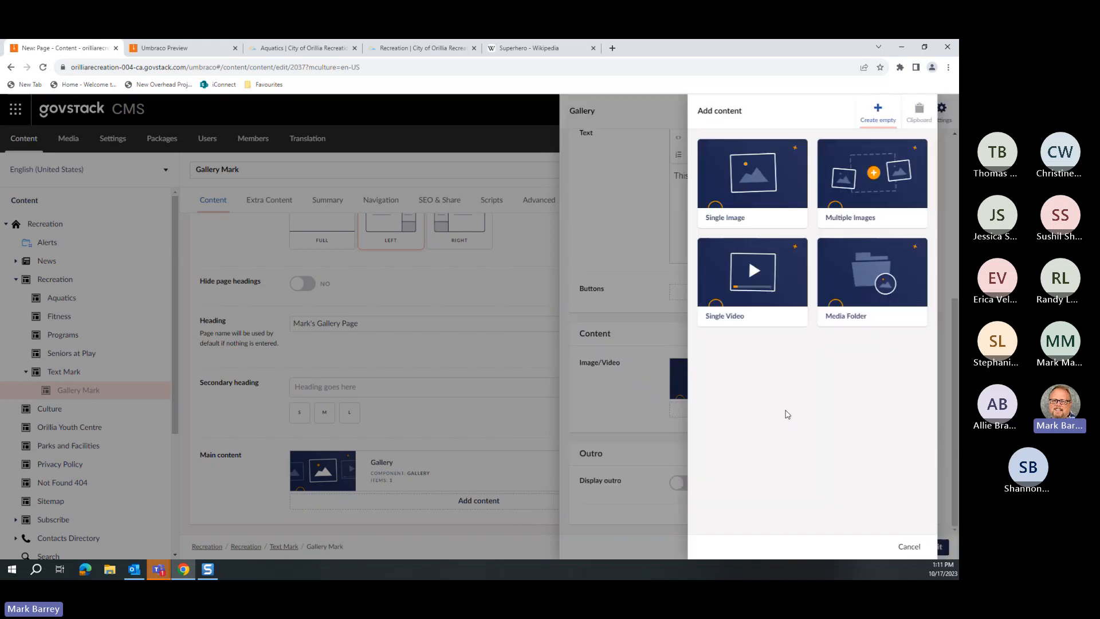
pyautogui.click(741, 218)
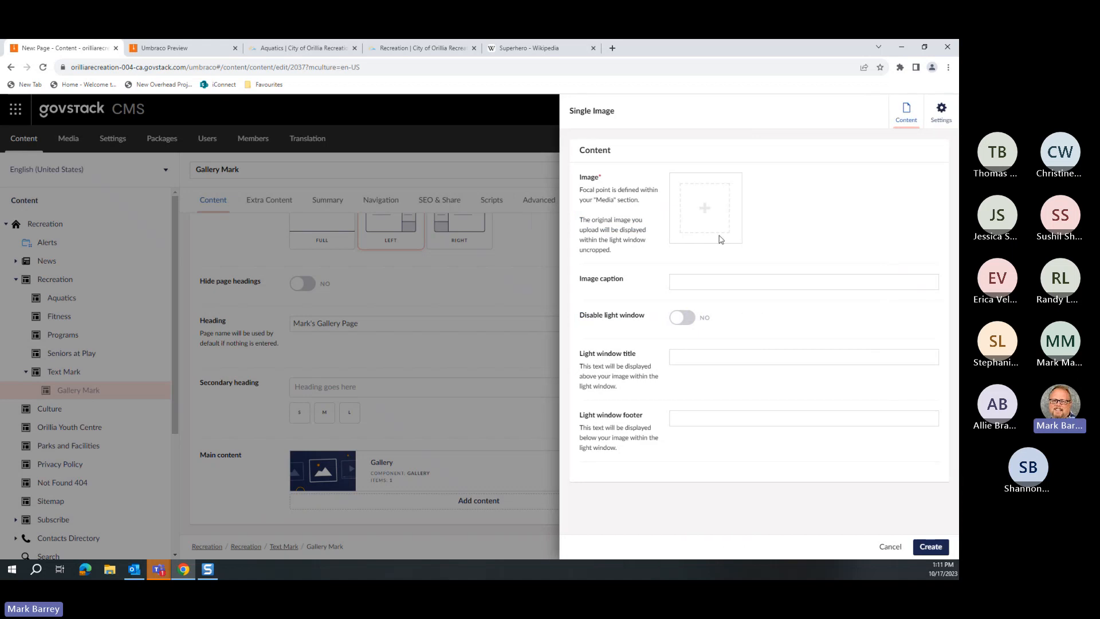
pyautogui.click(713, 220)
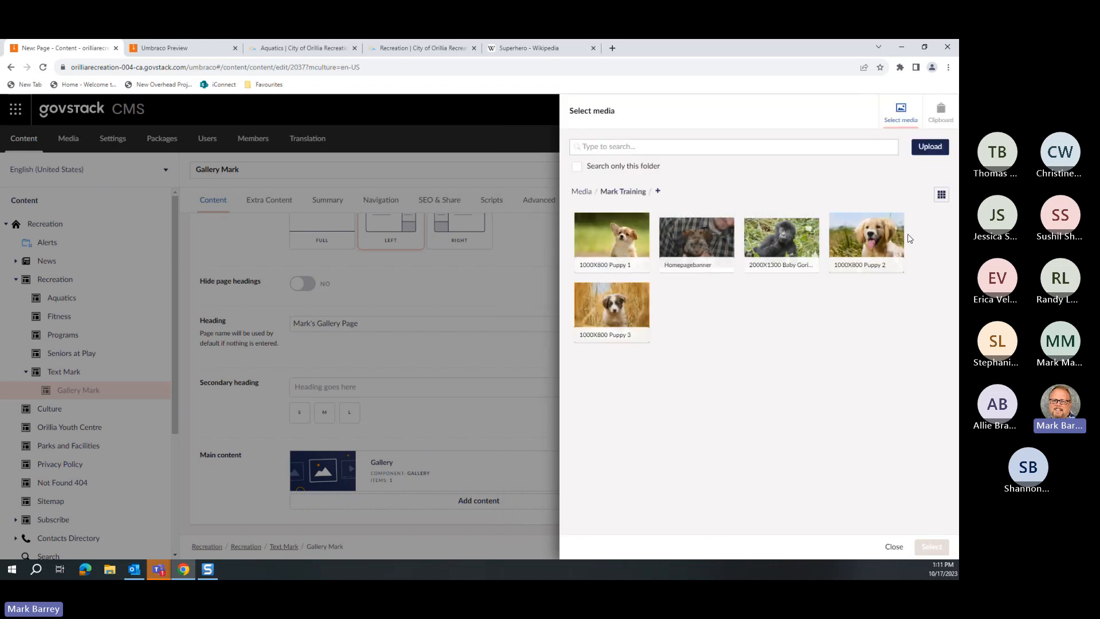
pyautogui.click(878, 240)
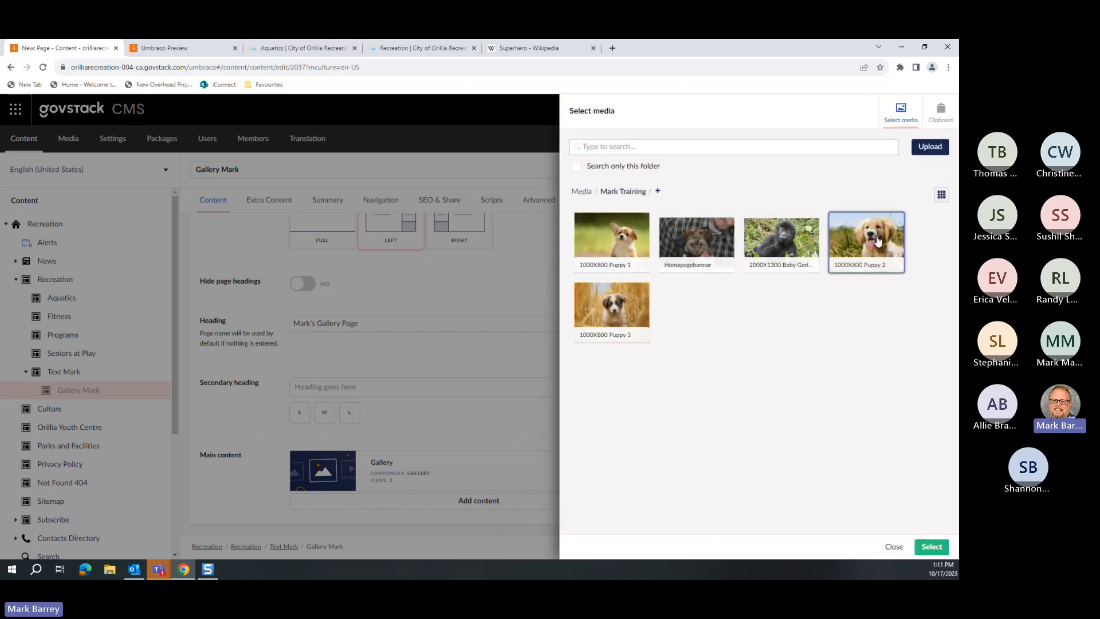
pyautogui.click(934, 547)
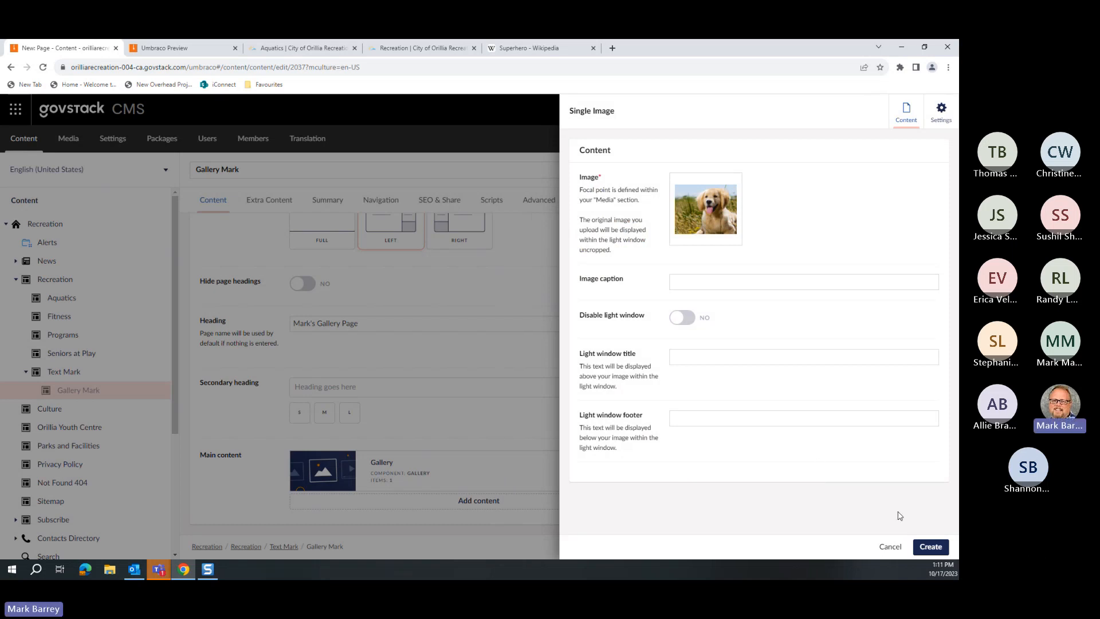
# Step: Caption the golden puppy image "Fun in the Sun!" and create the Single Image item
pyautogui.click(891, 547)
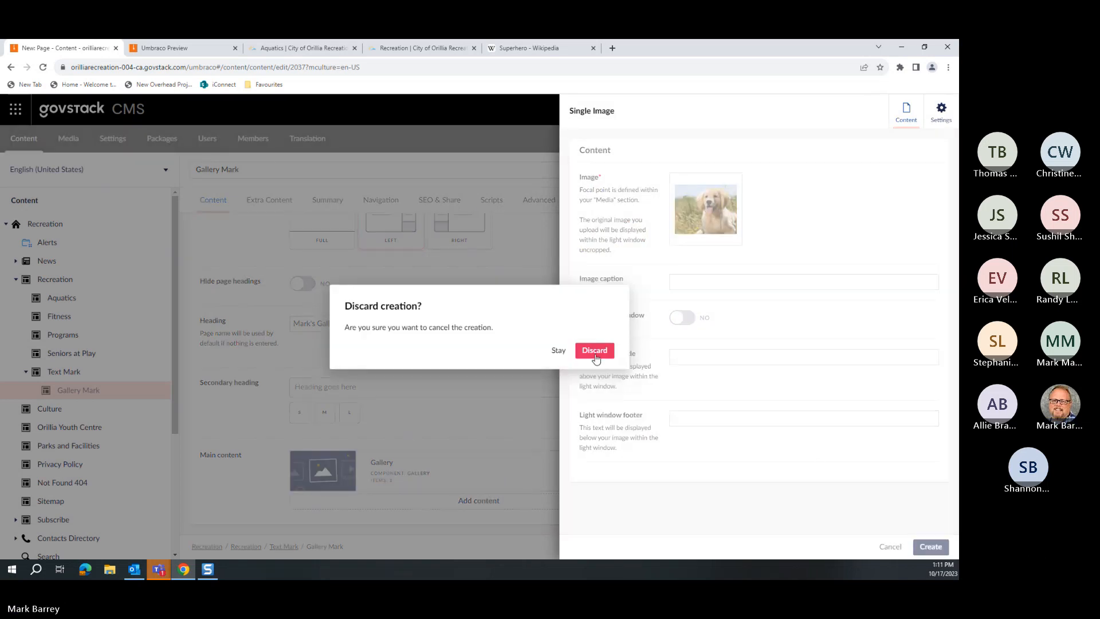
pyautogui.click(557, 351)
pyautogui.click(684, 282)
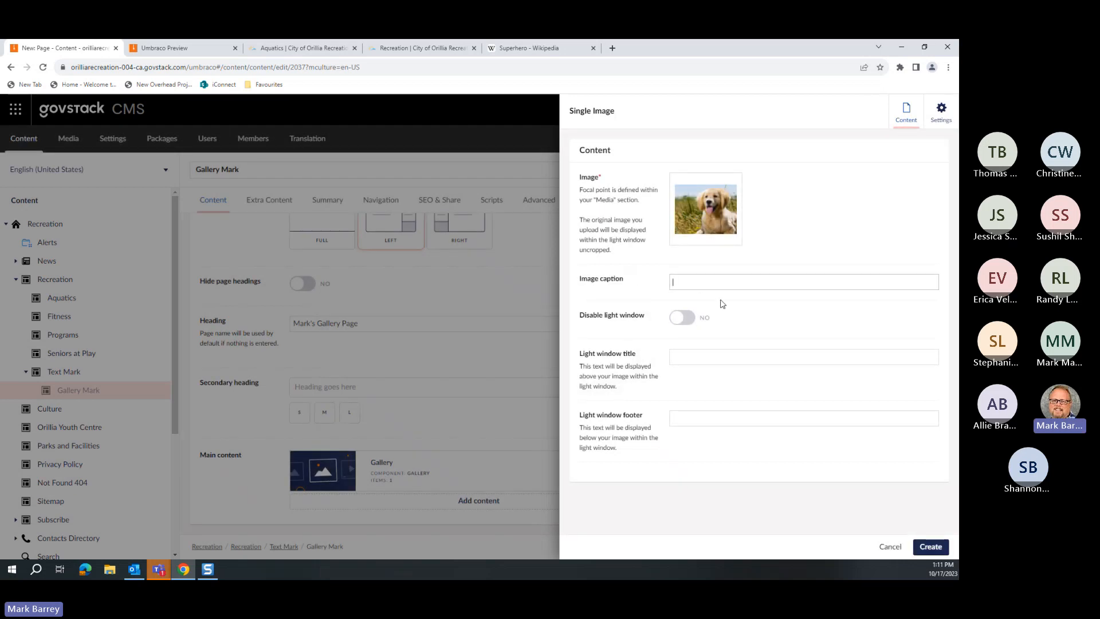
pyautogui.write('Fun in the Sun!')
pyautogui.click(931, 548)
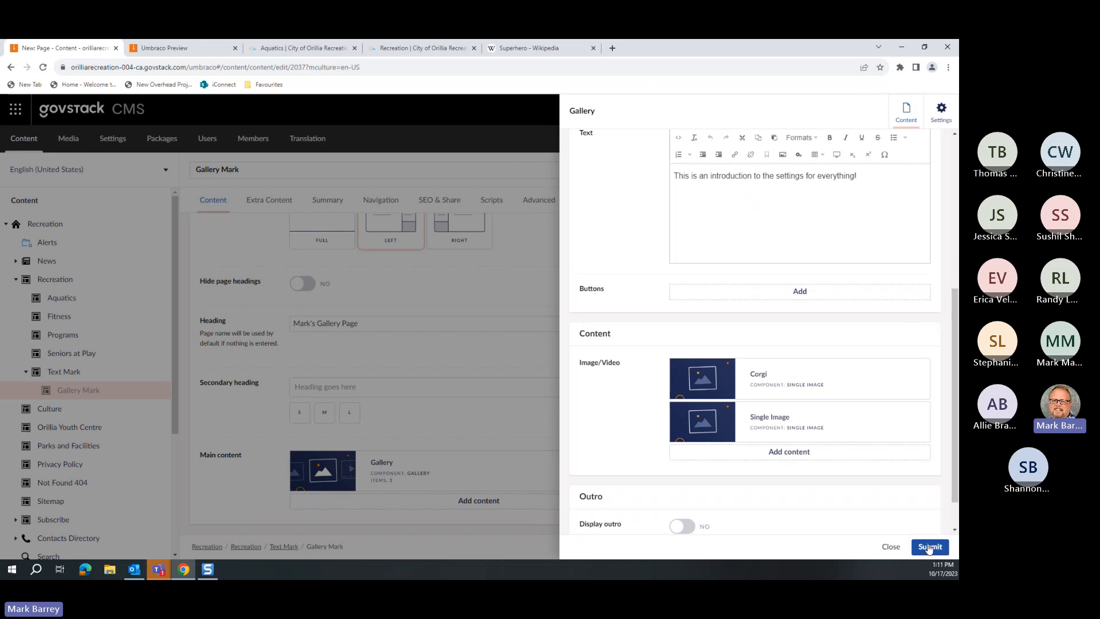
# Step: Name the second gallery image "Golden Lab" in its settings and submit the name
pyautogui.click(888, 413)
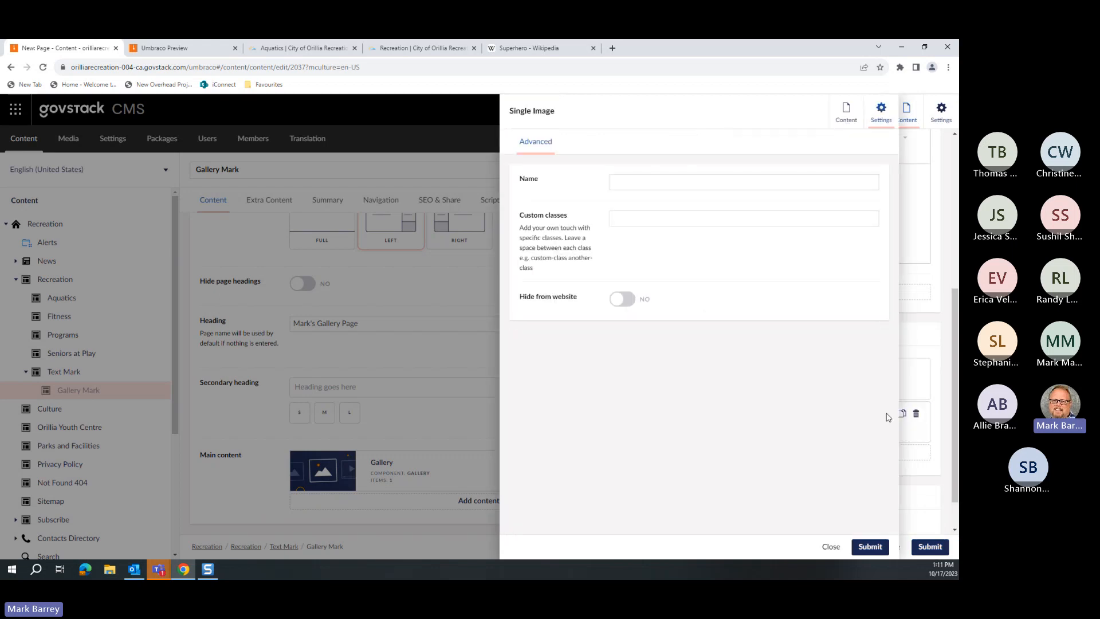
pyautogui.click(741, 180)
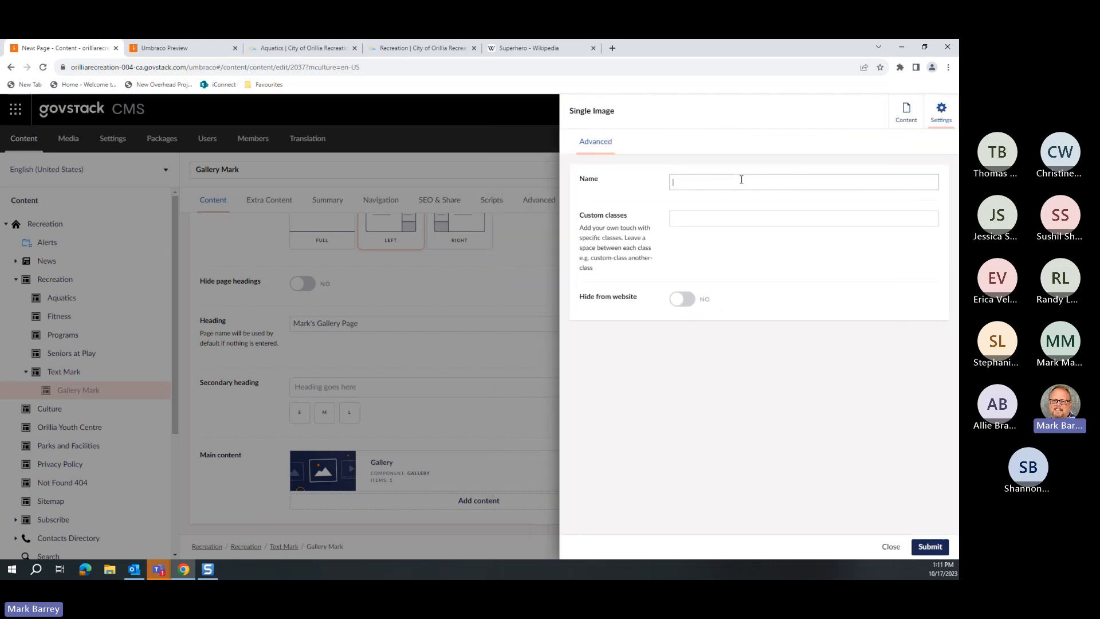
pyautogui.write('Golden Lab')
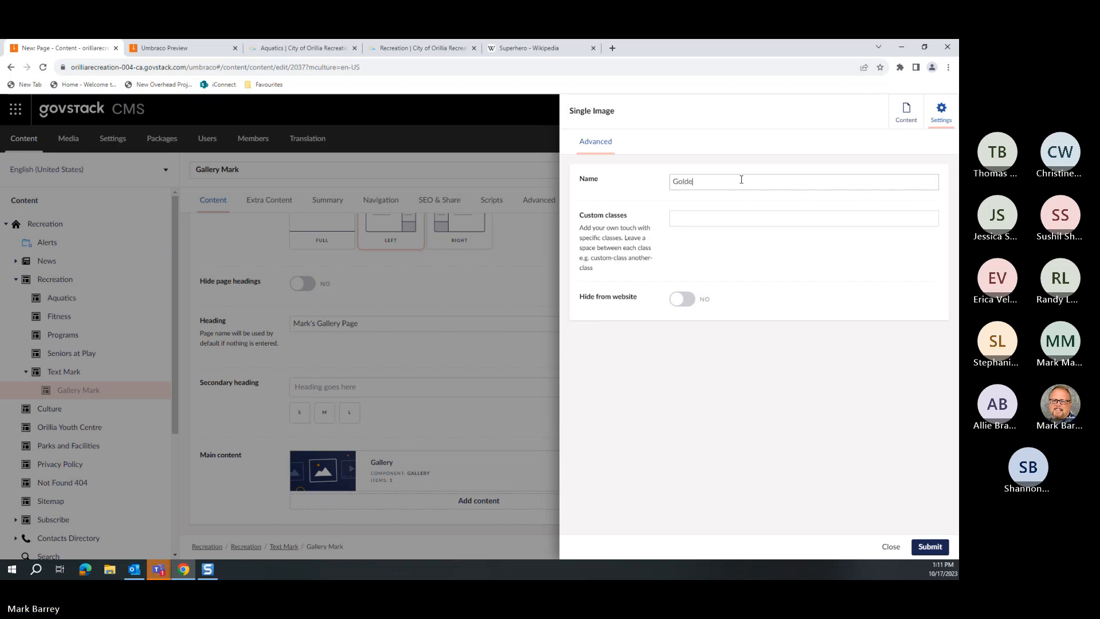
pyautogui.click(929, 546)
# Step: Add a third Single Image to the gallery using the "1000X800 Puppy 3" picture
pyautogui.click(801, 452)
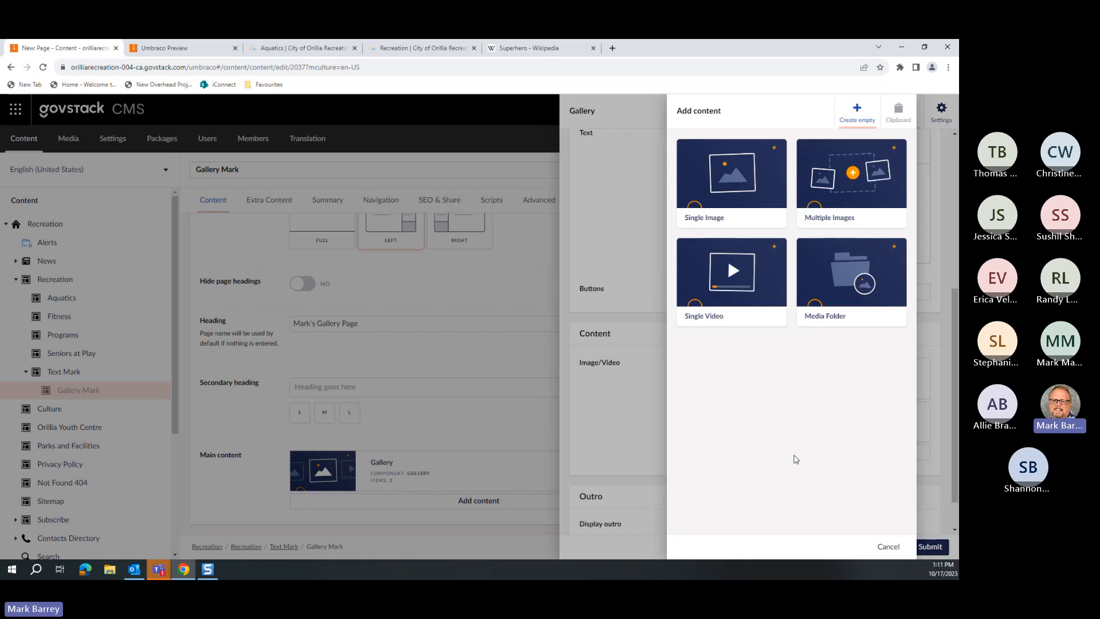
pyautogui.click(727, 172)
pyautogui.click(713, 235)
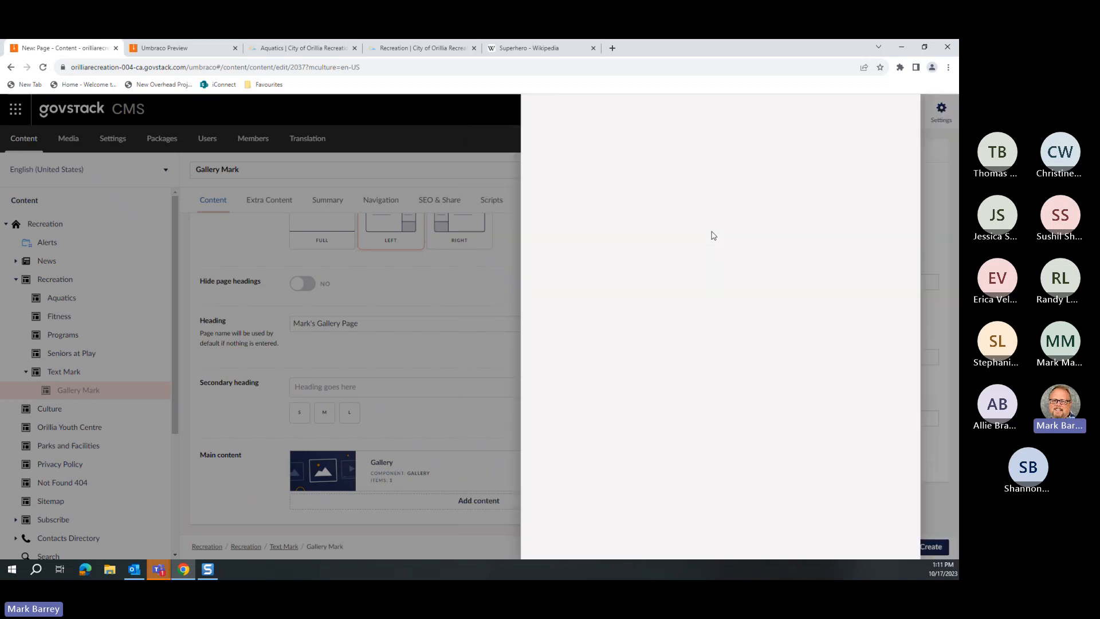
pyautogui.click(601, 310)
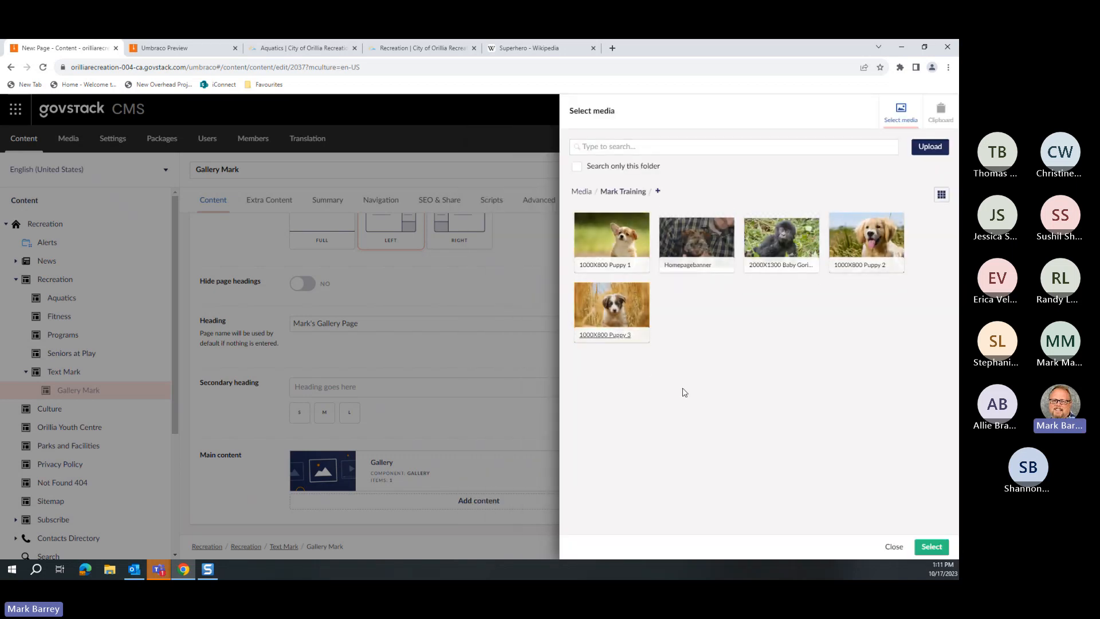
pyautogui.click(931, 547)
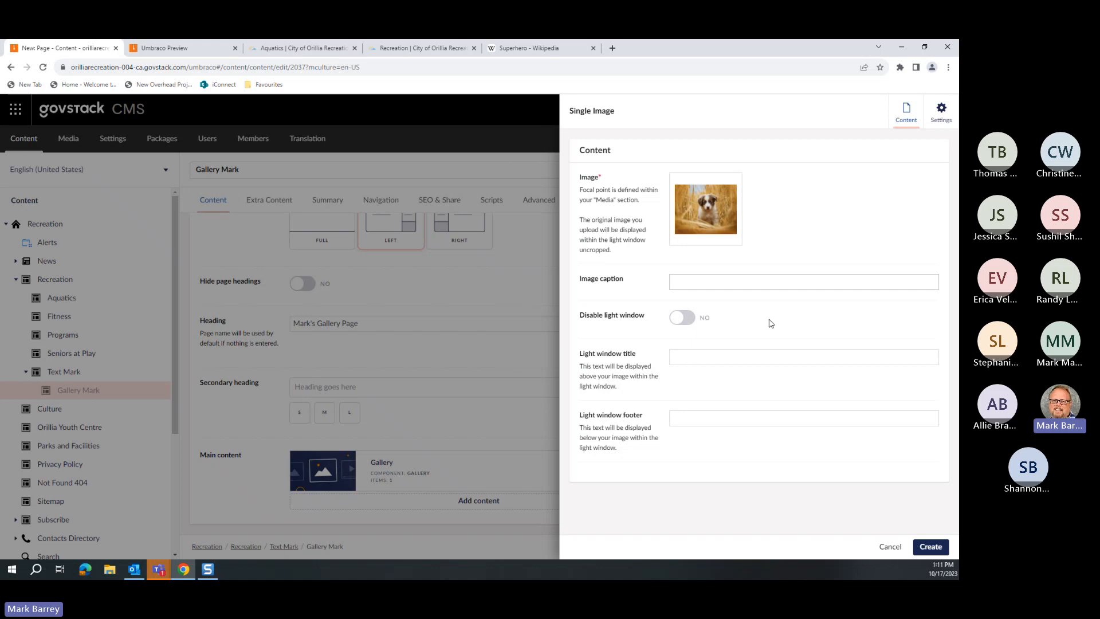
# Step: Caption the third puppy image "Coming through the Wheat!" and create the Single Image item
pyautogui.write('Coming throu')
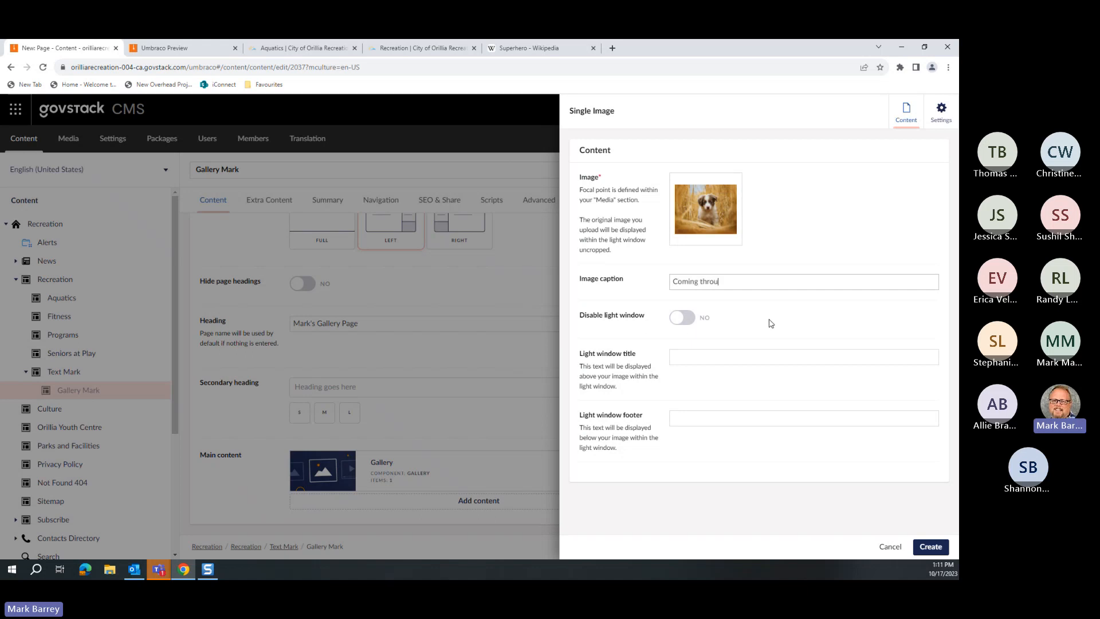
pyautogui.write('gh the Wheat!')
pyautogui.click(930, 547)
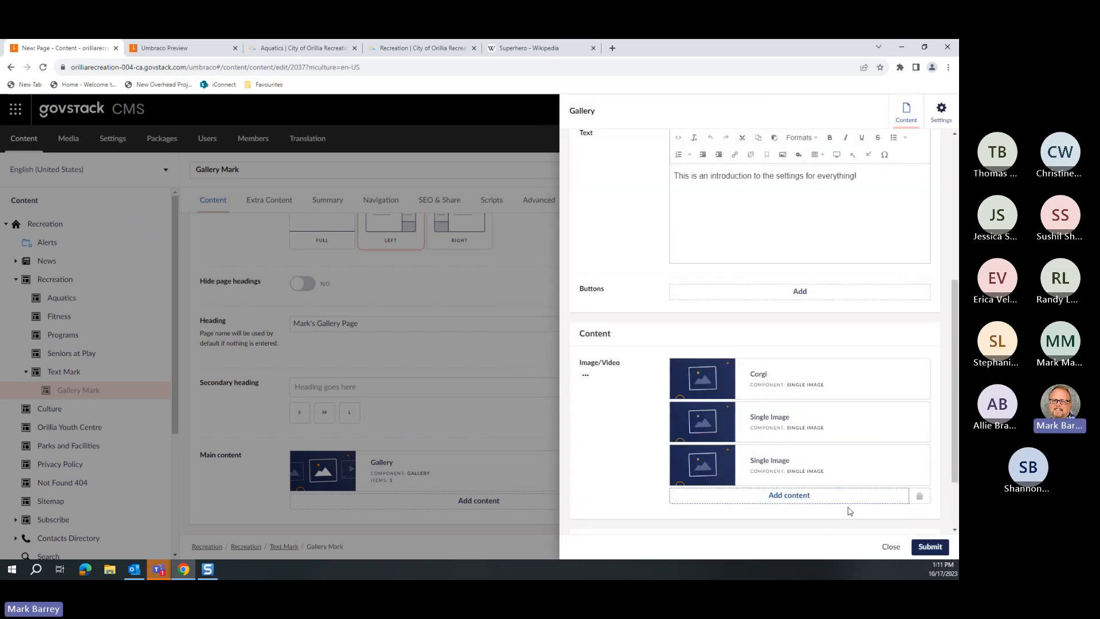
# Step: Name the third gallery image "Border Collie" in its settings and submit the gallery changes
pyautogui.click(887, 462)
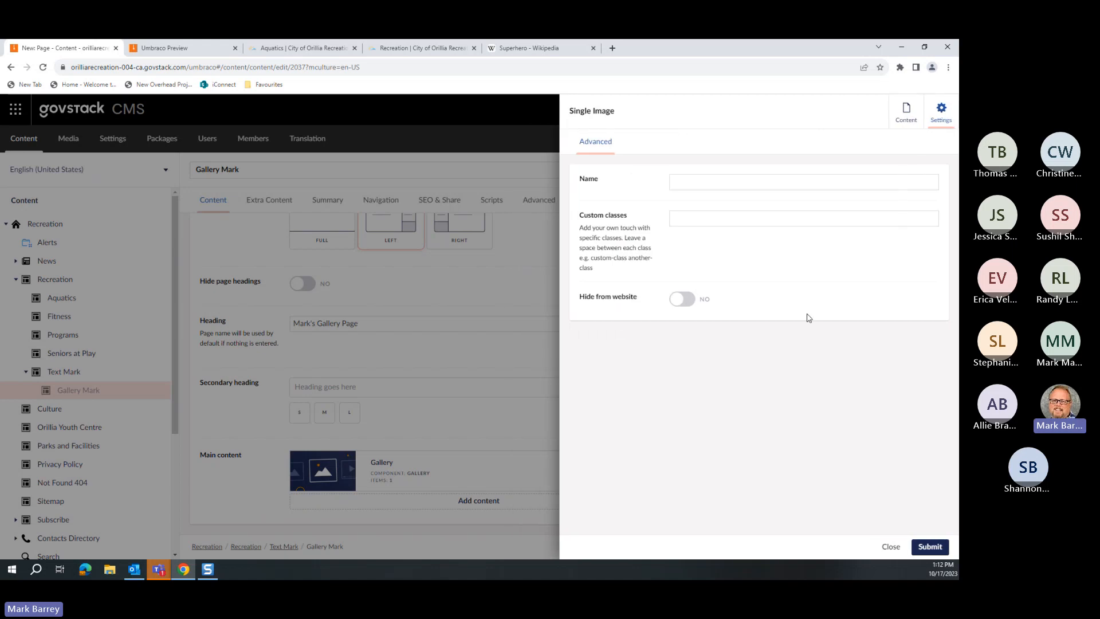
pyautogui.write('Border Collie')
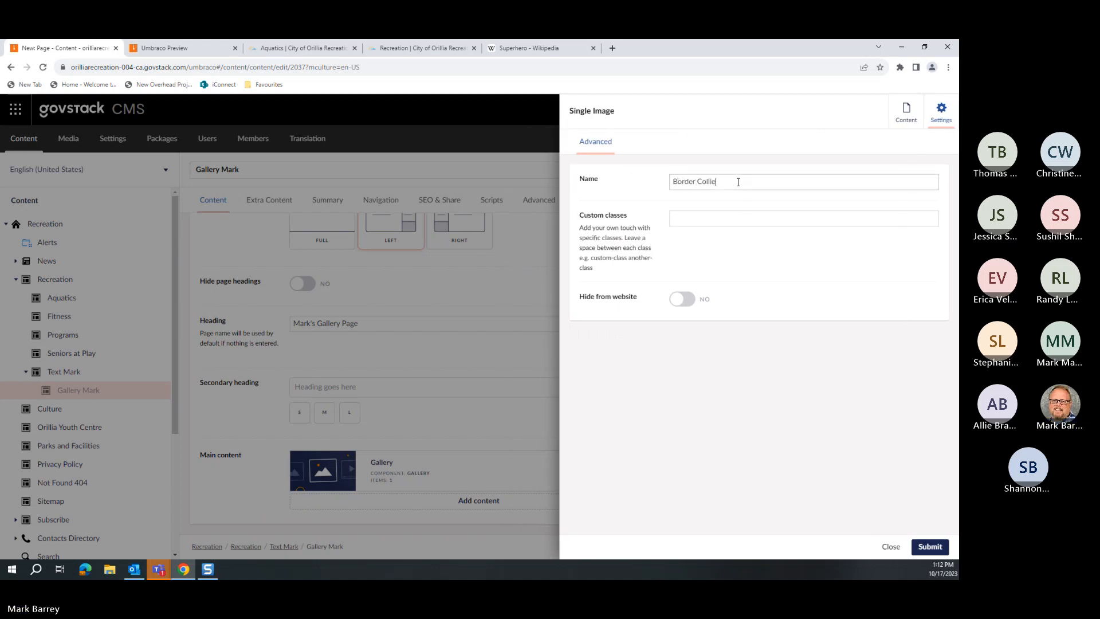
pyautogui.click(927, 546)
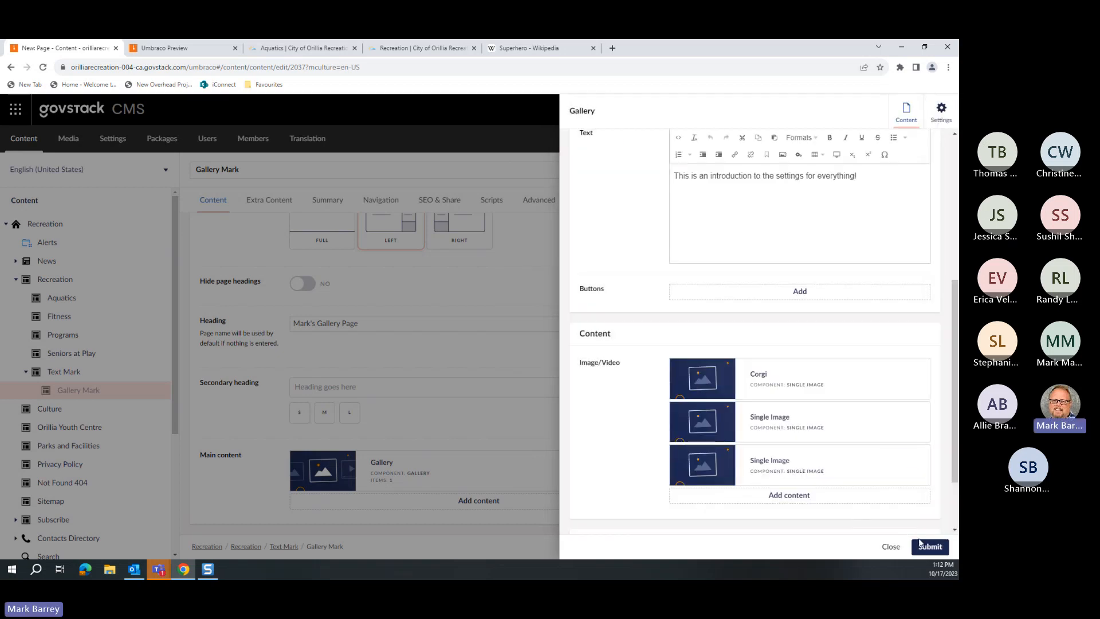
pyautogui.click(925, 546)
# Step: Reopen the Gallery component to check the names of its image items, and submit it again
pyautogui.click(384, 461)
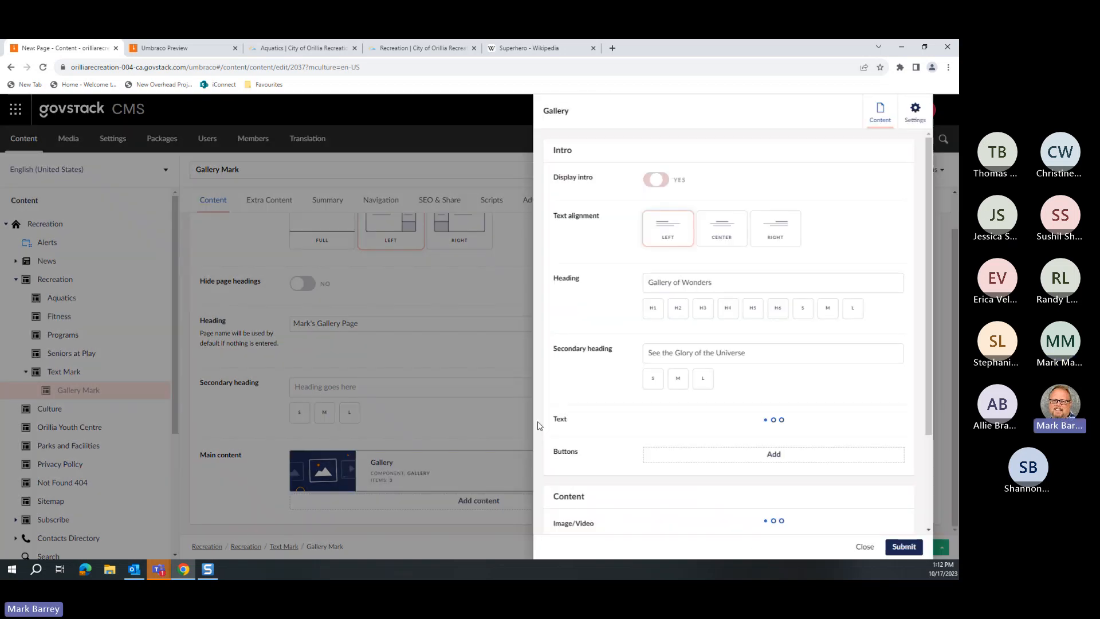
pyautogui.scroll(-5, 793, 452)
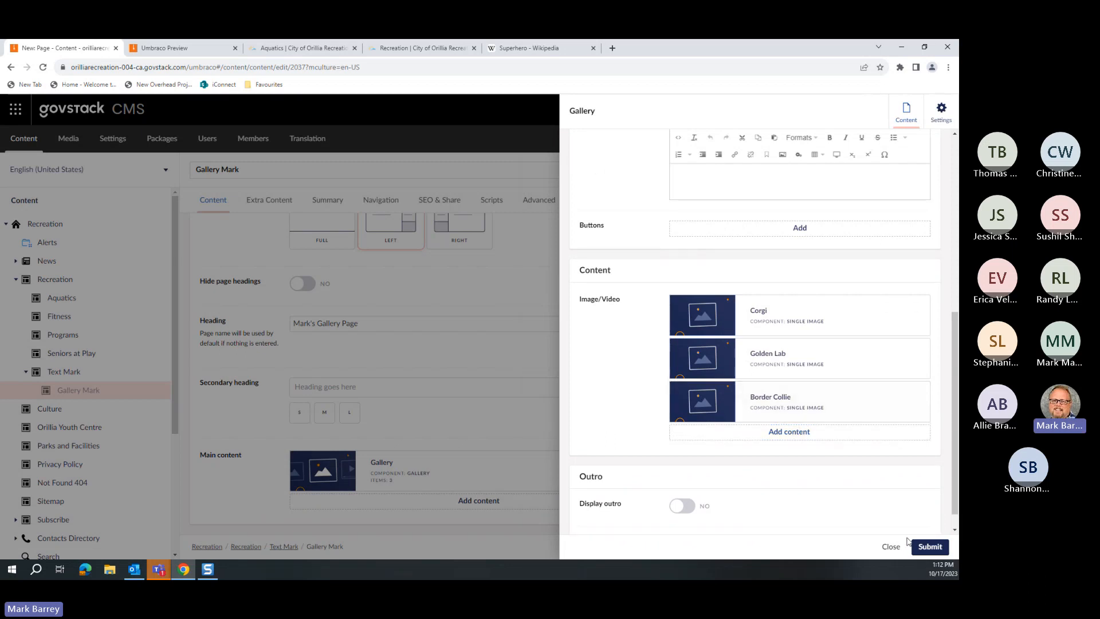
pyautogui.click(929, 546)
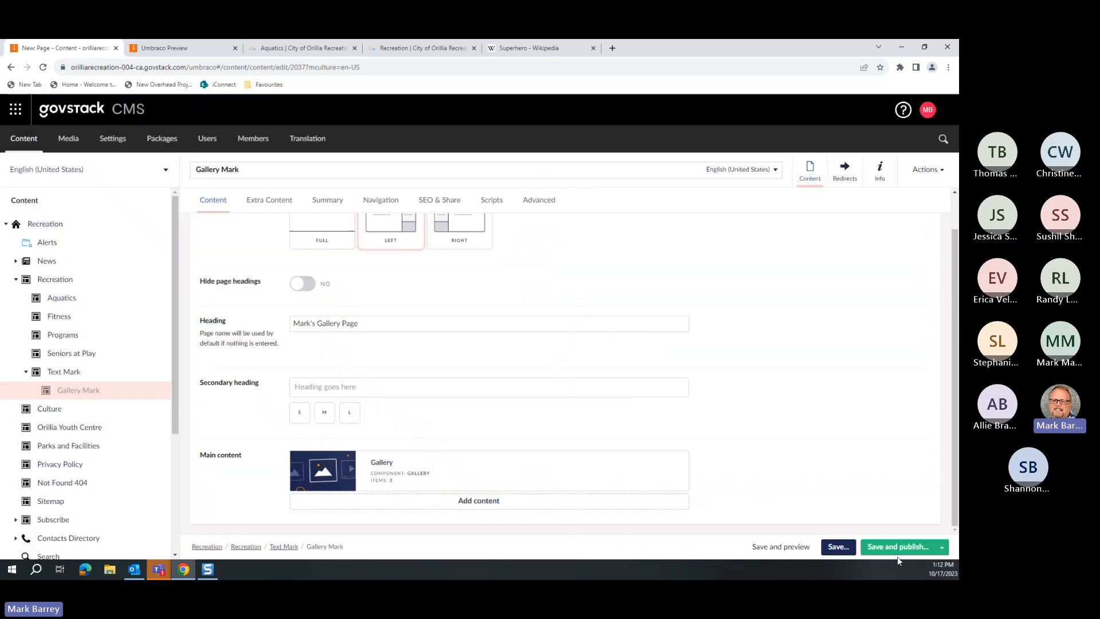
# Step: Save and preview the page, check the gallery's puppy images and captions, and return to the page editor
pyautogui.click(788, 547)
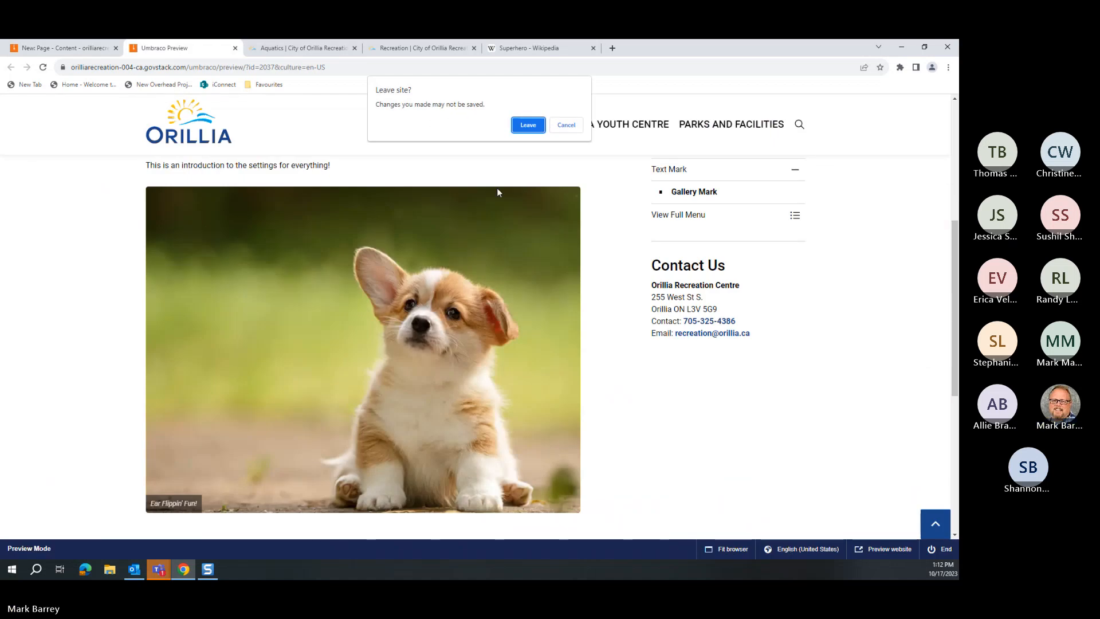
pyautogui.click(527, 126)
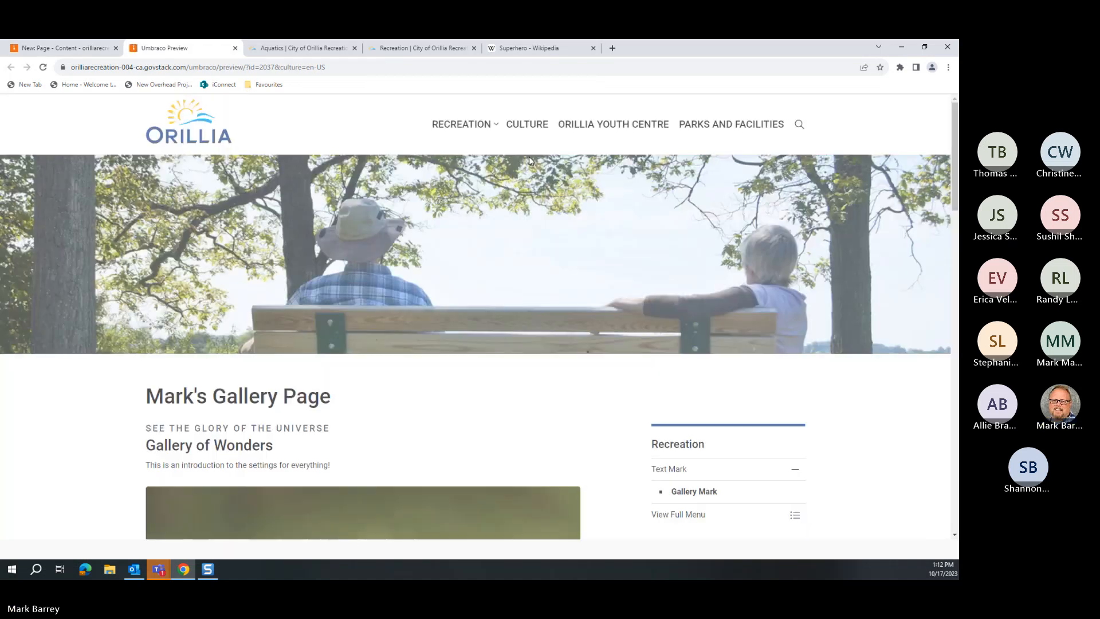
pyautogui.scroll(-3, 264, 425)
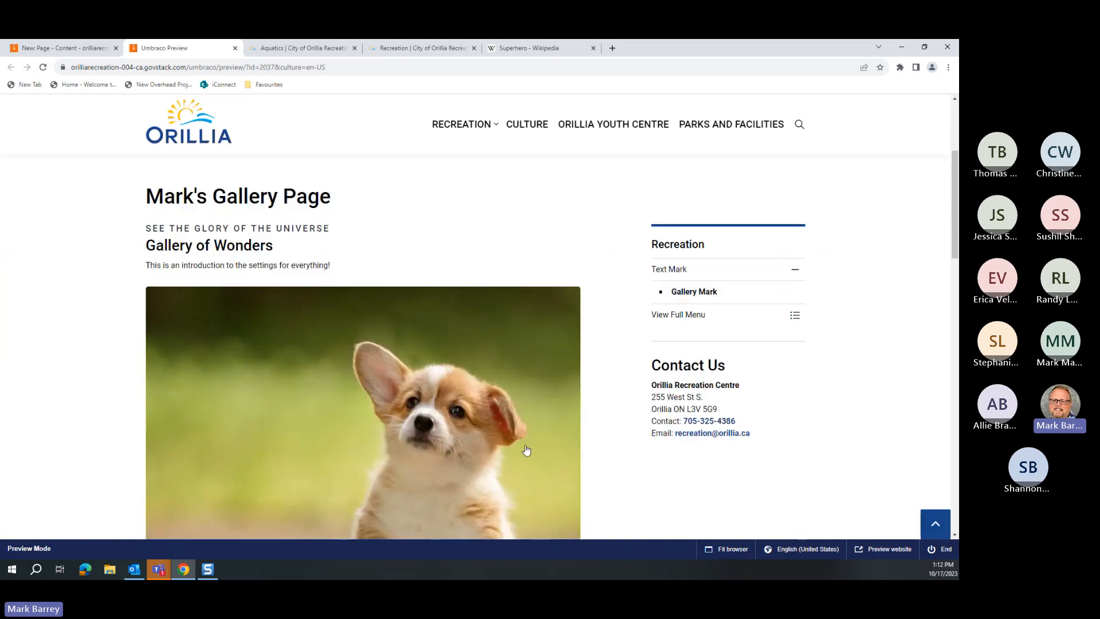
pyautogui.scroll(-2, 525, 449)
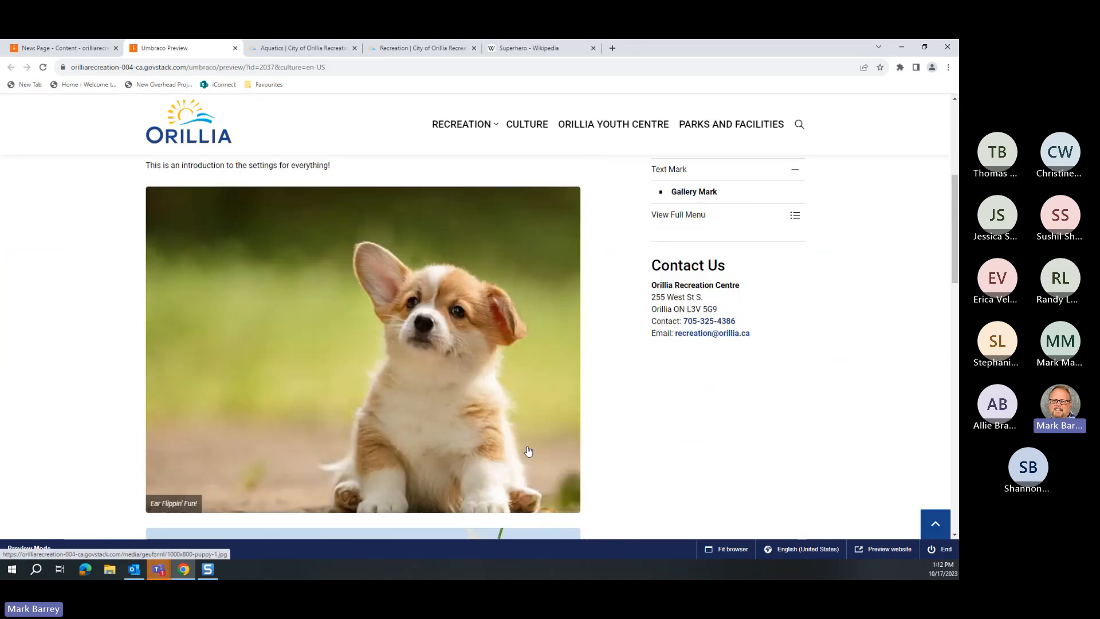
pyautogui.scroll(-5, 528, 450)
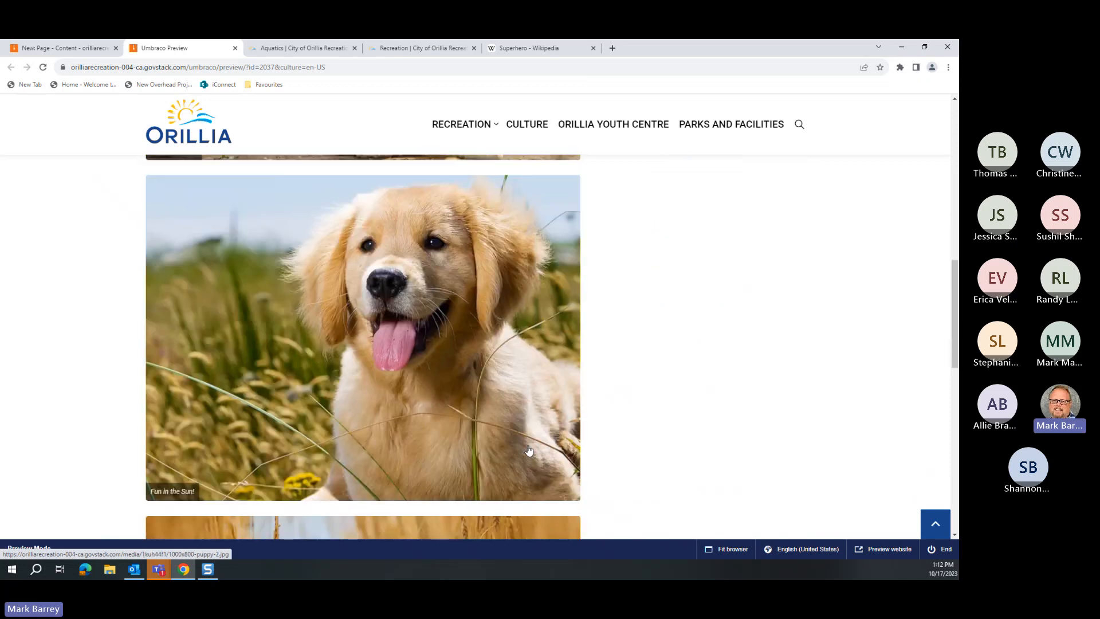
pyautogui.scroll(-5, 529, 451)
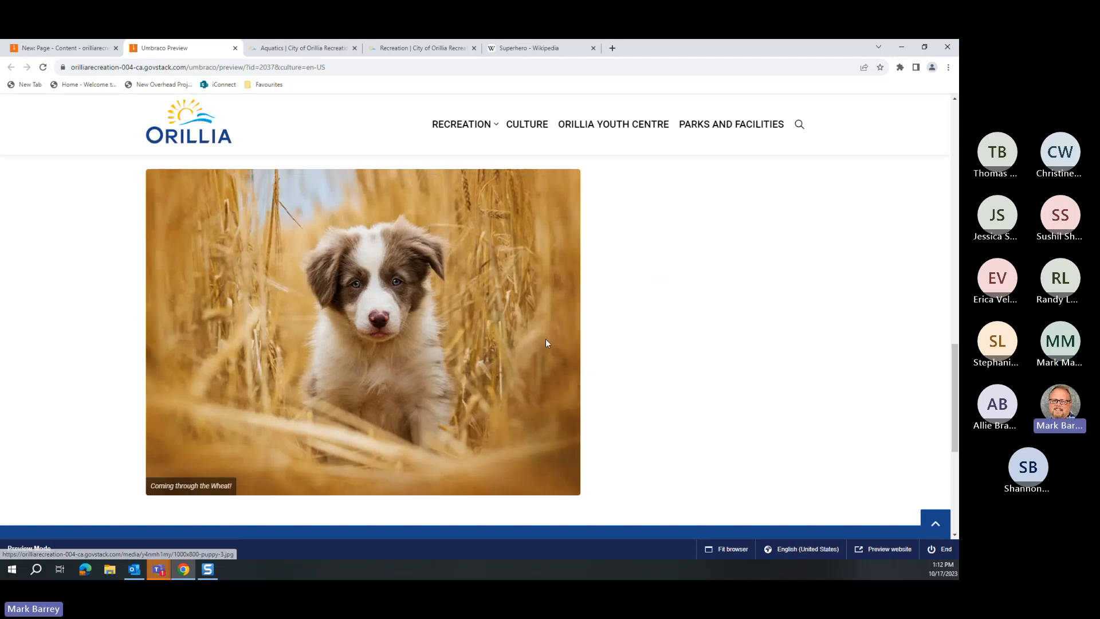
pyautogui.click(64, 50)
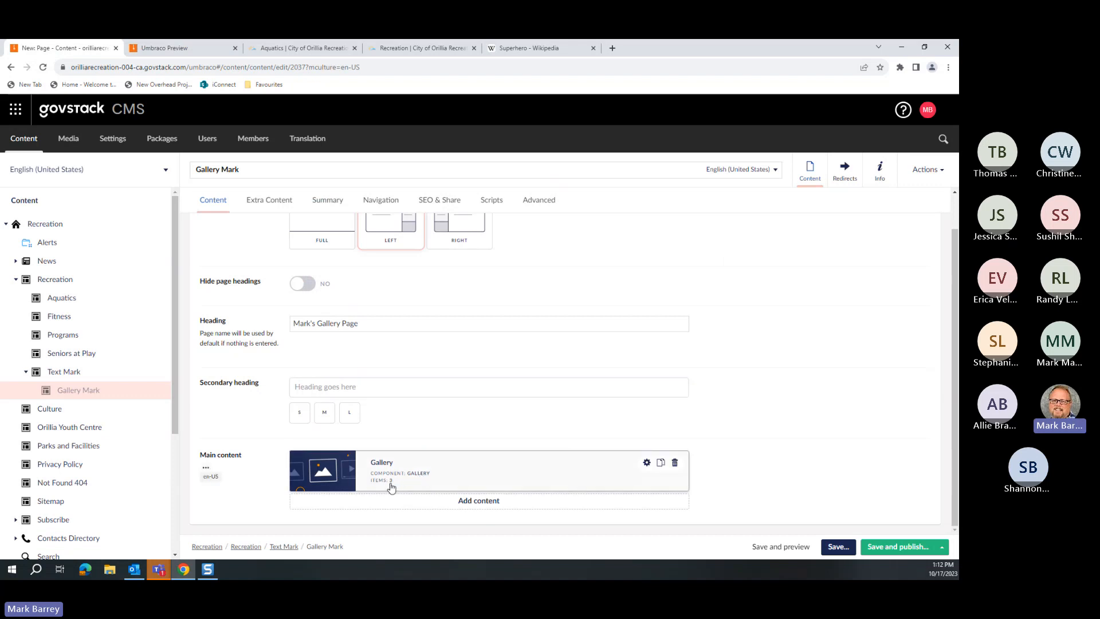
# Step: Set the Gallery component to 3 items per row, submit it, and save and preview the page
pyautogui.click(646, 463)
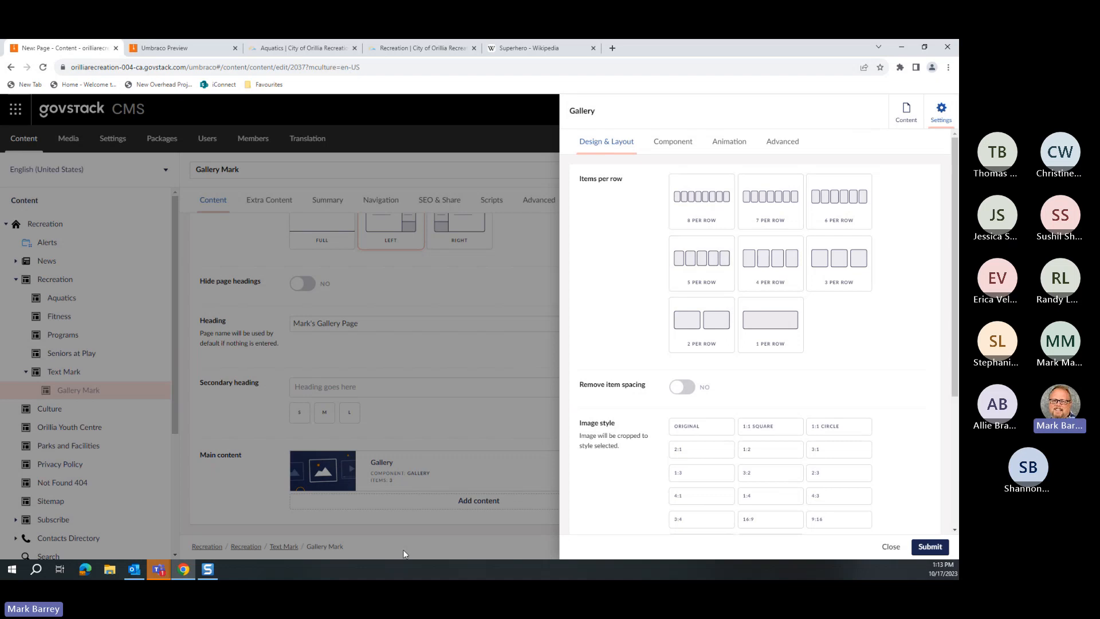
pyautogui.click(174, 48)
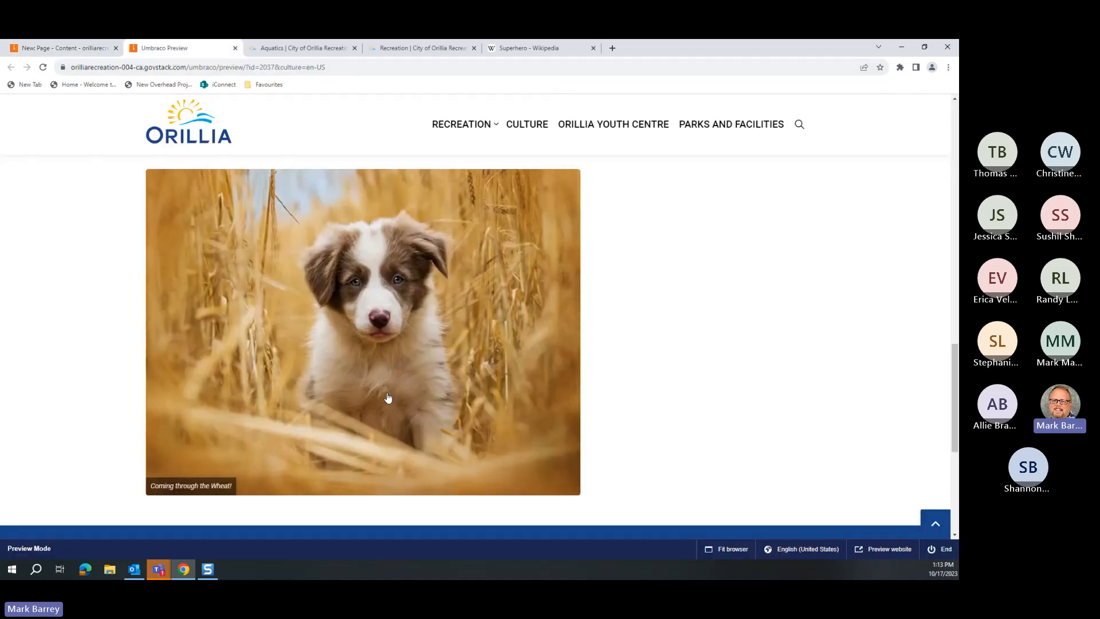
pyautogui.scroll(10, 398, 422)
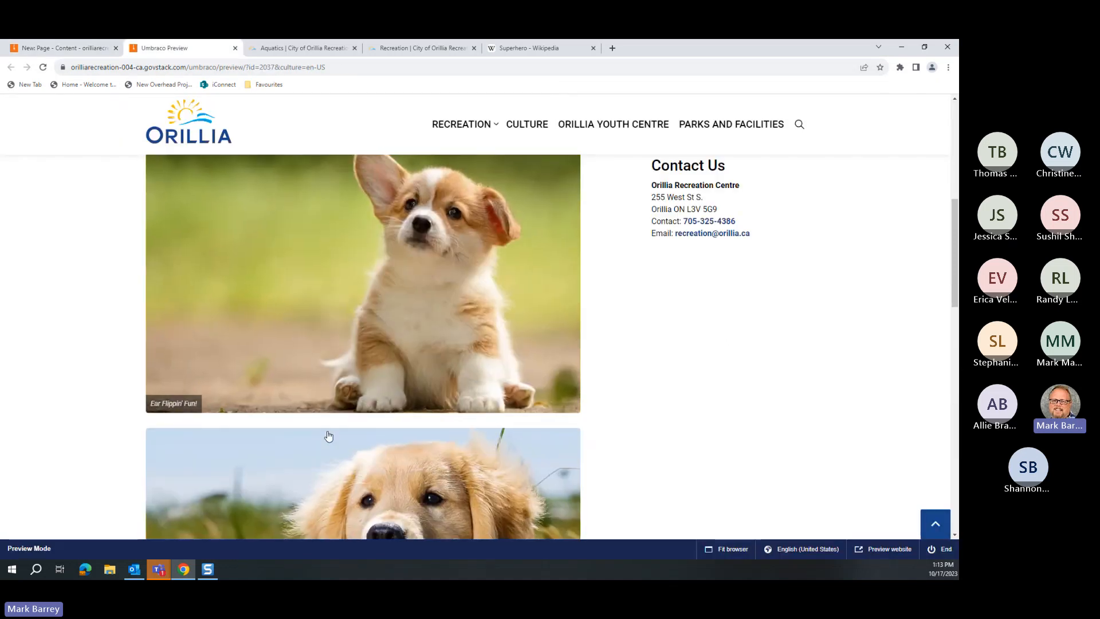
pyautogui.click(63, 48)
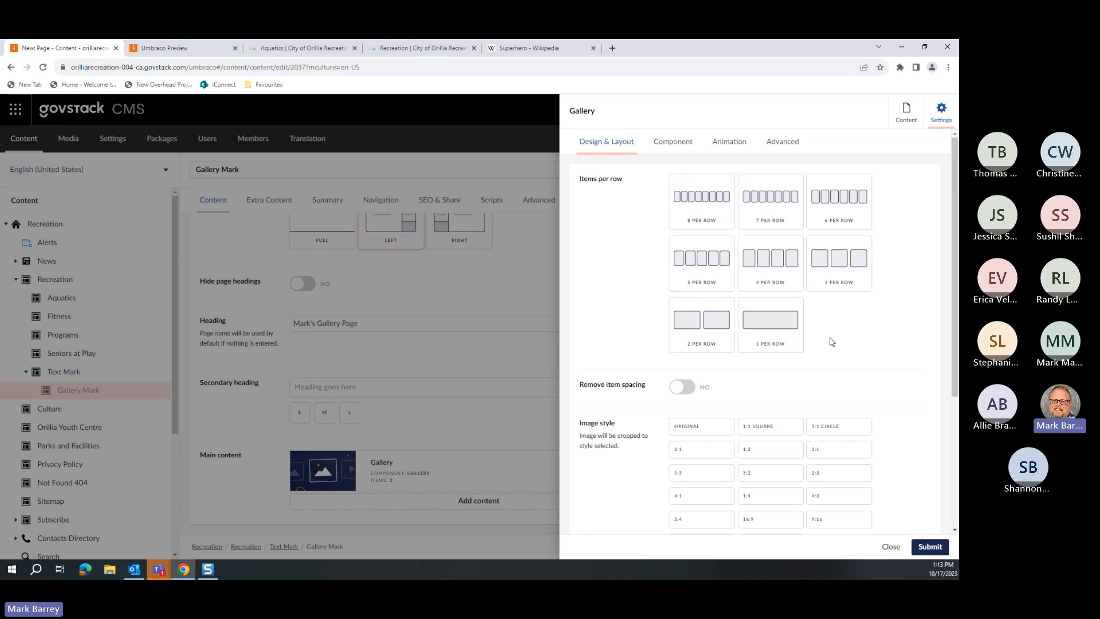
pyautogui.click(843, 272)
pyautogui.click(929, 546)
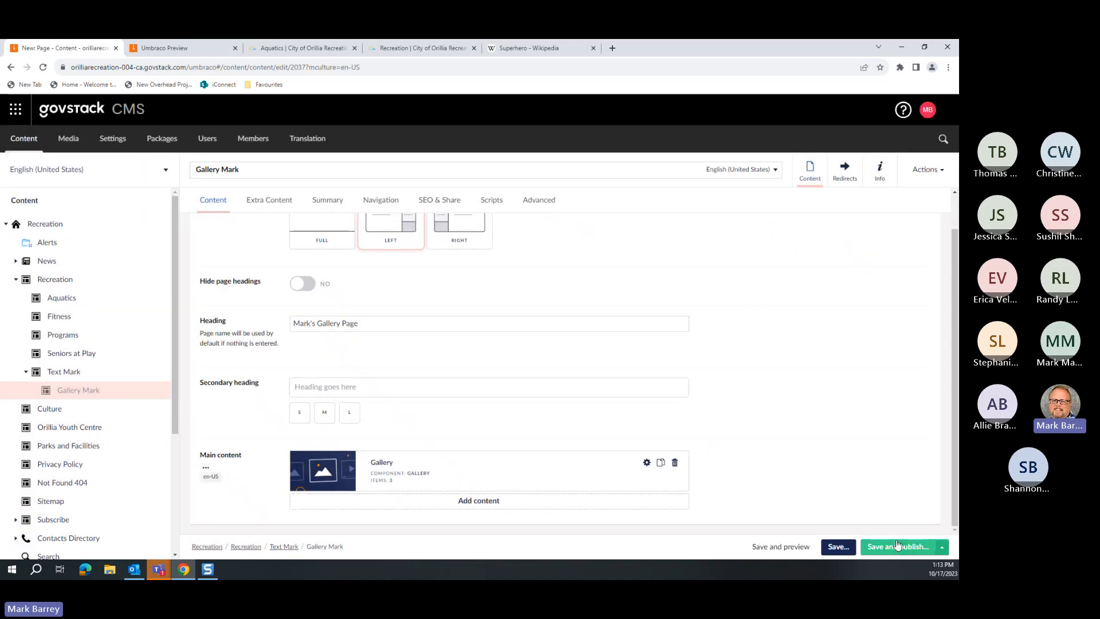
pyautogui.click(796, 549)
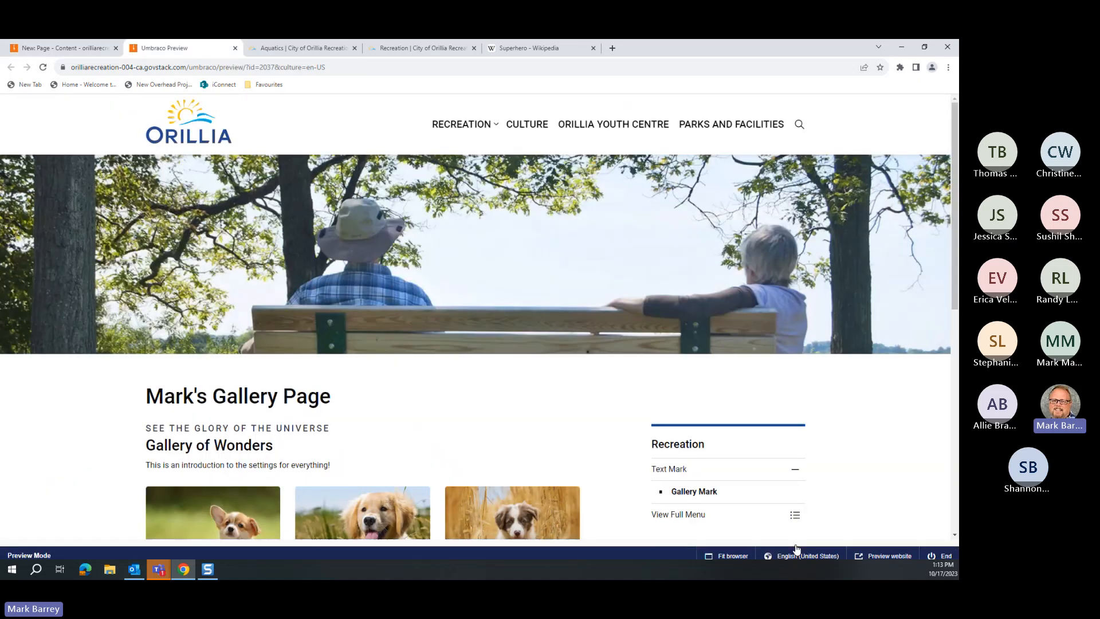
pyautogui.scroll(-3, 532, 462)
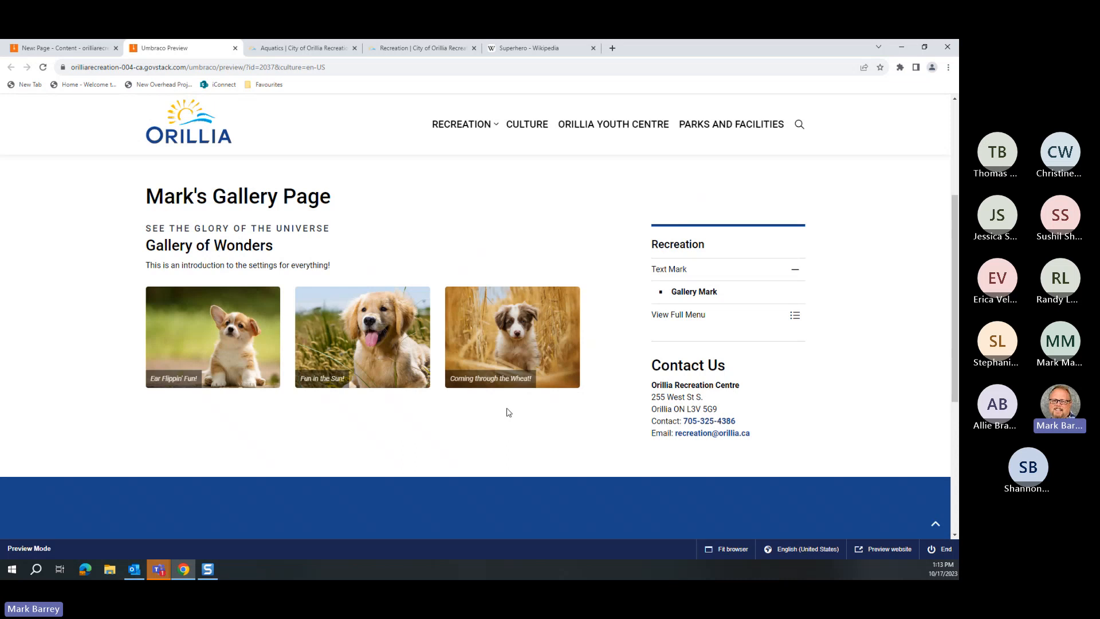
# Step: Change the Gallery component's layout to 2 items per row, submit it, and check the gallery in a saved preview
pyautogui.click(73, 58)
pyautogui.click(646, 467)
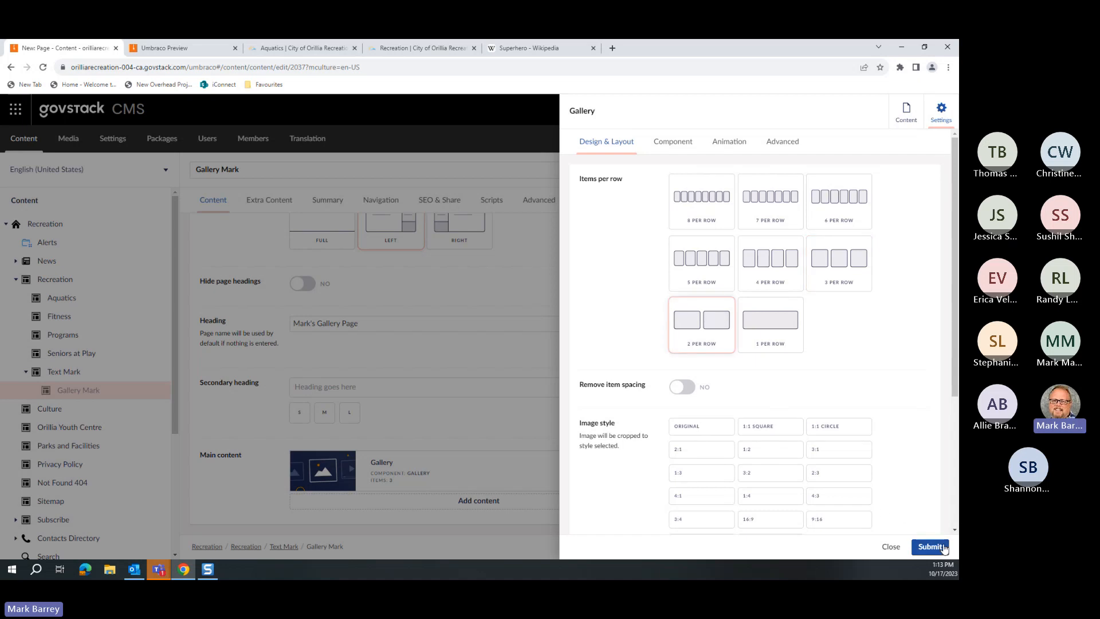
pyautogui.click(930, 547)
pyautogui.click(780, 547)
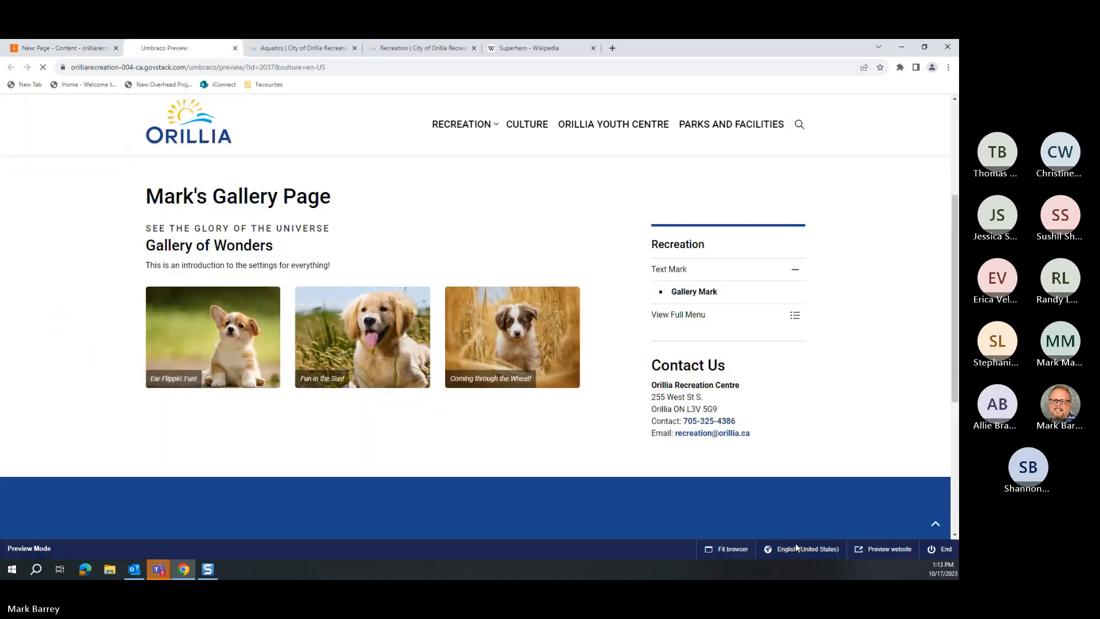
pyautogui.scroll(-3, 344, 315)
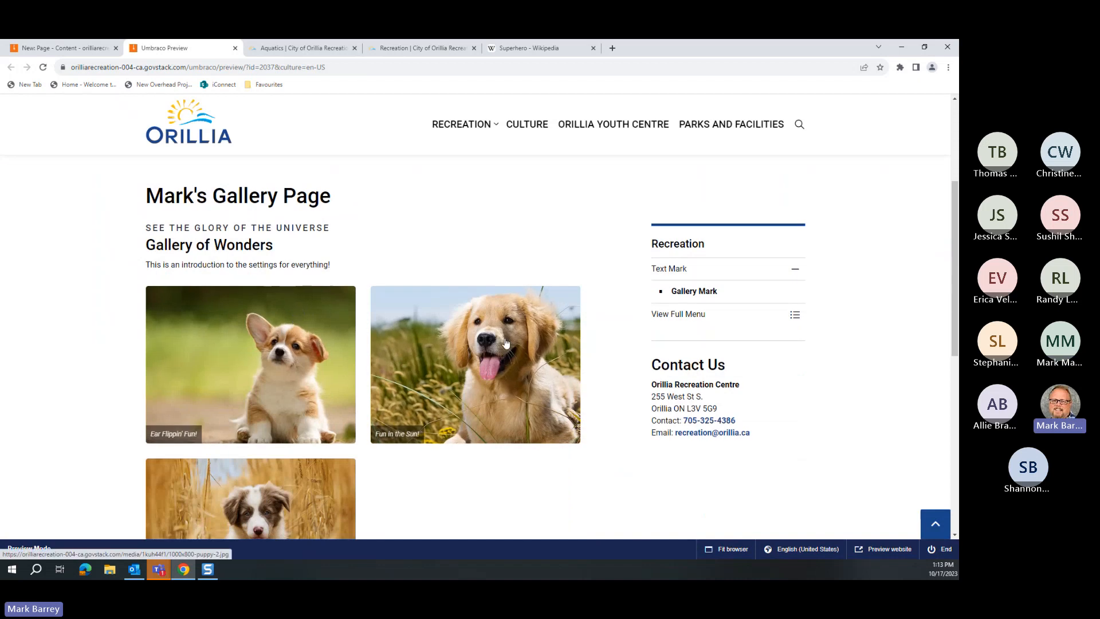
pyautogui.scroll(-3, 525, 380)
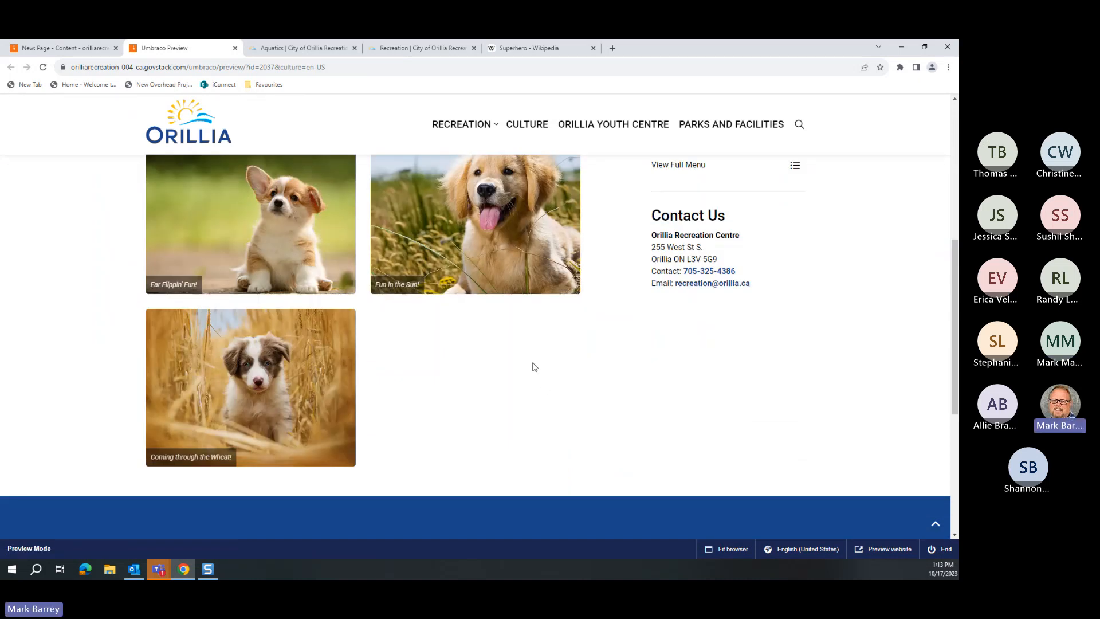
# Step: Enable Remove item spacing in the Gallery component's settings, submit it, and save and preview the page
pyautogui.click(85, 52)
pyautogui.moveTo(403, 468)
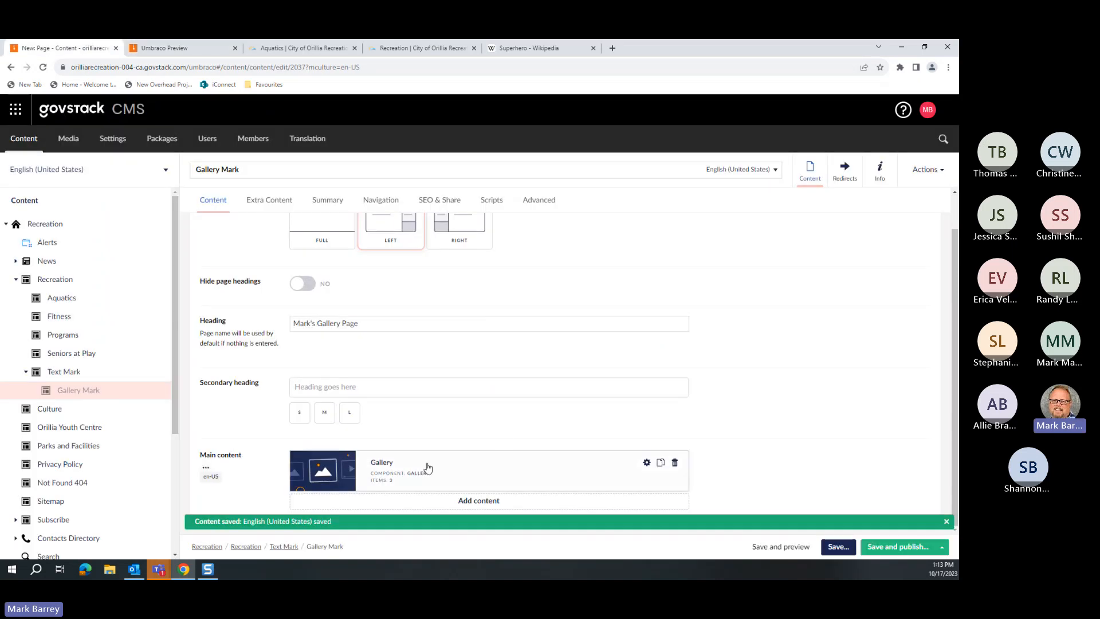
pyautogui.click(647, 464)
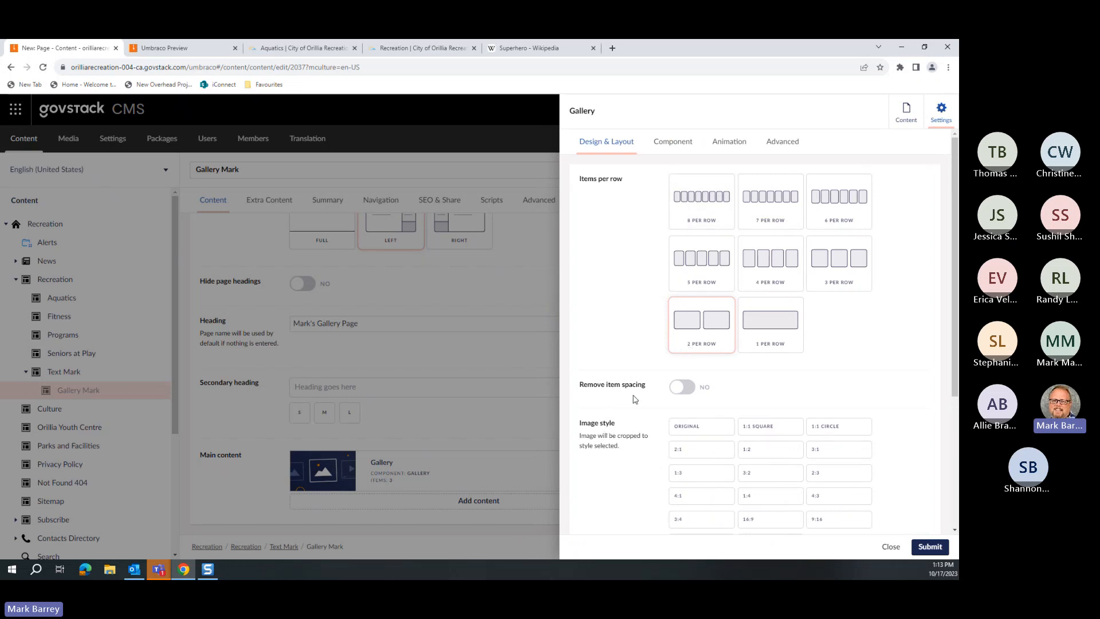
pyautogui.click(202, 45)
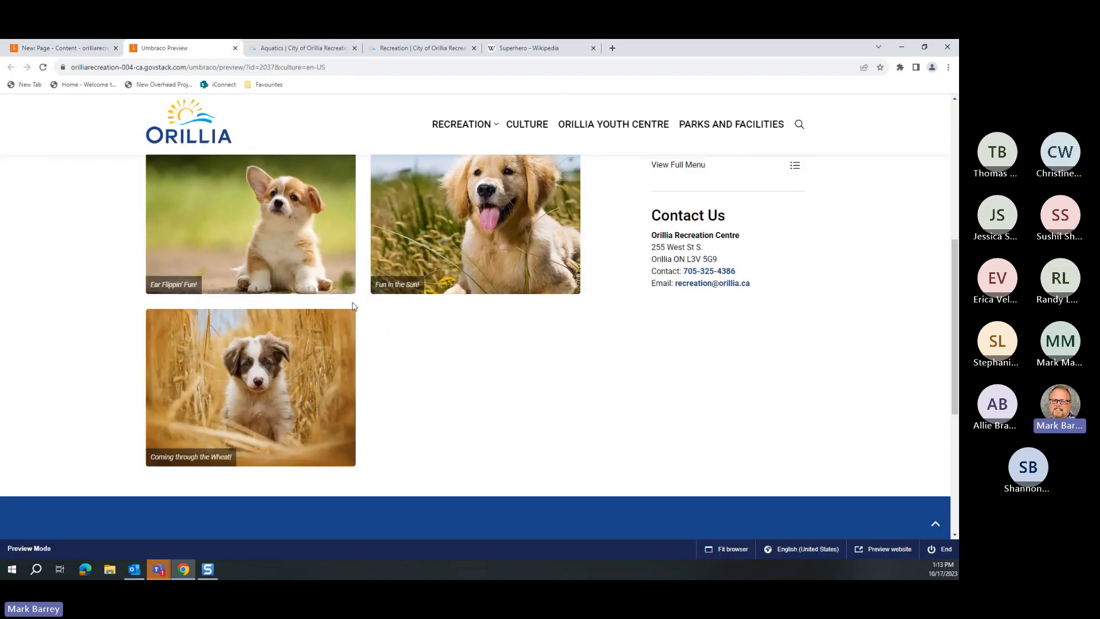
pyautogui.click(85, 50)
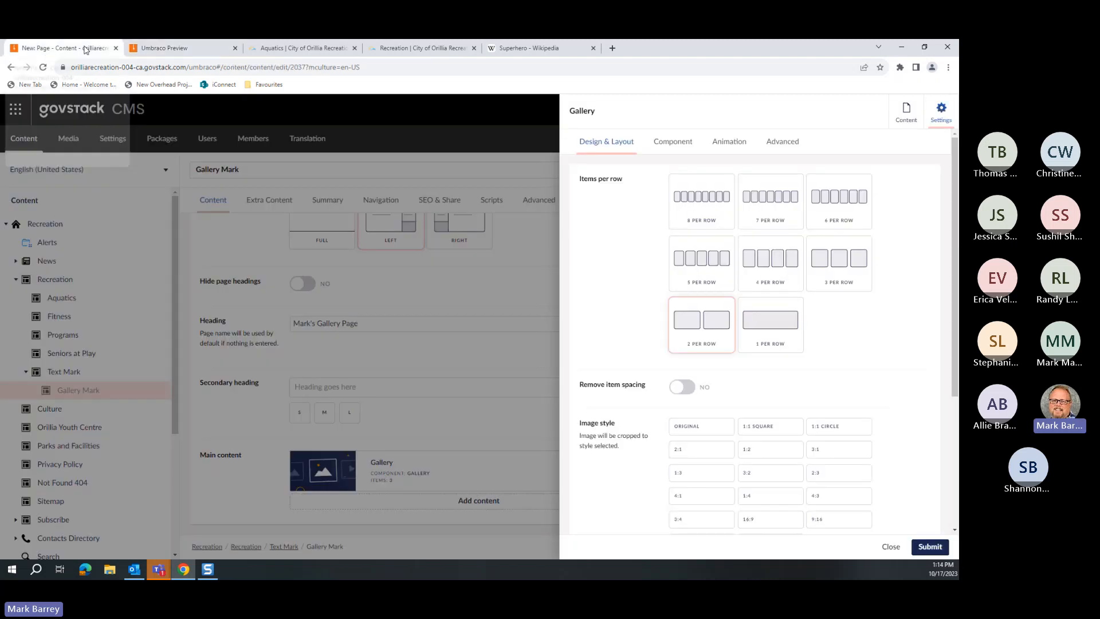
pyautogui.click(690, 389)
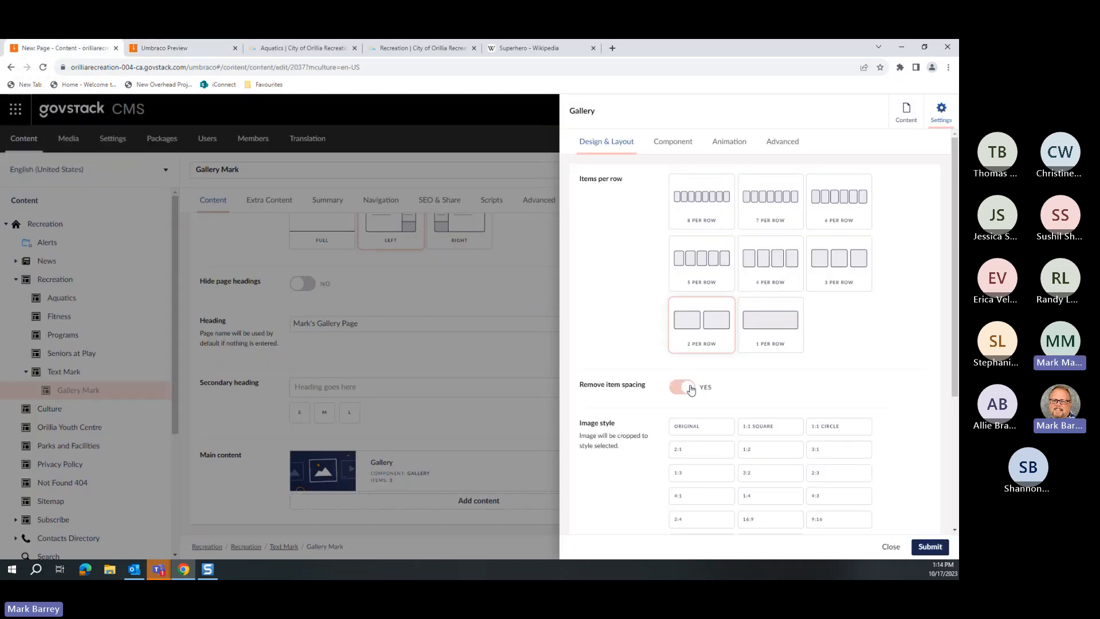
pyautogui.click(930, 547)
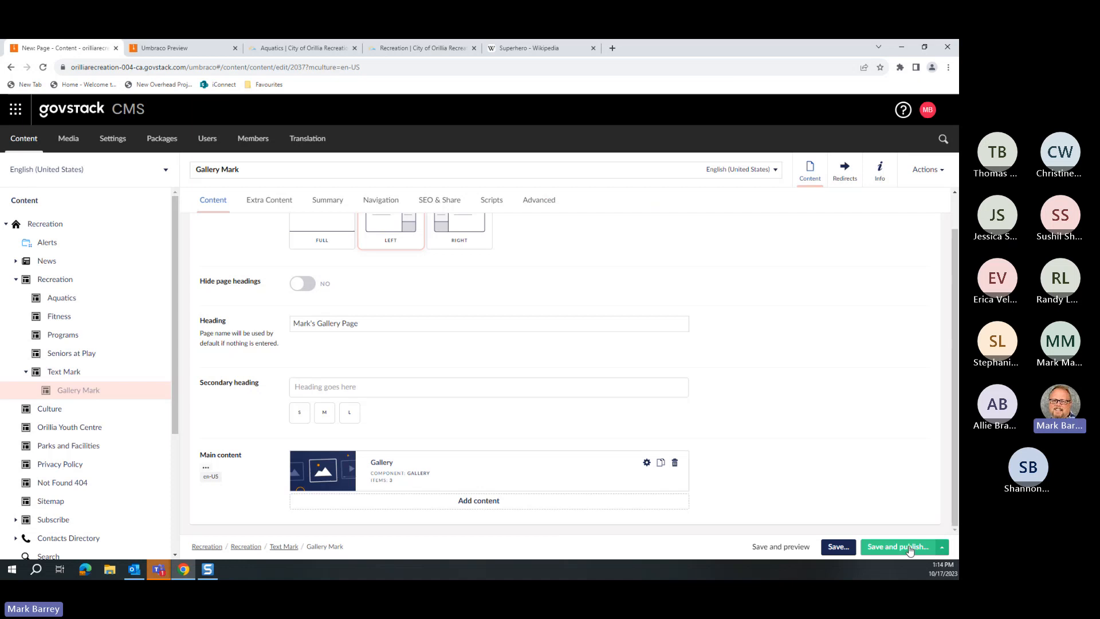
pyautogui.click(791, 548)
pyautogui.scroll(-5, 561, 419)
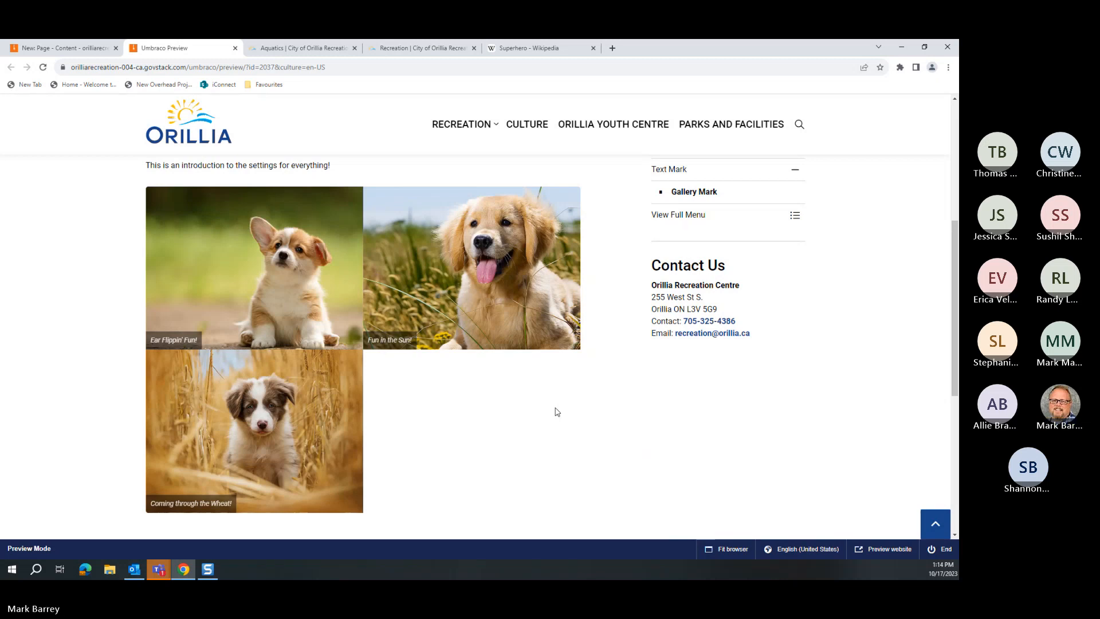
# Step: Set the gallery's image style to 2:1, submit the settings, and save and preview the page
pyautogui.click(87, 49)
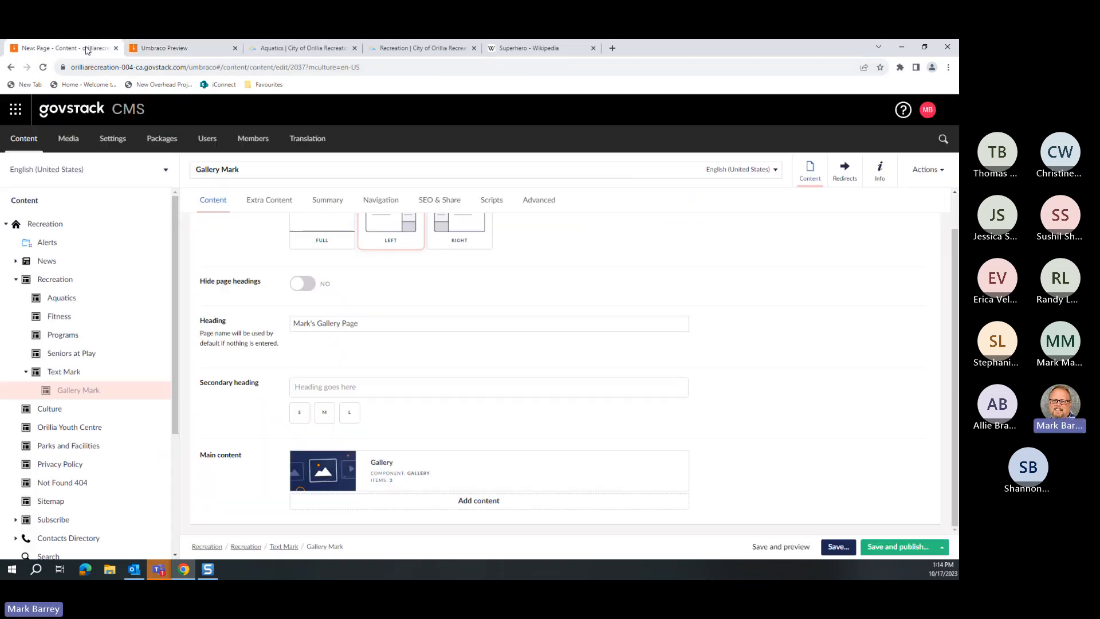
pyautogui.click(648, 462)
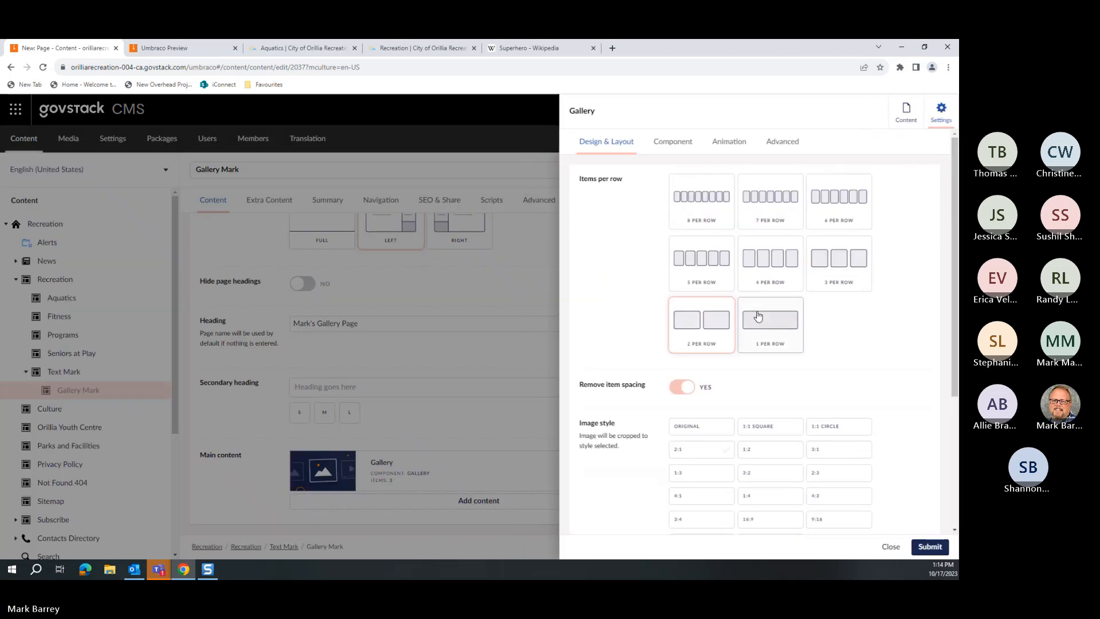
pyautogui.scroll(-3, 773, 344)
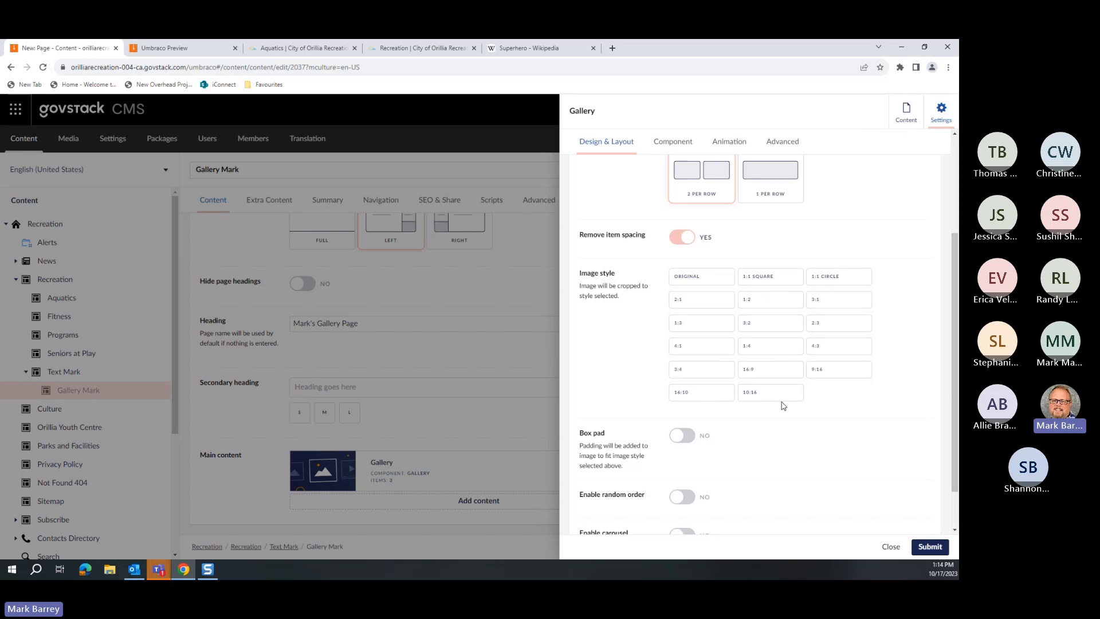
pyautogui.click(695, 307)
pyautogui.click(930, 546)
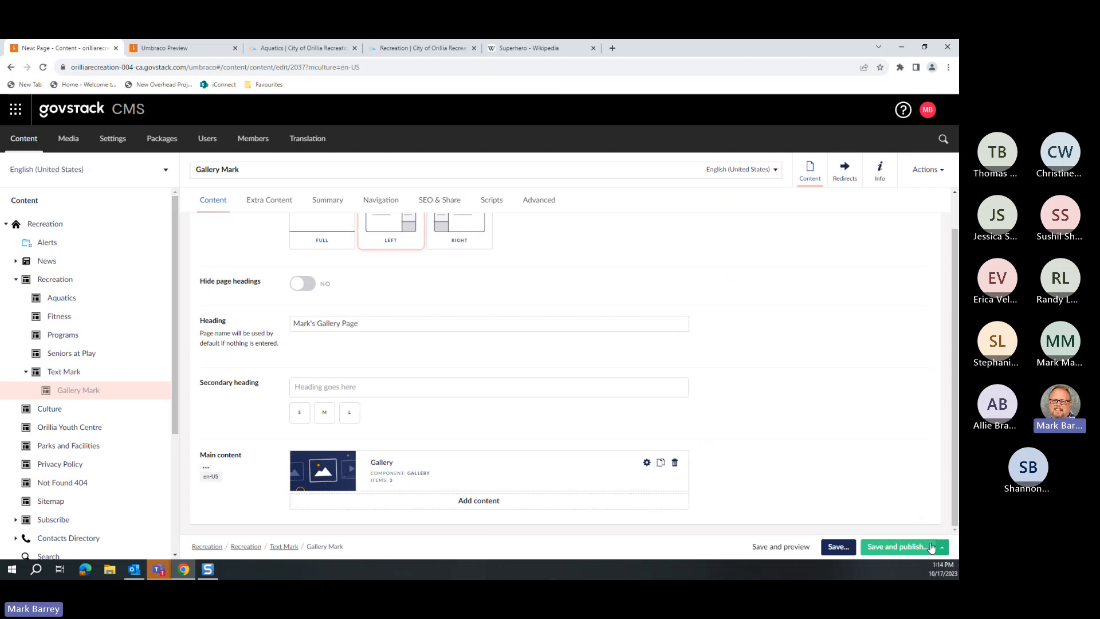
pyautogui.click(803, 546)
pyautogui.scroll(-3, 215, 415)
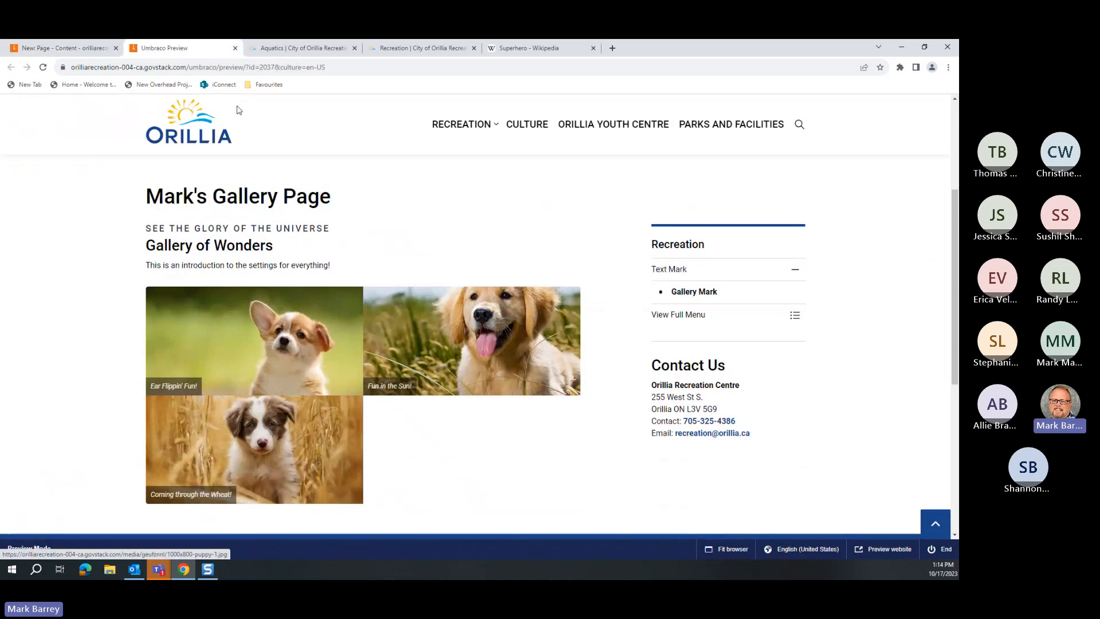
# Step: Turn off Remove item spacing in the Gallery component's settings, and save and preview the page
pyautogui.click(86, 48)
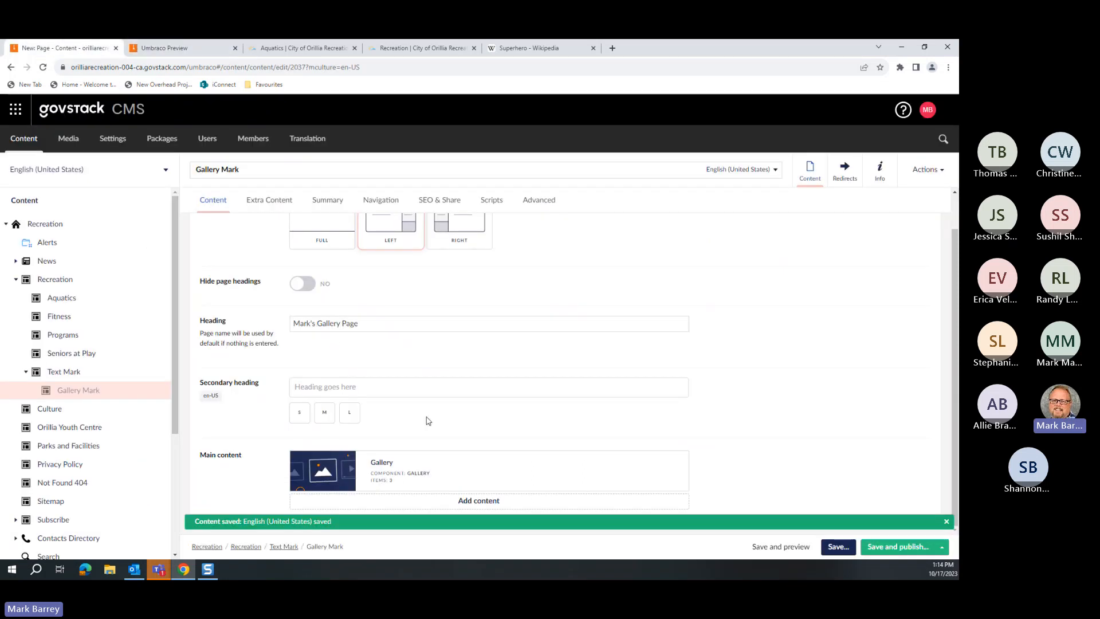
pyautogui.moveTo(397, 467)
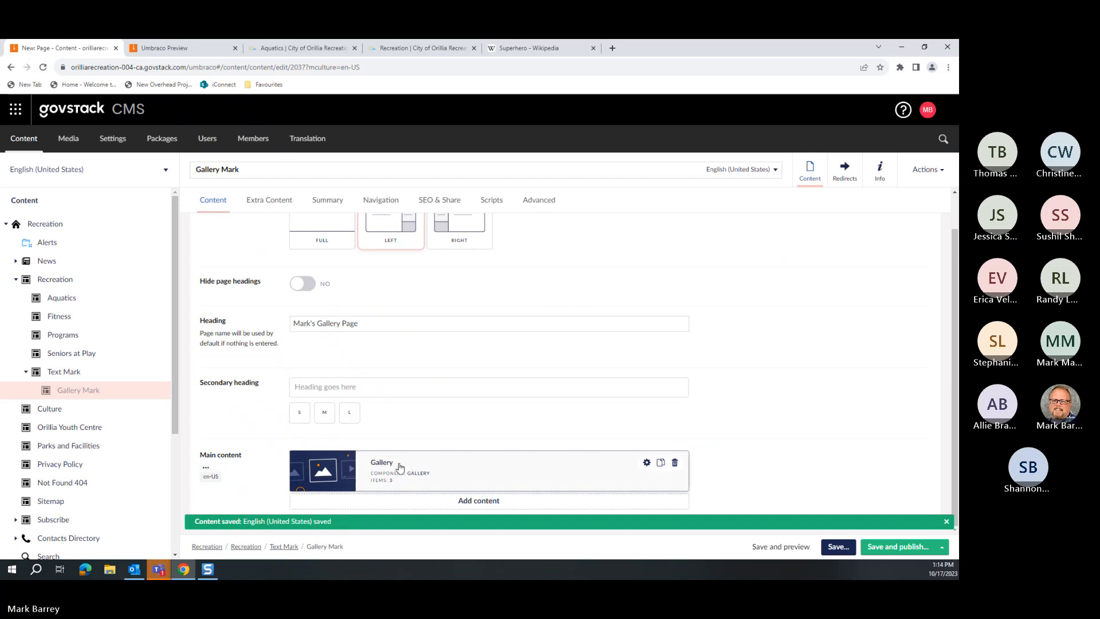
pyautogui.click(647, 463)
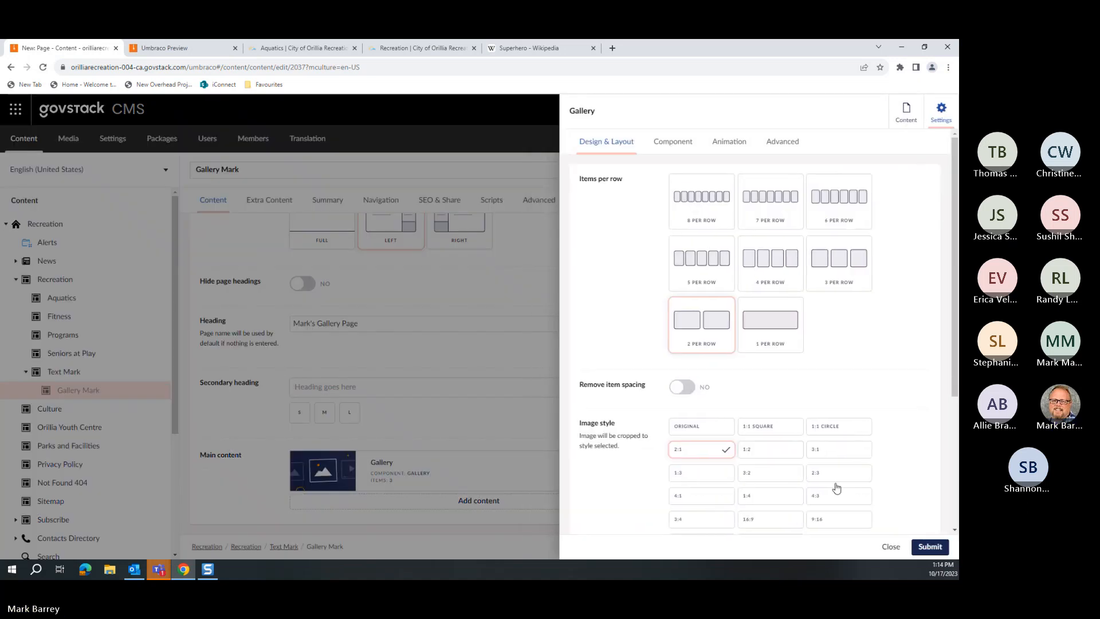
pyautogui.click(891, 546)
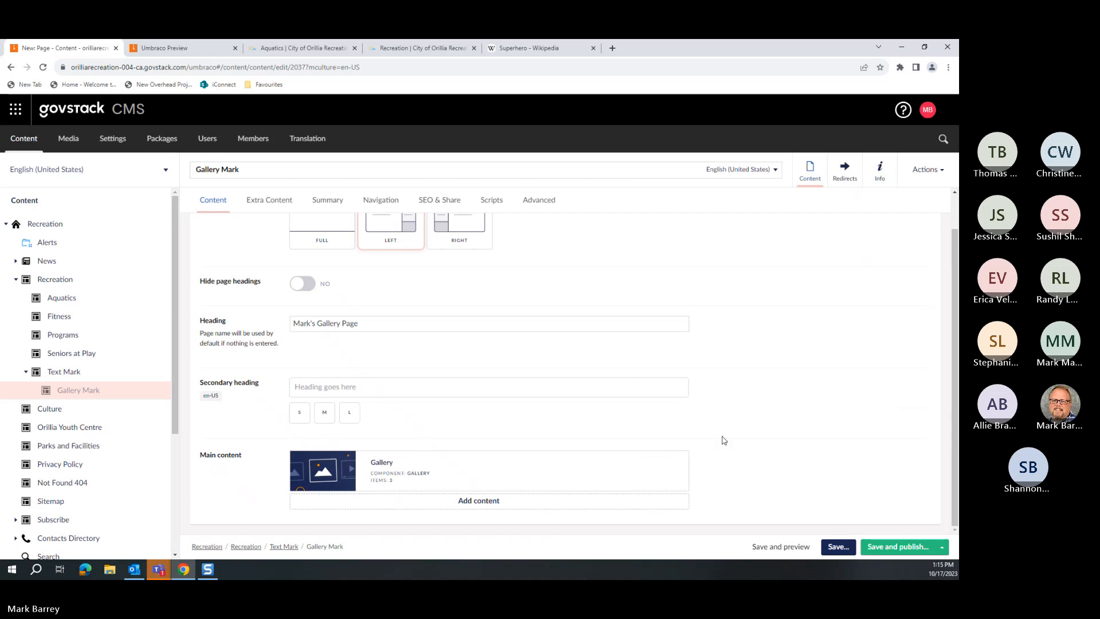
pyautogui.scroll(-4, 598, 386)
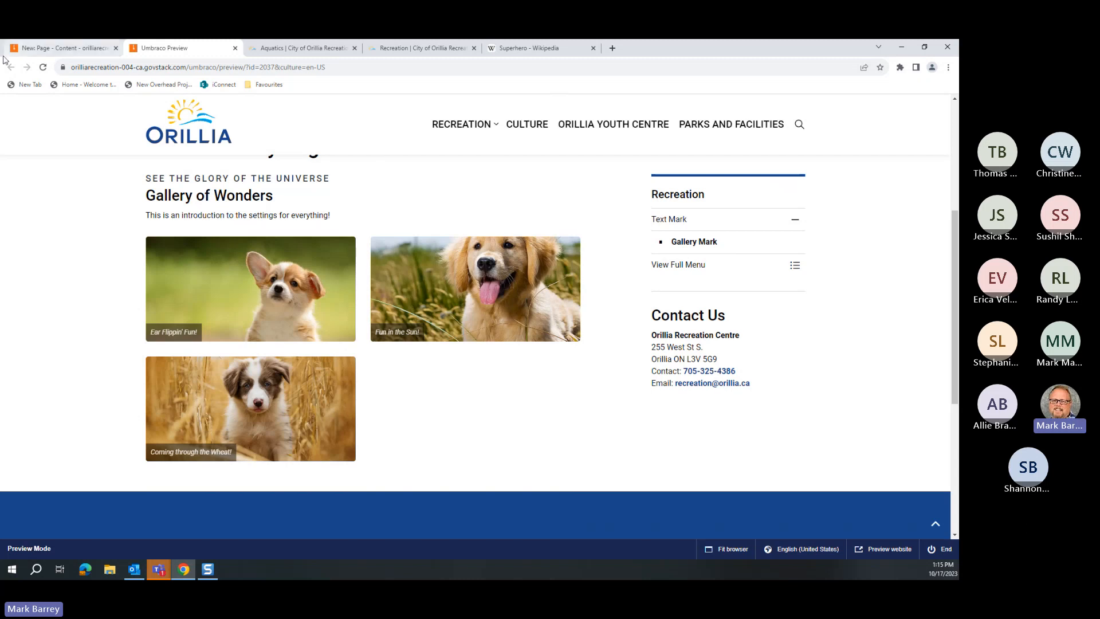
# Step: Reframe the 2:1 crop of the Gallery's Golden Lab image around the puppy's head, save the media, and submit the item
pyautogui.click(37, 53)
pyautogui.click(381, 462)
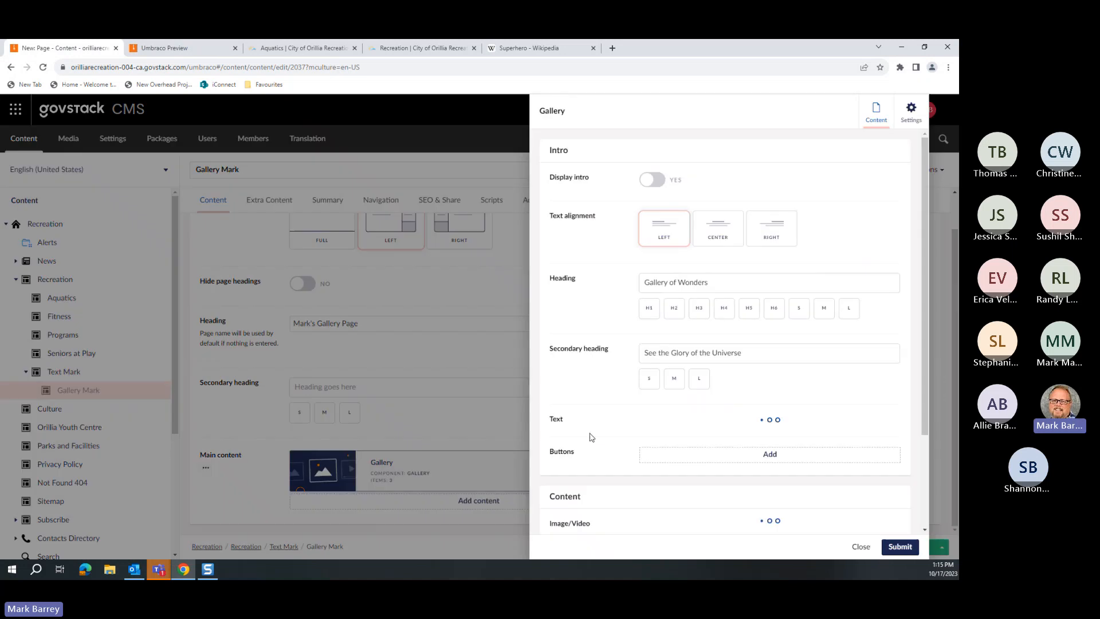
pyautogui.scroll(-5, 777, 384)
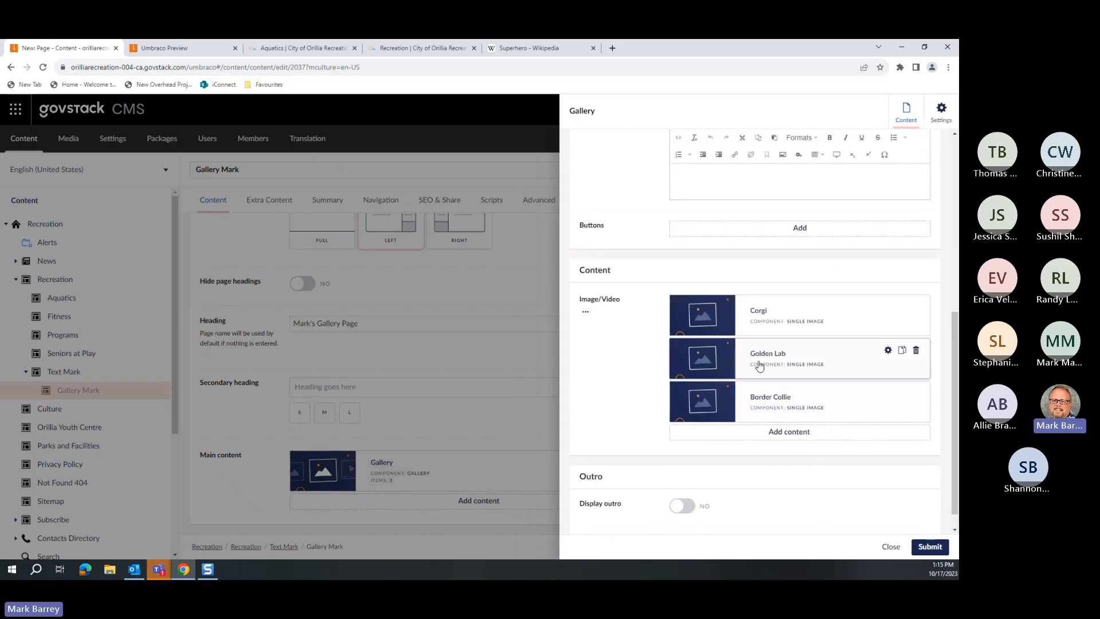
pyautogui.click(777, 360)
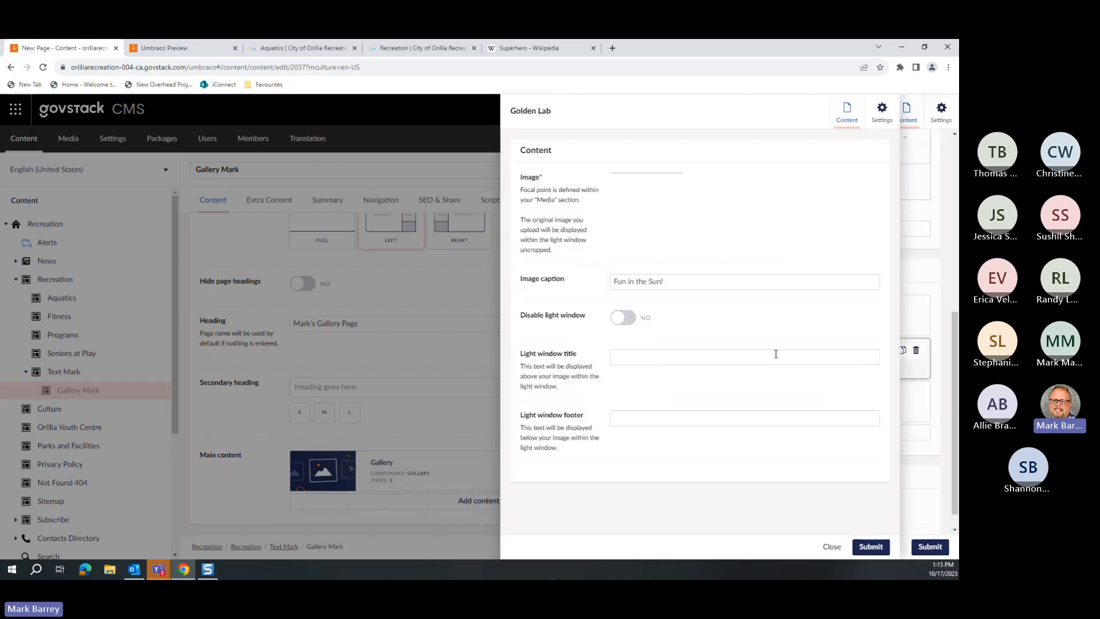
pyautogui.click(713, 231)
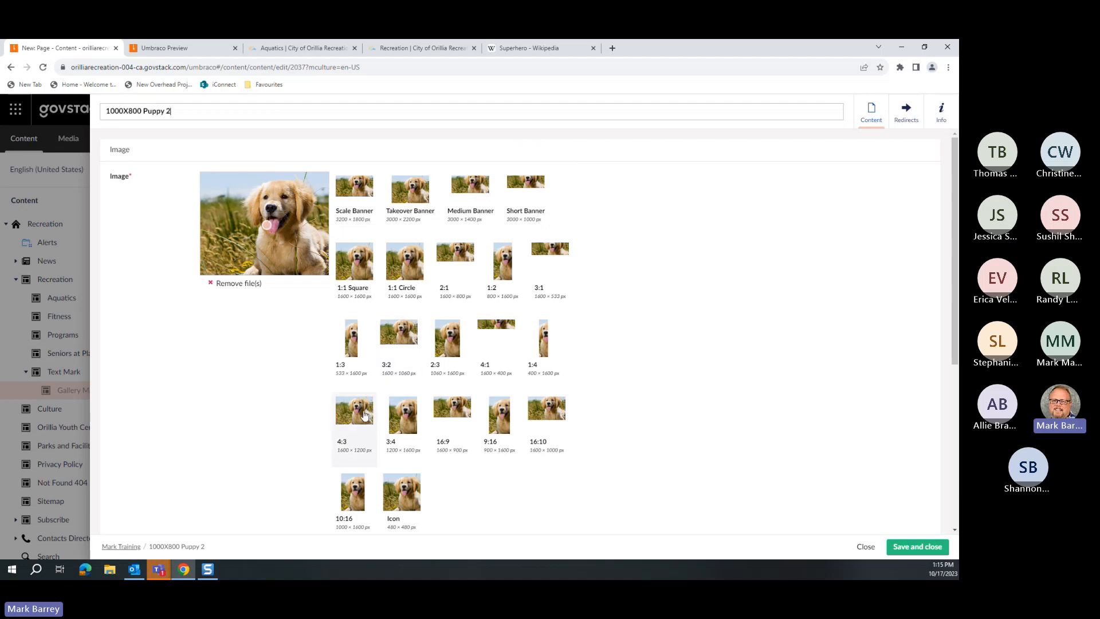
pyautogui.click(462, 278)
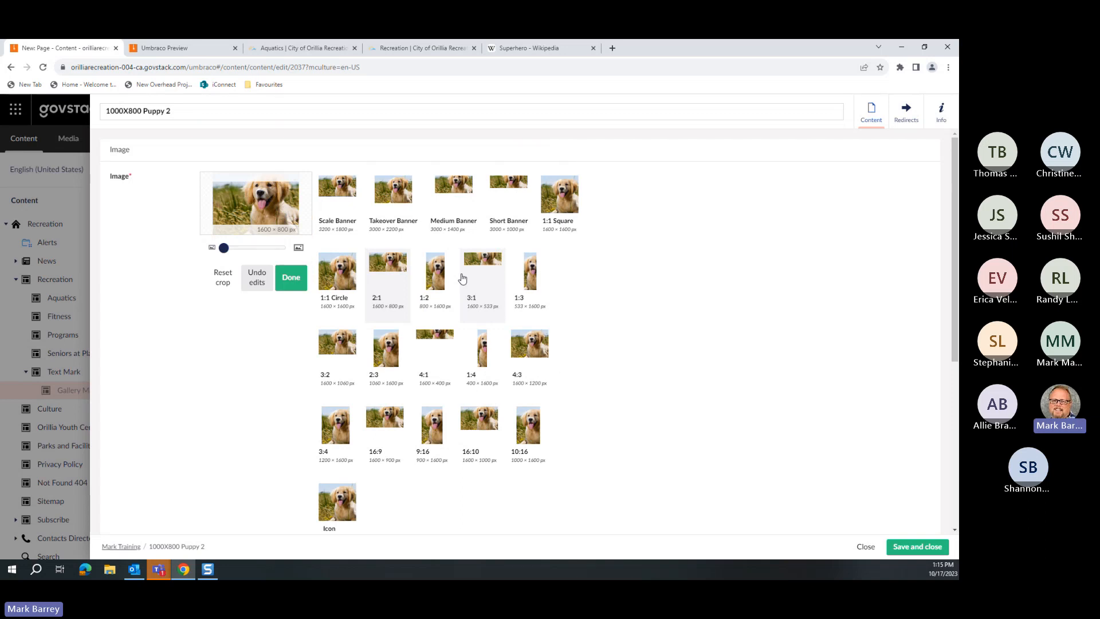
pyautogui.moveTo(224, 248)
pyautogui.mouseDown()
pyautogui.moveTo(273, 248)
pyautogui.moveTo(223, 249)
pyautogui.mouseUp()
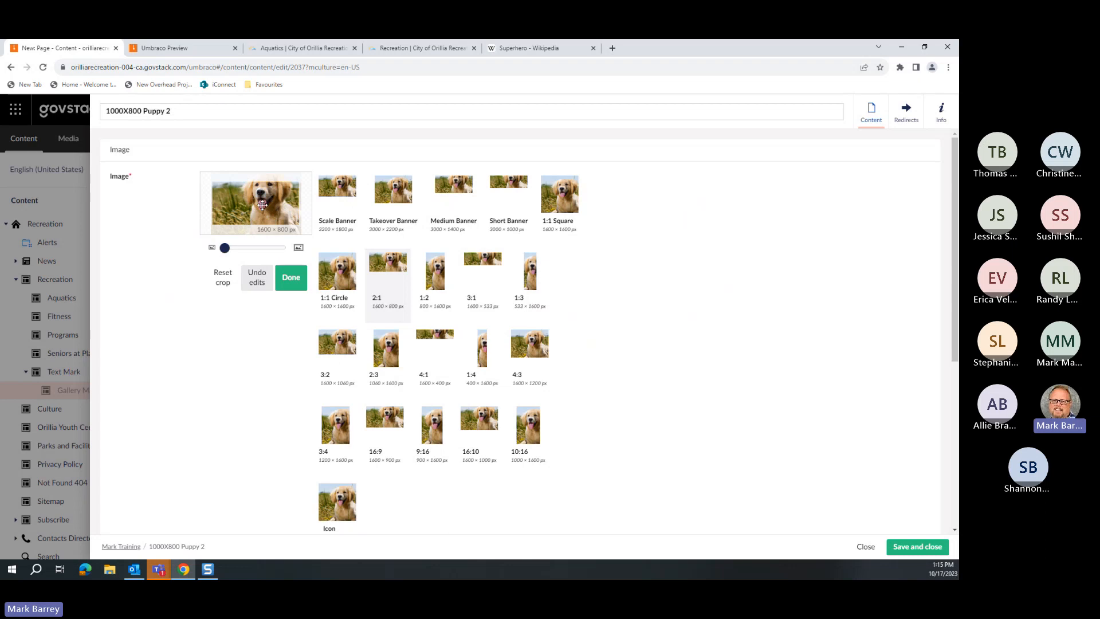
pyautogui.moveTo(262, 205); pyautogui.dragTo(249, 217)
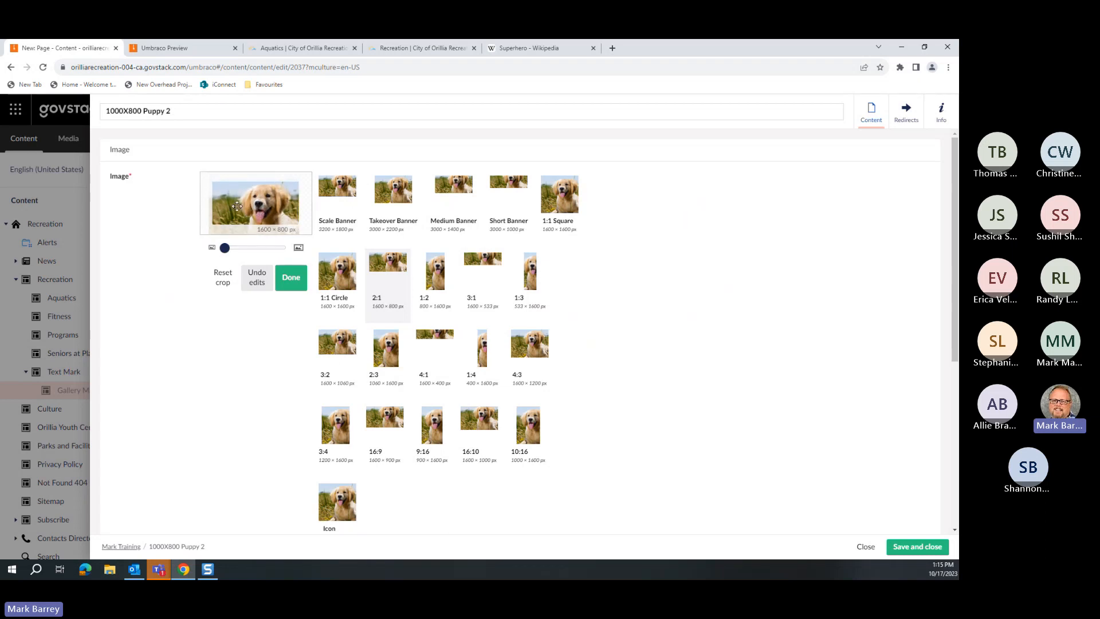
pyautogui.click(289, 280)
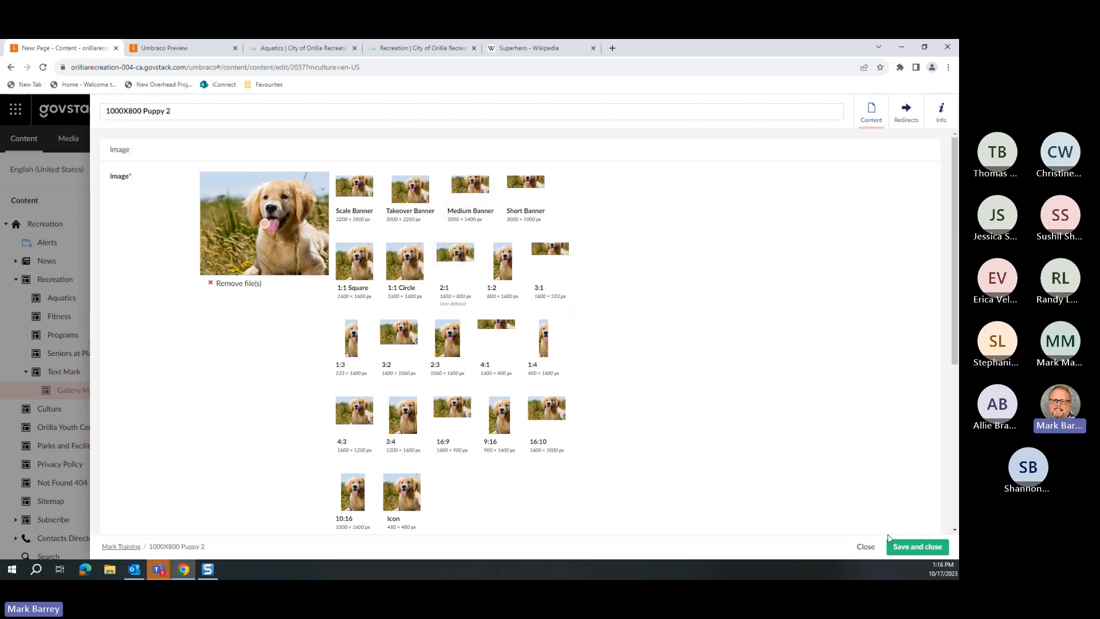
pyautogui.click(917, 546)
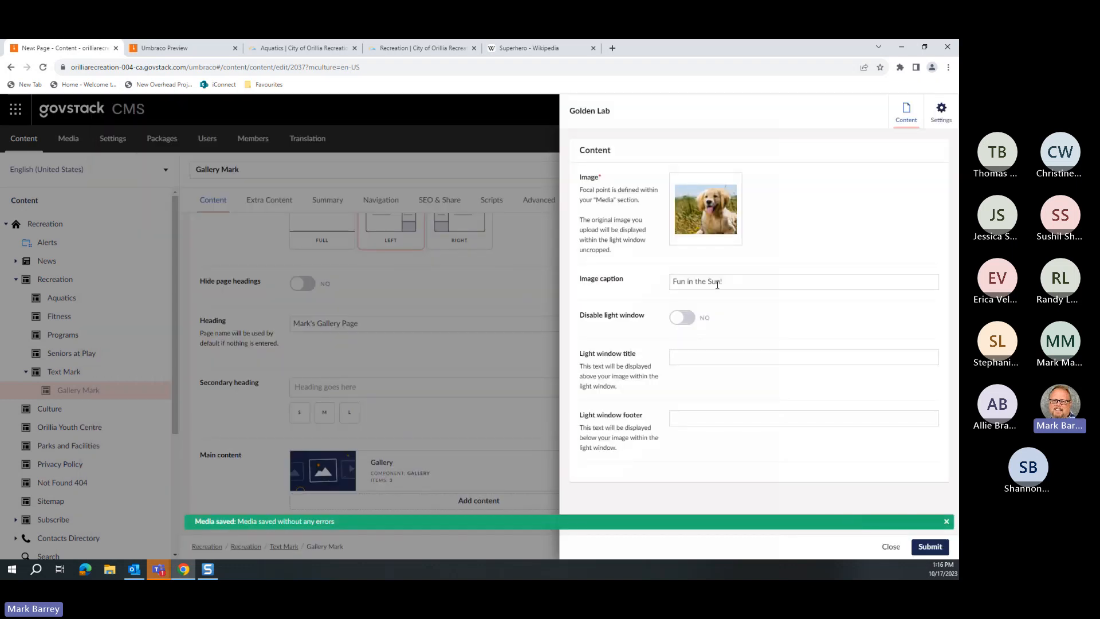
pyautogui.click(925, 543)
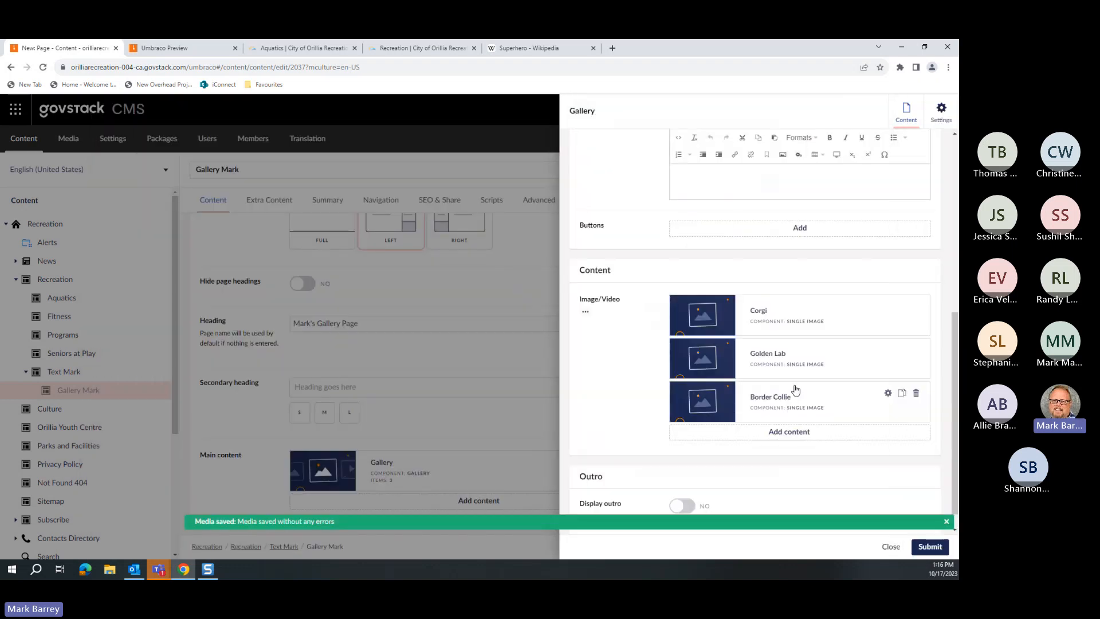
# Step: Zoom in and reposition the 2:1 crop of the Corgi image to frame its face, save the media, and submit the item
pyautogui.click(761, 315)
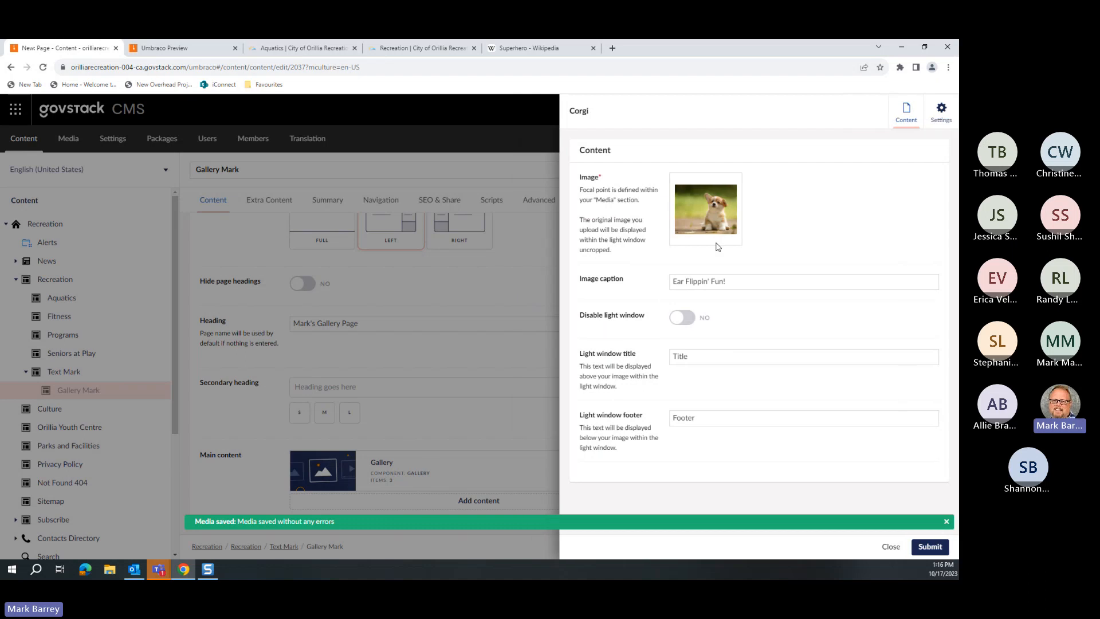
pyautogui.click(711, 232)
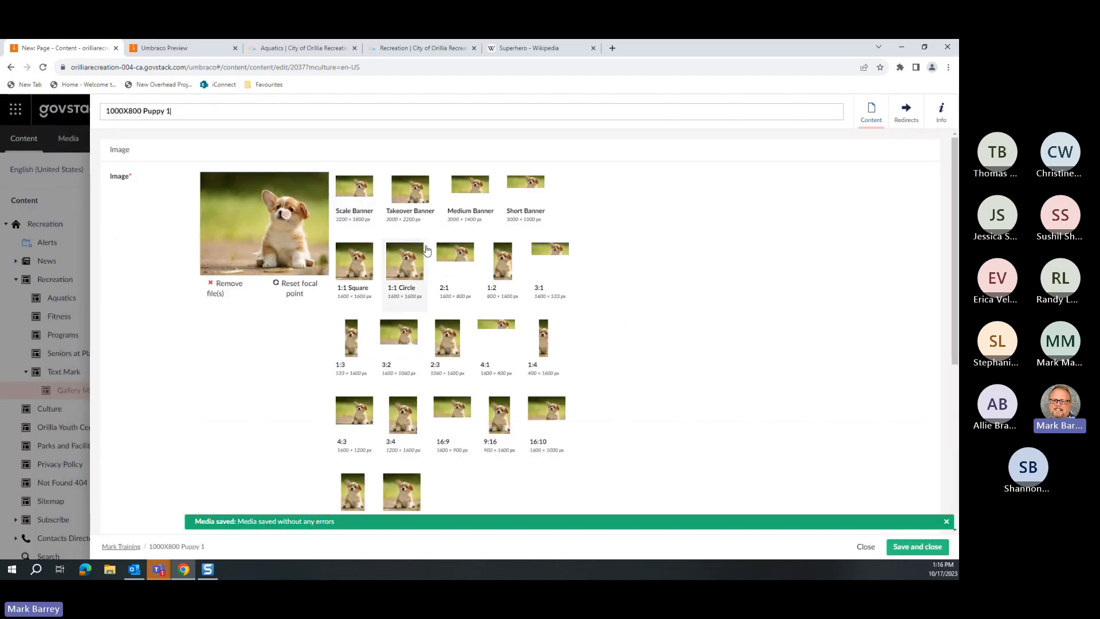
pyautogui.click(455, 259)
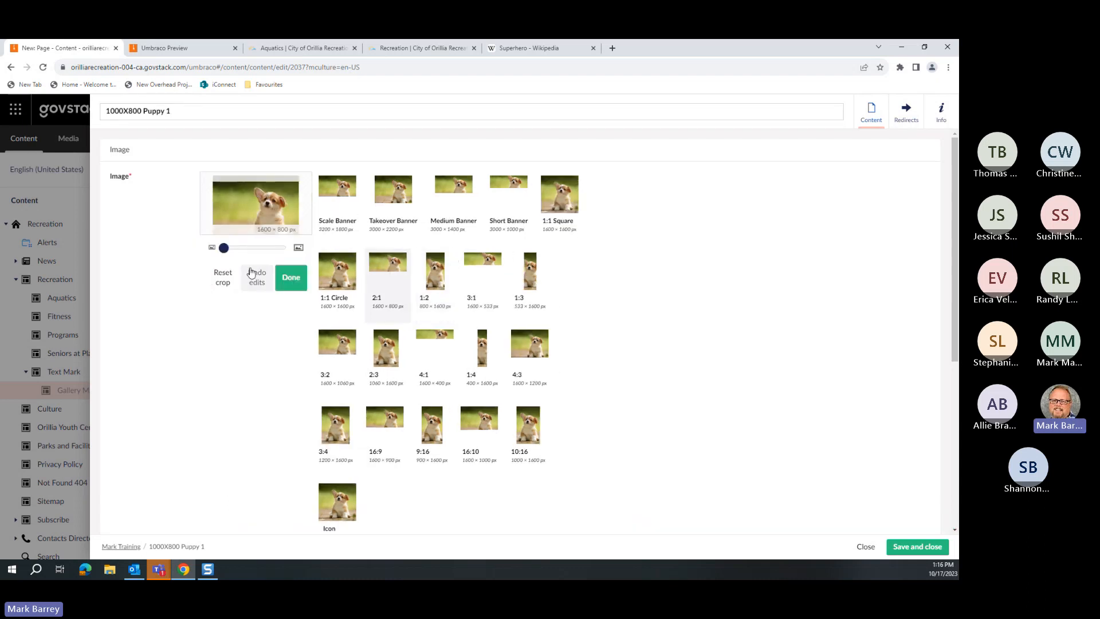
pyautogui.moveTo(223, 247); pyautogui.dragTo(236, 214)
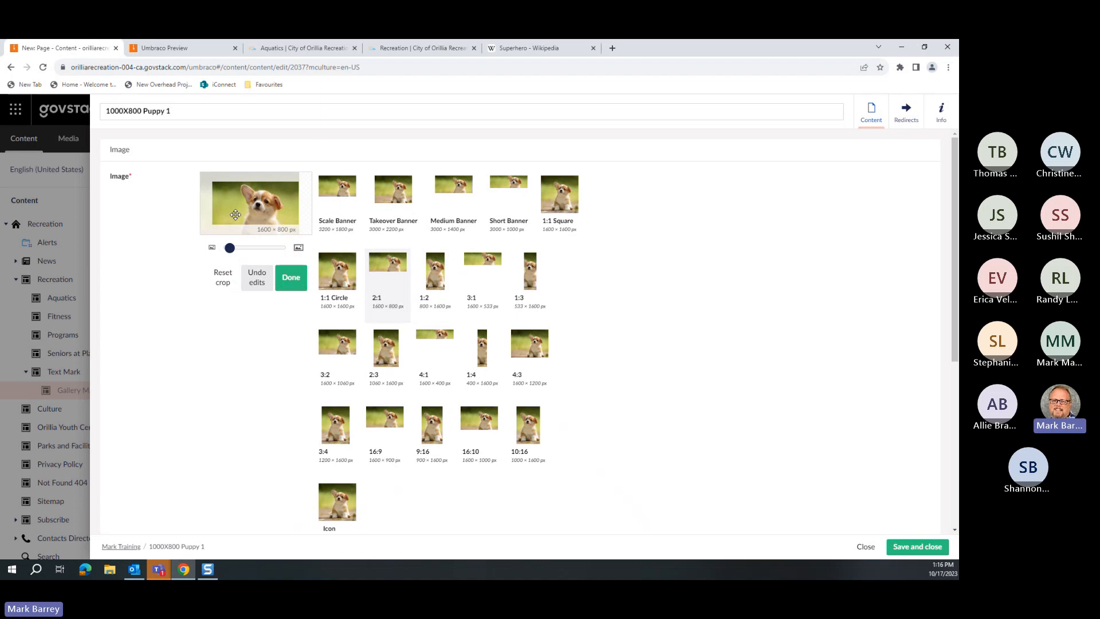
pyautogui.click(293, 285)
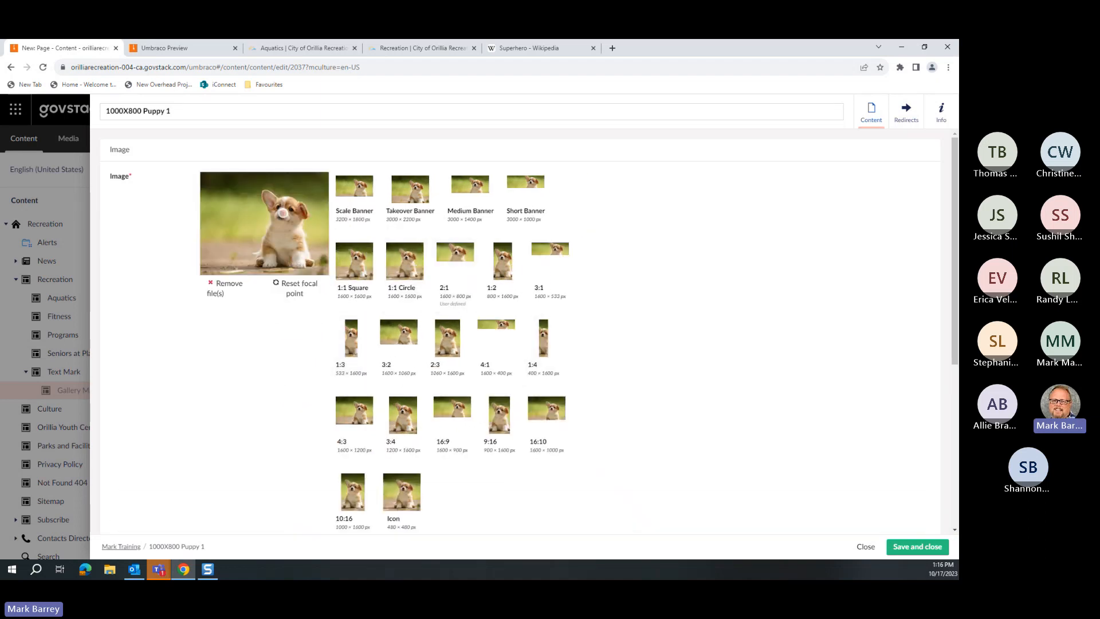
pyautogui.click(900, 550)
pyautogui.click(897, 548)
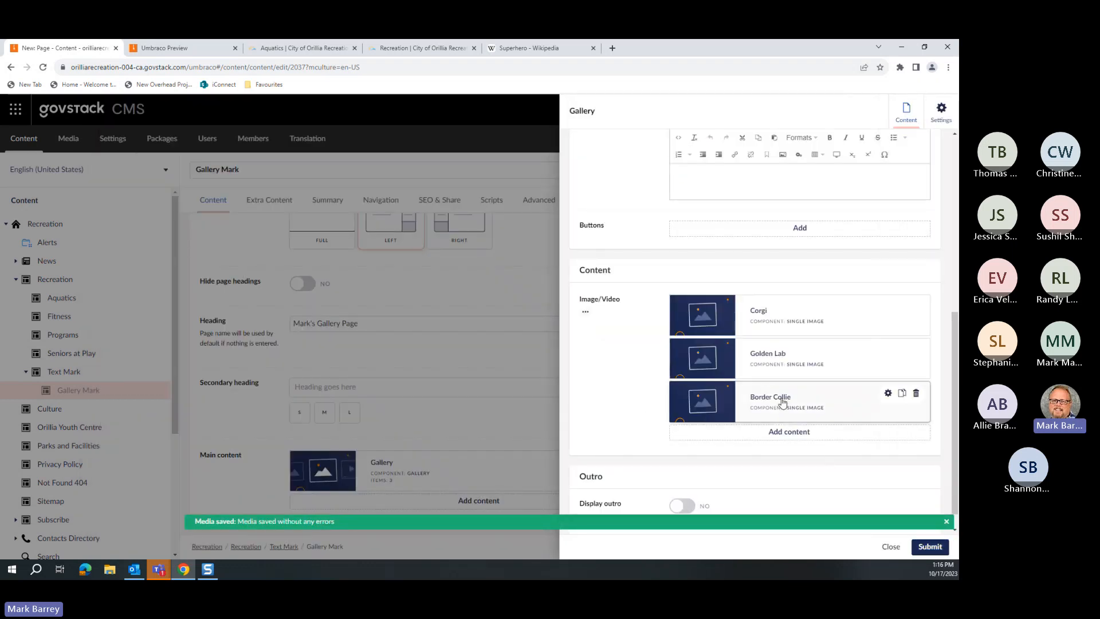
# Step: Zoom in and reposition the 2:1 crop of the Border Collie image on its face, save the media, and submit the item
pyautogui.click(782, 401)
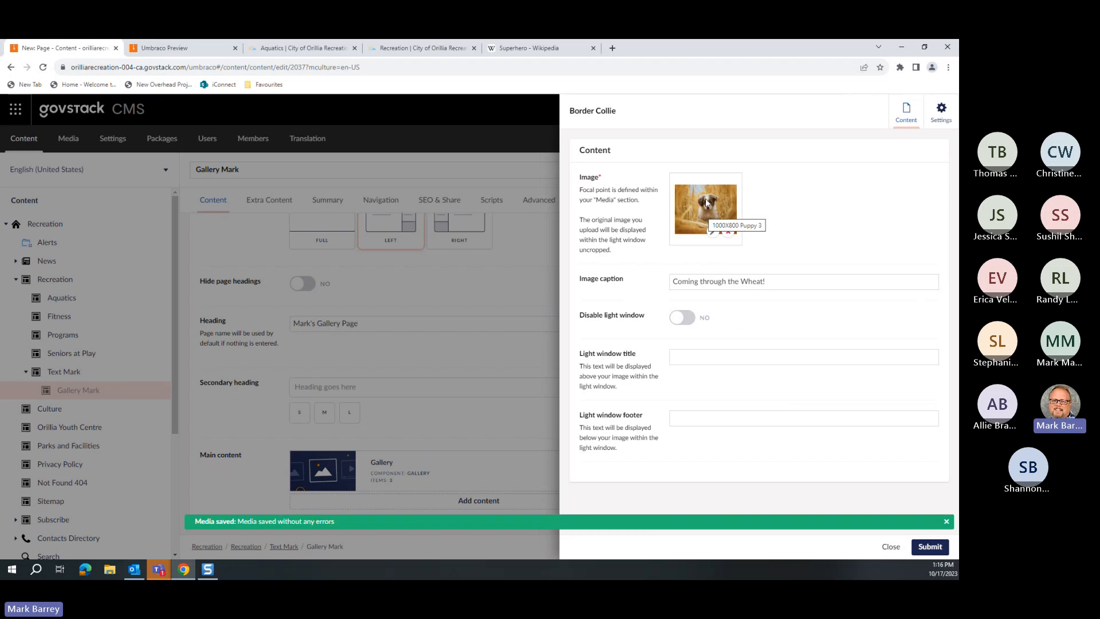
pyautogui.click(713, 236)
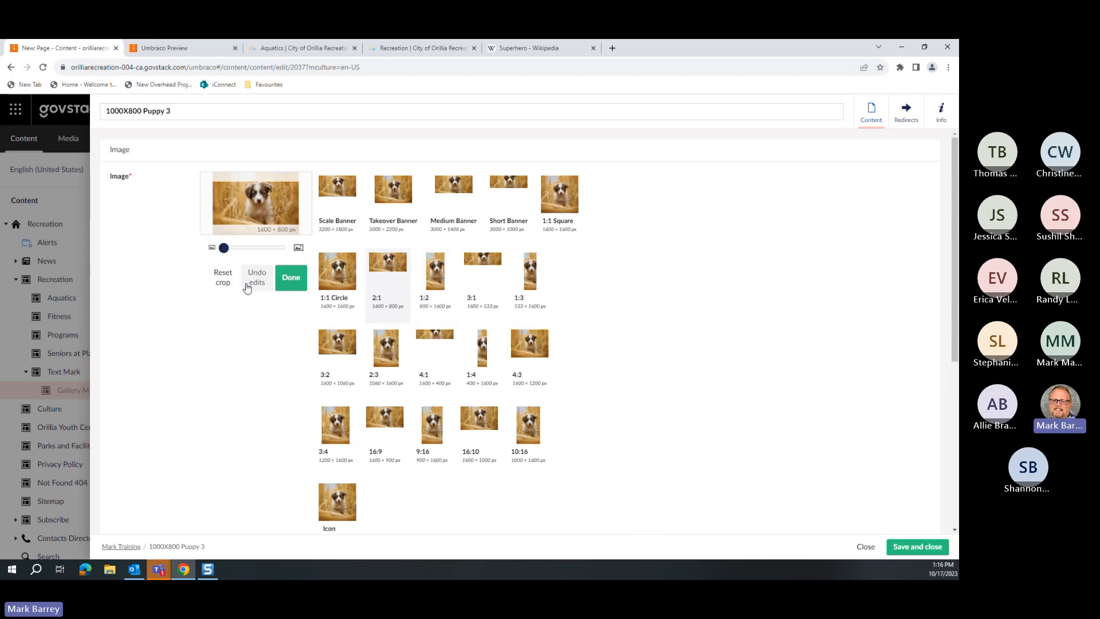
pyautogui.moveTo(223, 247); pyautogui.dragTo(236, 248)
pyautogui.moveTo(243, 206); pyautogui.dragTo(244, 223)
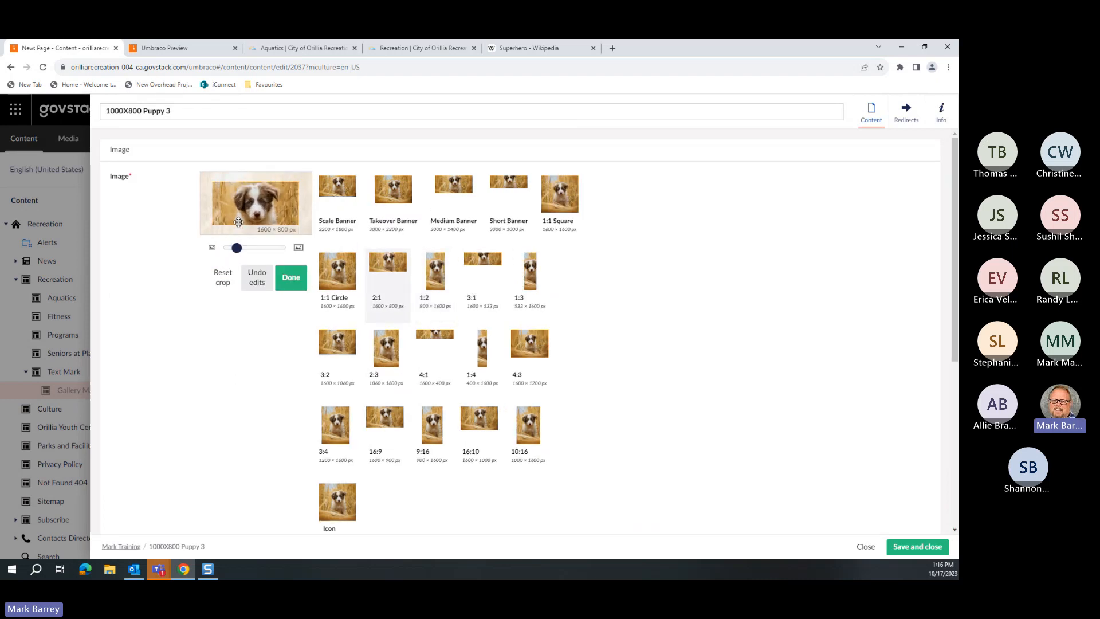
pyautogui.click(290, 282)
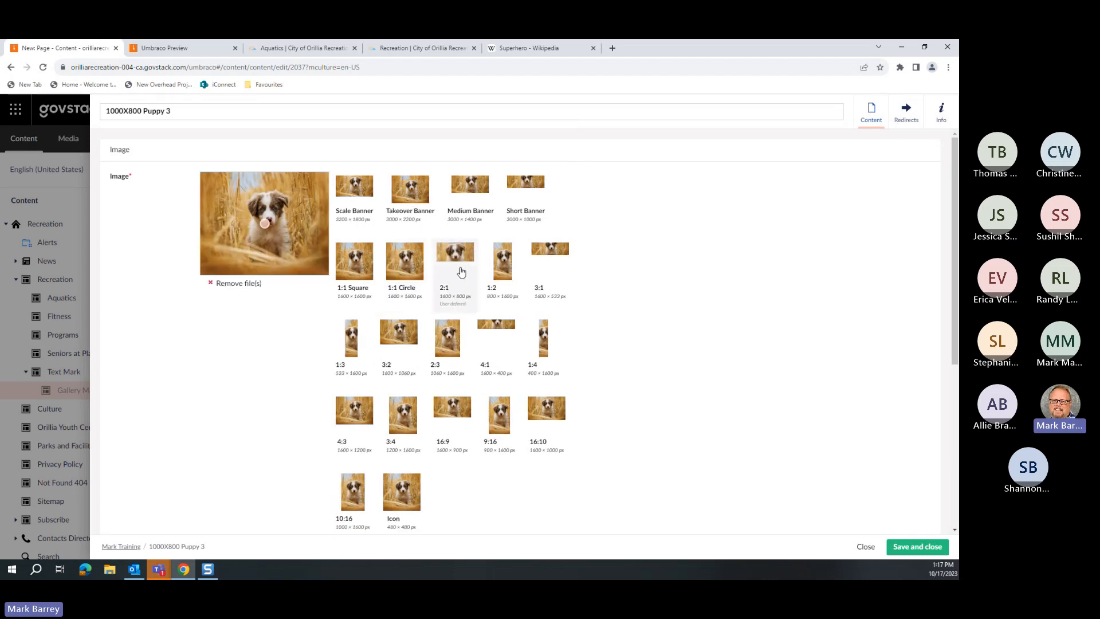
pyautogui.click(900, 545)
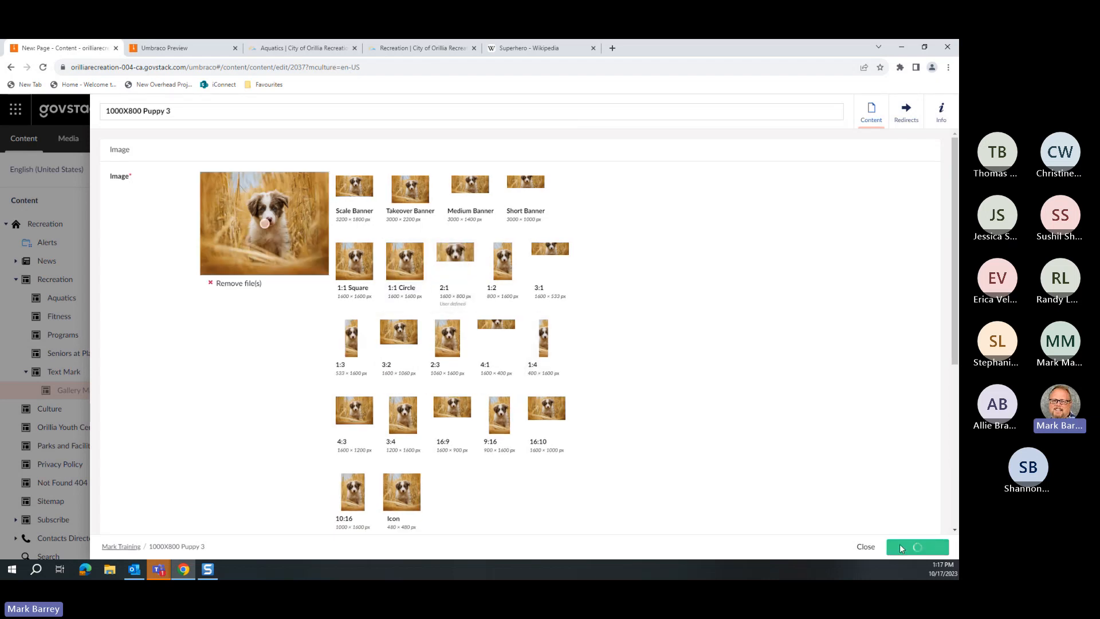
pyautogui.click(929, 547)
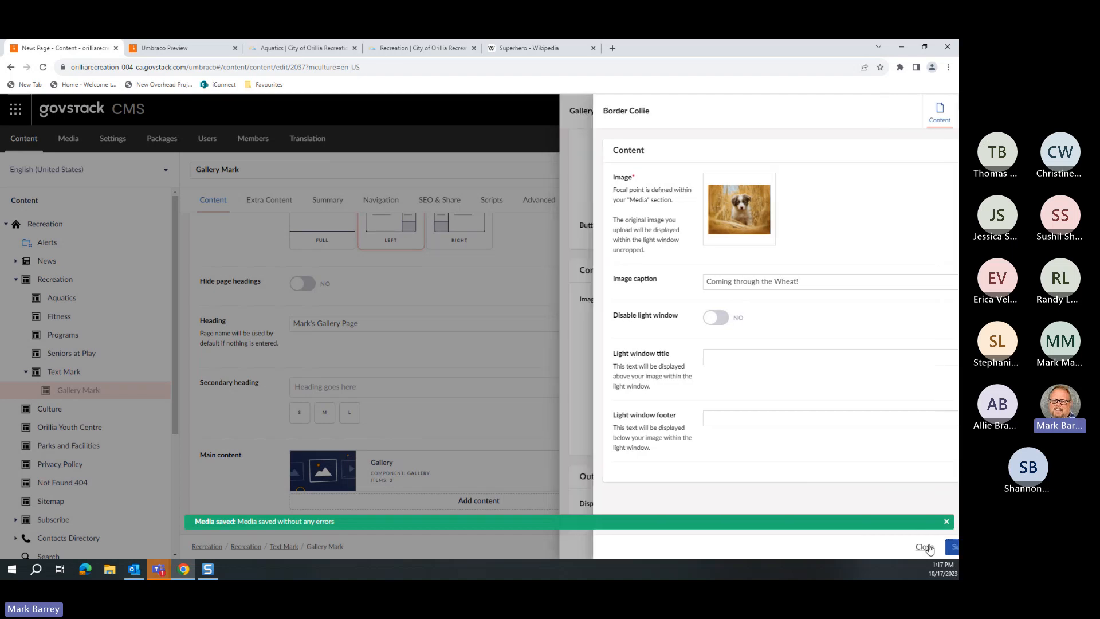
# Step: Submit the Gallery component, save and preview the page, and check the adjusted image crops
pyautogui.click(929, 548)
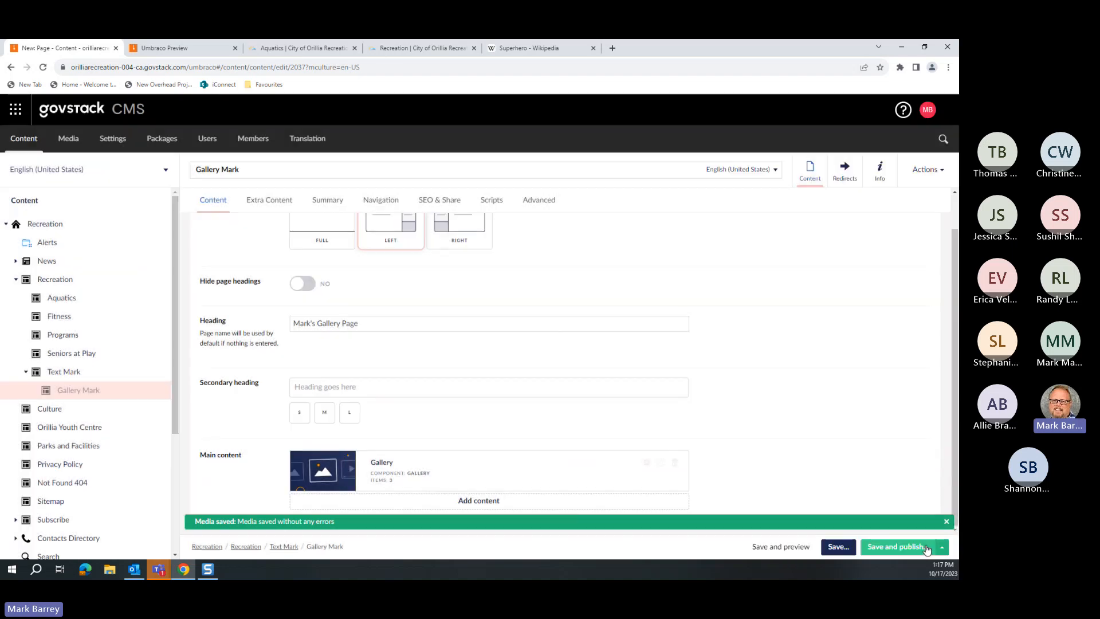
pyautogui.click(793, 548)
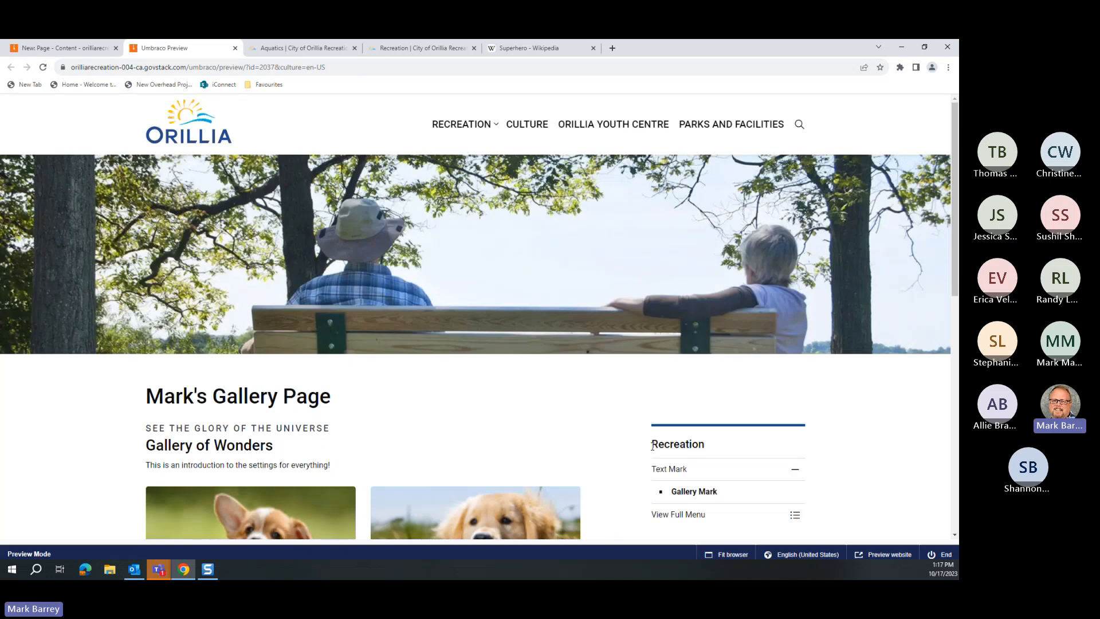
pyautogui.scroll(-1, 603, 434)
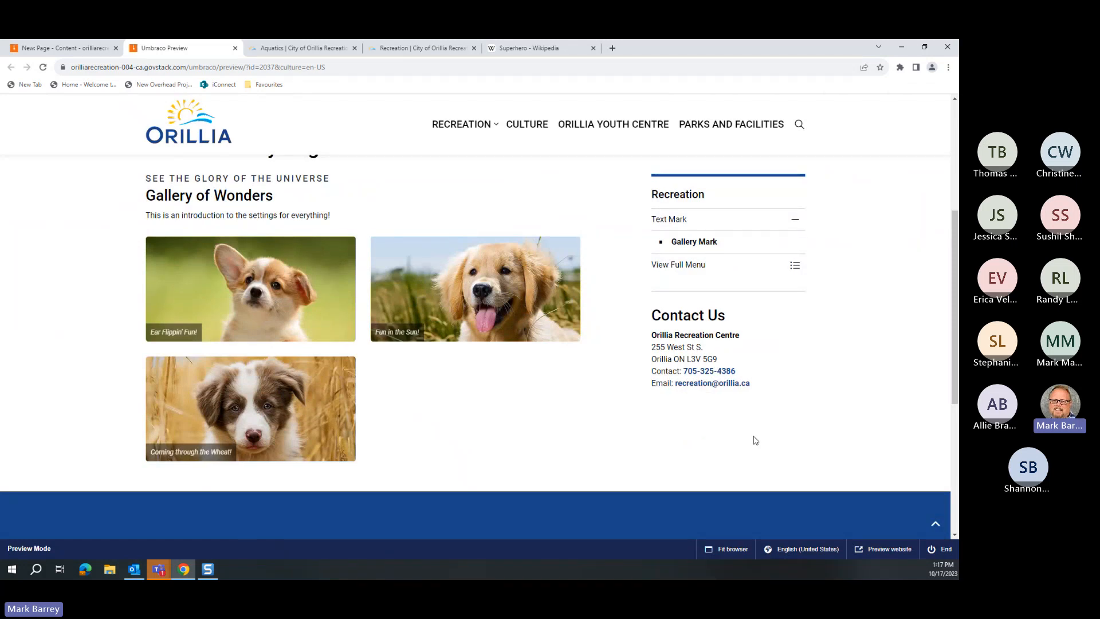
# Step: Change the Gallery component's layout to 3 items per row, submit it, and save and preview the page
pyautogui.click(63, 47)
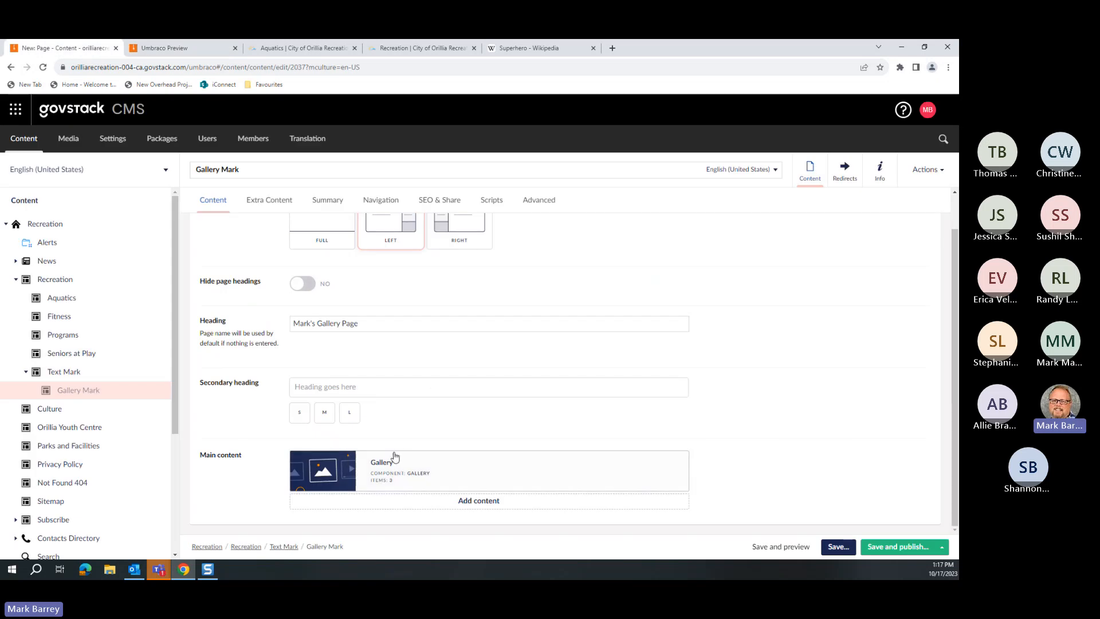
pyautogui.click(647, 463)
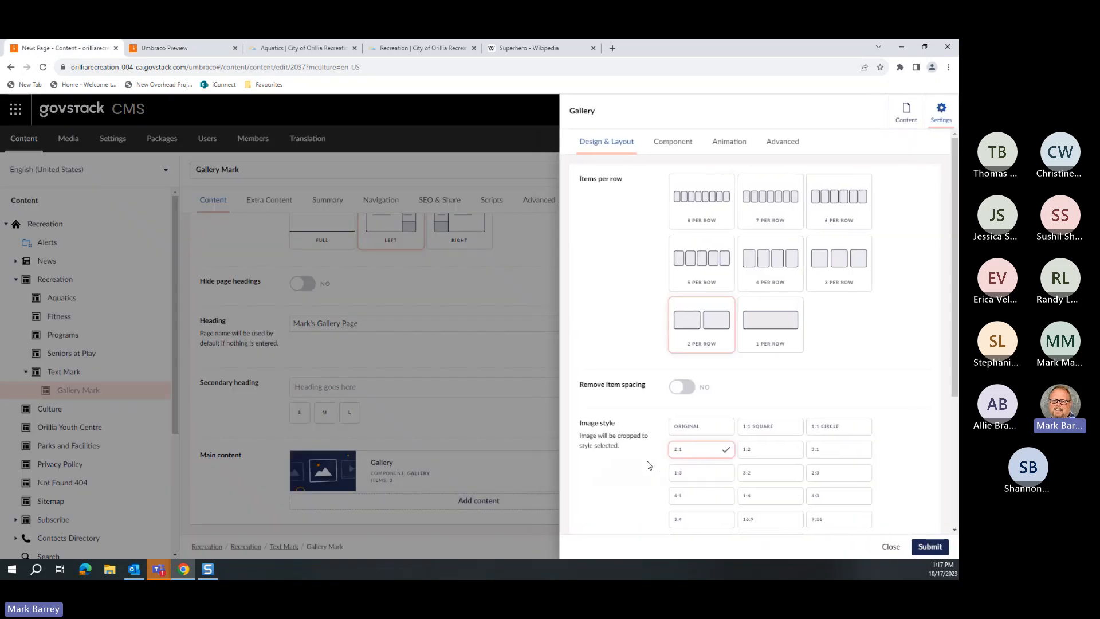
pyautogui.click(930, 546)
pyautogui.click(804, 547)
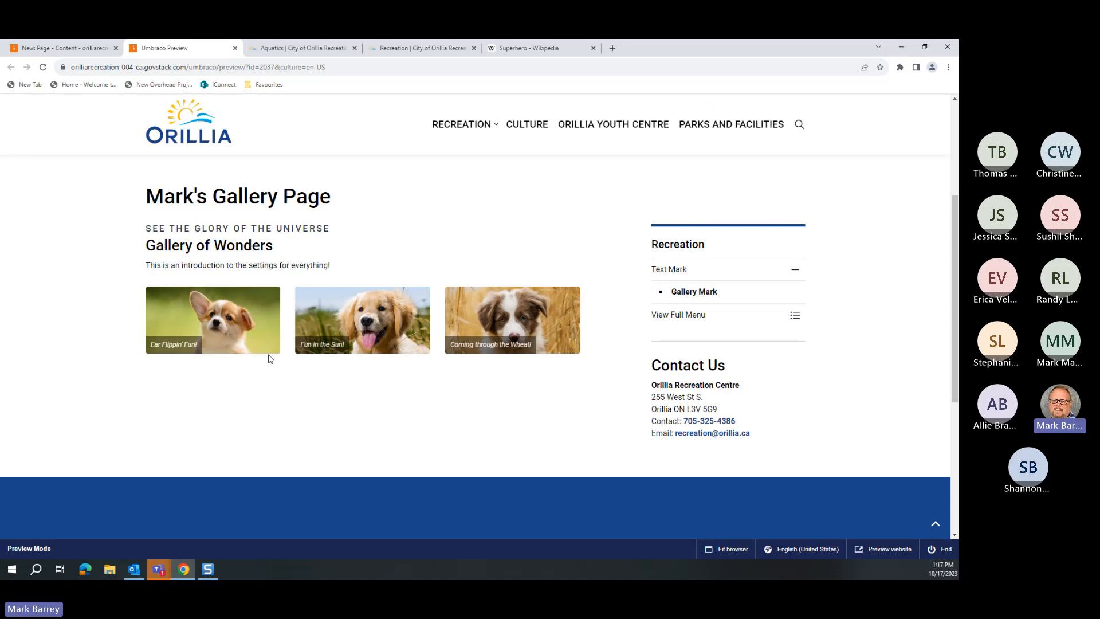
# Step: Set the Gallery component to 1 item per row, submit it, and look through the full-width images in the page preview
pyautogui.click(75, 53)
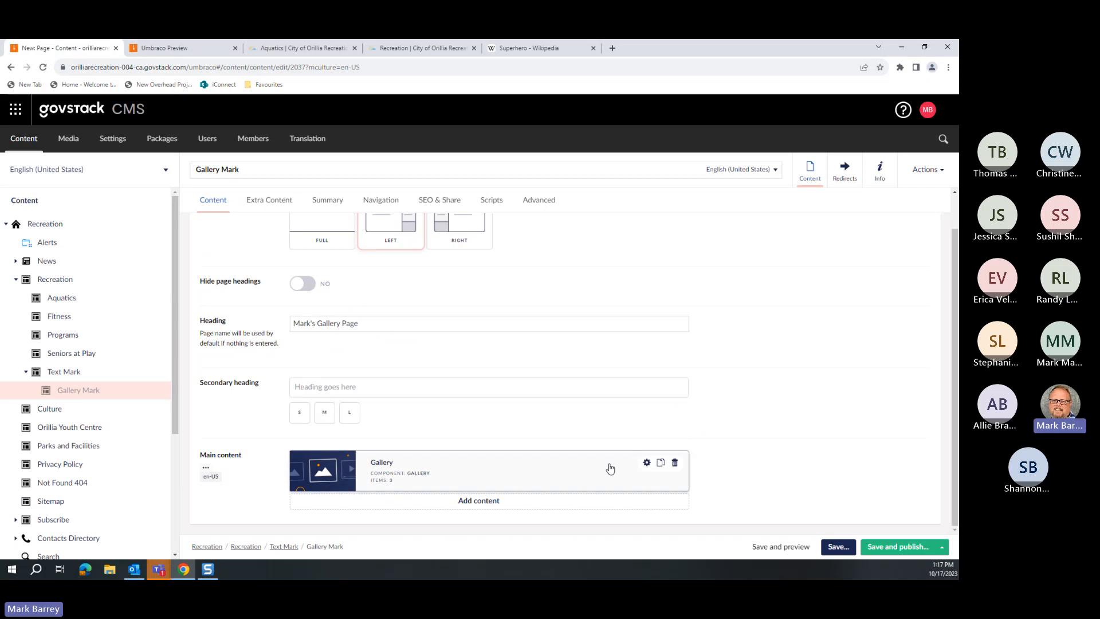
pyautogui.click(645, 463)
pyautogui.click(771, 322)
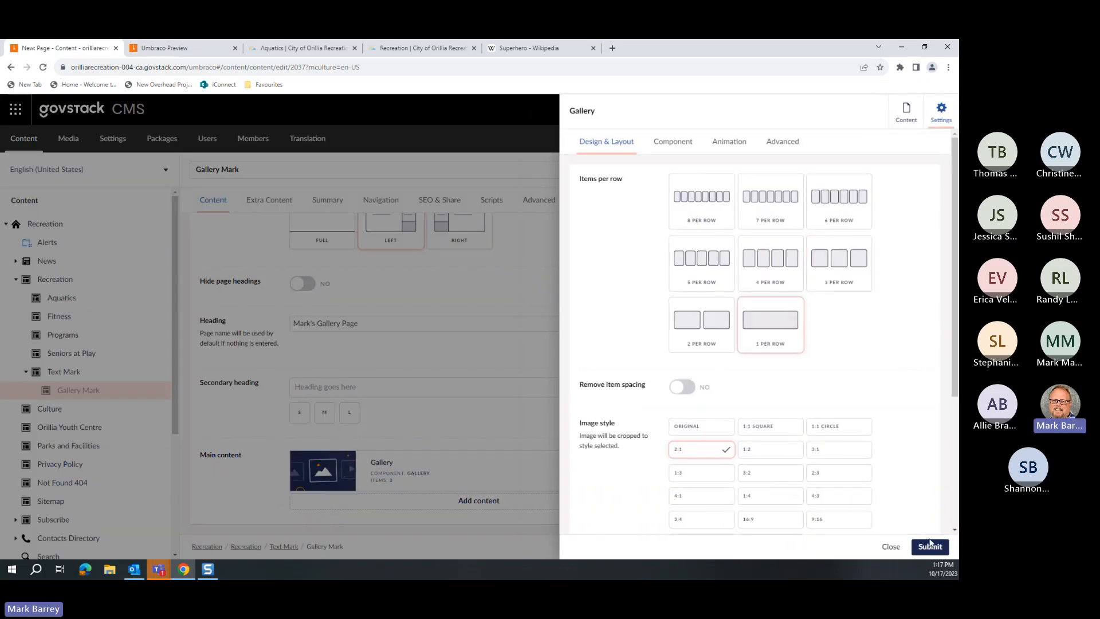
pyautogui.click(930, 547)
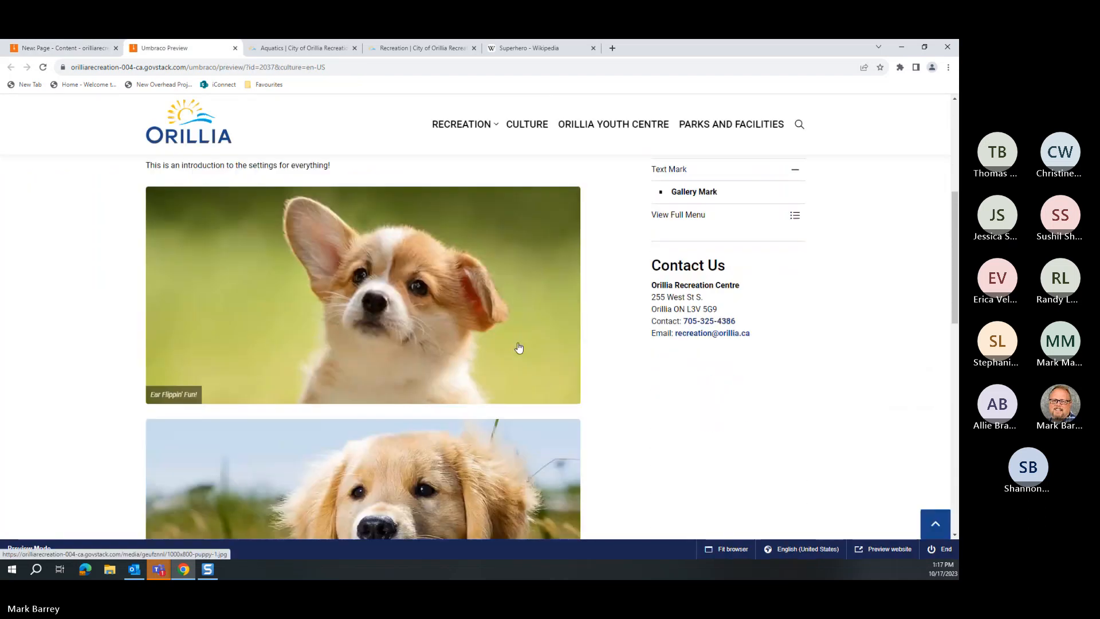
pyautogui.scroll(-5, 518, 346)
pyautogui.scroll(-1, 585, 339)
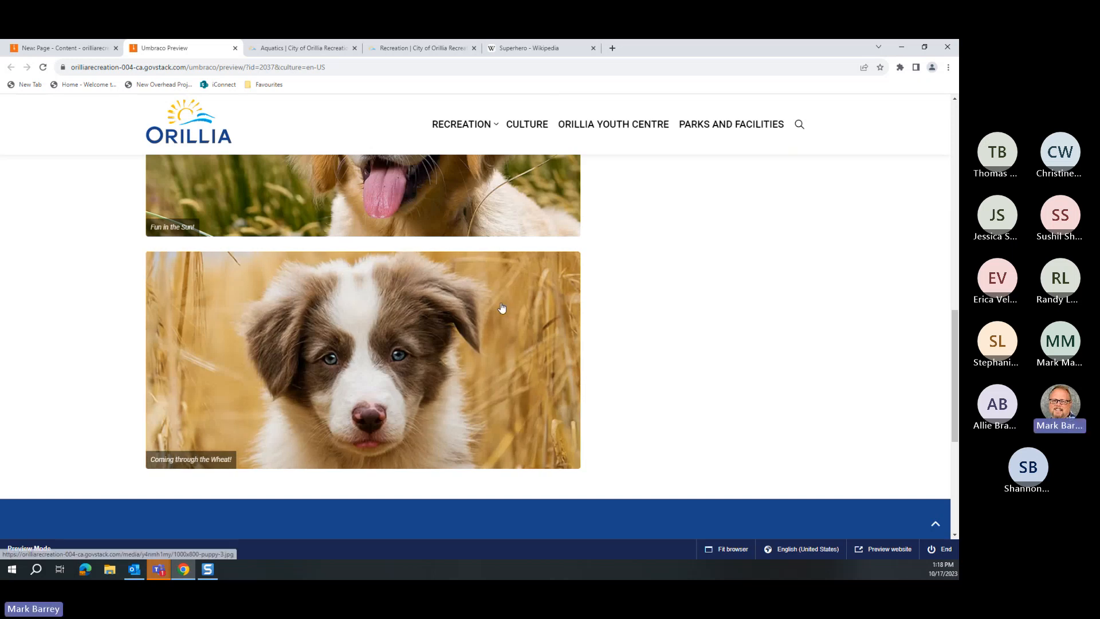
# Step: Set the Gallery component to 2 items per row, enable Box pad, and submit the settings
pyautogui.click(79, 51)
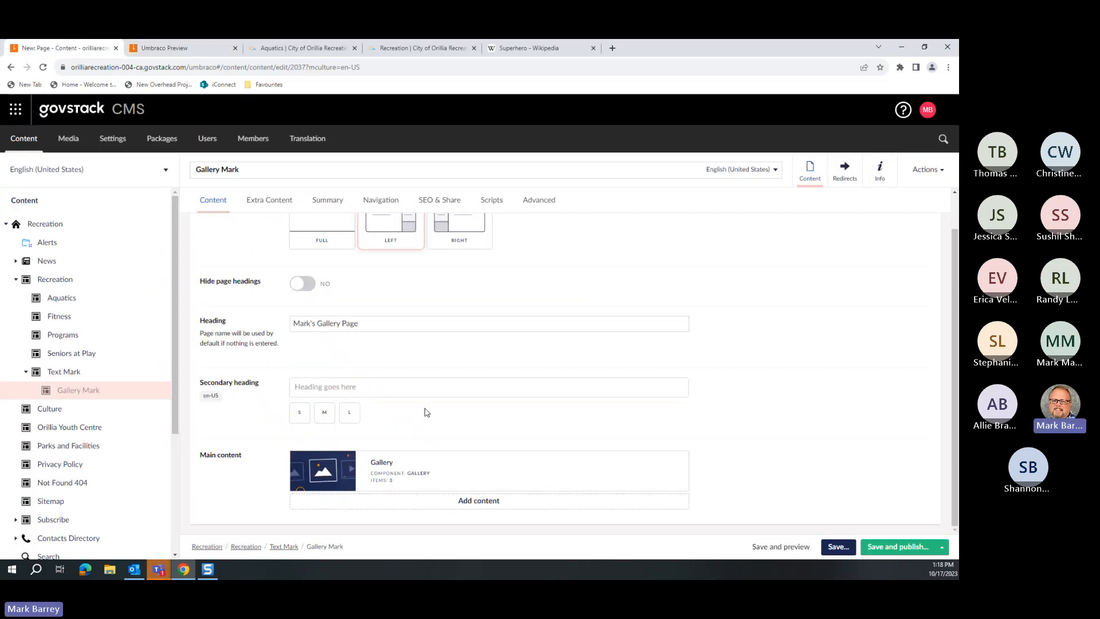
pyautogui.click(650, 464)
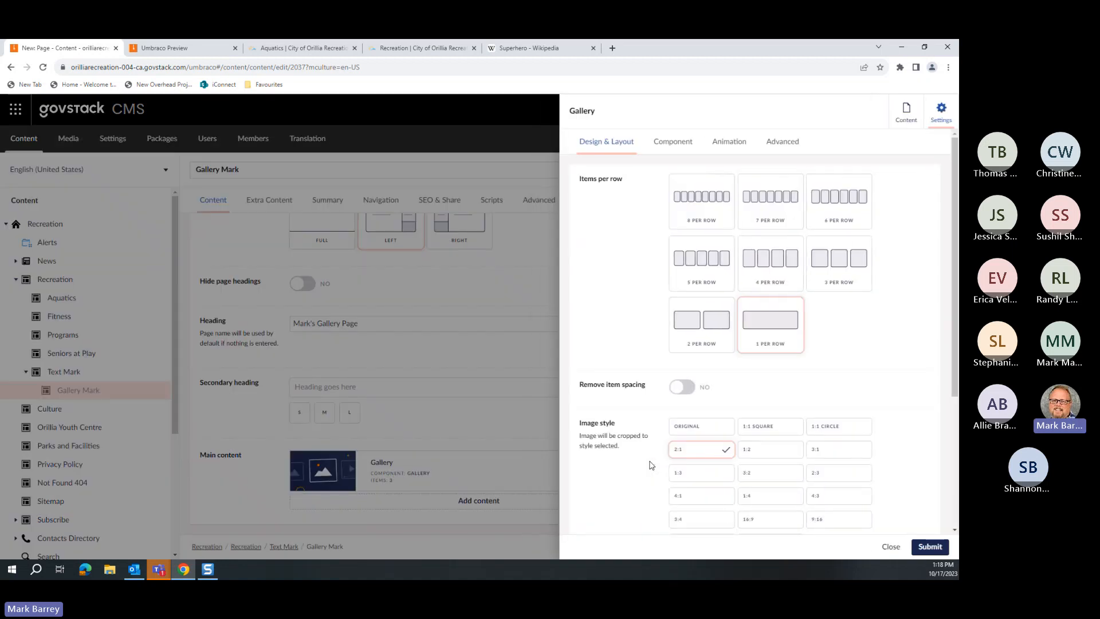
pyautogui.click(696, 323)
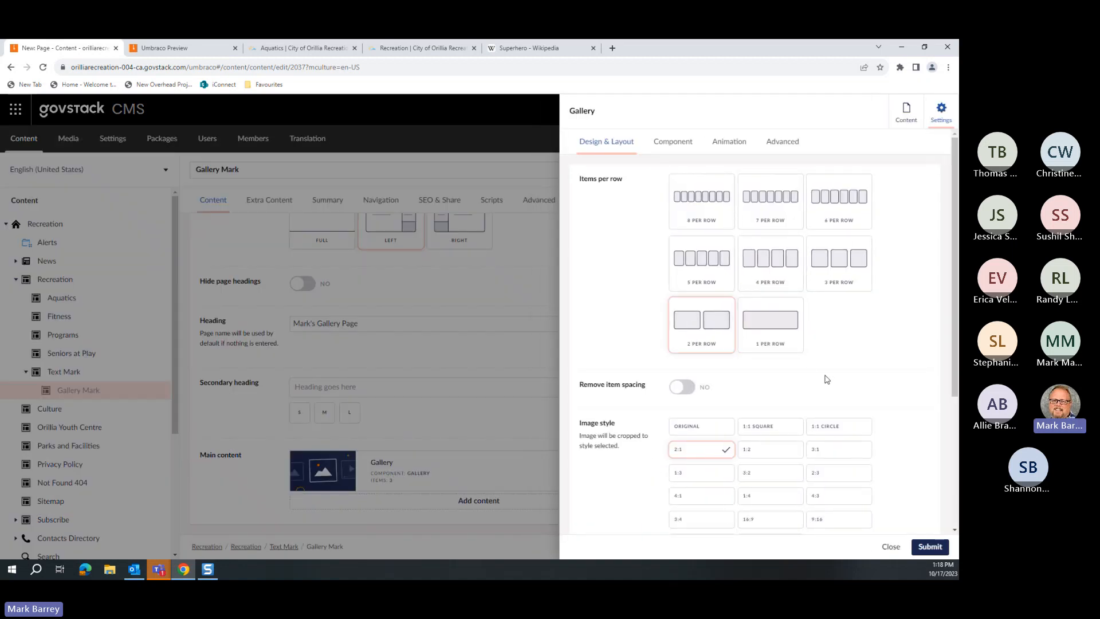
pyautogui.scroll(-4, 827, 379)
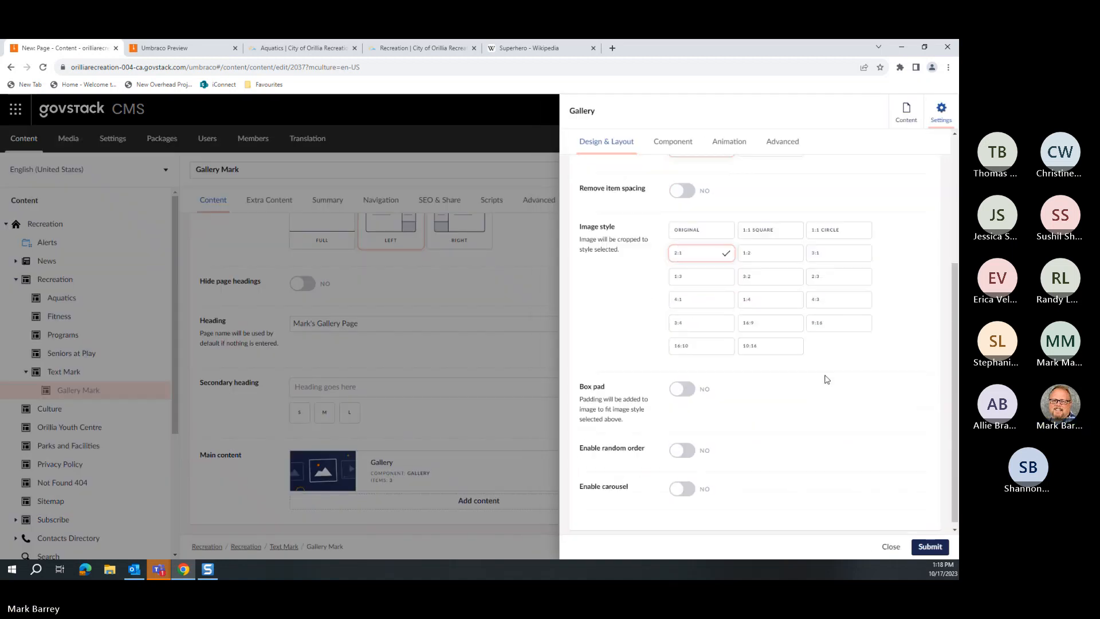
pyautogui.click(683, 383)
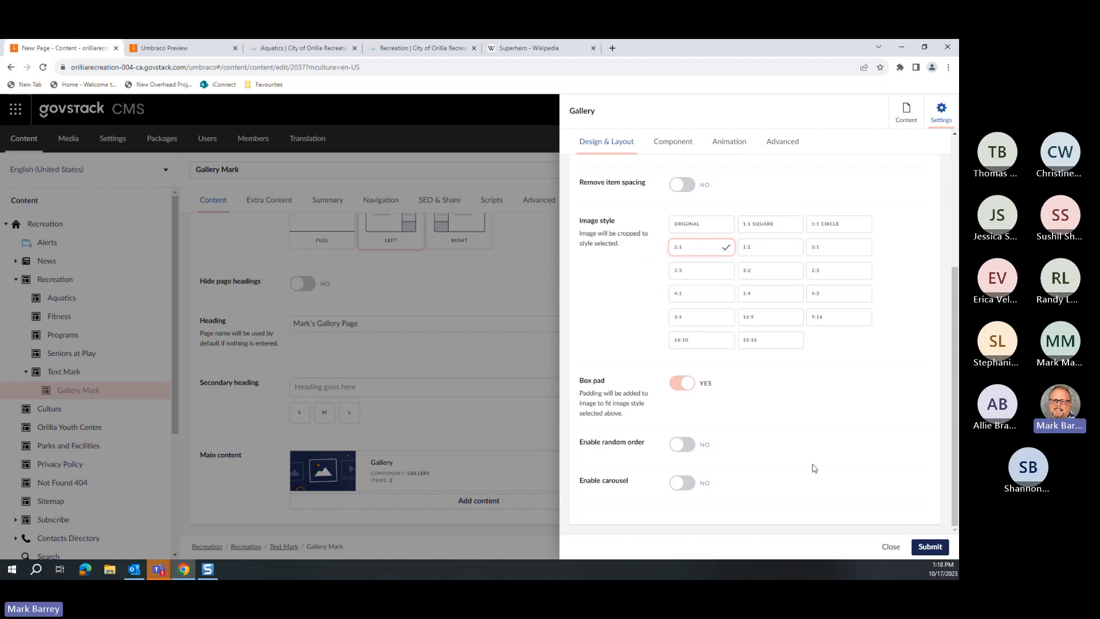
pyautogui.click(928, 546)
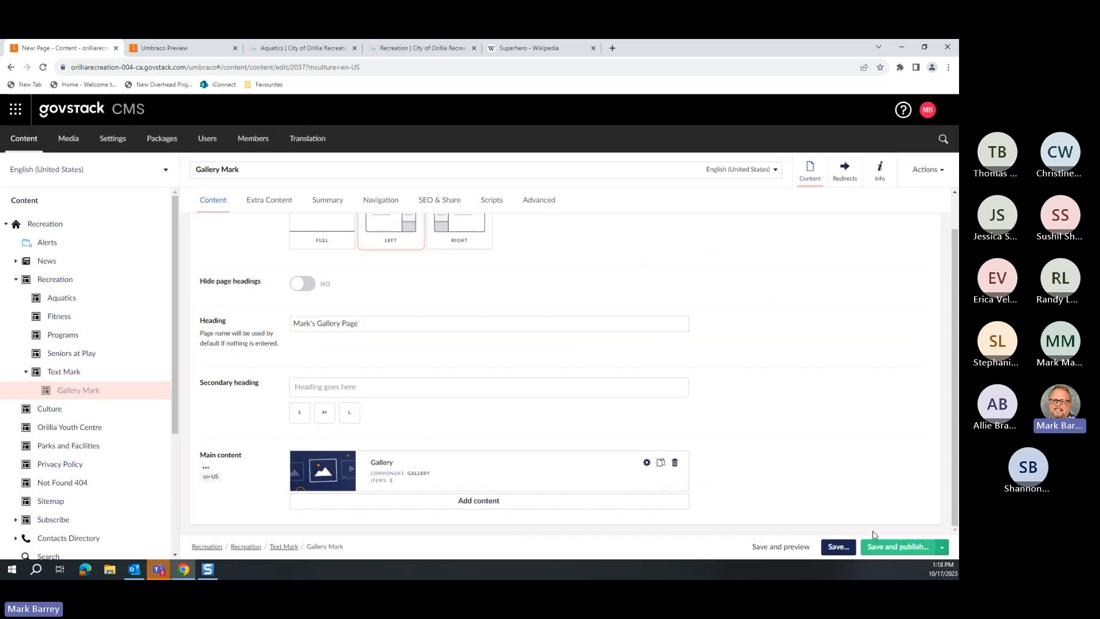
# Step: Save and preview the page, and examine how the padding affects the gallery images
pyautogui.click(791, 547)
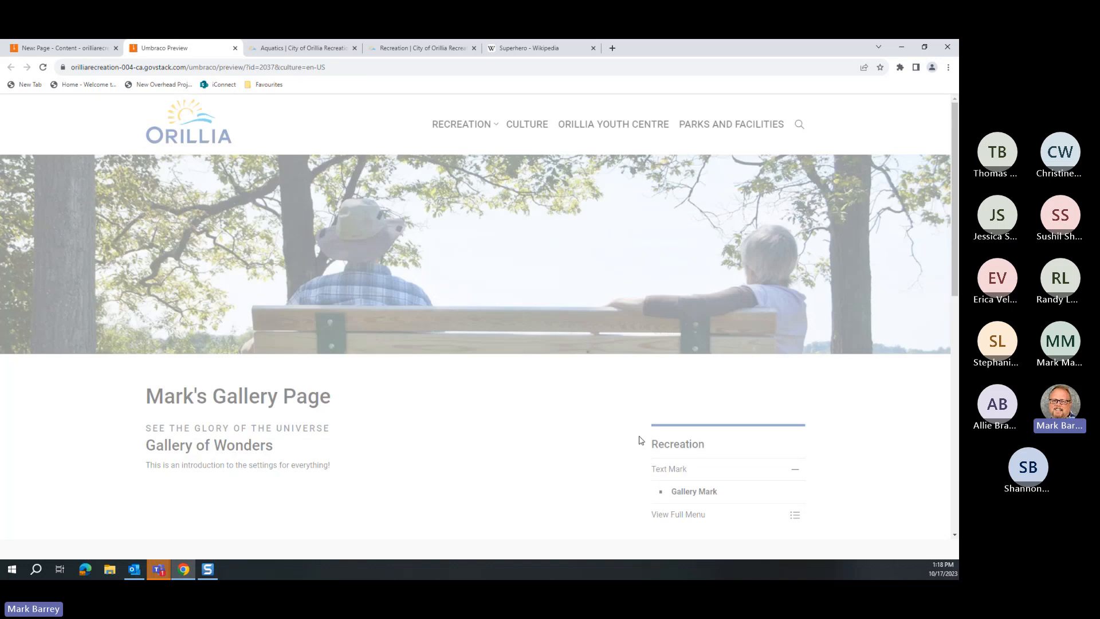
pyautogui.scroll(-3, 366, 384)
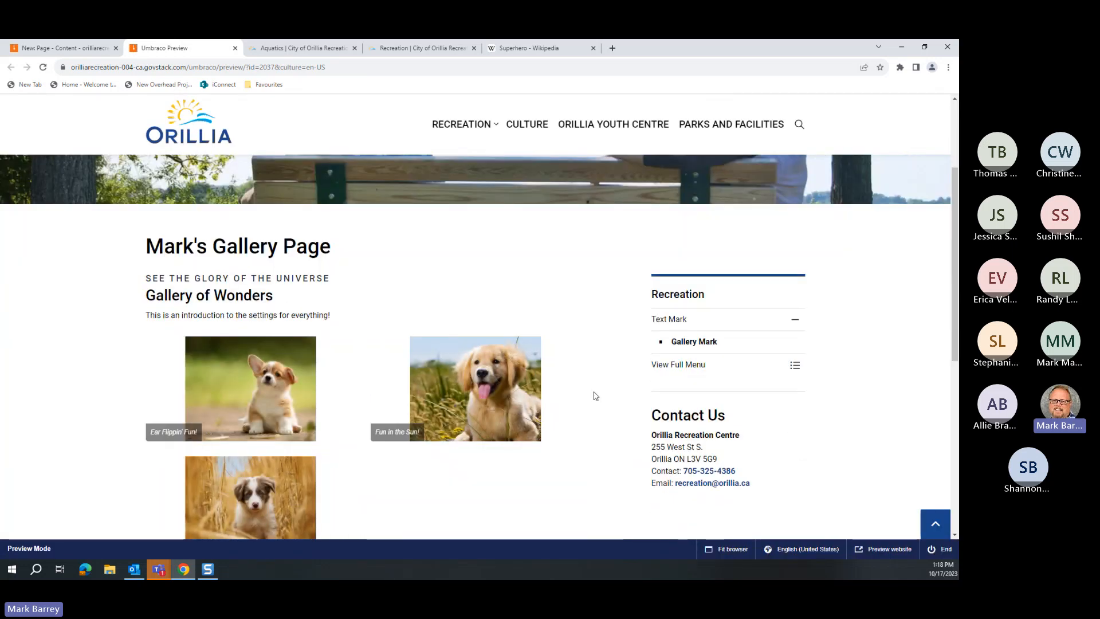
pyautogui.scroll(-3, 596, 393)
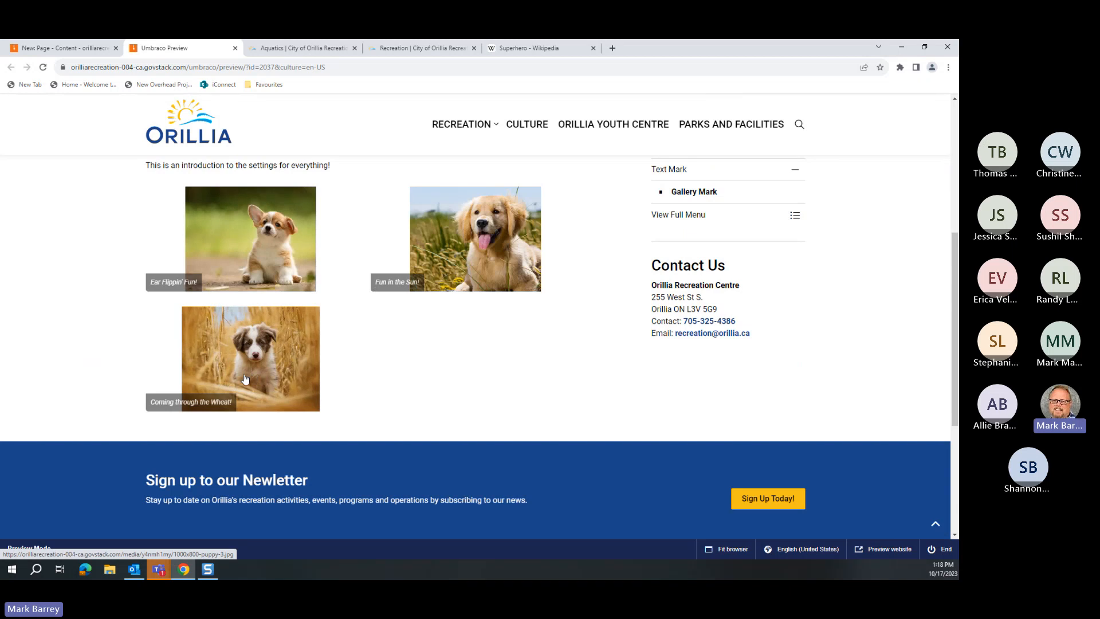
# Step: Turn off Box pad in the Gallery component's settings and set its layout to 1 item per row
pyautogui.click(79, 49)
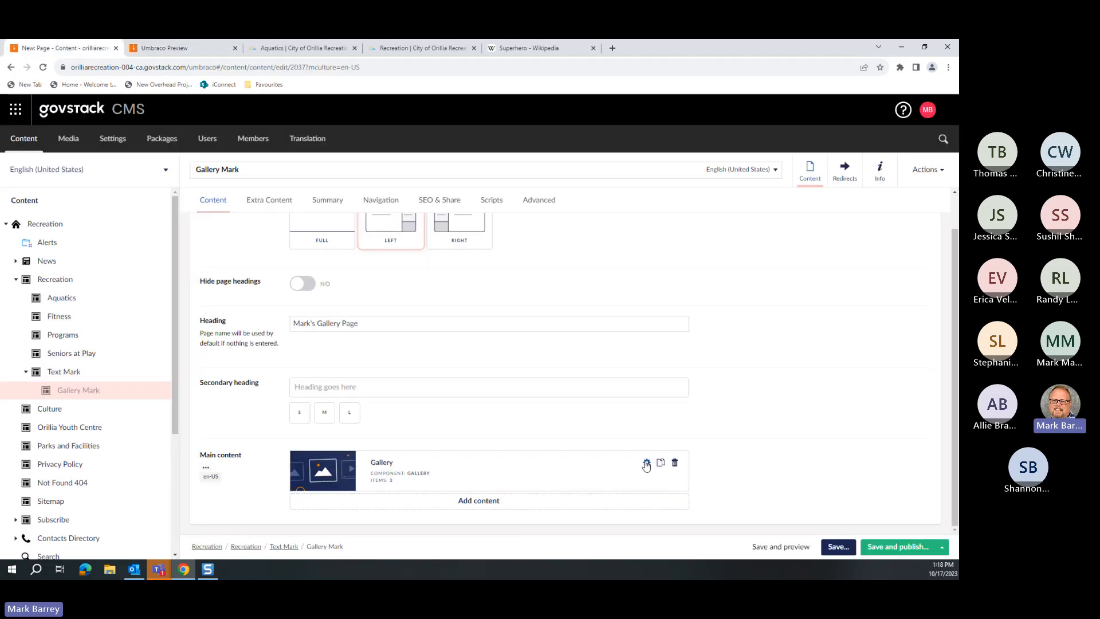
pyautogui.click(646, 466)
pyautogui.scroll(-4, 707, 412)
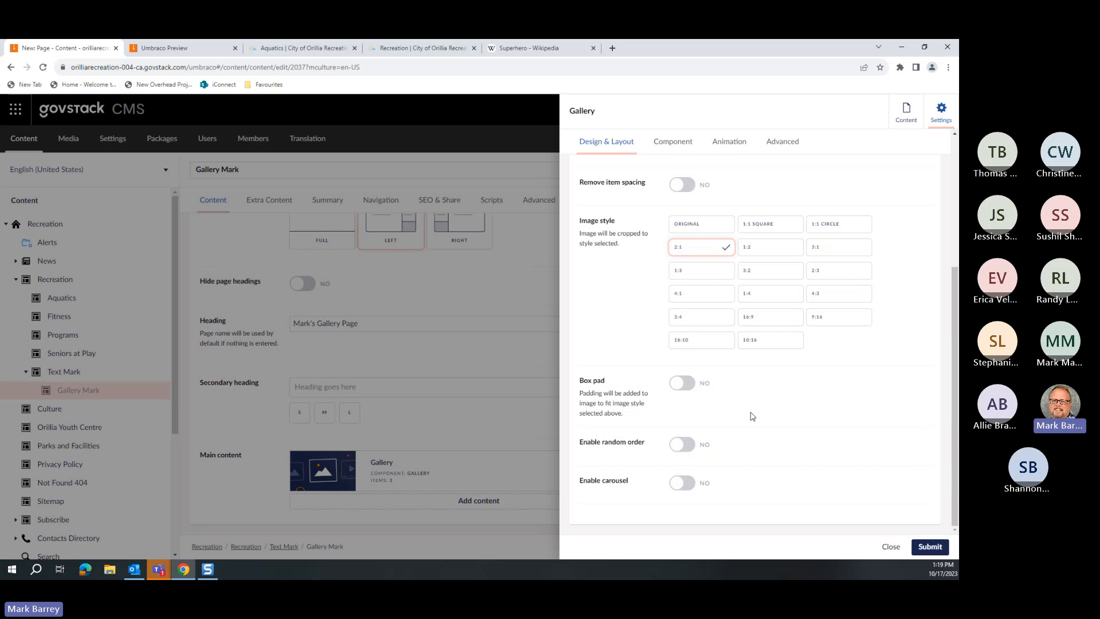
pyautogui.scroll(4, 757, 387)
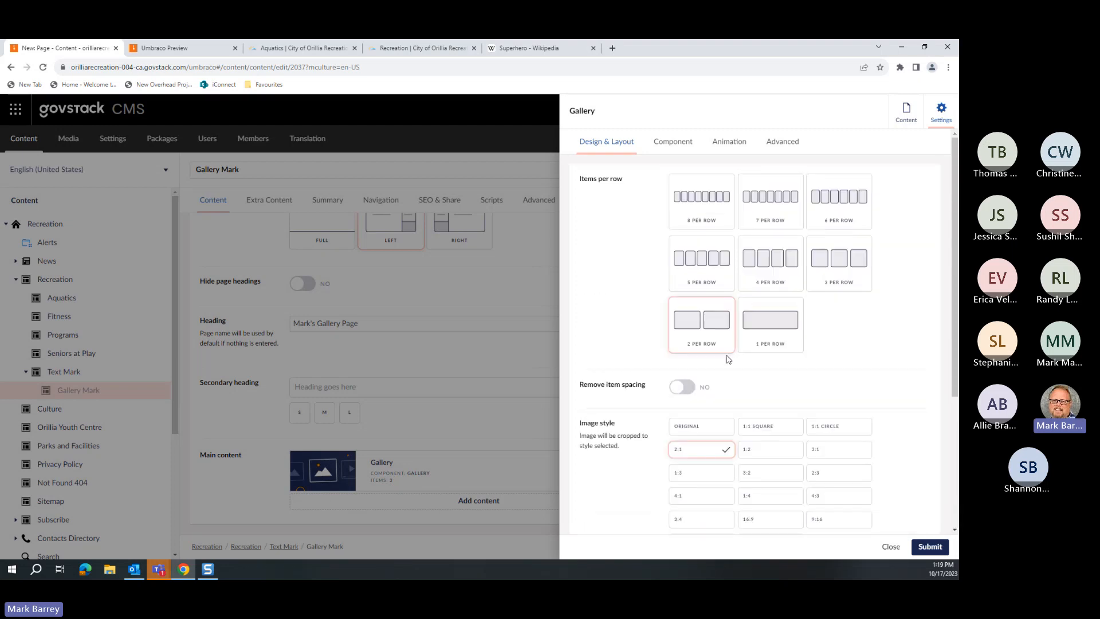
pyautogui.scroll(-4, 793, 400)
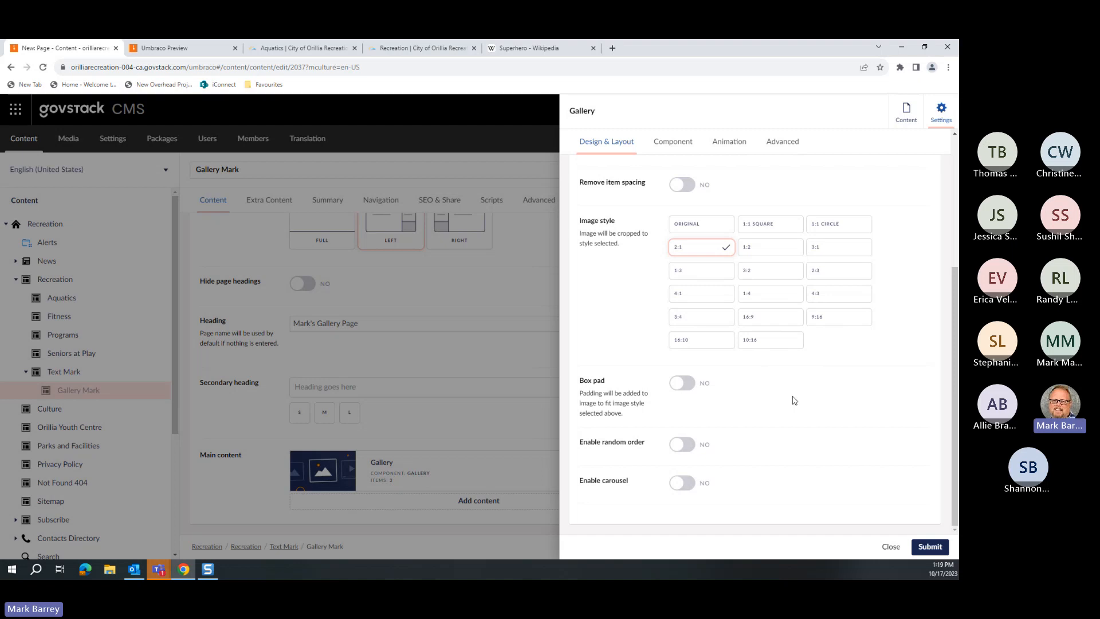
# Step: Enable the Gallery's carousel with arrows and dots shown, set the auto rotate speed to 3, and submit the settings
pyautogui.click(692, 482)
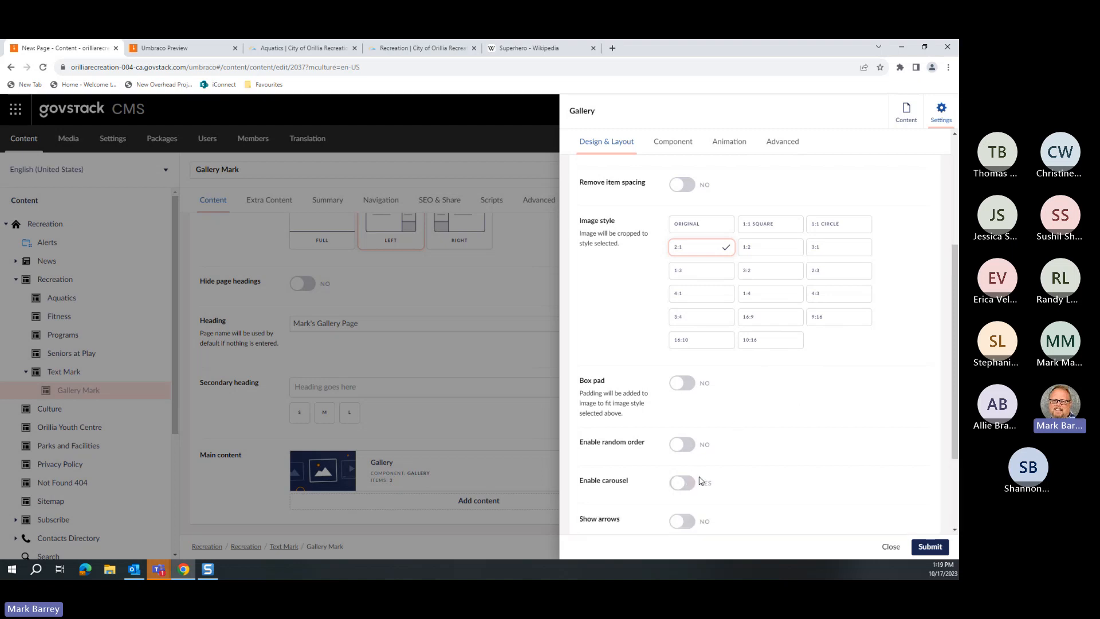
pyautogui.scroll(-2, 766, 469)
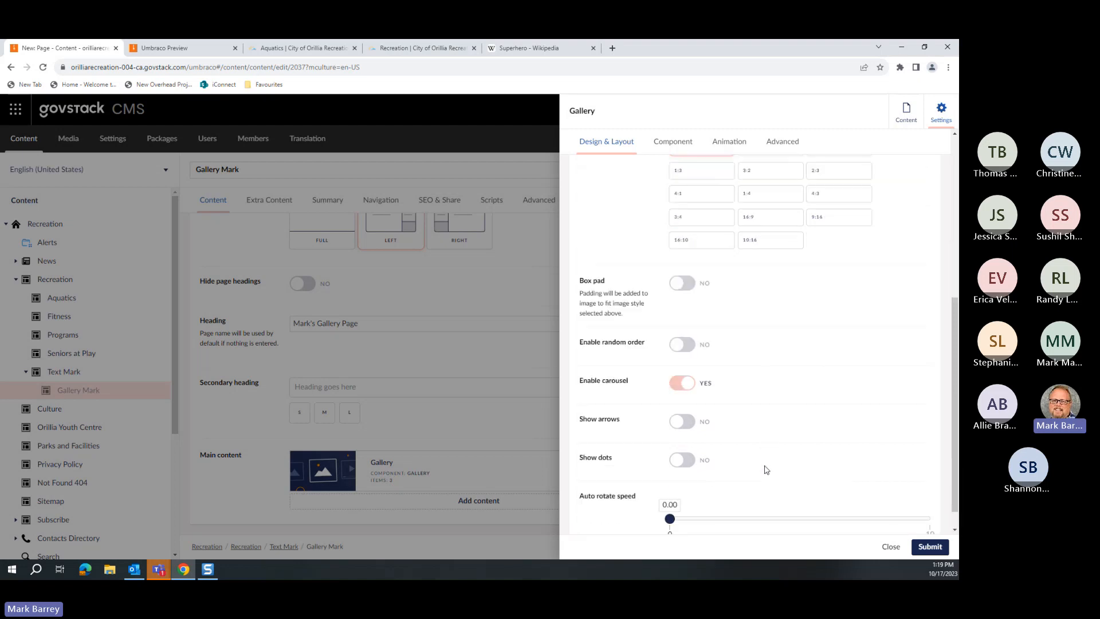
pyautogui.click(687, 425)
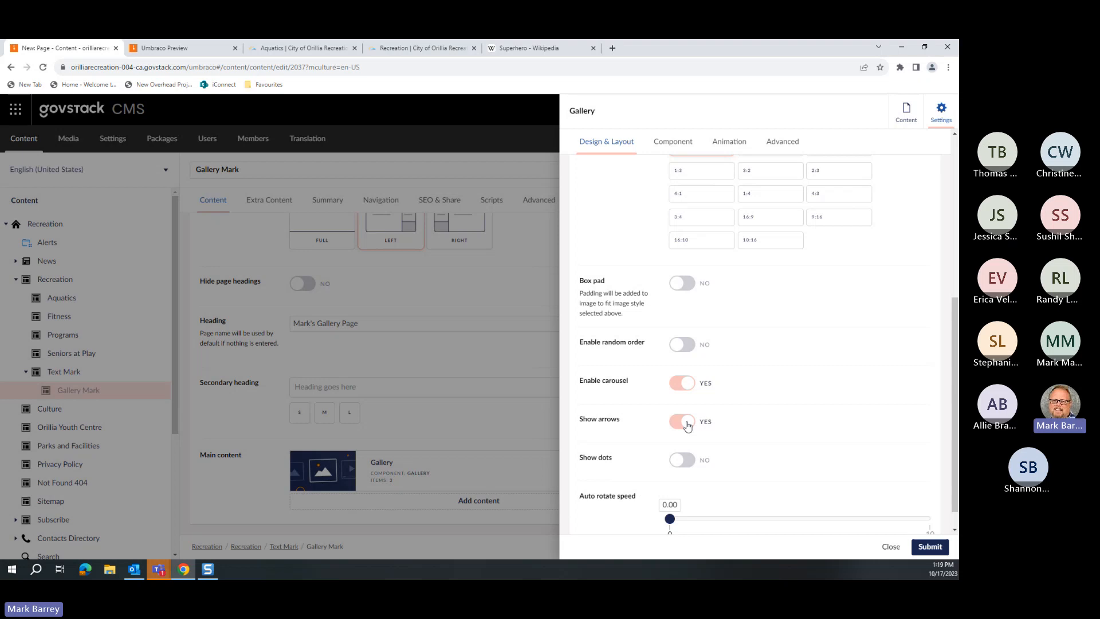
pyautogui.click(695, 463)
pyautogui.scroll(-1, 694, 463)
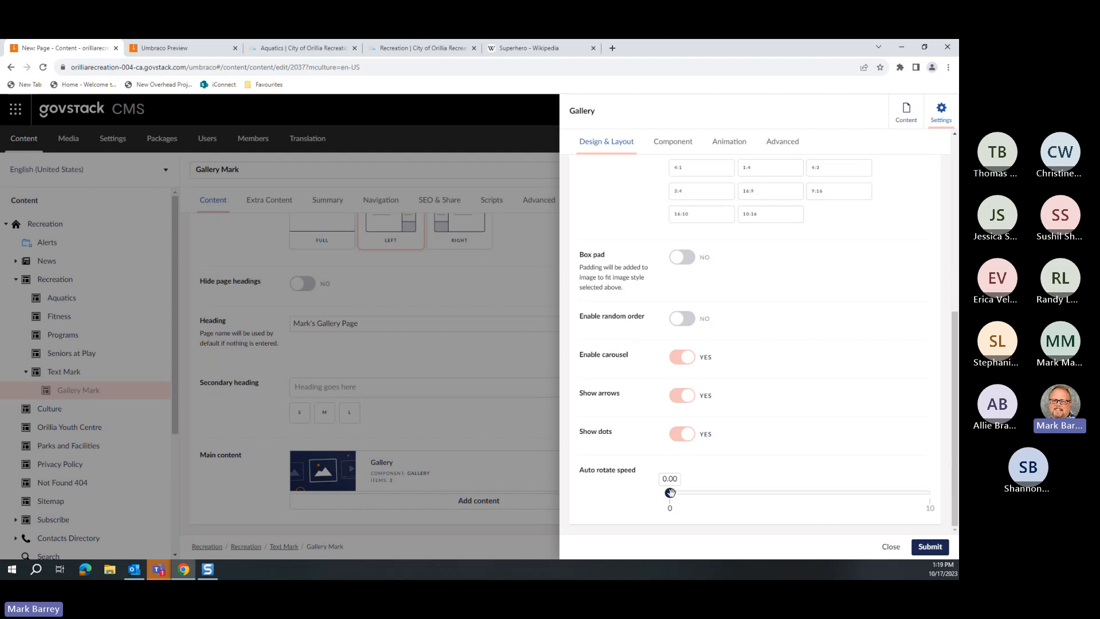
pyautogui.moveTo(670, 493); pyautogui.dragTo(747, 492)
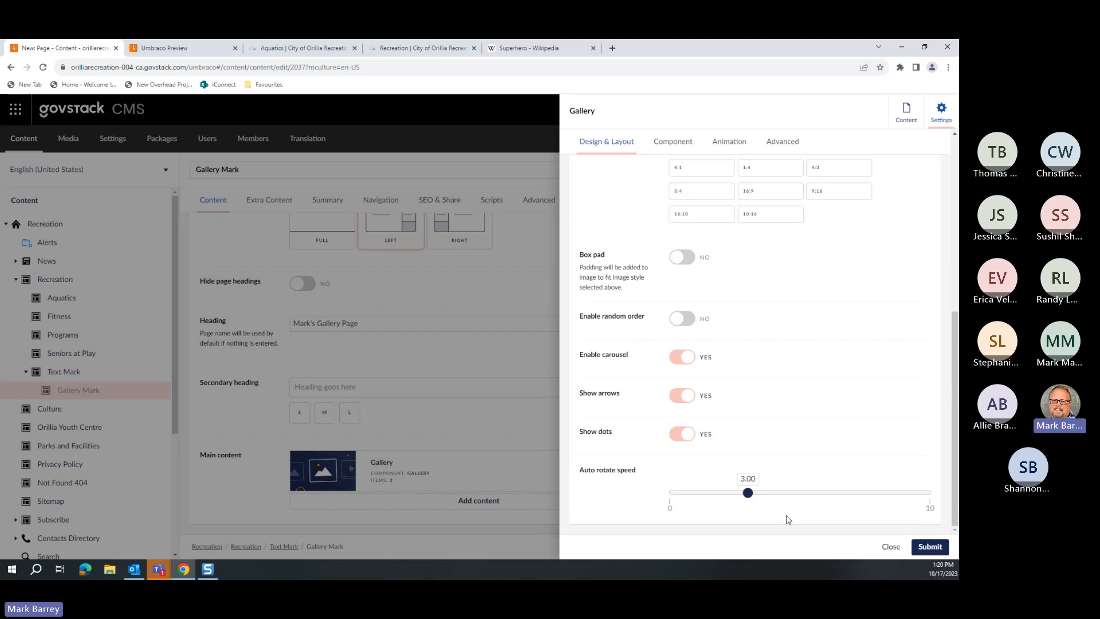
pyautogui.click(926, 547)
# Step: Save and preview the page, and advance through the carousel images with the navigation arrows
pyautogui.click(814, 547)
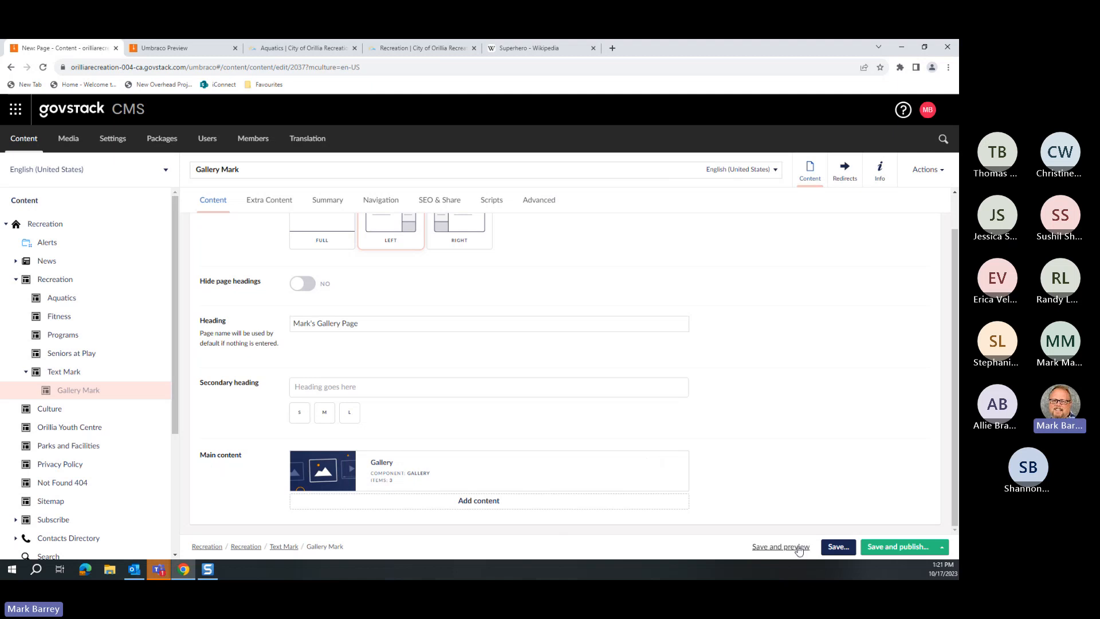
pyautogui.scroll(-5, 510, 379)
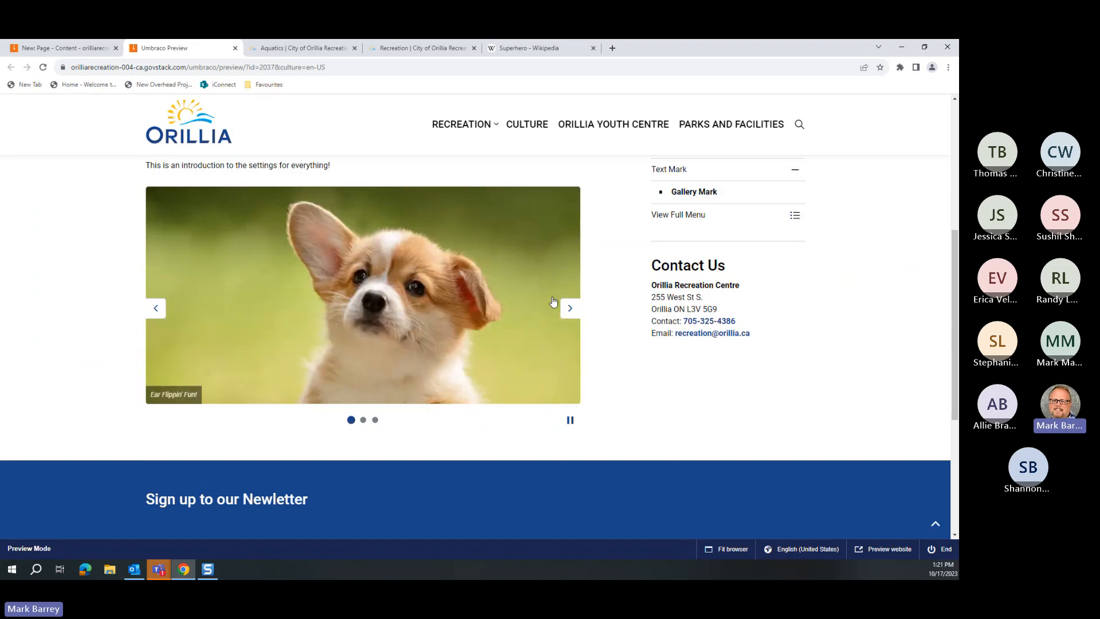
pyautogui.click(569, 310)
pyautogui.click(570, 311)
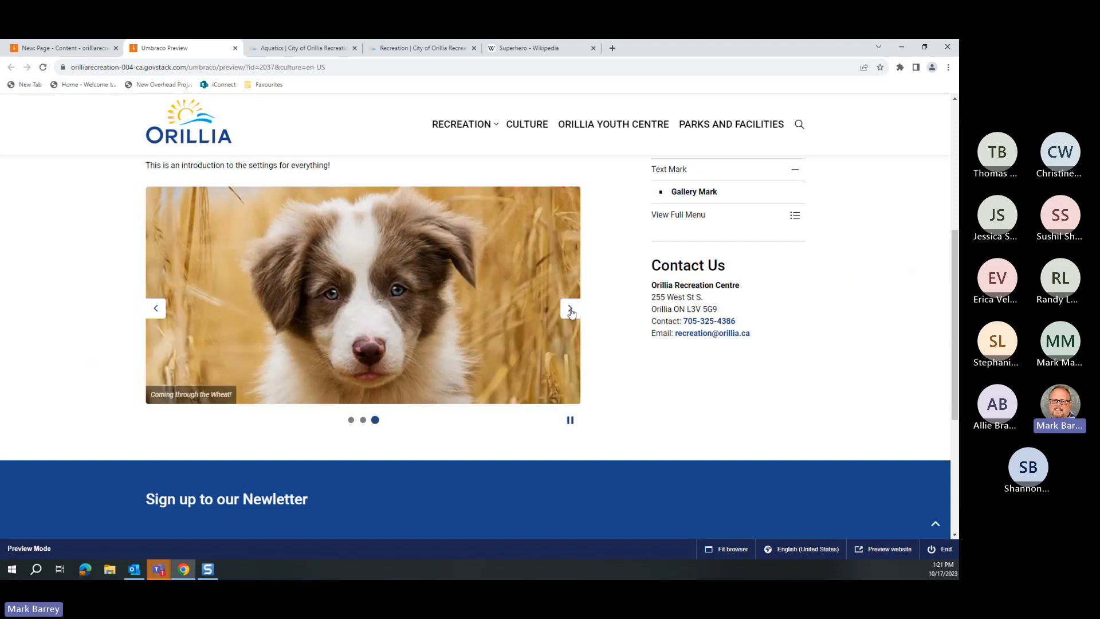
pyautogui.click(570, 311)
# Step: Test the previewed carousel's dot navigation, and pause and resume its automatic rotation
pyautogui.click(374, 420)
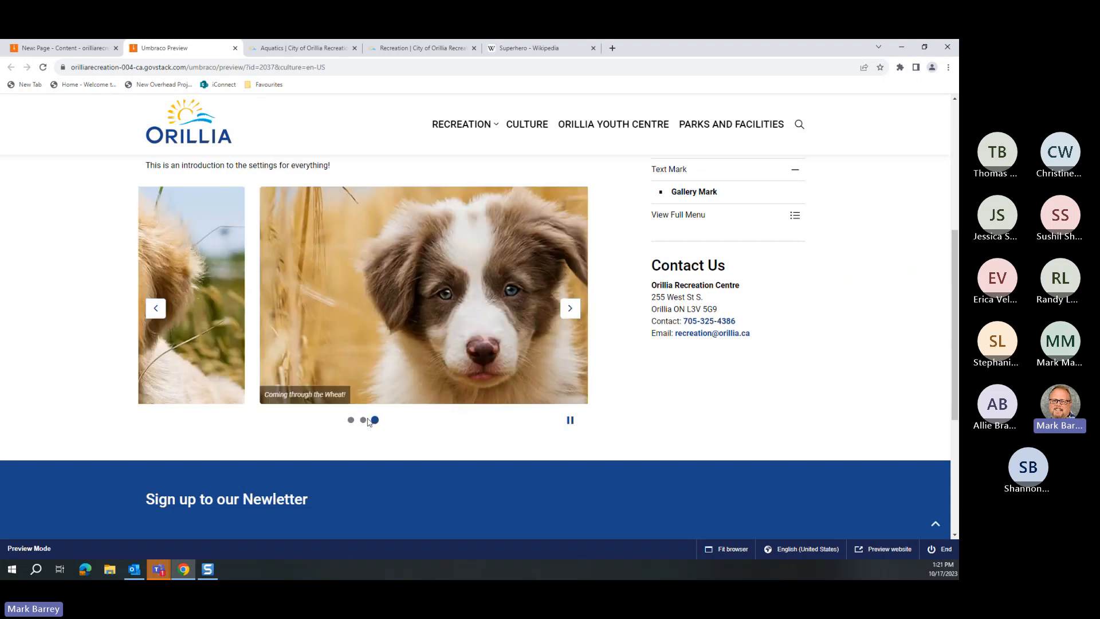
pyautogui.click(363, 421)
pyautogui.click(375, 423)
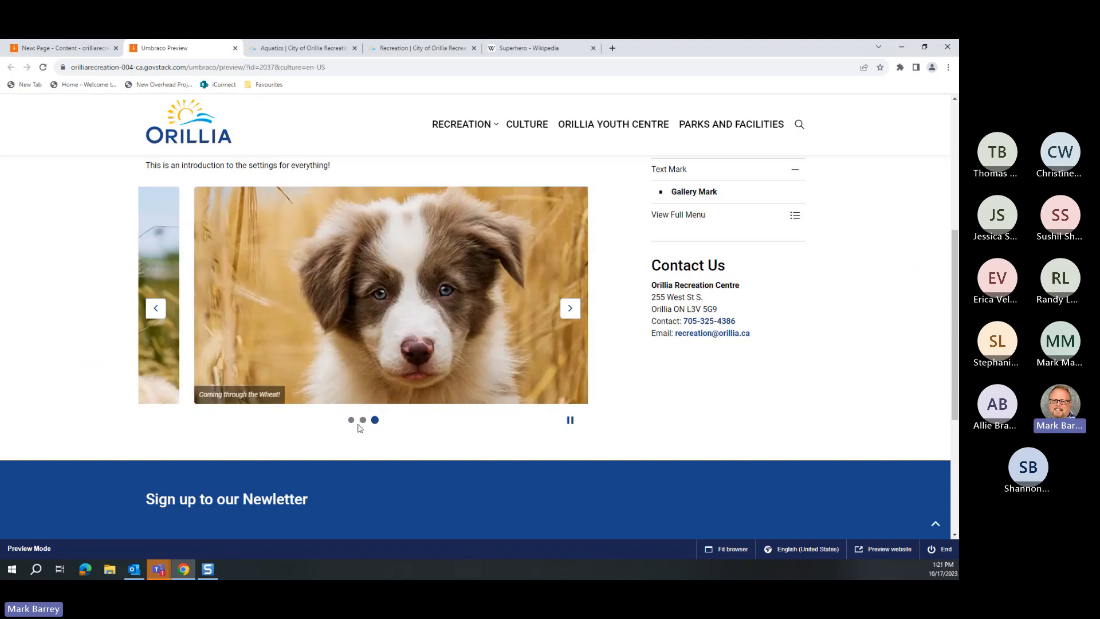
pyautogui.click(351, 421)
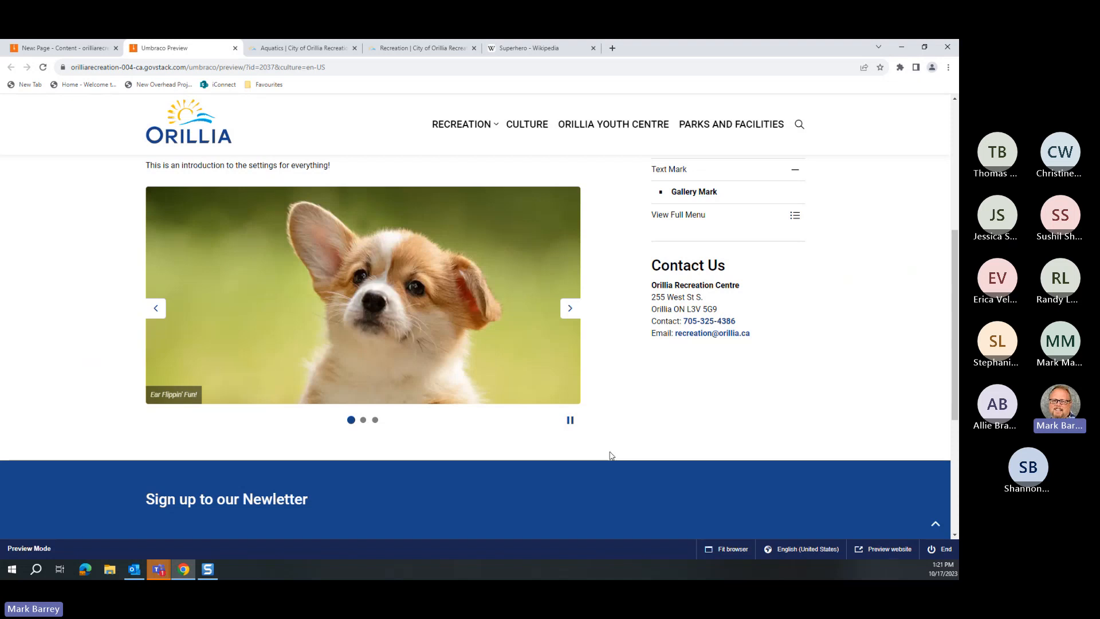
pyautogui.click(571, 420)
pyautogui.click(569, 424)
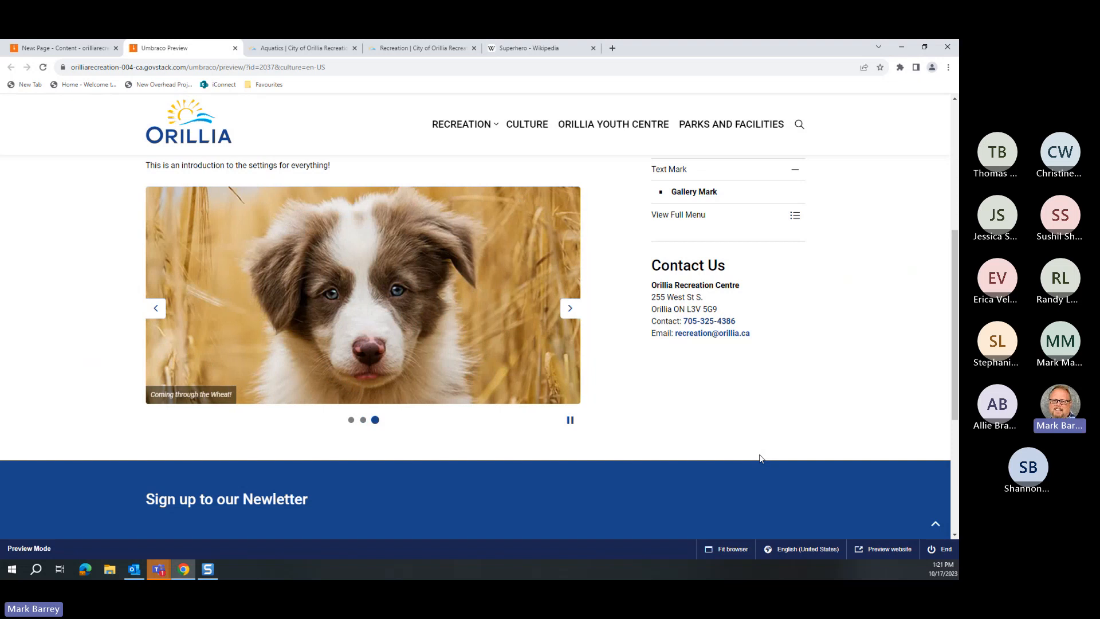
# Step: Set the Gallery carousel to 2 items per row, submit it, and save and preview the page
pyautogui.click(58, 51)
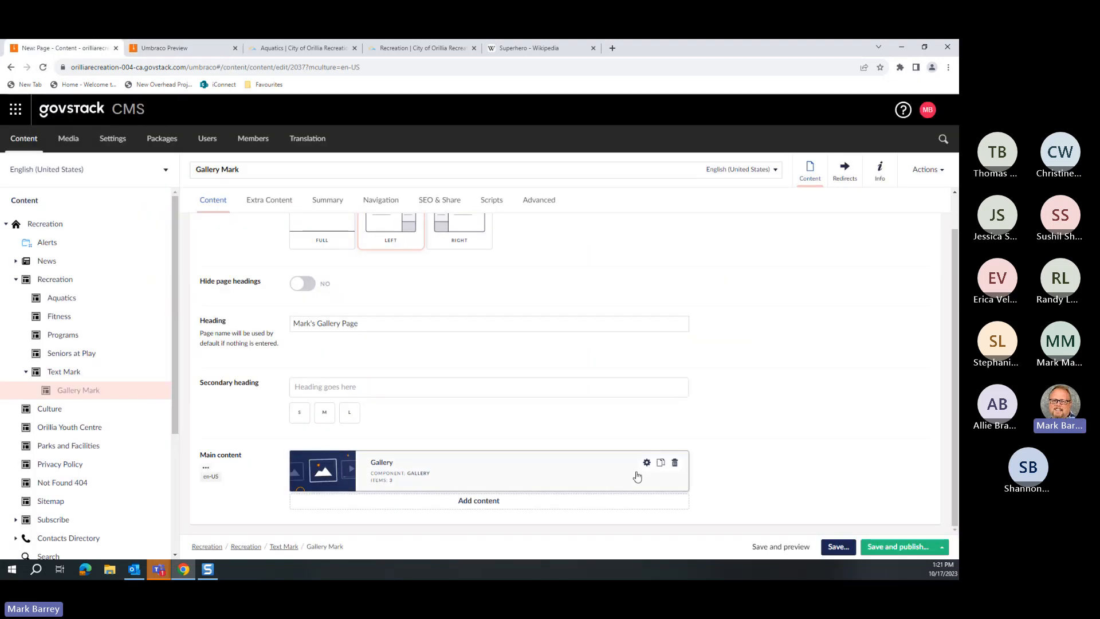
pyautogui.click(646, 462)
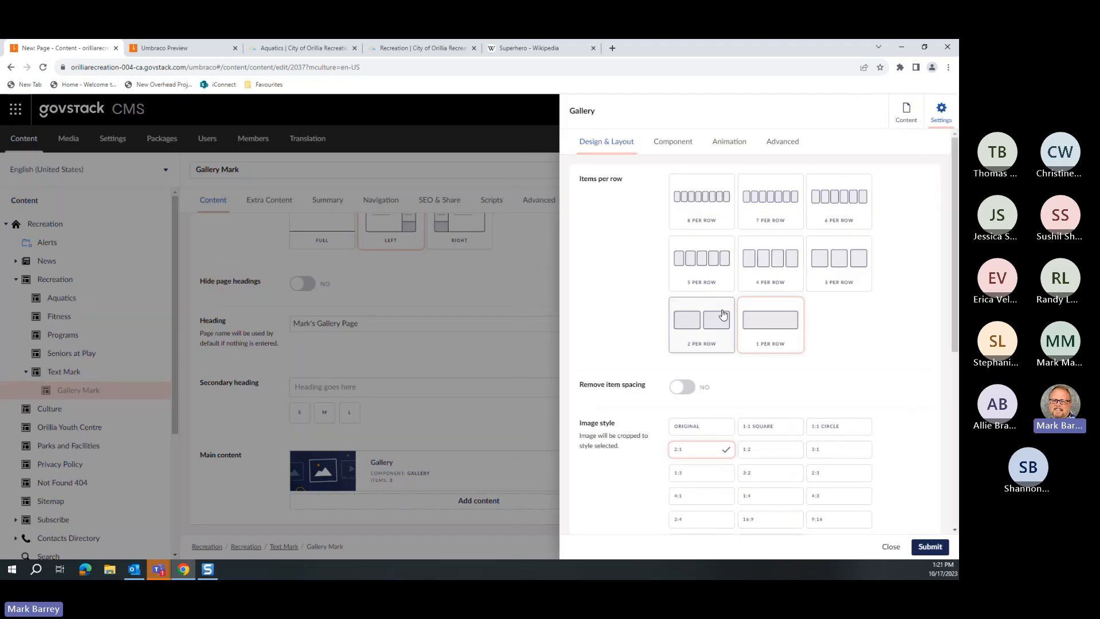
pyautogui.click(754, 353)
pyautogui.click(930, 546)
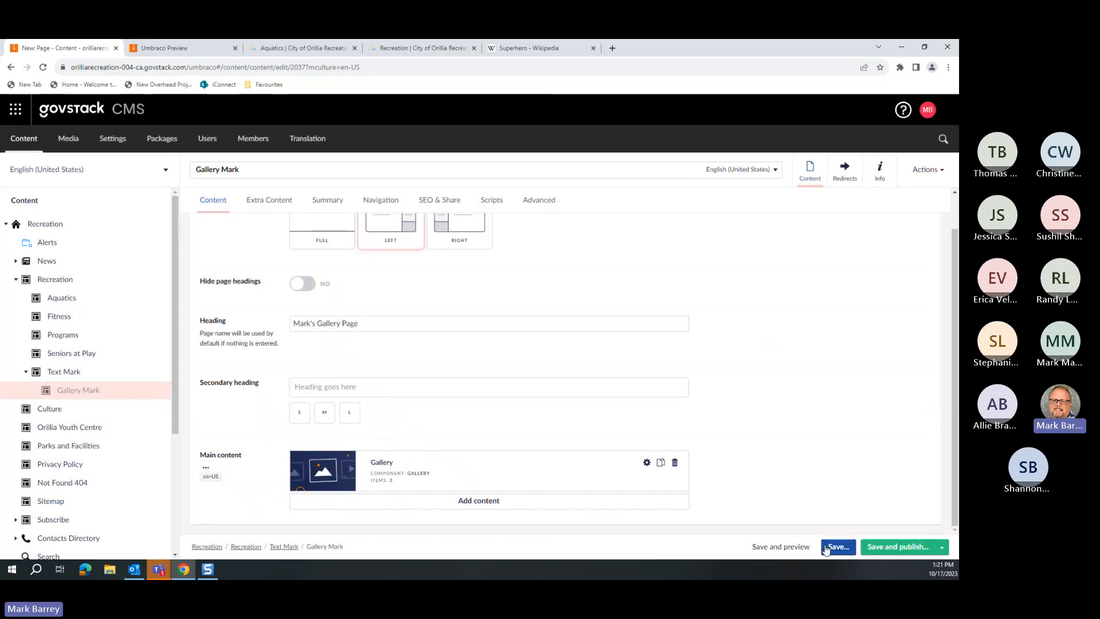
pyautogui.click(793, 548)
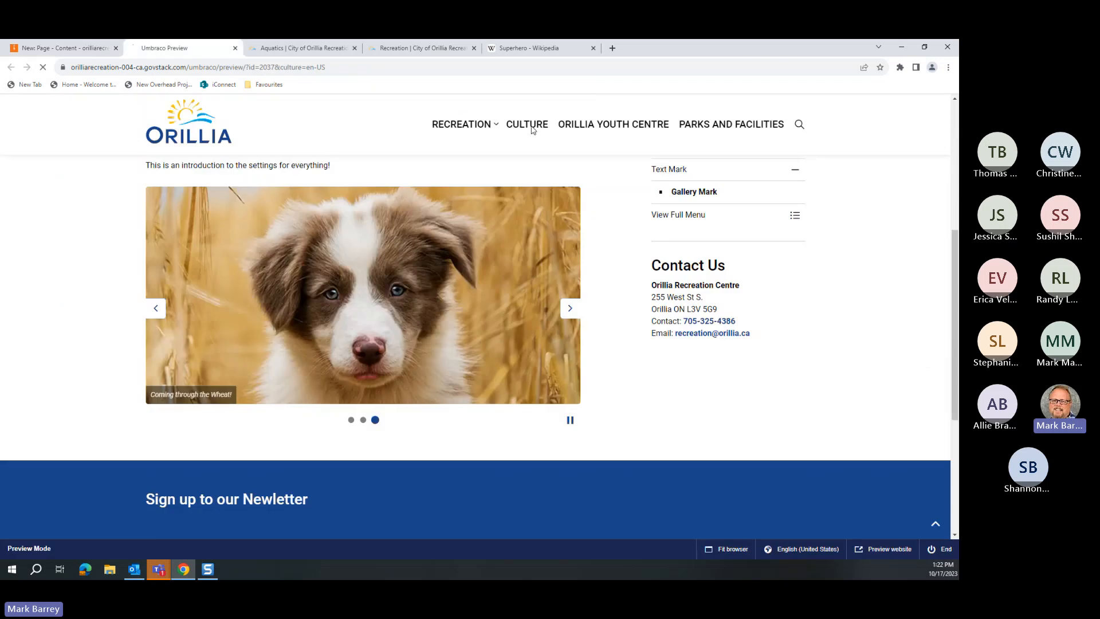
pyautogui.click(532, 142)
pyautogui.scroll(-3, 516, 258)
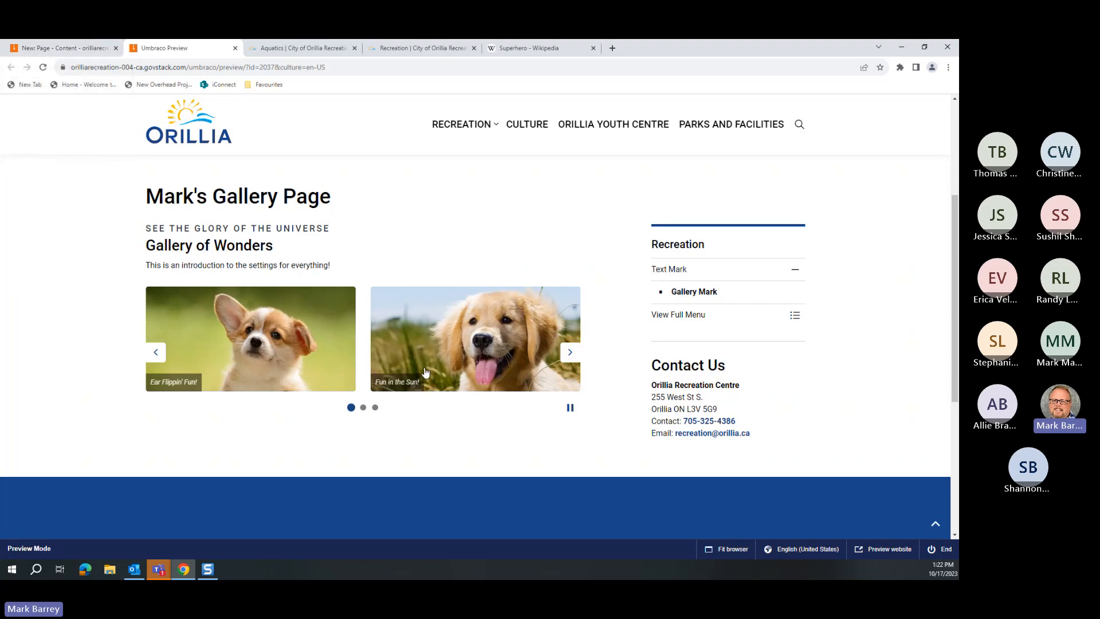
# Step: Turn off the carousel in the Gallery component's design and layout settings
pyautogui.click(63, 47)
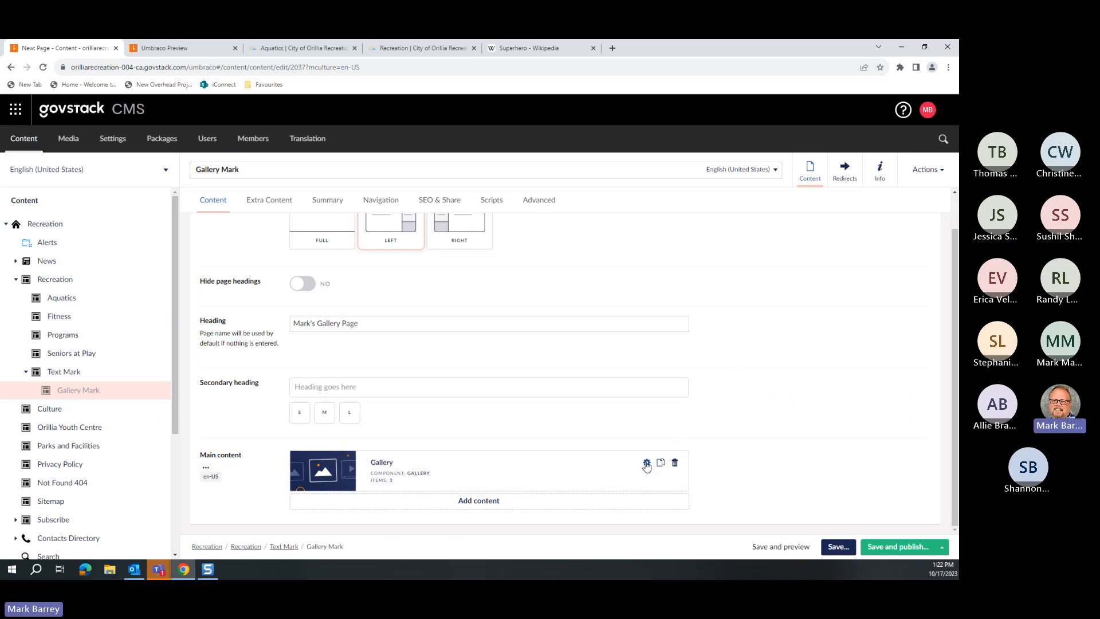
pyautogui.click(646, 463)
pyautogui.scroll(-5, 703, 418)
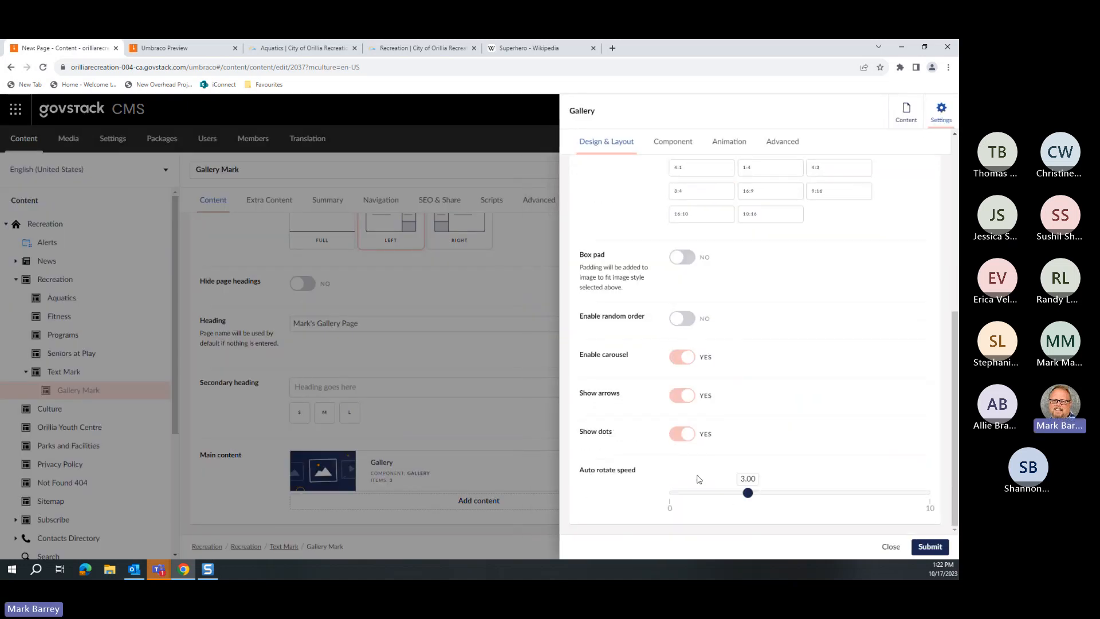
pyautogui.click(682, 357)
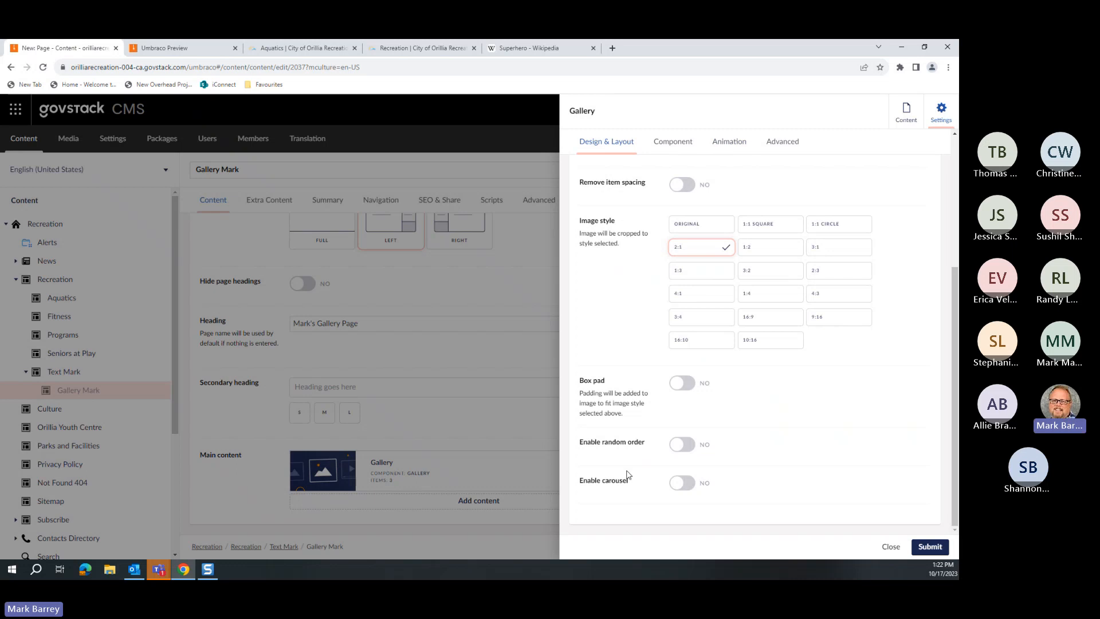
# Step: Leave the Gallery component's settings and discard the unsubmitted changes
pyautogui.click(687, 146)
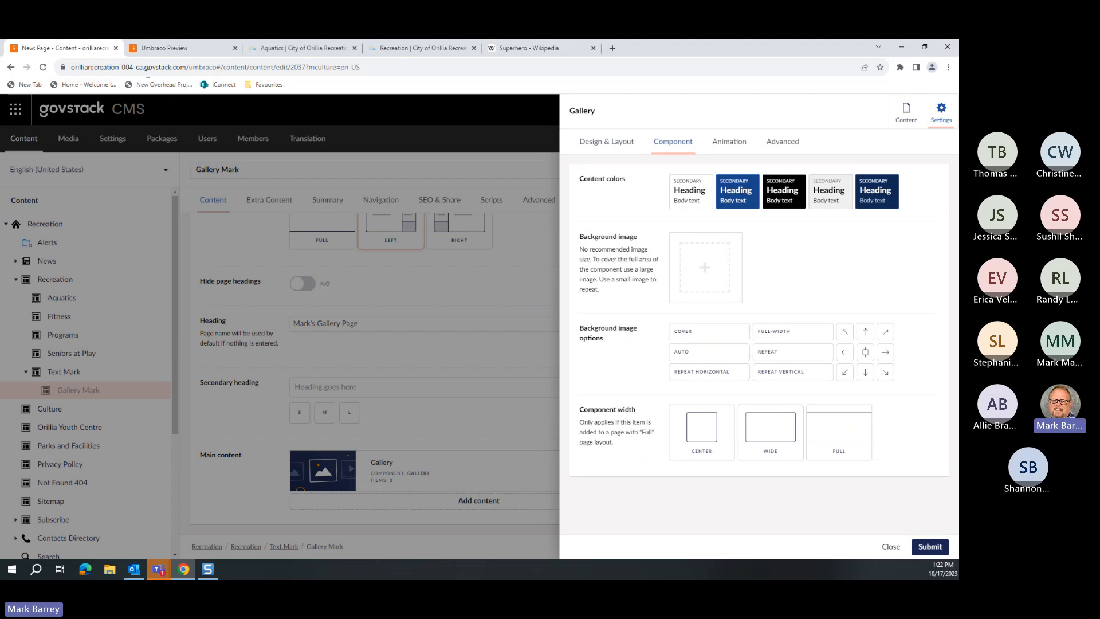
pyautogui.click(164, 49)
pyautogui.click(86, 48)
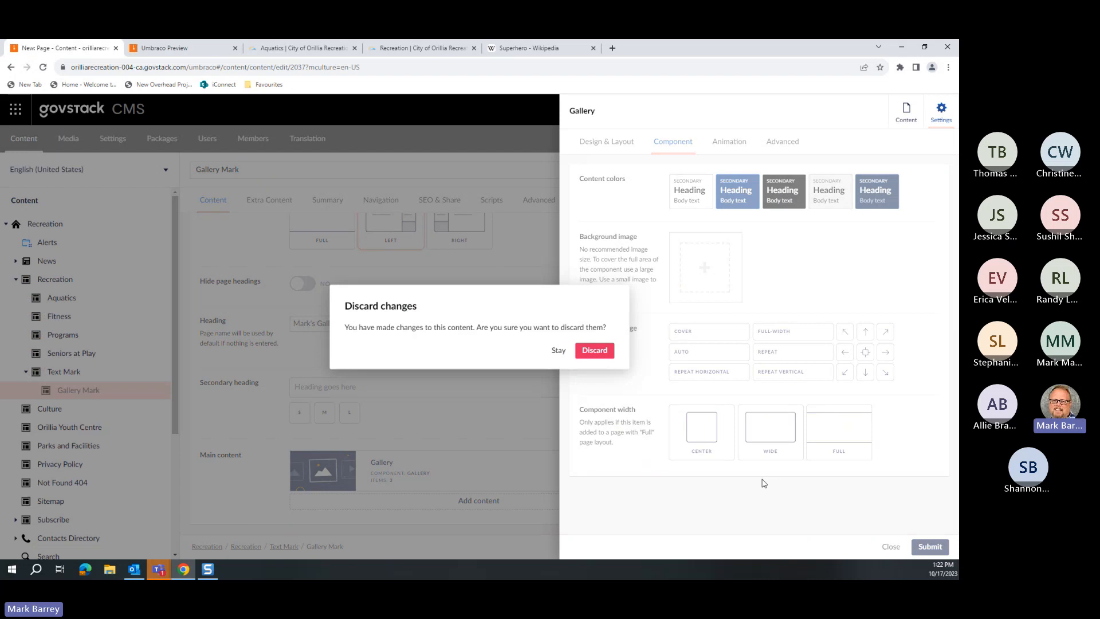
pyautogui.click(582, 350)
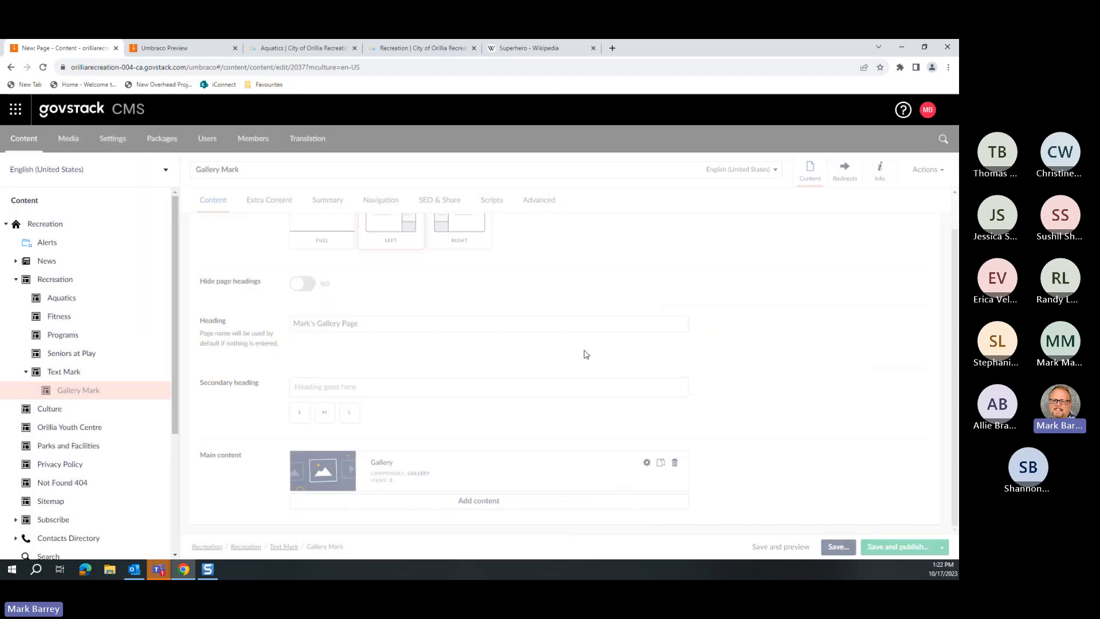
# Step: Reopen and submit the Gallery settings as they are, and save and preview the page to check the carousel
pyautogui.click(646, 462)
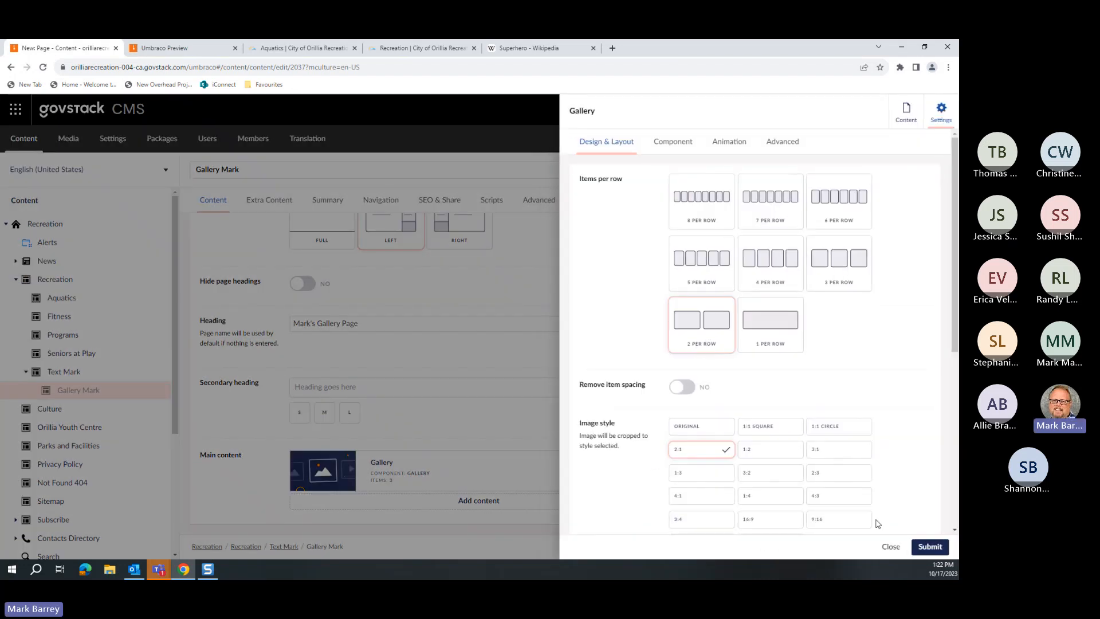
pyautogui.click(930, 546)
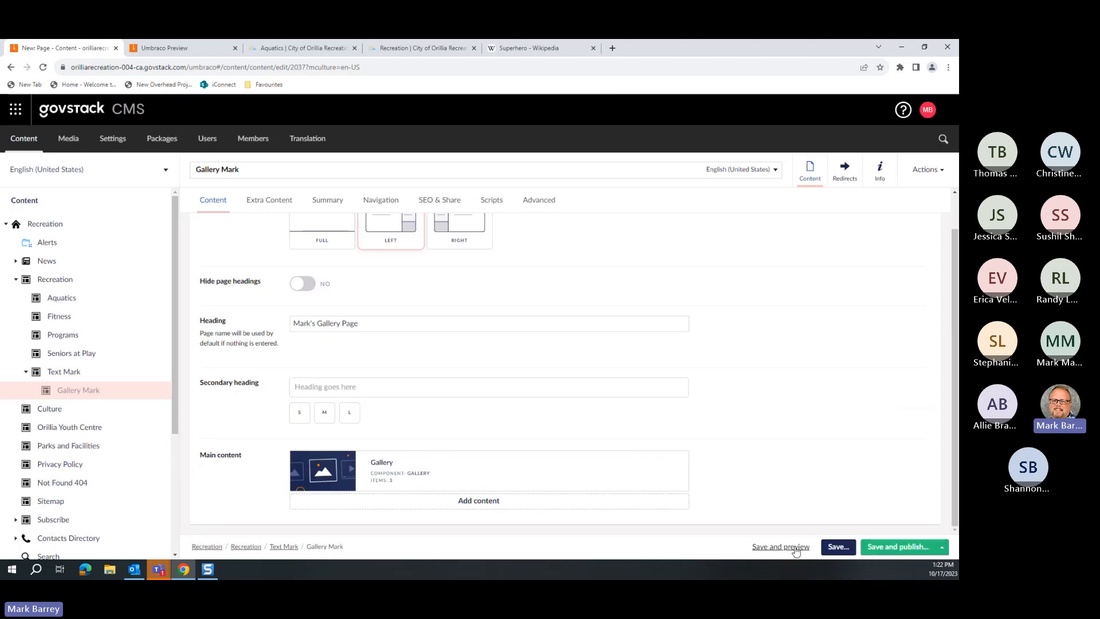
pyautogui.click(795, 548)
pyautogui.scroll(-2, 453, 401)
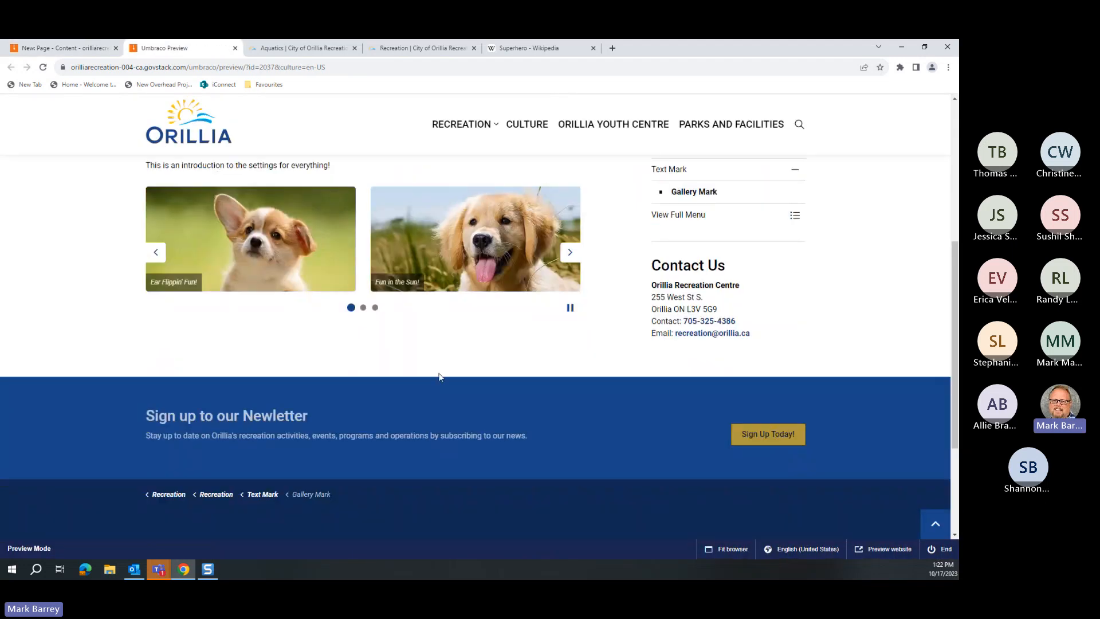
pyautogui.scroll(2, 440, 376)
# Step: Turn off the carousel in the Gallery settings, submit it, and save and preview the page
pyautogui.click(63, 49)
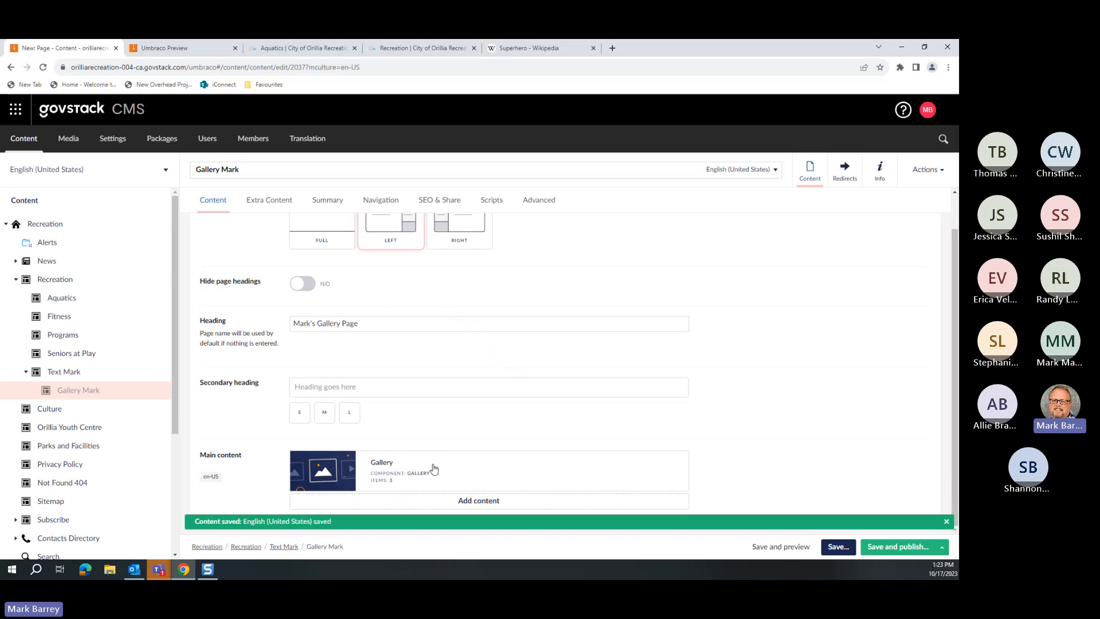
pyautogui.click(655, 471)
pyautogui.scroll(-5, 768, 388)
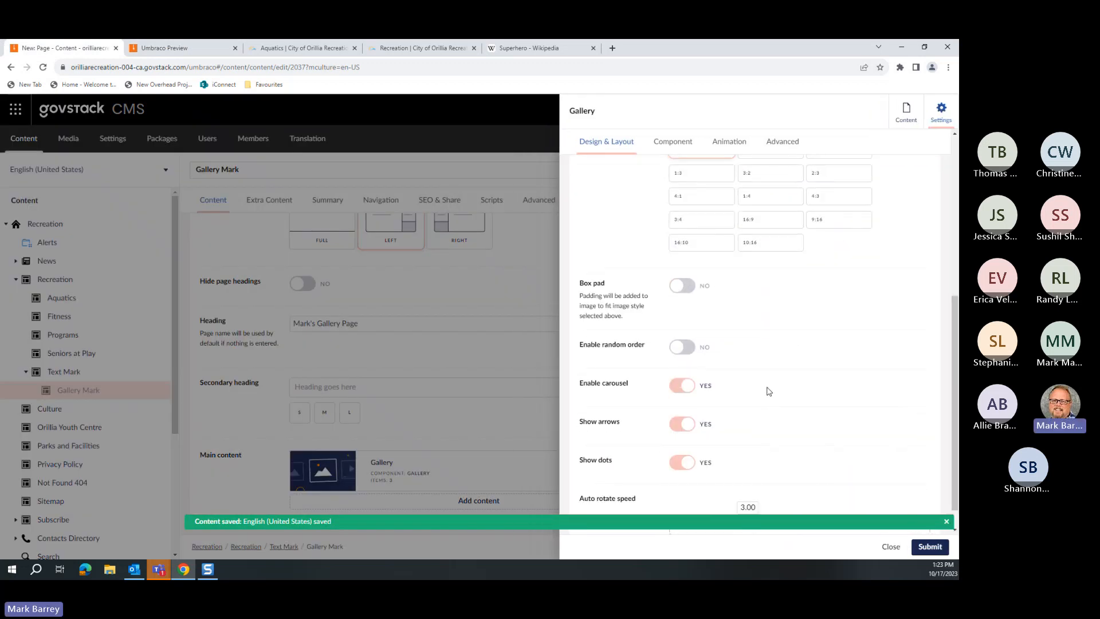
pyautogui.scroll(1, 744, 487)
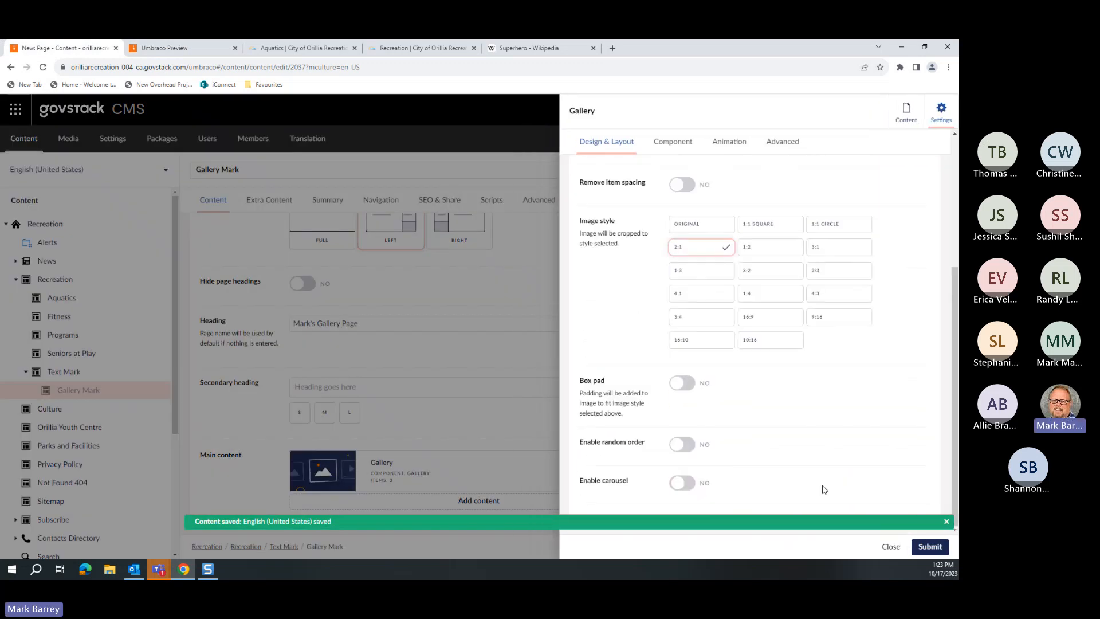
pyautogui.click(930, 546)
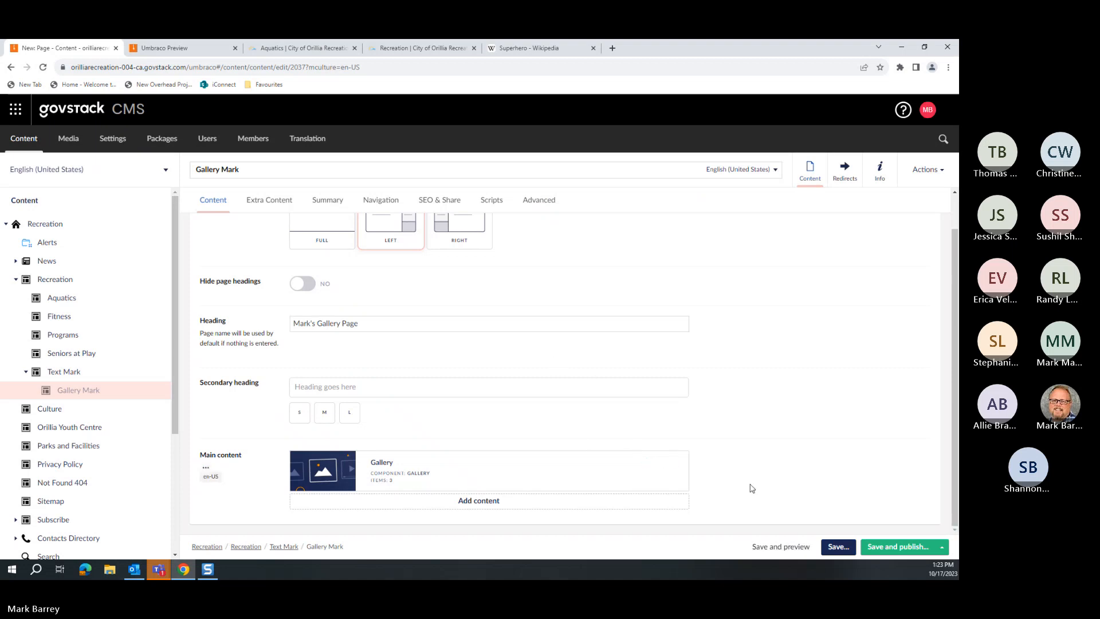
pyautogui.click(784, 546)
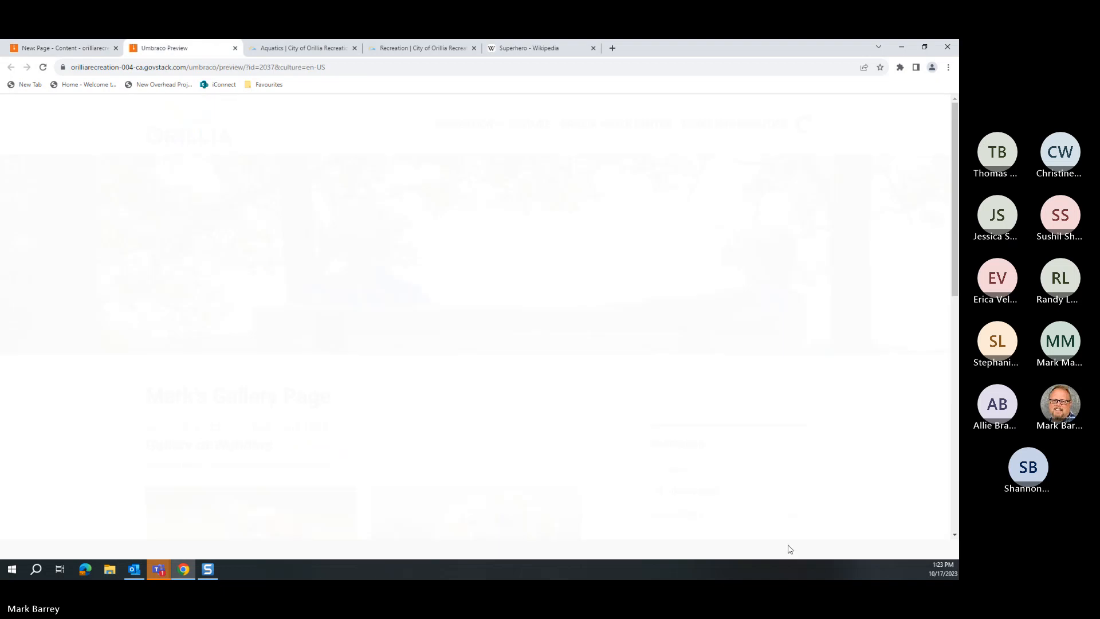
pyautogui.scroll(-4, 351, 389)
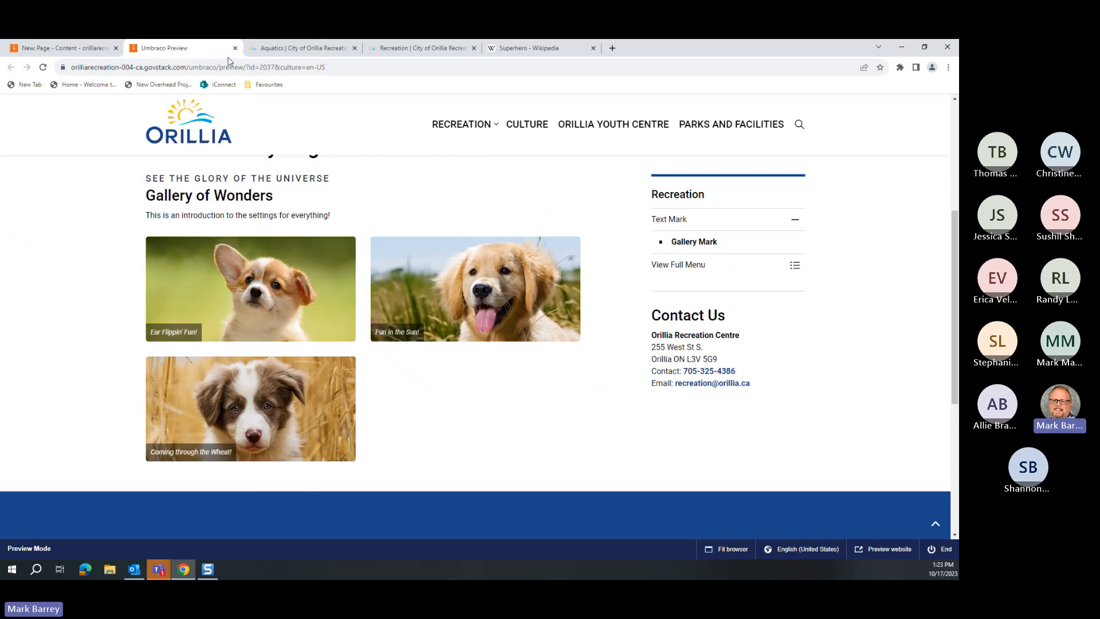
# Step: Apply the medium blue content color to the Gallery component, and save and preview the page with the preview reloaded
pyautogui.click(68, 51)
pyautogui.moveTo(640, 481)
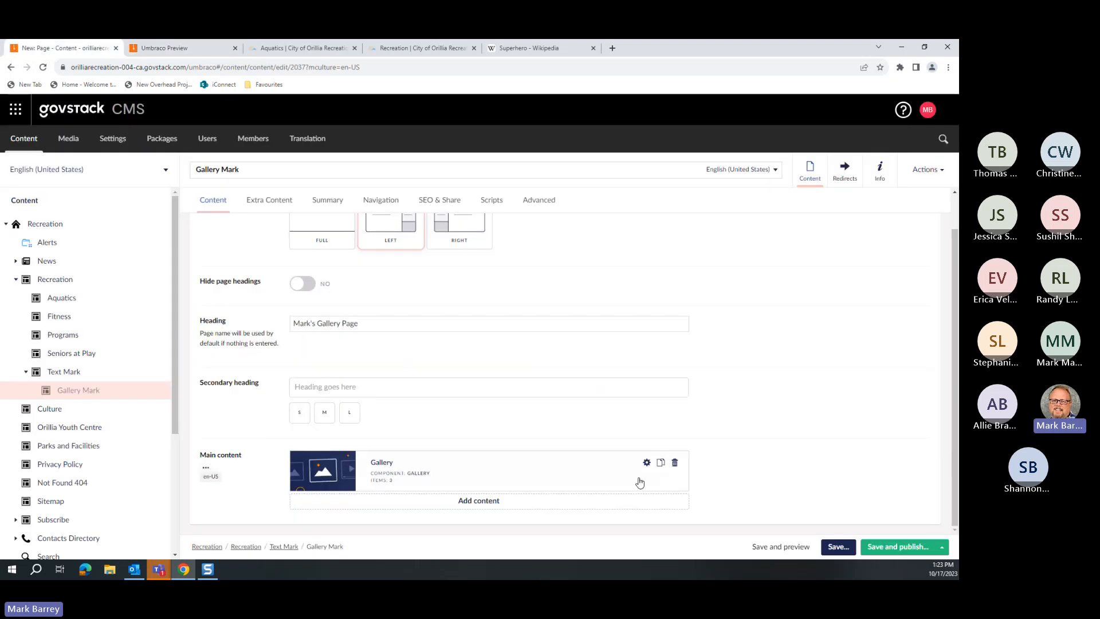
pyautogui.click(647, 463)
pyautogui.click(673, 141)
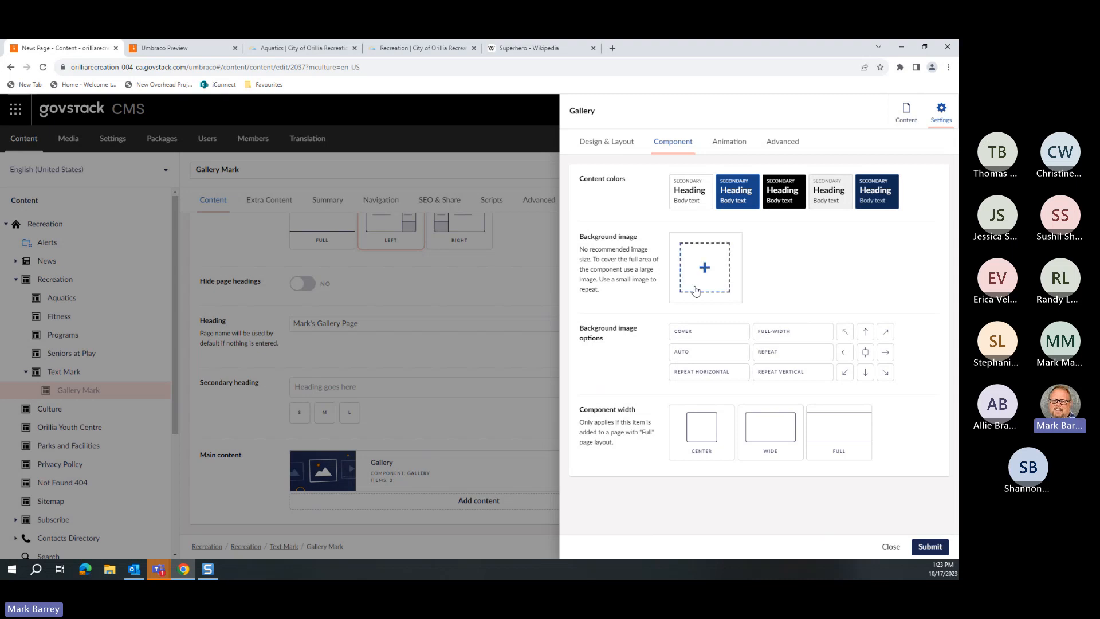
pyautogui.click(738, 191)
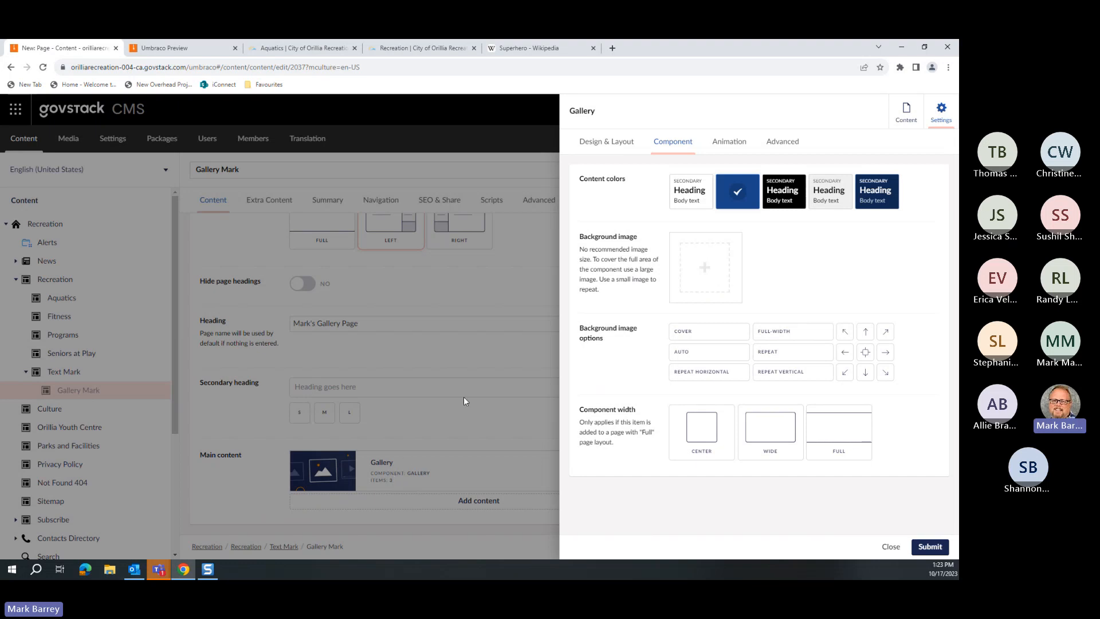
pyautogui.click(929, 546)
pyautogui.click(800, 550)
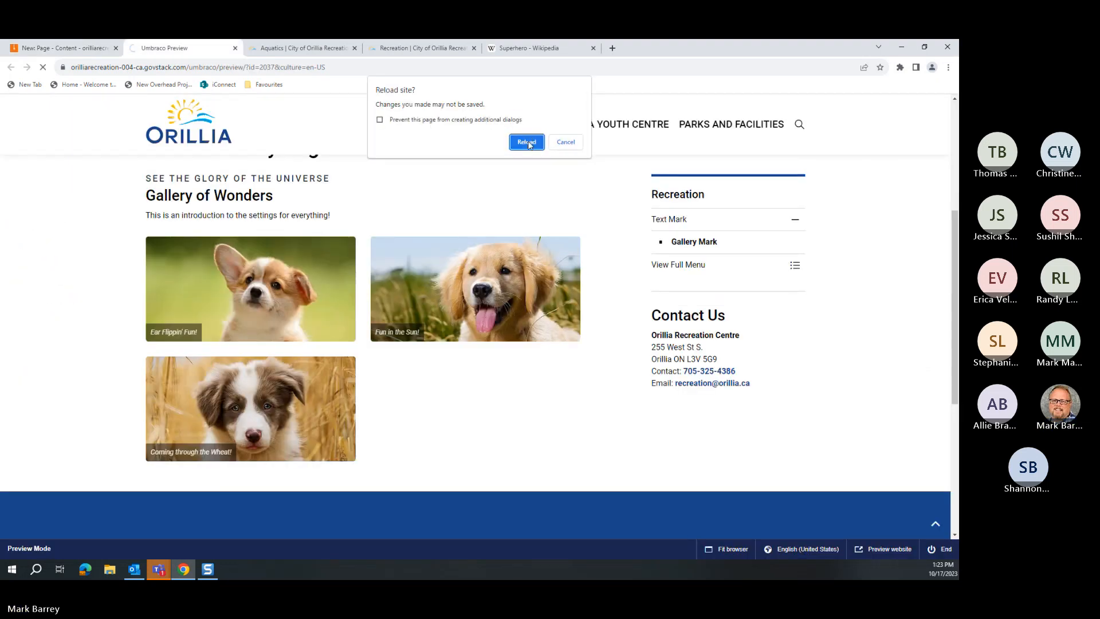
pyautogui.click(526, 141)
pyautogui.scroll(-1, 619, 370)
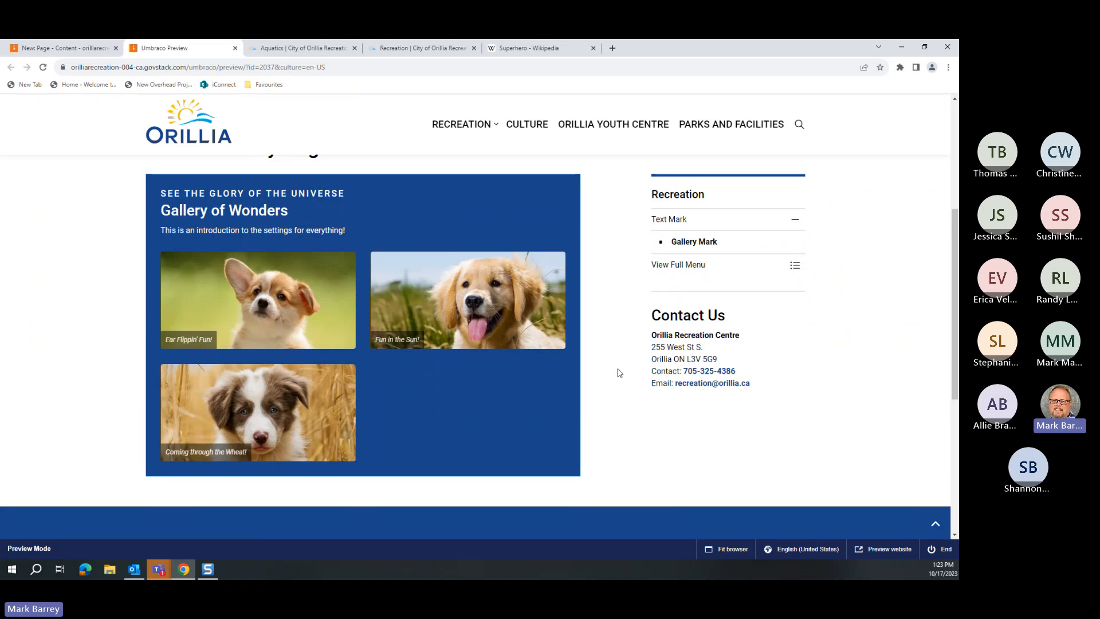
# Step: Change the Gallery component's content color to dark navy blue, and save and preview the page
pyautogui.click(49, 48)
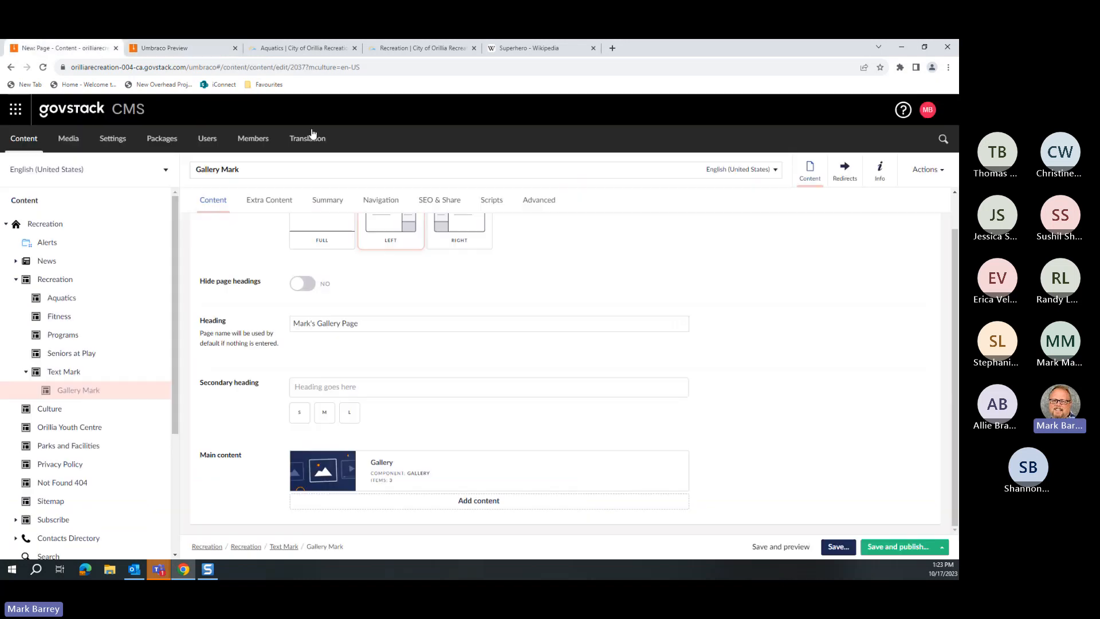
pyautogui.click(644, 465)
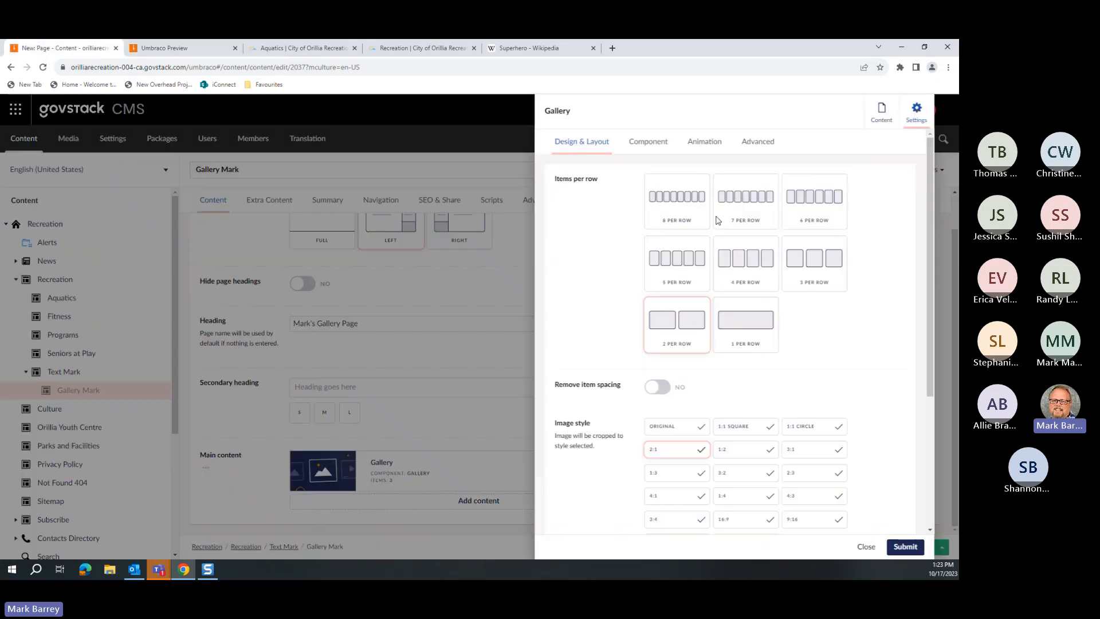
pyautogui.click(687, 144)
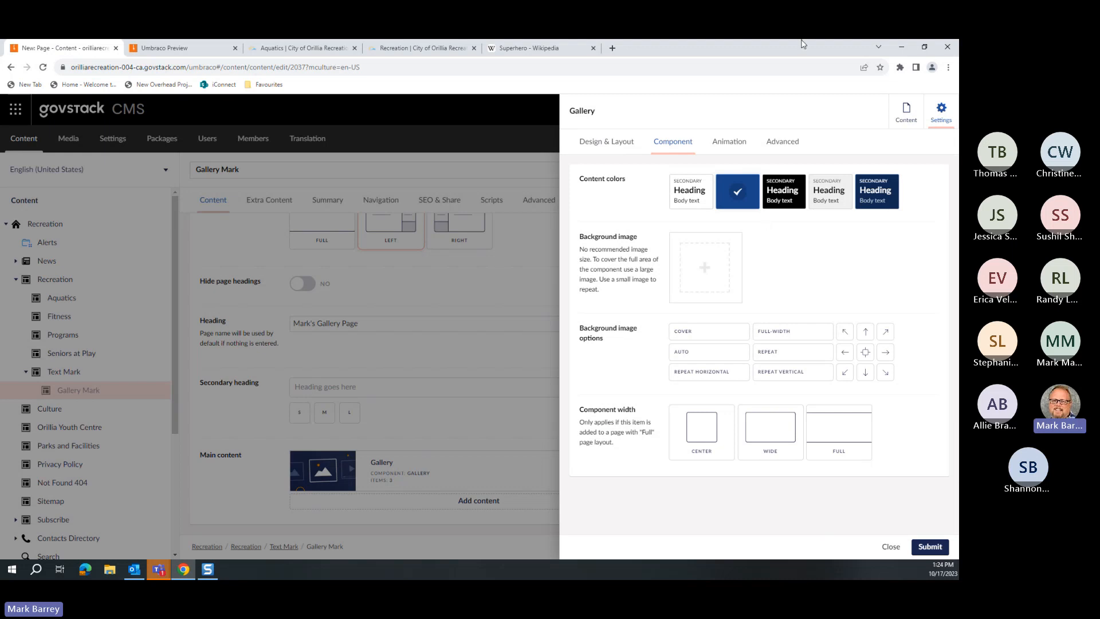
pyautogui.click(875, 200)
pyautogui.click(930, 546)
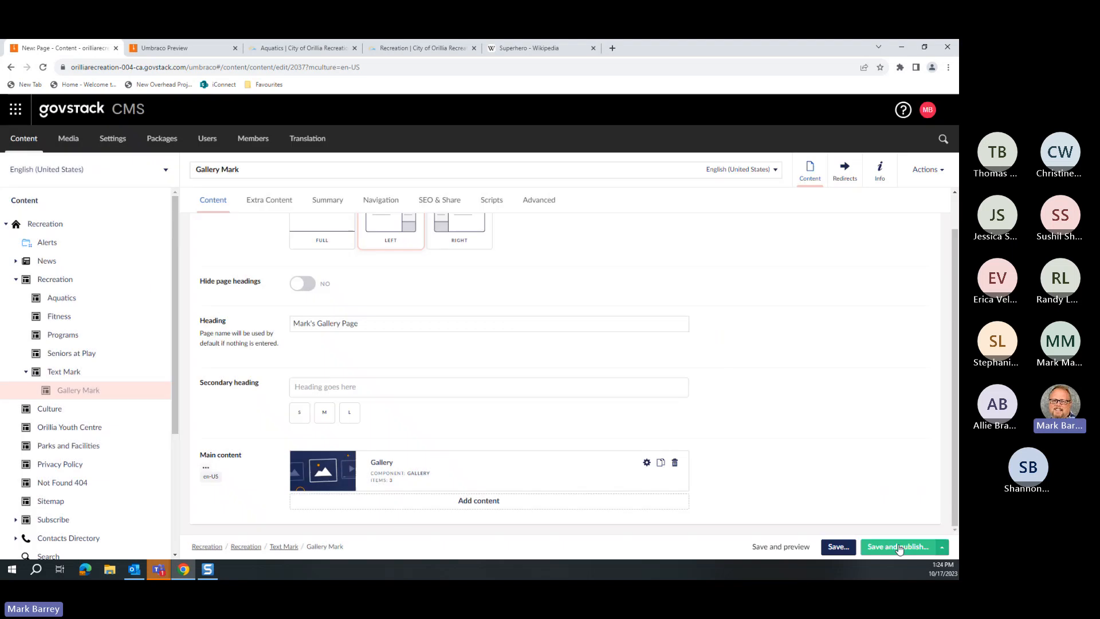
pyautogui.click(782, 547)
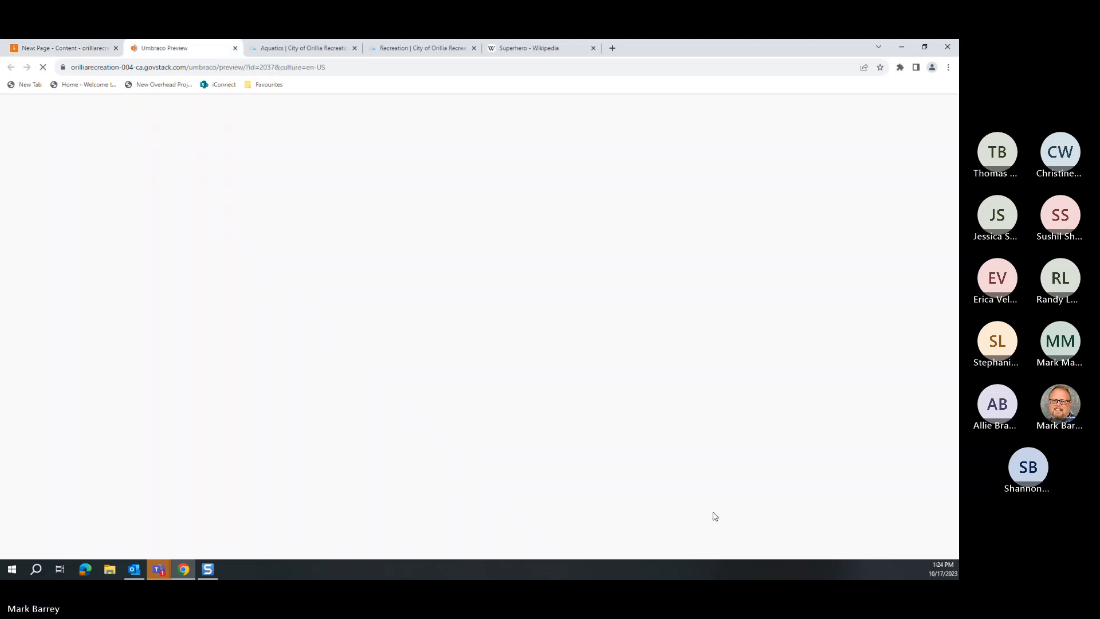
pyautogui.scroll(-4, 627, 464)
pyautogui.scroll(-1, 628, 465)
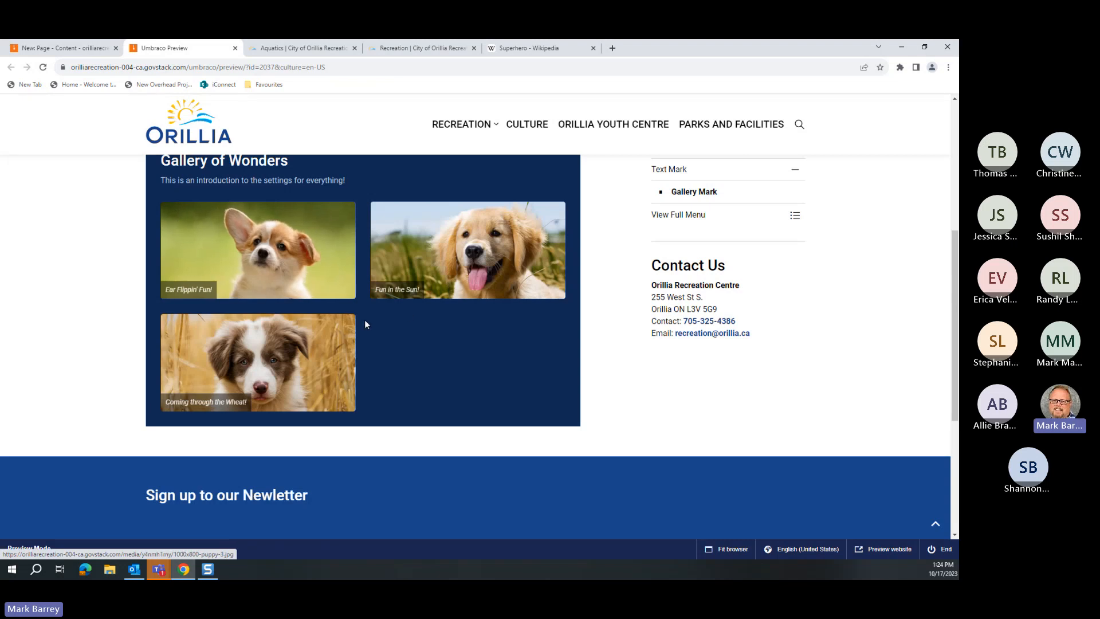
pyautogui.scroll(2, 367, 319)
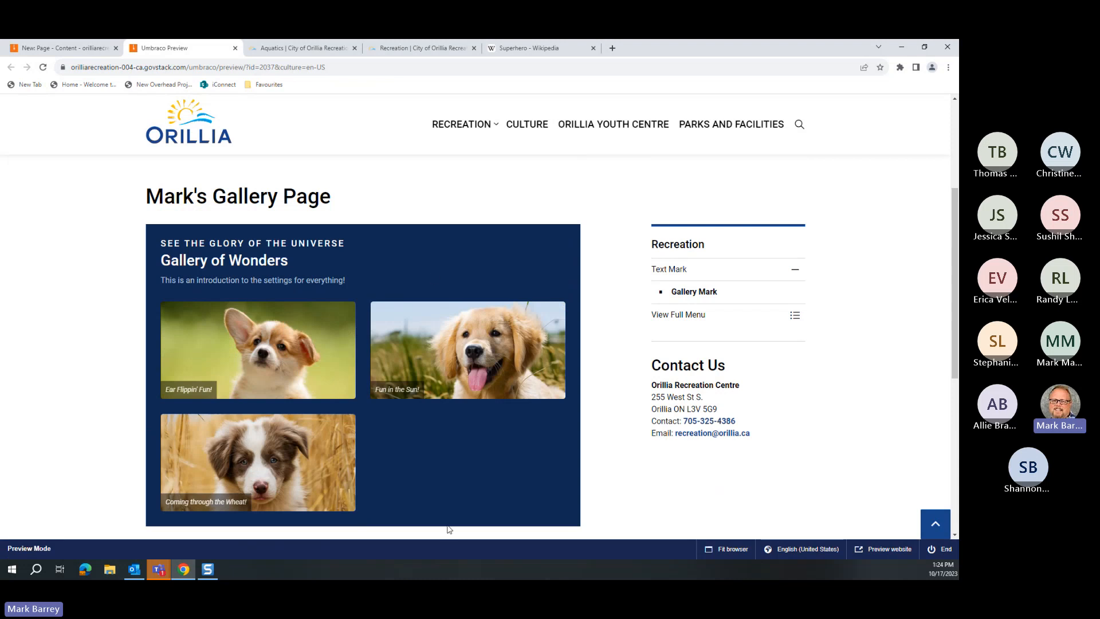
# Step: Clear the Gallery's content color, set the 2000X1300 baby gorilla picture as its background image, and save and preview the page
pyautogui.click(55, 50)
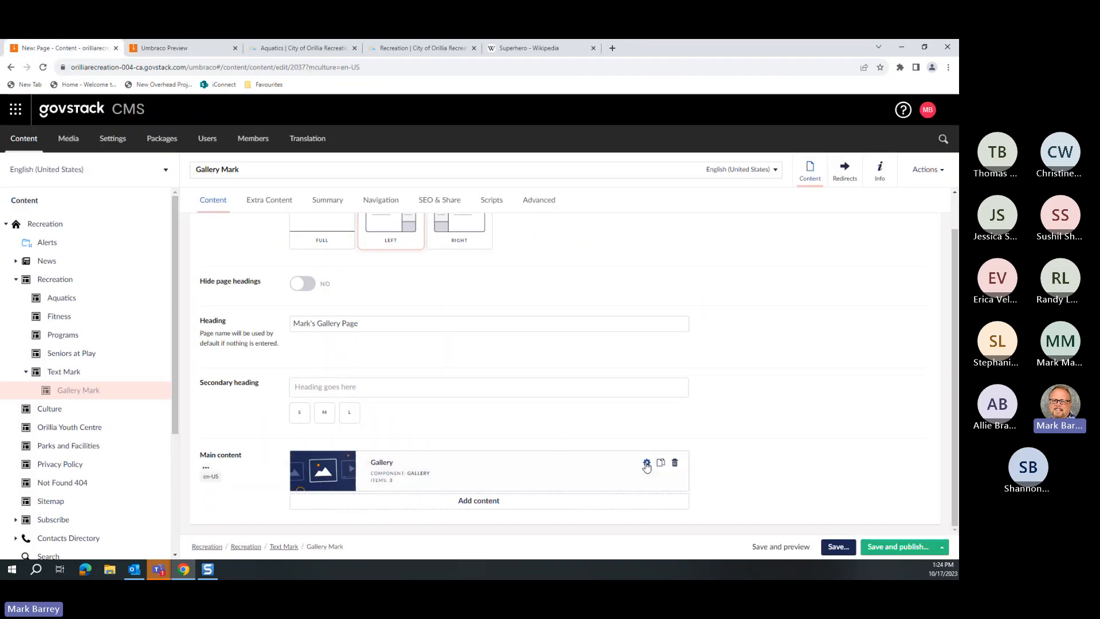
pyautogui.click(647, 463)
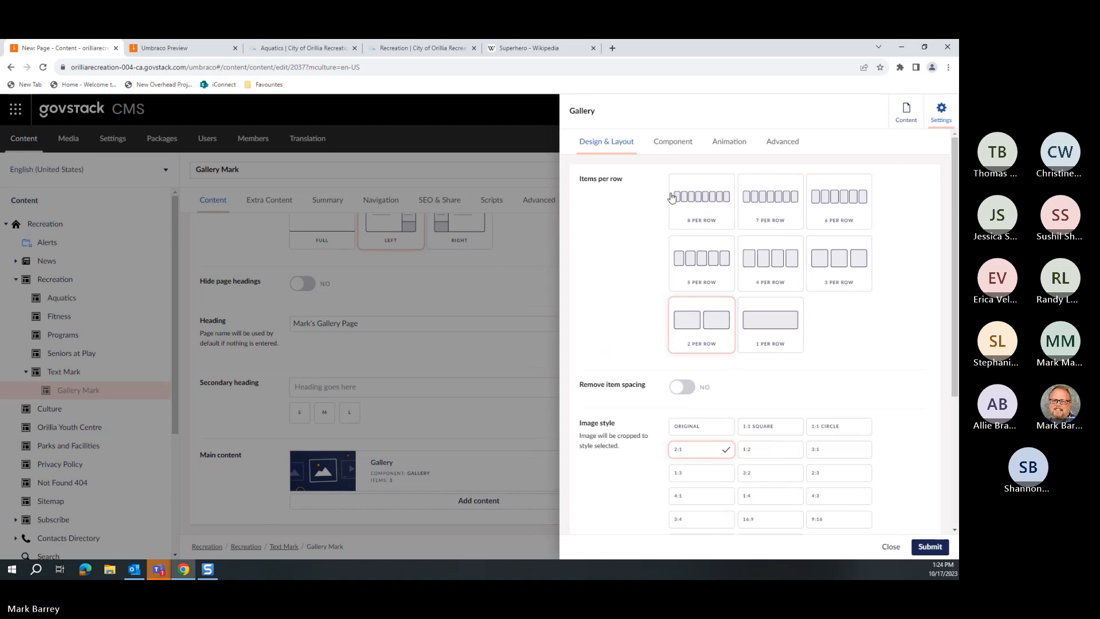
pyautogui.click(672, 142)
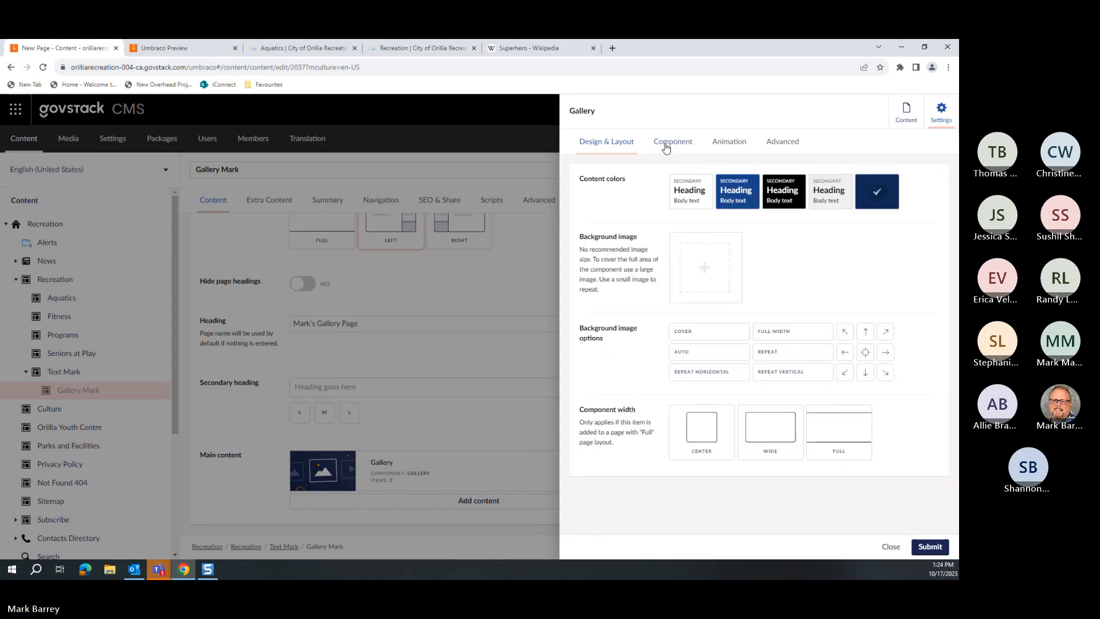
pyautogui.click(705, 266)
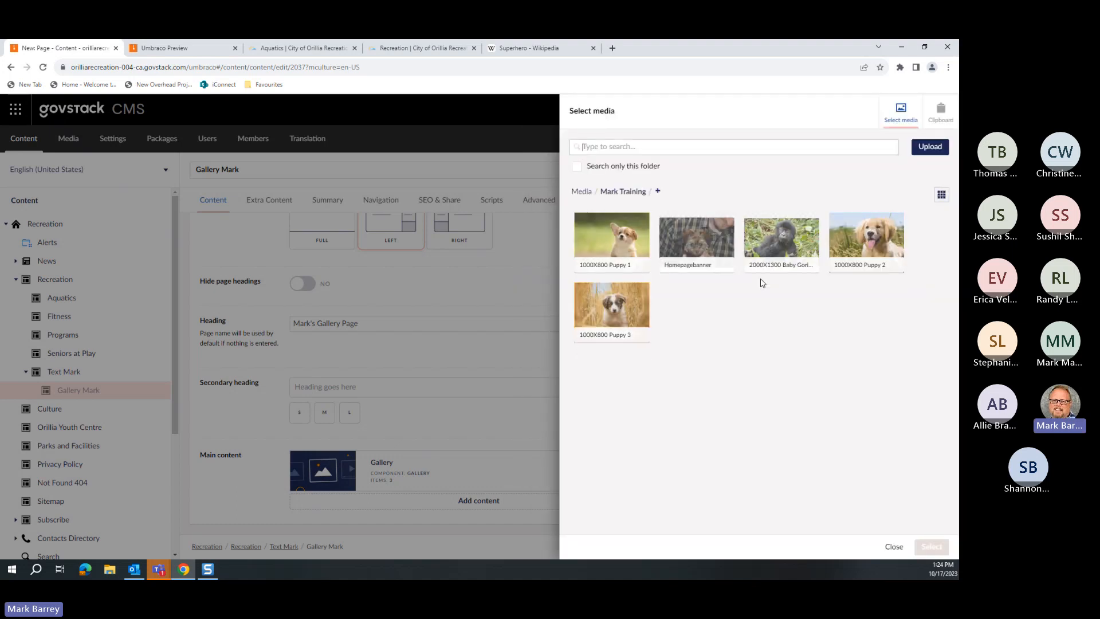
pyautogui.click(781, 259)
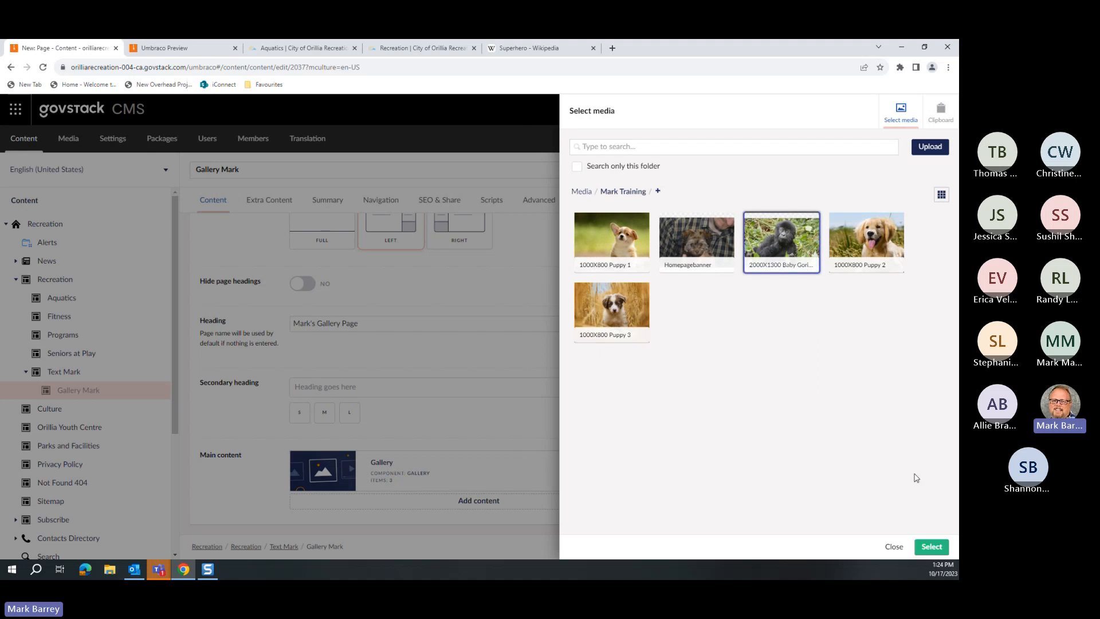
pyautogui.click(931, 546)
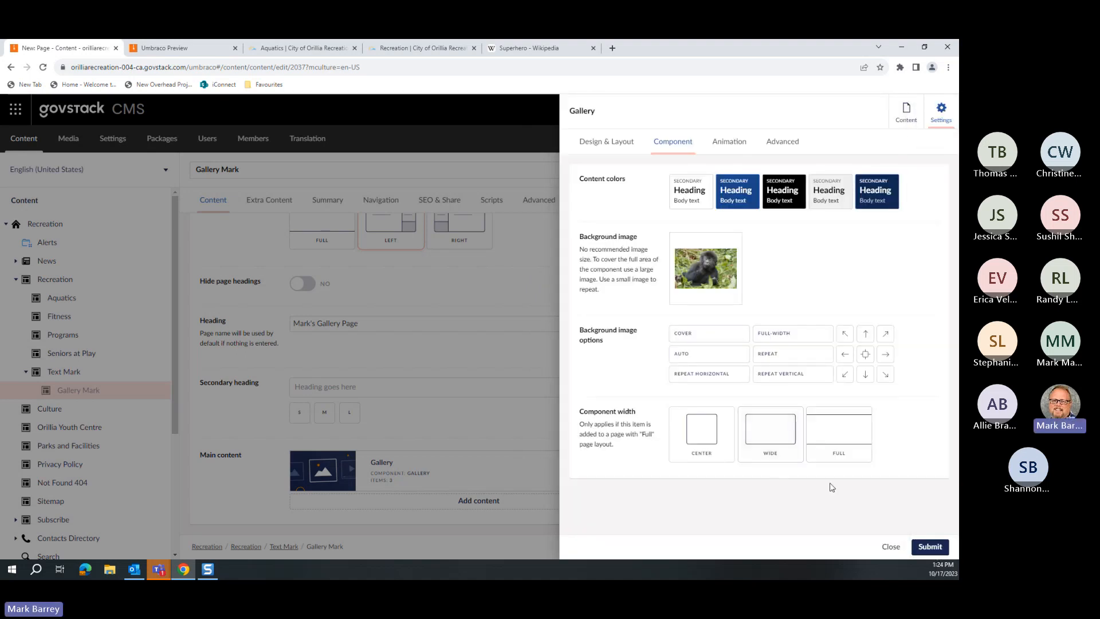
pyautogui.click(930, 546)
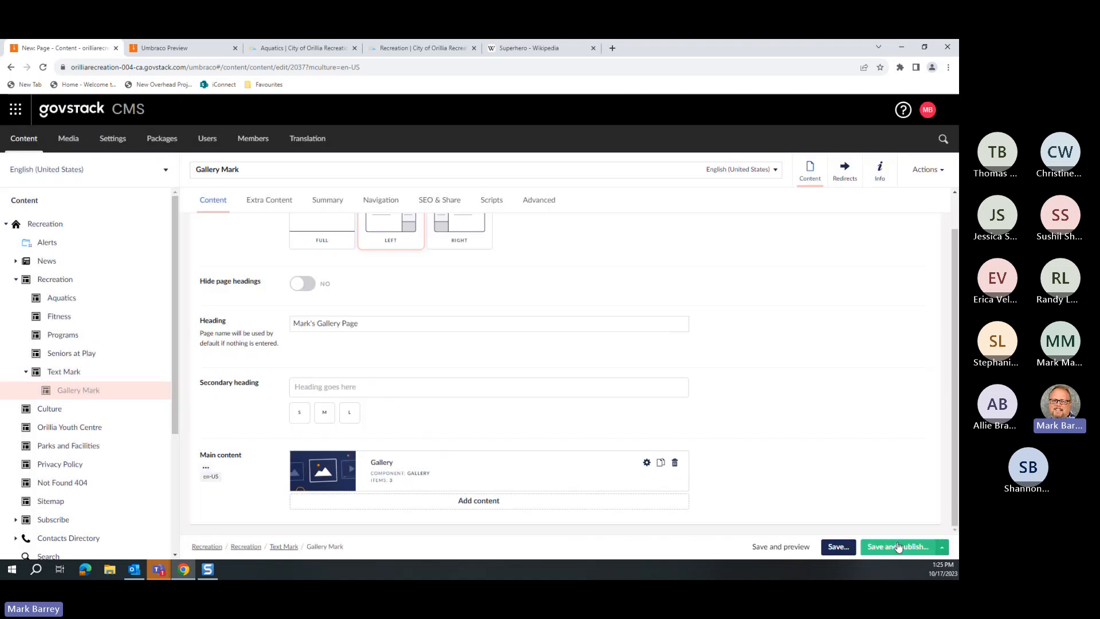
pyautogui.click(798, 547)
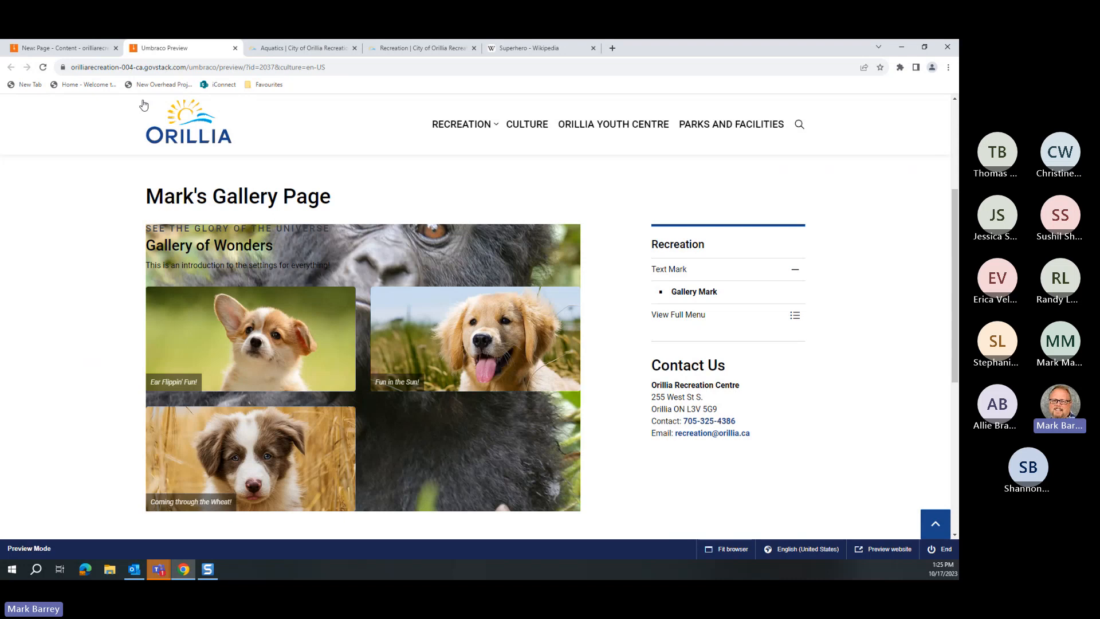
# Step: Apply the black content color to the Gallery component, then save and preview the page to check the text over the background image
pyautogui.click(48, 53)
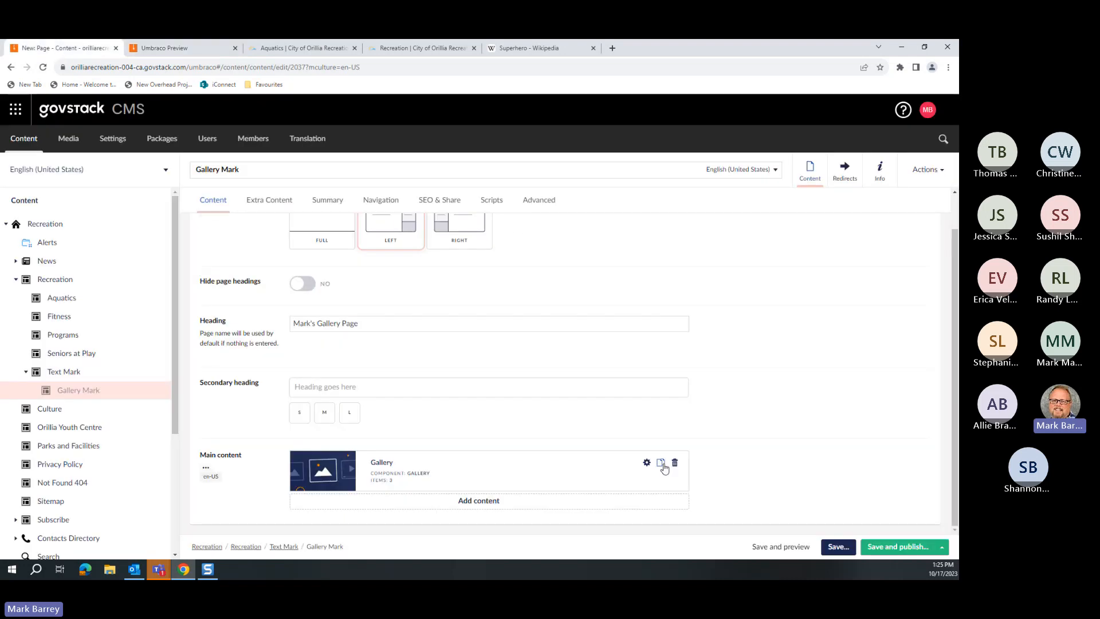
pyautogui.click(647, 463)
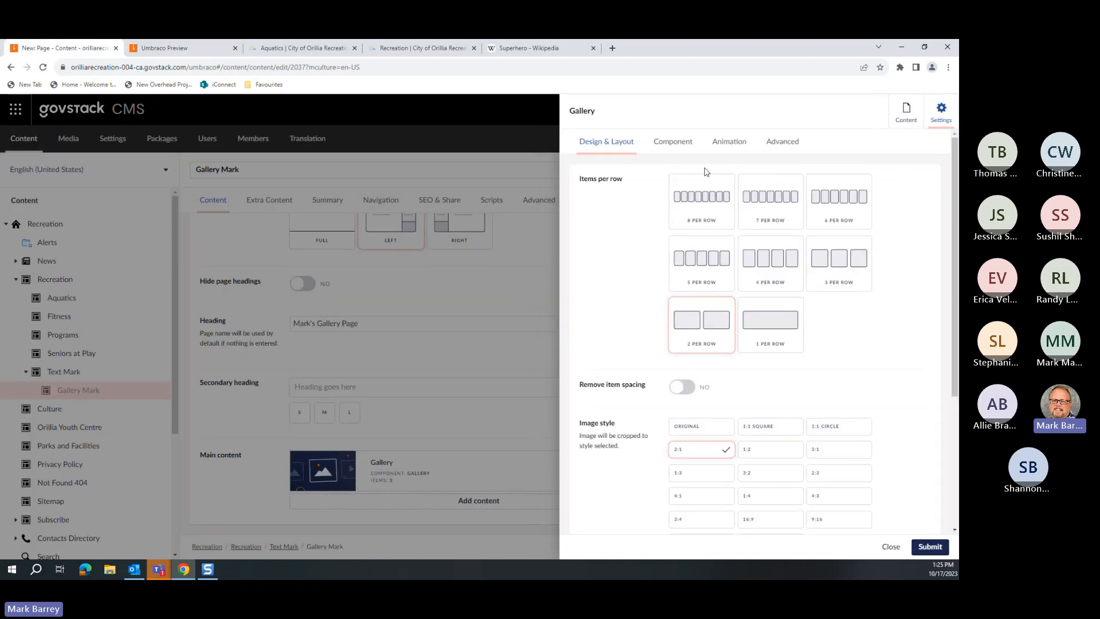
pyautogui.click(673, 141)
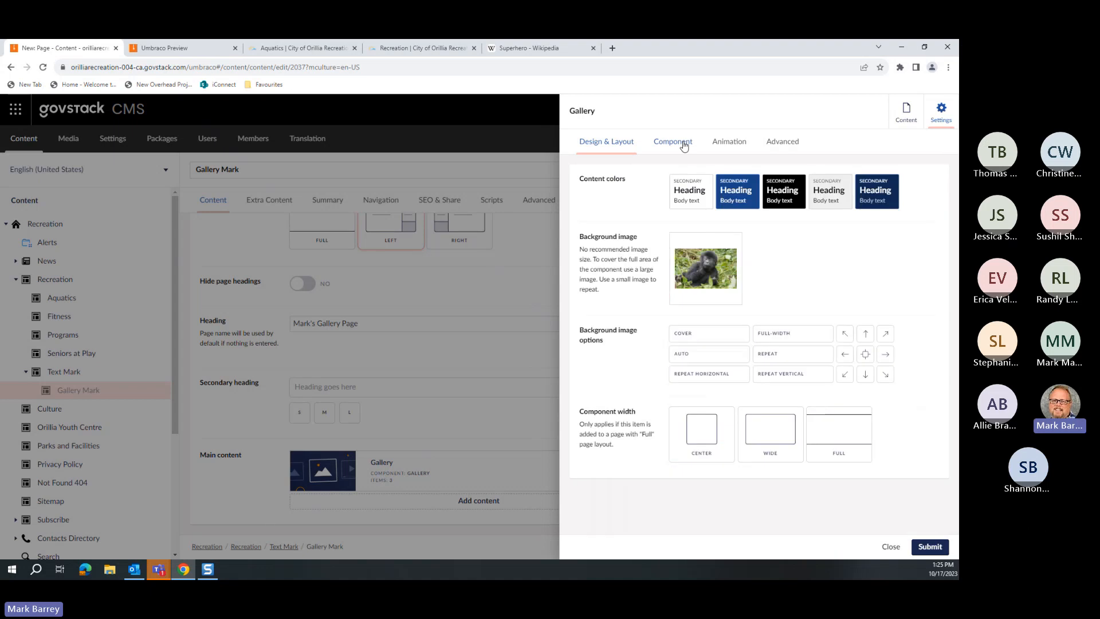
pyautogui.click(738, 195)
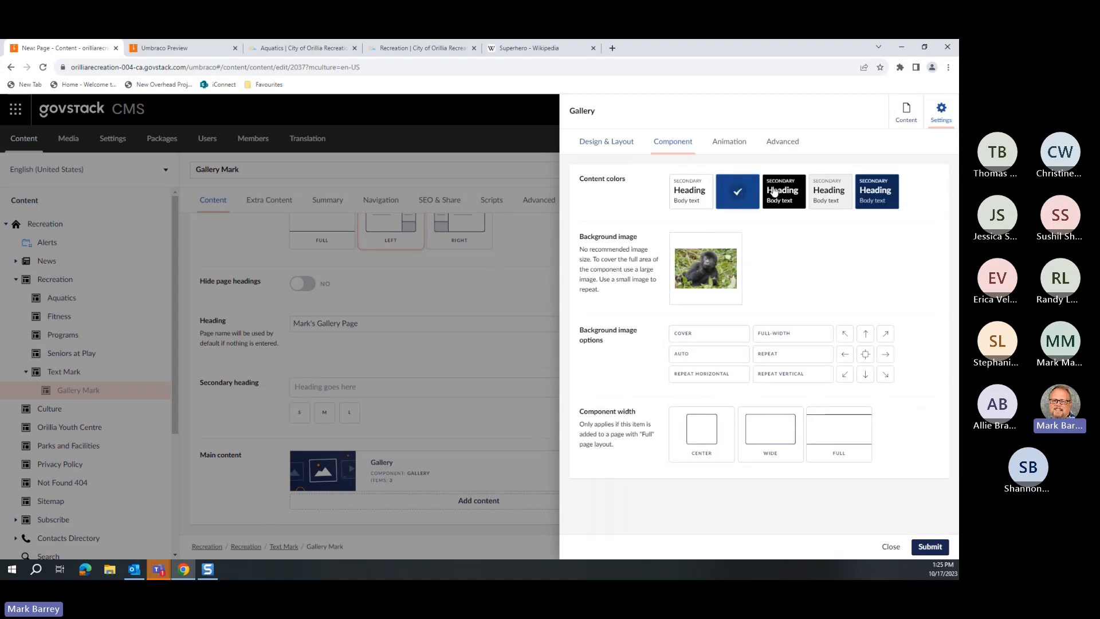
pyautogui.click(792, 195)
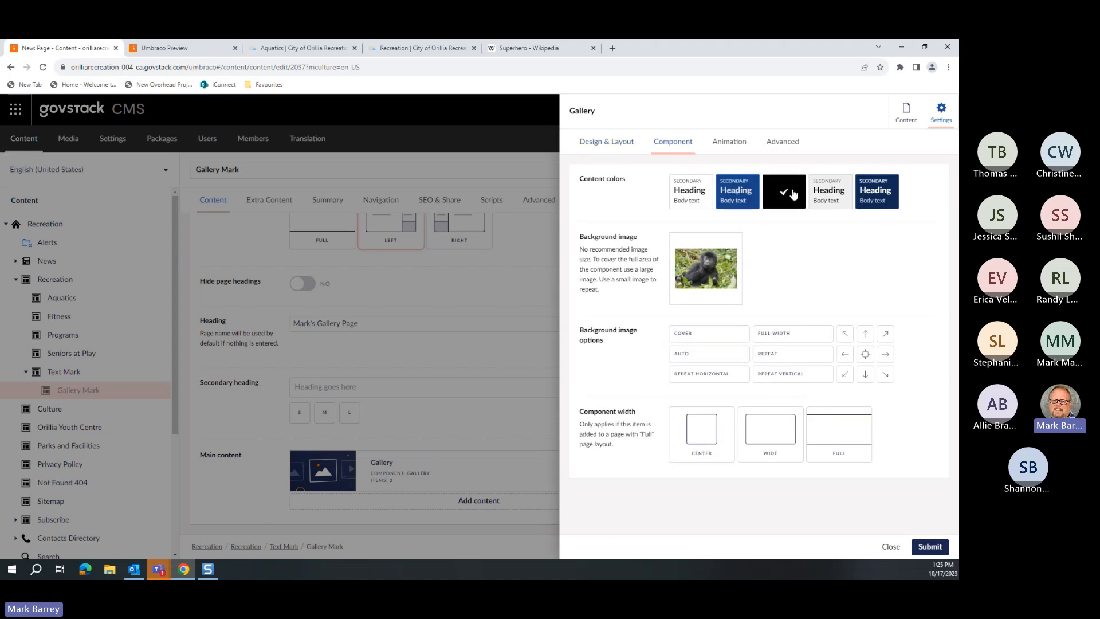
pyautogui.click(921, 543)
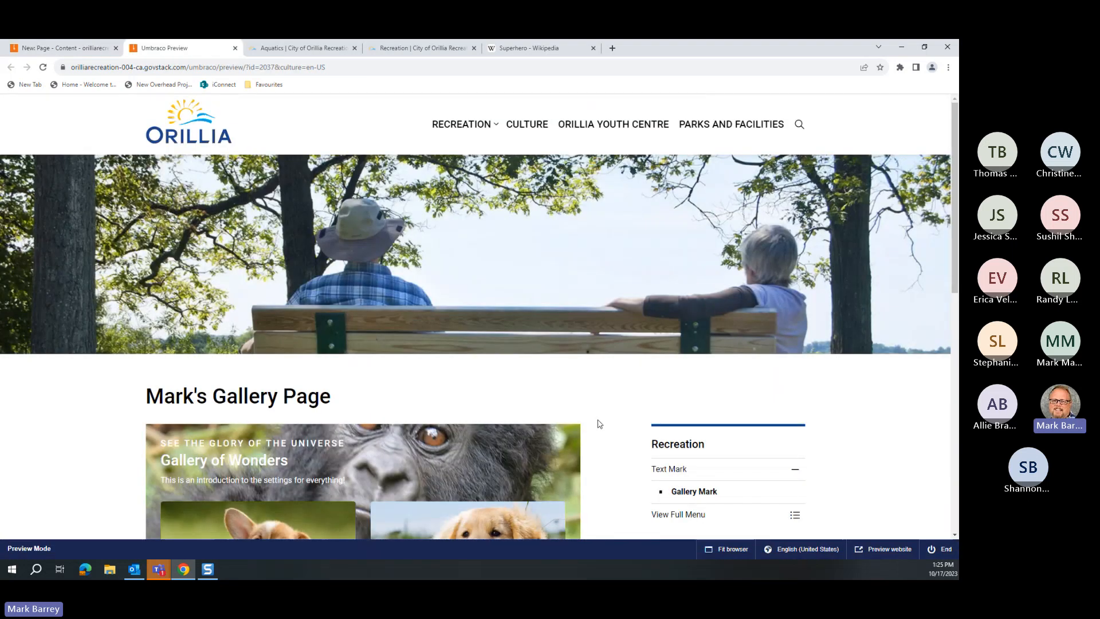
pyautogui.scroll(-2, 540, 433)
pyautogui.scroll(-2, 541, 433)
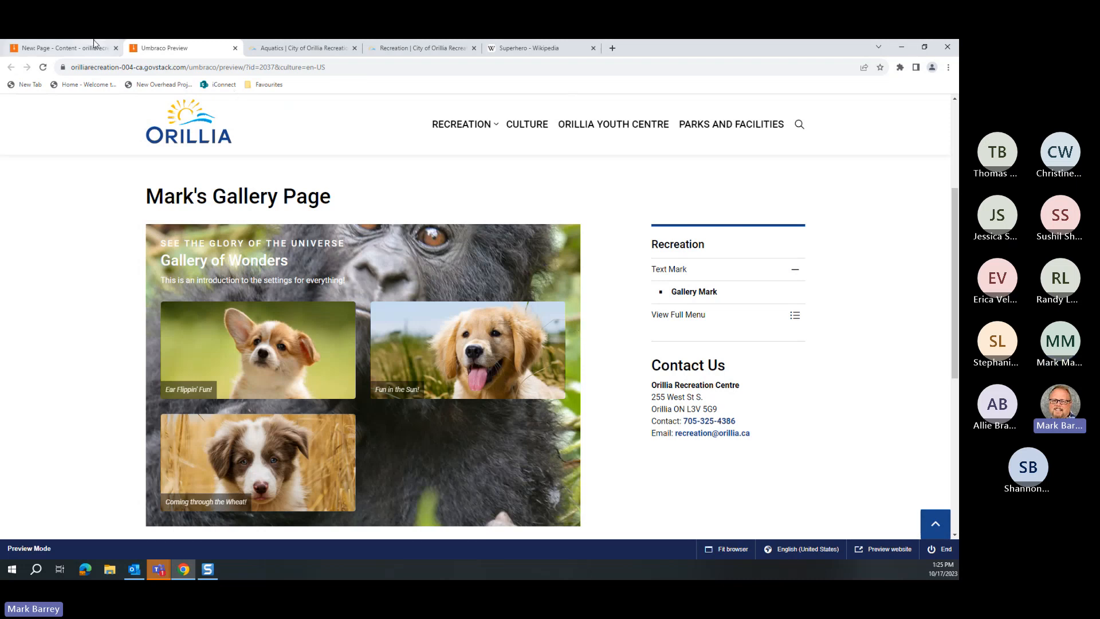
# Step: Set the Gallery's background image option to Full-width, submit it, and save and preview the page
pyautogui.click(59, 48)
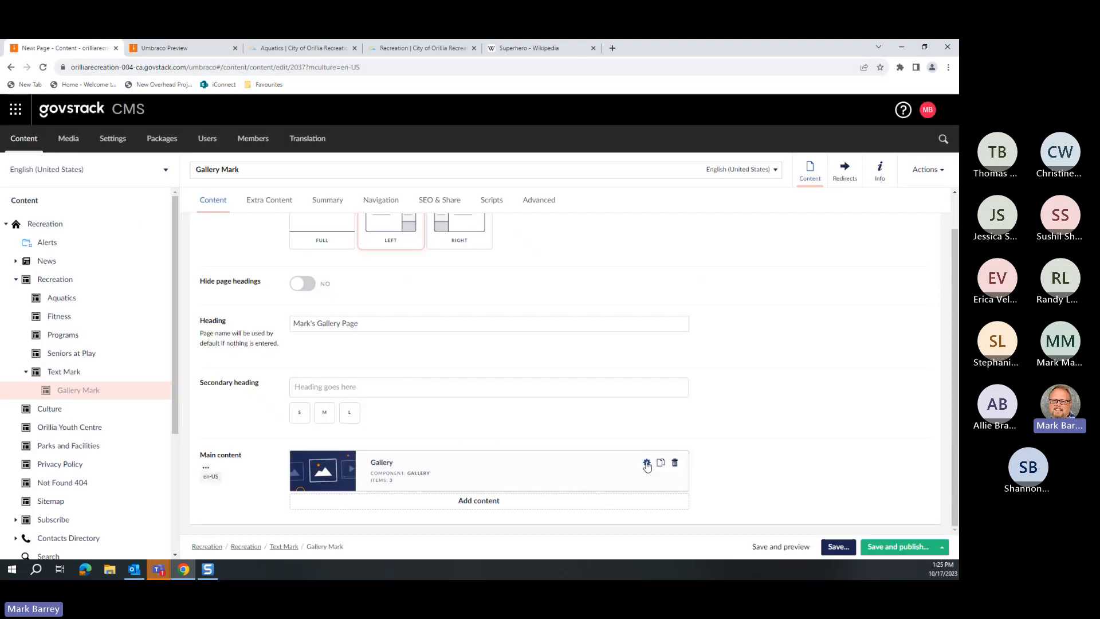
pyautogui.click(647, 462)
pyautogui.scroll(-1, 759, 344)
pyautogui.click(672, 141)
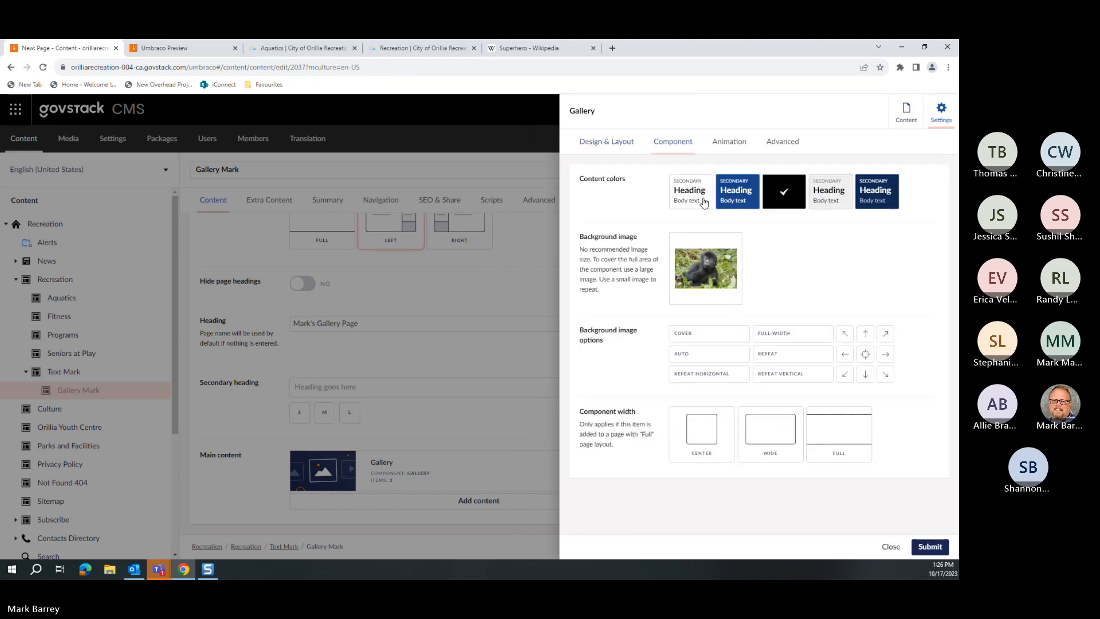
pyautogui.click(724, 356)
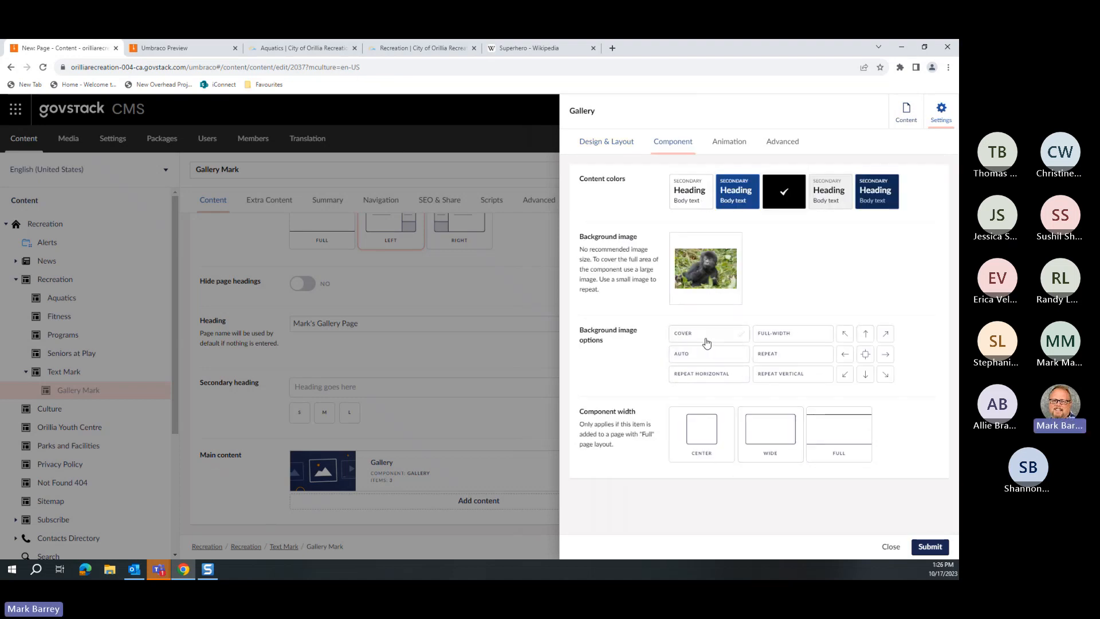
pyautogui.moveTo(723, 249)
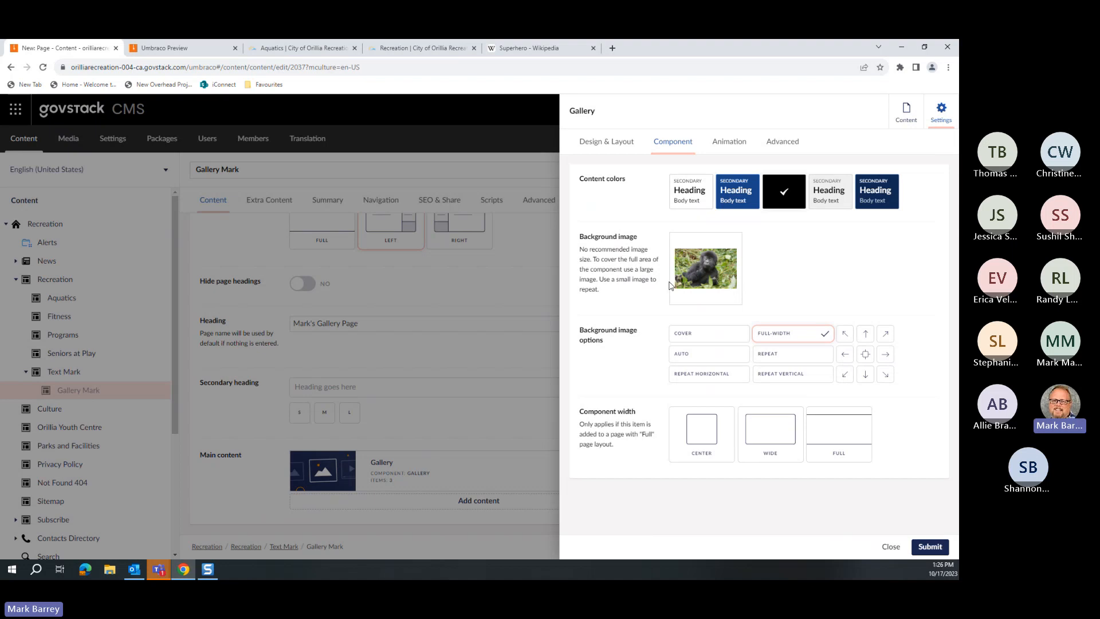
pyautogui.click(929, 546)
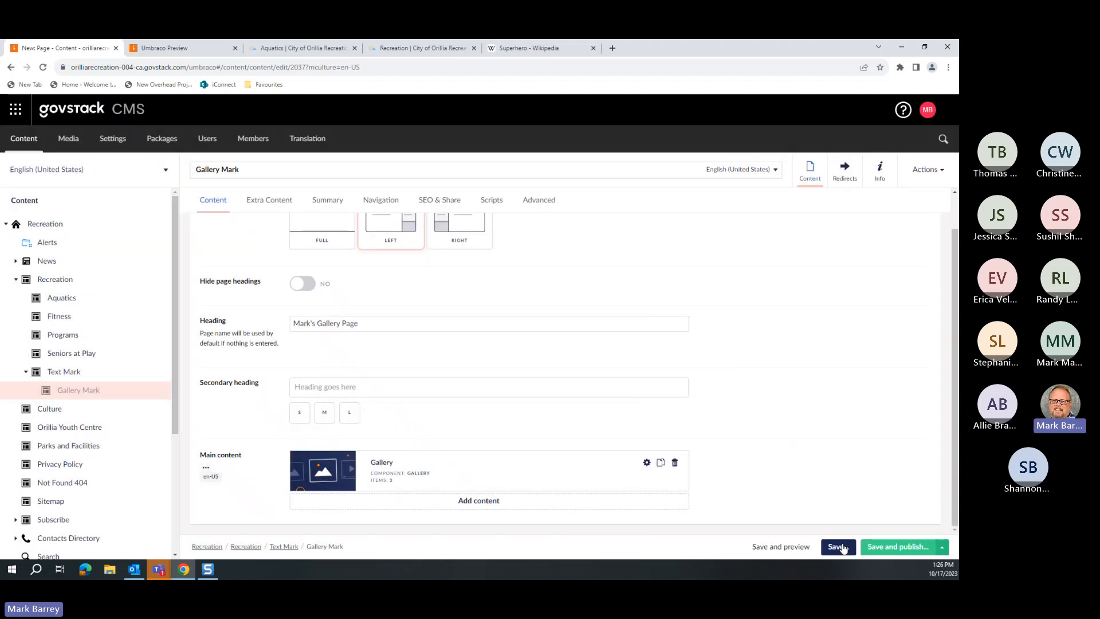
pyautogui.click(804, 547)
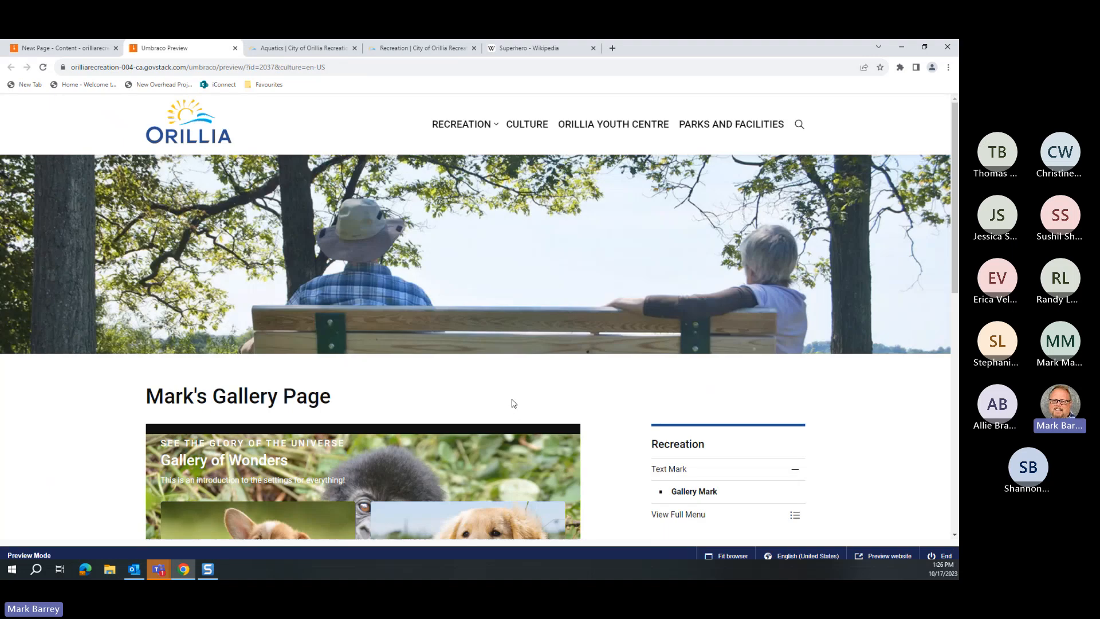
pyautogui.scroll(-4, 512, 401)
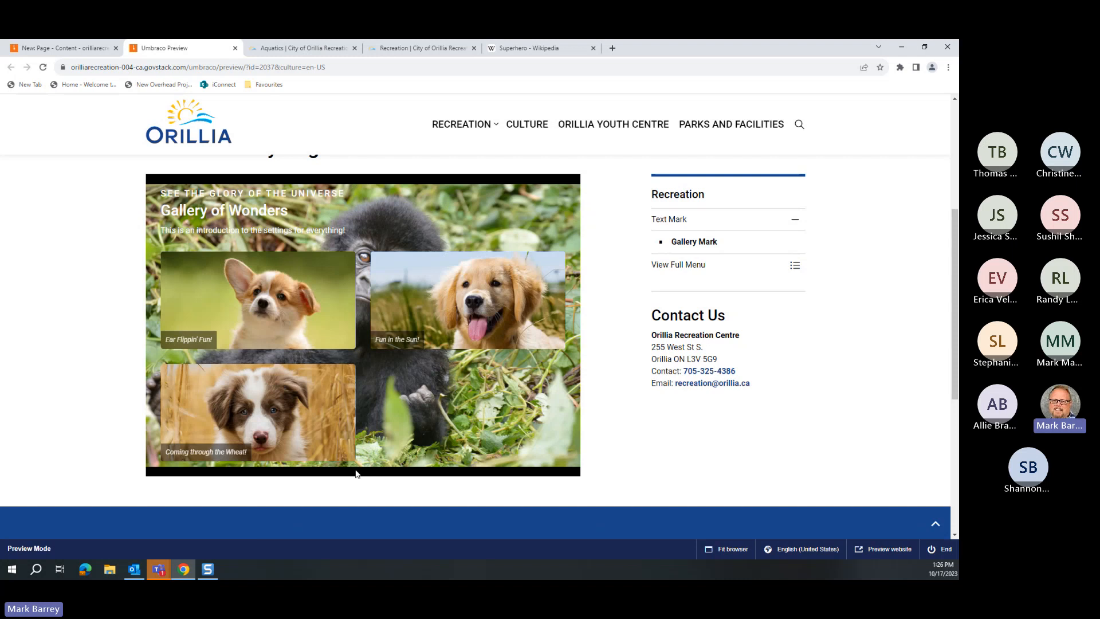
# Step: Change the Gallery component's content color to white, and save and preview the page
pyautogui.click(53, 48)
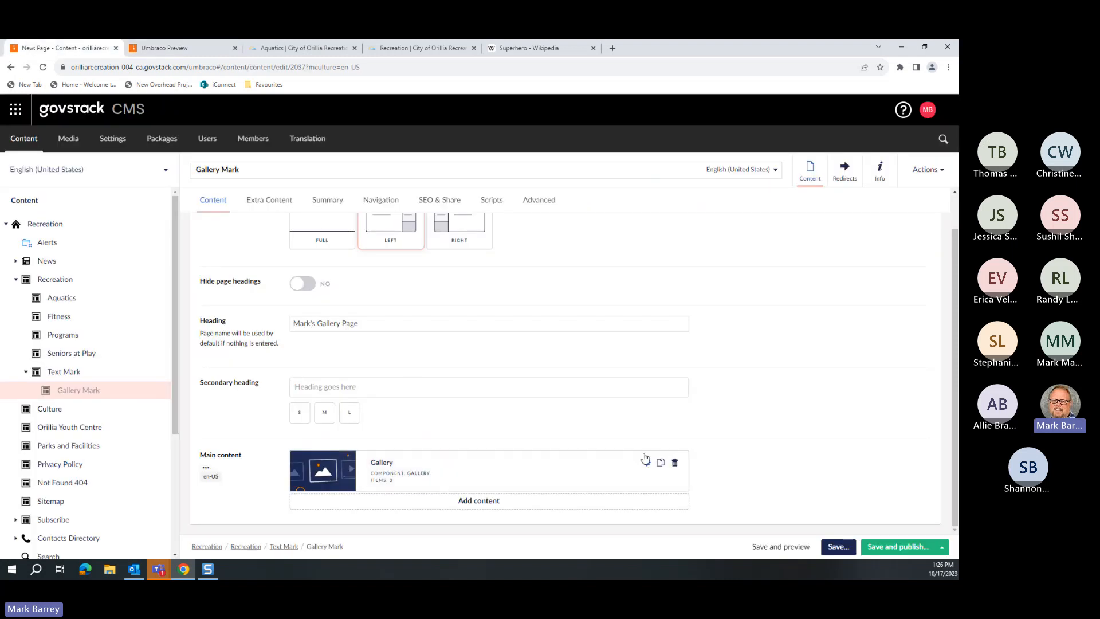
pyautogui.click(658, 460)
pyautogui.click(667, 146)
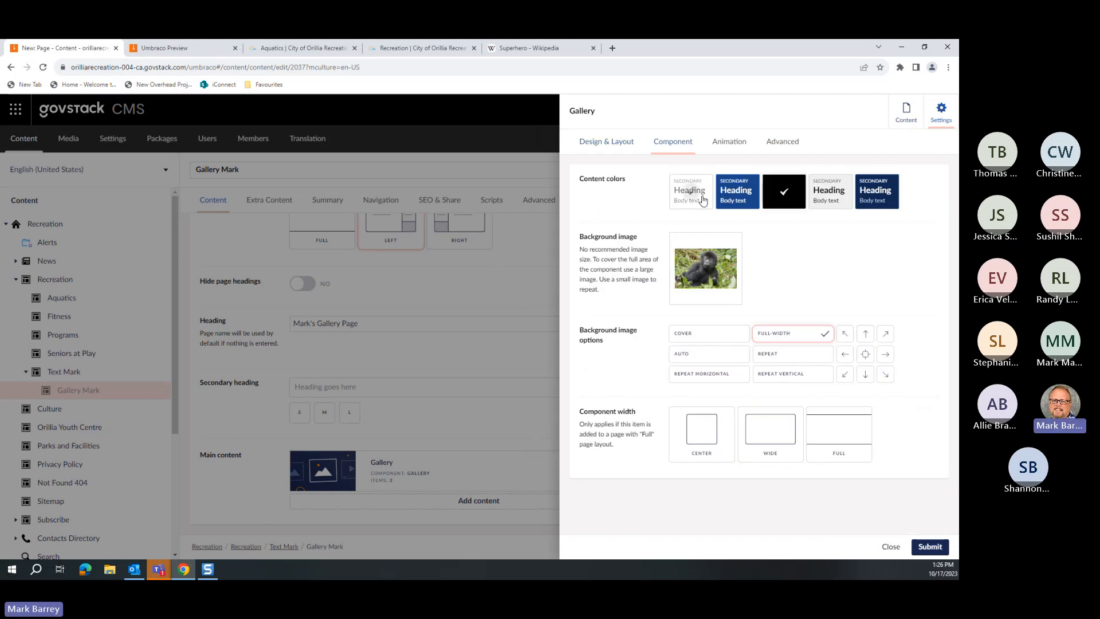
pyautogui.click(930, 547)
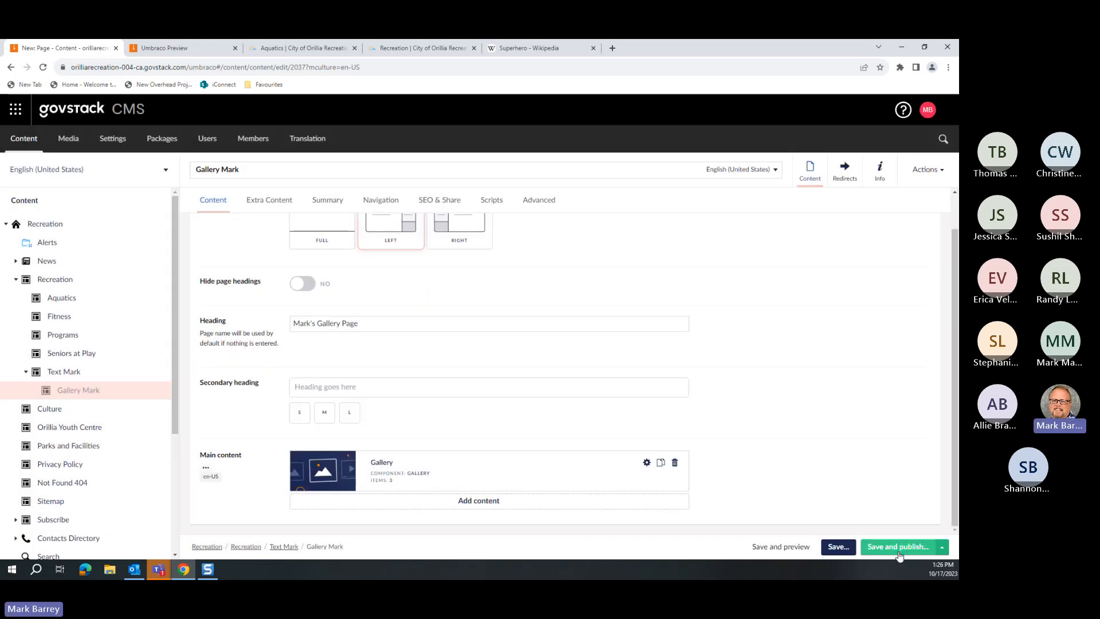
pyautogui.click(802, 547)
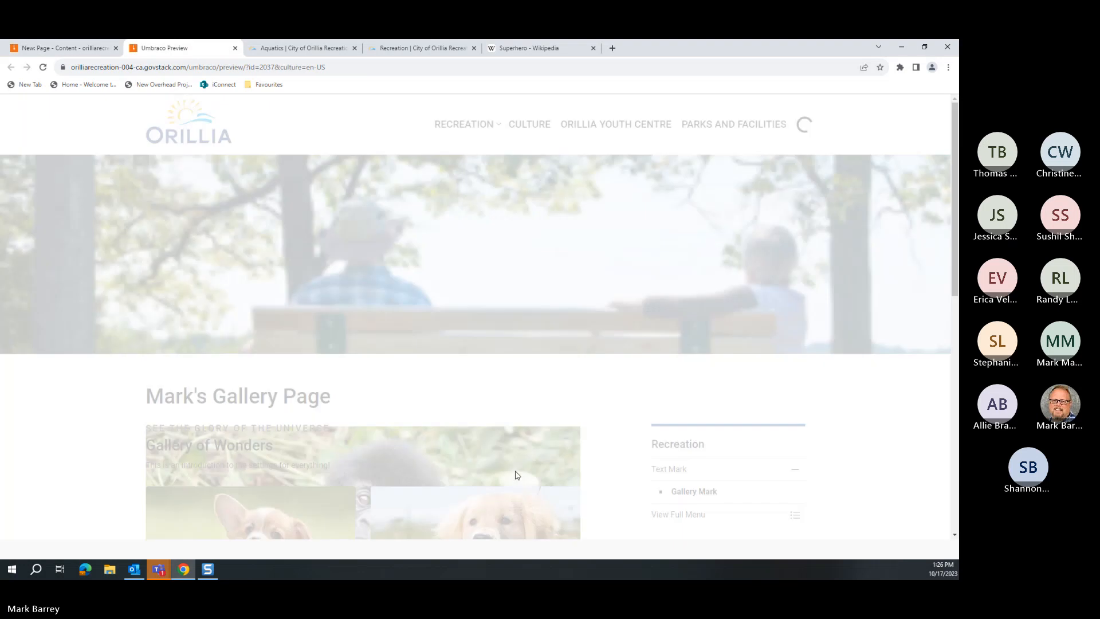
pyautogui.scroll(-4, 518, 476)
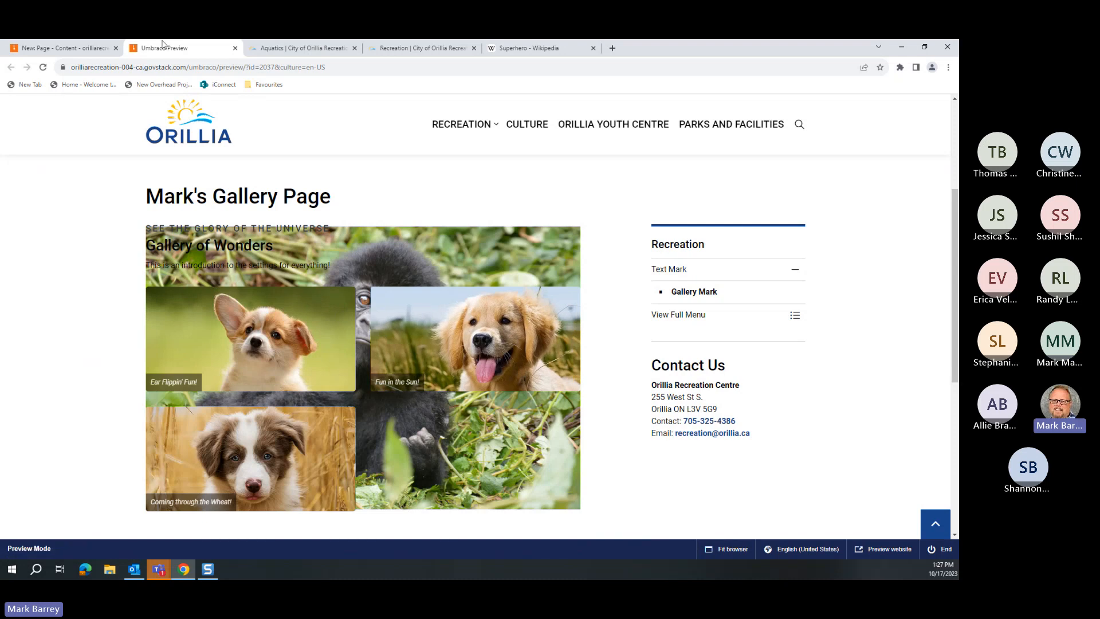
# Step: Align the Gallery's background image to its bottom-right corner, submit it, and save and preview the page
pyautogui.click(74, 48)
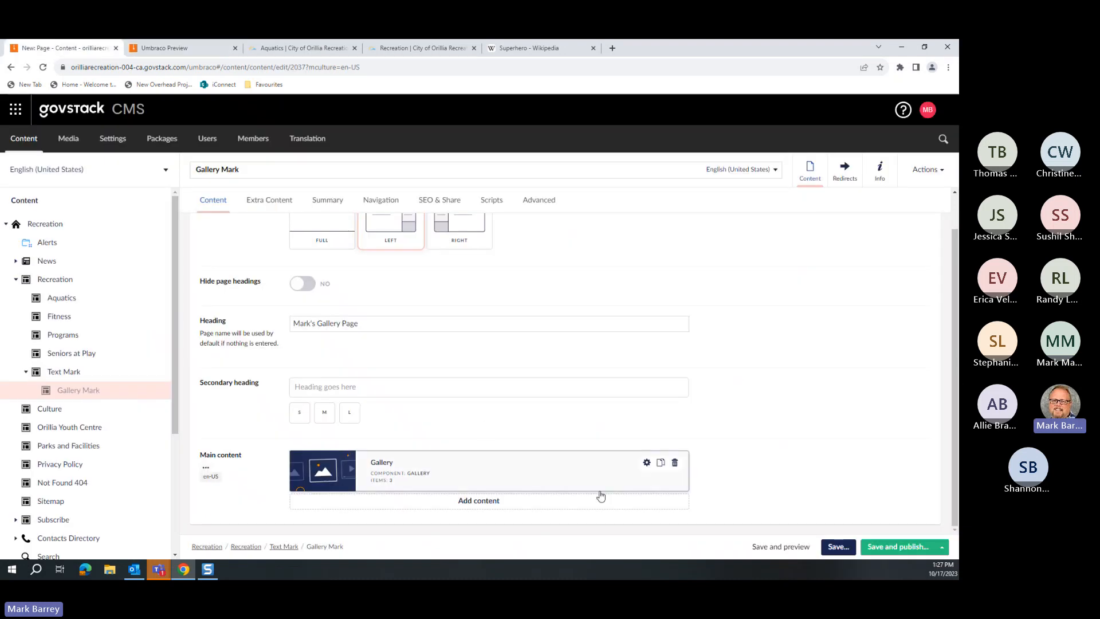
pyautogui.click(647, 462)
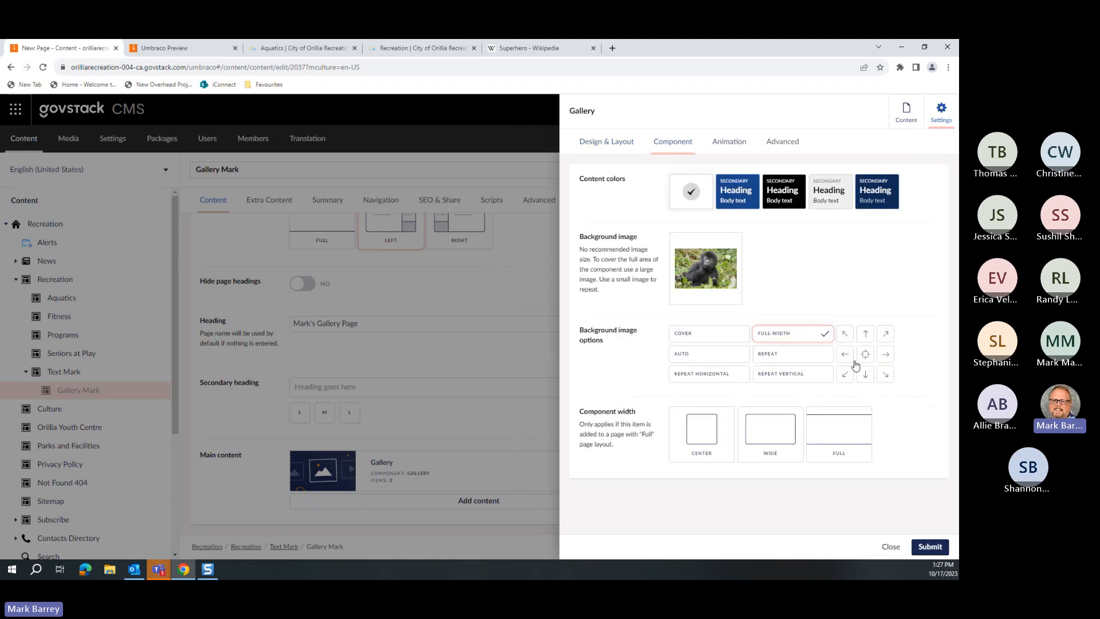
pyautogui.click(176, 50)
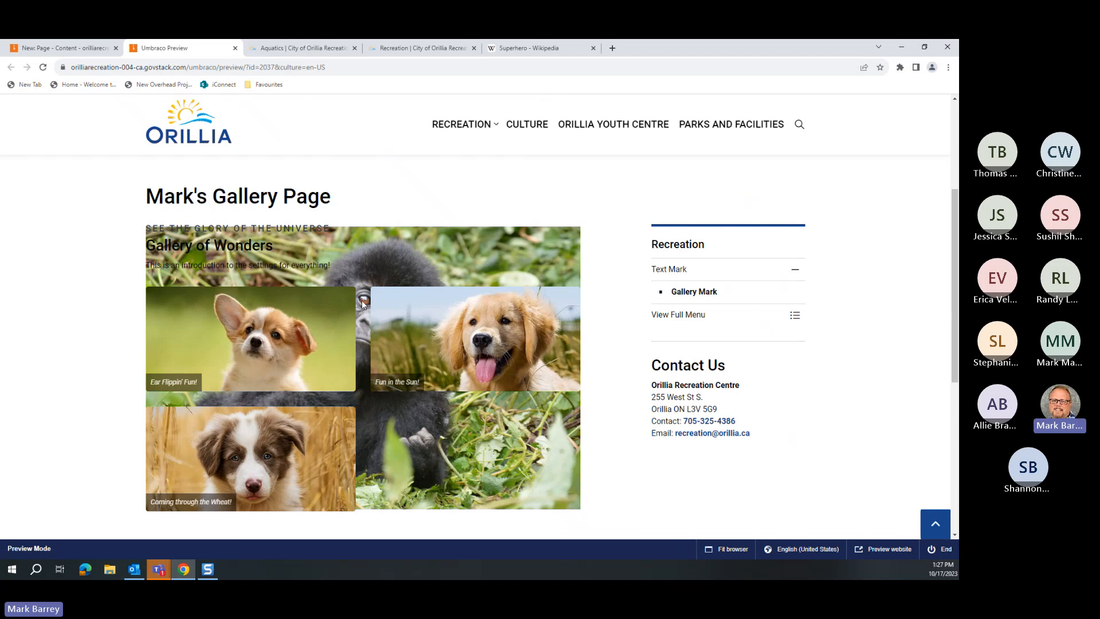
pyautogui.click(67, 51)
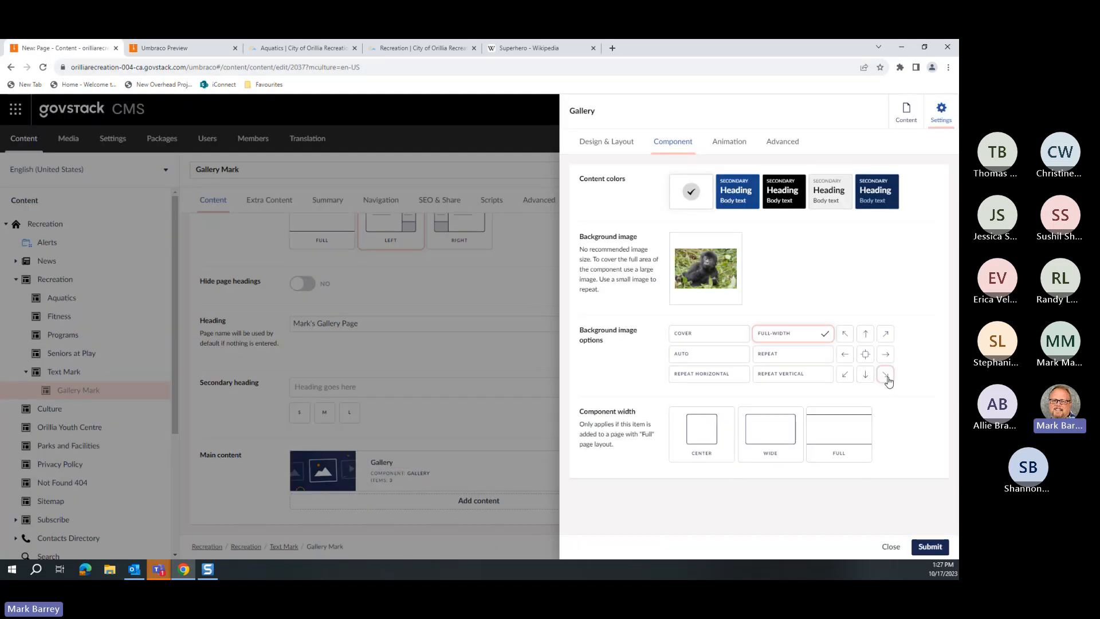
pyautogui.click(930, 546)
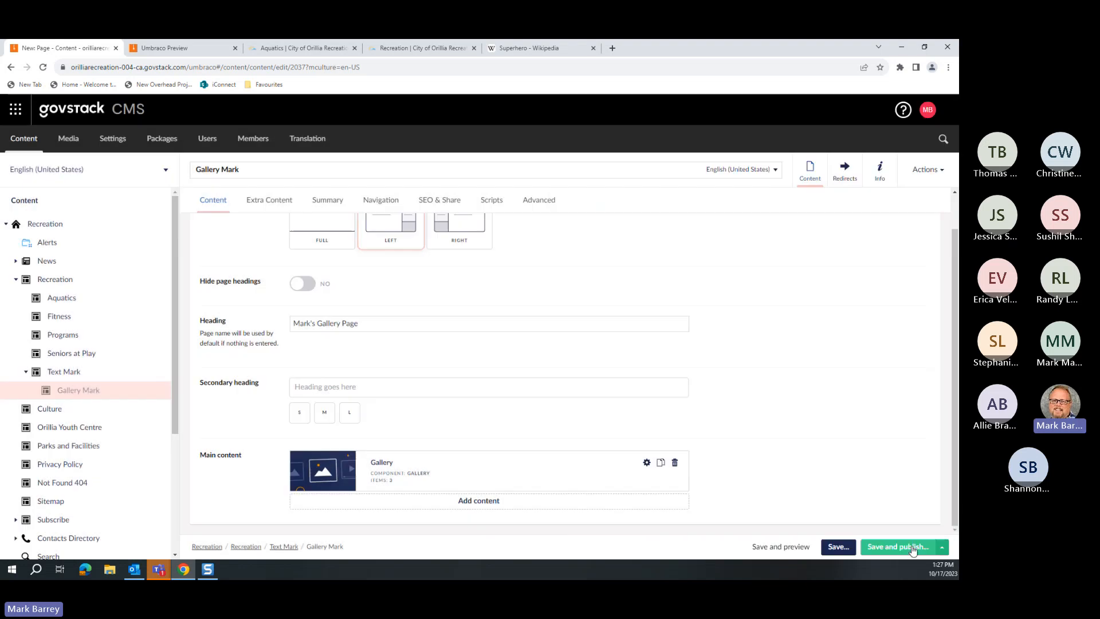
pyautogui.click(762, 549)
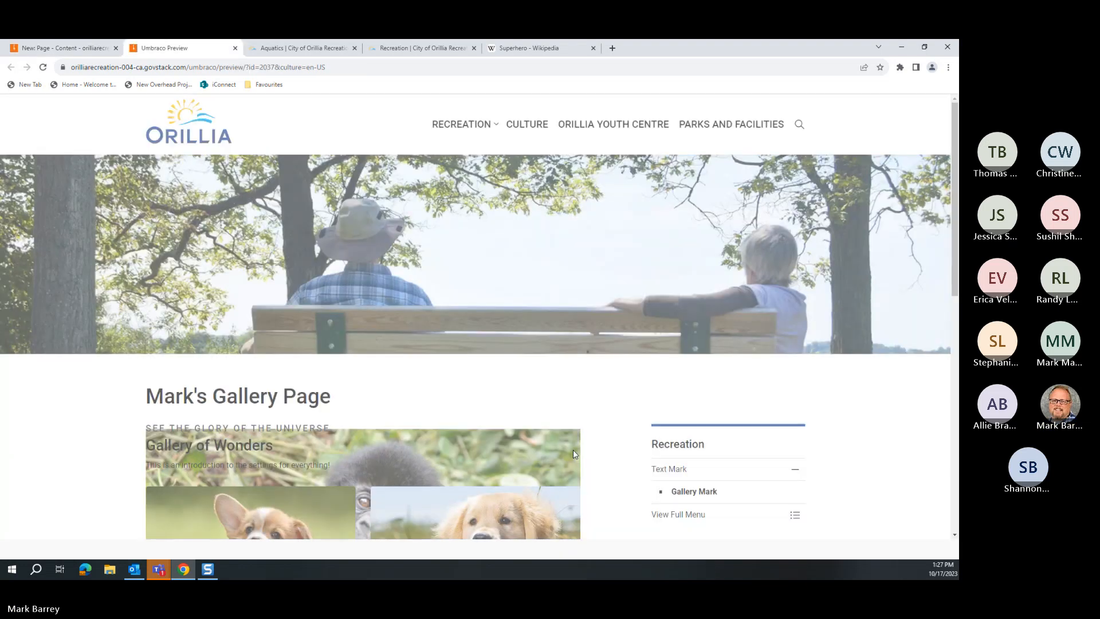
pyautogui.scroll(-4, 528, 362)
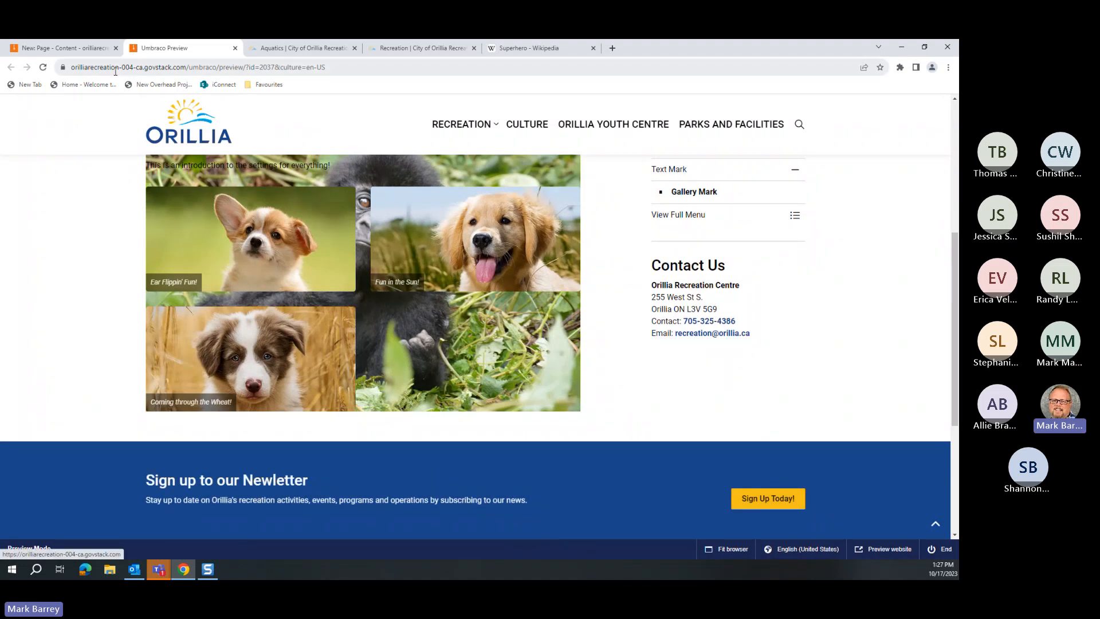
# Step: Change the Gallery's background image option to Cover, and save and preview the page
pyautogui.click(63, 48)
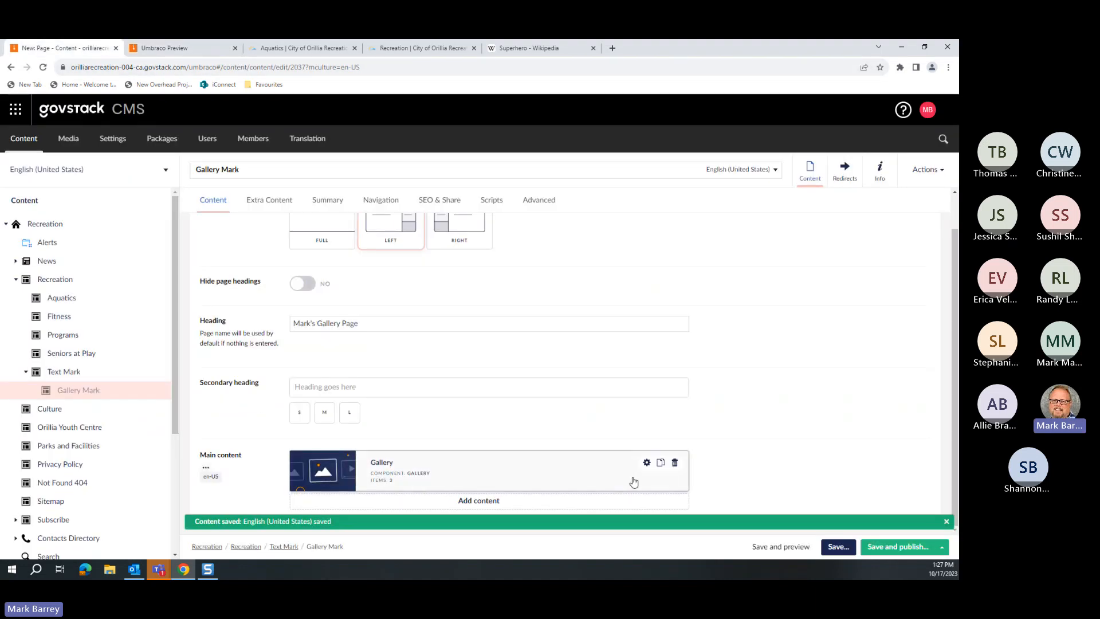
pyautogui.click(674, 453)
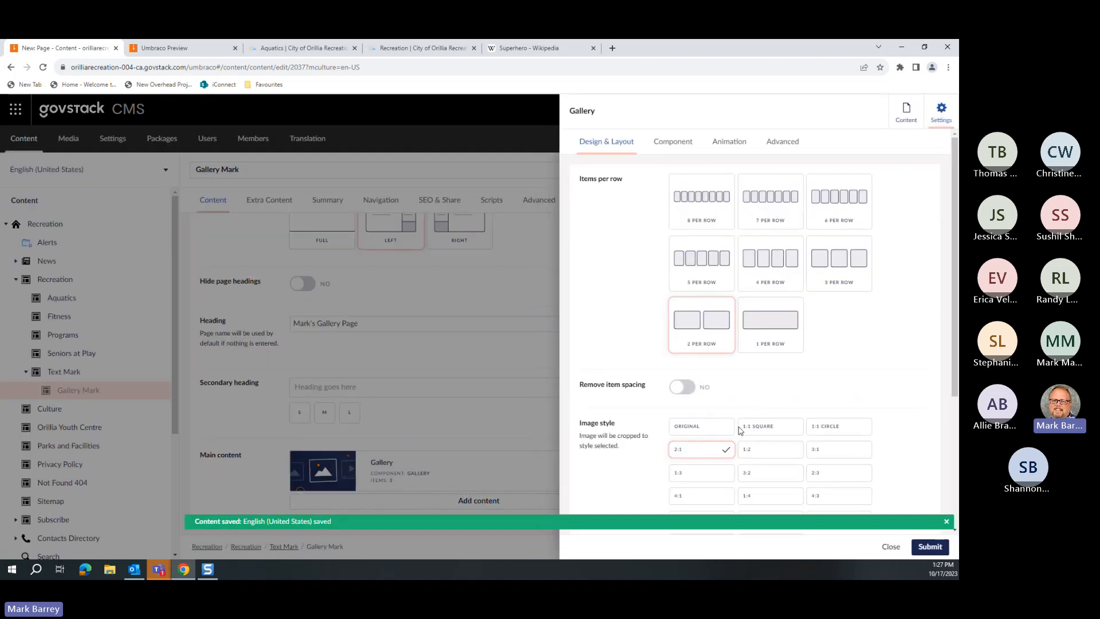
pyautogui.scroll(-3, 747, 430)
pyautogui.scroll(3, 716, 344)
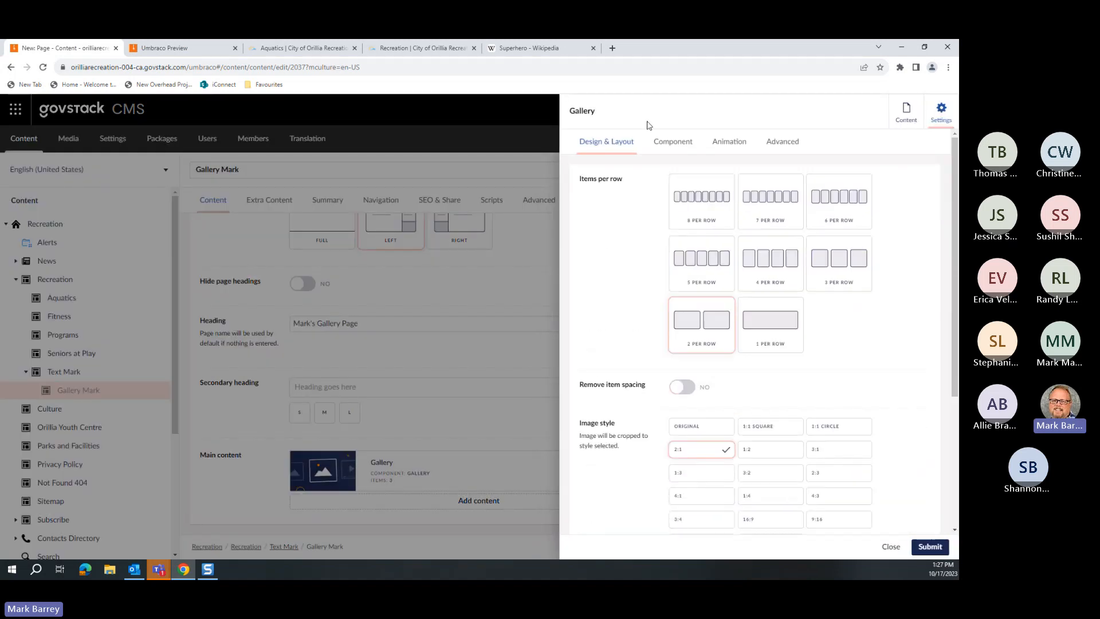
pyautogui.click(676, 144)
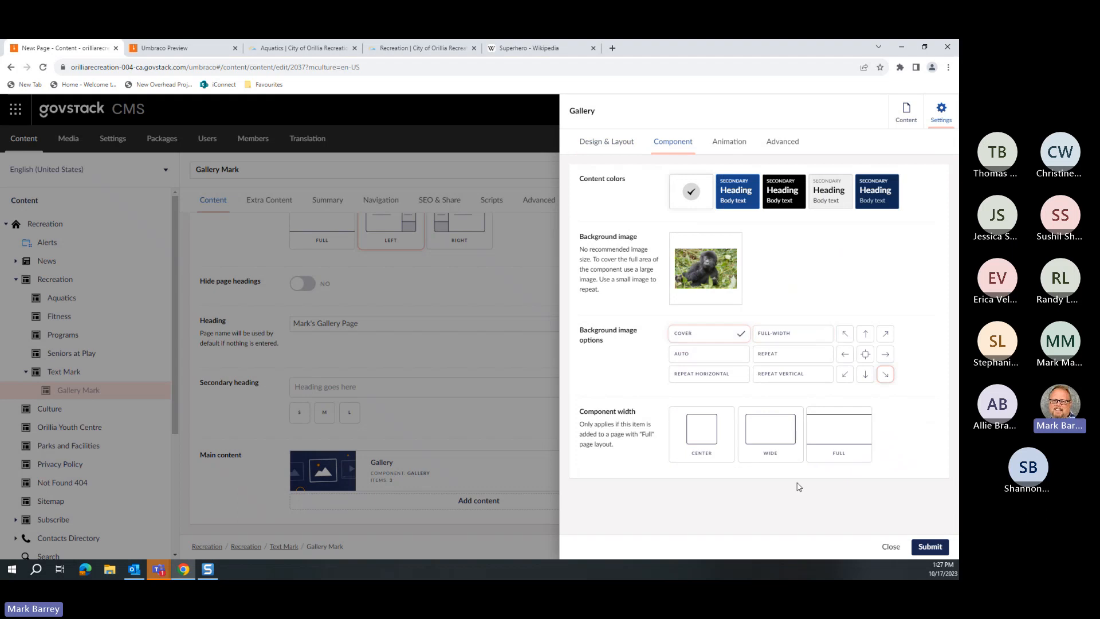
pyautogui.click(891, 546)
pyautogui.click(804, 548)
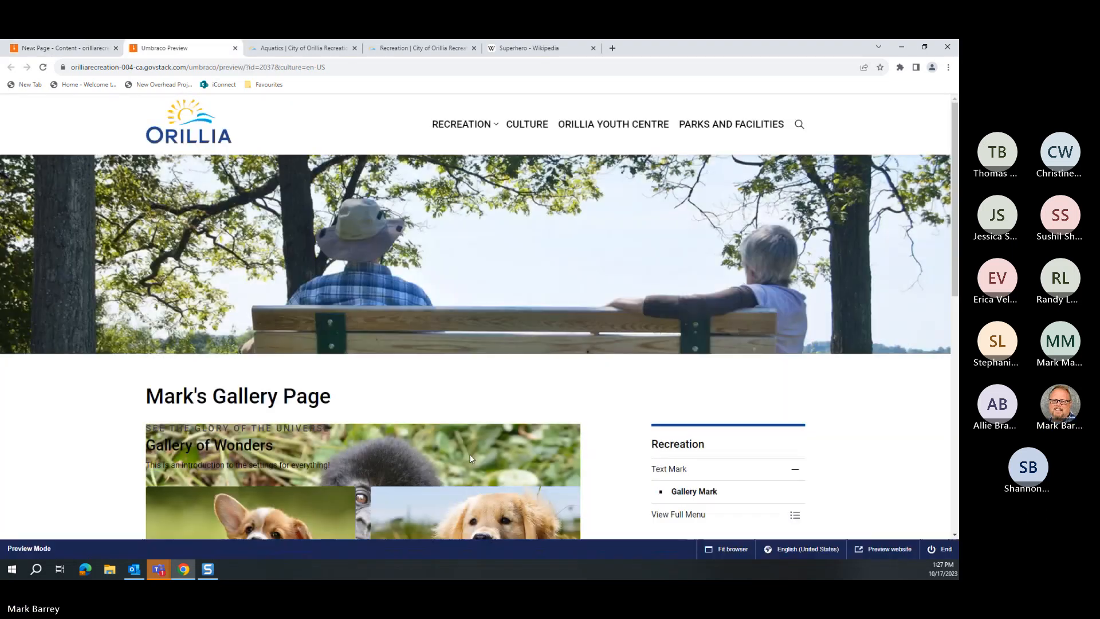
pyautogui.scroll(-3, 361, 287)
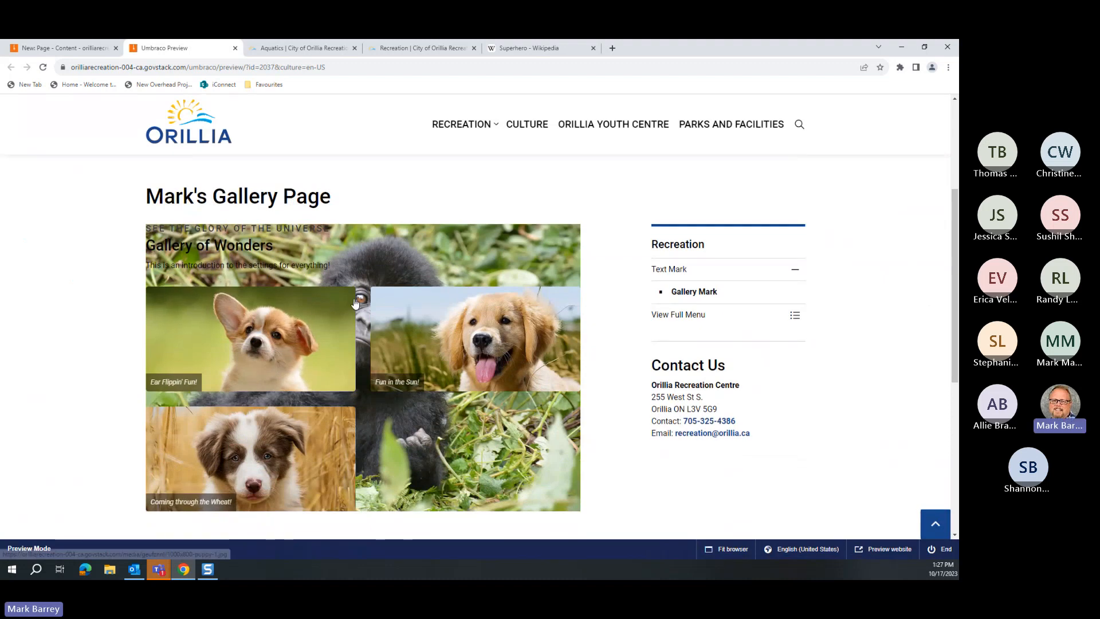
# Step: Align the Gallery's background image to its top-left corner, submit it, and save and preview the page
pyautogui.click(46, 48)
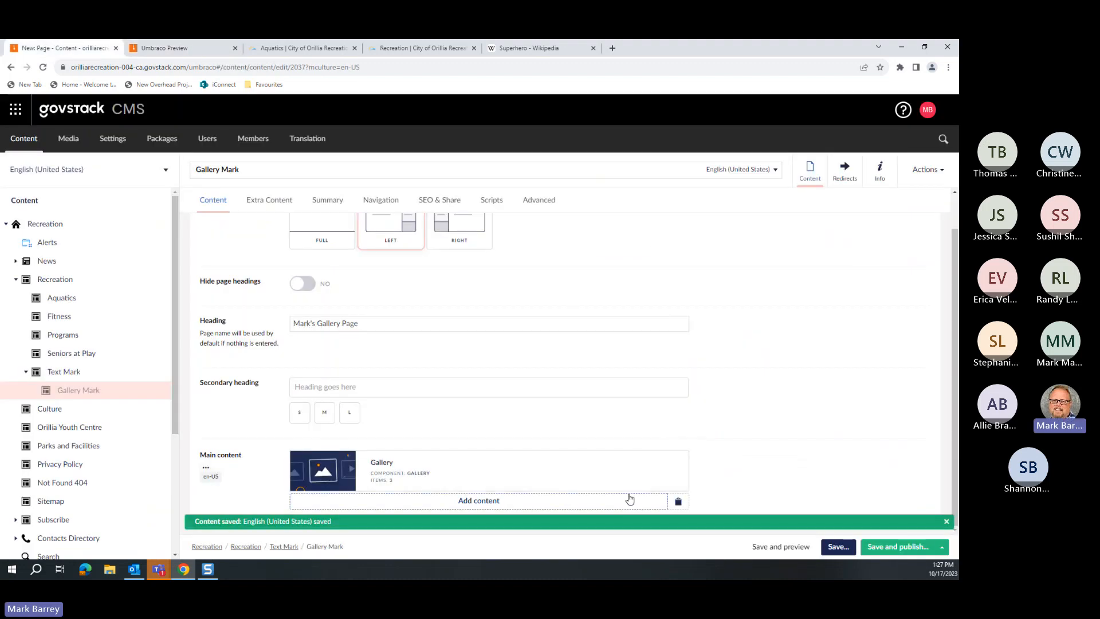
pyautogui.moveTo(598, 476)
pyautogui.click(687, 461)
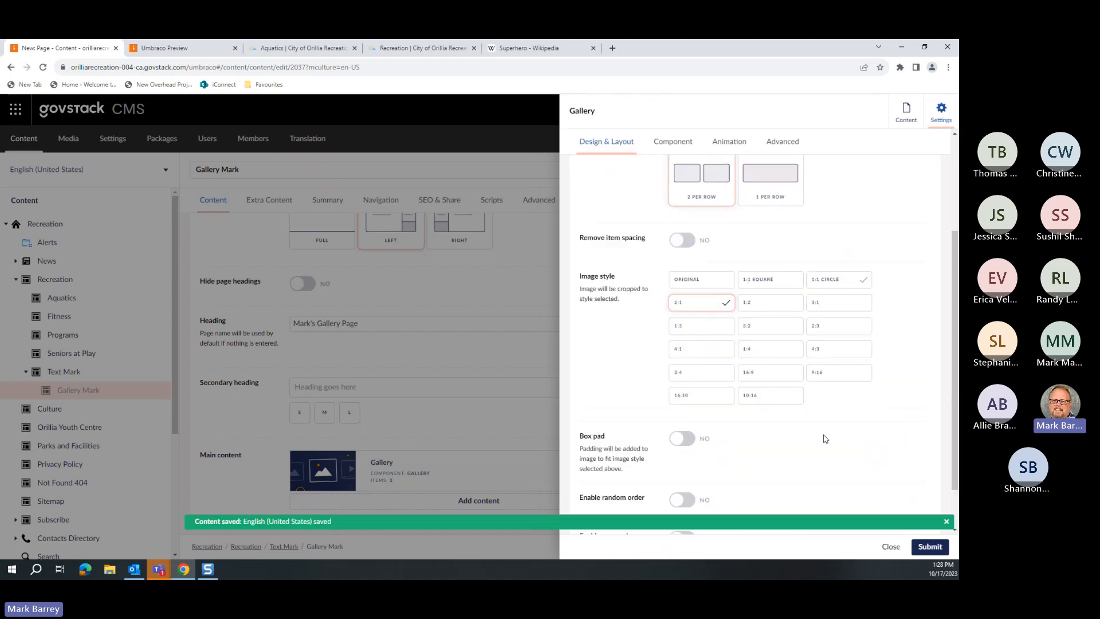
pyautogui.click(682, 141)
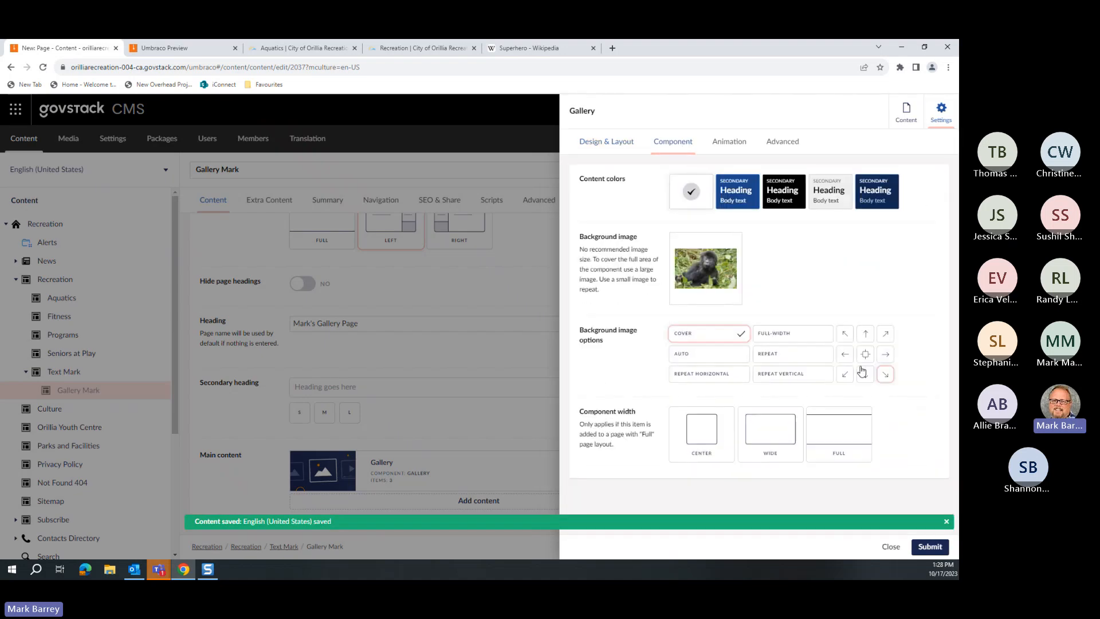
pyautogui.click(844, 333)
pyautogui.click(928, 547)
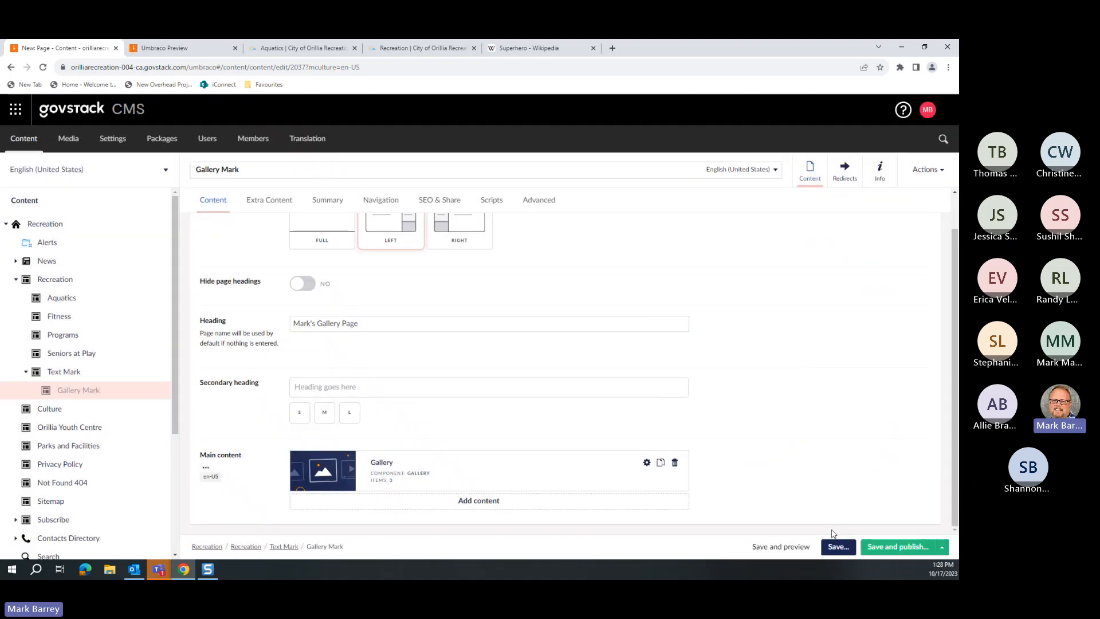
pyautogui.moveTo(643, 475)
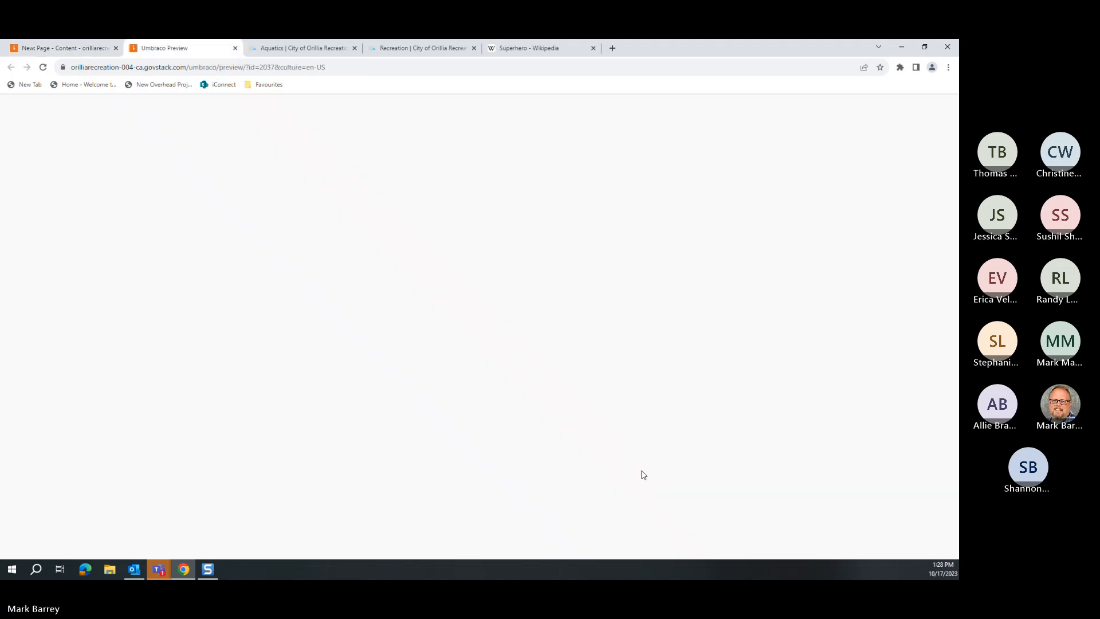
pyautogui.scroll(-3, 381, 365)
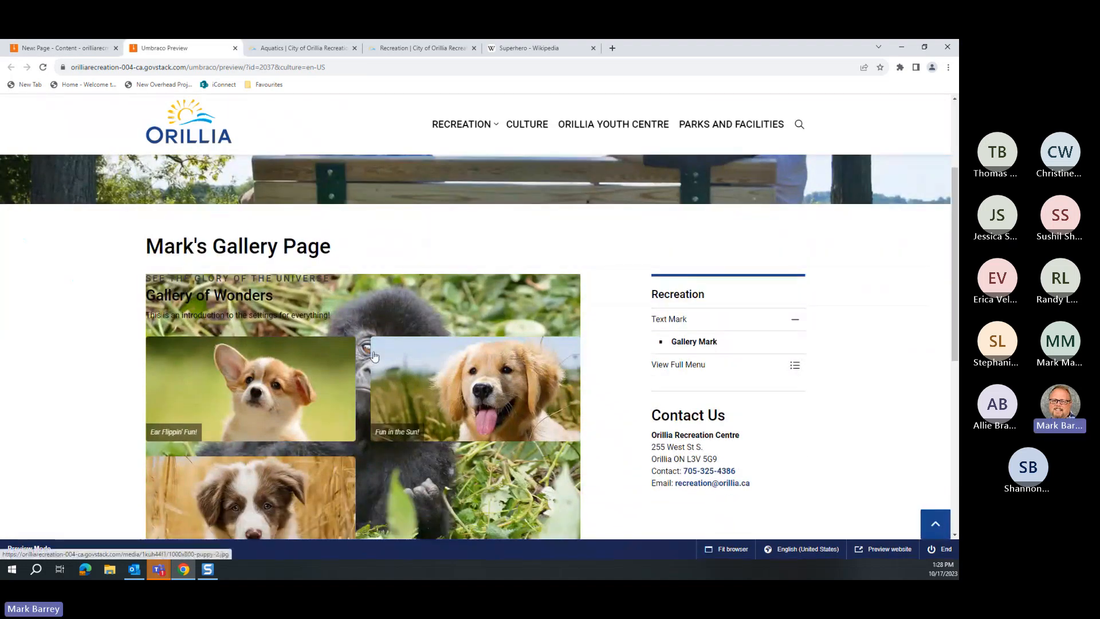
# Step: Clear the Gallery's background image sizing and alignment options, and remove the baby gorilla background image
pyautogui.click(60, 48)
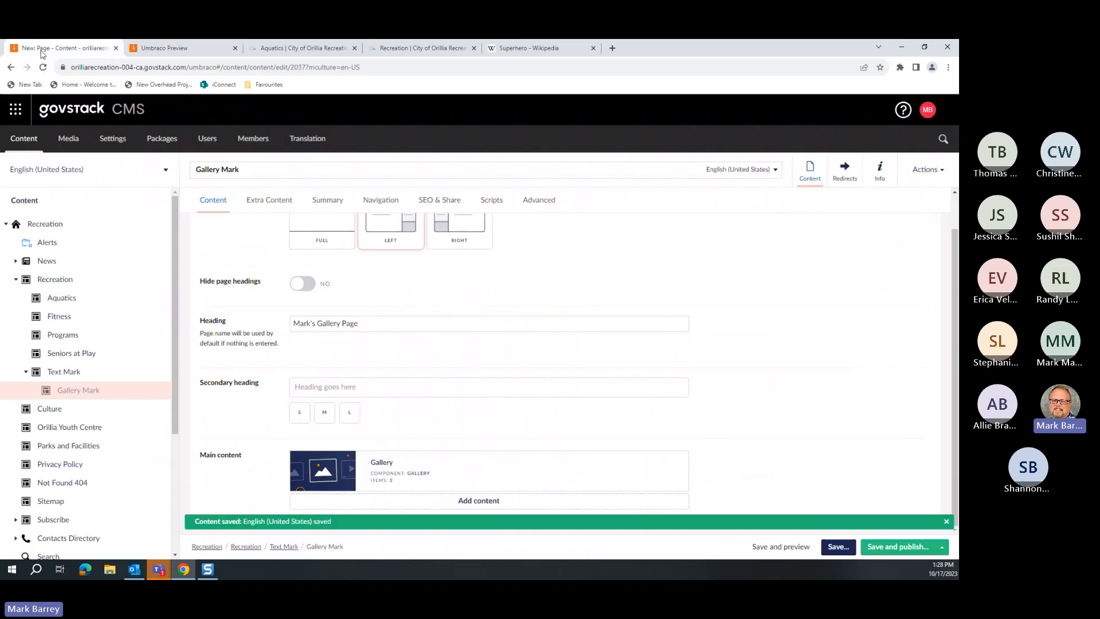
pyautogui.moveTo(619, 479)
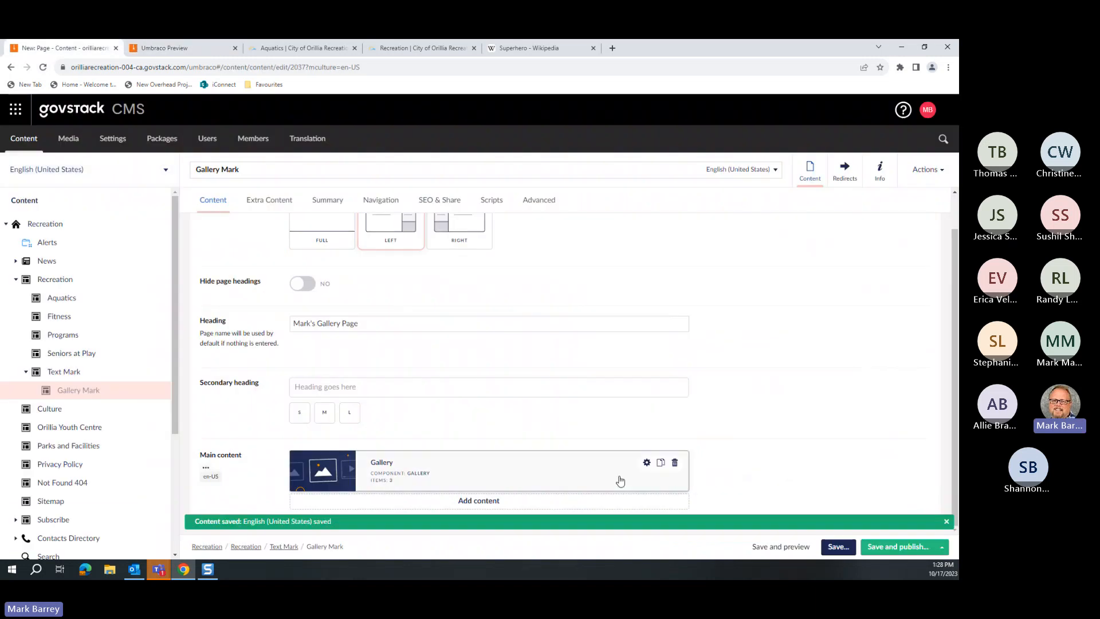
pyautogui.click(646, 463)
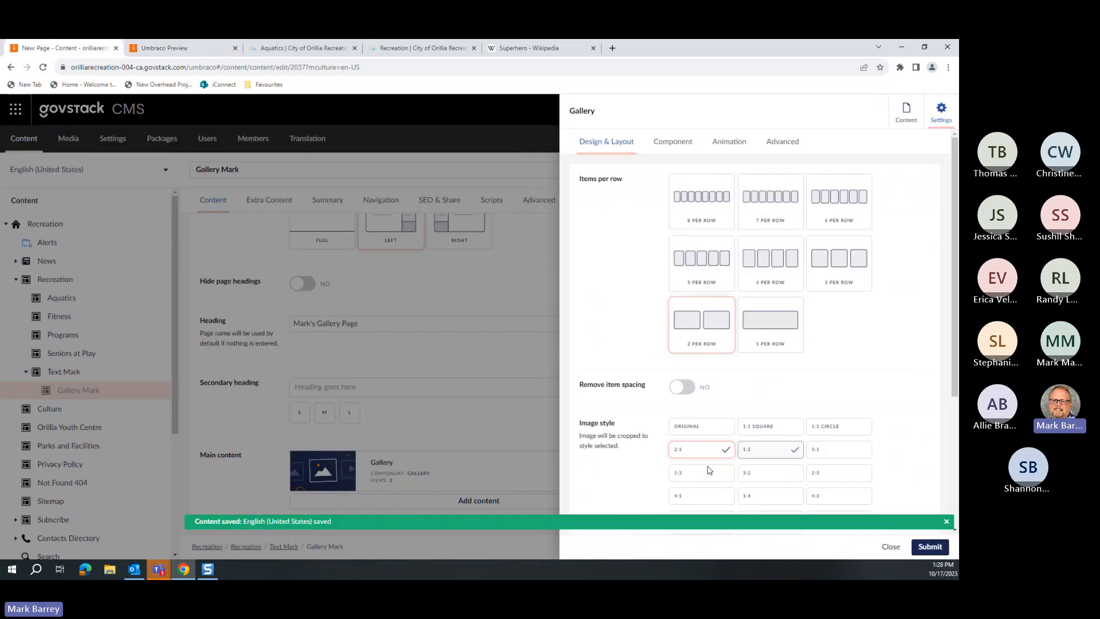
pyautogui.click(670, 143)
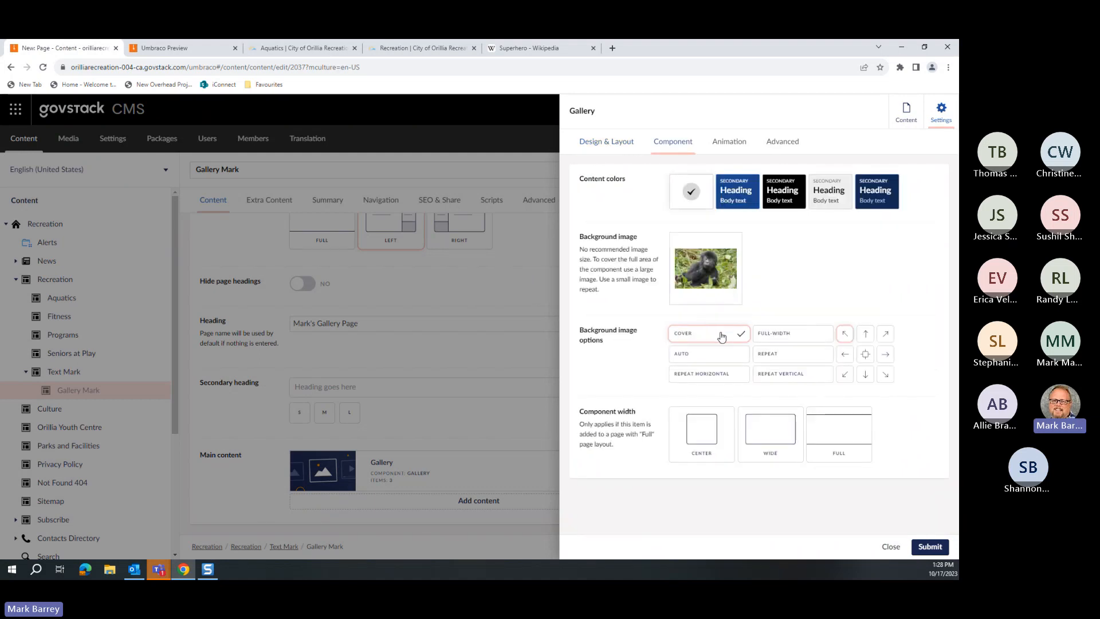
pyautogui.click(846, 337)
pyautogui.moveTo(712, 271)
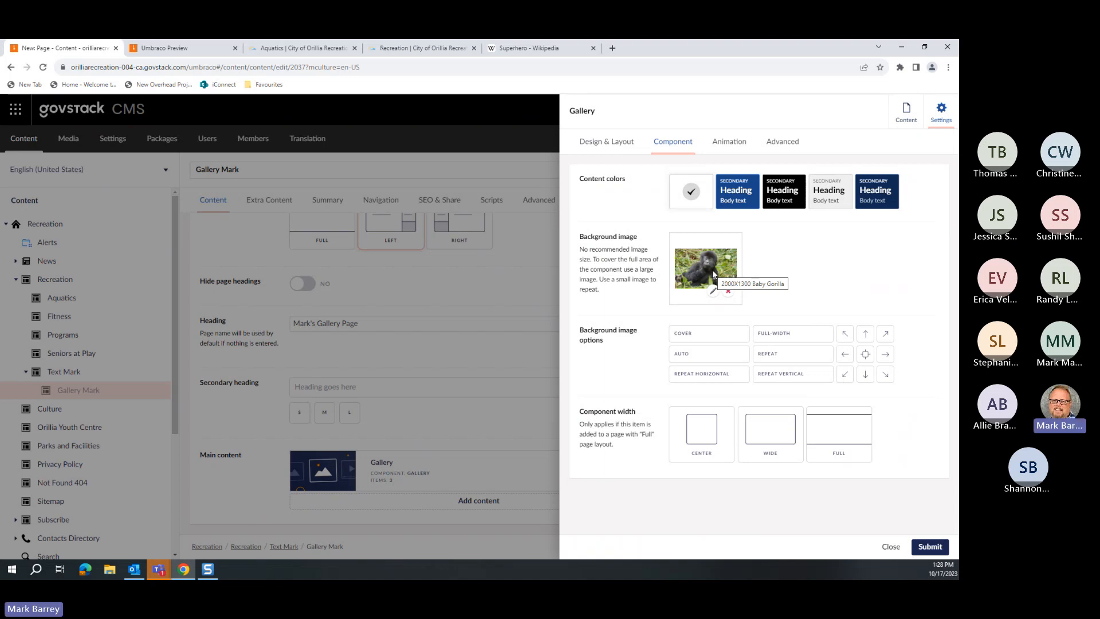
pyautogui.click(820, 200)
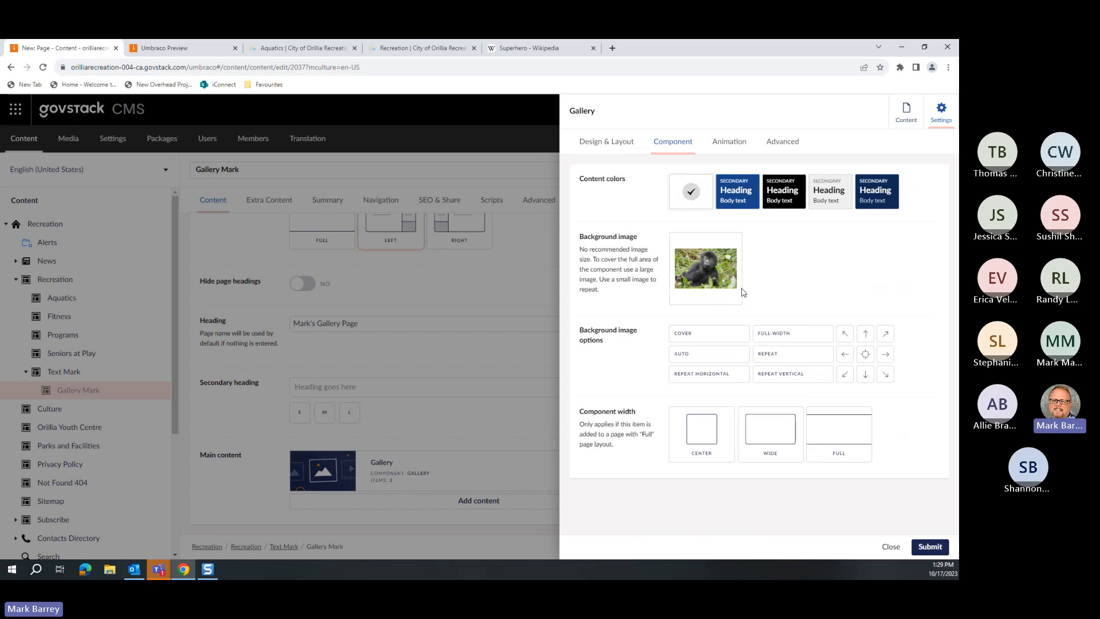
pyautogui.moveTo(717, 273)
pyautogui.click(729, 293)
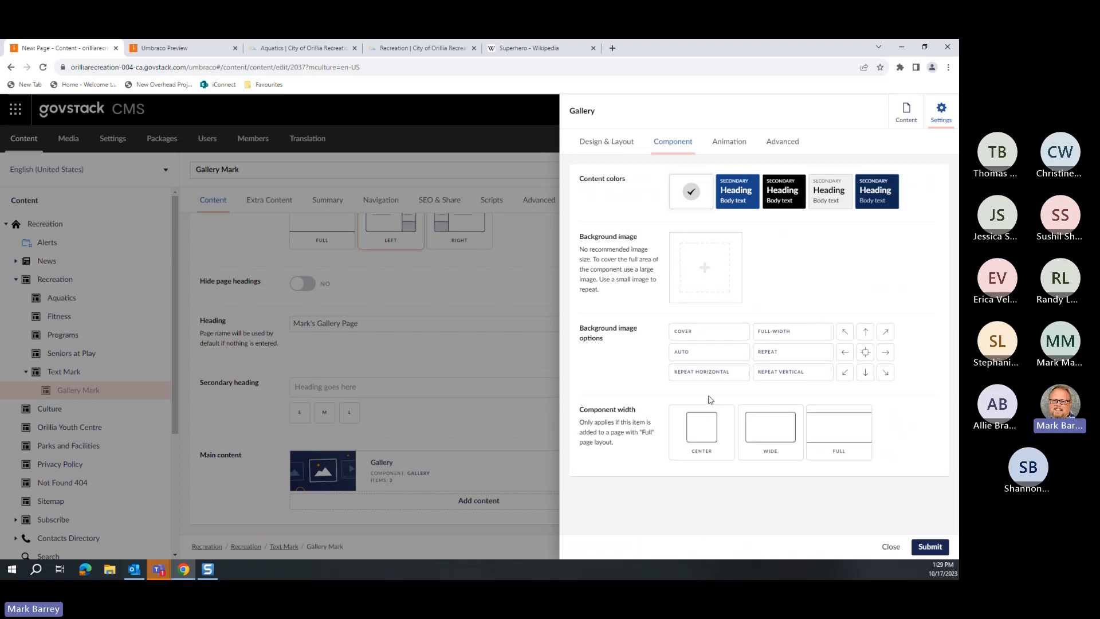
# Step: Change the Gallery's content color to black, submit it, and save and preview the page
pyautogui.click(791, 205)
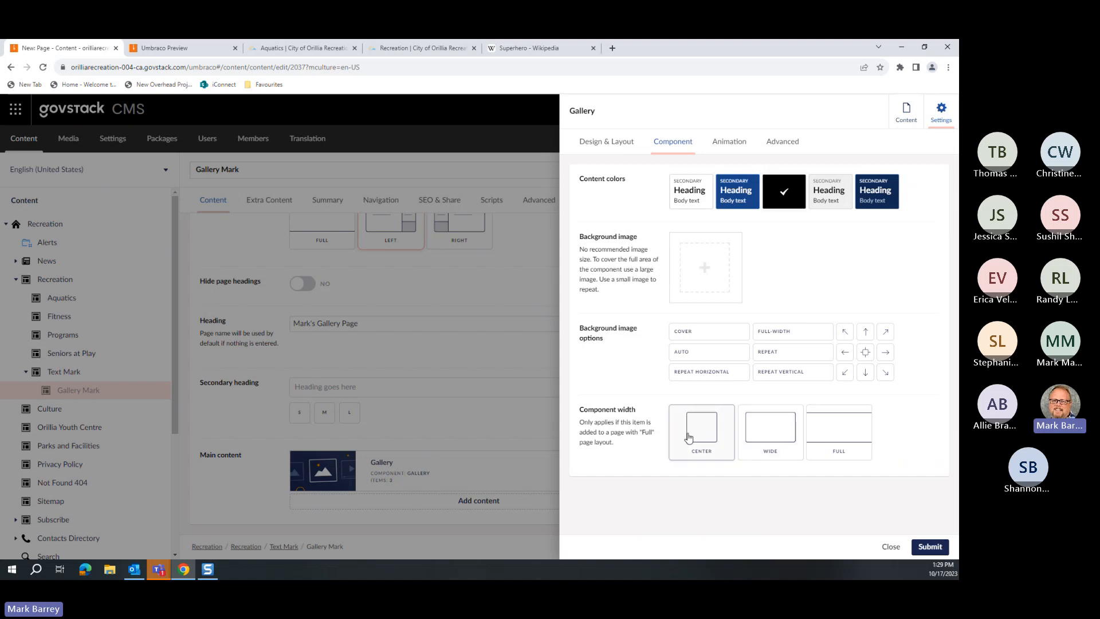
pyautogui.click(778, 434)
pyautogui.click(172, 48)
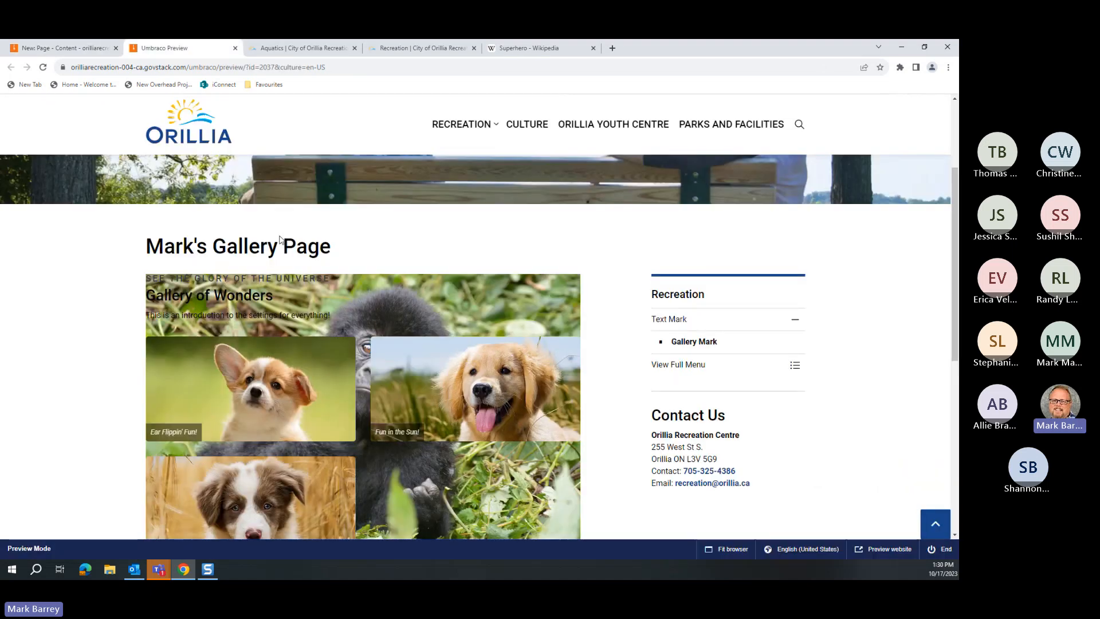
pyautogui.click(63, 48)
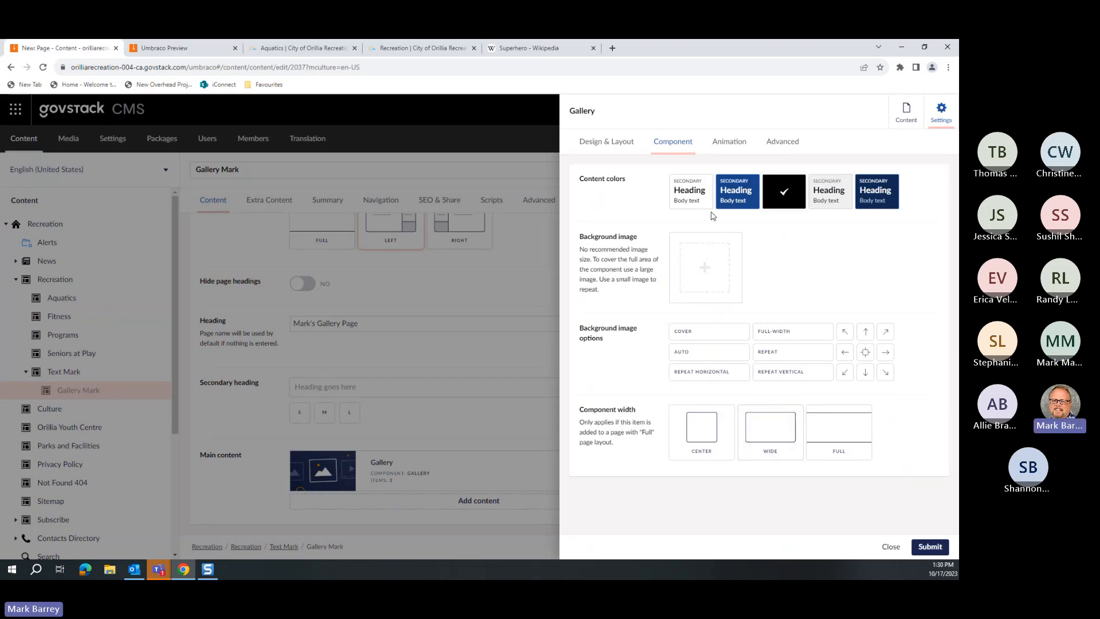
pyautogui.click(930, 546)
pyautogui.click(801, 548)
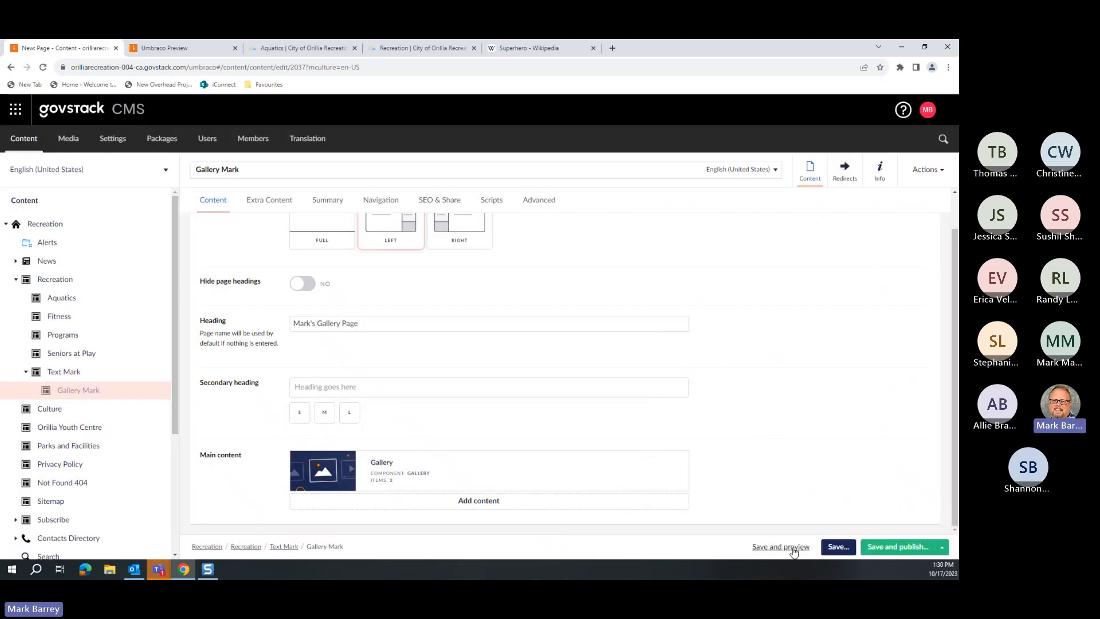
pyautogui.scroll(-3, 492, 435)
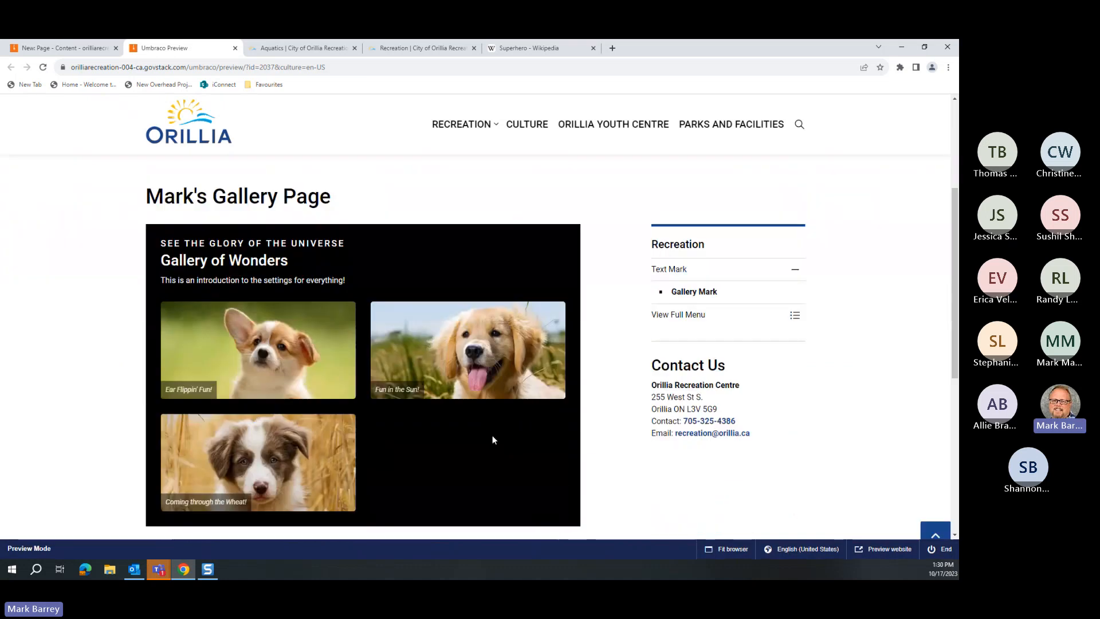
# Step: Turn on animation for the Gallery component and choose the bounceInDown animation style
pyautogui.click(85, 48)
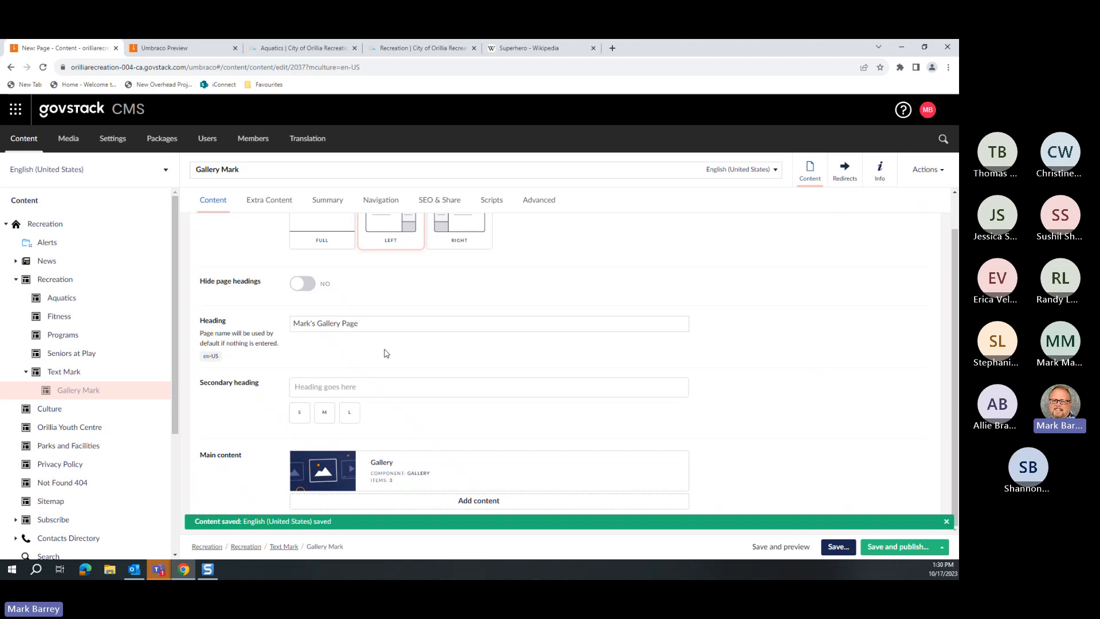
pyautogui.click(643, 465)
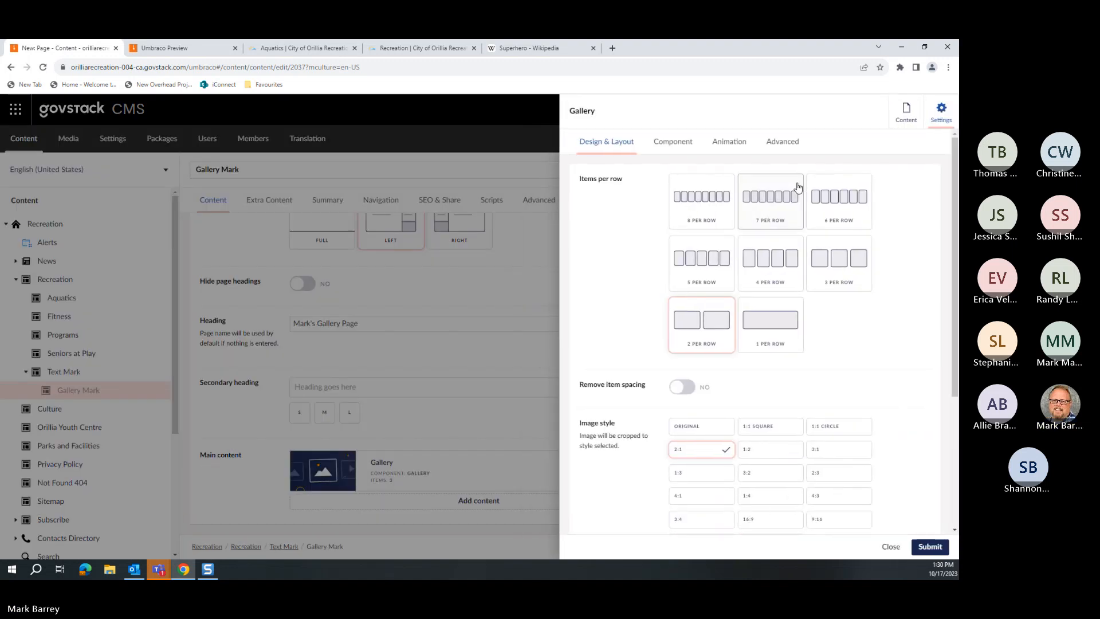
pyautogui.click(744, 148)
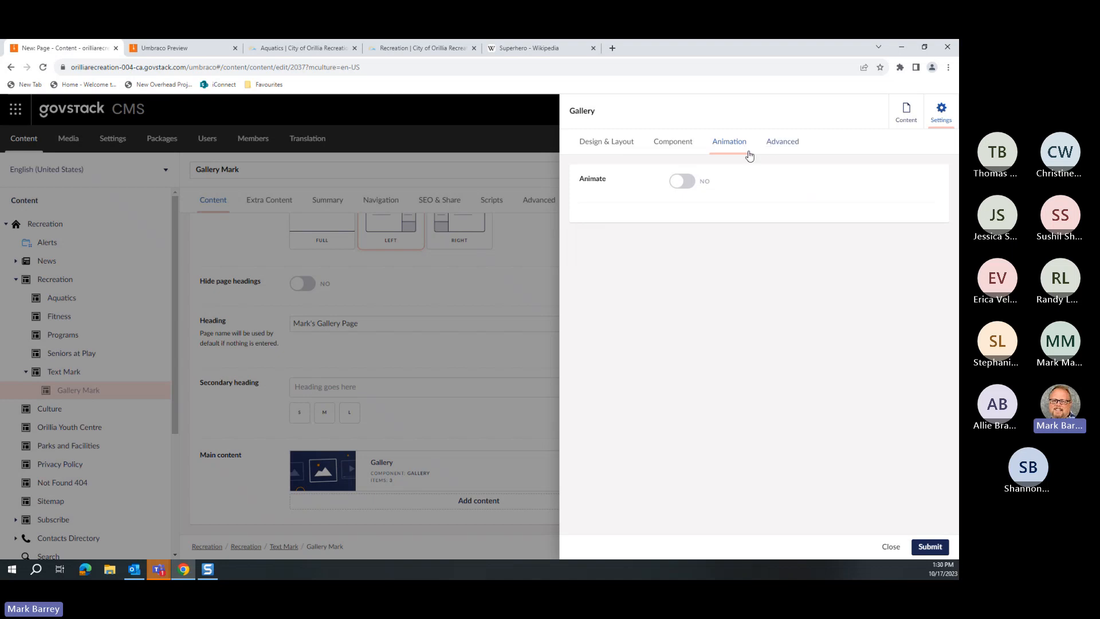
pyautogui.click(688, 183)
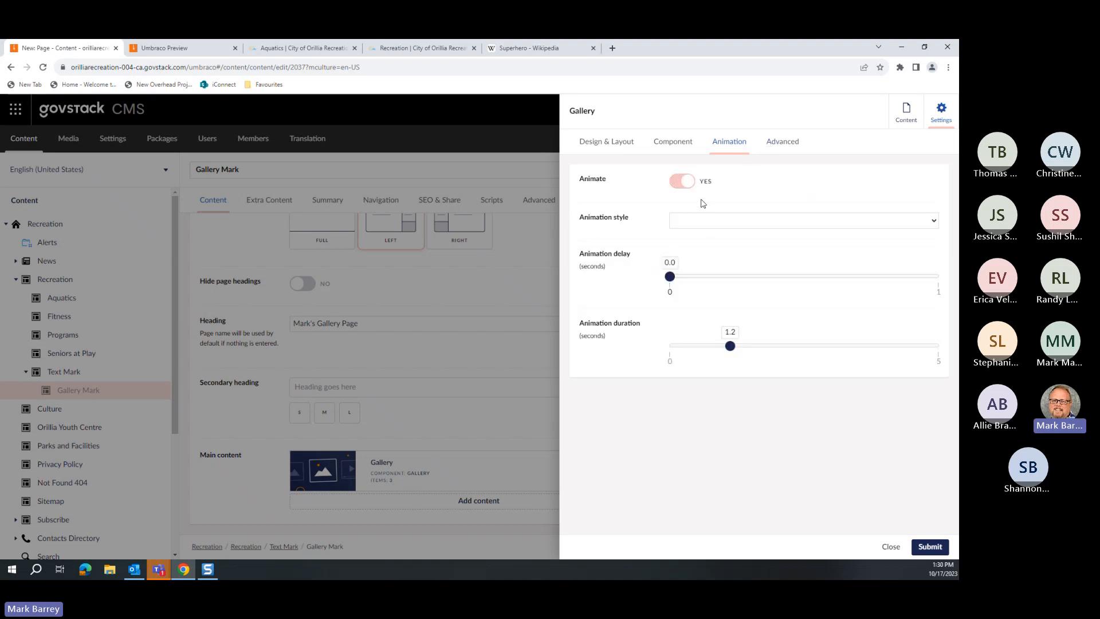
pyautogui.click(709, 223)
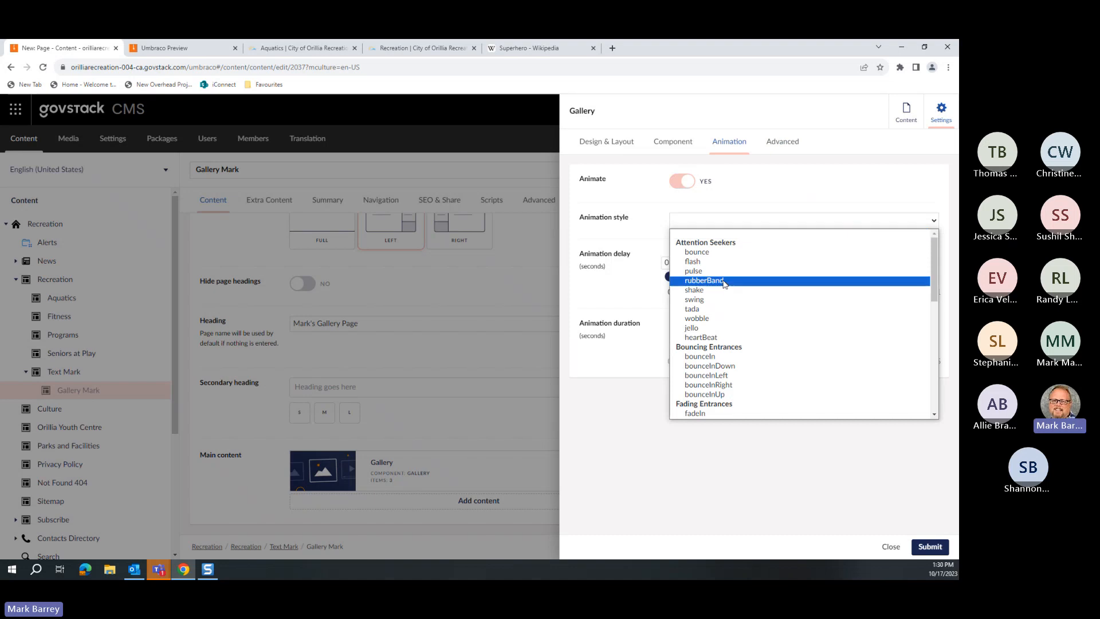
pyautogui.click(732, 367)
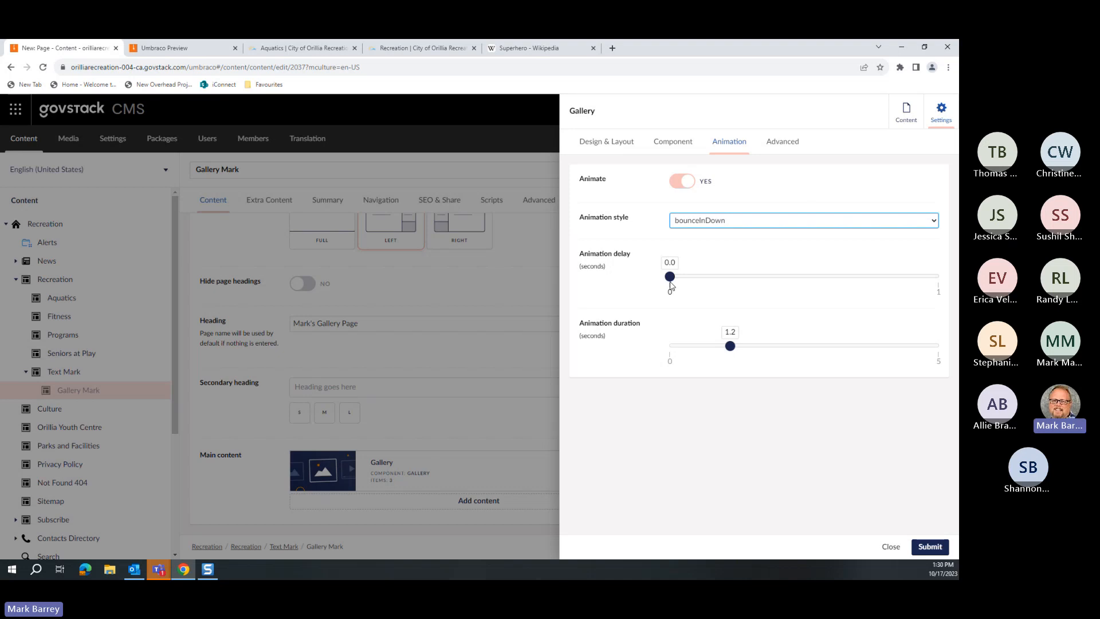
# Step: Set the Gallery's animation delay to 1.0 and duration to 2.0 seconds, submit it, and save and preview the page
pyautogui.moveTo(671, 281); pyautogui.dragTo(939, 278)
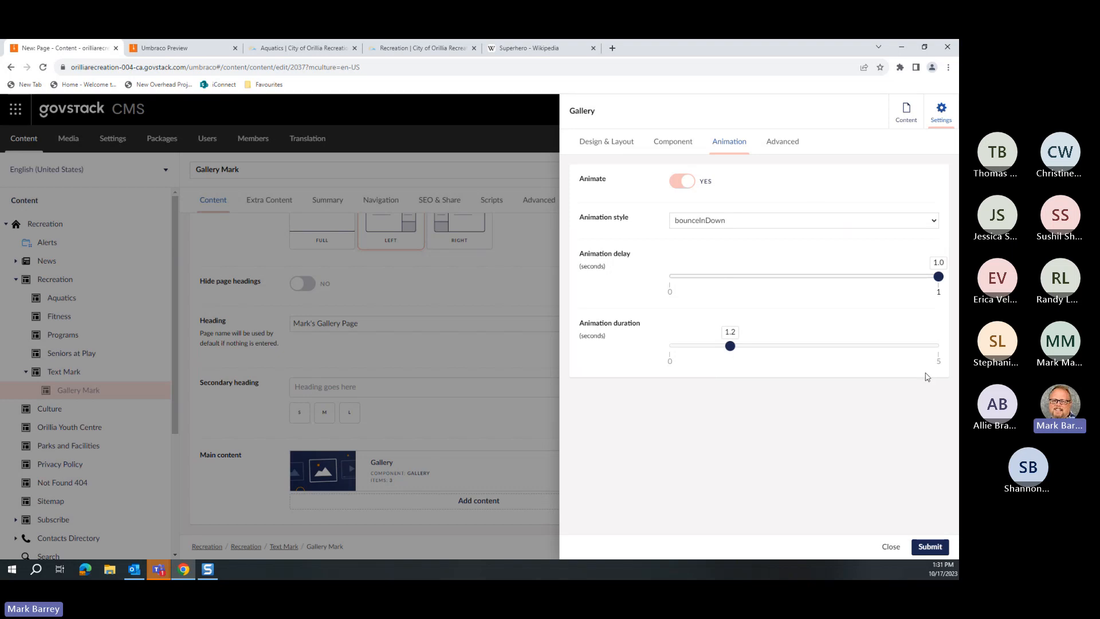
pyautogui.moveTo(731, 346); pyautogui.dragTo(774, 345)
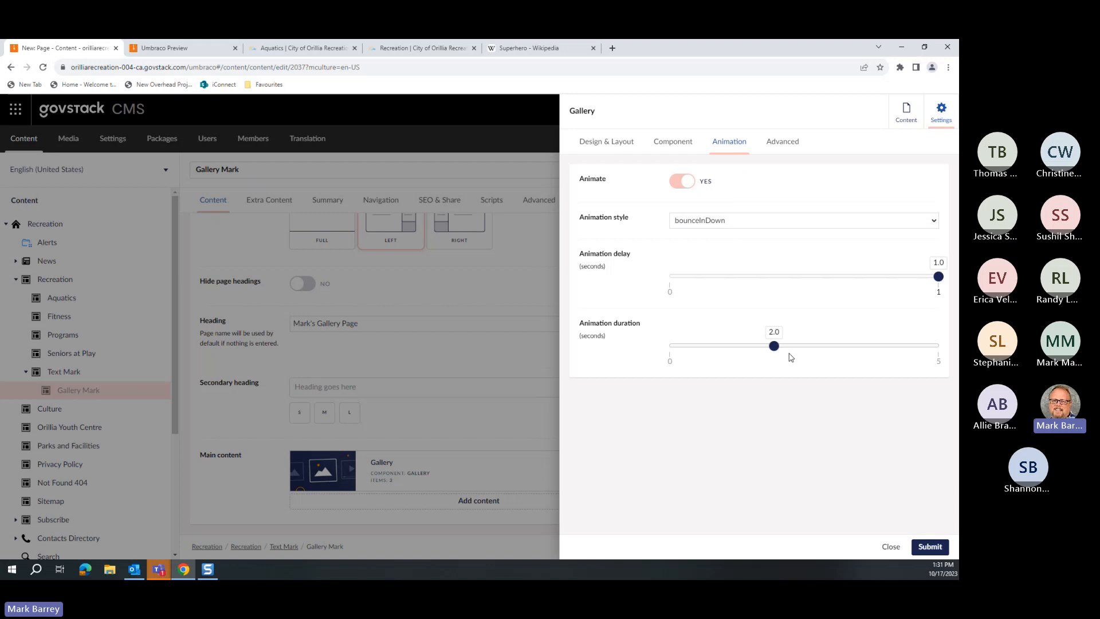
pyautogui.click(934, 549)
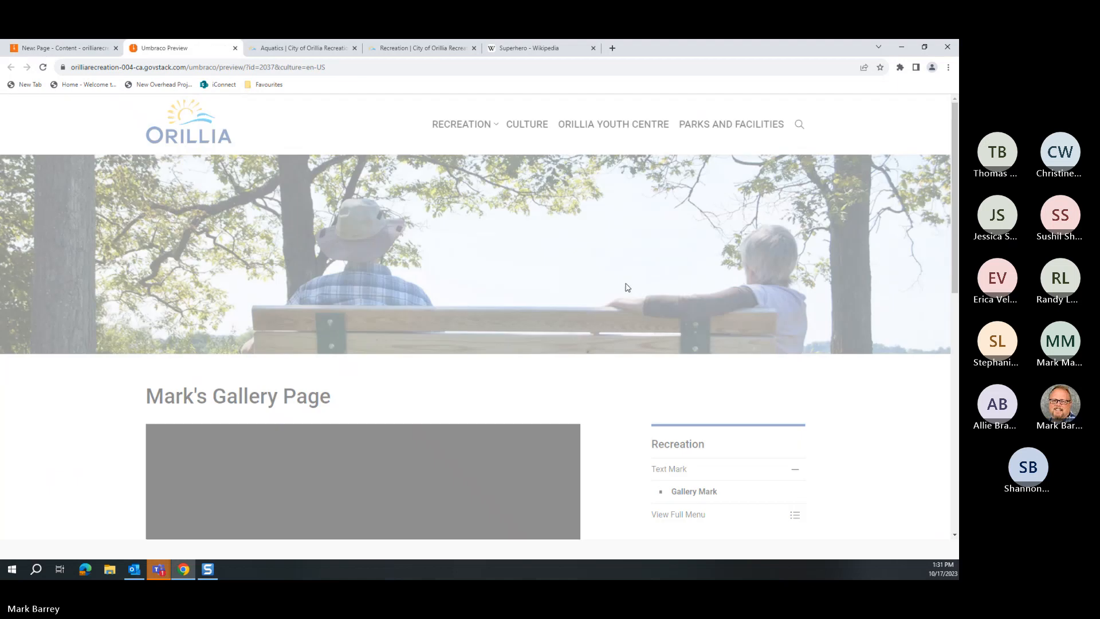
pyautogui.scroll(-4, 611, 293)
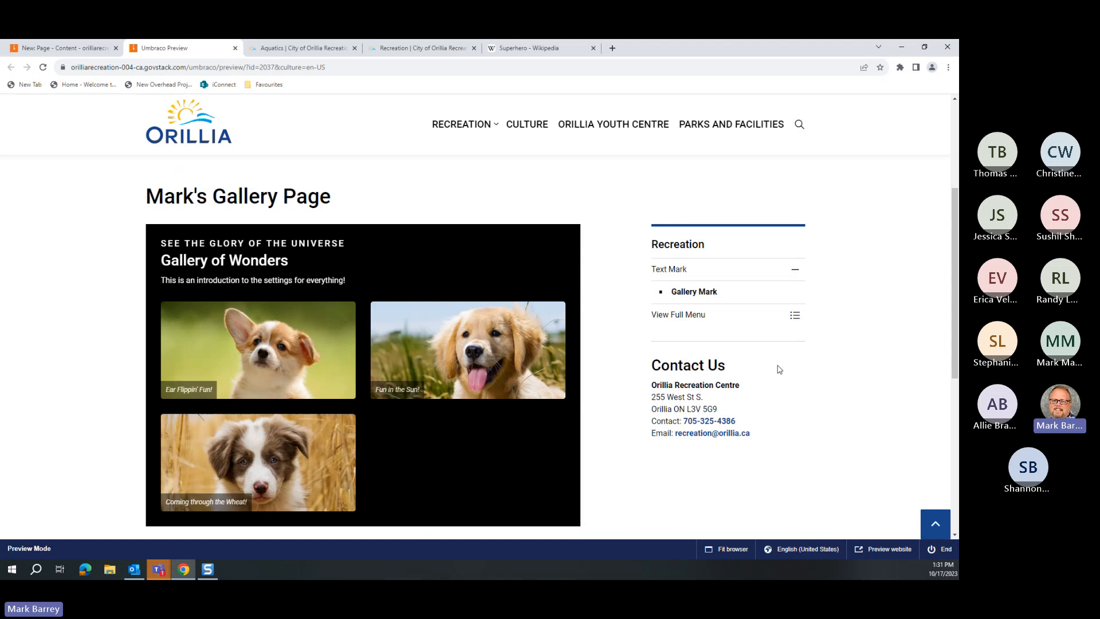
# Step: Change the Gallery's animation style to rubberBand, submit it, and save and preview the page
pyautogui.click(81, 50)
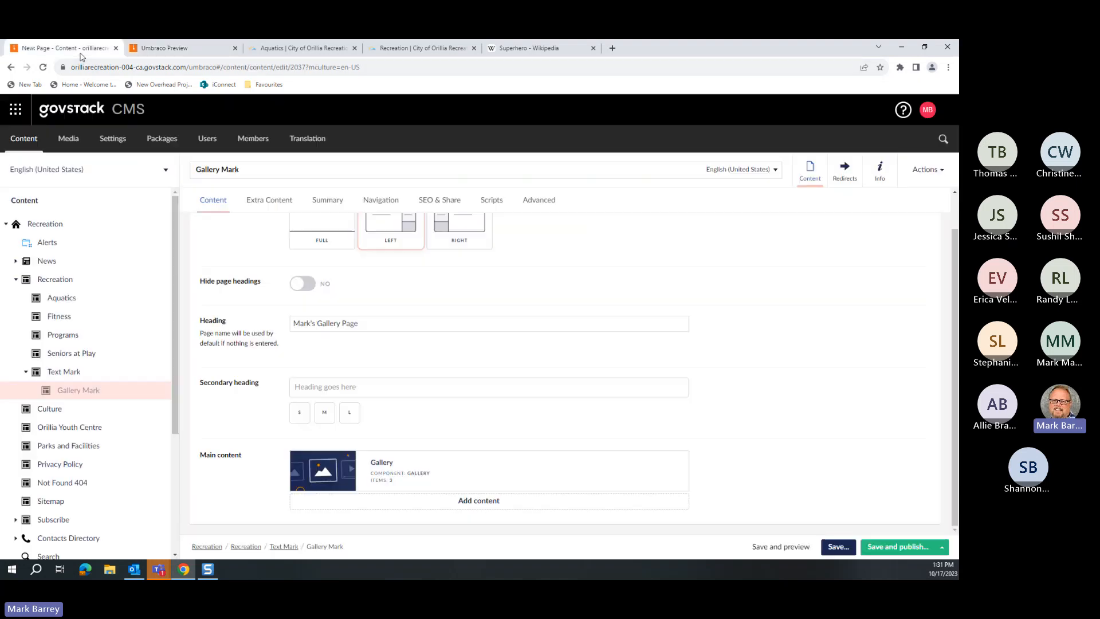
pyautogui.click(646, 462)
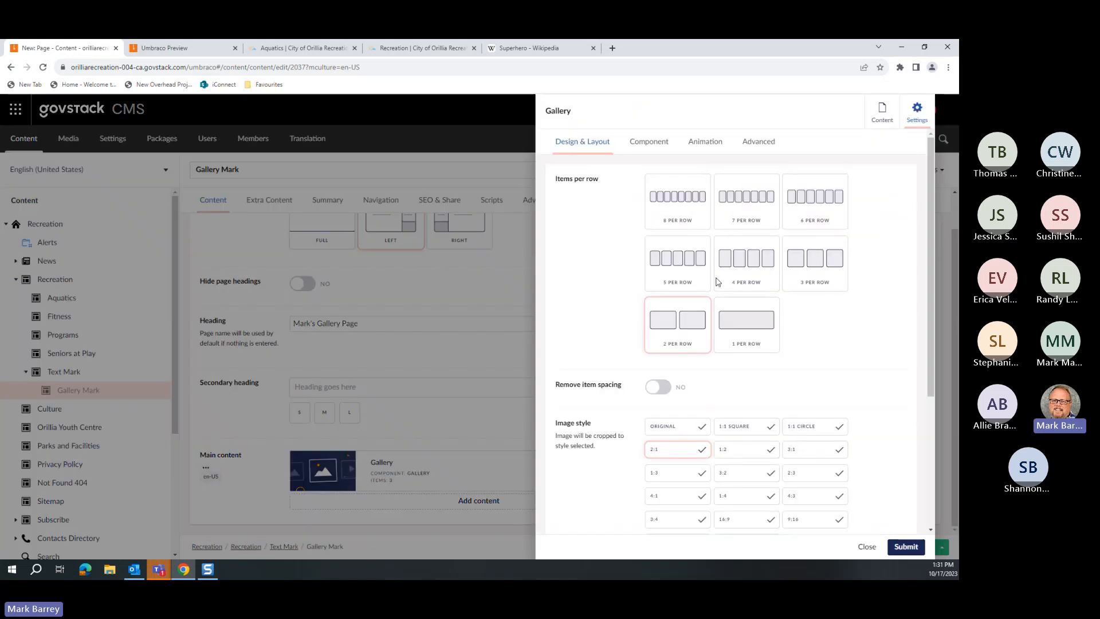
pyautogui.click(742, 144)
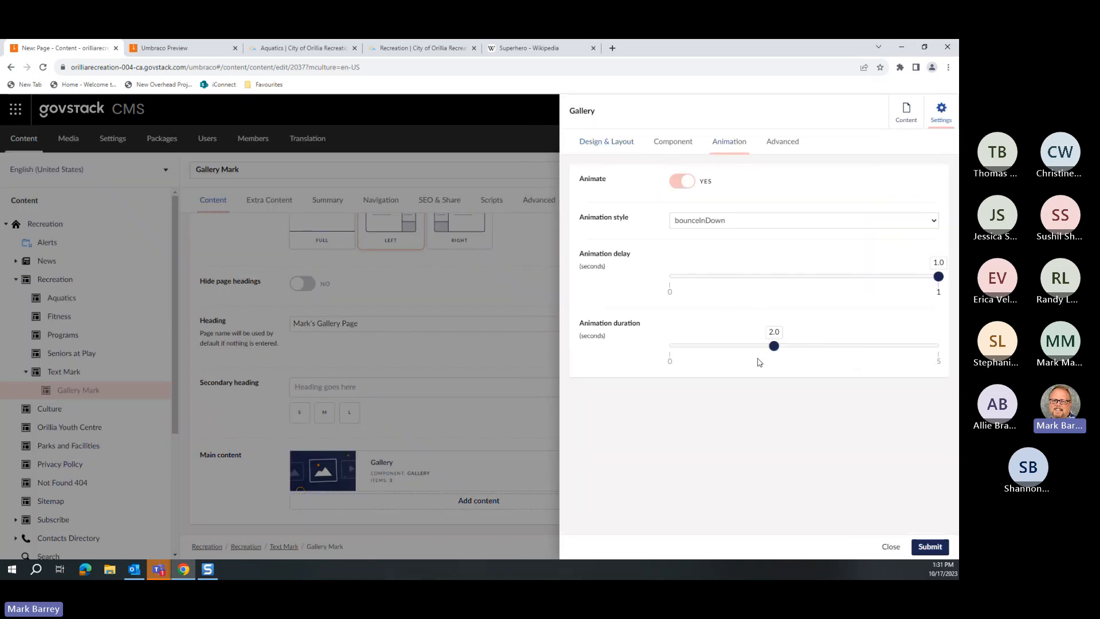
pyautogui.click(704, 224)
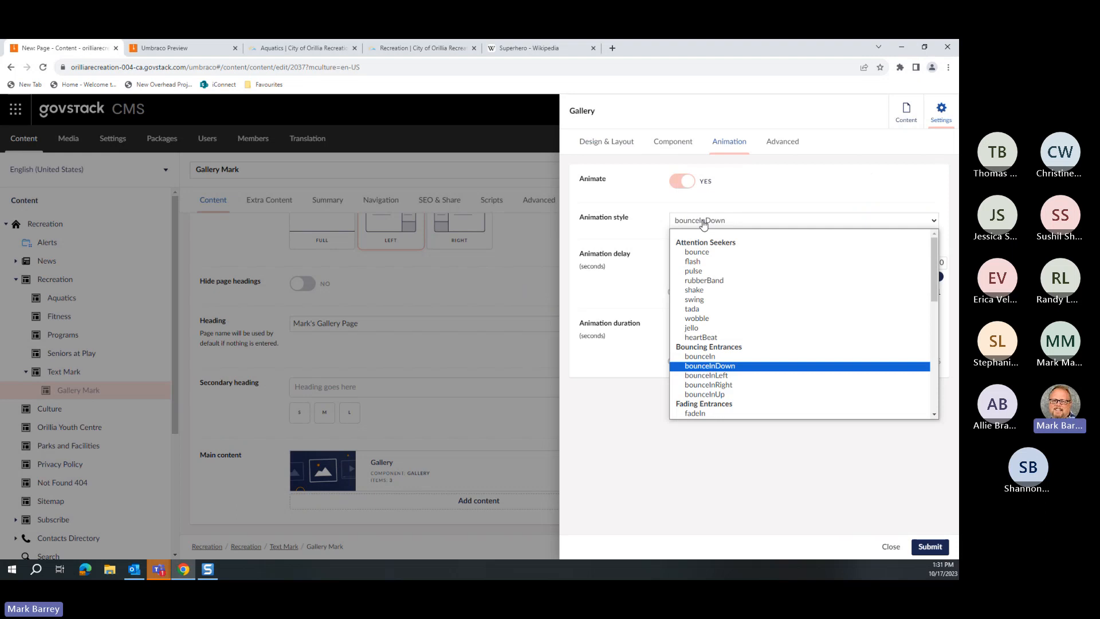
pyautogui.click(711, 283)
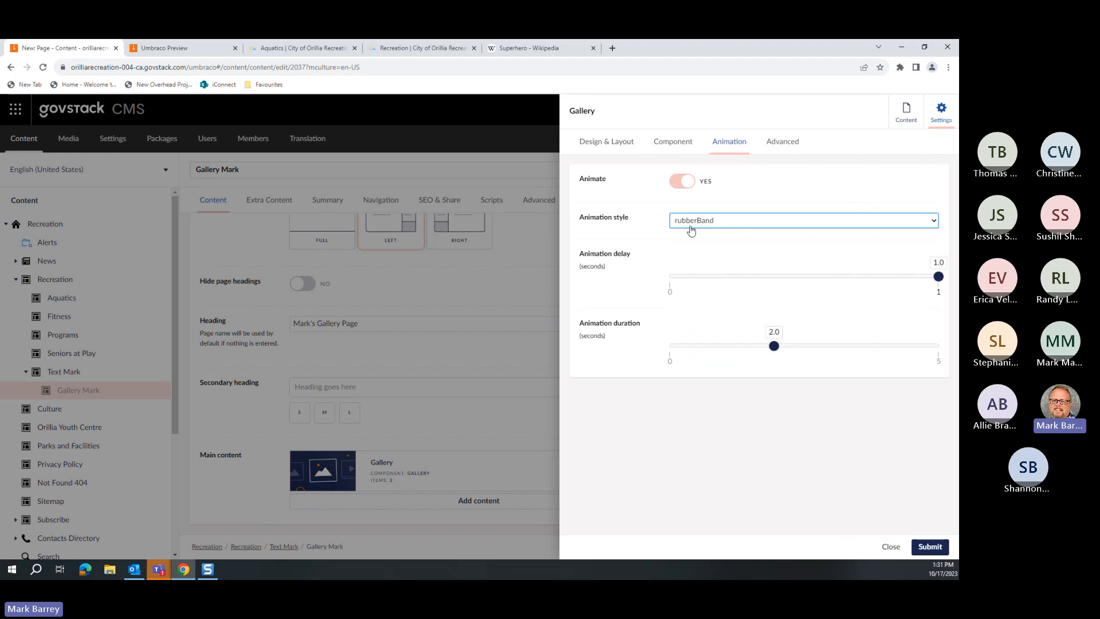
pyautogui.click(690, 225)
pyautogui.click(697, 283)
pyautogui.click(932, 549)
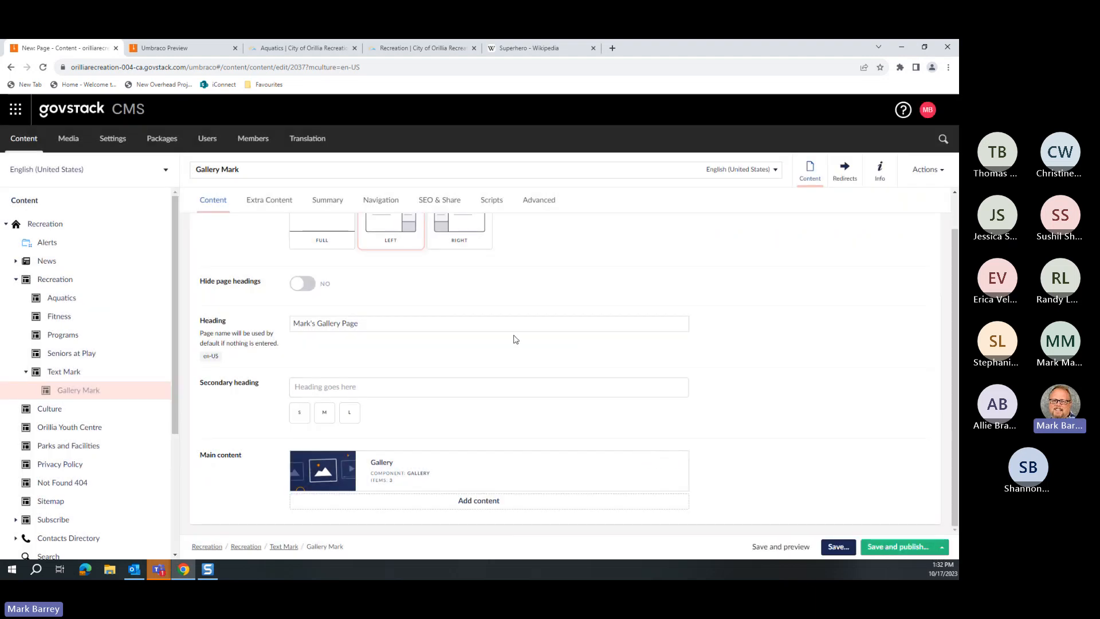
pyautogui.scroll(-3, 559, 392)
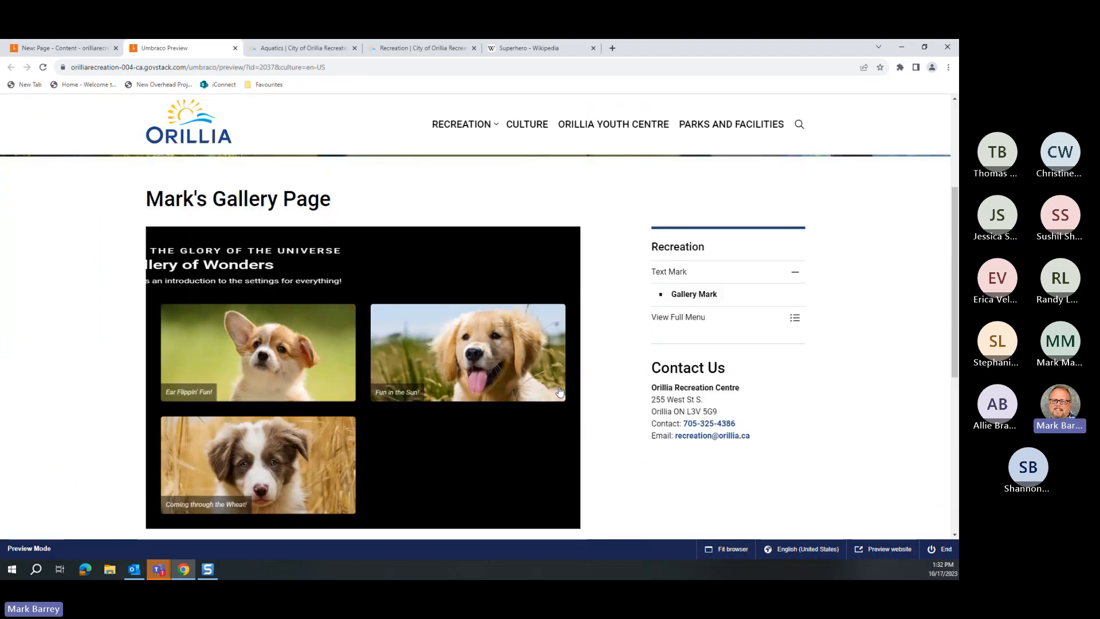
pyautogui.scroll(-2, 590, 389)
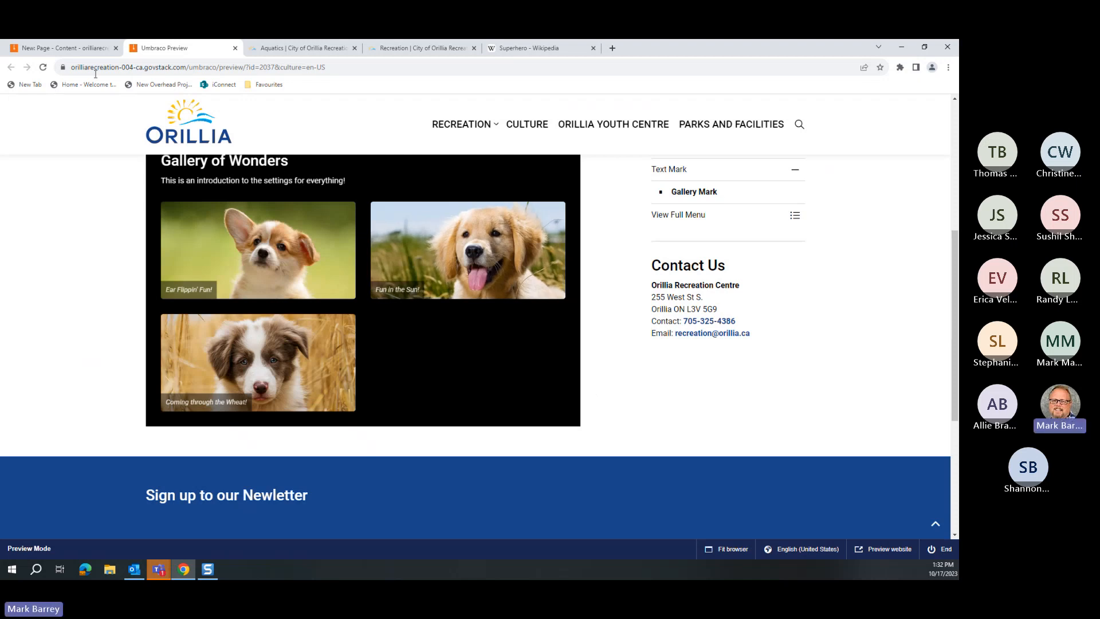
# Step: Turn off the Gallery's animation, name the component "Puppy Gallery", and submit the settings
pyautogui.click(84, 52)
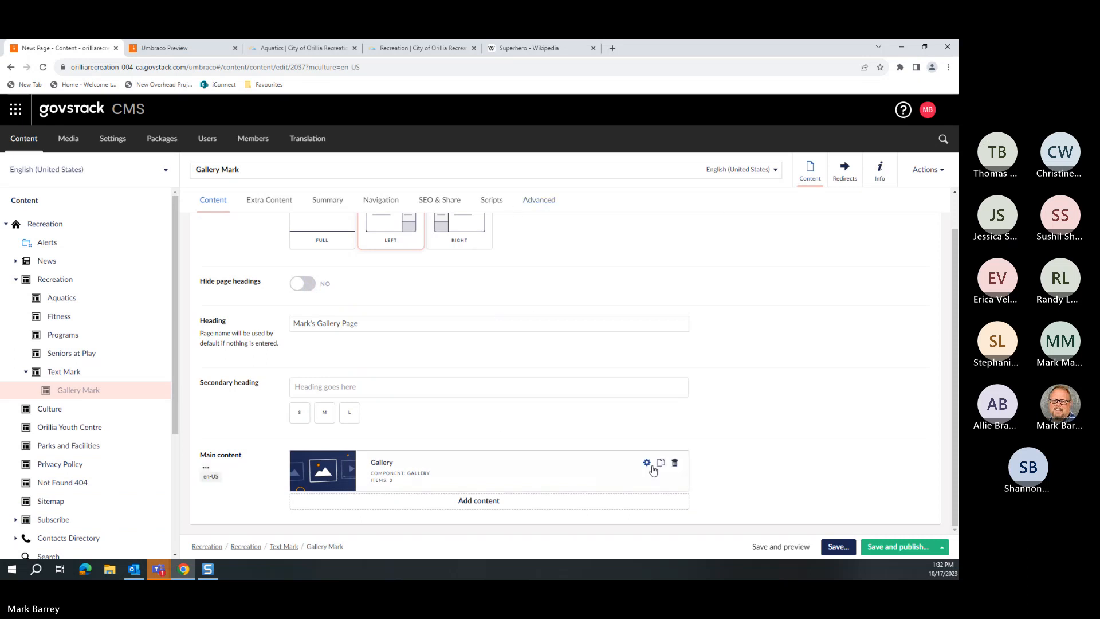
pyautogui.click(653, 463)
pyautogui.click(730, 142)
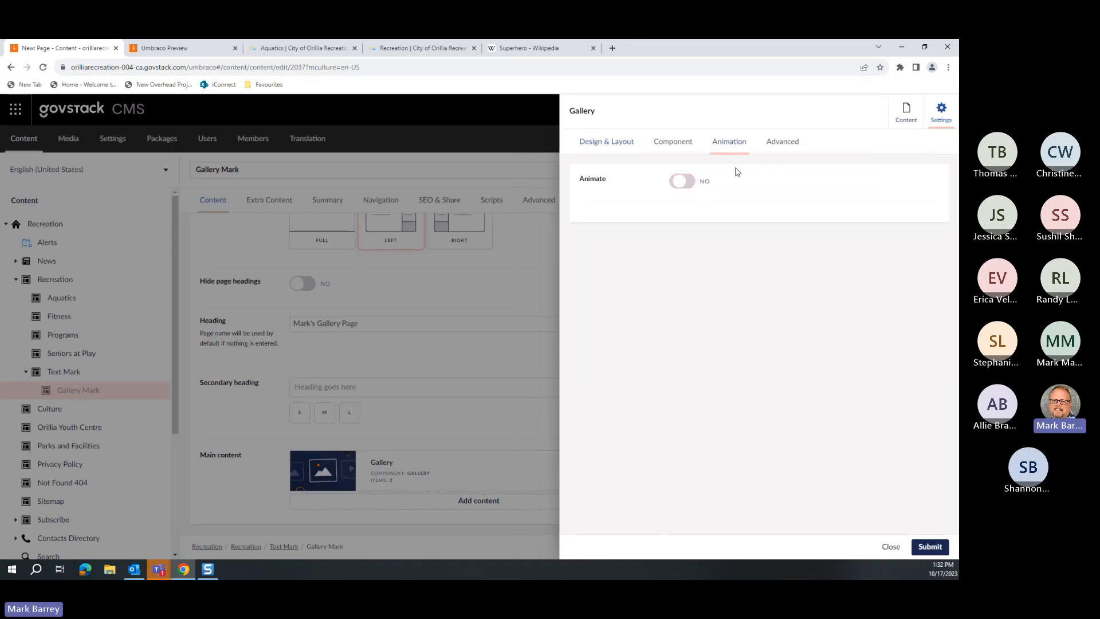
pyautogui.click(770, 149)
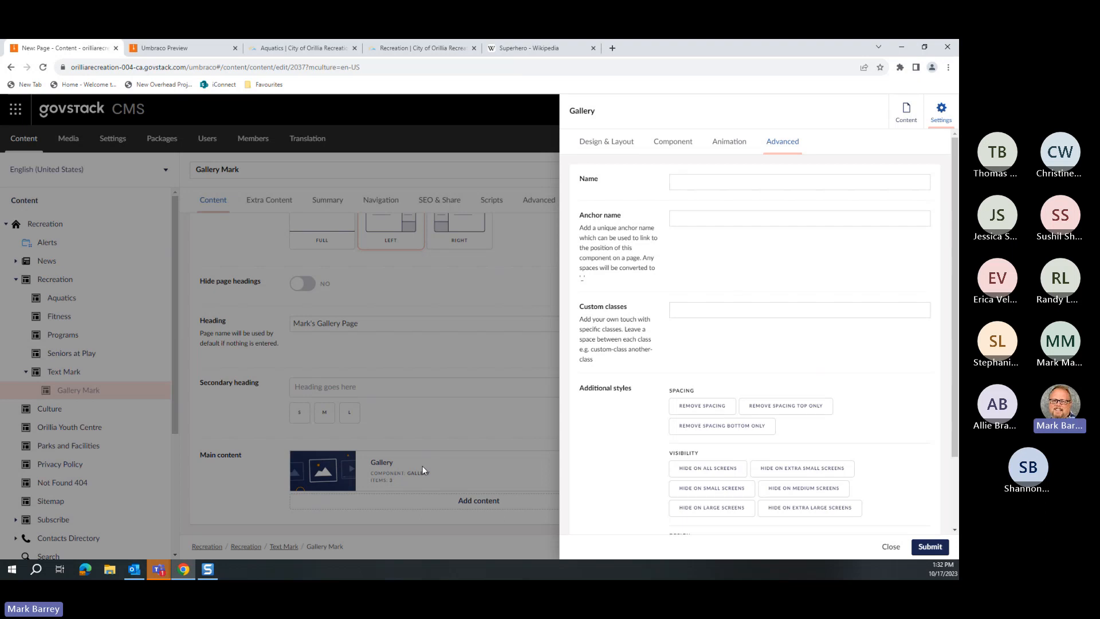
pyautogui.click(785, 185)
pyautogui.write('Puppy Gallery')
pyautogui.click(930, 547)
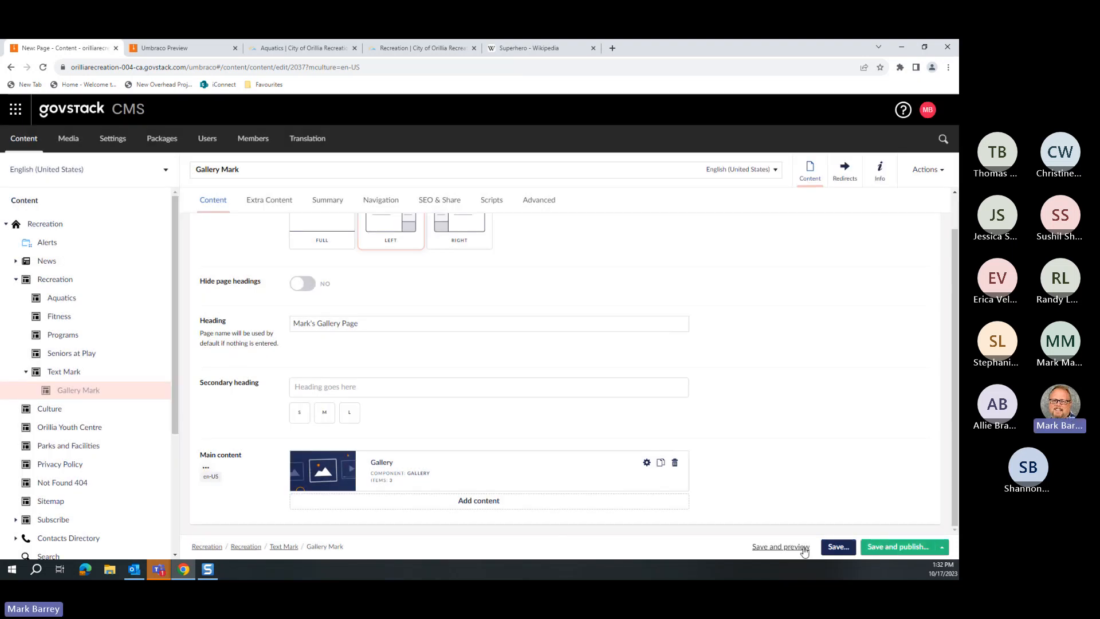
# Step: Save the English (United States) variant of the gallery page
pyautogui.click(840, 549)
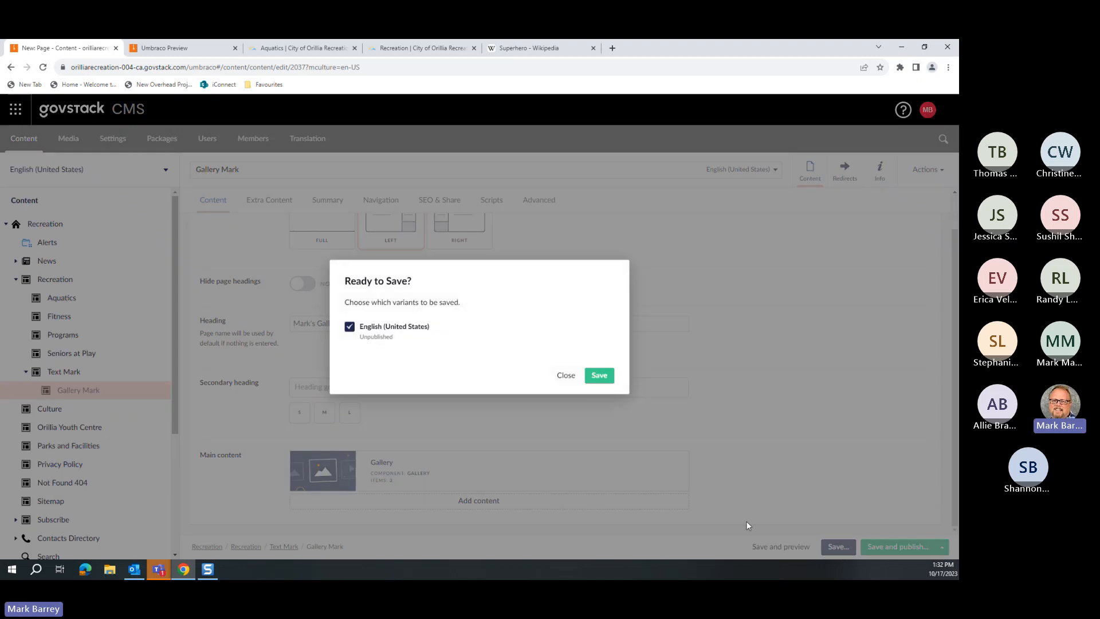
pyautogui.click(606, 378)
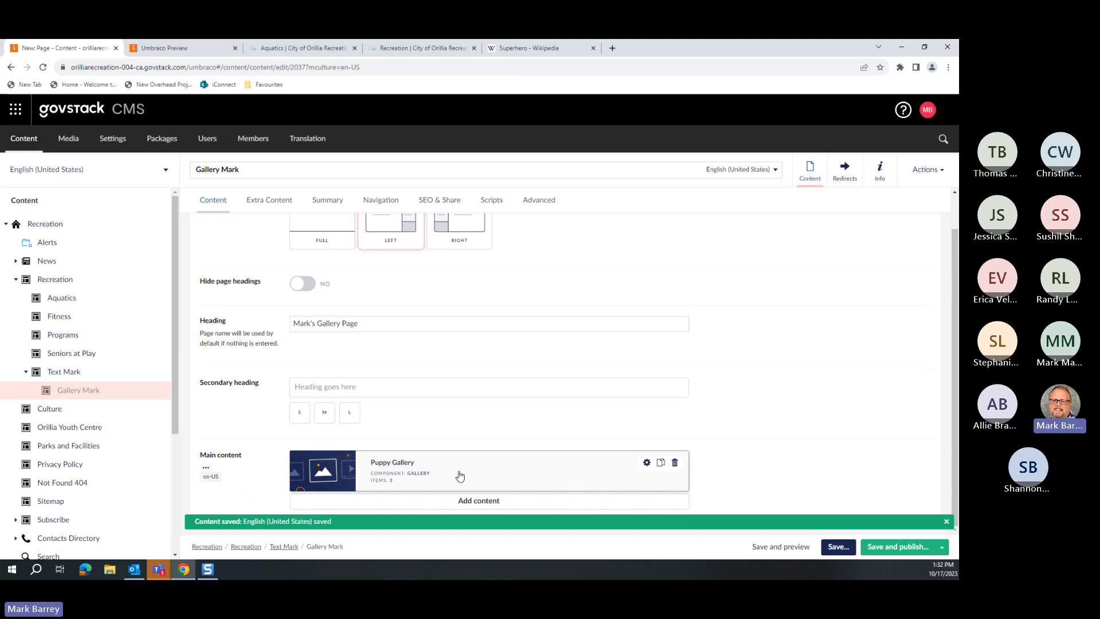
# Step: Set the Puppy Gallery component's anchor name to puppygallery and save the page's English (United States) variant
pyautogui.click(646, 463)
pyautogui.click(789, 143)
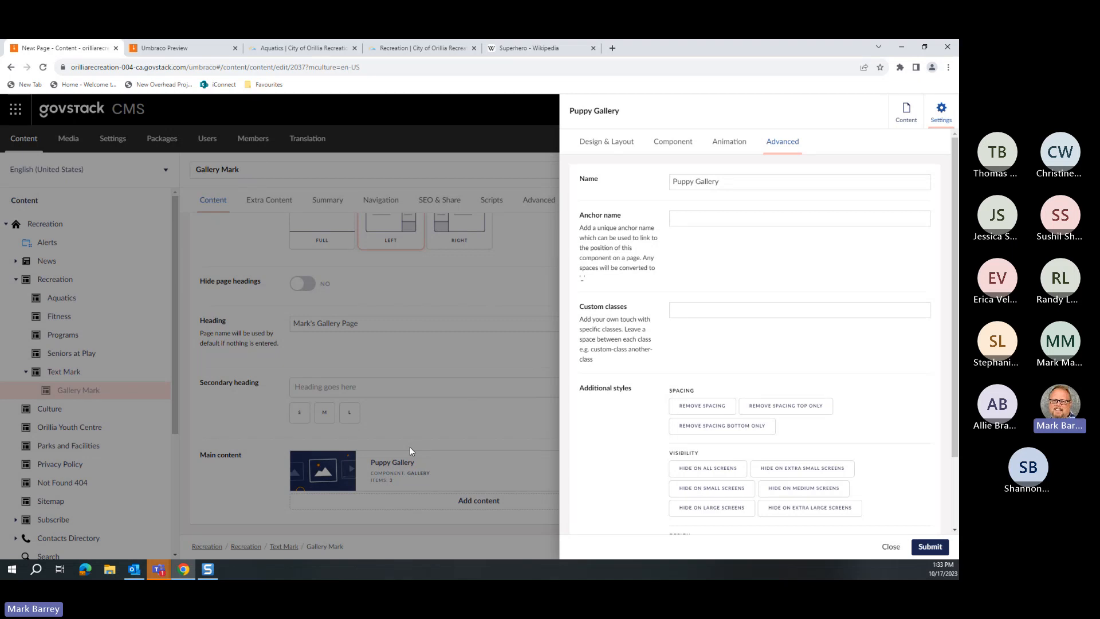
pyautogui.click(683, 222)
pyautogui.write('puppyg')
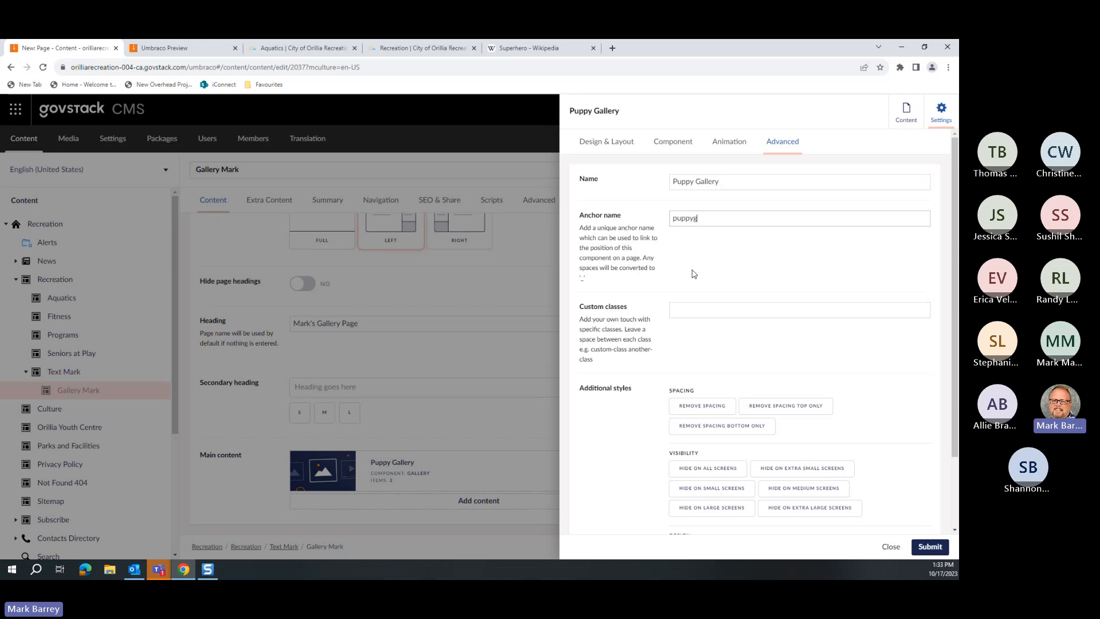
pyautogui.write('allery')
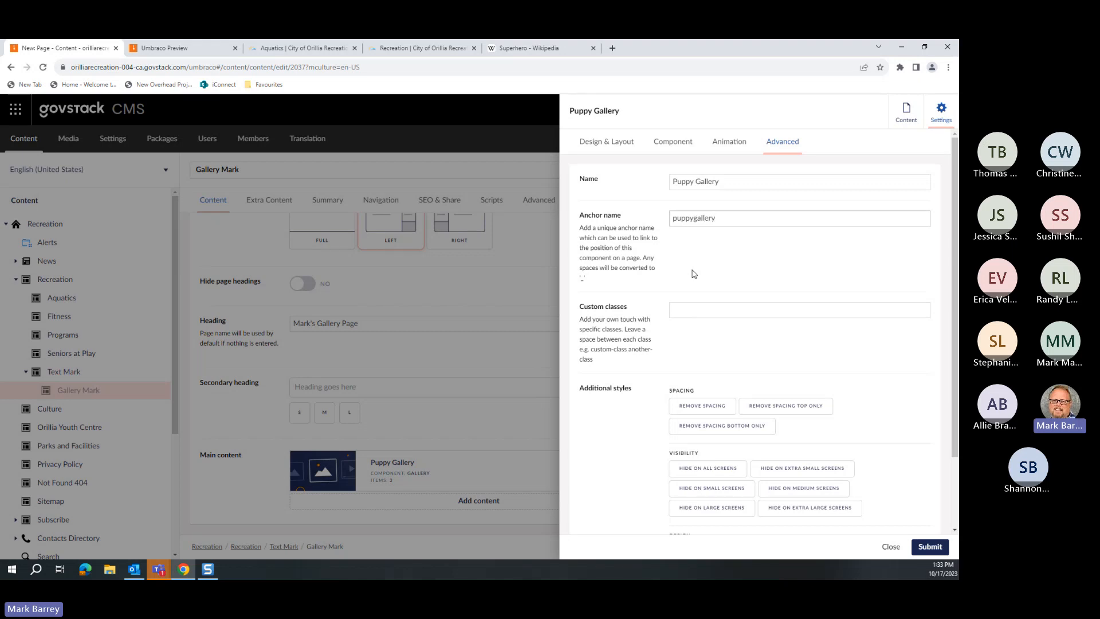
pyautogui.doubleClick(681, 218)
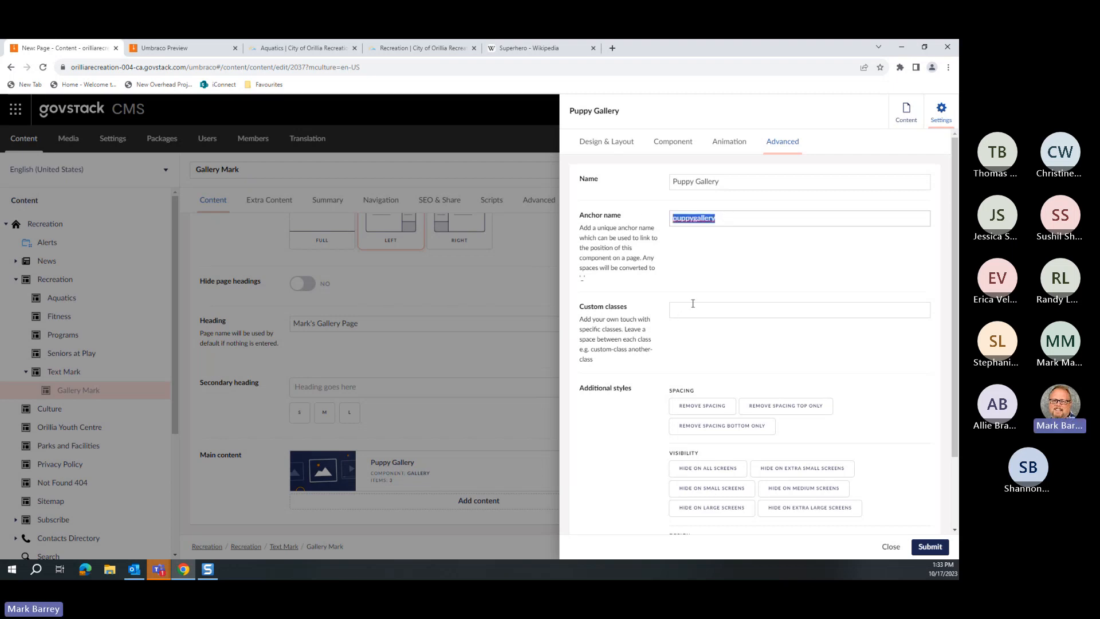
pyautogui.click(933, 547)
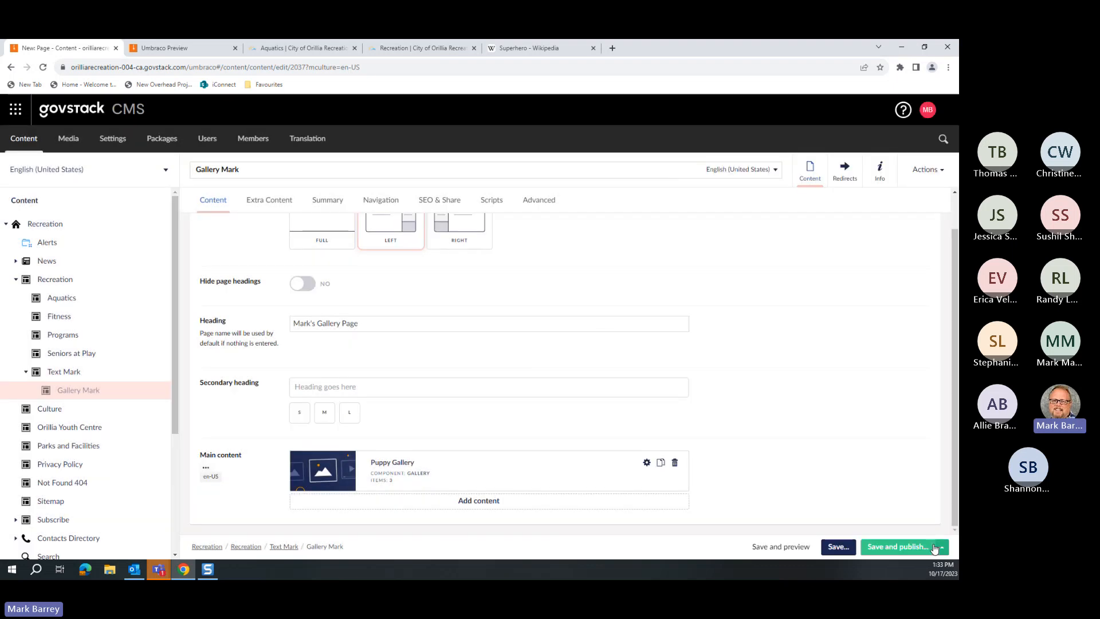
pyautogui.click(834, 549)
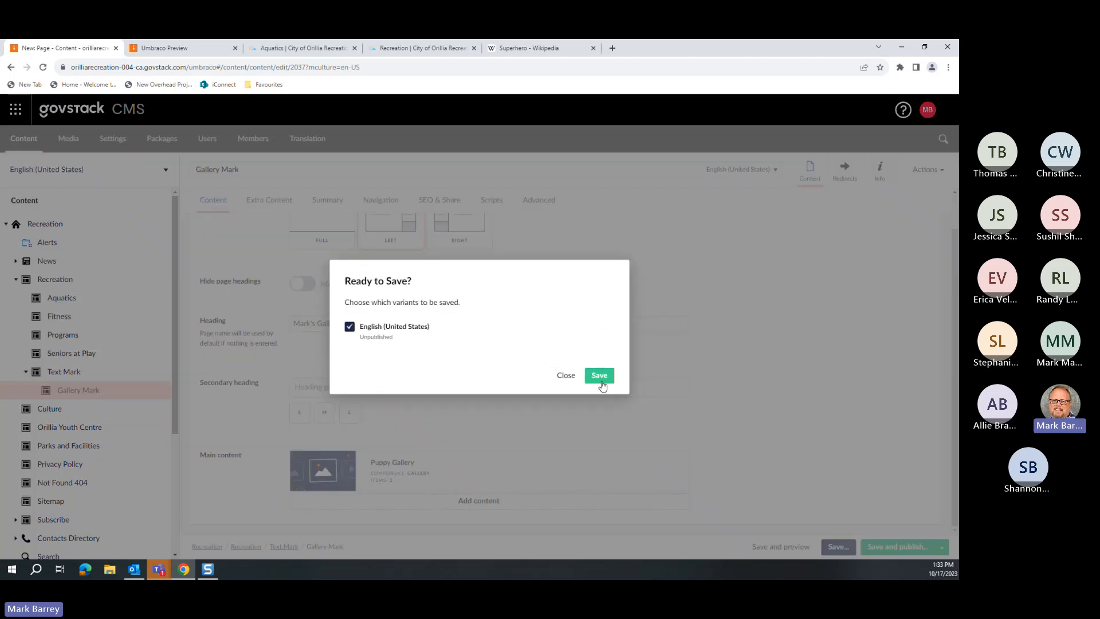
pyautogui.click(600, 376)
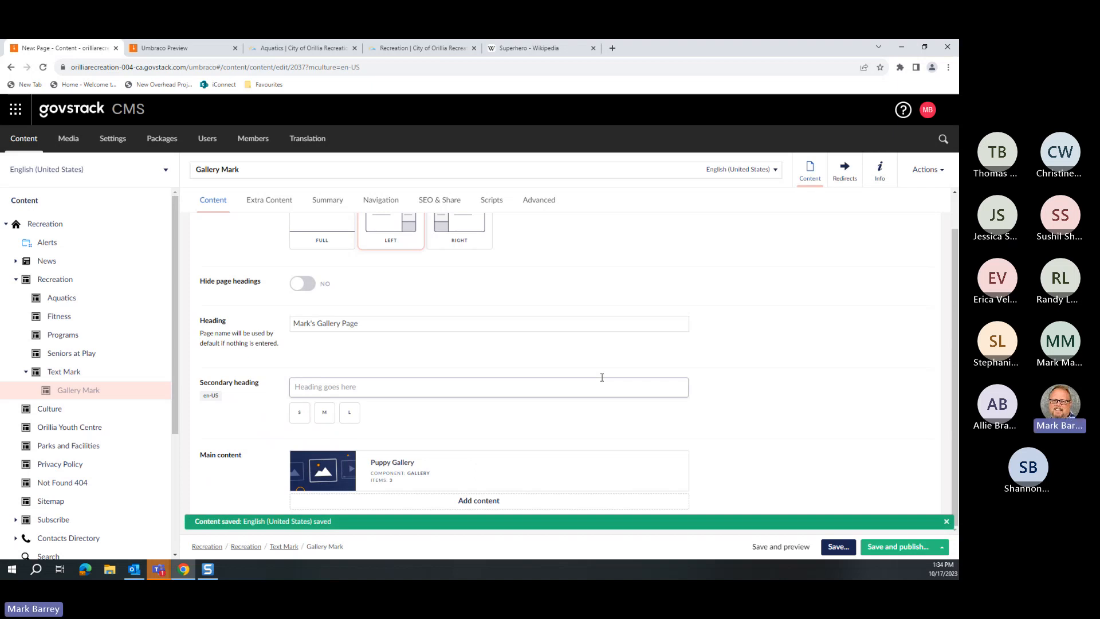
# Step: Paste the copied Text component below the gallery and link the first word, Superheroes, of its content paragraph to the anchor puppygallery
pyautogui.click(681, 503)
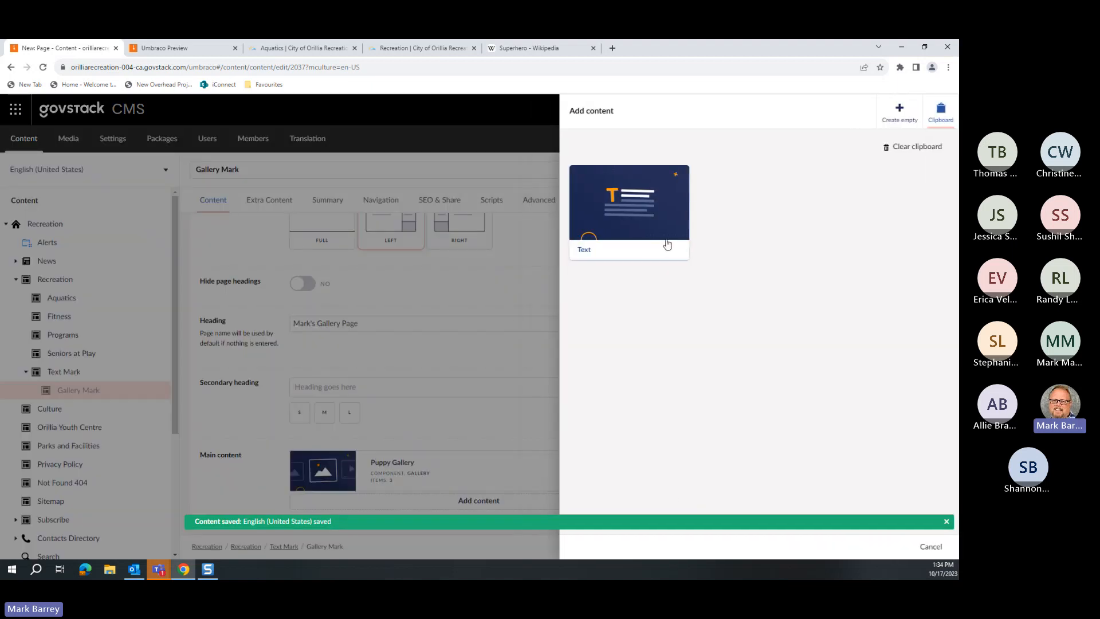
pyautogui.click(664, 233)
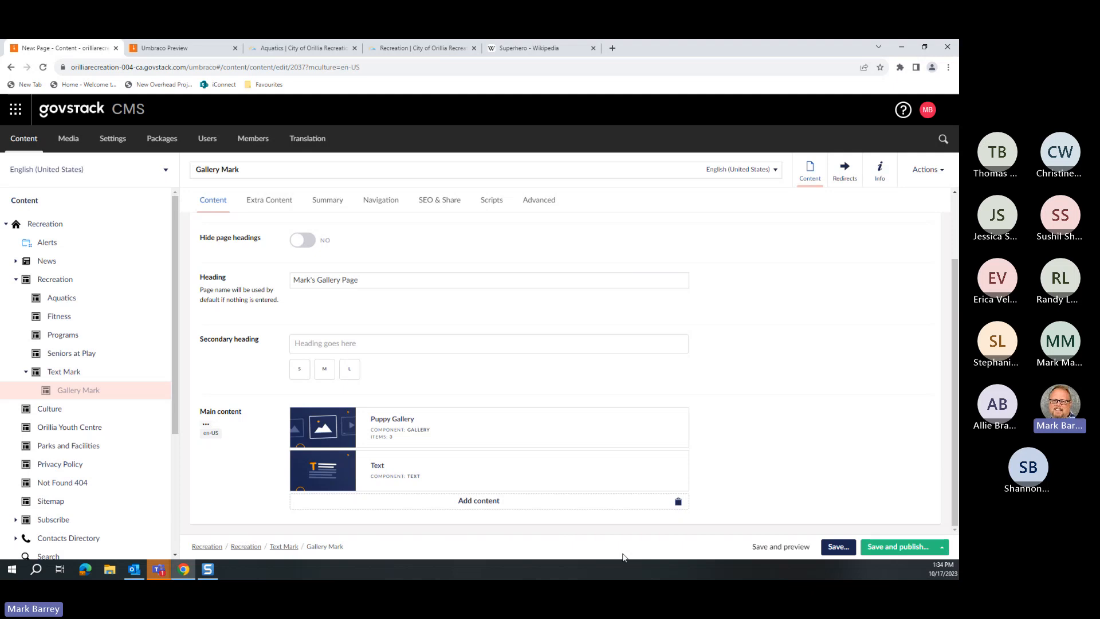
pyautogui.click(384, 464)
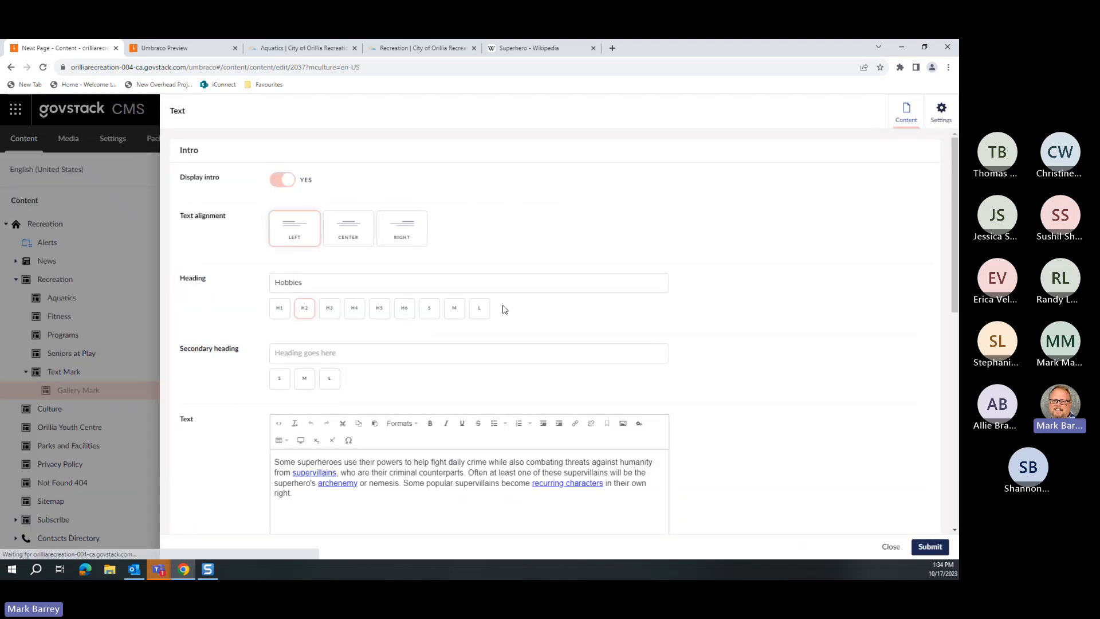
pyautogui.scroll(-5, 389, 407)
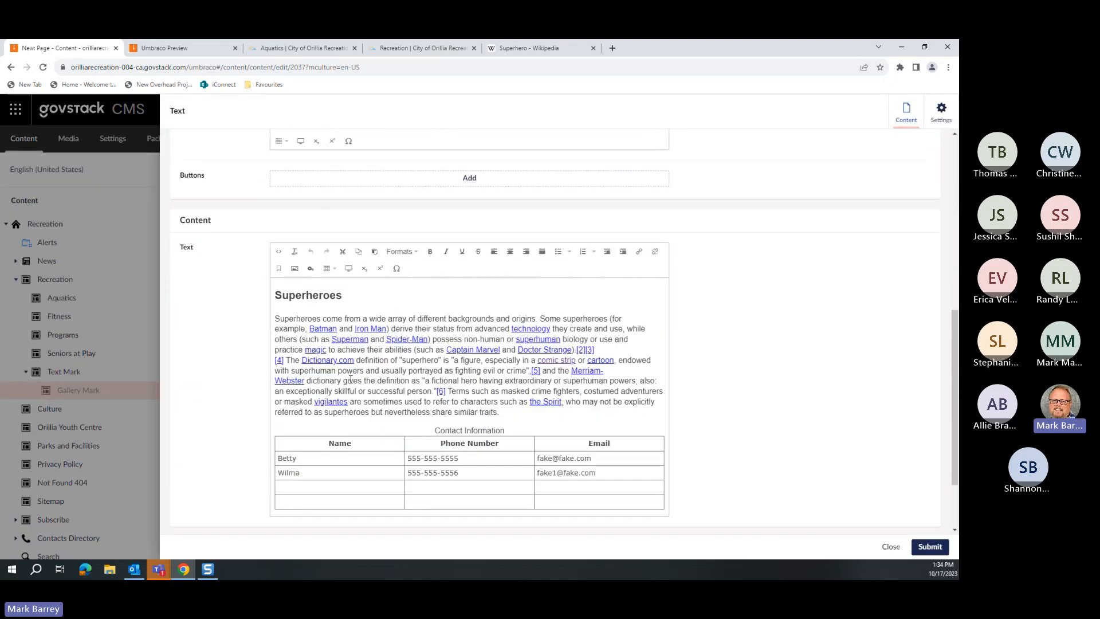
pyautogui.moveTo(322, 319); pyautogui.dragTo(277, 321)
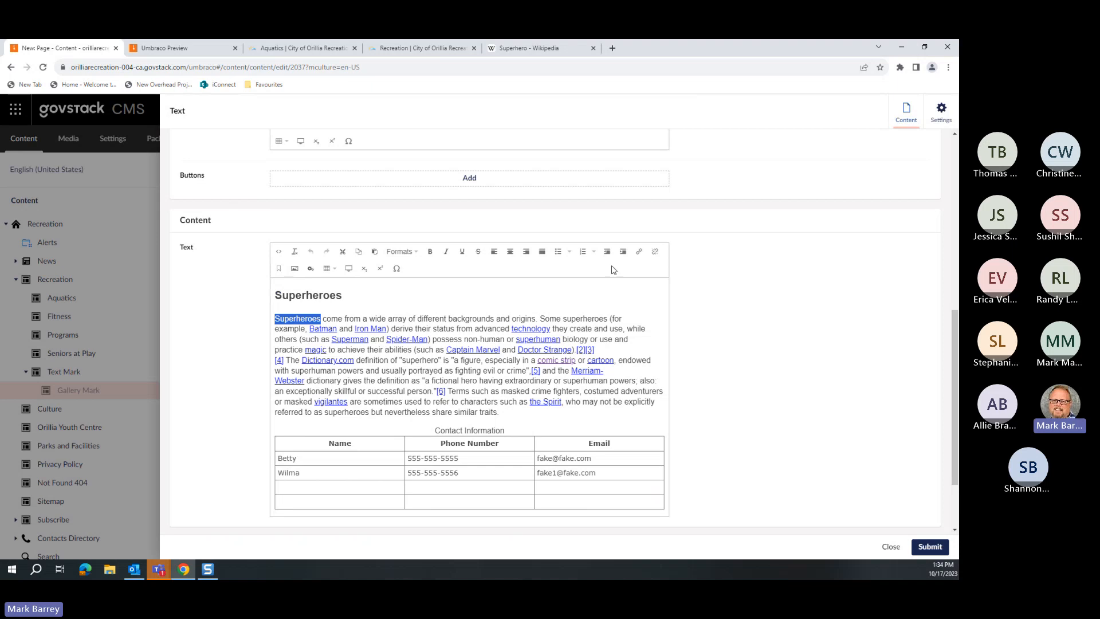
pyautogui.click(640, 253)
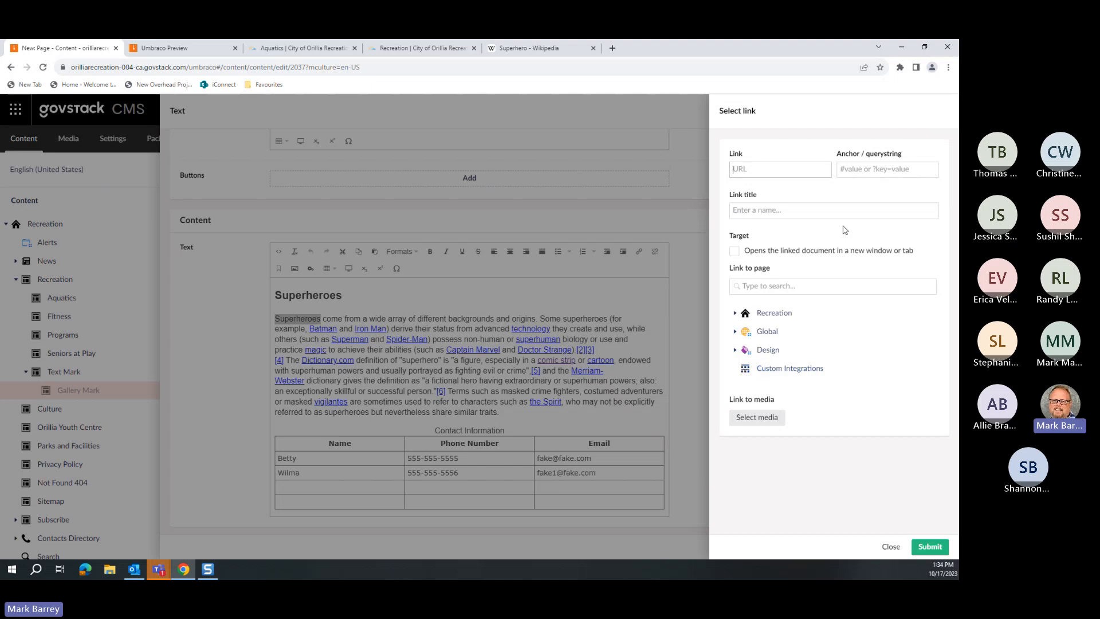
pyautogui.click(883, 168)
pyautogui.write('puppygallery')
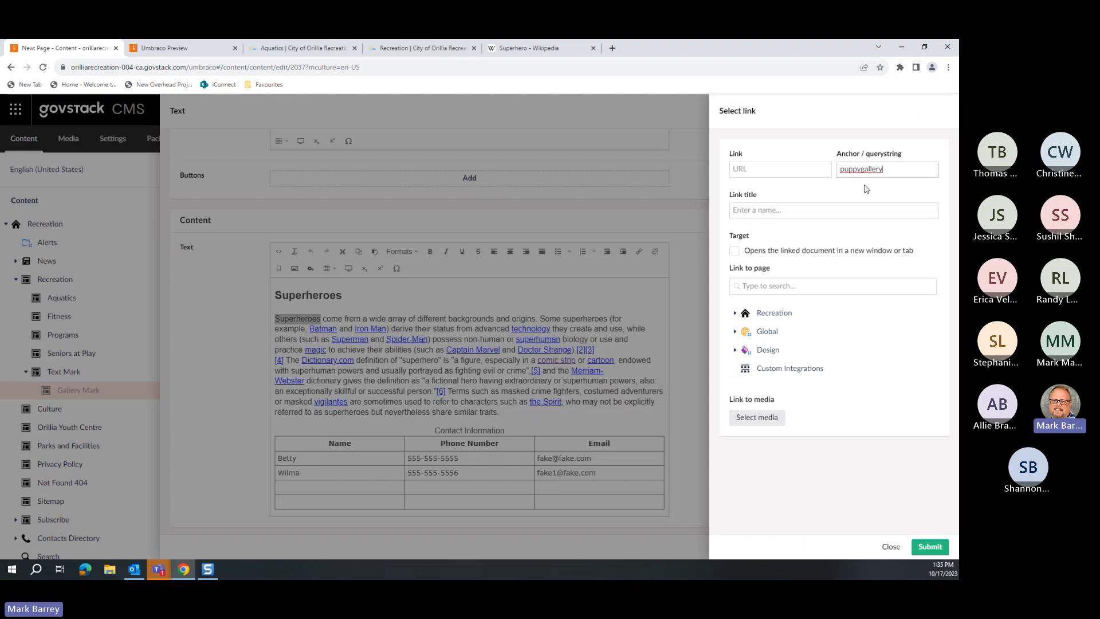
pyautogui.click(927, 548)
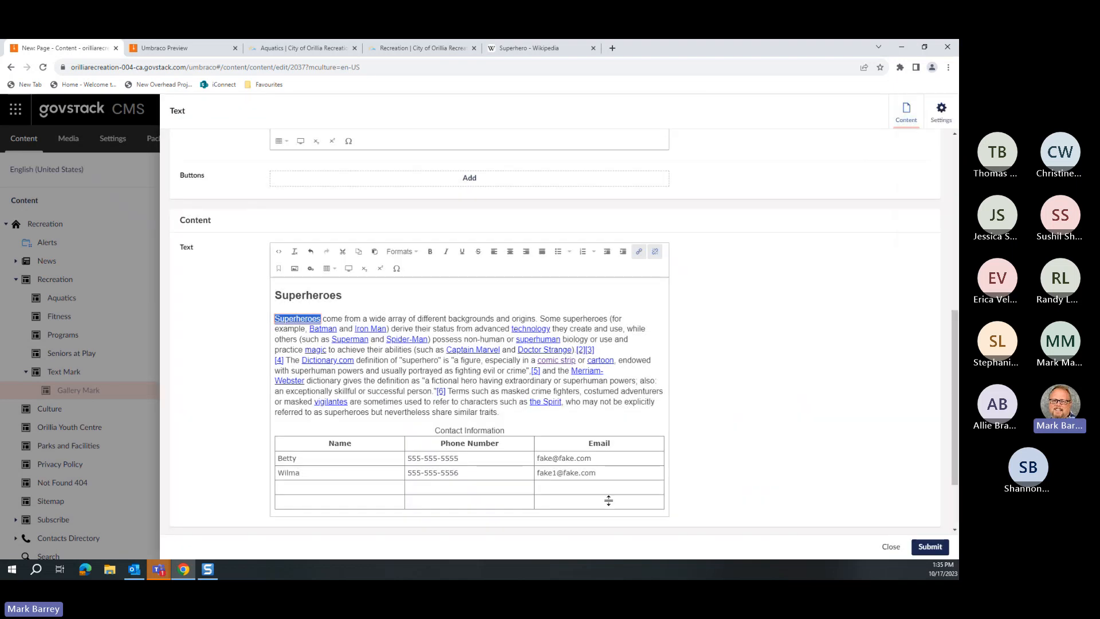
pyautogui.click(924, 546)
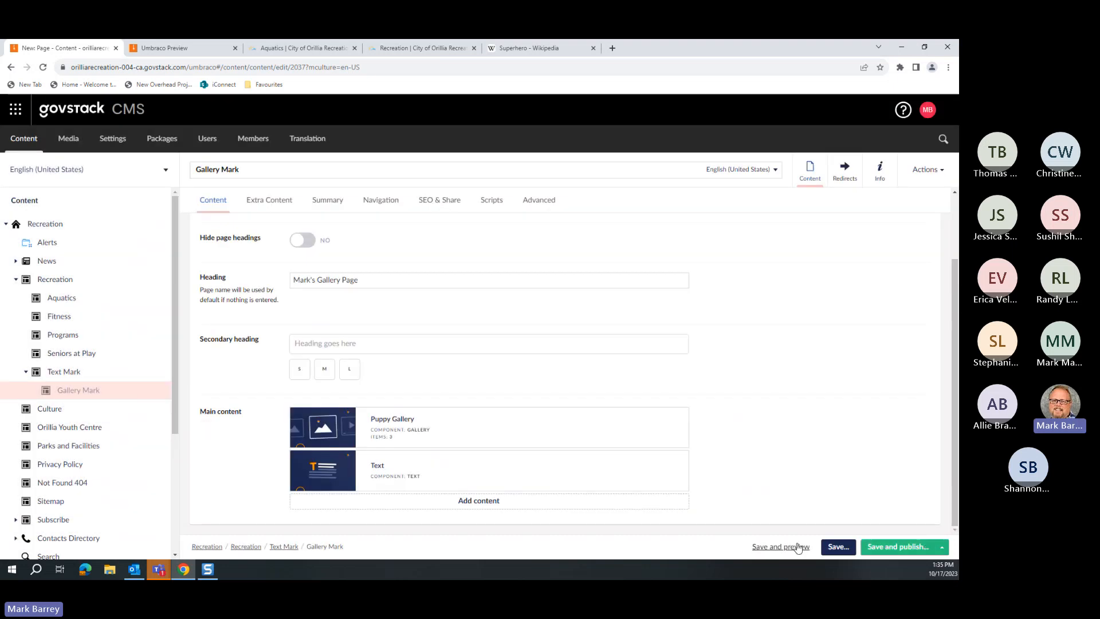
# Step: Save and preview the page, and follow the Superheroes link in the content paragraph to test the anchor
pyautogui.click(797, 548)
pyautogui.scroll(-3, 614, 456)
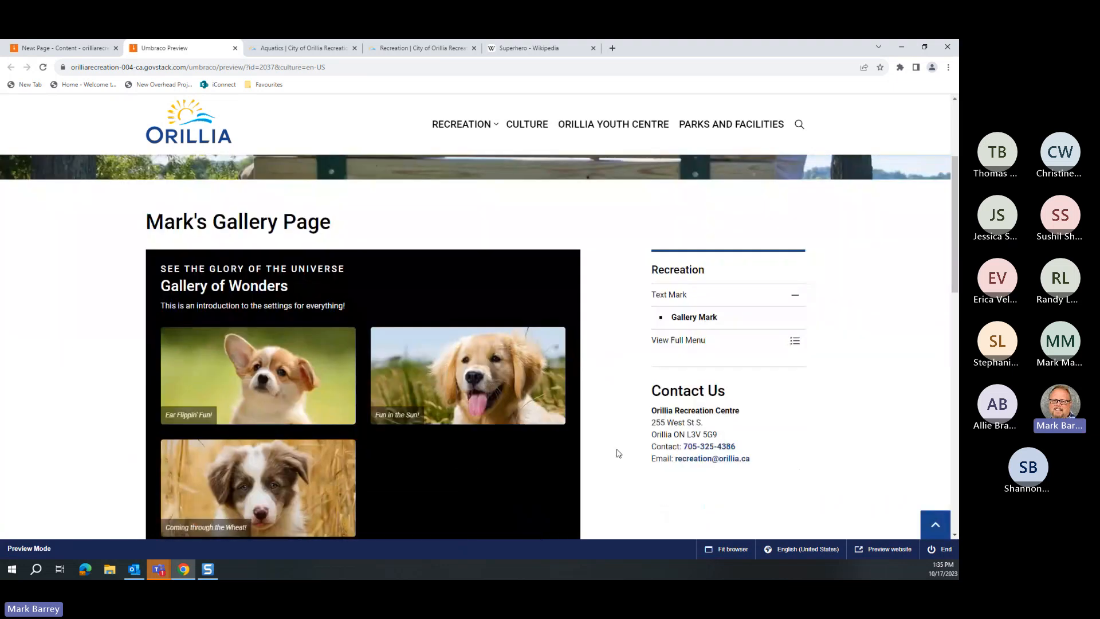
pyautogui.scroll(-7, 617, 453)
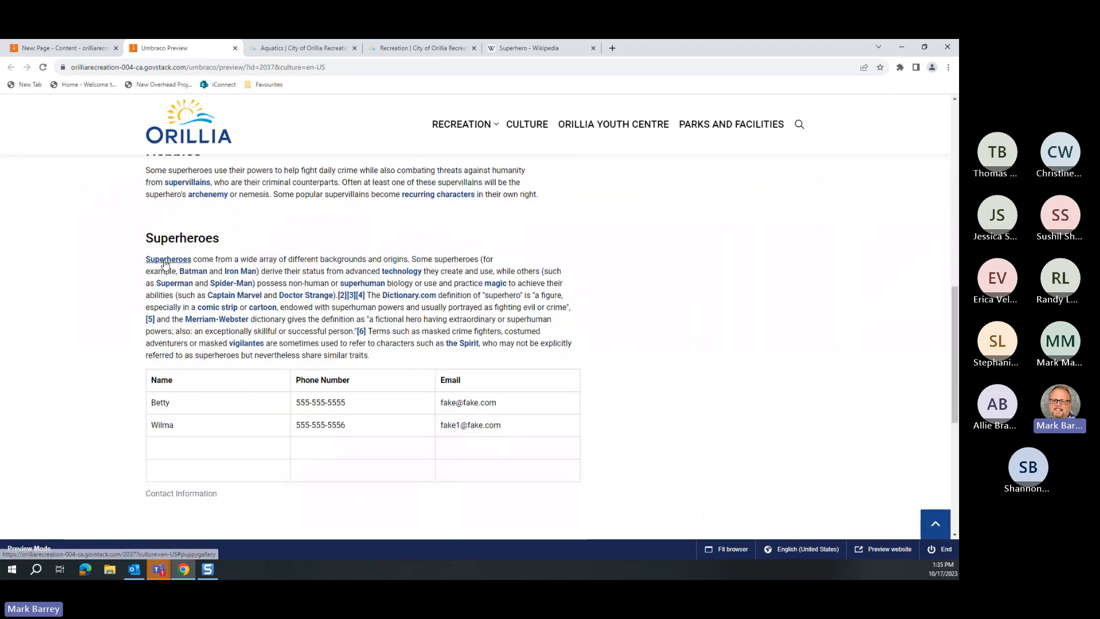
pyautogui.click(164, 261)
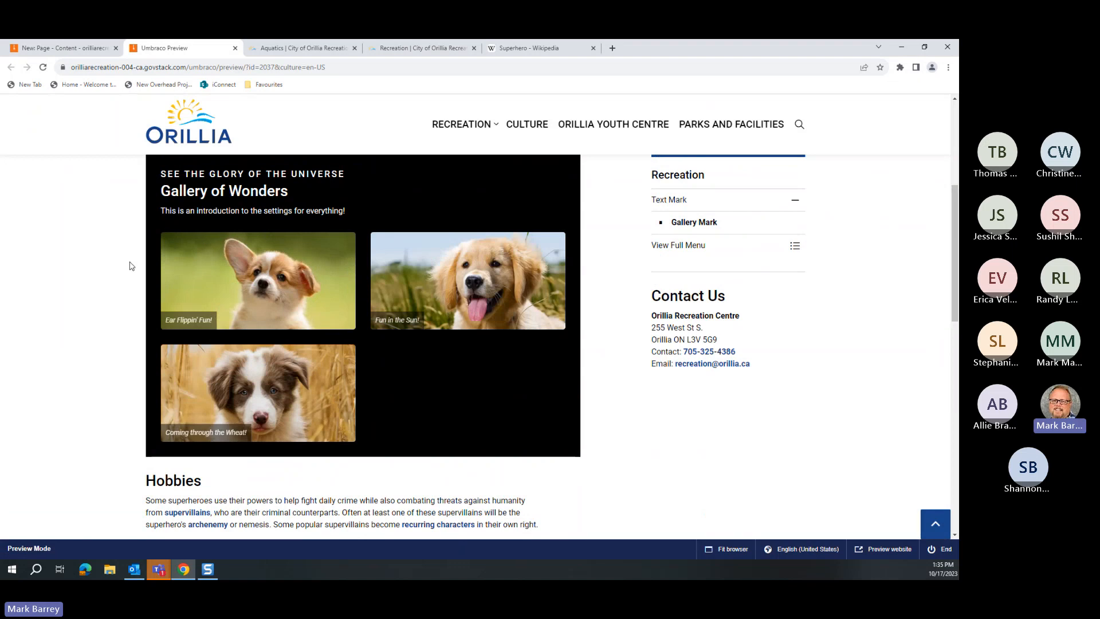
# Step: Move the Text component above Puppy Gallery, and save and preview the page down to the gallery
pyautogui.click(63, 48)
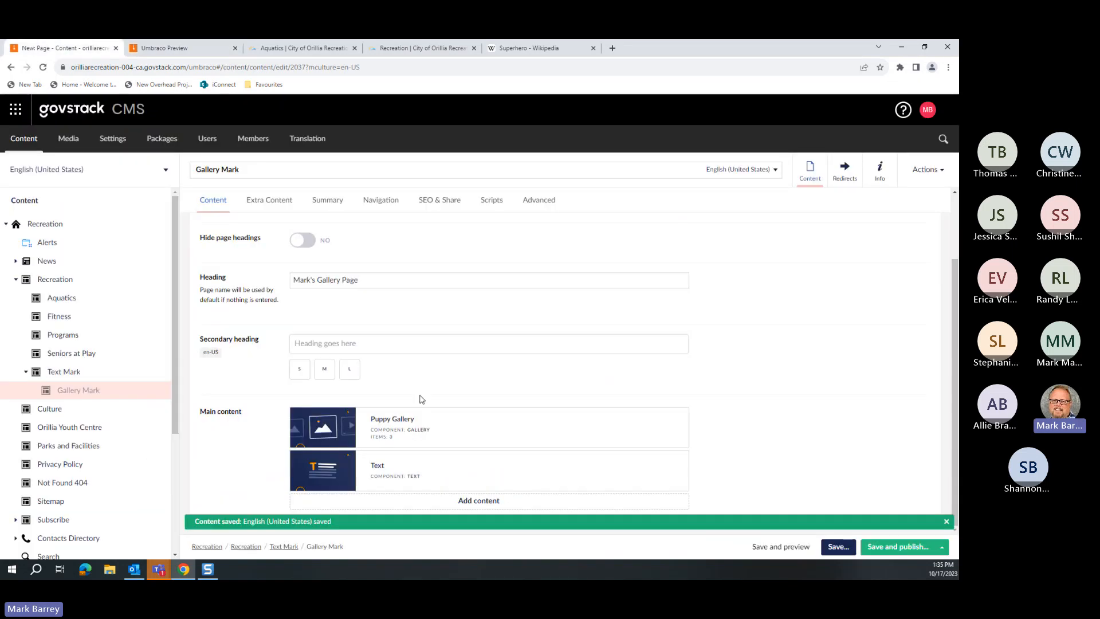
pyautogui.moveTo(422, 457)
pyautogui.mouseDown()
pyautogui.moveTo(418, 442)
pyautogui.moveTo(435, 452)
pyautogui.mouseUp()
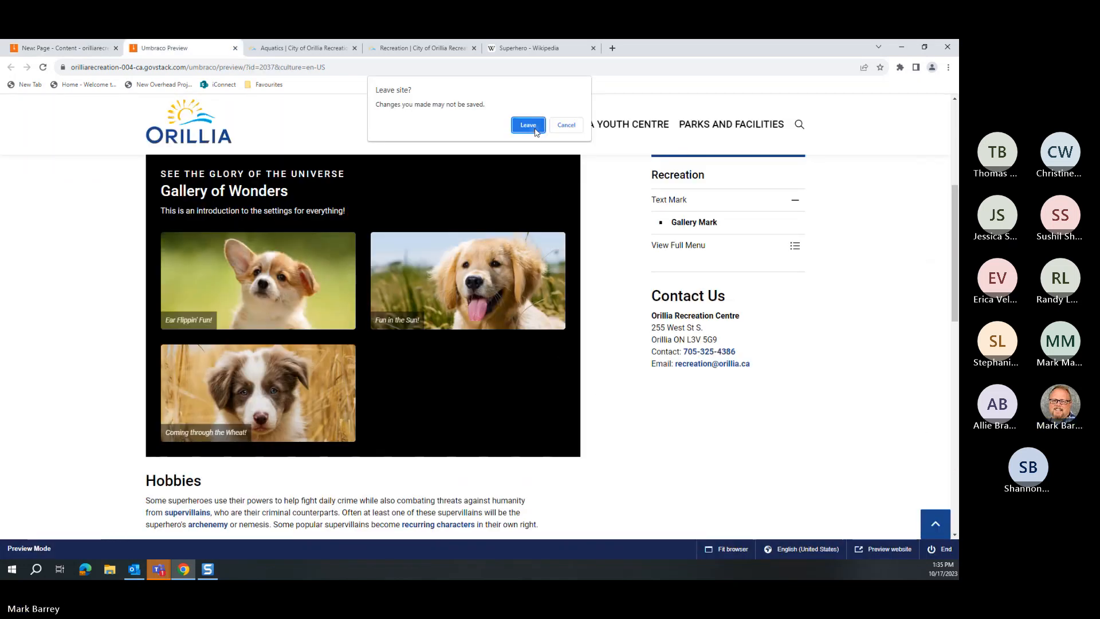
pyautogui.click(528, 125)
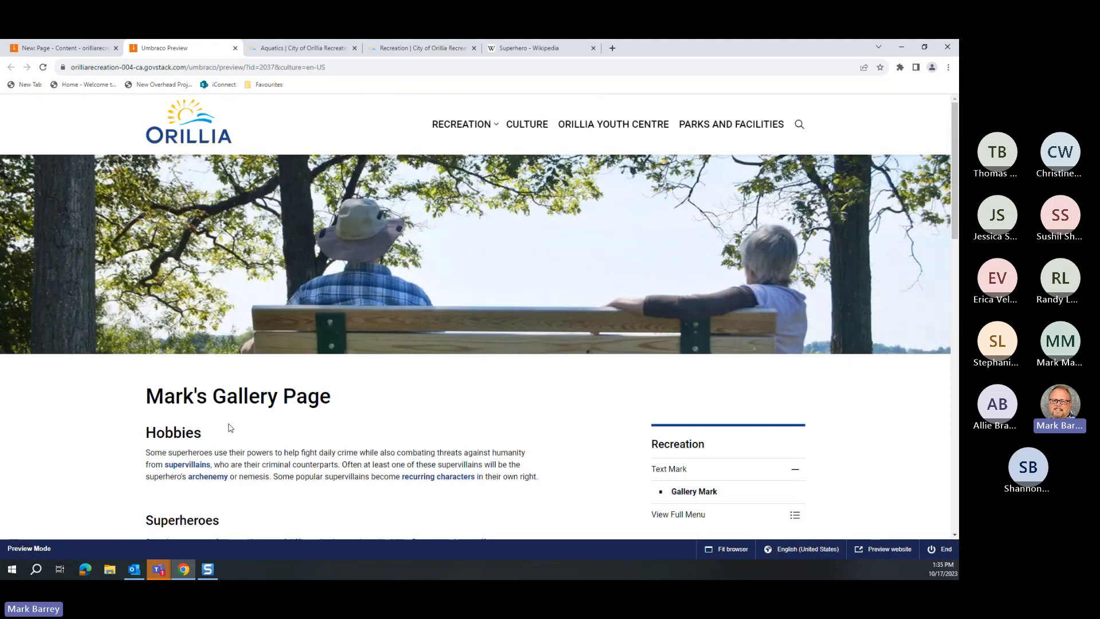
pyautogui.scroll(-10, 174, 446)
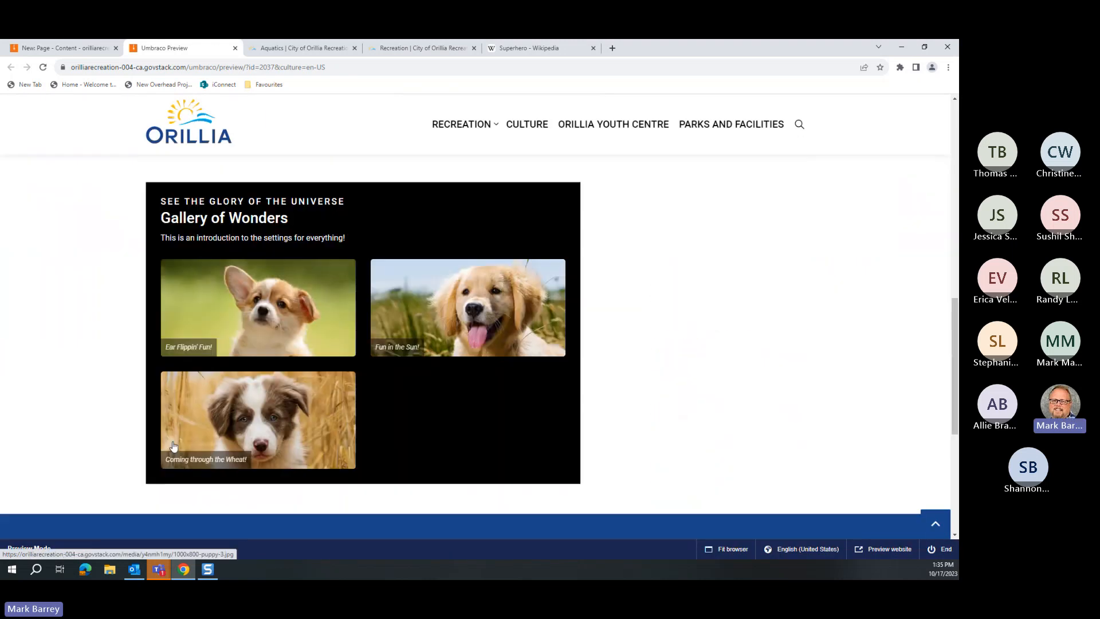
pyautogui.scroll(-1, 174, 446)
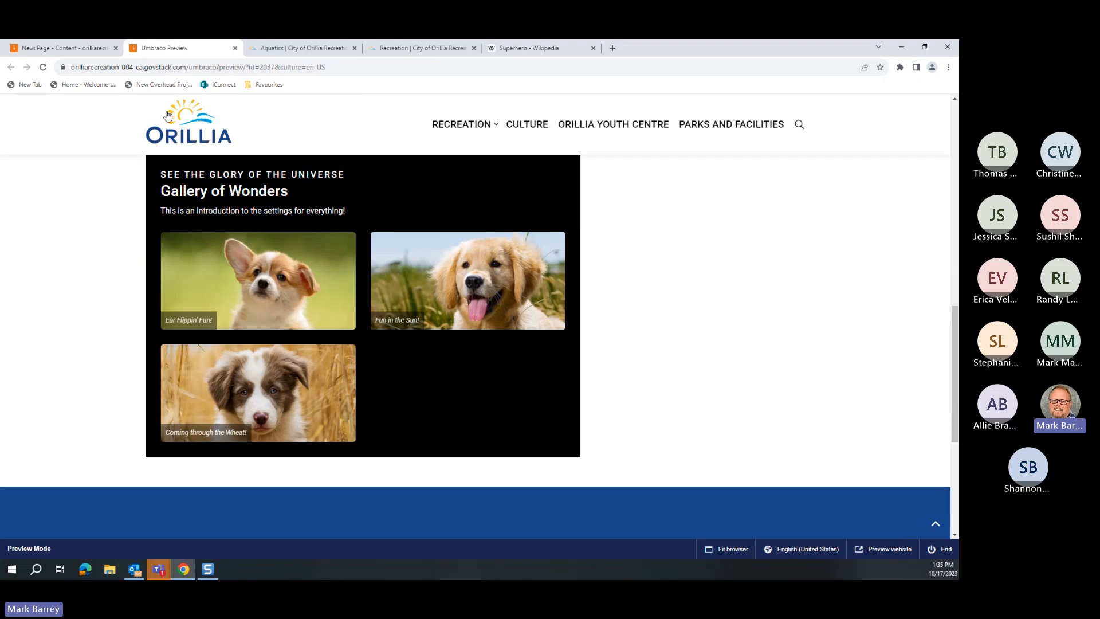
# Step: Return to the page editor and move Puppy Gallery back above the Text component
pyautogui.click(63, 47)
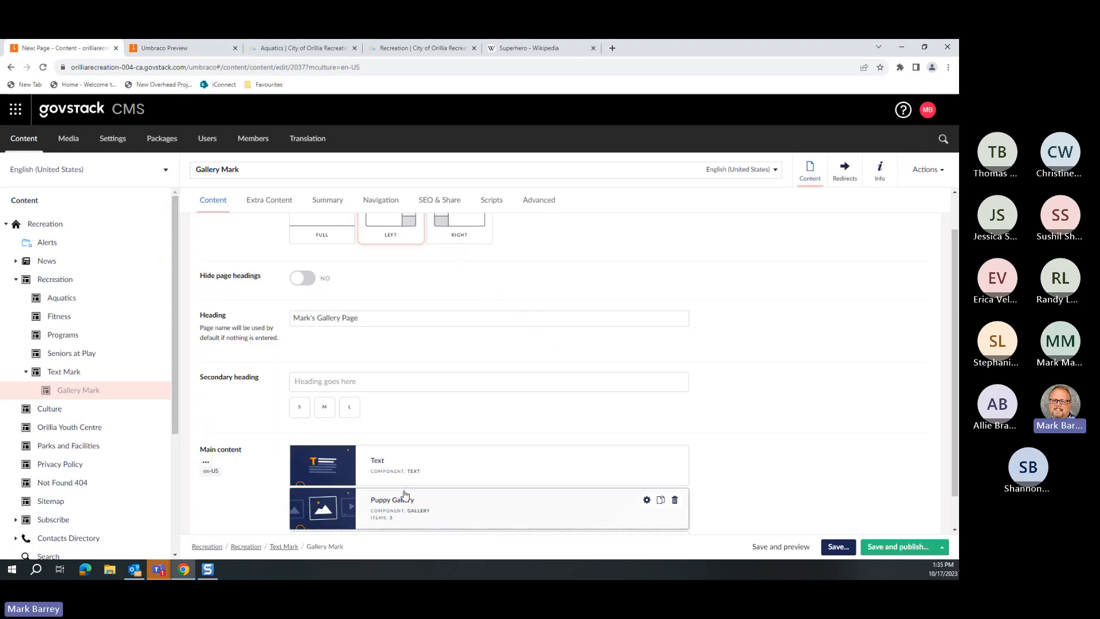
pyautogui.moveTo(387, 503); pyautogui.dragTo(405, 484)
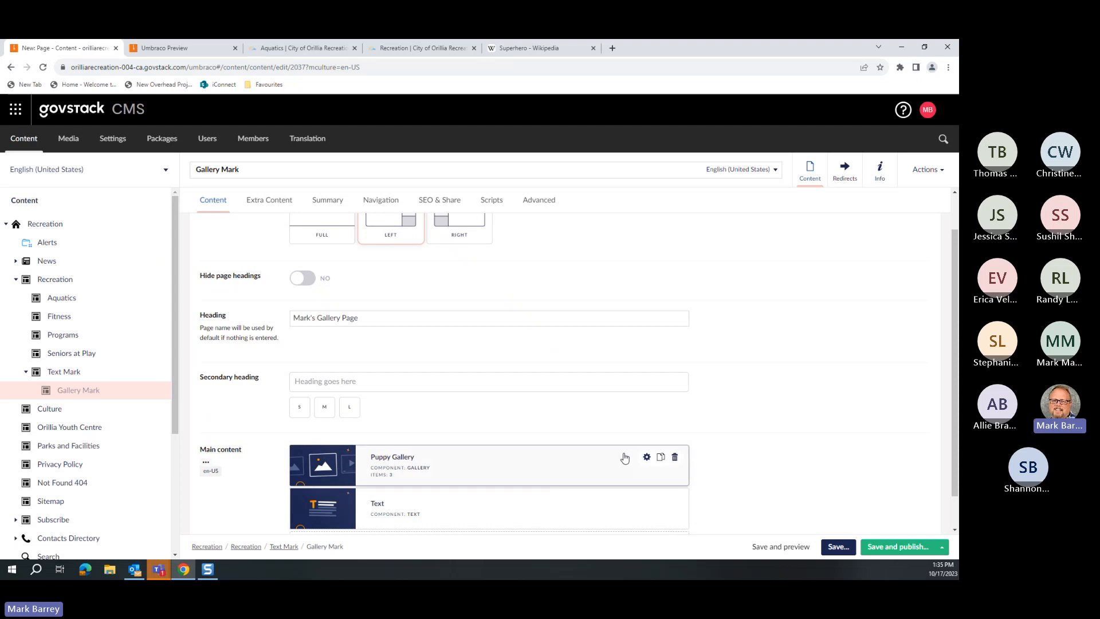
# Step: Apply the Remove Spacing additional style to the Puppy Gallery component, and save and preview the page
pyautogui.click(647, 462)
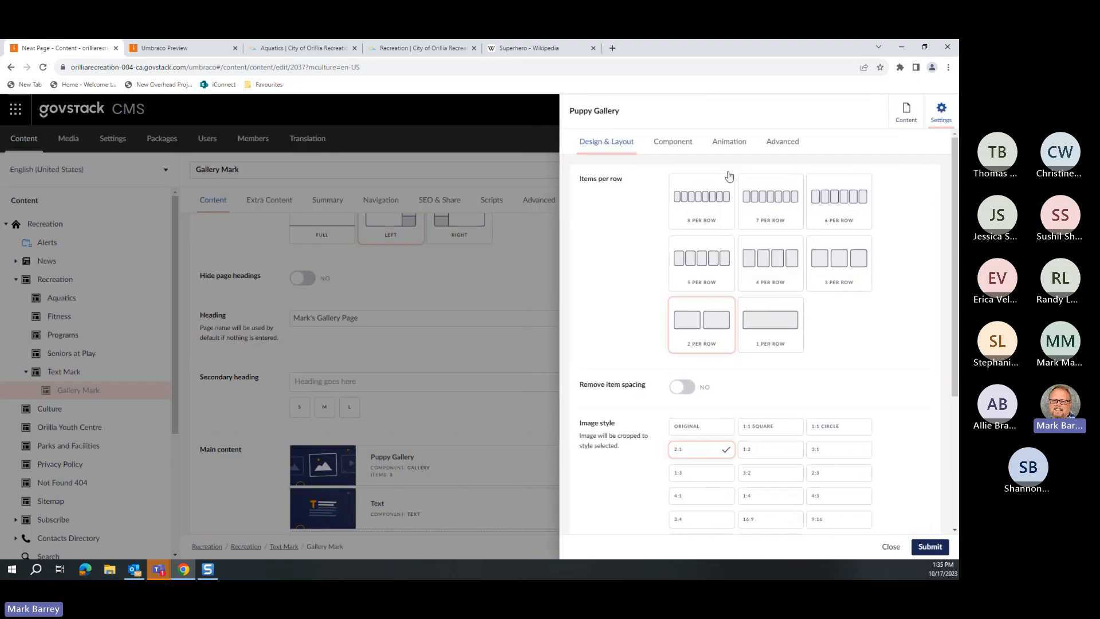
pyautogui.click(788, 143)
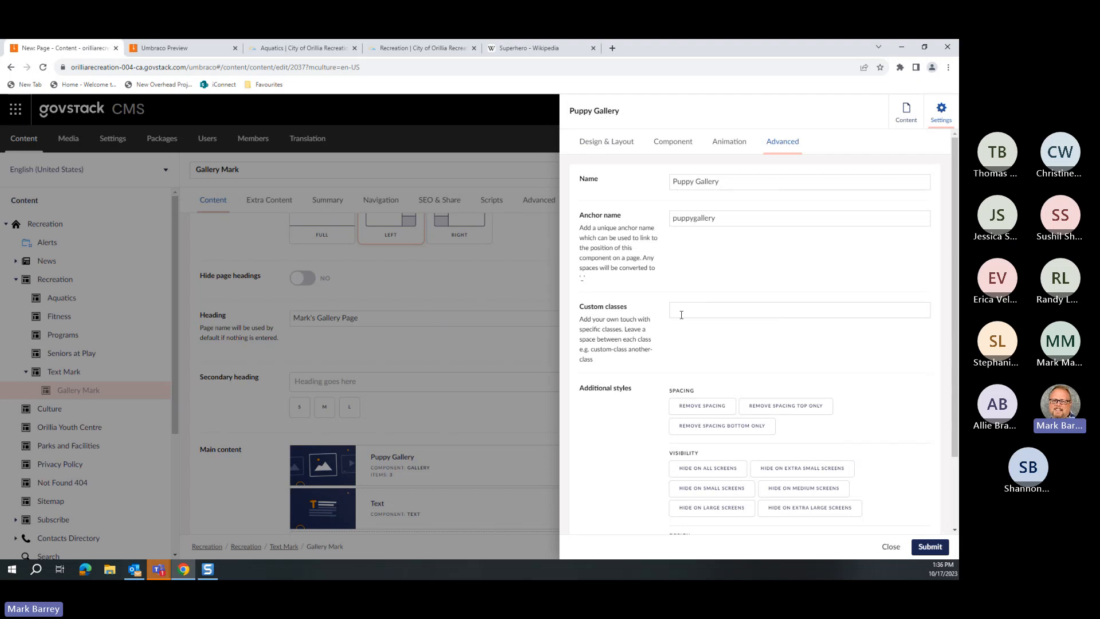
pyautogui.scroll(-2, 681, 314)
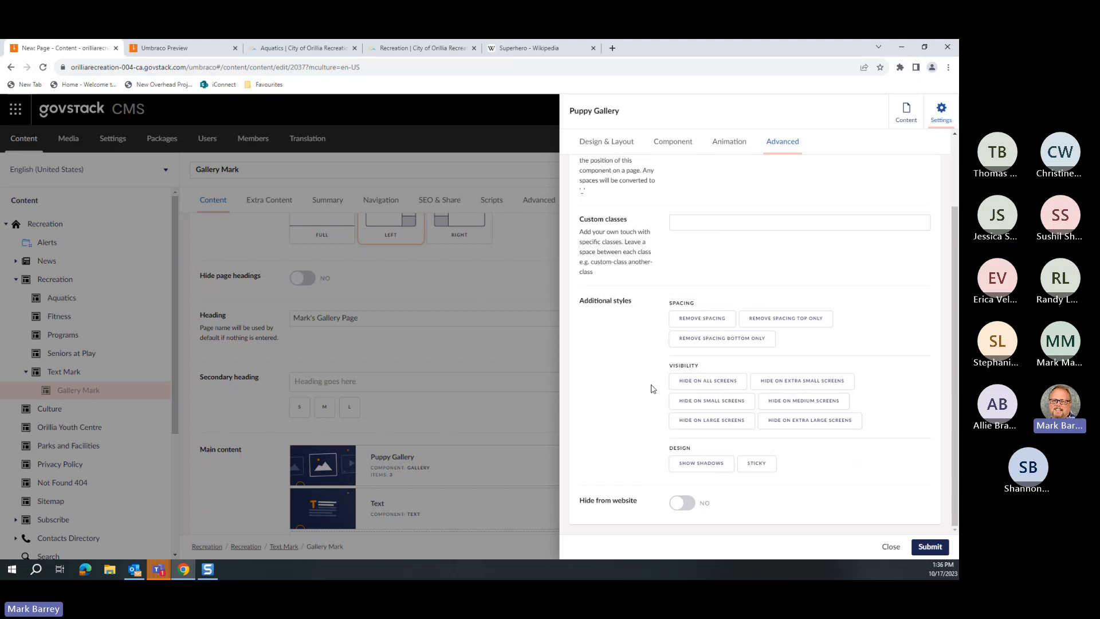
pyautogui.click(709, 323)
pyautogui.click(758, 338)
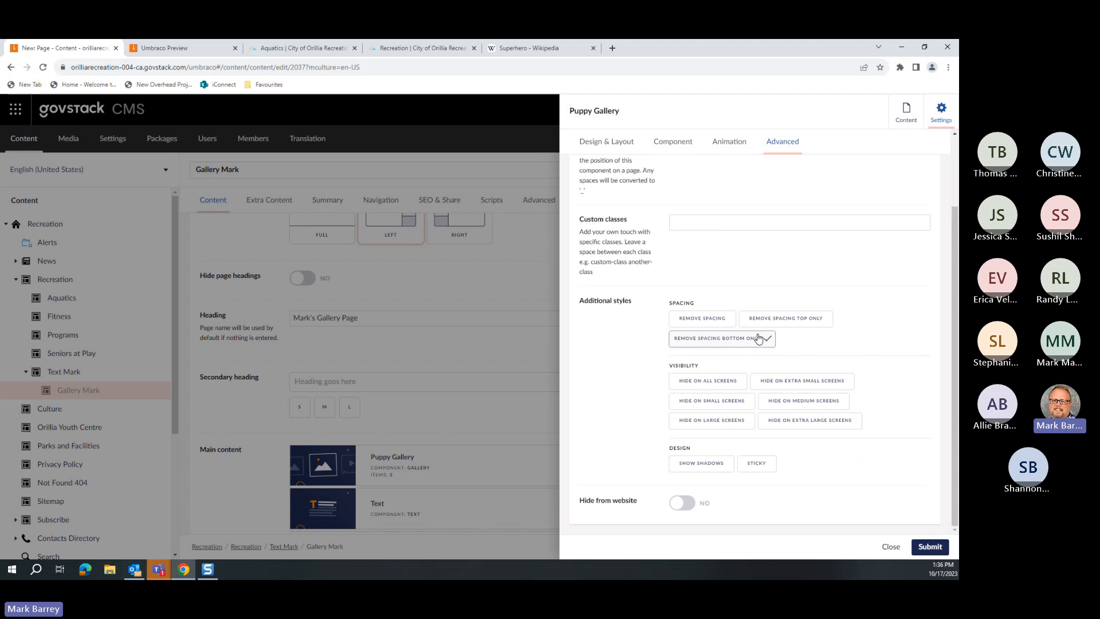
pyautogui.click(703, 319)
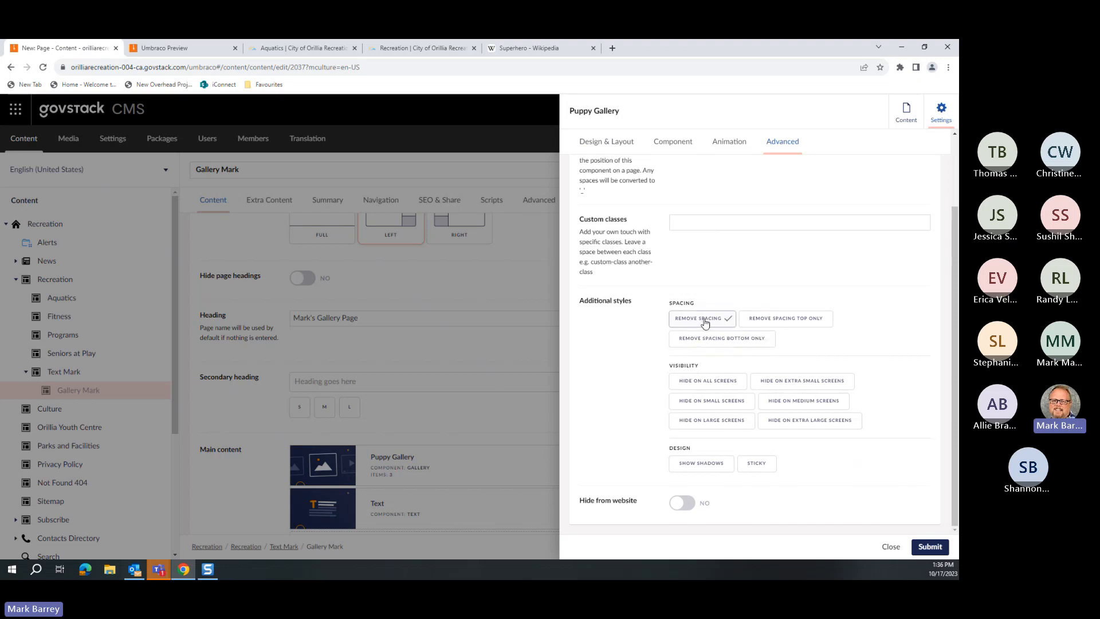
pyautogui.click(930, 546)
pyautogui.click(780, 546)
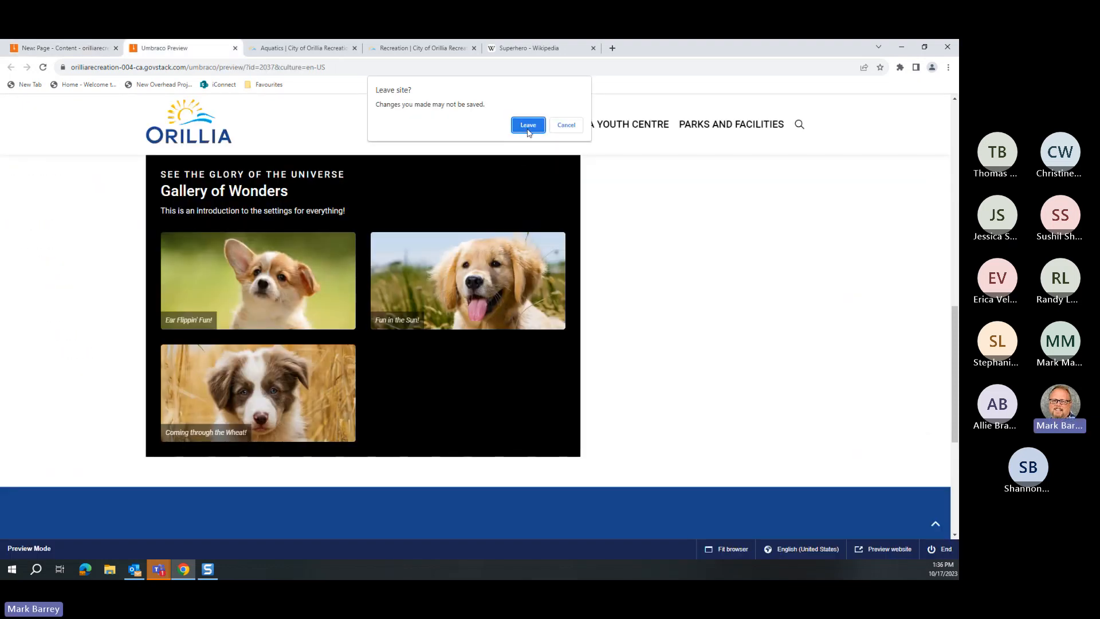
pyautogui.click(528, 127)
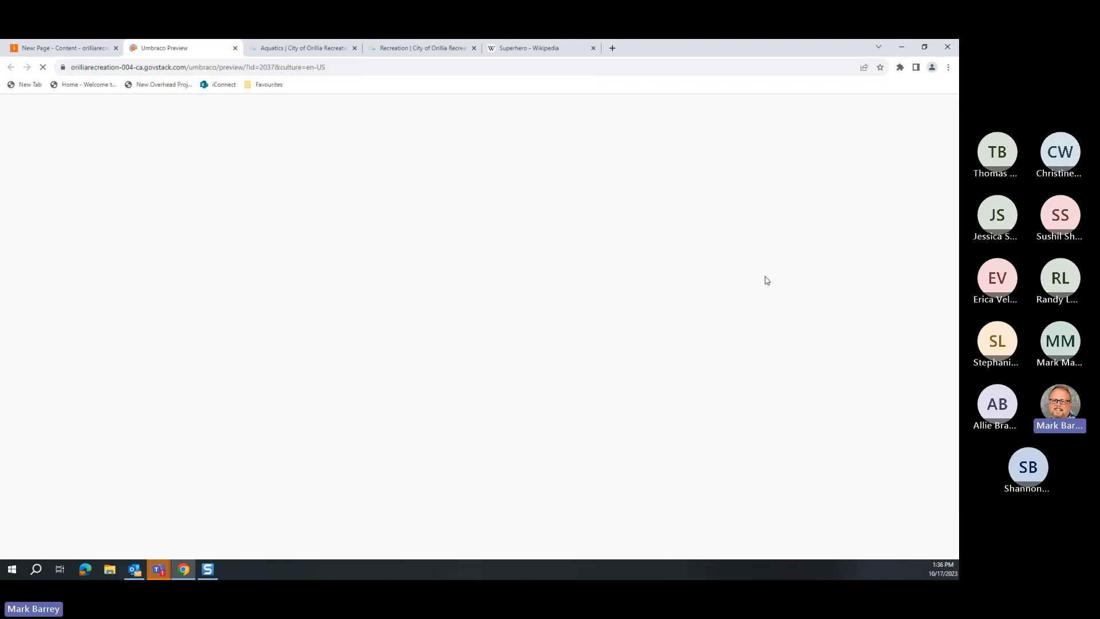
# Step: Return to the page editor and clear the Remove Spacing style in the Puppy Gallery component's advanced settings
pyautogui.scroll(-3, 311, 287)
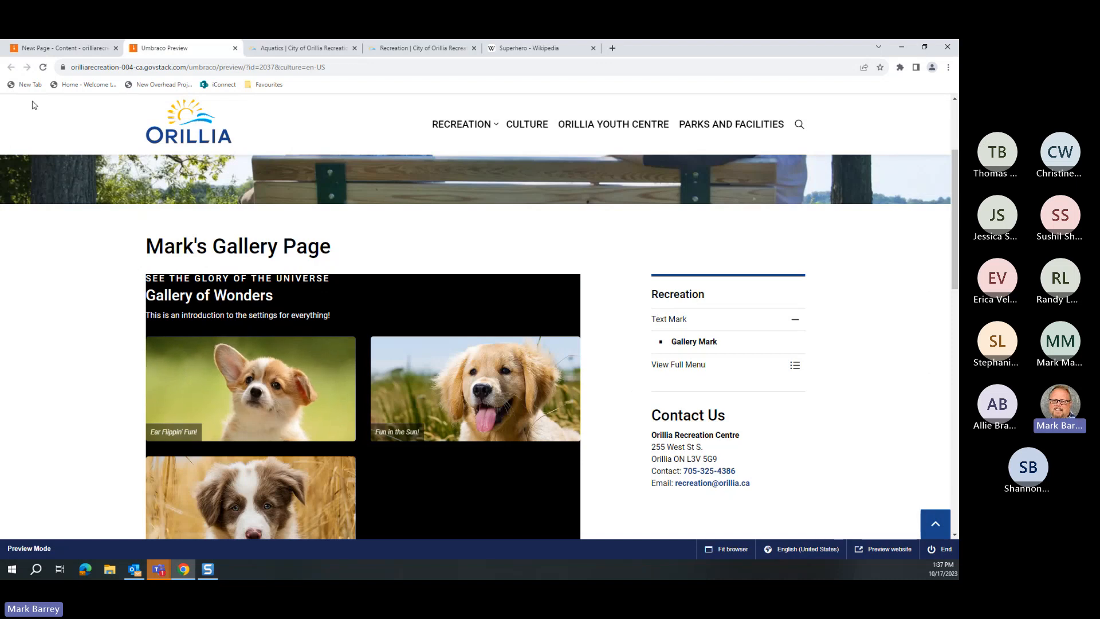
pyautogui.click(57, 50)
pyautogui.moveTo(617, 477)
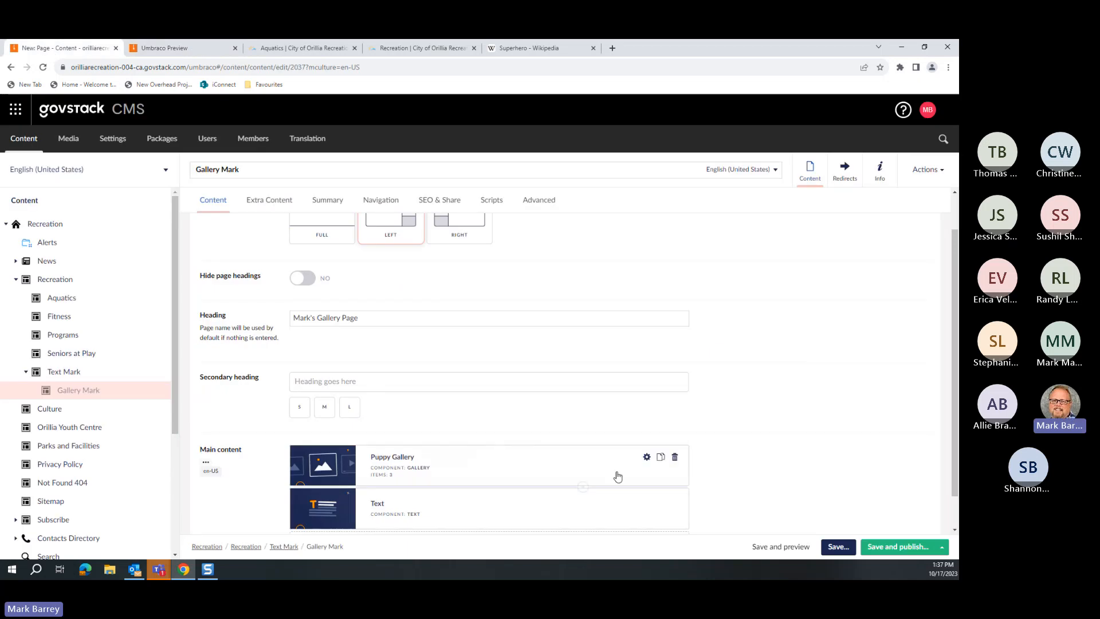
pyautogui.click(646, 458)
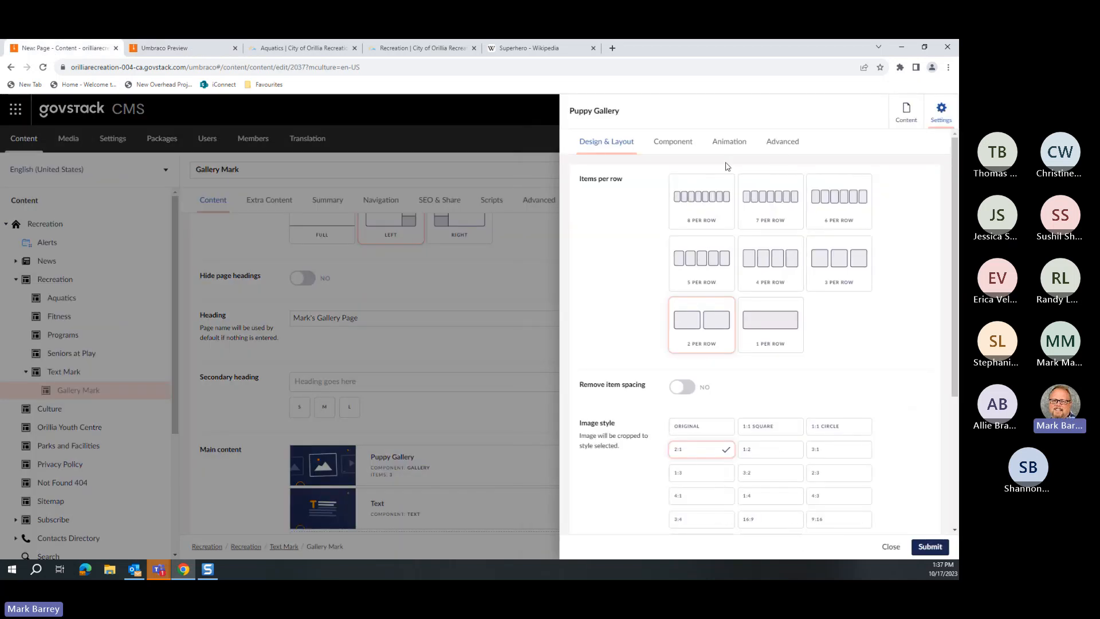
pyautogui.click(780, 148)
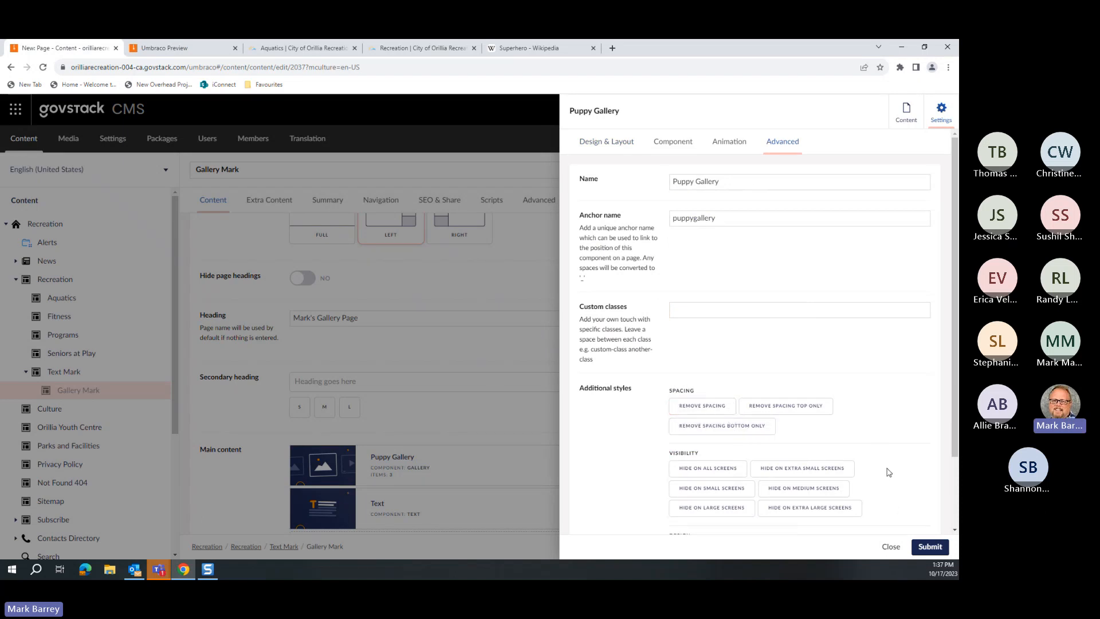
pyautogui.scroll(-2, 889, 472)
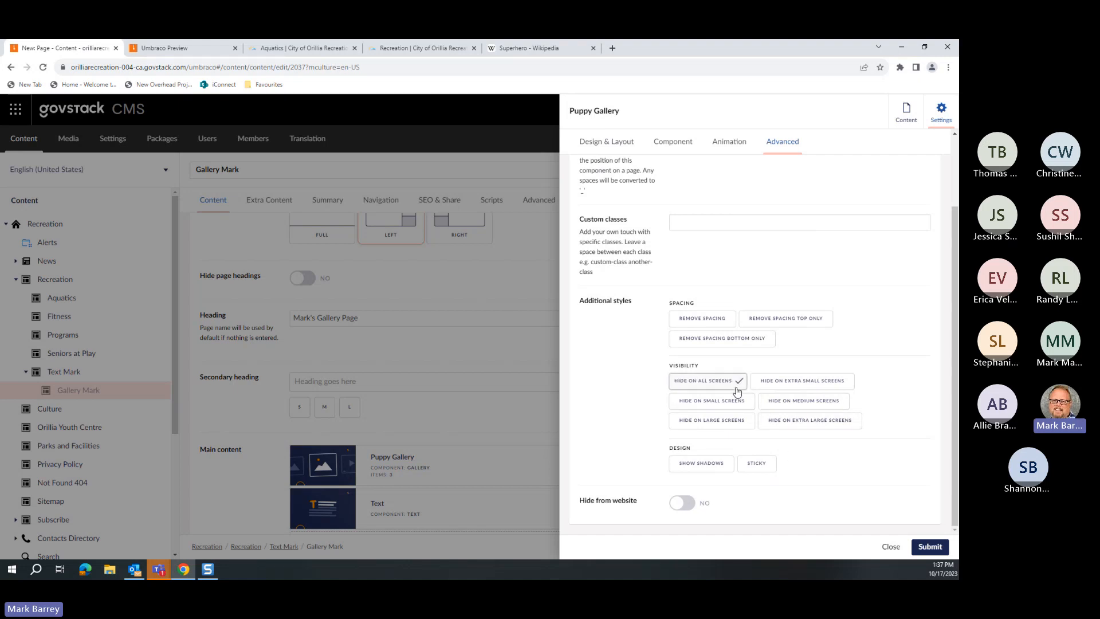
pyautogui.click(807, 384)
pyautogui.click(930, 549)
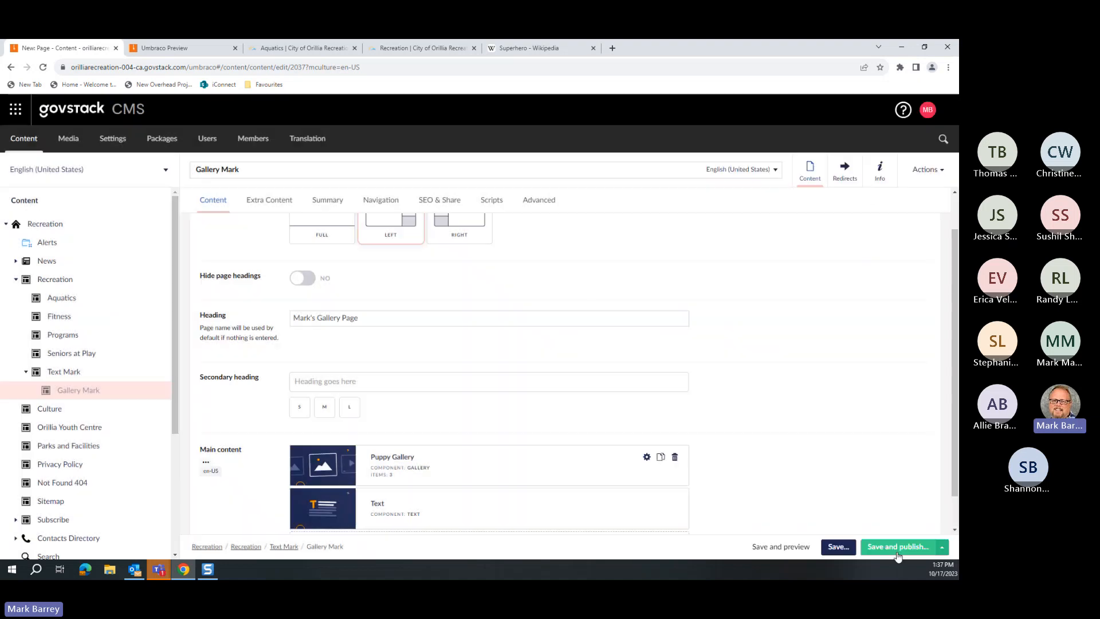
# Step: Save and preview the page, and check the spacing around the puppy gallery and the Hobbies text below it
pyautogui.click(791, 548)
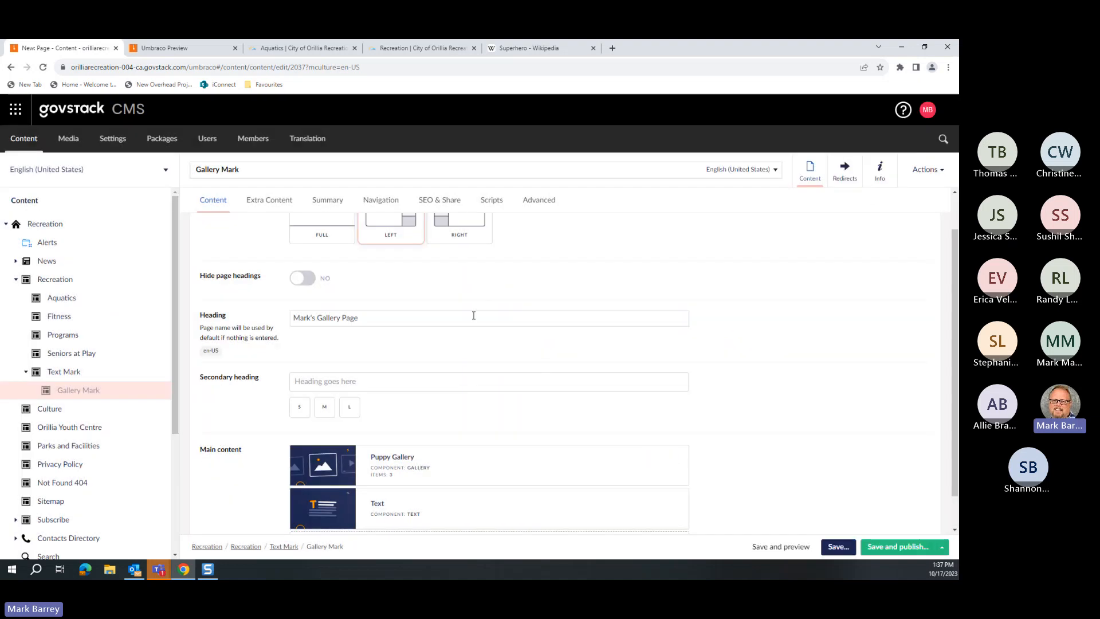
pyautogui.scroll(-3, 573, 376)
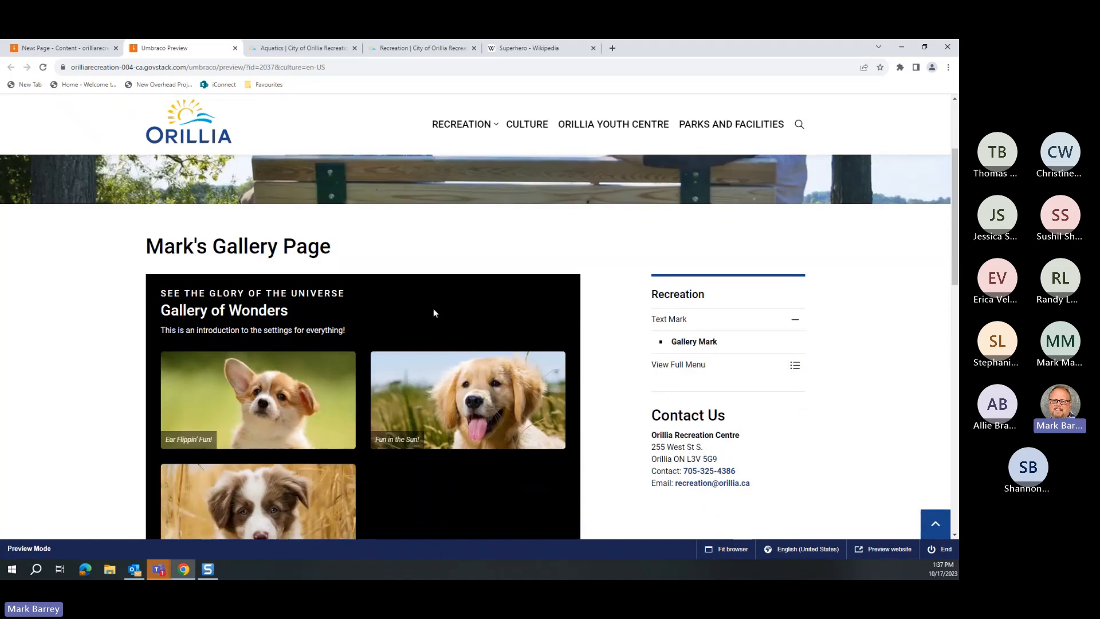
pyautogui.scroll(-2, 441, 312)
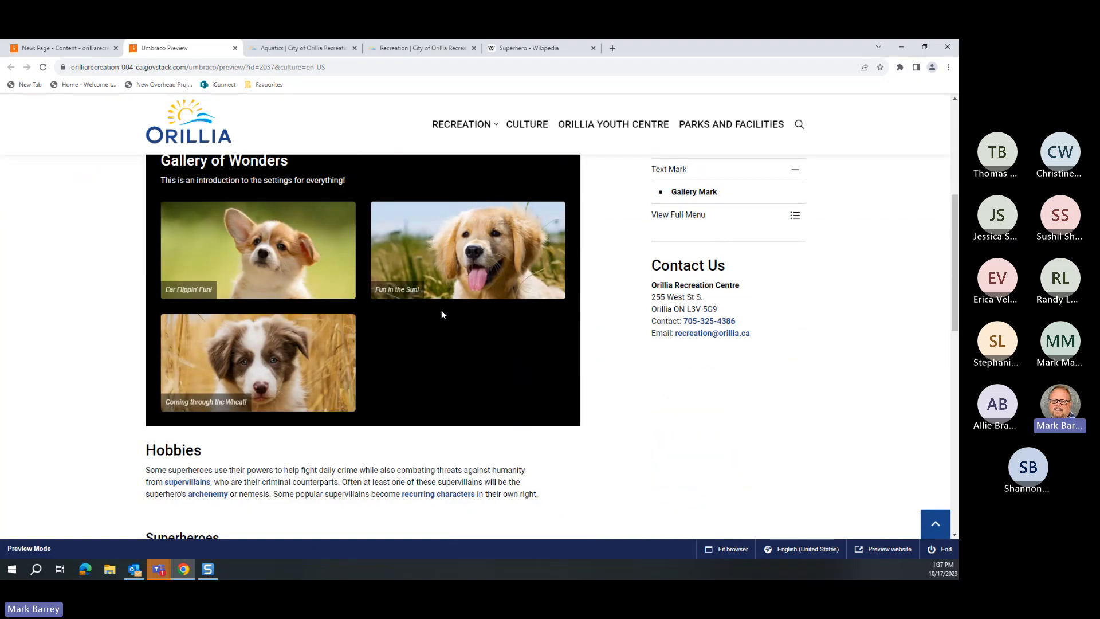
pyautogui.scroll(5, 442, 314)
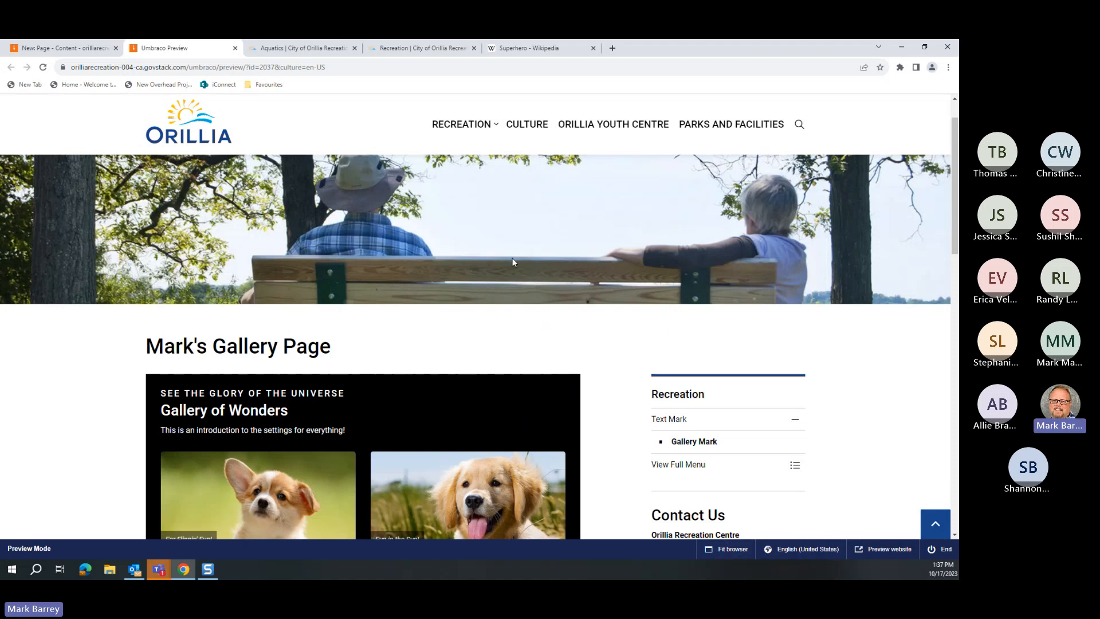
# Step: Switch the page preview to the Tablet landscape size and review the gallery and the text below it
pyautogui.click(732, 550)
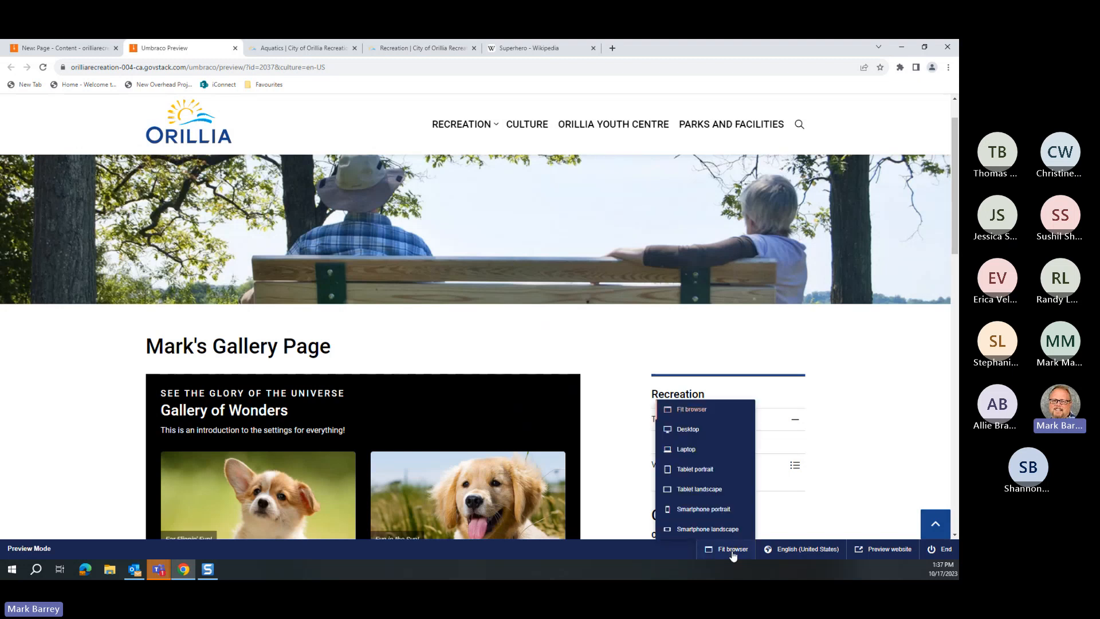
pyautogui.click(709, 491)
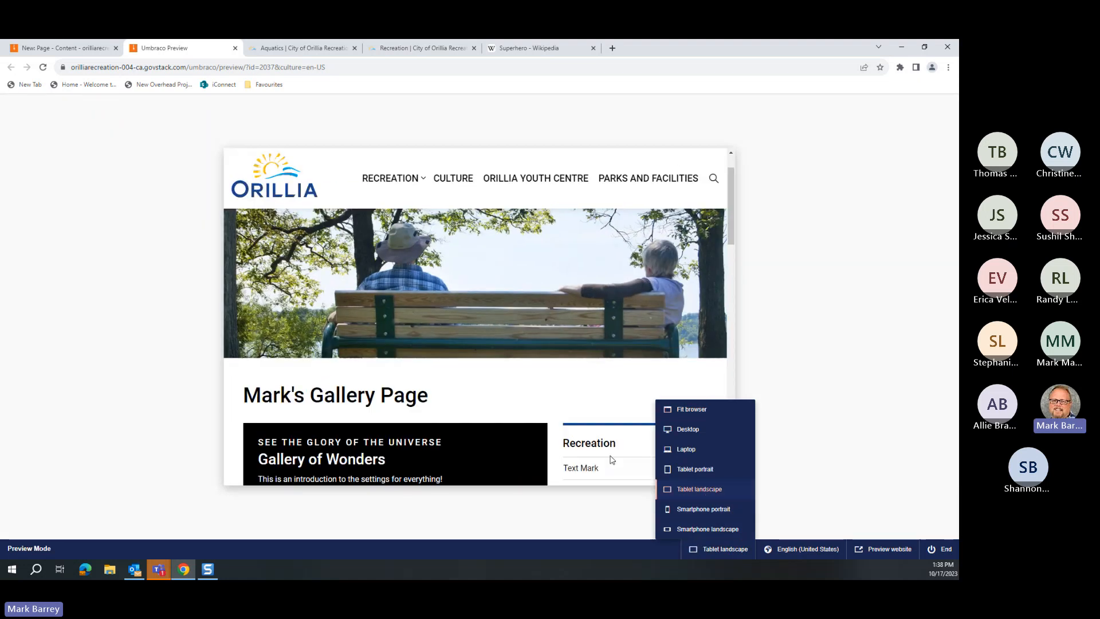
pyautogui.scroll(-2, 579, 431)
pyautogui.scroll(-5, 576, 427)
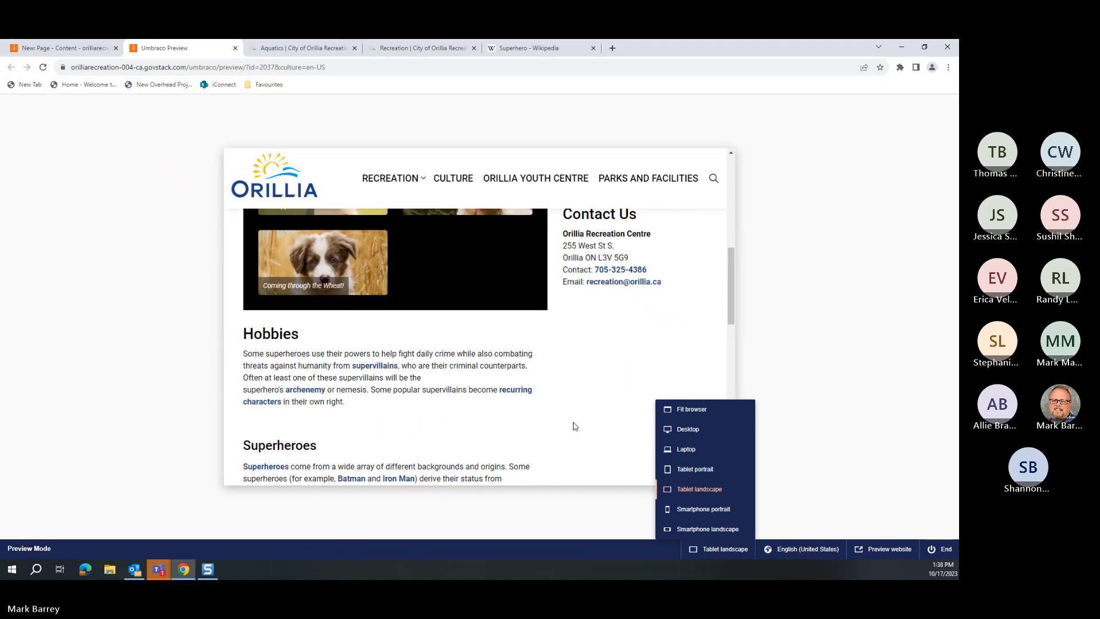
pyautogui.scroll(4, 471, 390)
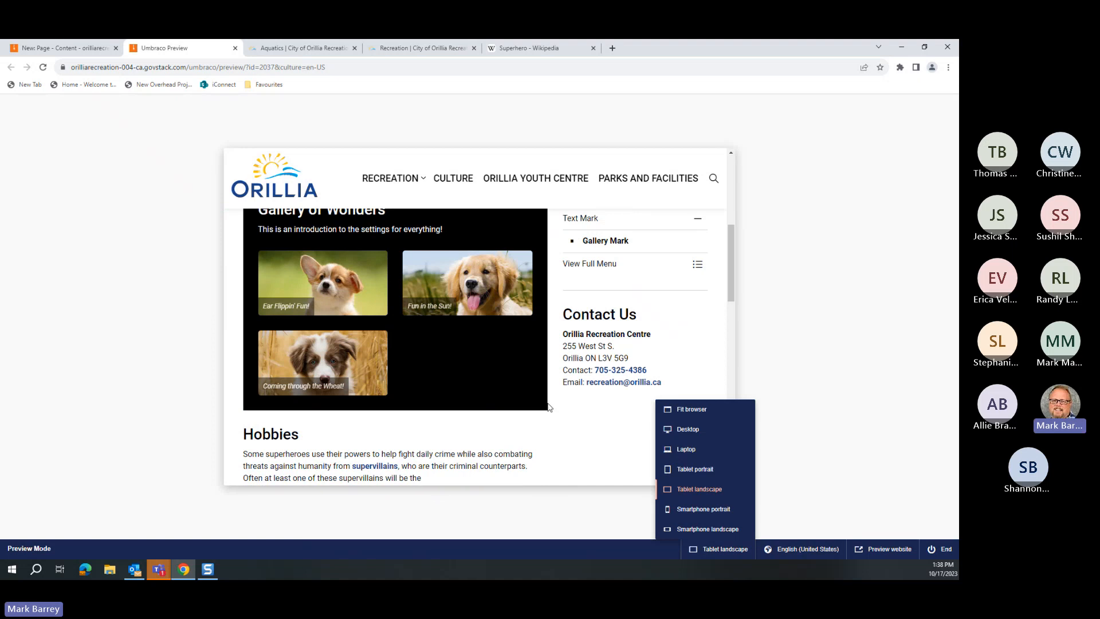
# Step: Preview the gallery at the Smartphone portrait size, and restore the preview to Fit browser
pyautogui.click(706, 511)
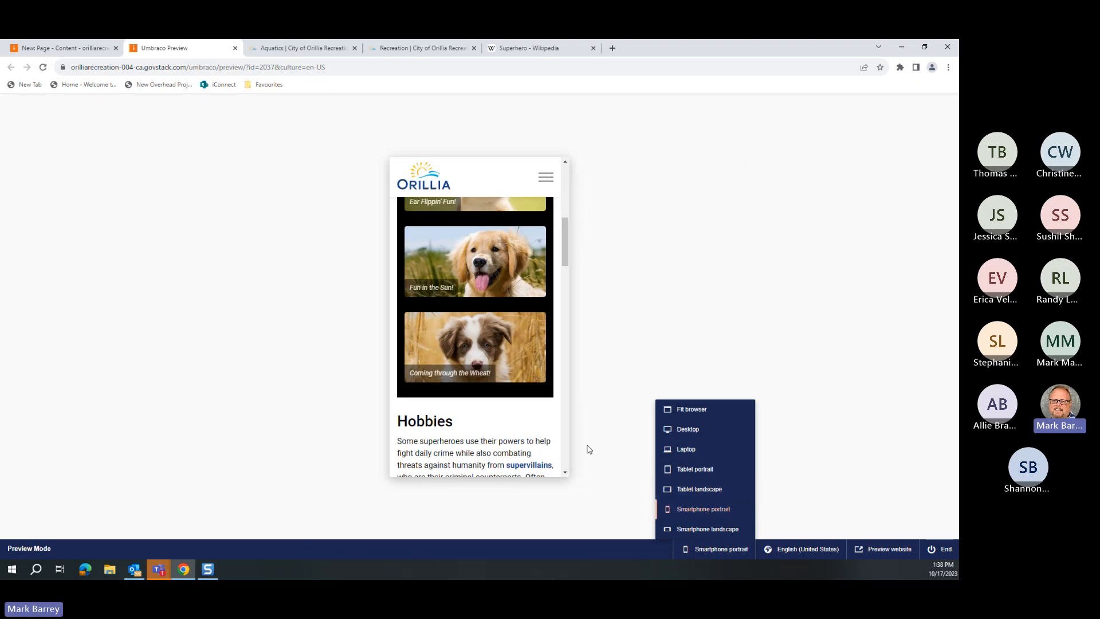
pyautogui.scroll(1, 432, 373)
pyautogui.scroll(3, 432, 373)
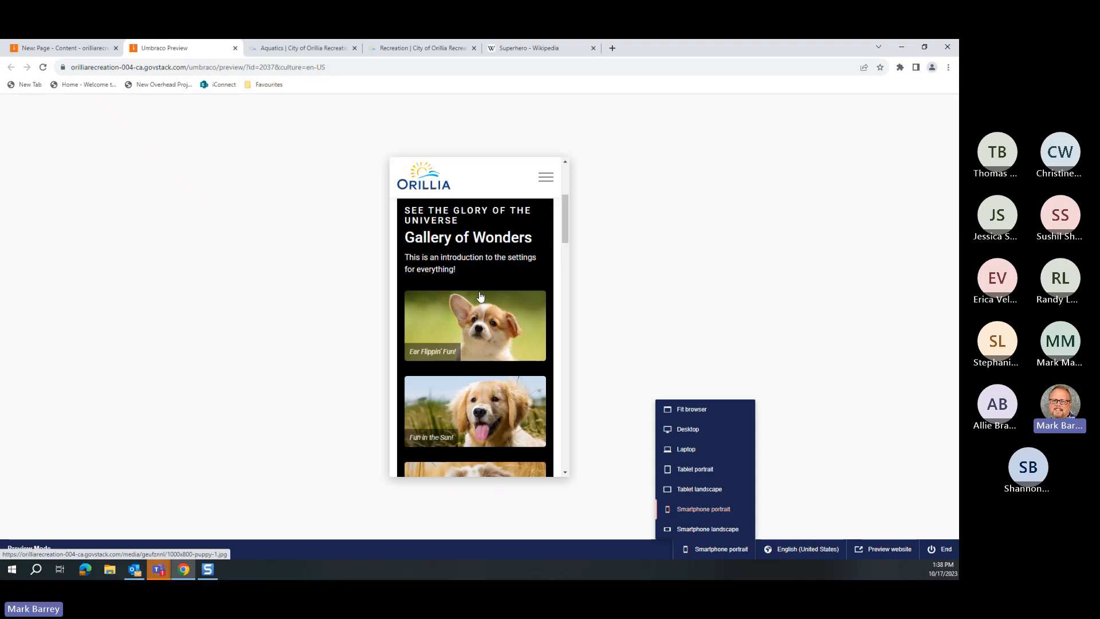
pyautogui.click(689, 411)
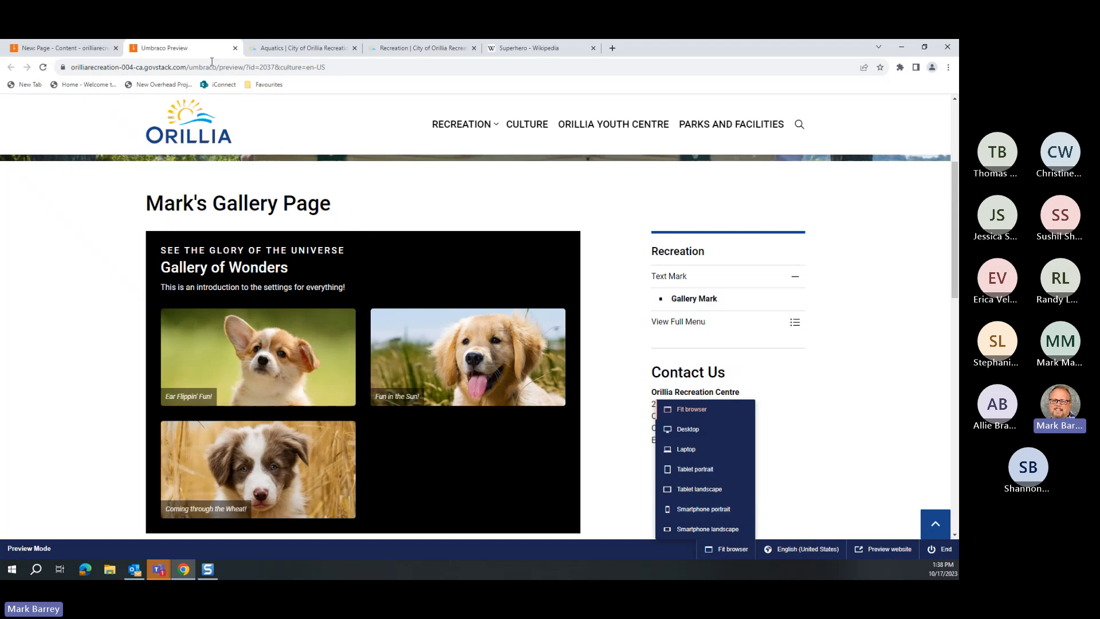
# Step: Return to the page editor and apply the Sticky design style to the Puppy Gallery component
pyautogui.click(90, 50)
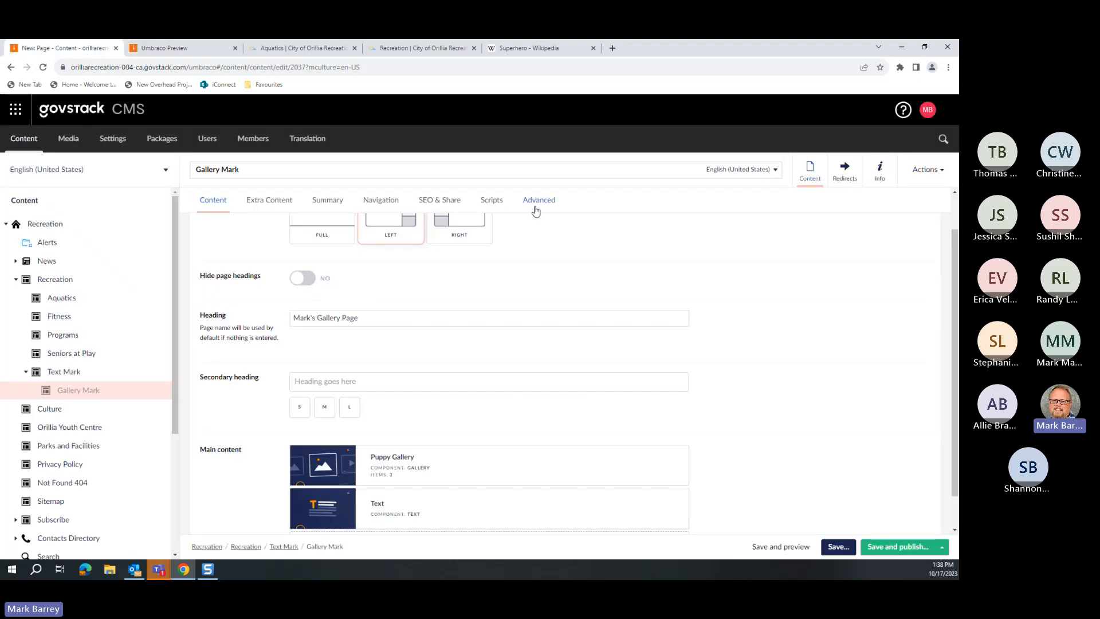
pyautogui.click(649, 461)
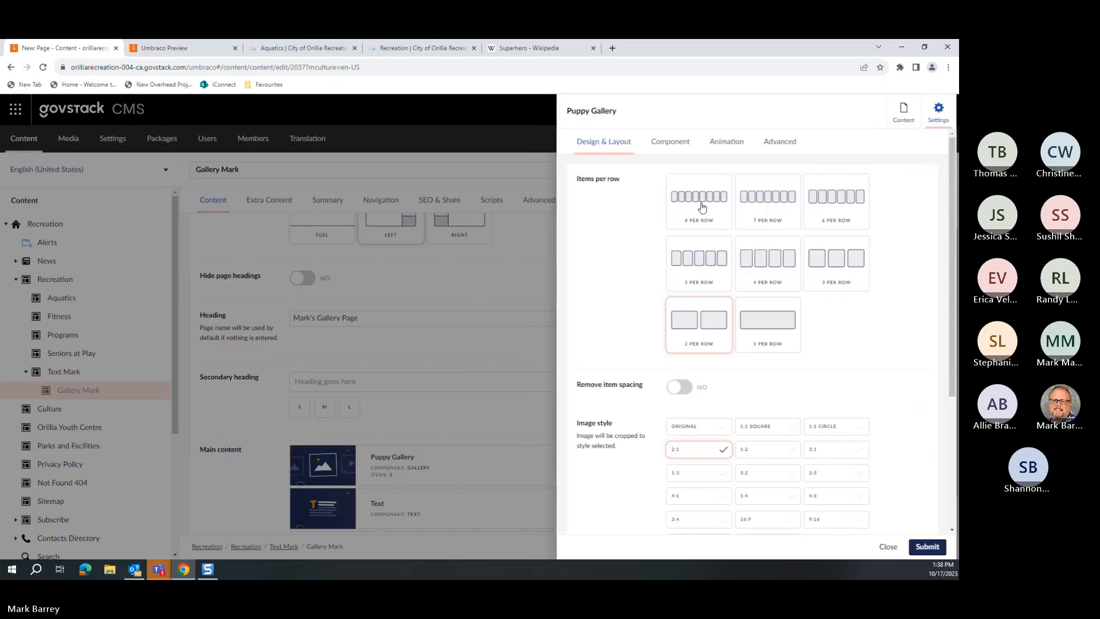
pyautogui.click(781, 148)
pyautogui.scroll(-2, 745, 321)
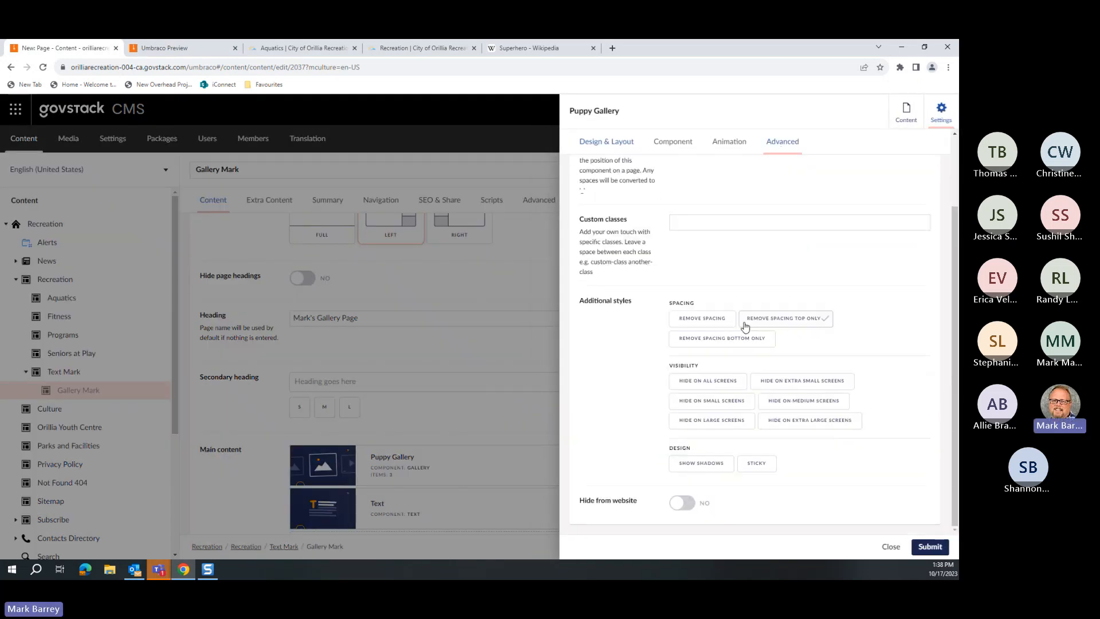
pyautogui.click(706, 464)
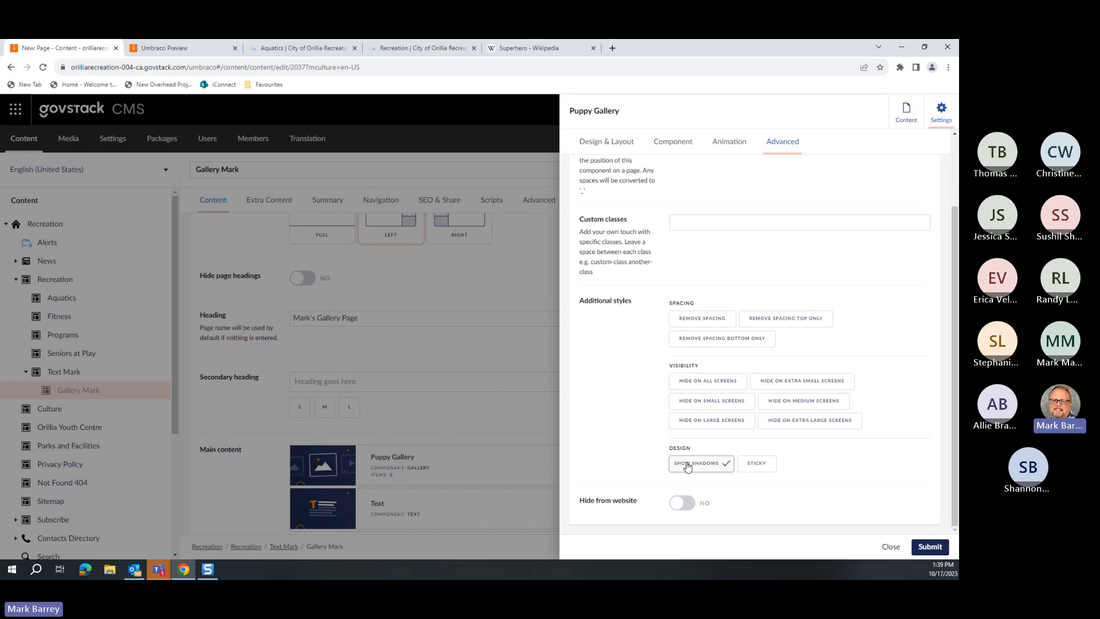
pyautogui.click(690, 465)
pyautogui.click(759, 464)
pyautogui.click(924, 550)
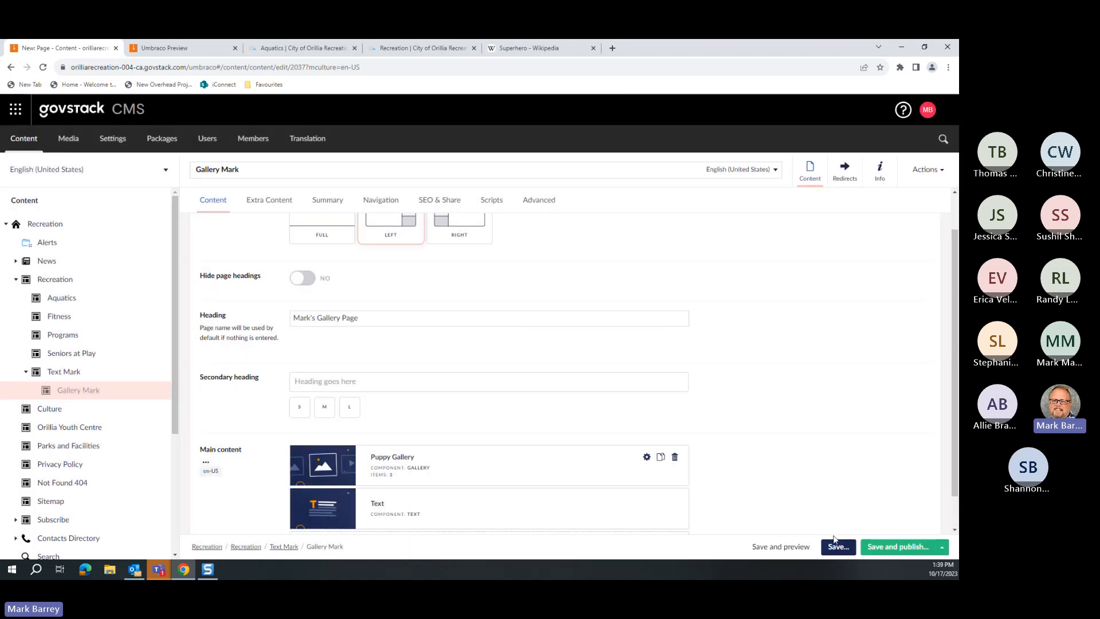
# Step: Save and preview the page, and examine how the sticky gallery behaves over the text and table down to the footer
pyautogui.click(783, 548)
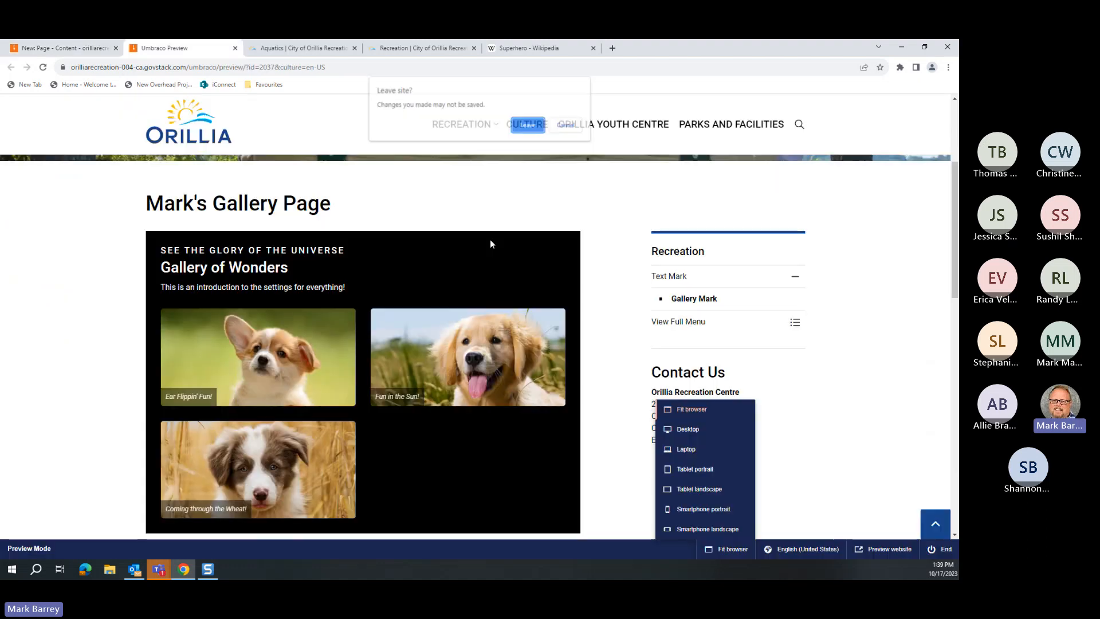
pyautogui.click(527, 125)
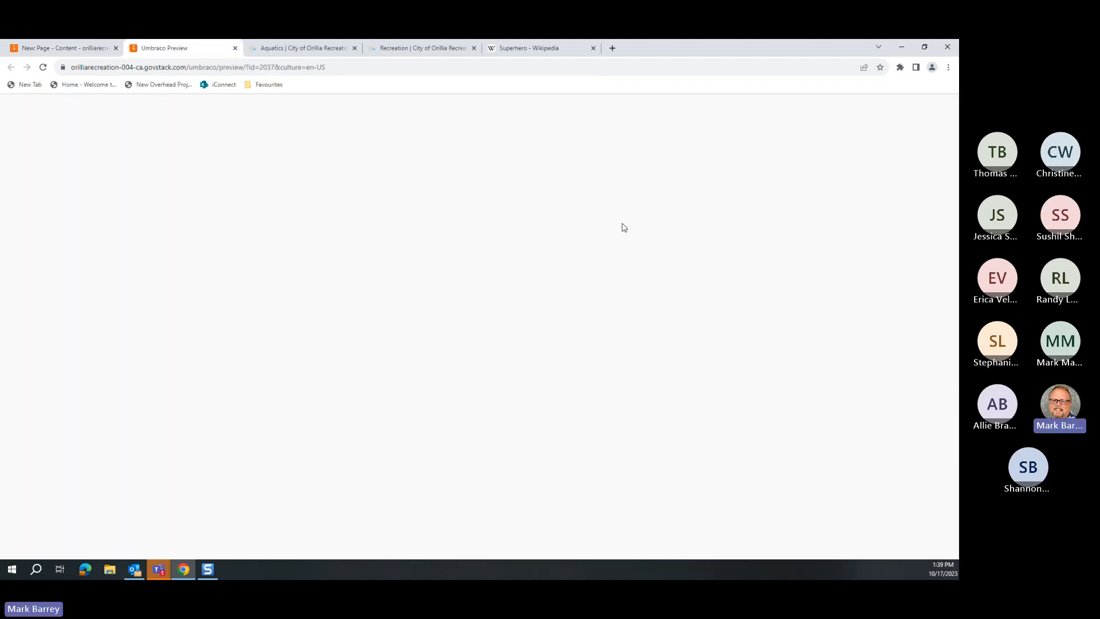
pyautogui.scroll(-3, 651, 427)
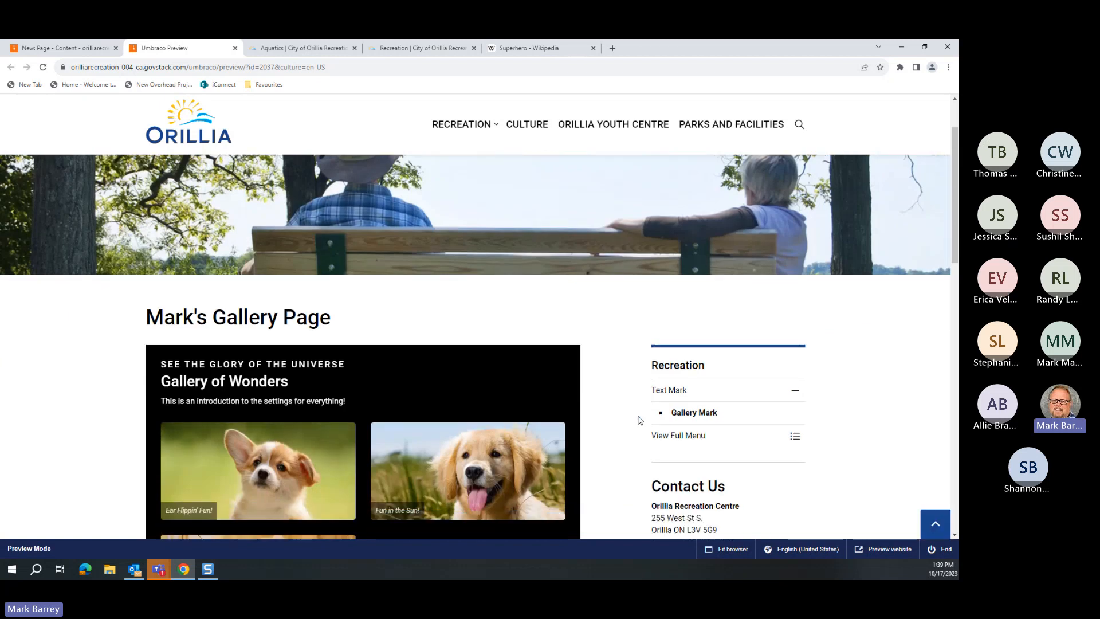
pyautogui.scroll(-2, 646, 392)
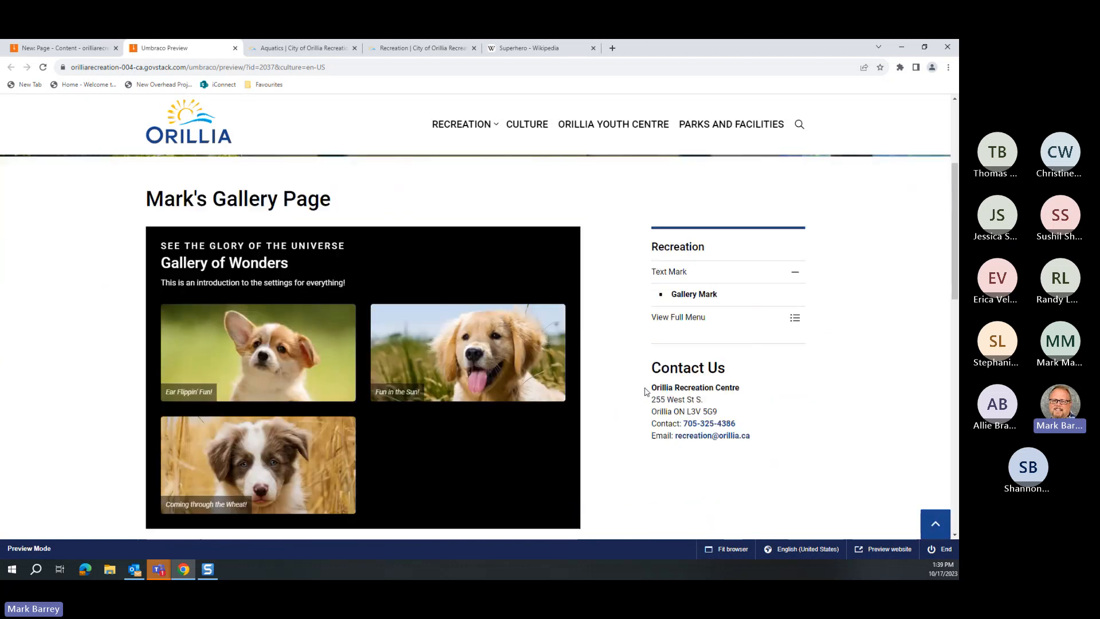
pyautogui.scroll(-5, 646, 391)
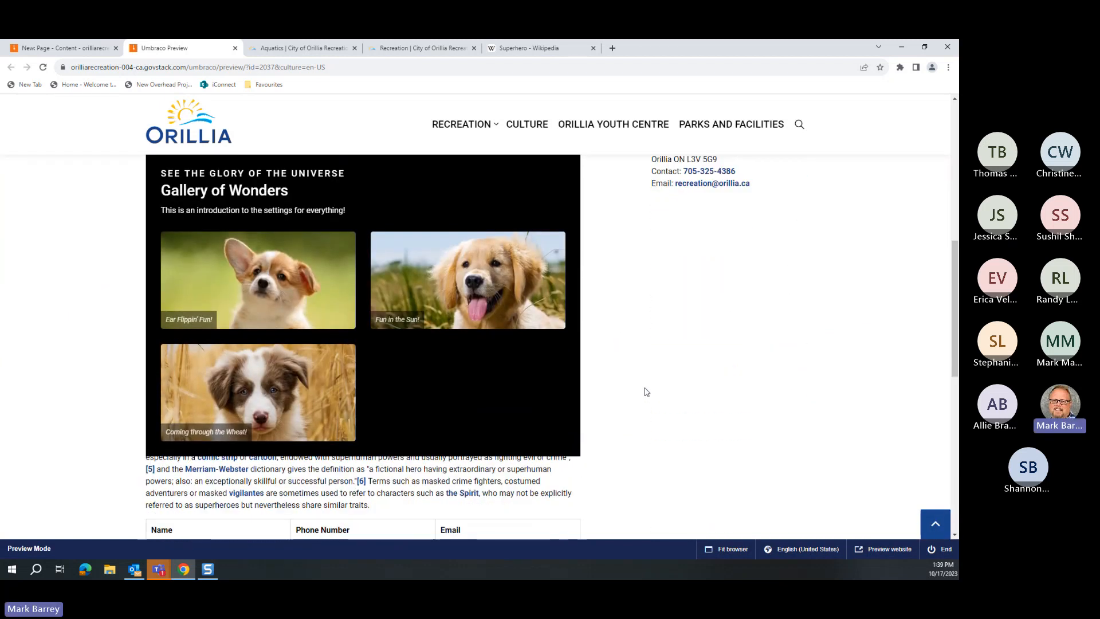
pyautogui.scroll(-5, 646, 392)
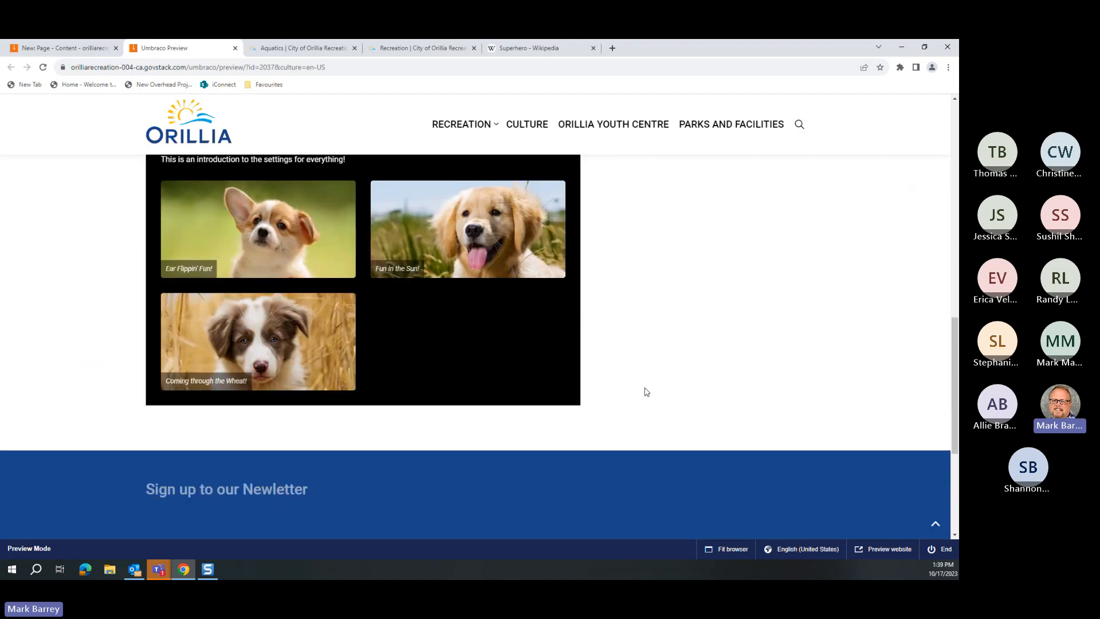
pyautogui.scroll(12, 646, 392)
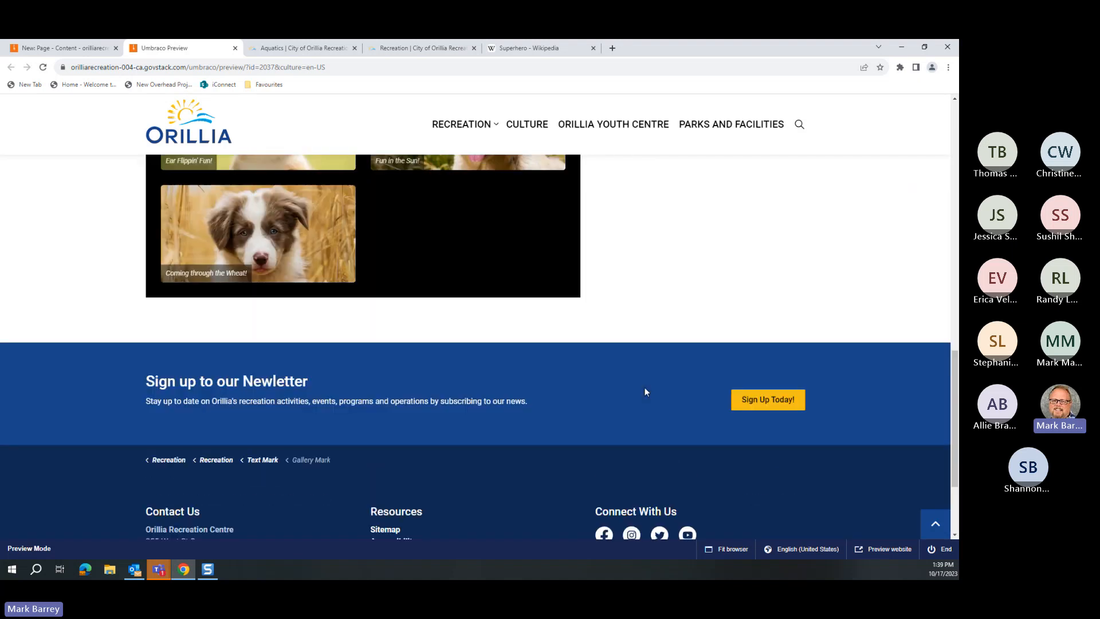
pyautogui.scroll(-1, 649, 394)
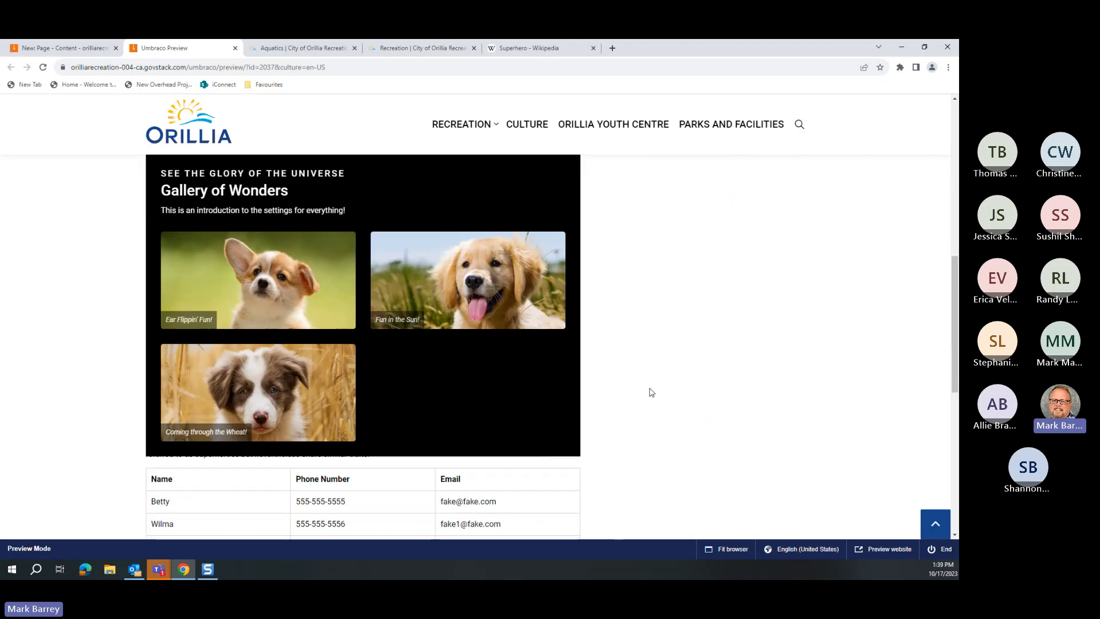
pyautogui.scroll(-2, 651, 392)
pyautogui.scroll(-3, 650, 392)
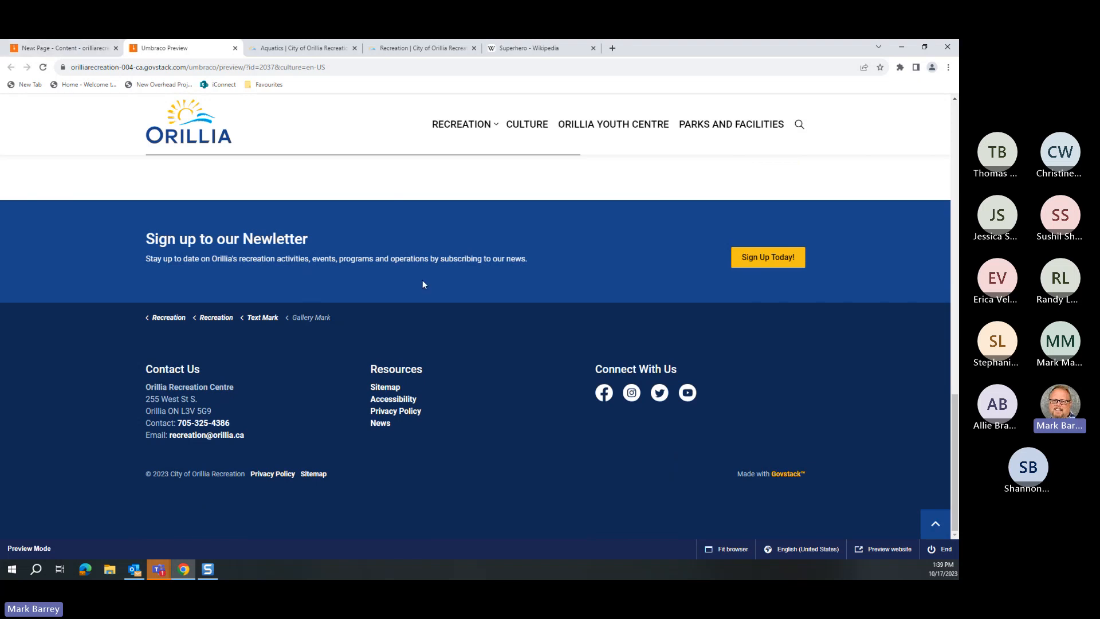
pyautogui.scroll(5, 465, 295)
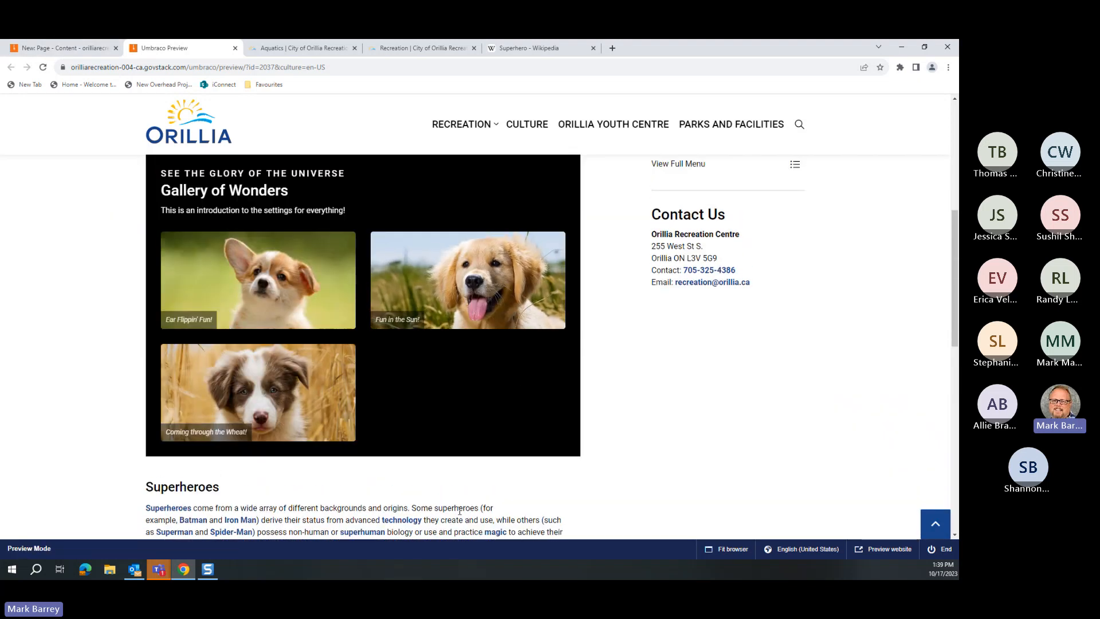
# Step: Return to the page editor and clear the Sticky style in the Puppy Gallery component's advanced settings
pyautogui.click(87, 48)
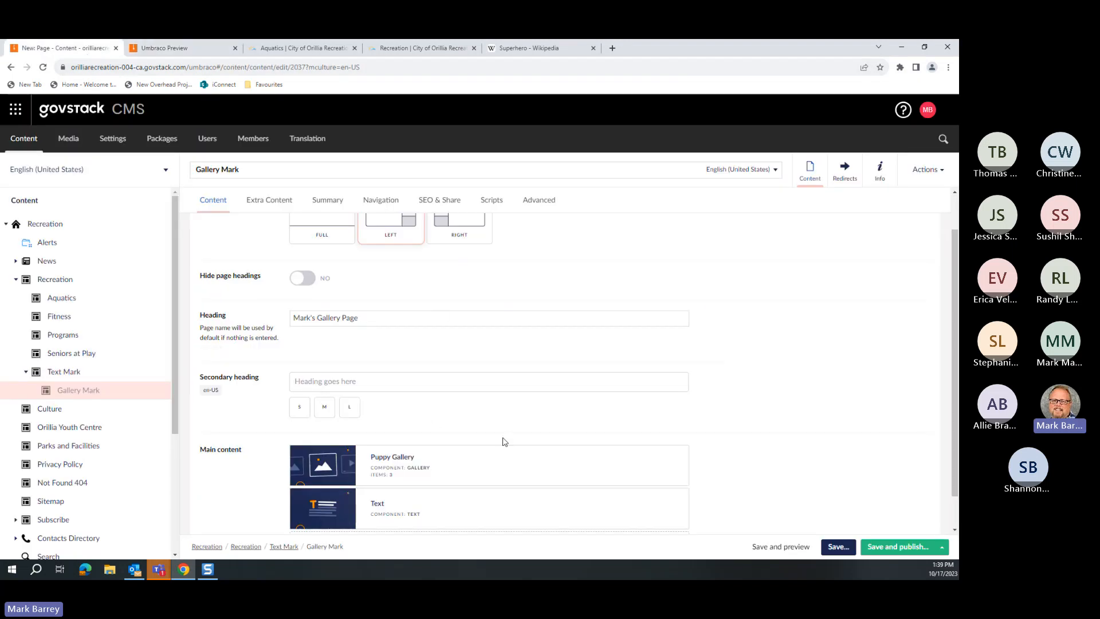
pyautogui.click(649, 456)
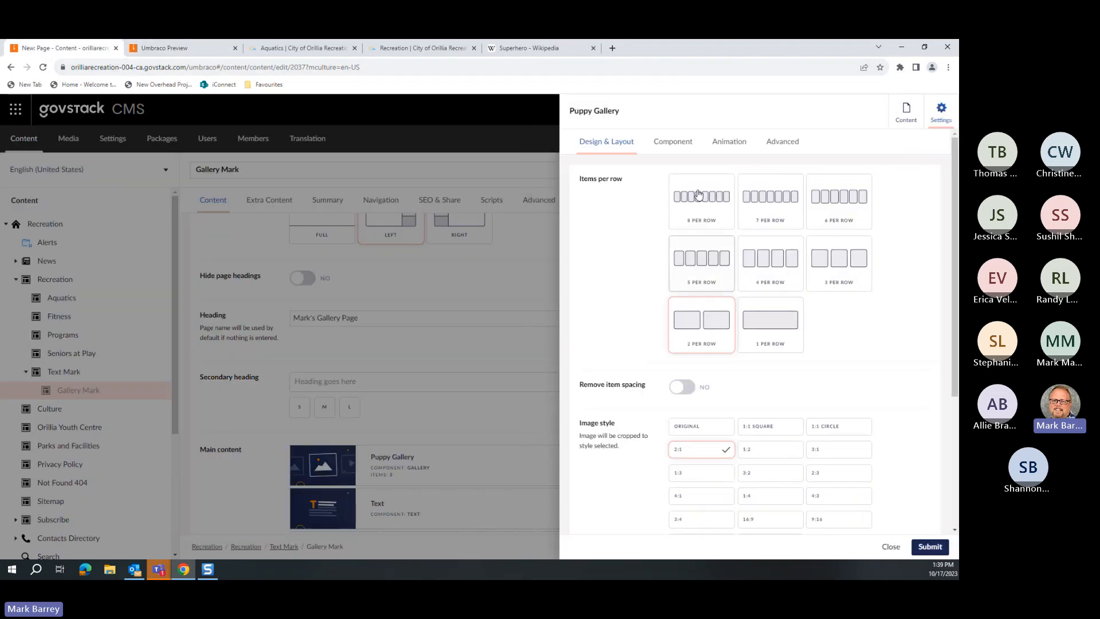
pyautogui.click(781, 143)
pyautogui.scroll(-2, 795, 480)
pyautogui.click(755, 464)
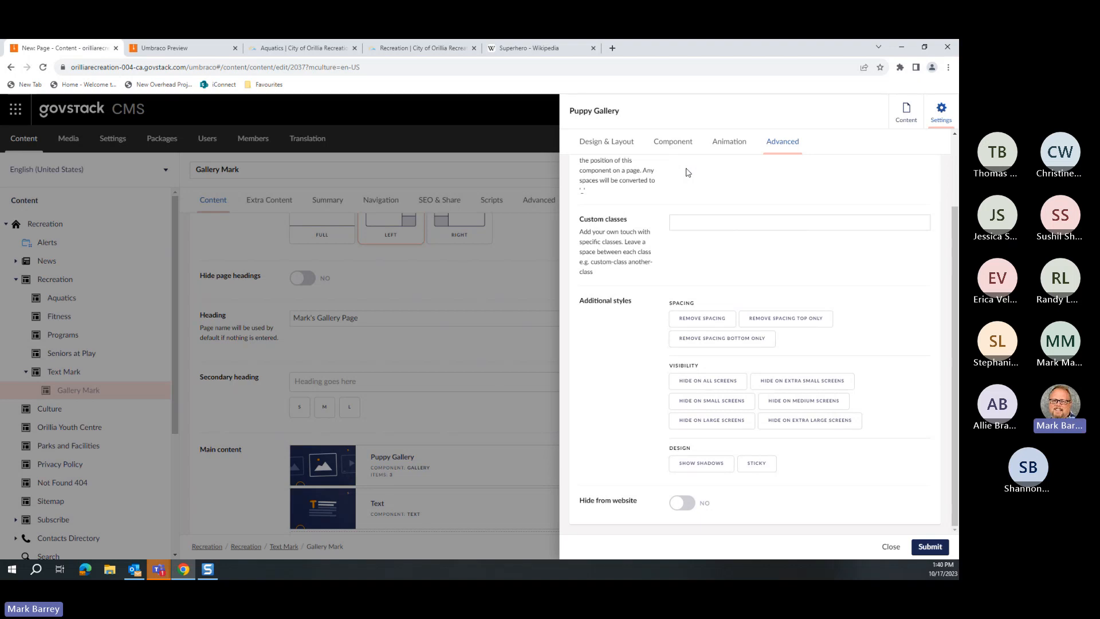
# Step: Submit the Puppy Gallery settings, and try the content color schemes on the Text component, settling on the brighter blue one
pyautogui.click(928, 547)
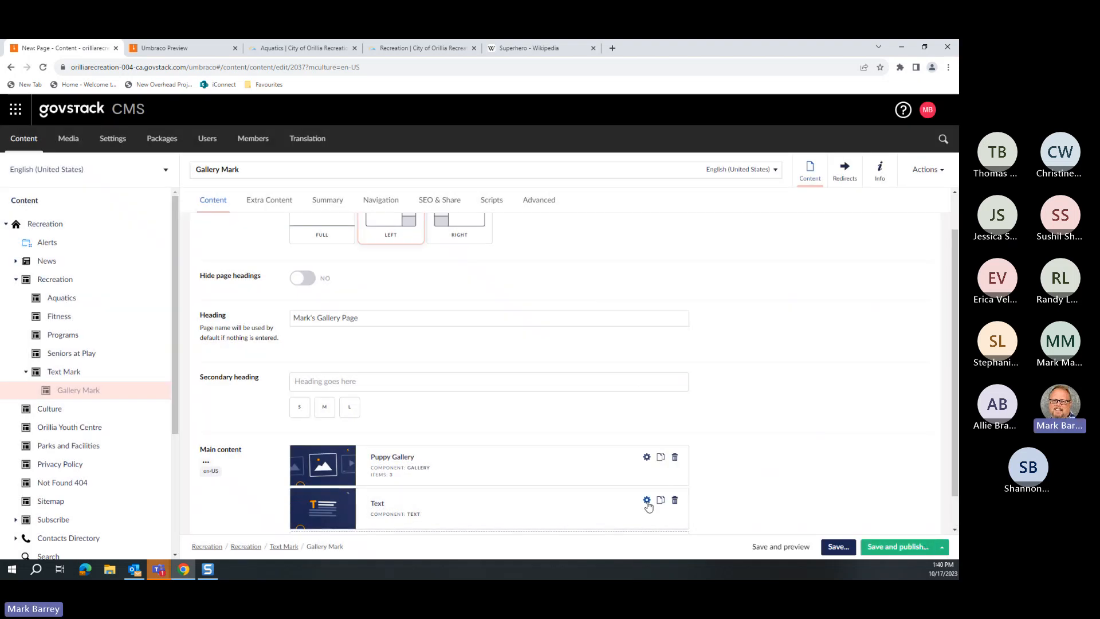
pyautogui.click(647, 499)
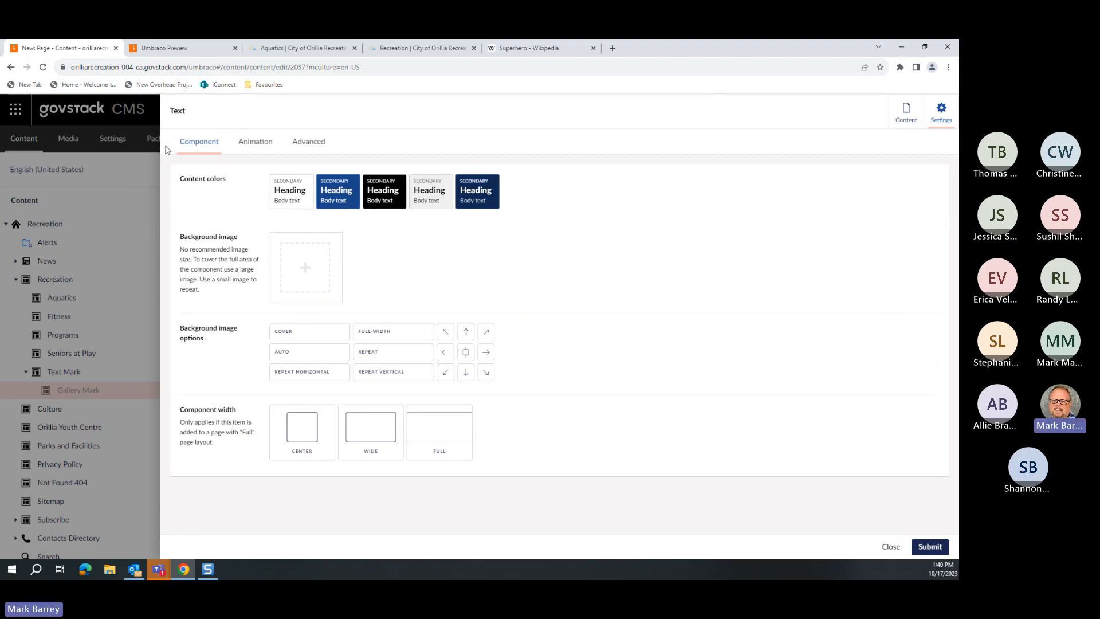
pyautogui.click(337, 194)
pyautogui.click(377, 202)
pyautogui.click(480, 204)
pyautogui.click(339, 202)
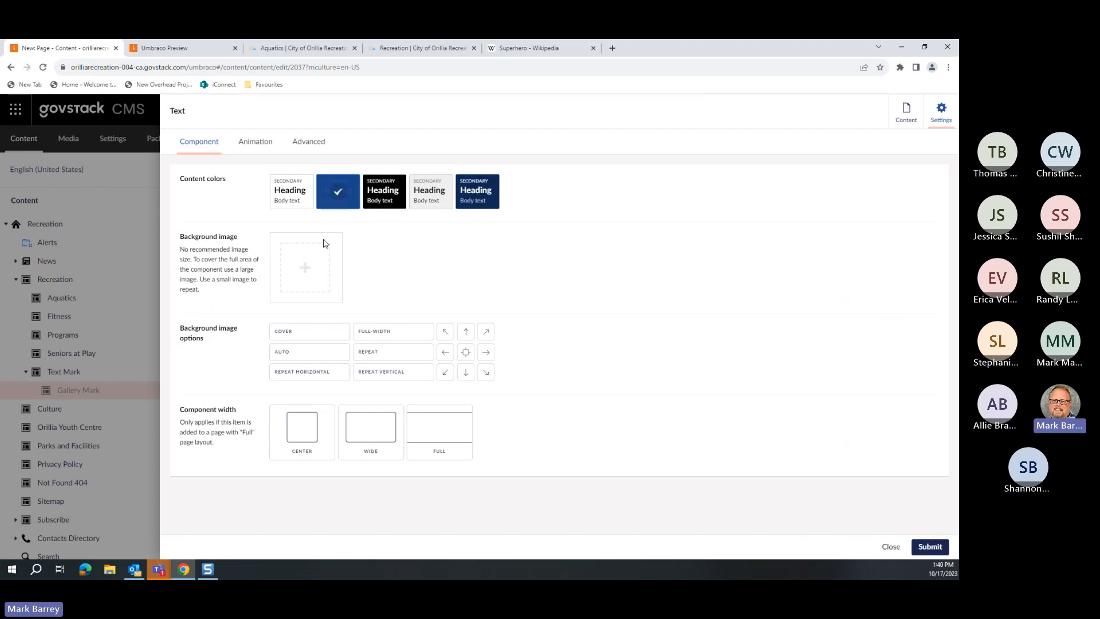
# Step: Review the Text component's animation and advanced settings, and submit the component settings
pyautogui.click(261, 150)
pyautogui.click(307, 154)
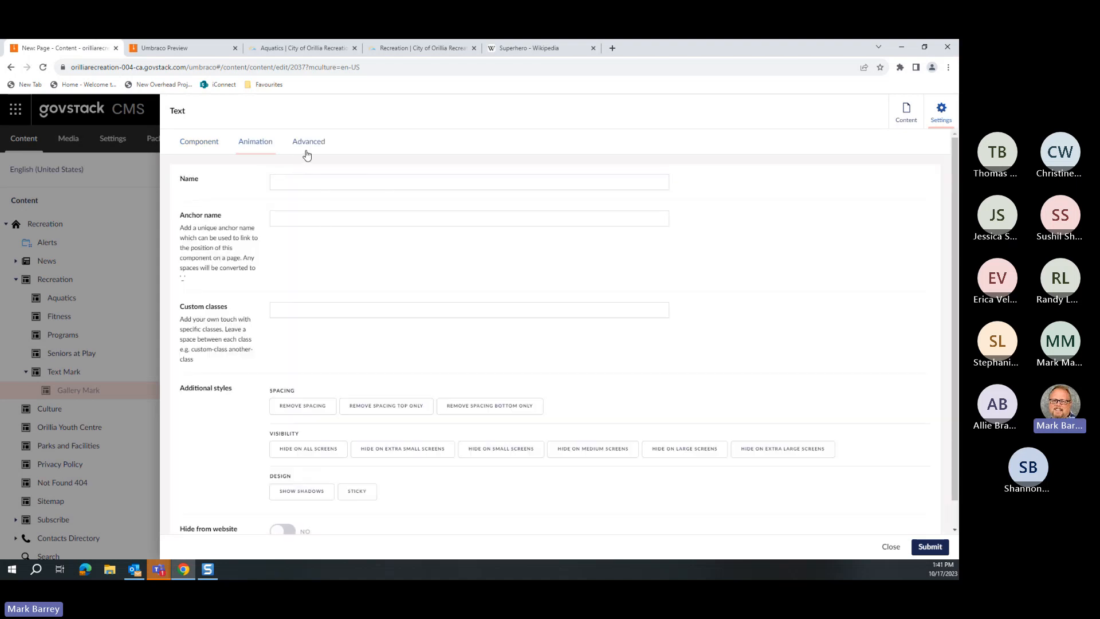
pyautogui.scroll(-1, 347, 307)
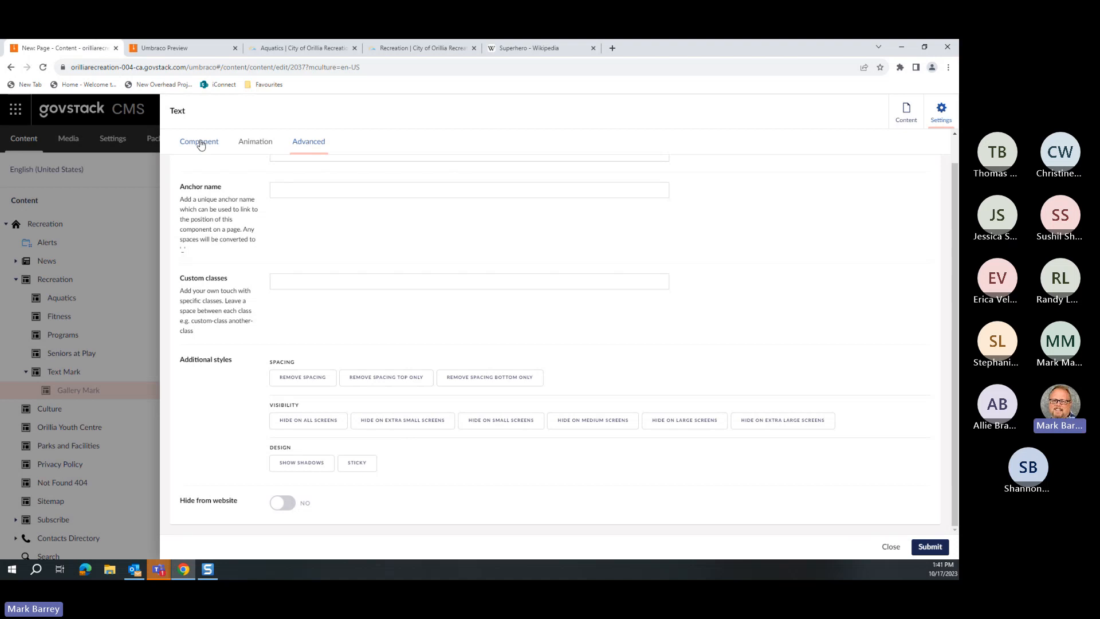
pyautogui.click(929, 546)
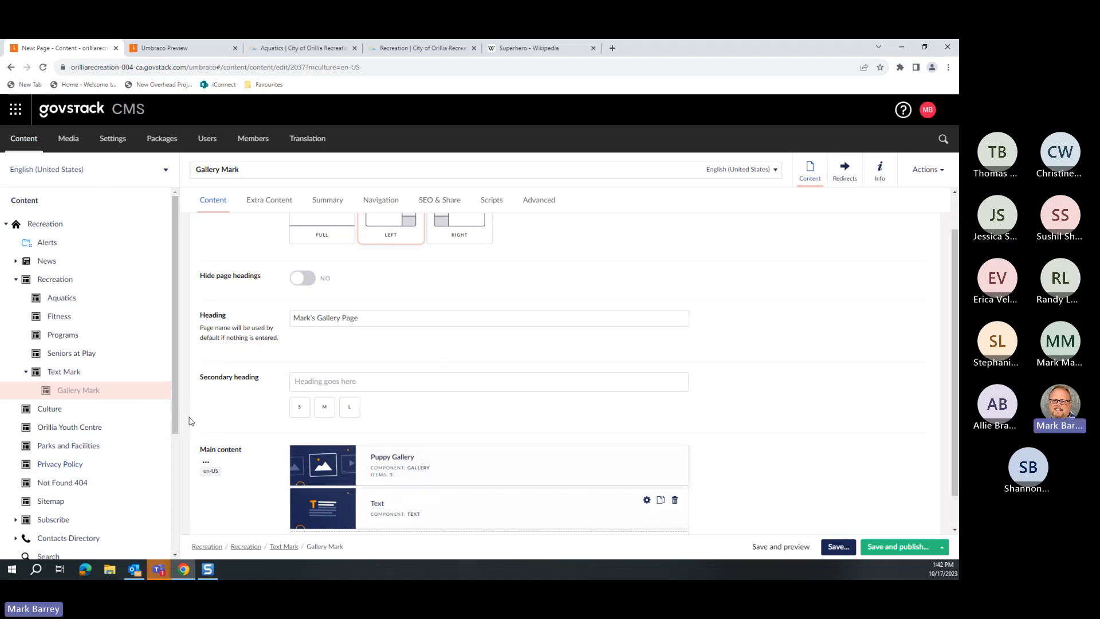
# Step: Copy the gallery page to the same parent text page in the content tree
pyautogui.rightClick(107, 391)
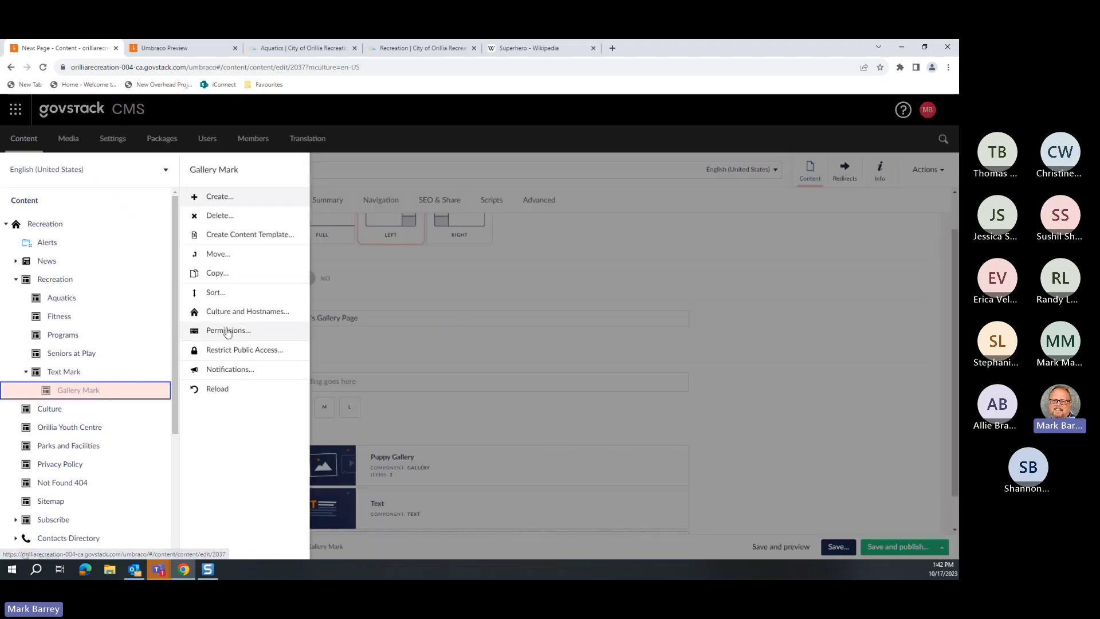
pyautogui.click(217, 274)
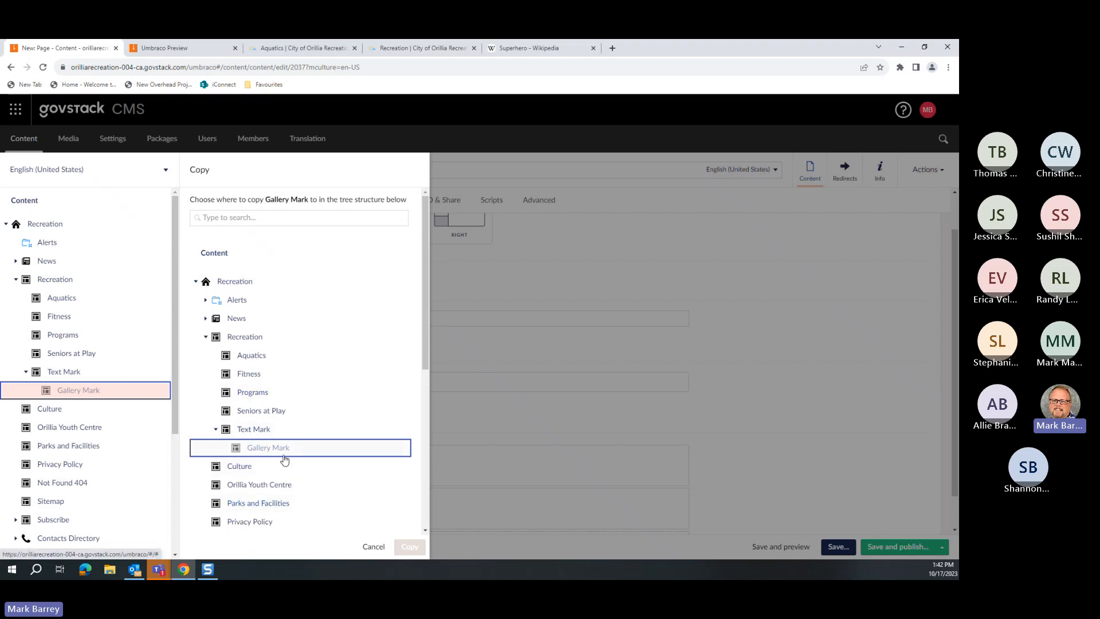
pyautogui.click(273, 431)
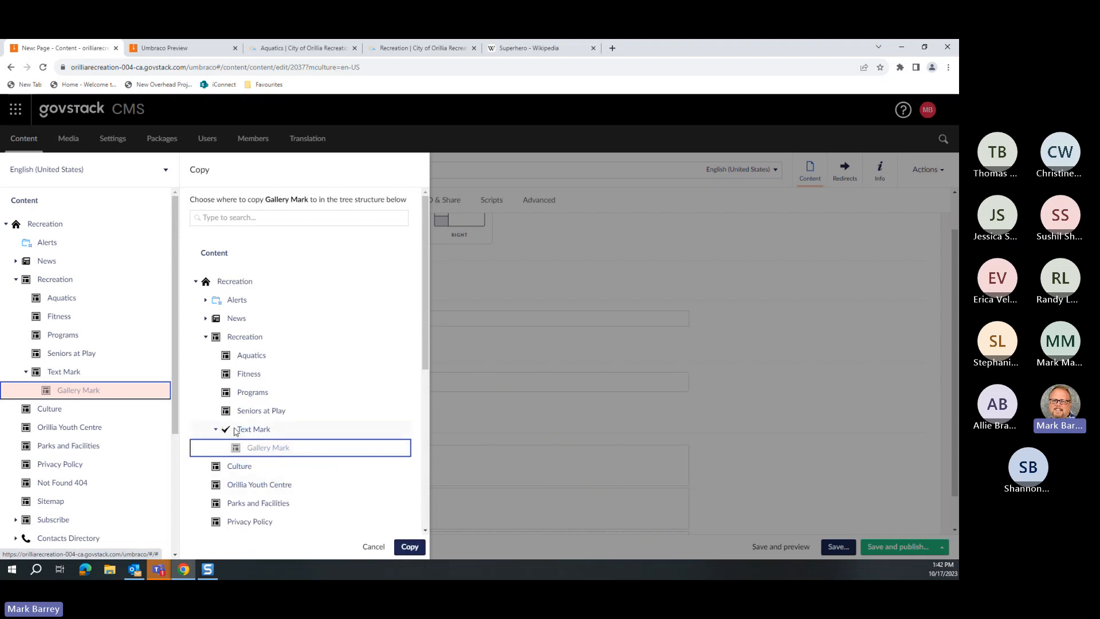
pyautogui.click(400, 555)
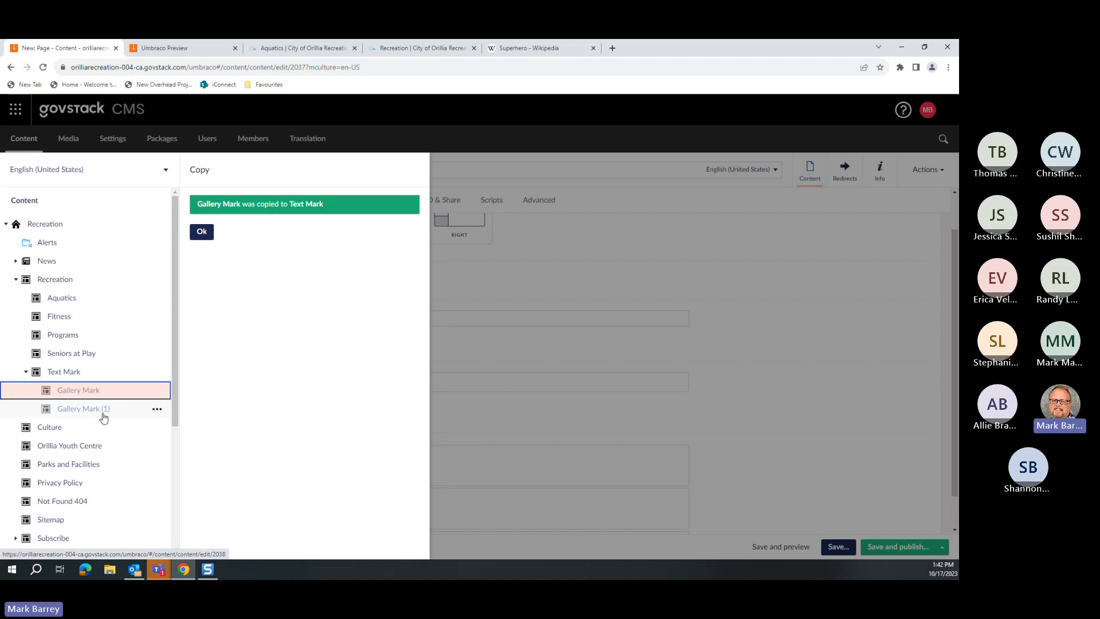
pyautogui.click(201, 232)
# Step: Open the copied gallery page, discarding unsaved changes, and replace its page name with "Accordions" followed by the author's first name
pyautogui.click(87, 411)
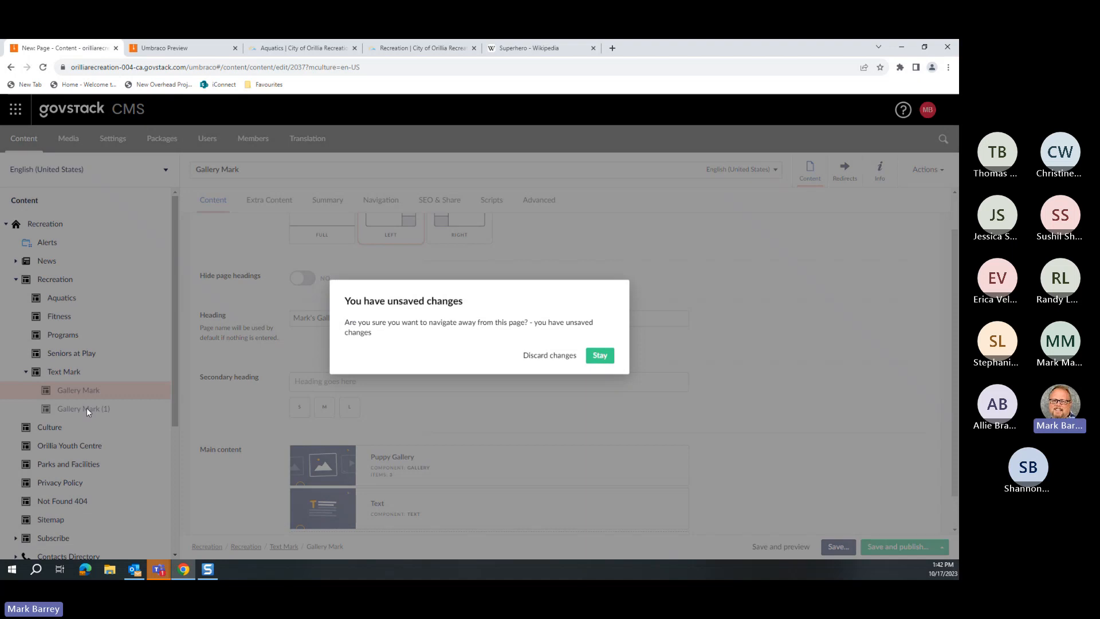
pyautogui.click(575, 356)
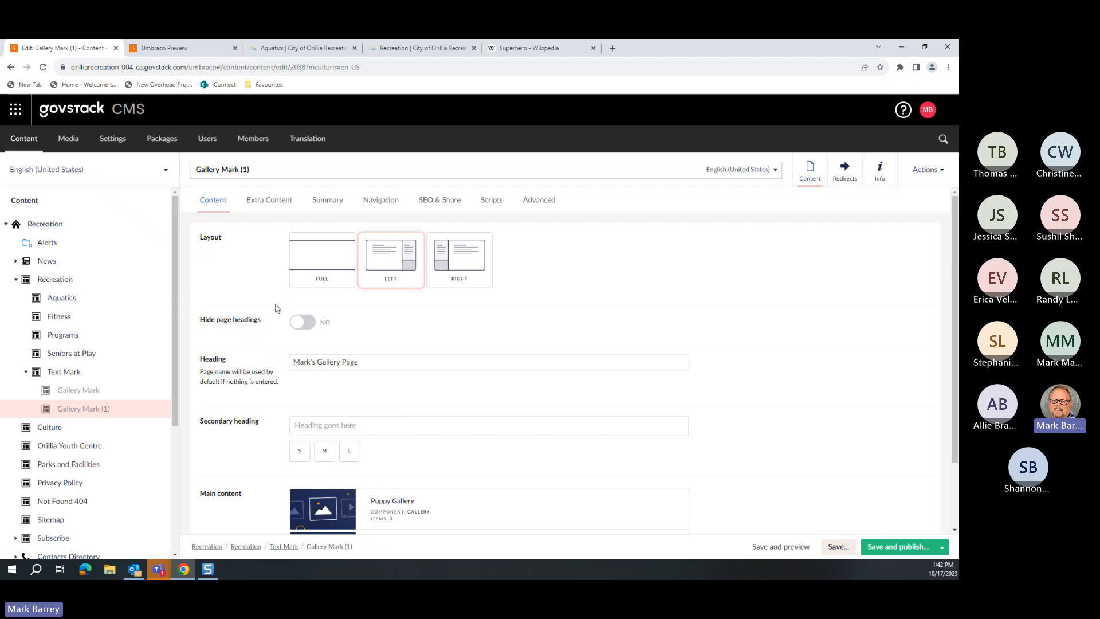
pyautogui.moveTo(233, 175); pyautogui.dragTo(189, 181)
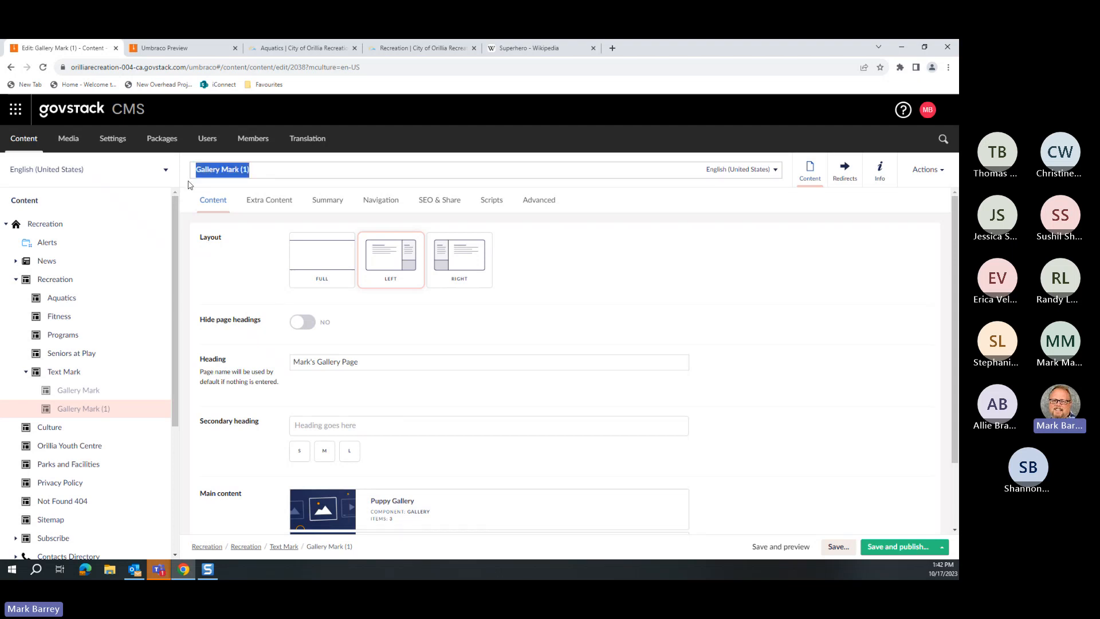
pyautogui.write('Accordio')
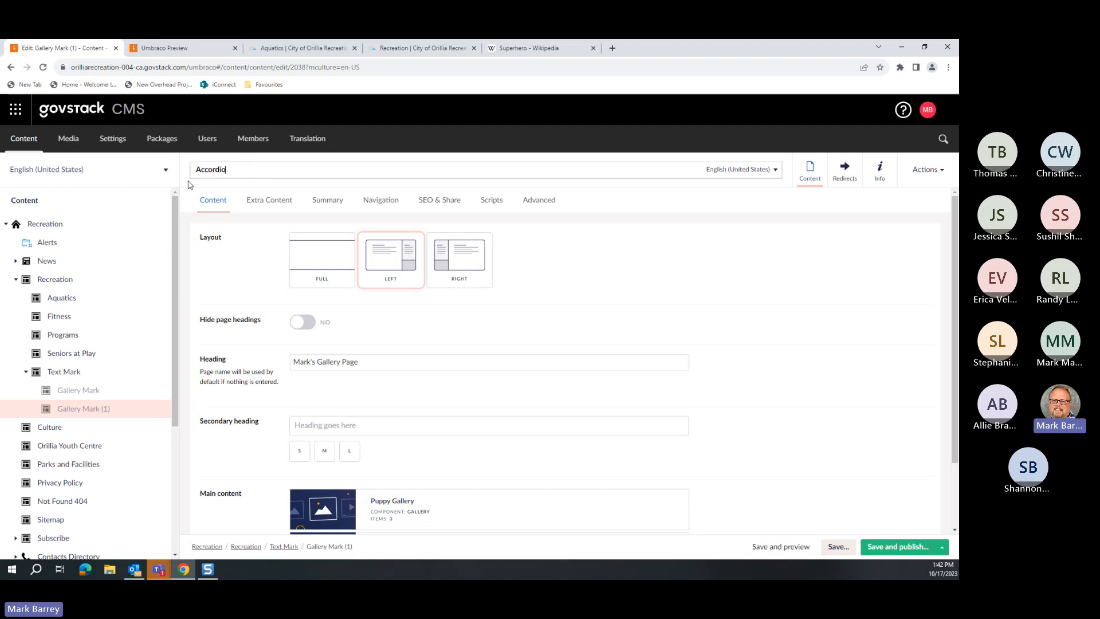
pyautogui.write('ns Mark')
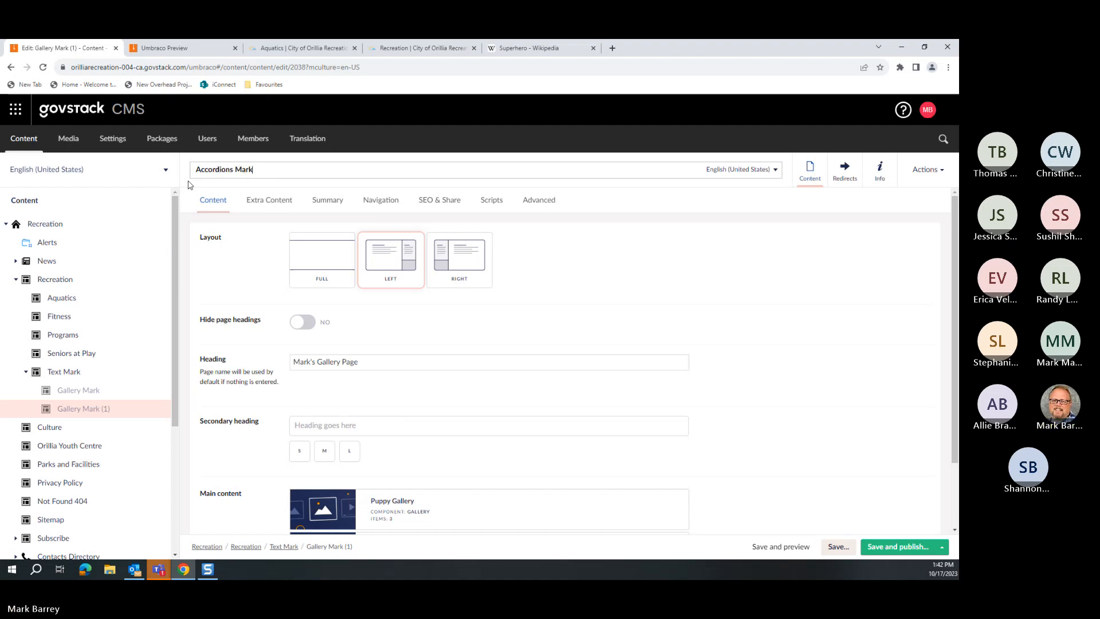
# Step: Replace the word "Gallery" with "Accordion" in the copied page's main heading
pyautogui.click(339, 362)
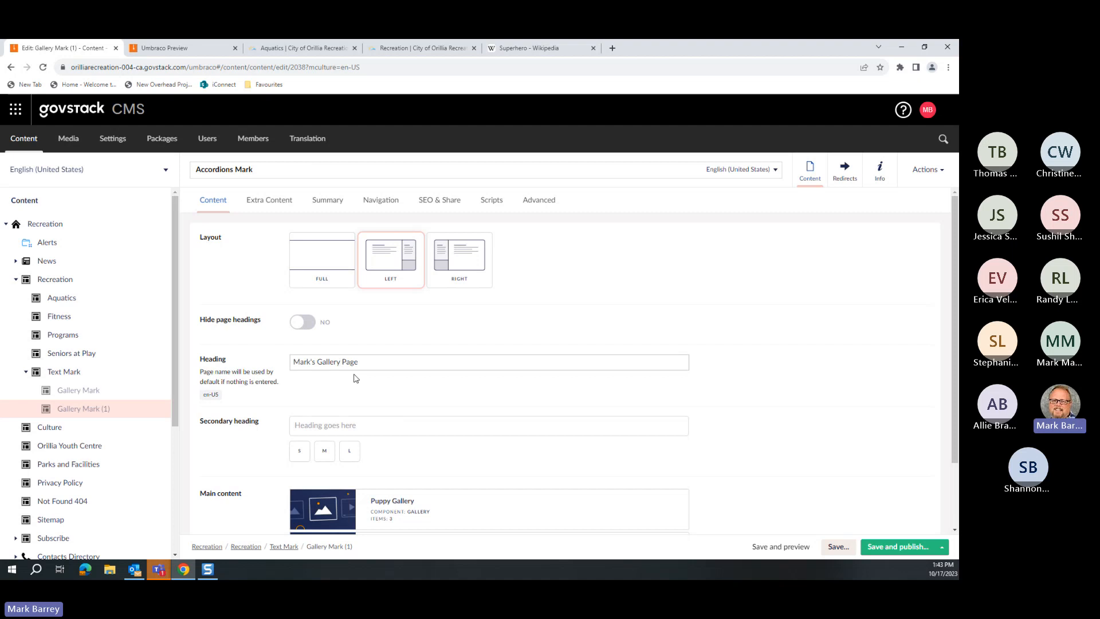
pyautogui.press('BackSpace')
pyautogui.press('BackSpace')
pyautogui.press('BackSpace')
pyautogui.press('BackSpace')
pyautogui.press('BackSpace')
pyautogui.press('BackSpace')
pyautogui.press('BackSpace')
pyautogui.write('Accordion')
# Step: Try to paste the page's main heading over the heading in its summary
pyautogui.moveTo(371, 363); pyautogui.dragTo(290, 380)
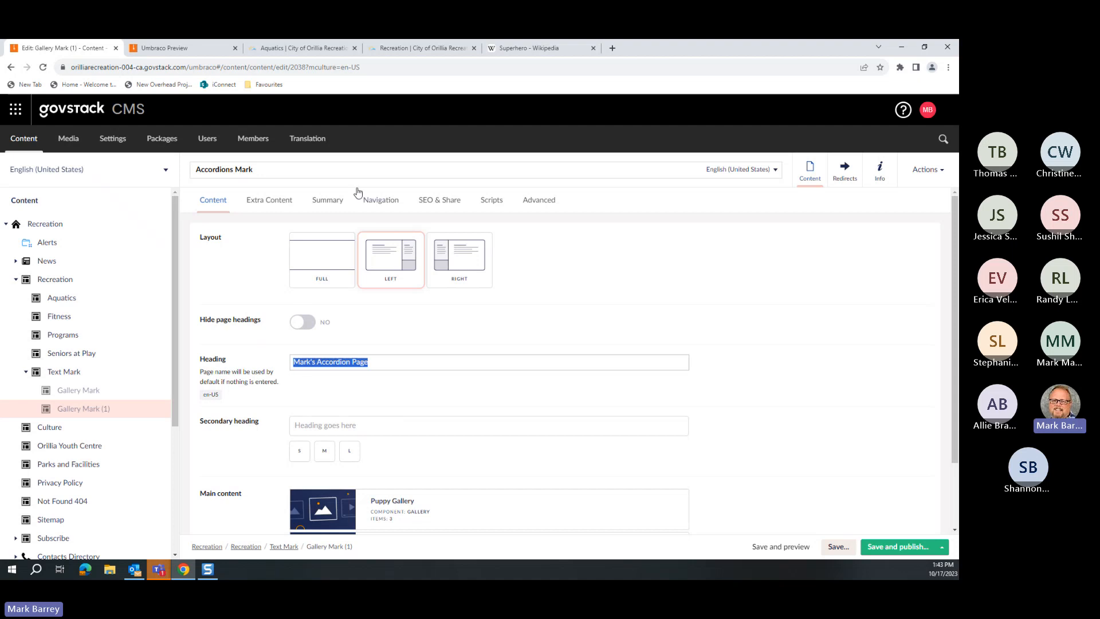
pyautogui.click(328, 200)
pyautogui.moveTo(377, 290); pyautogui.dragTo(279, 294)
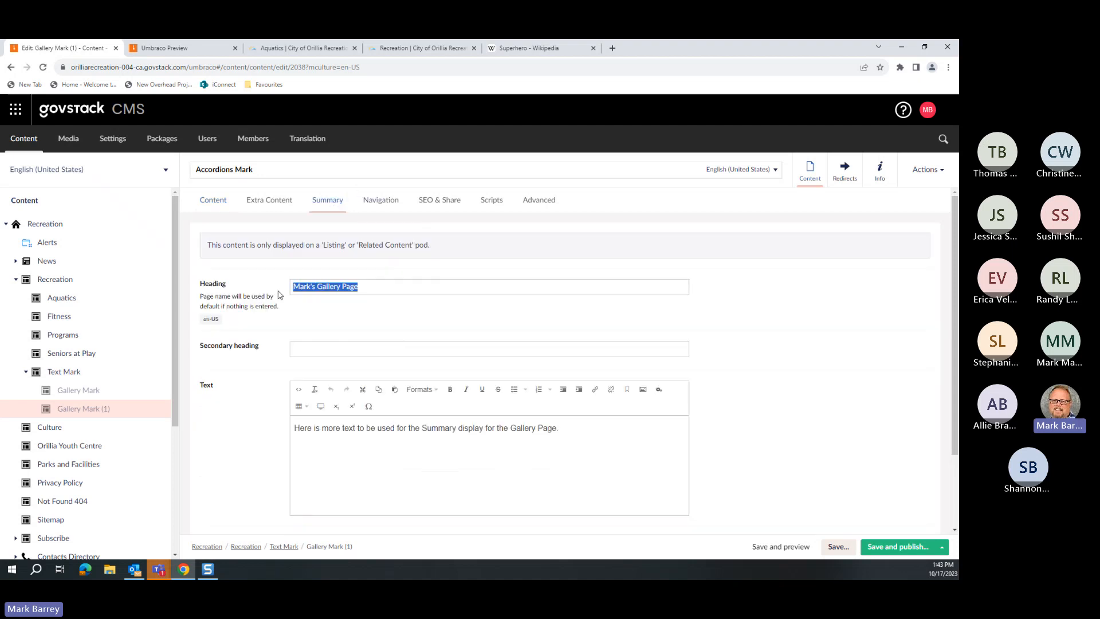
pyautogui.write("Mark's Gallery Page")
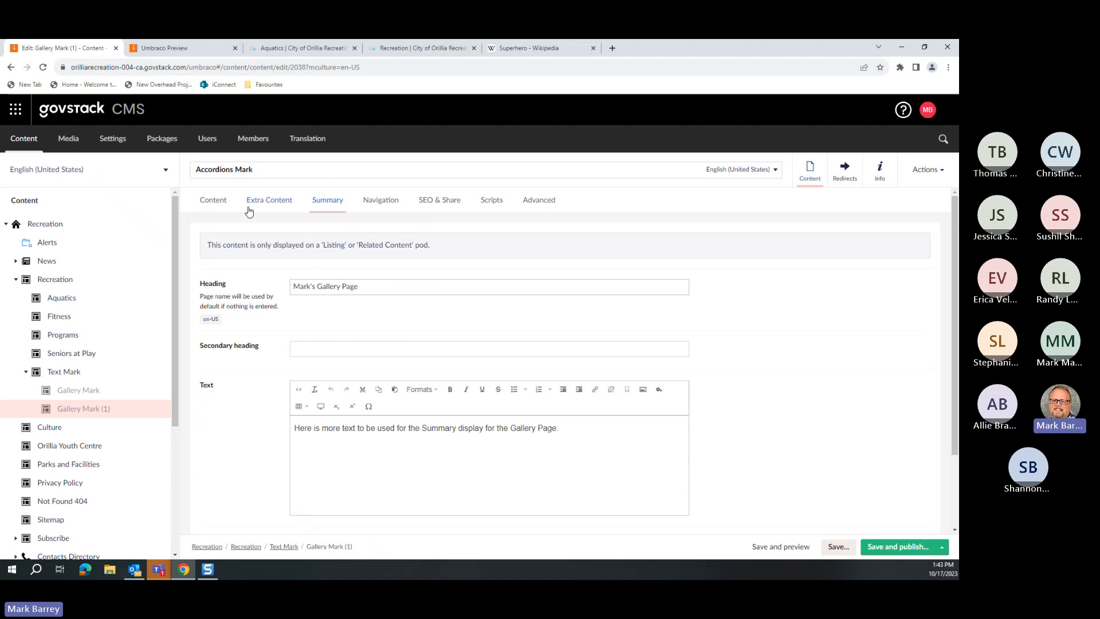
# Step: Copy the page's main heading and replace the summary heading with it
pyautogui.click(212, 201)
pyautogui.moveTo(370, 362); pyautogui.dragTo(280, 363)
pyautogui.hotkey('ctrl', 'c')
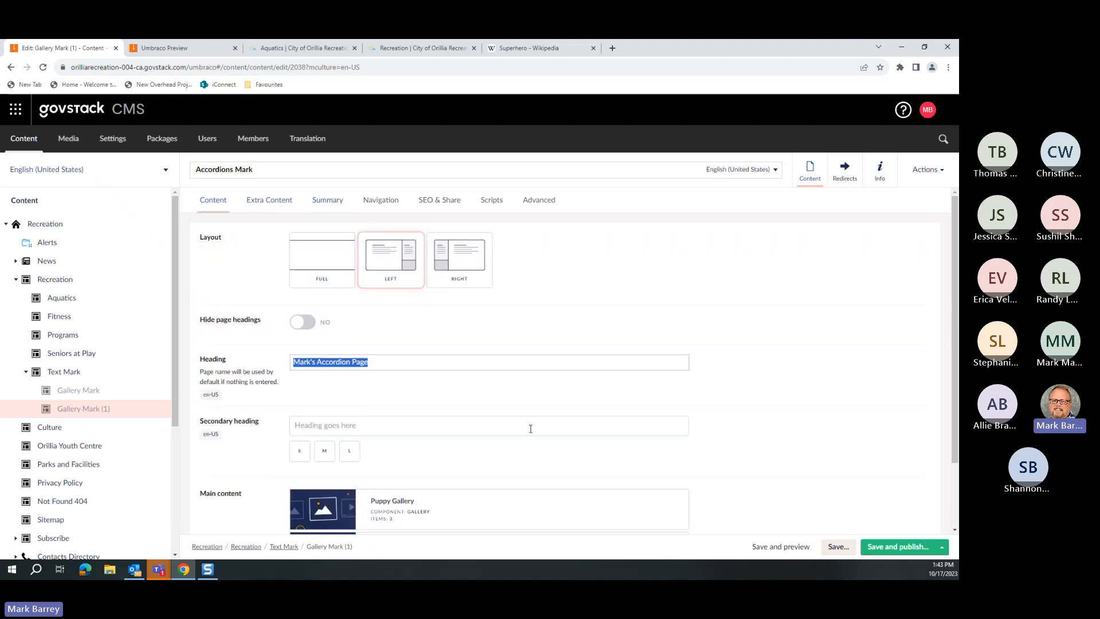
pyautogui.click(327, 200)
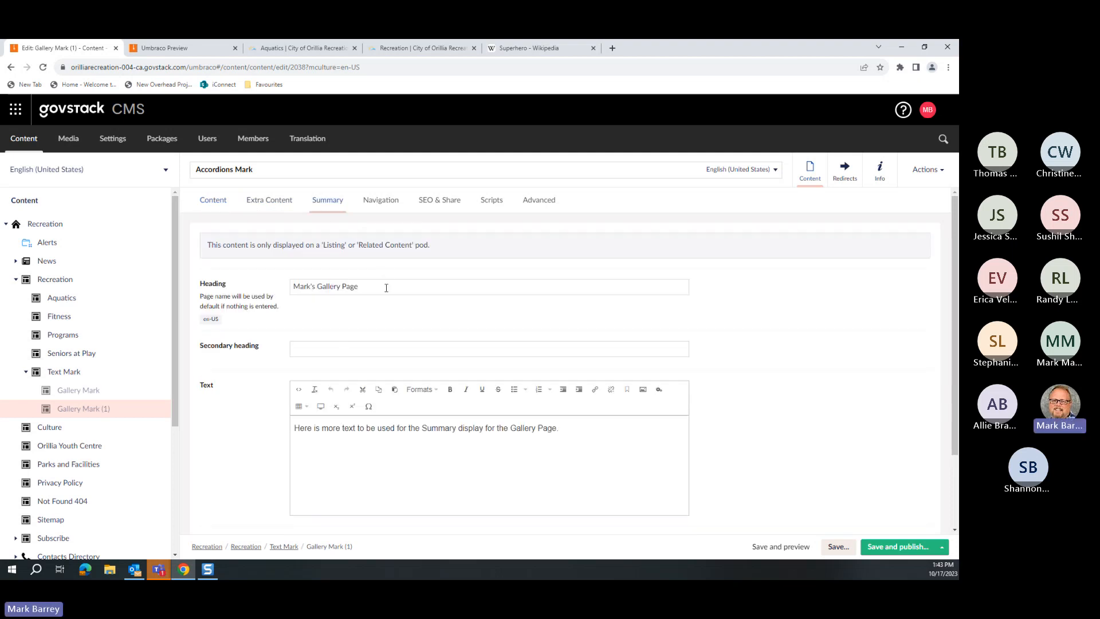
pyautogui.moveTo(360, 287); pyautogui.dragTo(270, 286)
pyautogui.hotkey('ctrl', 'v')
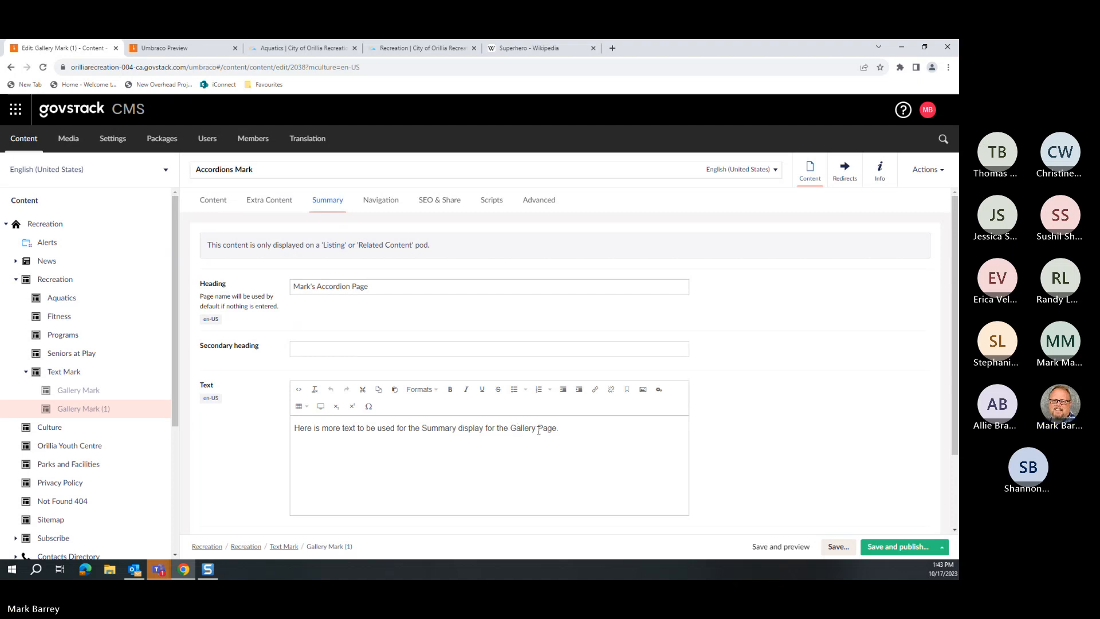
# Step: Replace the word "Gallery" with "Accordion" in the summary text
pyautogui.click(535, 426)
pyautogui.press('BackSpace')
pyautogui.press('BackSpace')
pyautogui.press('BackSpace')
pyautogui.press('BackSpace')
pyautogui.press('BackSpace')
pyautogui.press('BackSpace')
pyautogui.press('BackSpace')
pyautogui.write('Accordion')
# Step: Replace the summary image with "1000X800 Puppy 3" from the Mark Training media folder
pyautogui.scroll(-2, 484, 508)
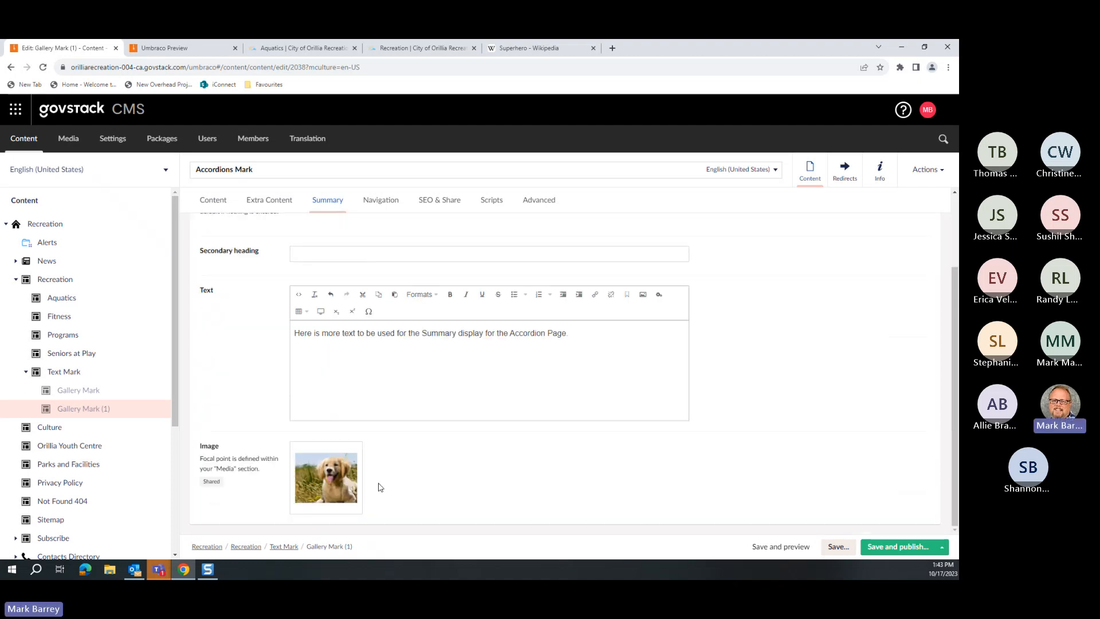
pyautogui.click(348, 502)
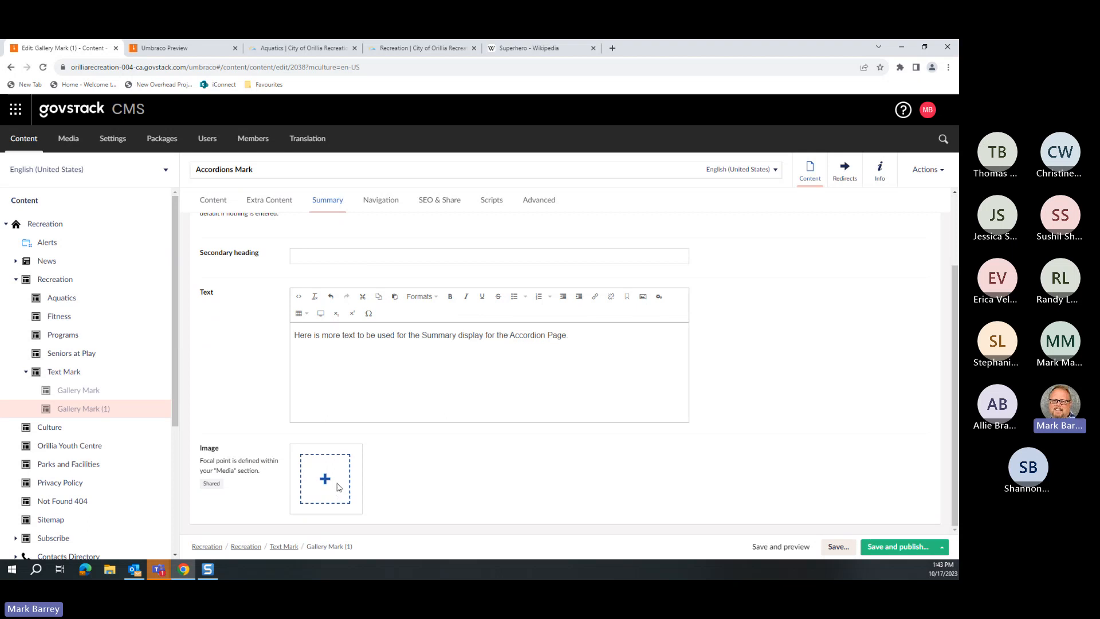
pyautogui.click(338, 486)
pyautogui.click(611, 309)
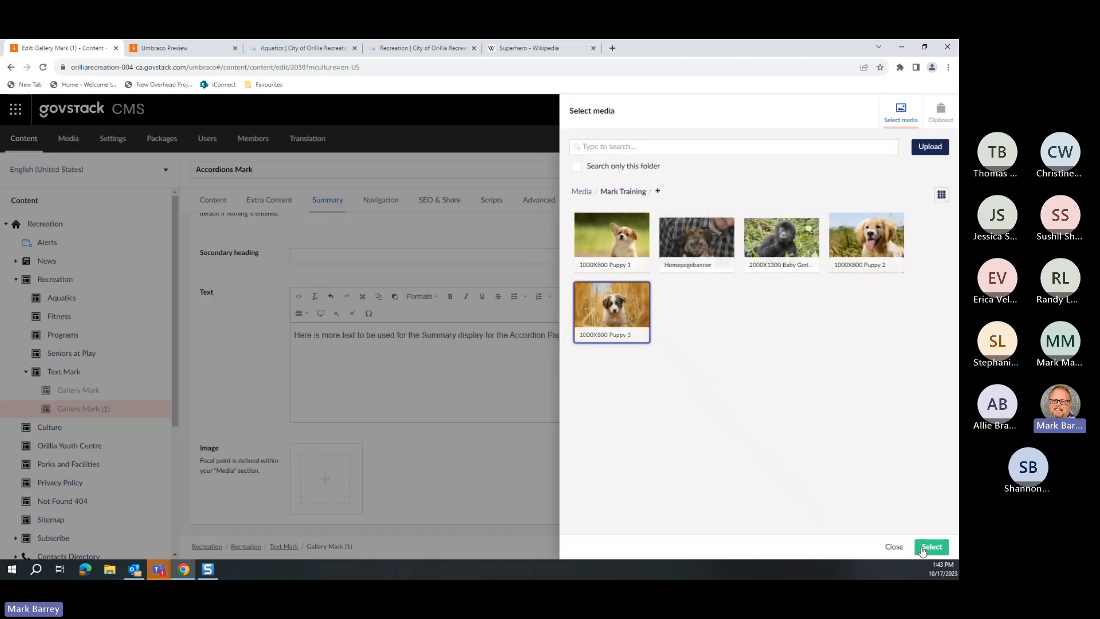
pyautogui.click(931, 546)
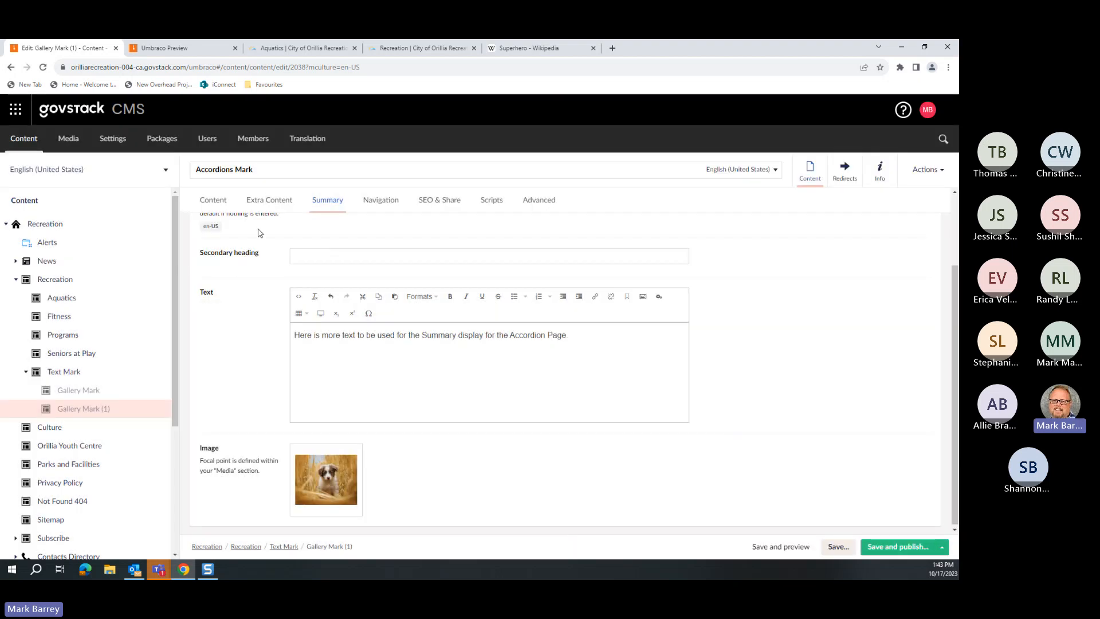
# Step: Save and preview the accordion page, check its heading and gallery, and return to the page editor
pyautogui.click(212, 200)
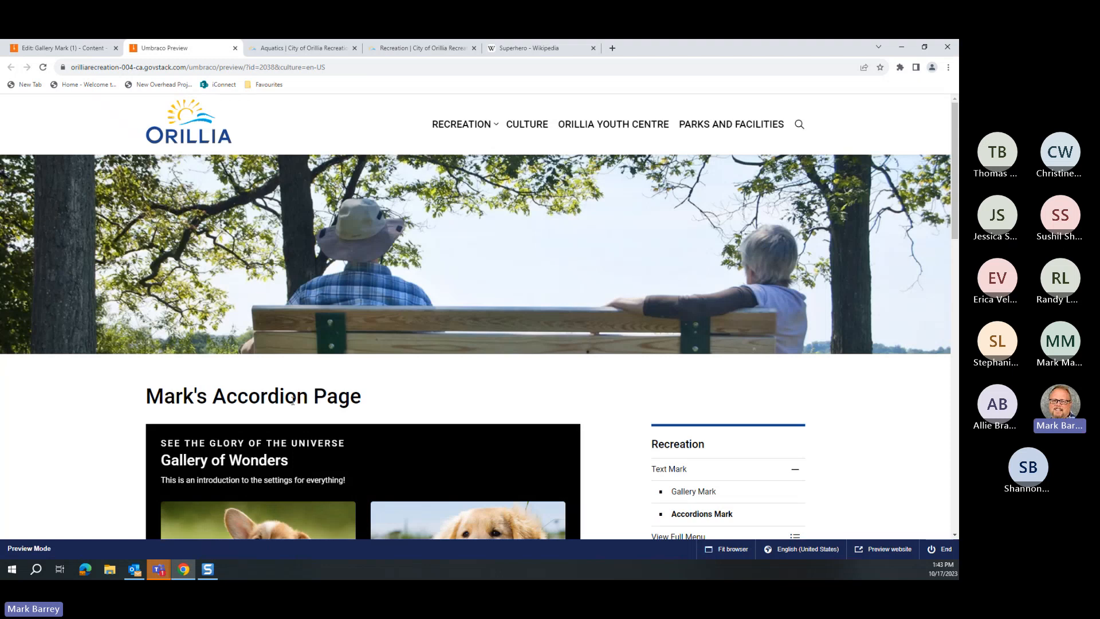
pyautogui.scroll(-5, 331, 408)
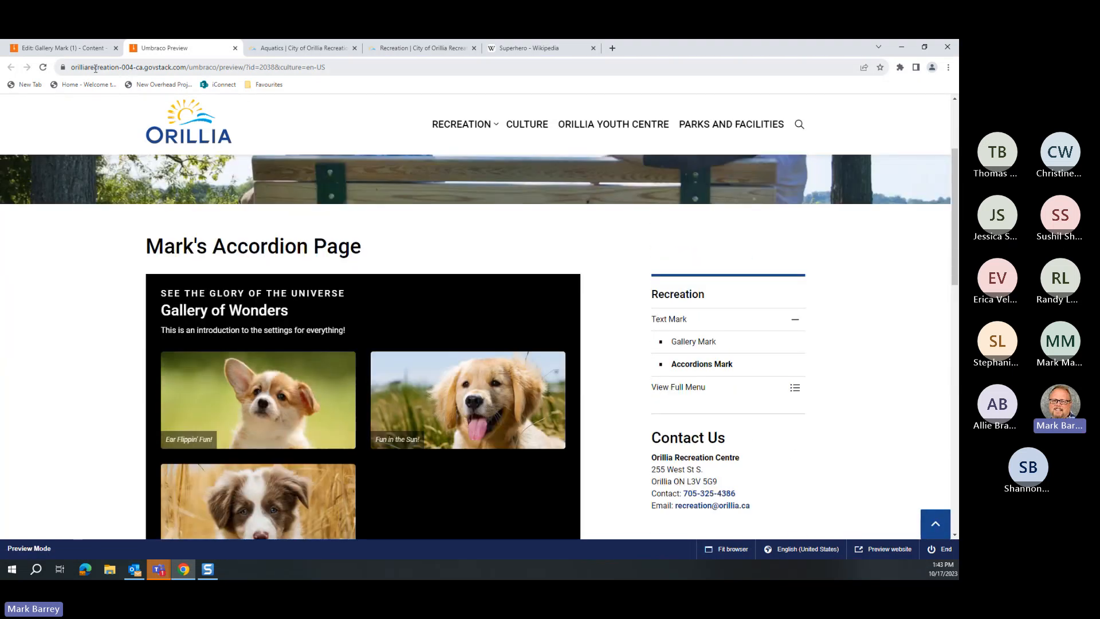
pyautogui.click(89, 52)
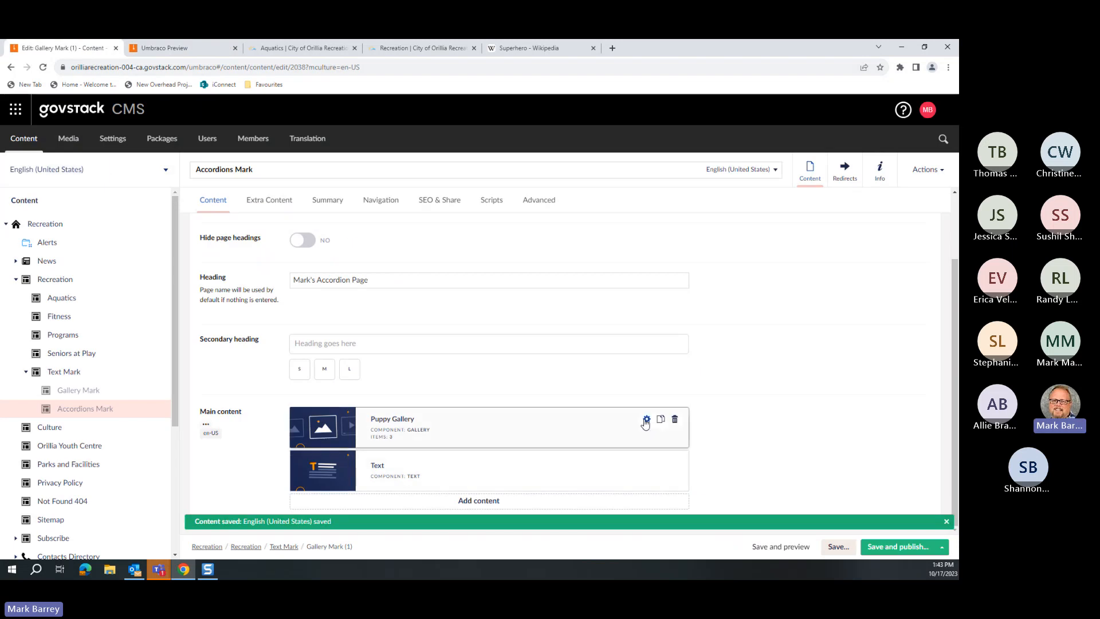
# Step: Clear the Sticky design style in the copied page's Puppy Gallery component and submit the settings
pyautogui.click(646, 420)
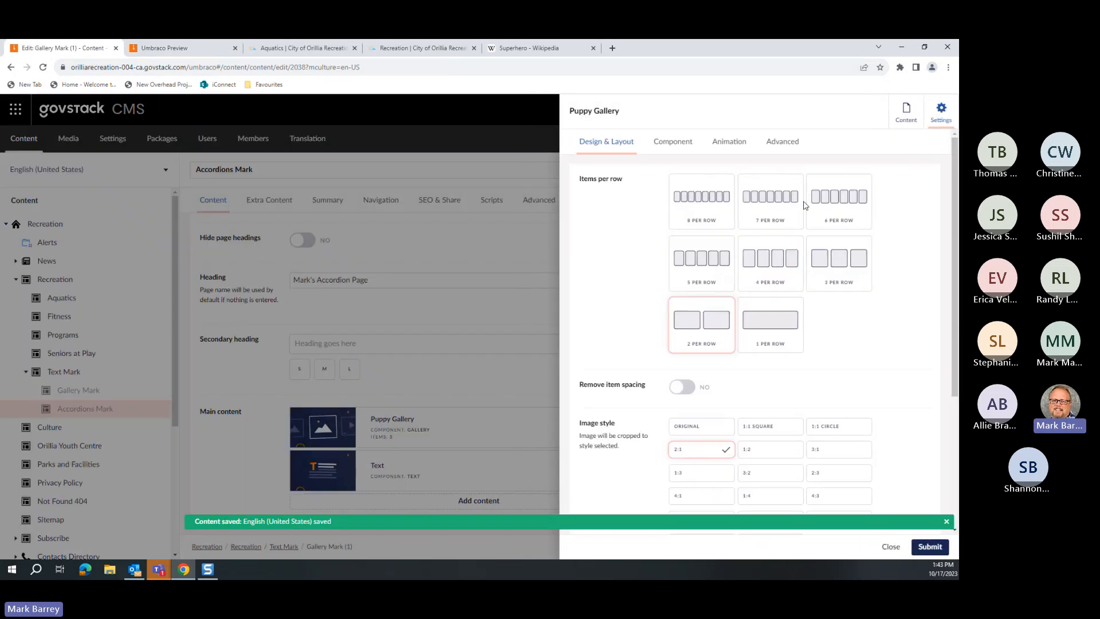
pyautogui.click(782, 143)
pyautogui.scroll(-3, 776, 413)
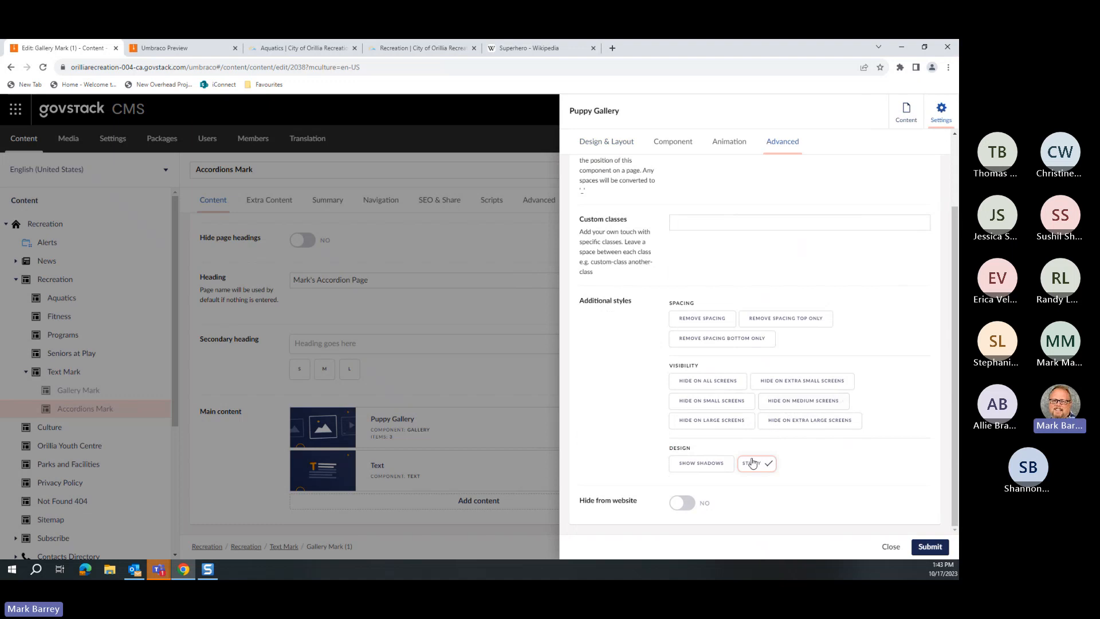
pyautogui.click(929, 546)
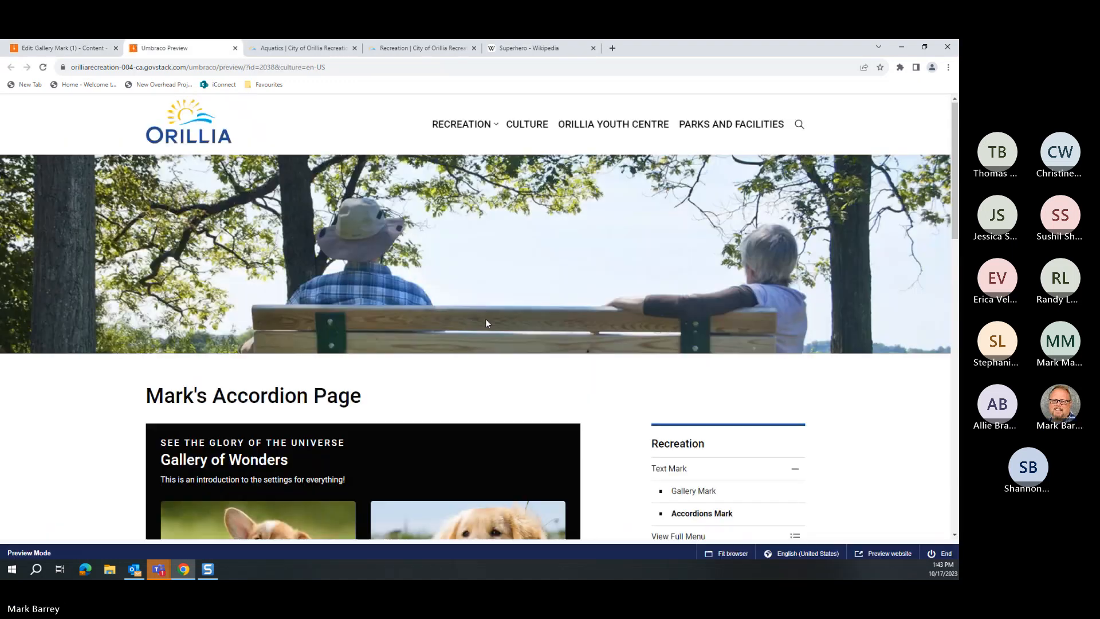
# Step: Examine how the gallery scrolls through the whole accordion page preview, and return to the page editor
pyautogui.scroll(-9, 485, 335)
pyautogui.scroll(-5, 484, 336)
pyautogui.scroll(15, 482, 335)
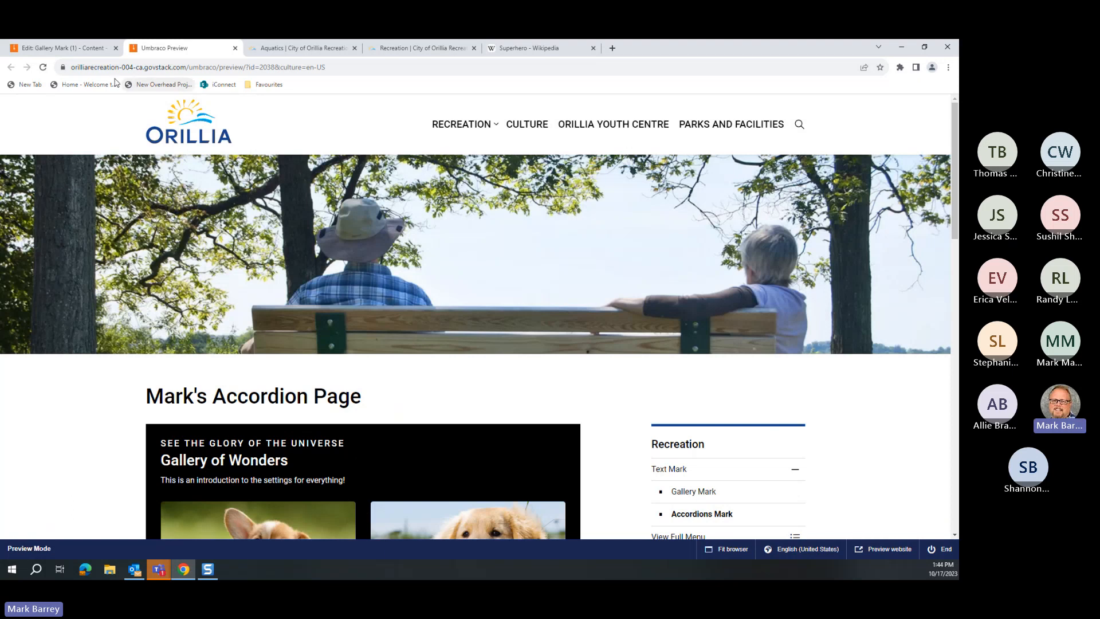
pyautogui.click(87, 53)
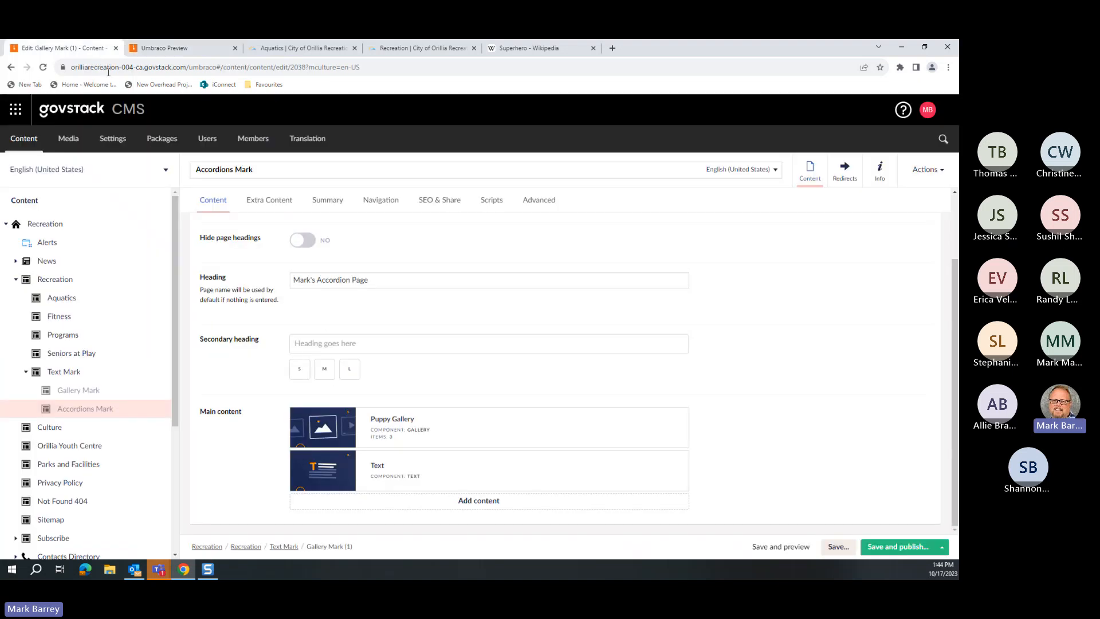
pyautogui.moveTo(401, 418)
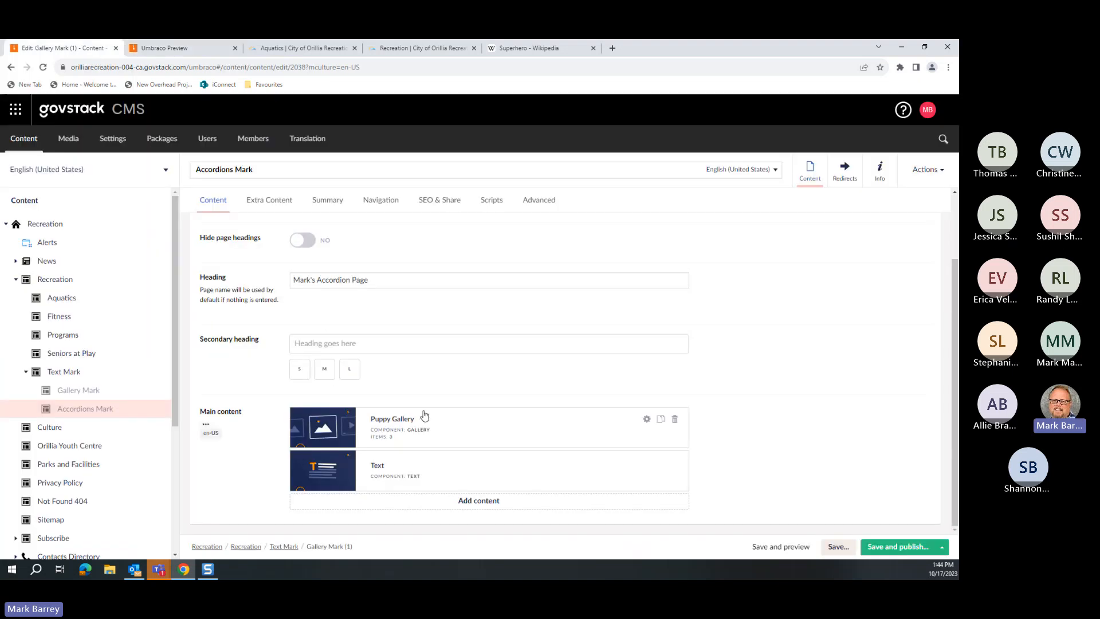
# Step: Delete the Puppy Gallery component from the Accordions Mark page and save the English (United States) variant
pyautogui.click(674, 420)
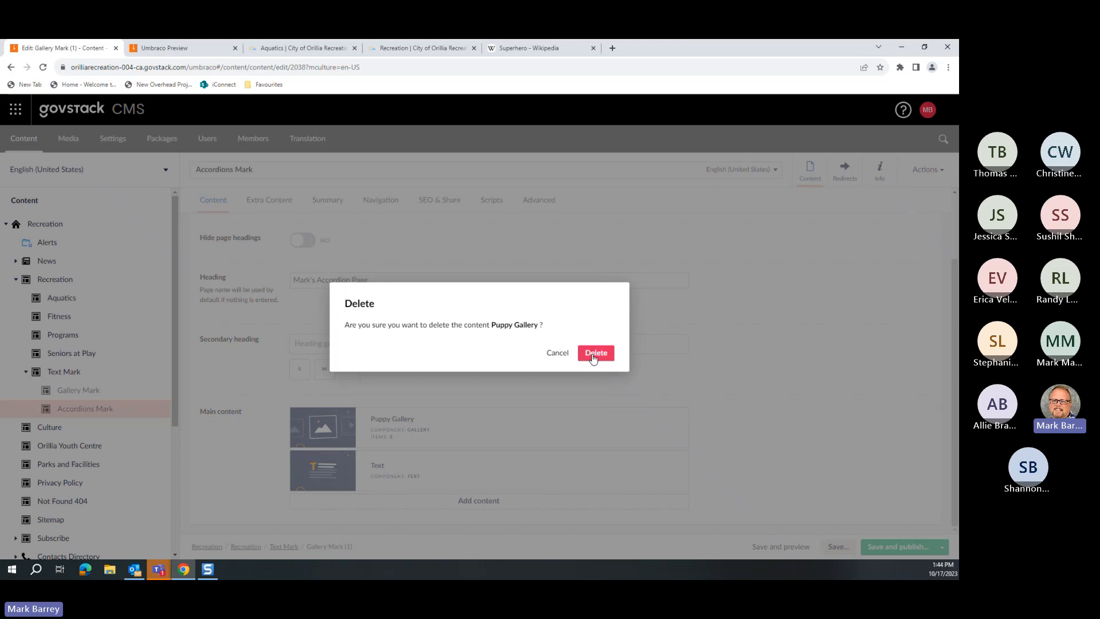
pyautogui.click(595, 354)
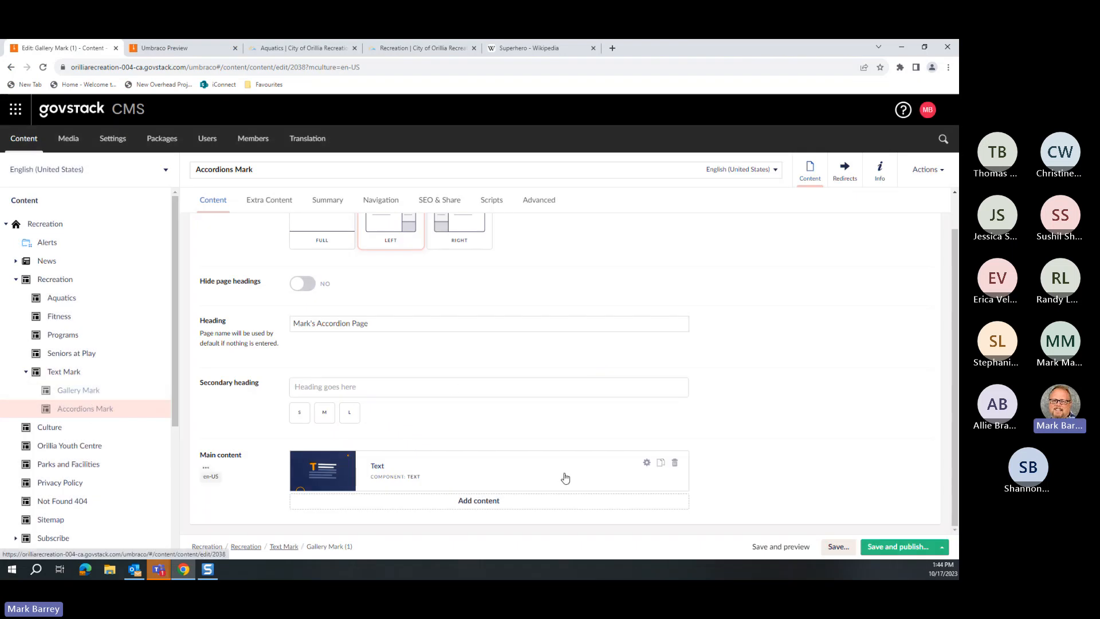
pyautogui.click(837, 546)
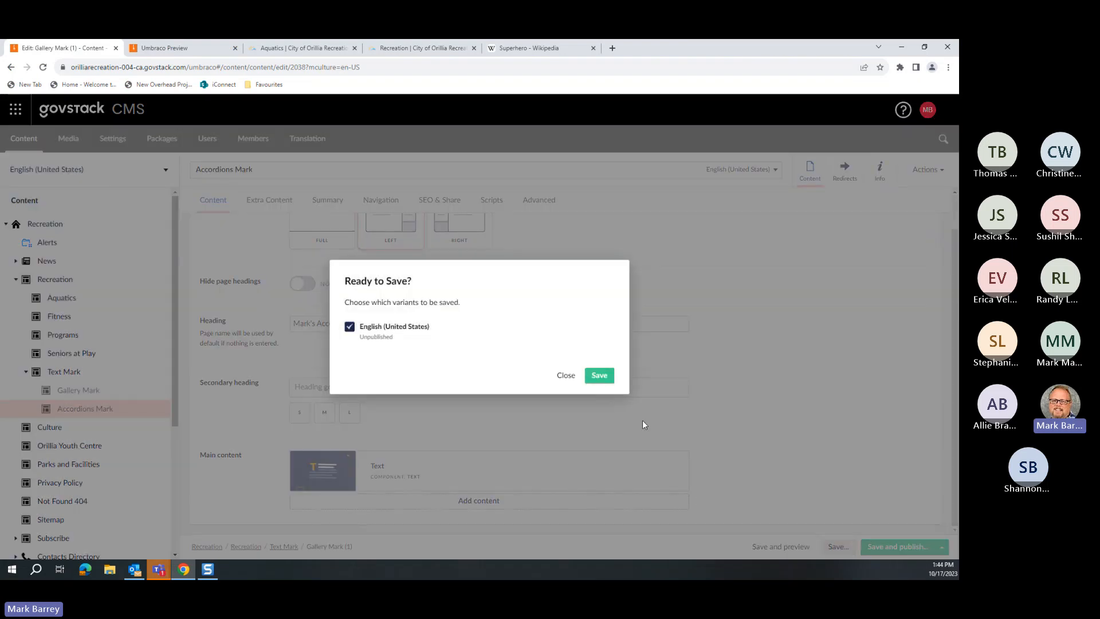
pyautogui.click(599, 375)
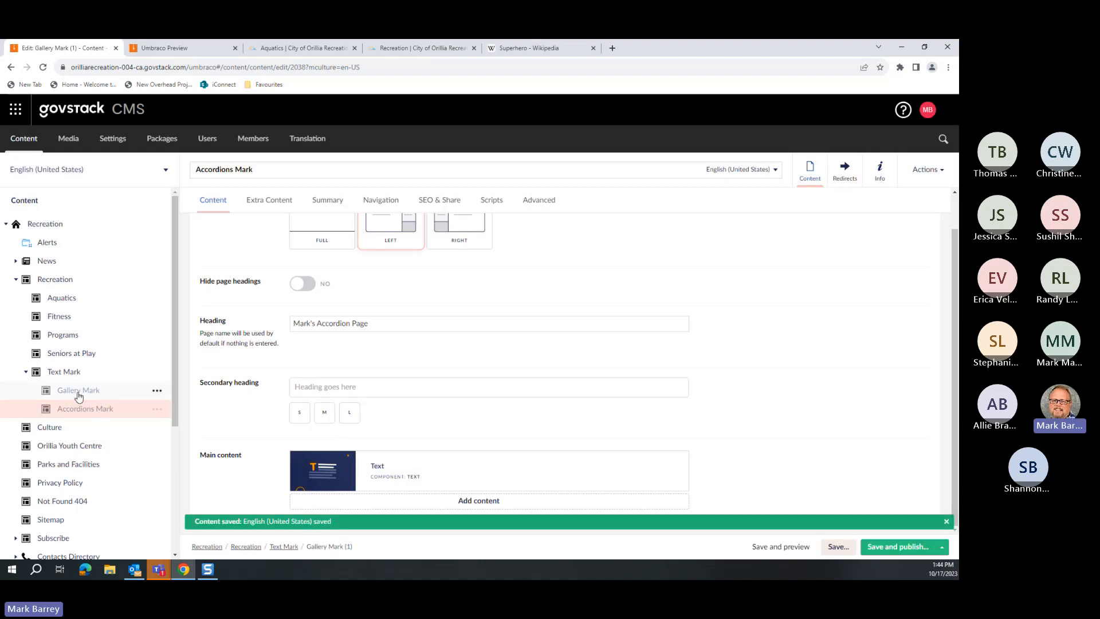
# Step: Check the main content of the original Gallery Mark page, and return to the Accordions Mark page's content
pyautogui.click(78, 391)
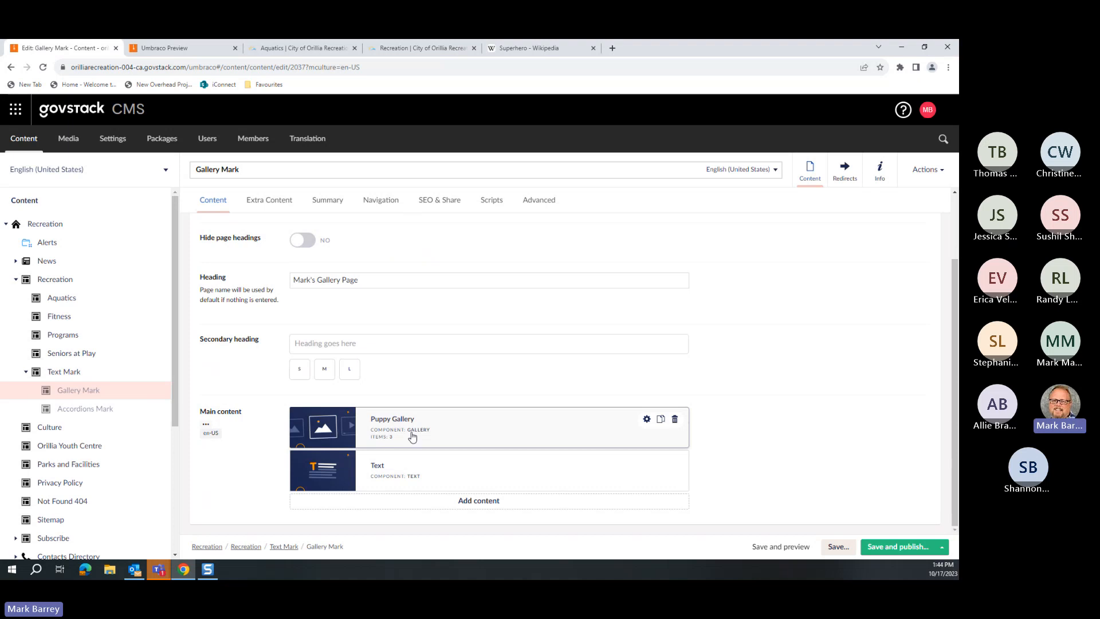
pyautogui.click(99, 410)
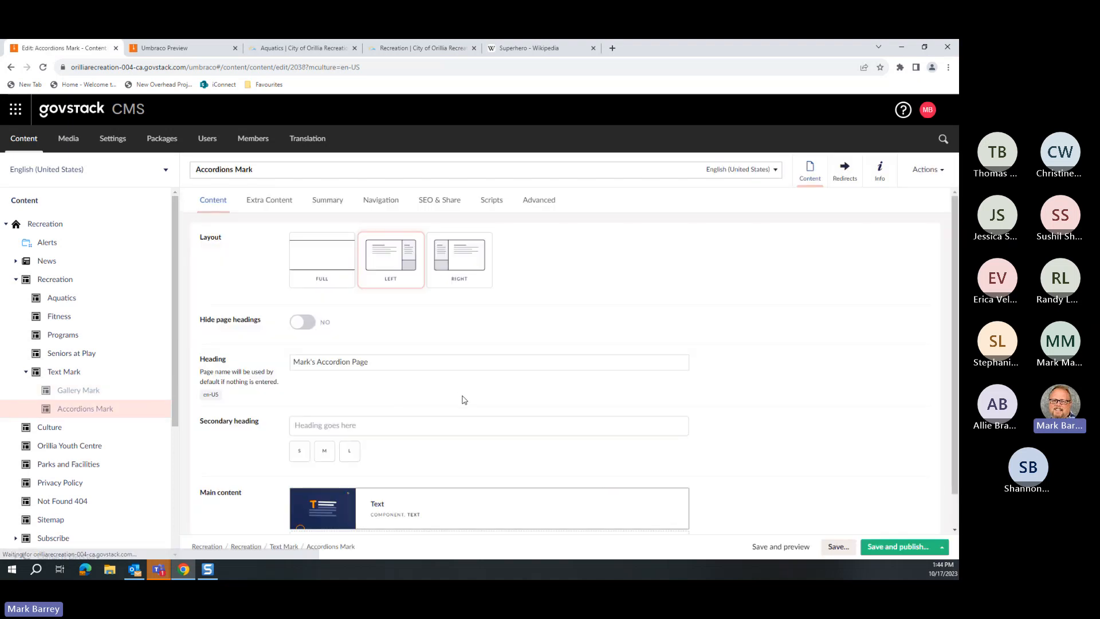
pyautogui.scroll(-1, 401, 453)
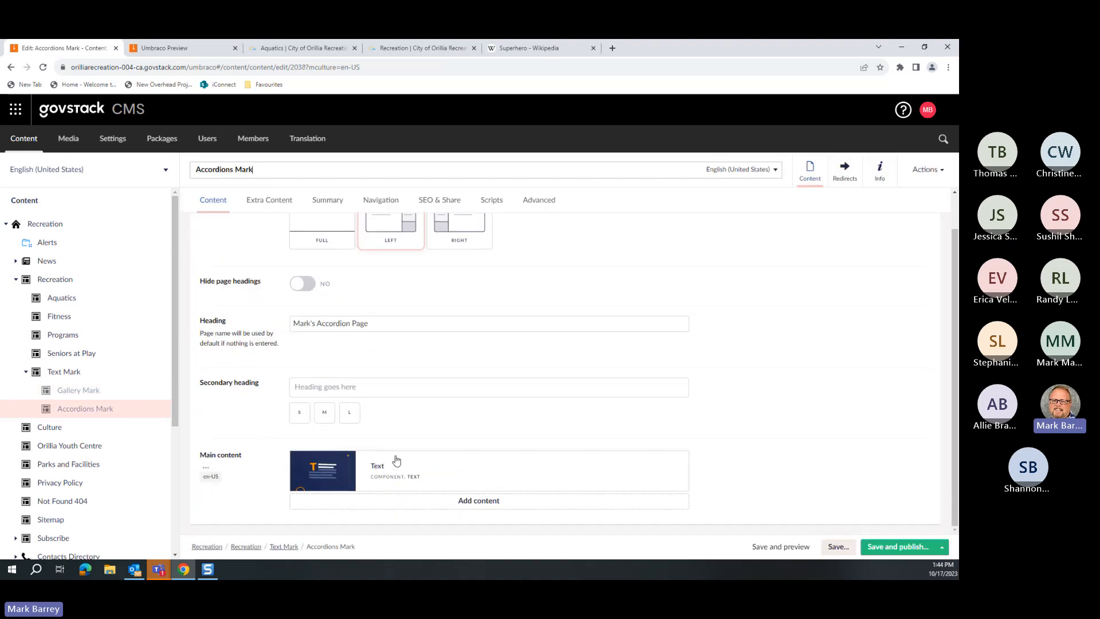
# Step: Save and preview the accordion page, look through its content down to the contact table, and return to the page editor
pyautogui.click(793, 547)
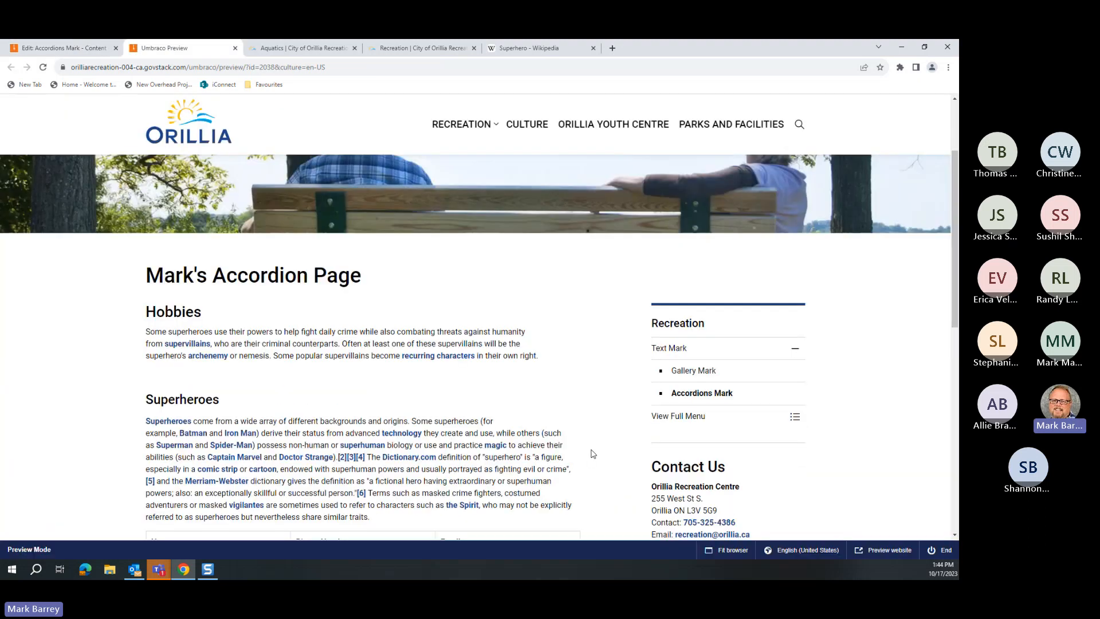
pyautogui.scroll(-5, 338, 370)
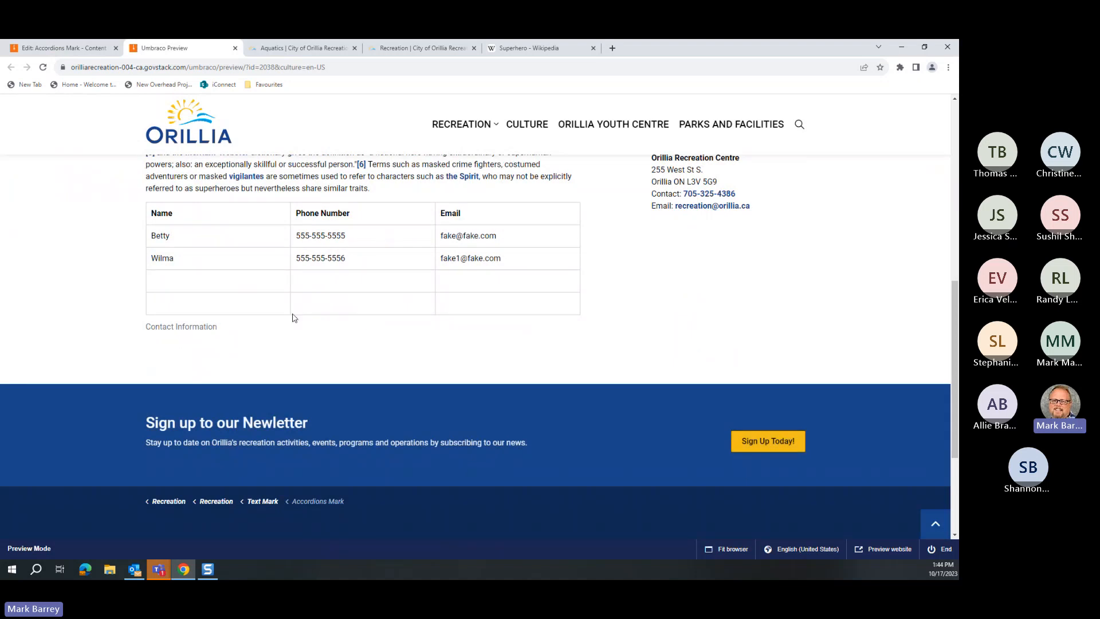
pyautogui.scroll(3, 292, 309)
pyautogui.hotkey('ctrl', 'shift', 'Tab')
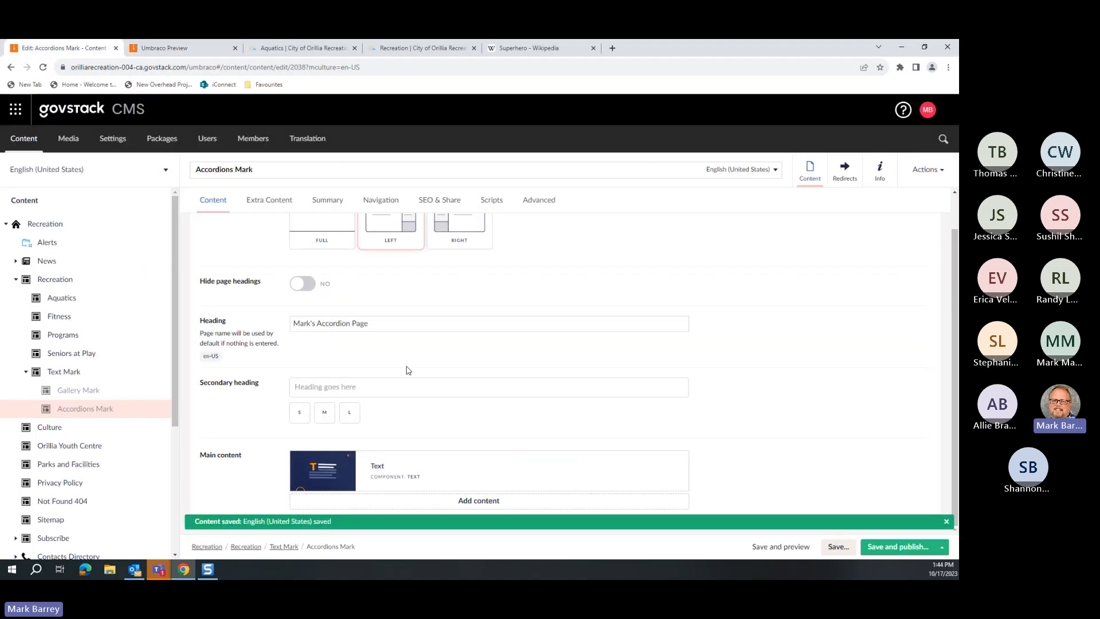
# Step: Add an Accordion/Tab component to the main content and start its first item with the heading "Test Acc 1"
pyautogui.click(465, 501)
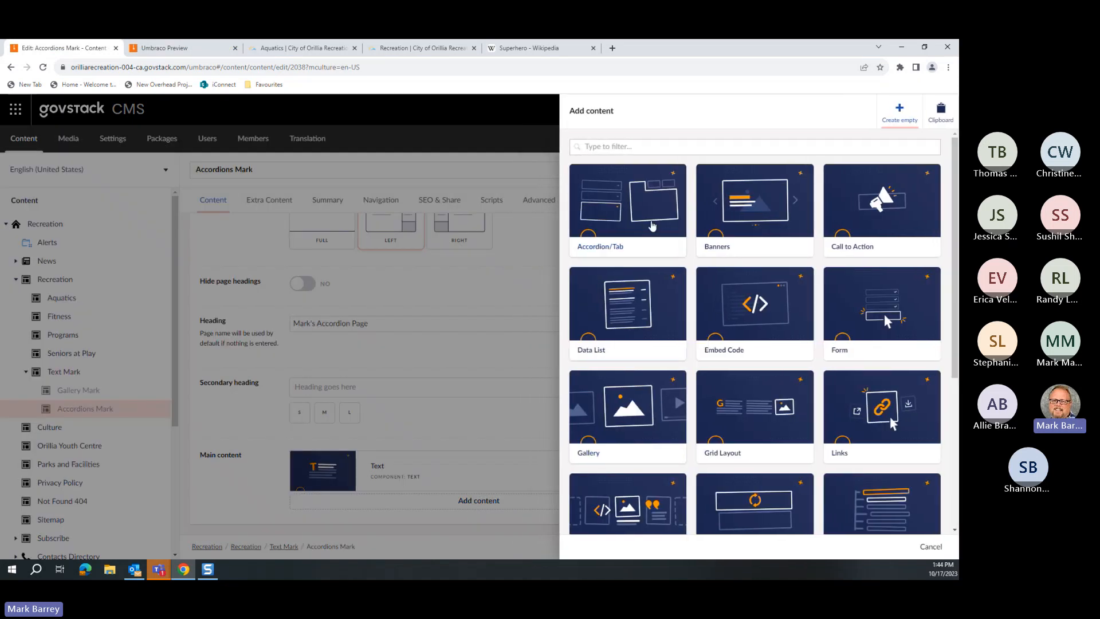
pyautogui.click(628, 220)
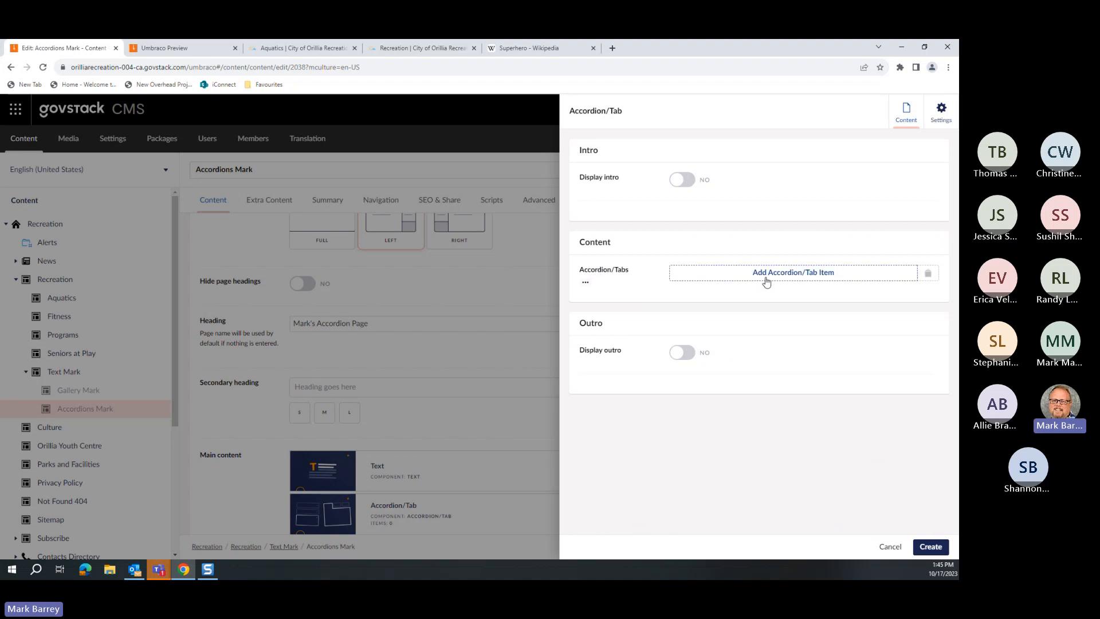
pyautogui.click(819, 276)
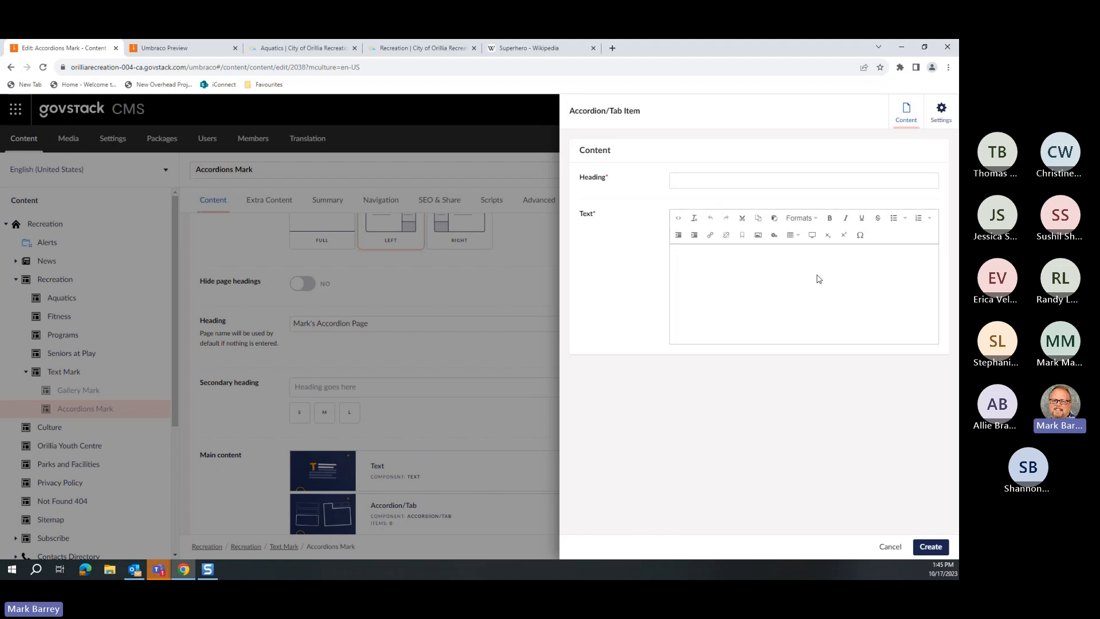
pyautogui.click(784, 179)
pyautogui.write('Ts')
pyautogui.press('BackSpace')
pyautogui.write('est Acc 1')
# Step: Fill the item's text with the opening paragraph of the Wikipedia Superhero article, clear its formatting, and create the item
pyautogui.click(527, 47)
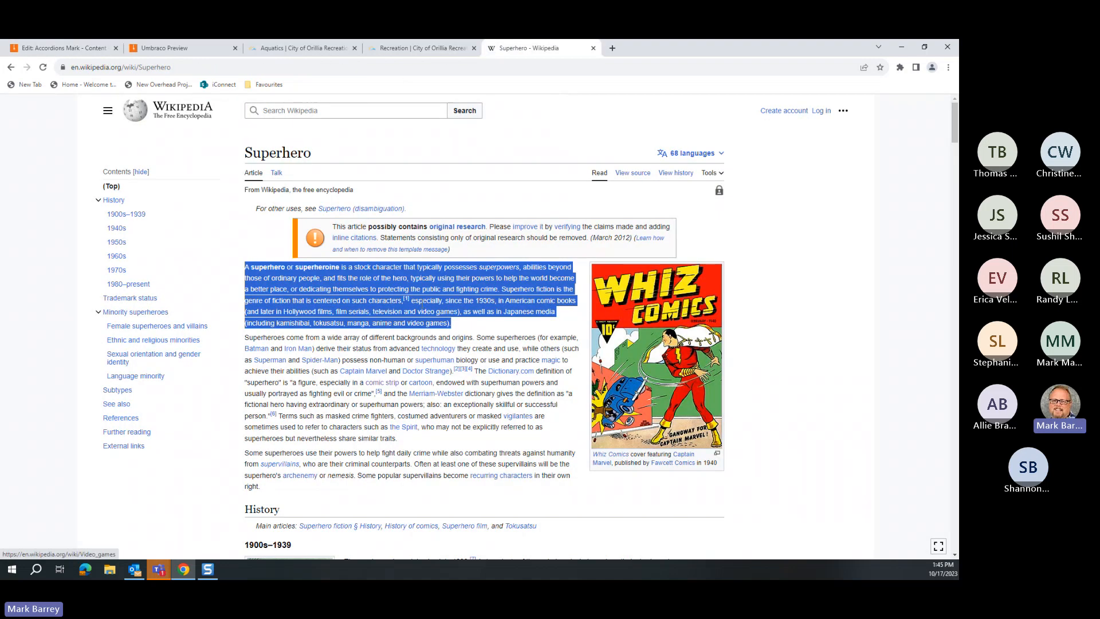
pyautogui.rightClick(431, 284)
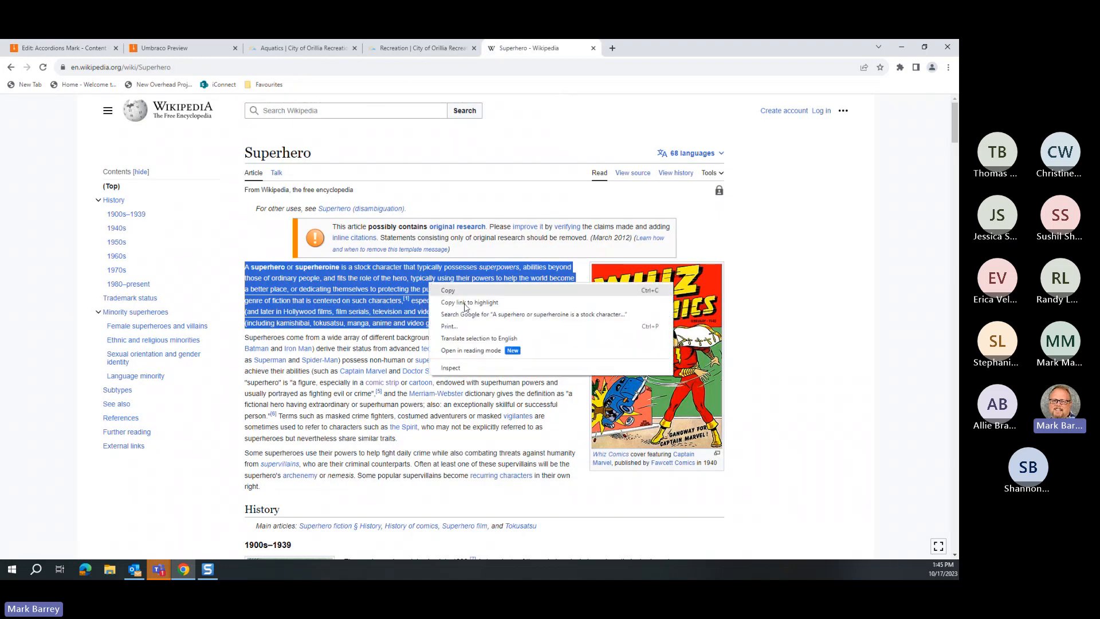
pyautogui.click(448, 290)
pyautogui.click(67, 48)
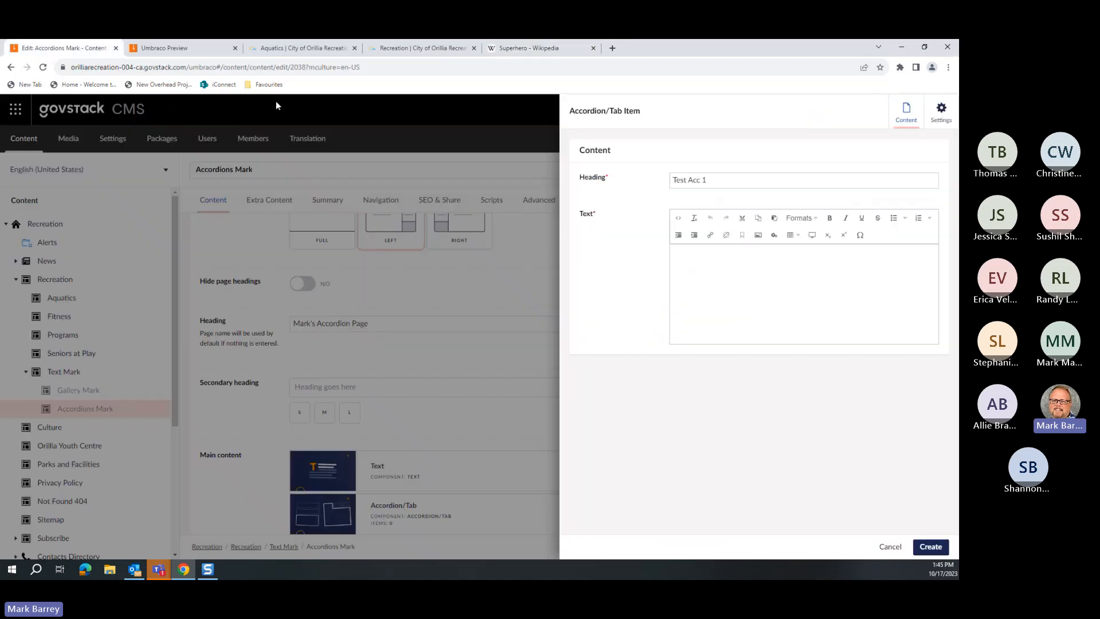
pyautogui.hotkey('ctrl', 'v')
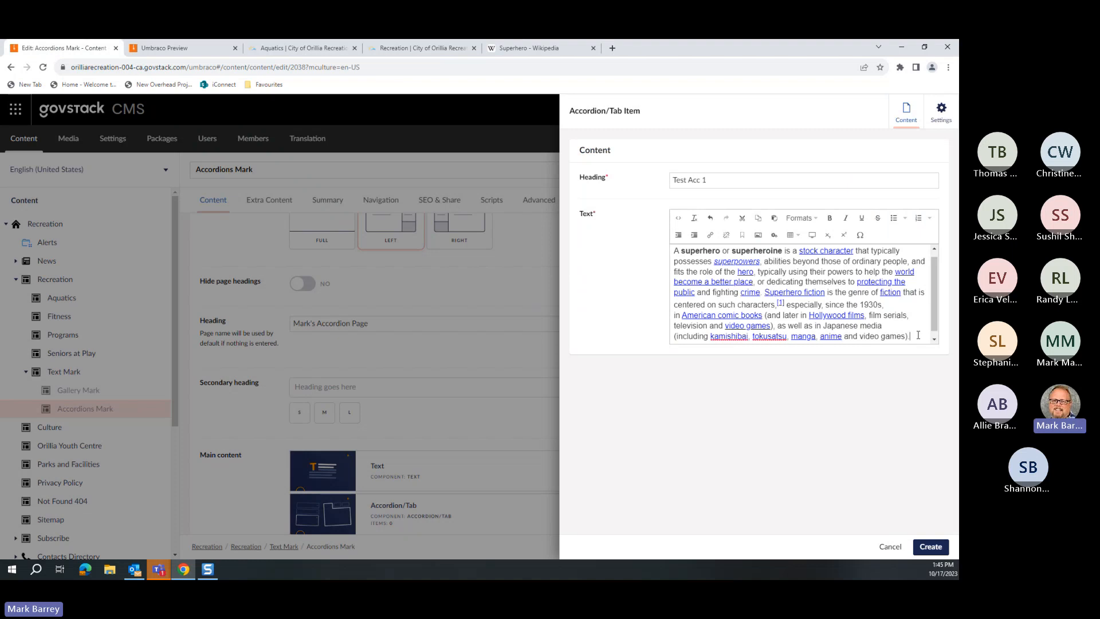
pyautogui.moveTo(917, 336); pyautogui.dragTo(657, 244)
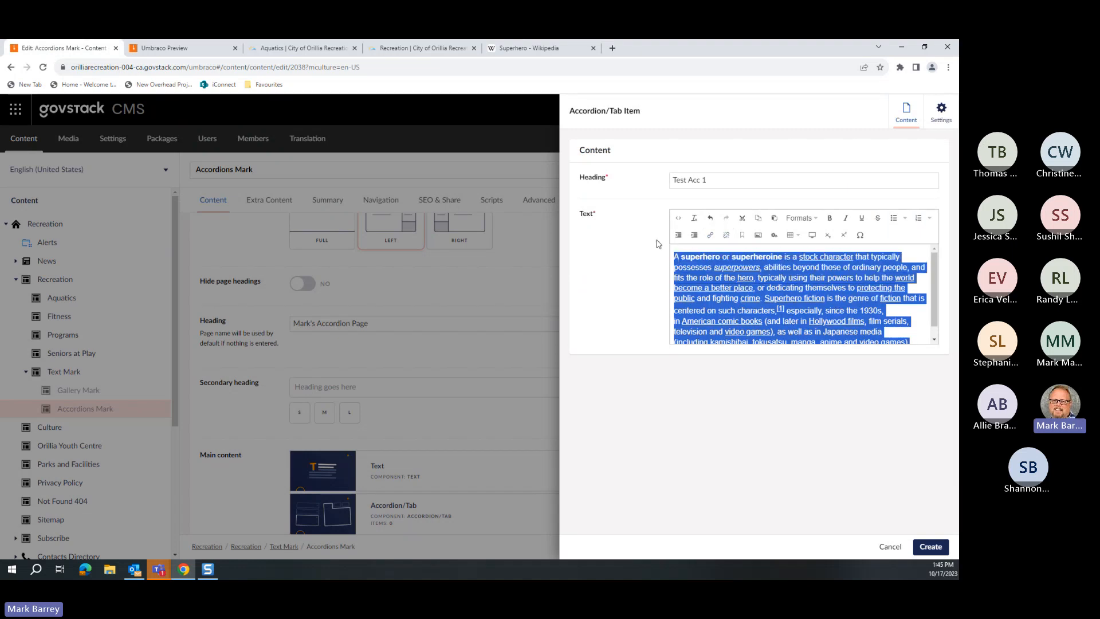
pyautogui.click(694, 218)
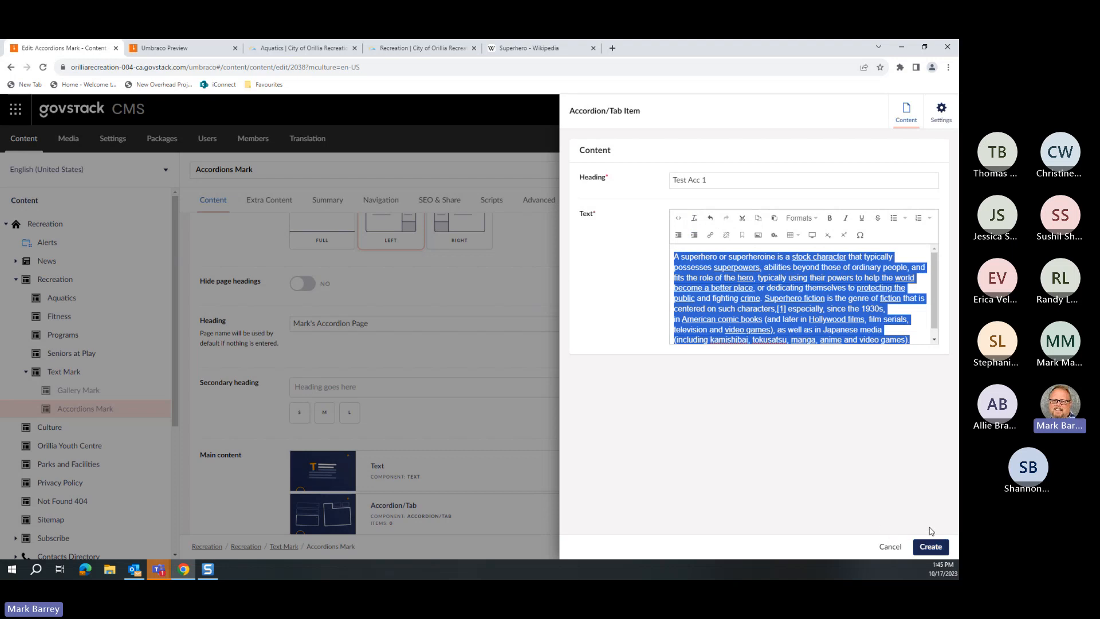
pyautogui.click(932, 548)
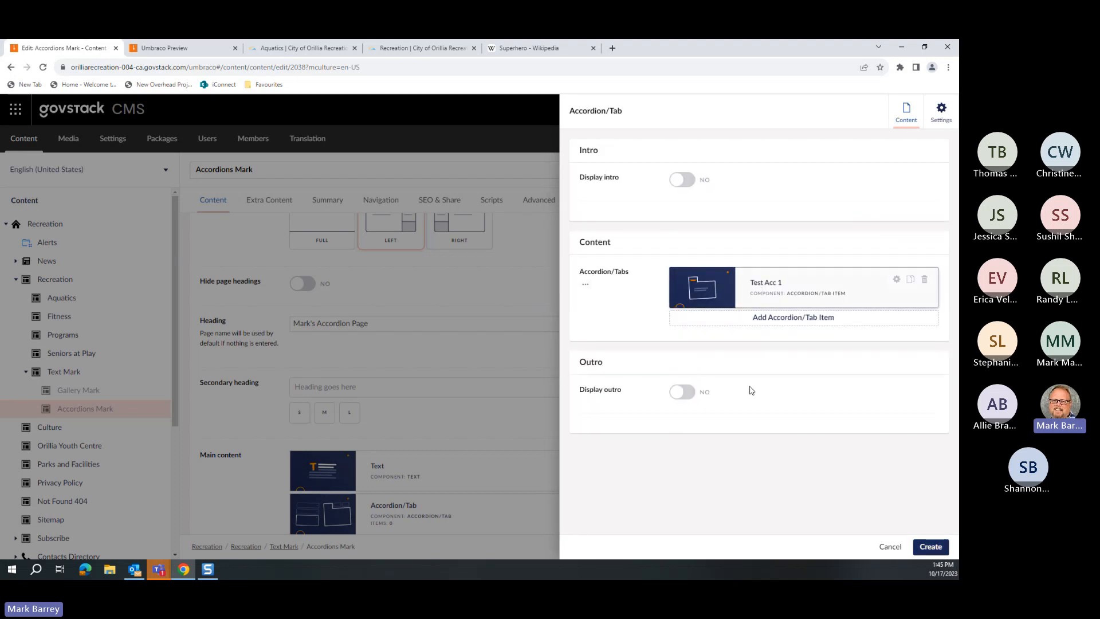
# Step: Start a second accordion item with the heading "Test Acc 2"
pyautogui.moveTo(757, 288)
pyautogui.click(776, 318)
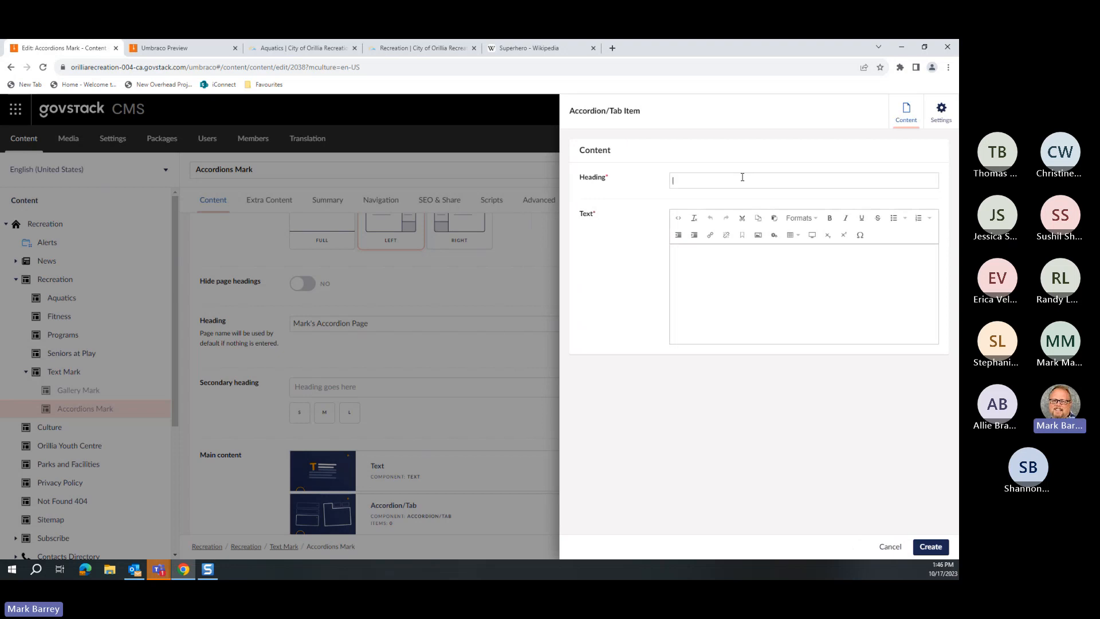
pyautogui.click(742, 177)
pyautogui.write('Test Acc 2')
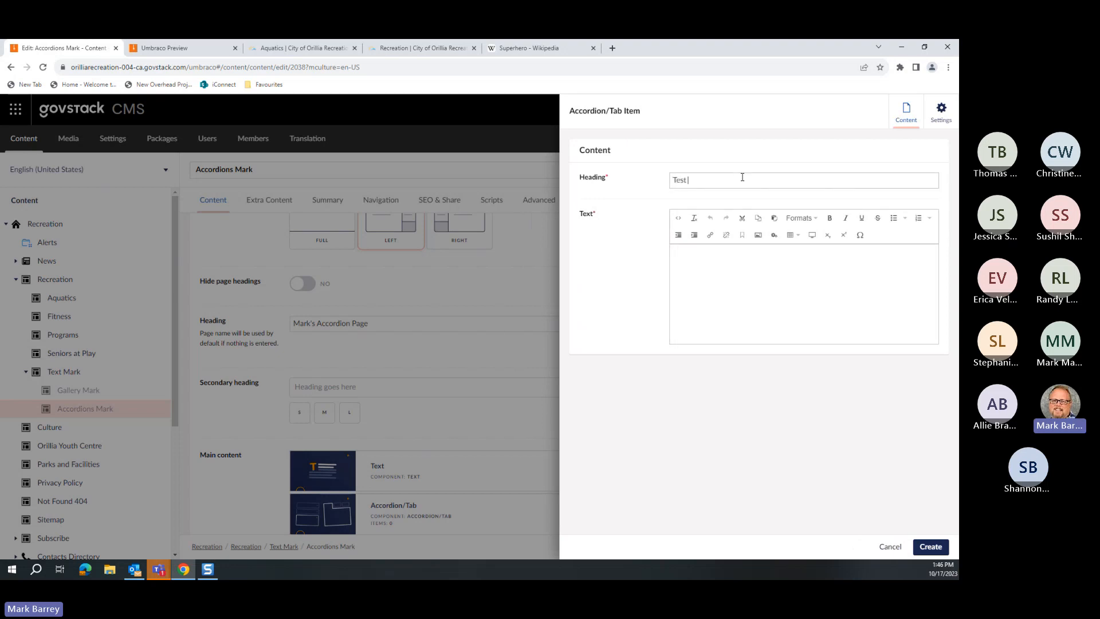
pyautogui.click(712, 266)
# Step: Fill the second item with Wikipedia's paragraph starting "Some superheroes use their powers", clear its formatting, and create the item
pyautogui.click(500, 52)
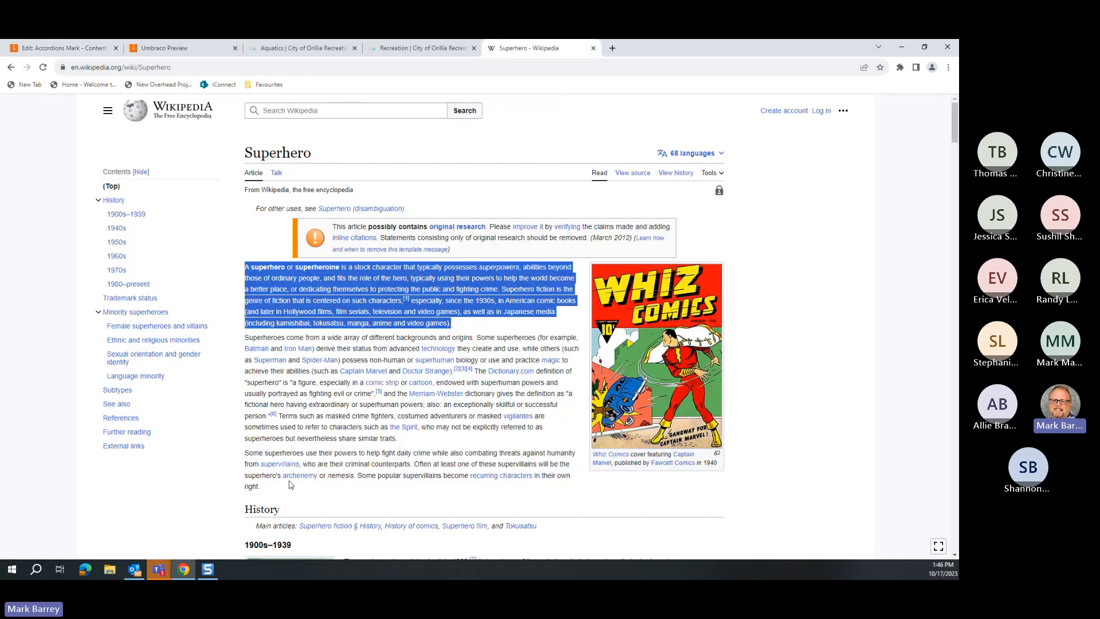
pyautogui.moveTo(278, 488); pyautogui.dragTo(246, 457)
pyautogui.hotkey('ctrl', 'c')
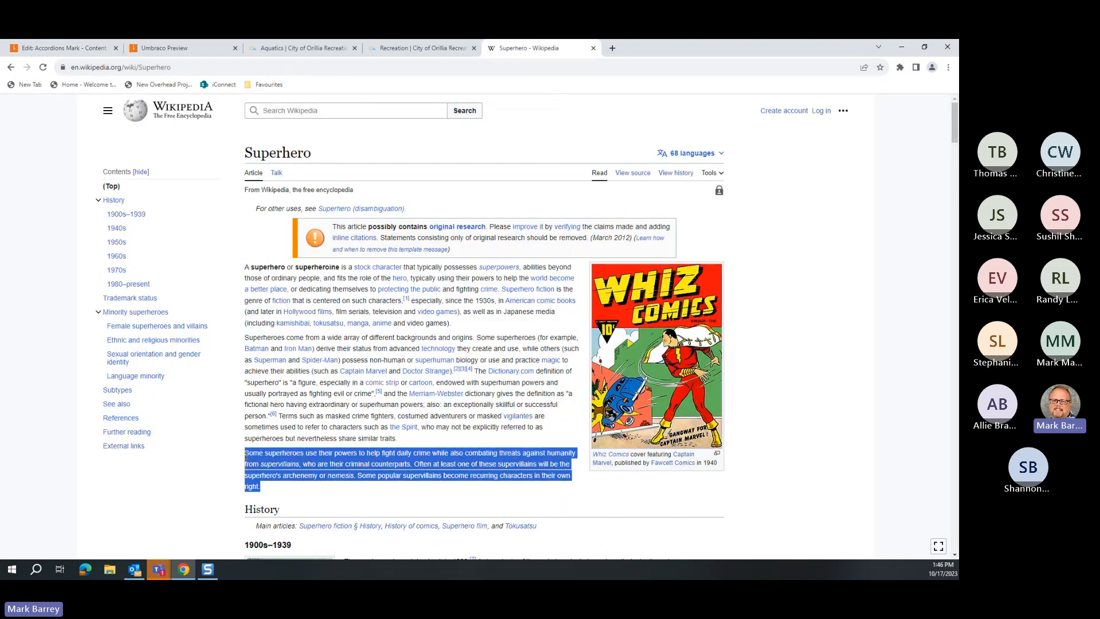
pyautogui.click(687, 276)
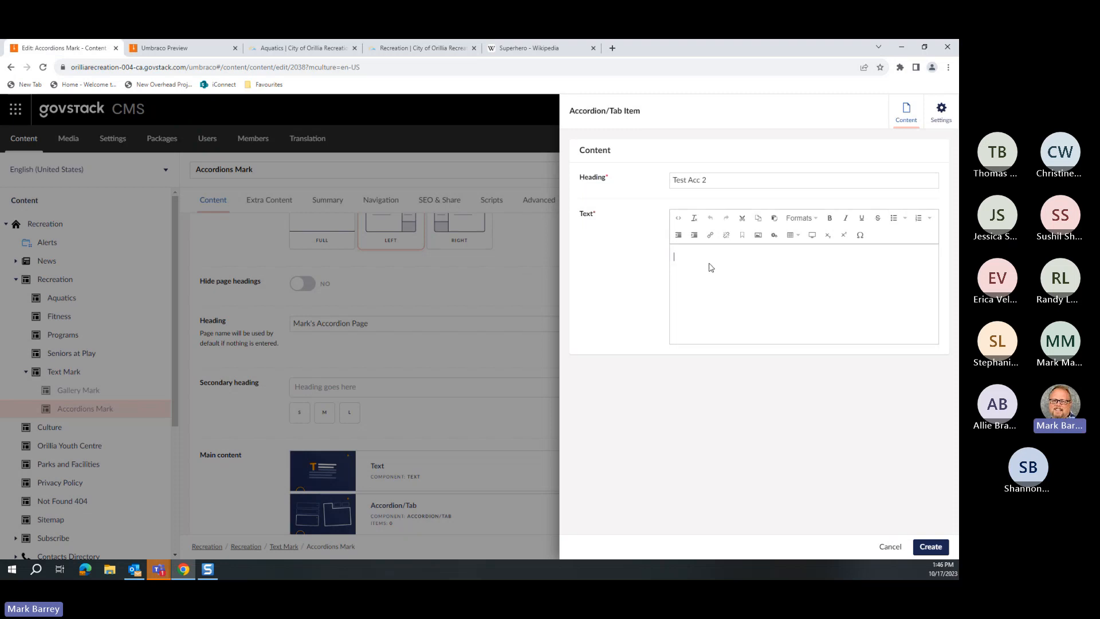
pyautogui.hotkey('ctrl', 'v')
pyautogui.moveTo(840, 298); pyautogui.dragTo(664, 256)
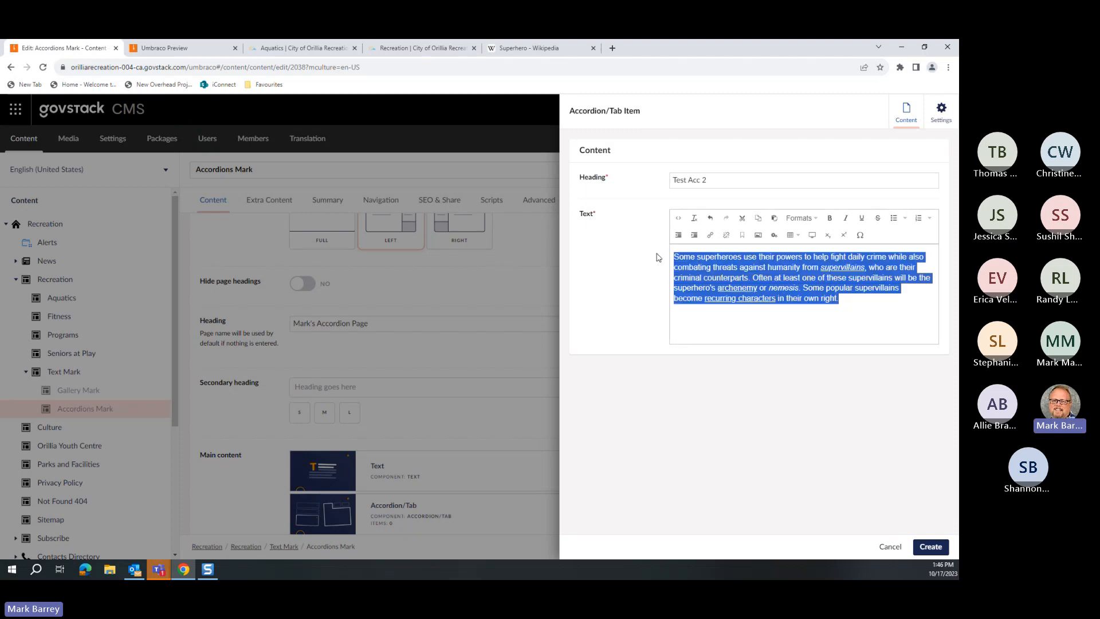
pyautogui.click(694, 217)
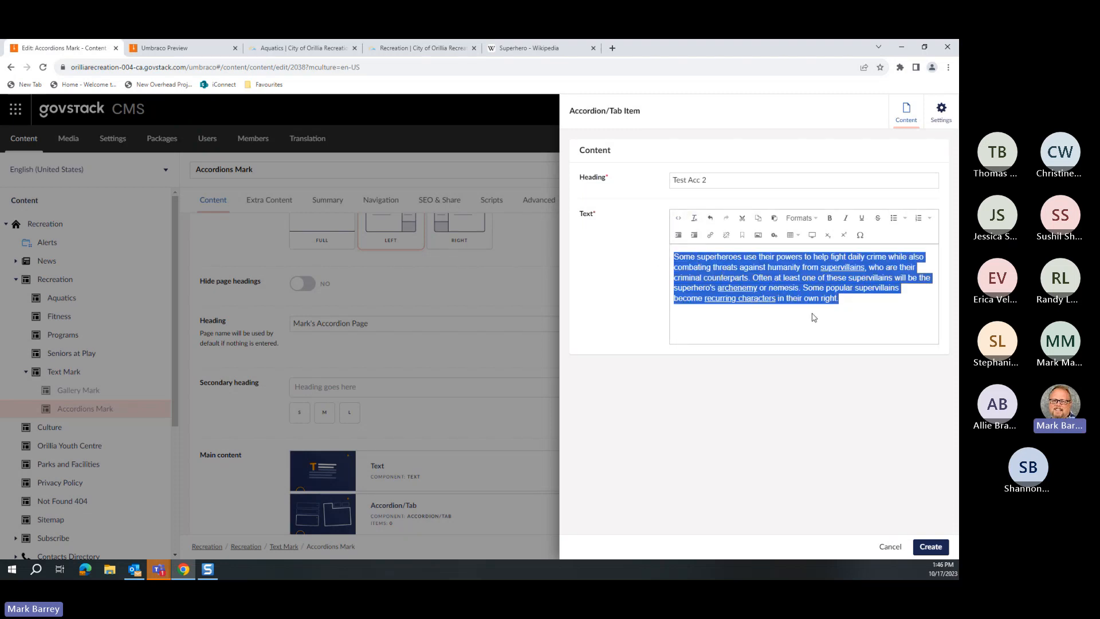
pyautogui.click(815, 318)
pyautogui.click(931, 547)
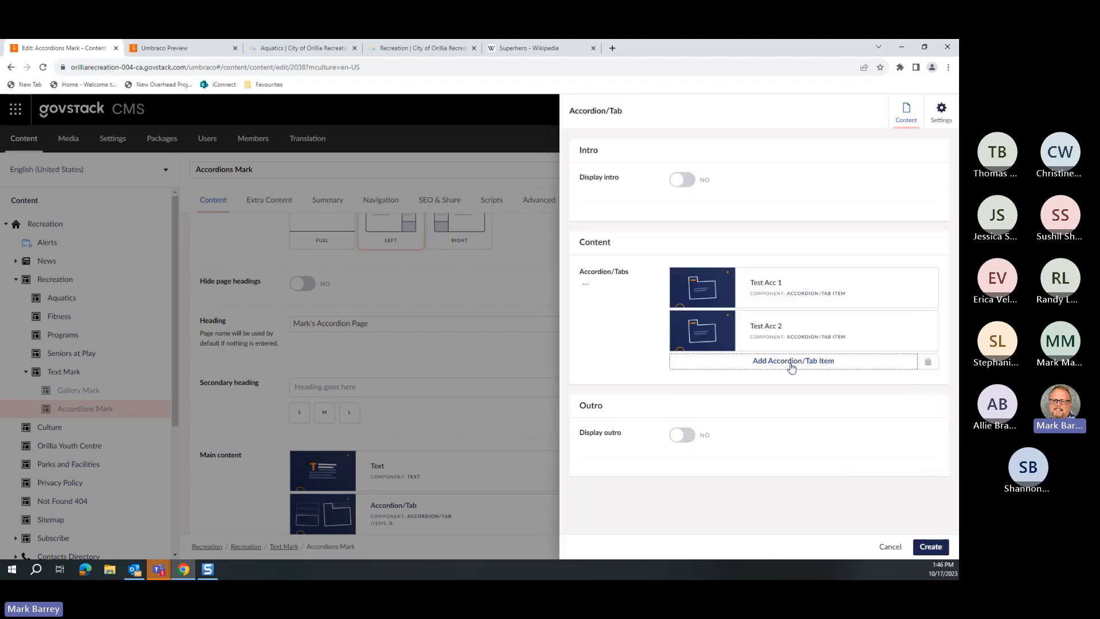
# Step: Start a third accordion item with the heading "Test Acc 3"
pyautogui.click(793, 367)
pyautogui.click(716, 182)
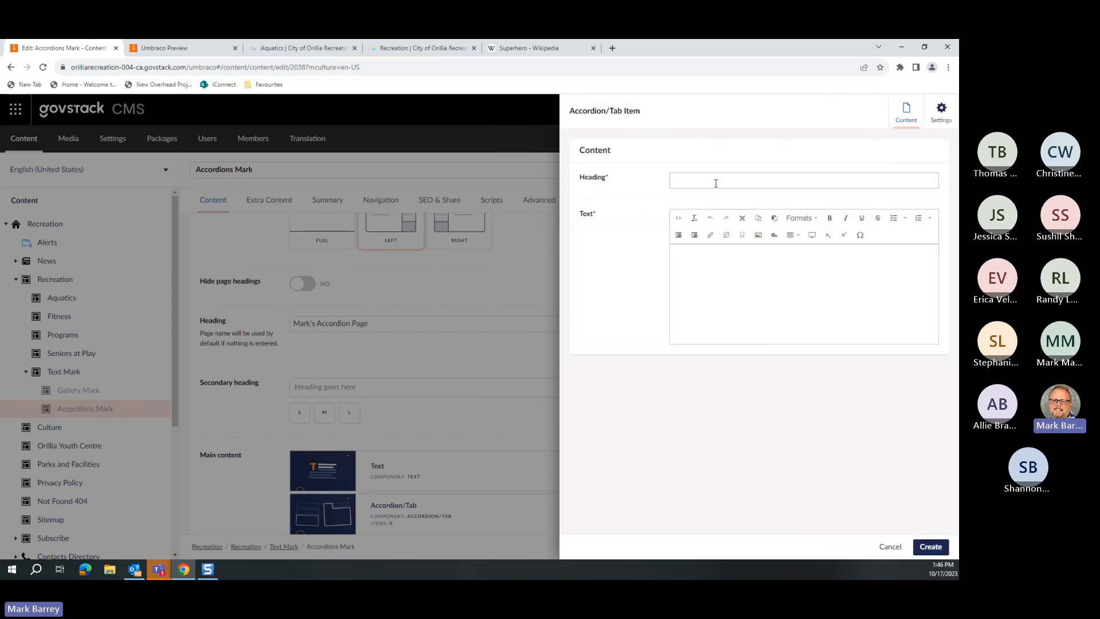
pyautogui.write('Test Acc 3')
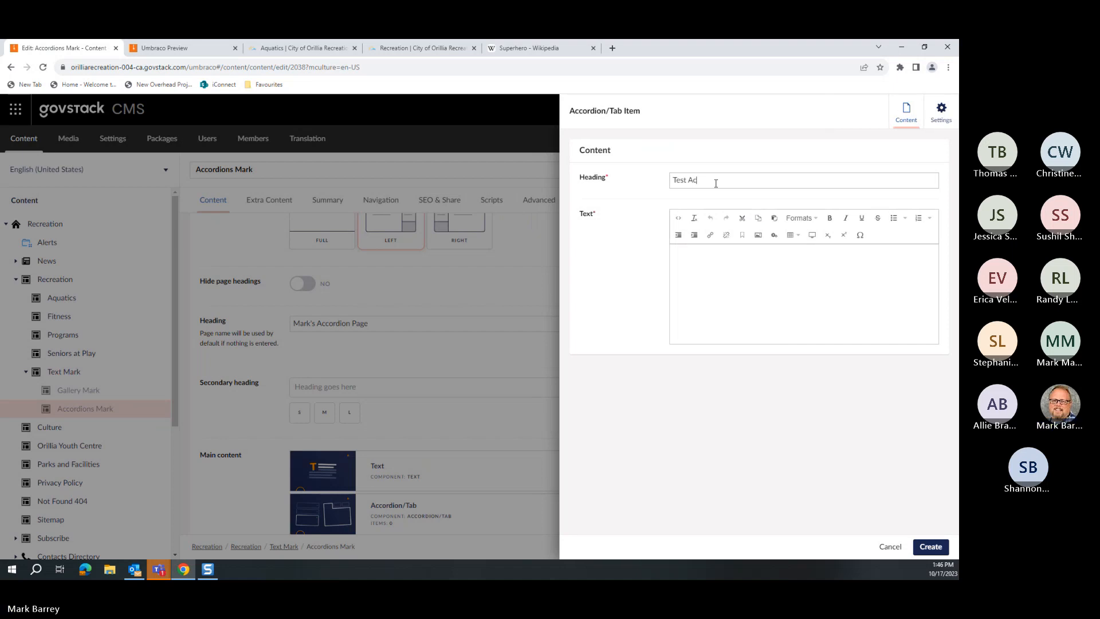
# Step: Fill the third item with Wikipedia's paragraph starting "Superheroes come from a wide array", clear its formatting, and create the item
pyautogui.click(509, 53)
pyautogui.moveTo(398, 438); pyautogui.dragTo(244, 338)
pyautogui.hotkey('ctrl', 'c')
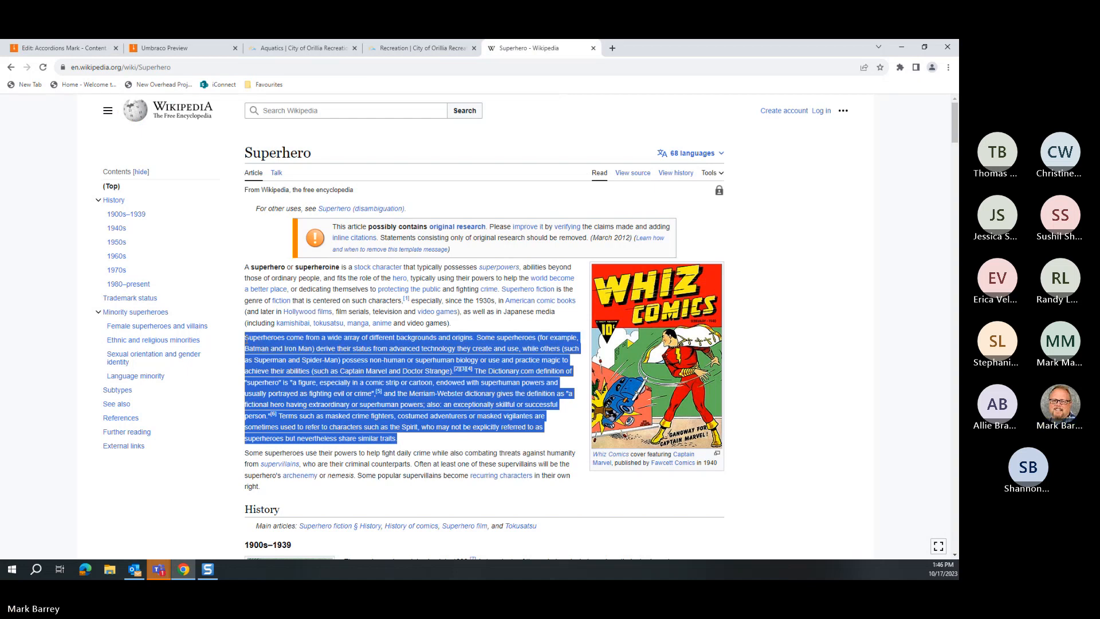
pyautogui.click(86, 48)
pyautogui.click(693, 259)
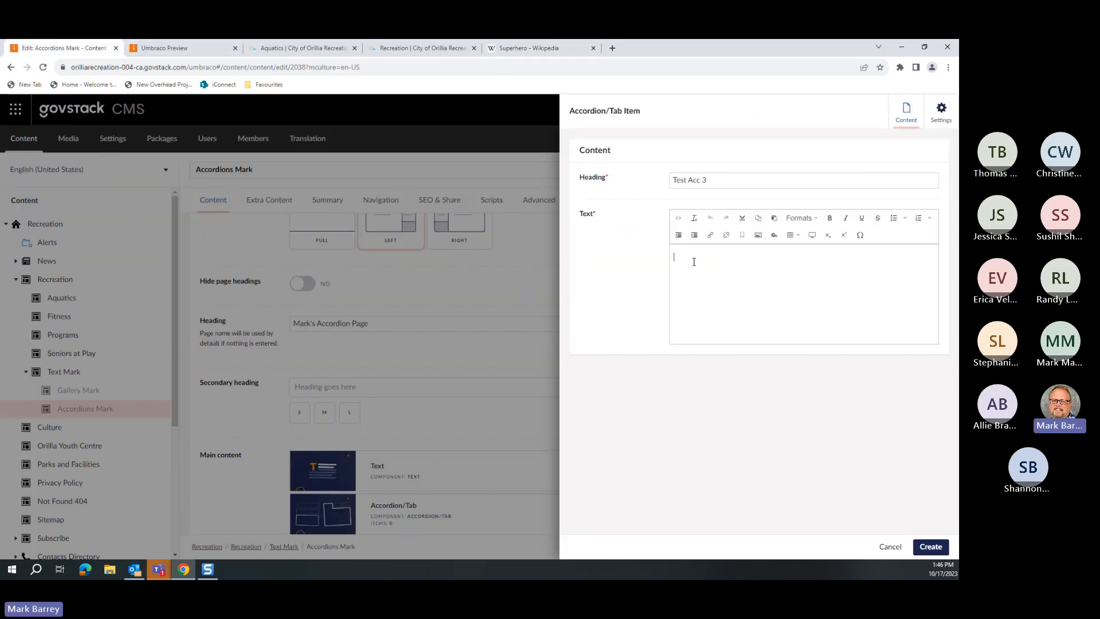
pyautogui.hotkey('ctrl', 'v')
pyautogui.hotkey('ctrl', 'a')
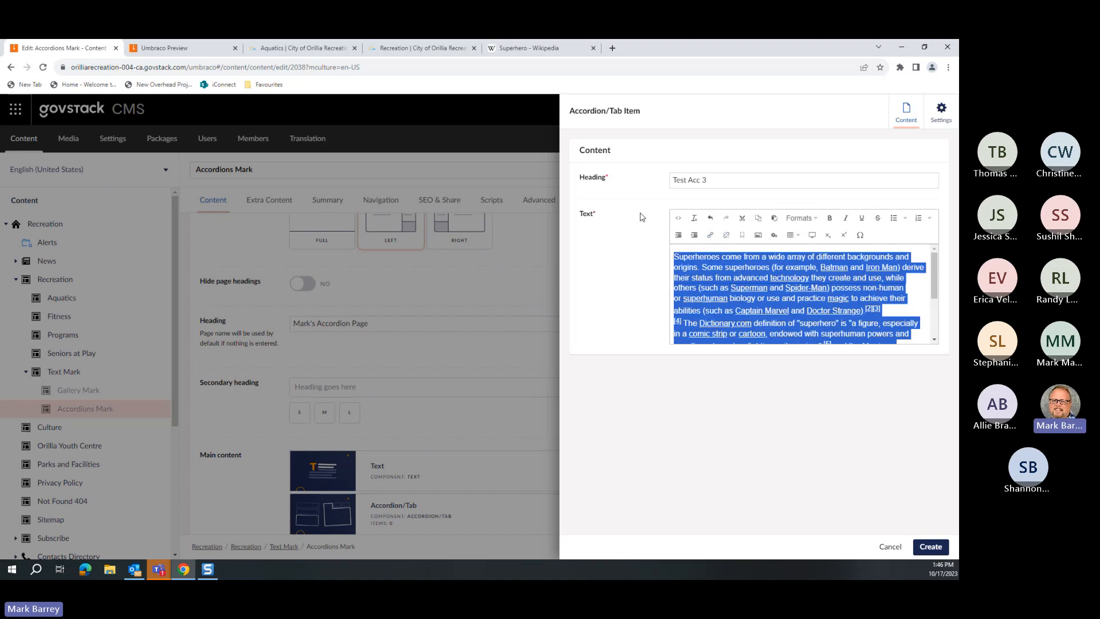
pyautogui.click(692, 222)
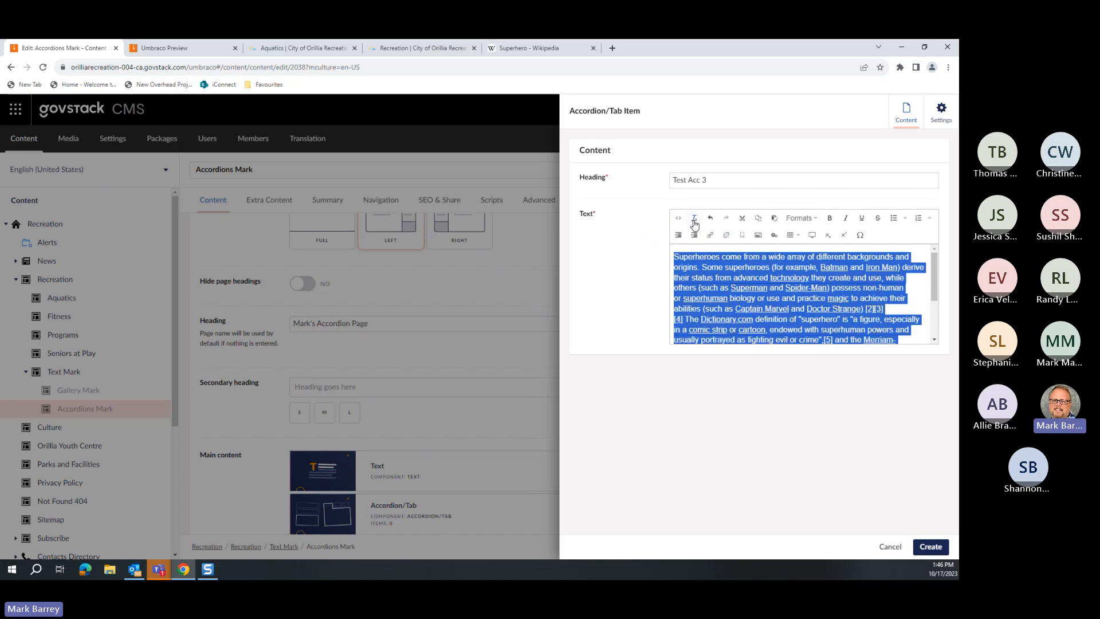
pyautogui.click(930, 546)
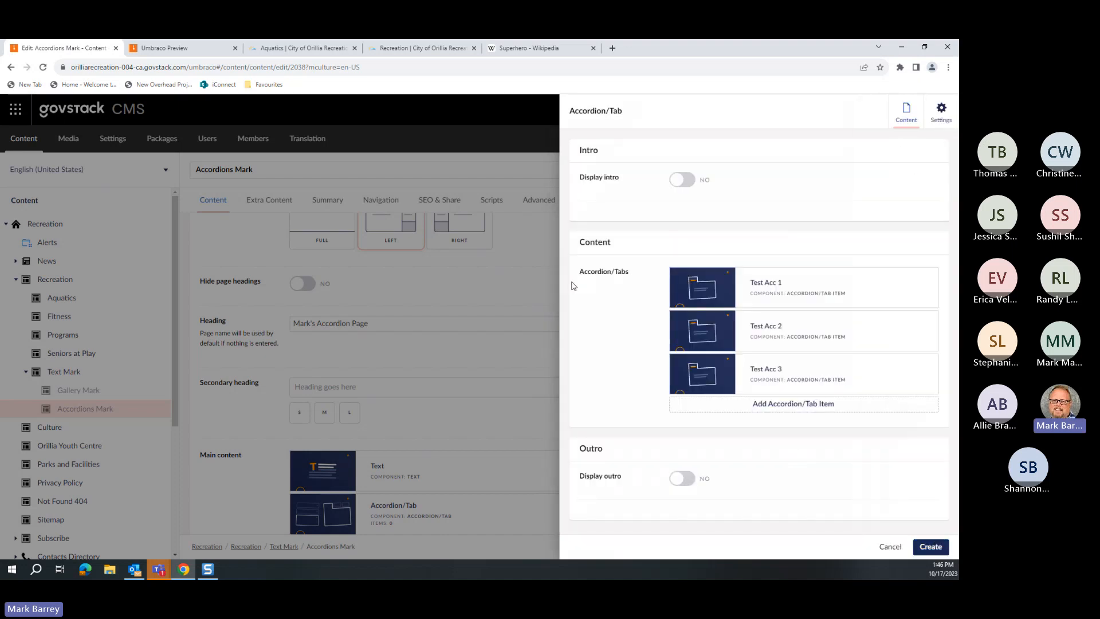
# Step: Create the Accordion/Tab component, save the page, and preview it down to the three accordion items
pyautogui.click(930, 546)
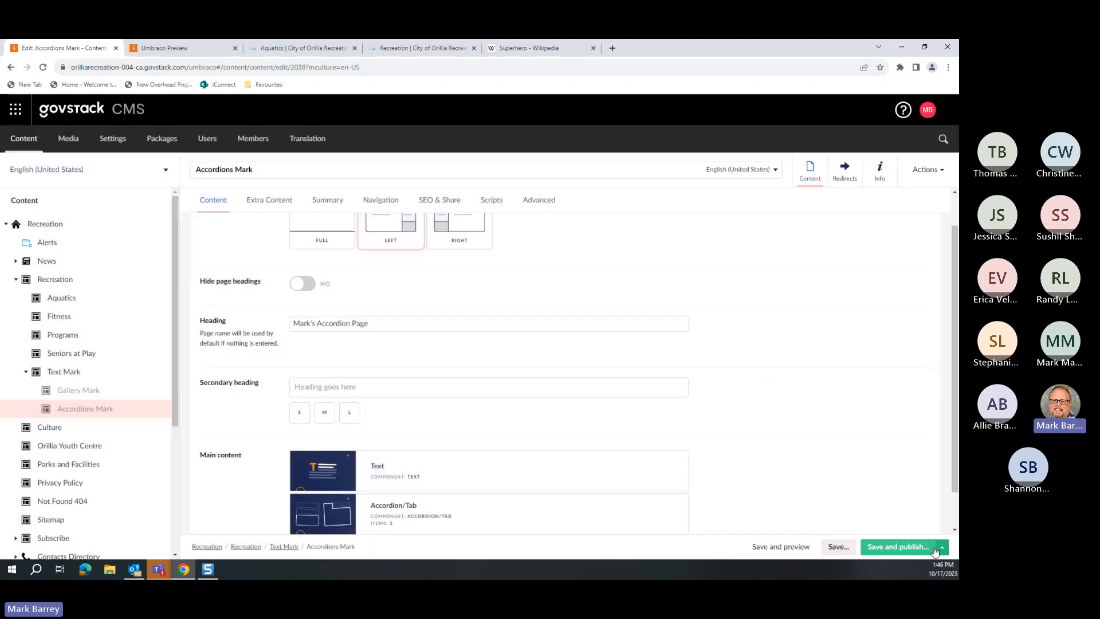
pyautogui.click(781, 547)
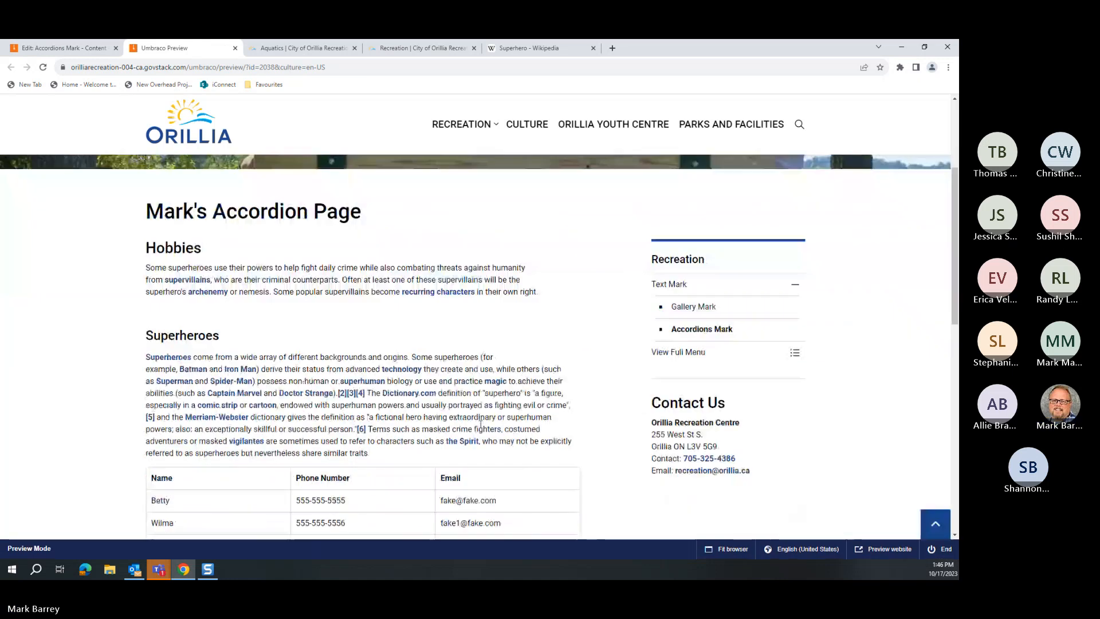
pyautogui.scroll(-4, 480, 423)
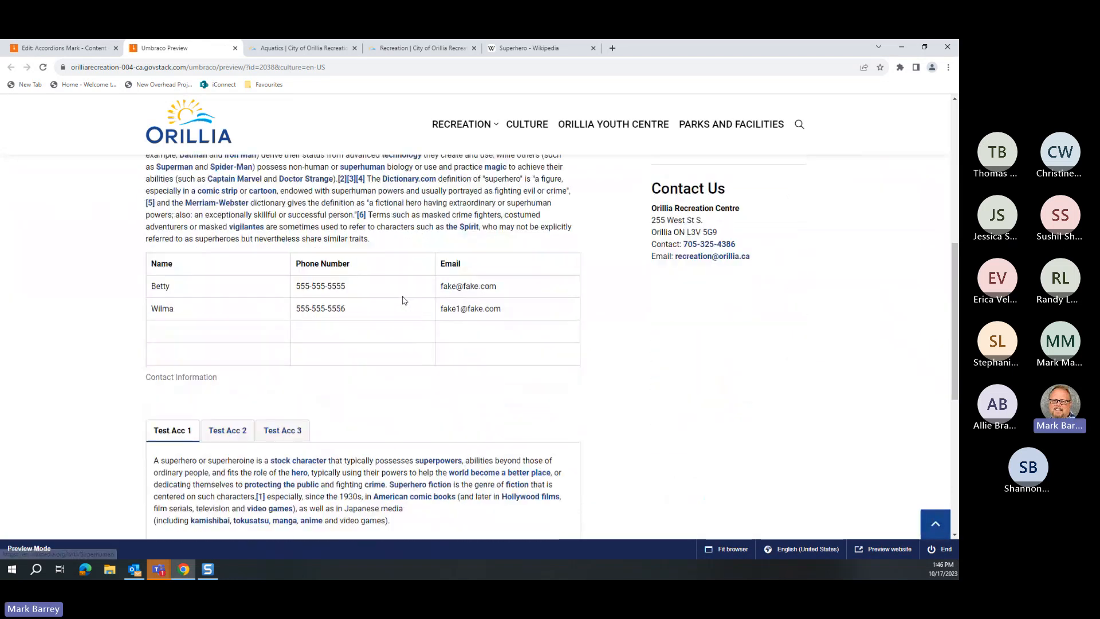
pyautogui.scroll(-3, 404, 301)
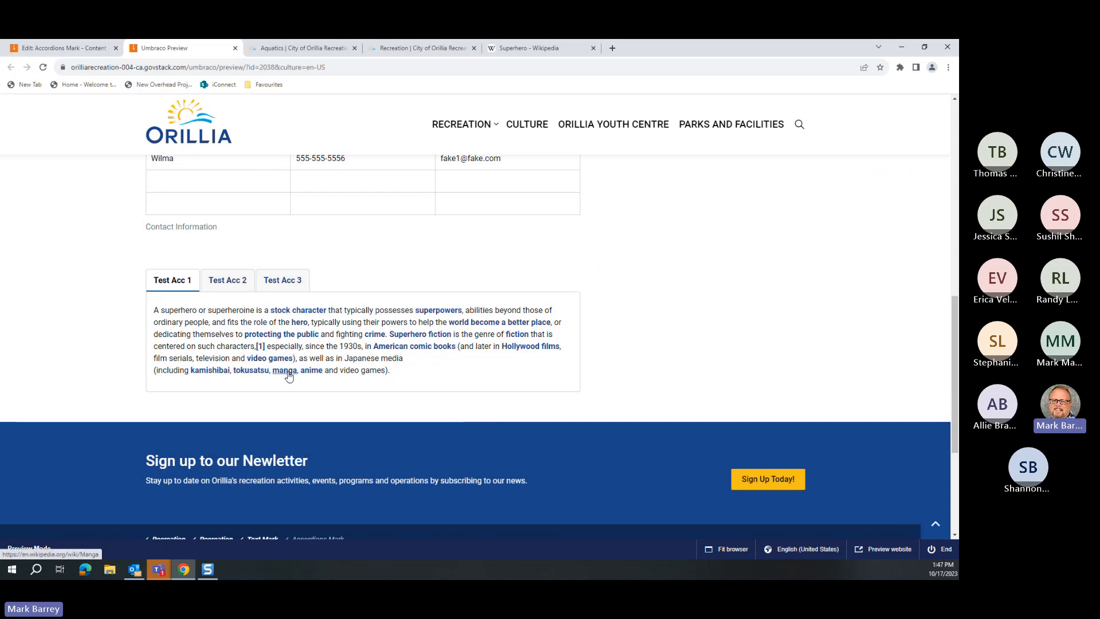
# Step: Examine the contents of Test Acc 1, Test Acc 2 and Test Acc 3 in the page preview
pyautogui.click(223, 282)
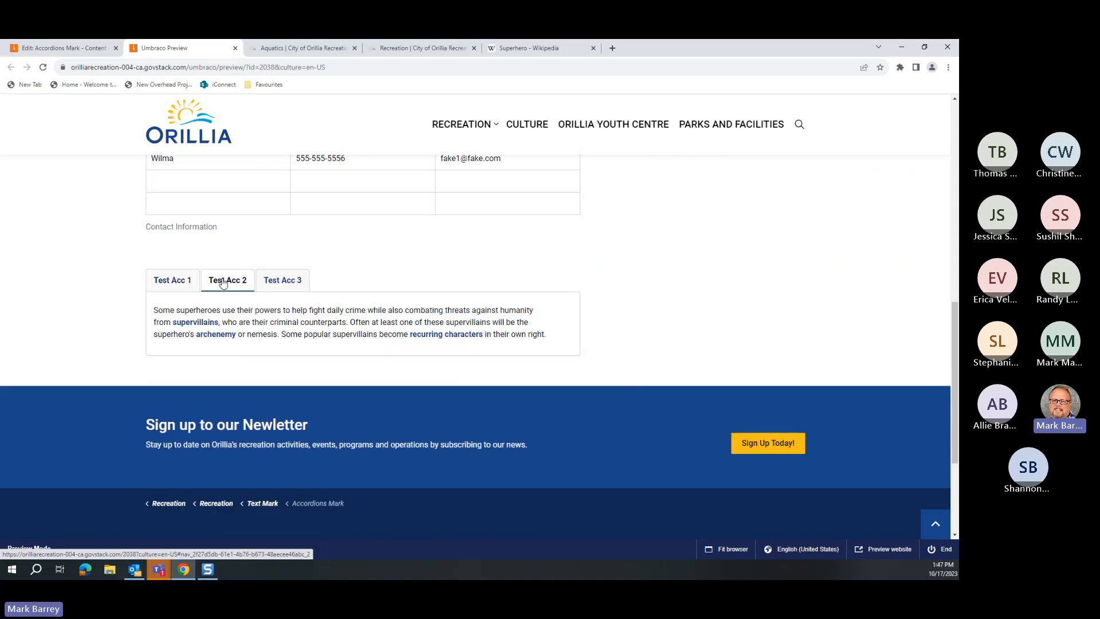
pyautogui.click(268, 281)
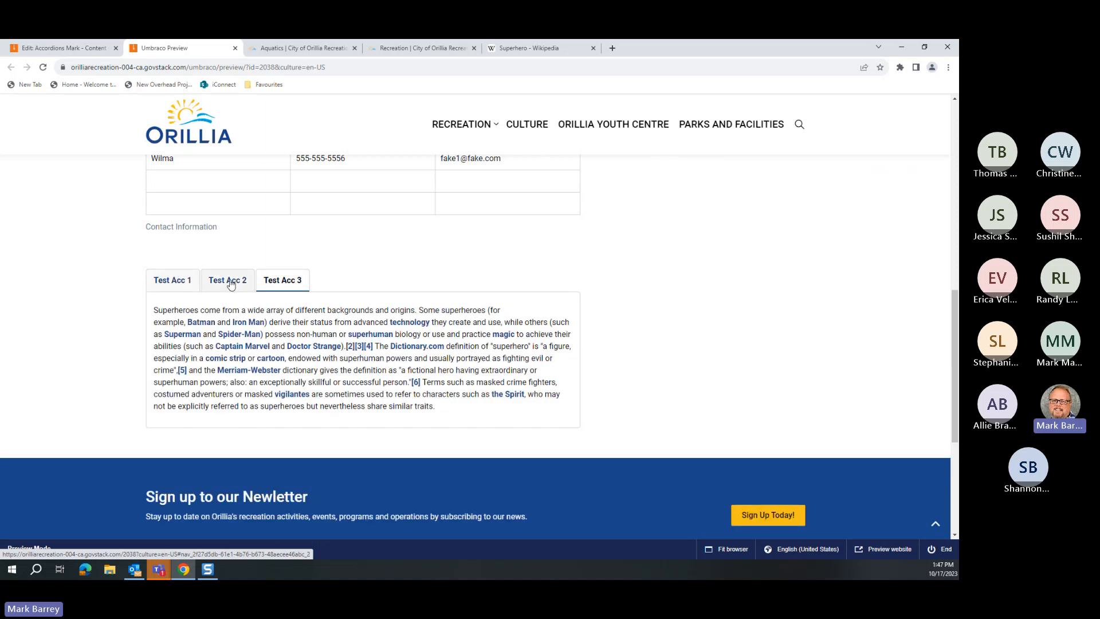
pyautogui.click(232, 281)
pyautogui.click(181, 284)
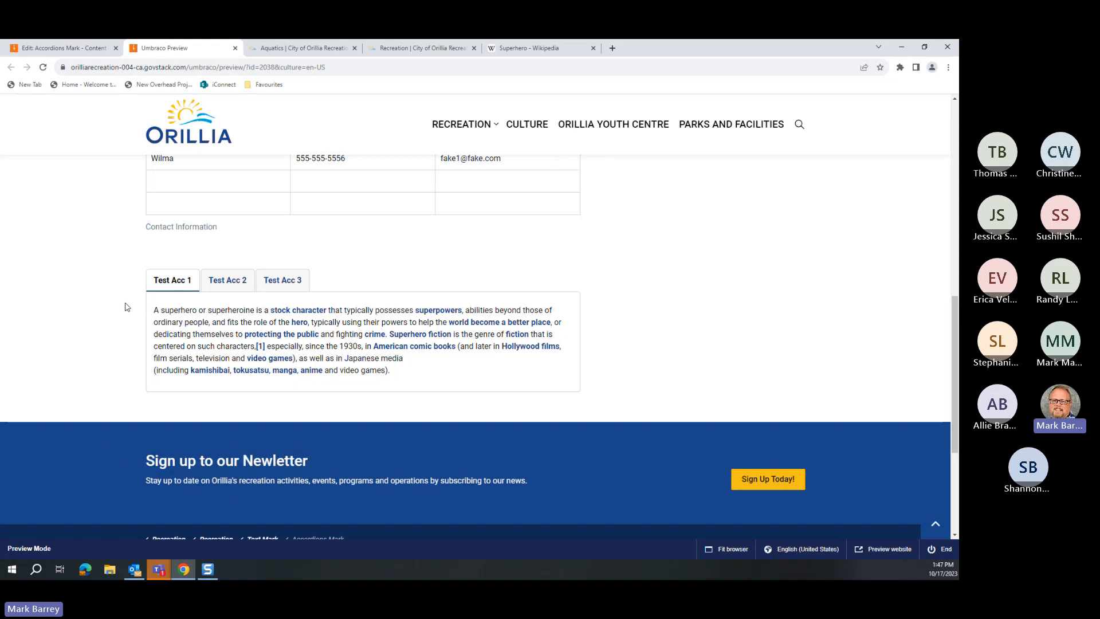
pyautogui.click(218, 284)
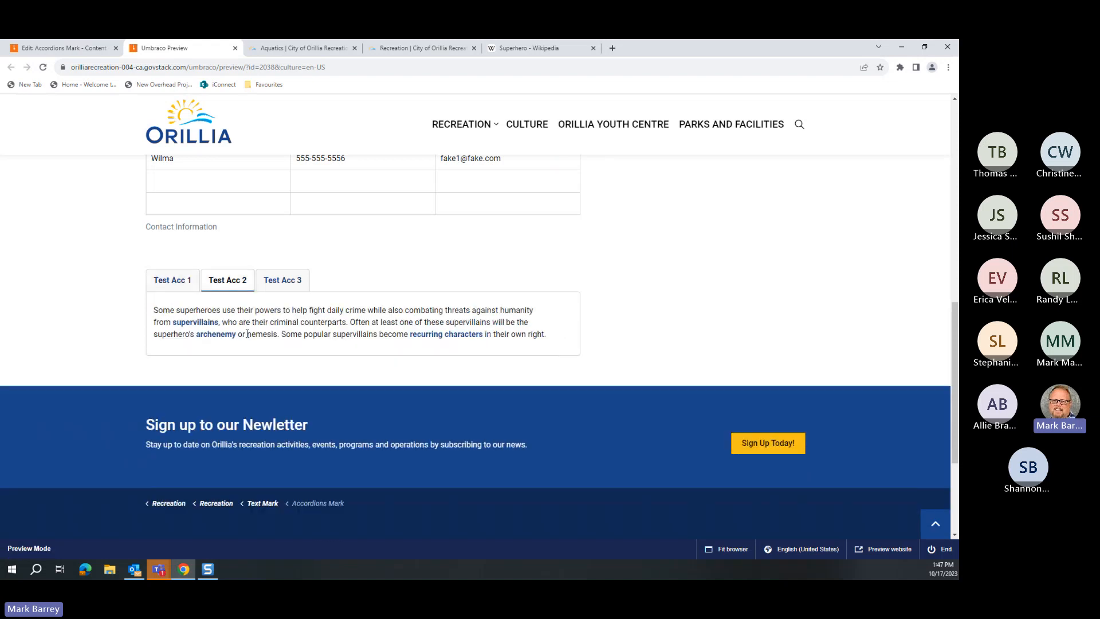
pyautogui.click(180, 286)
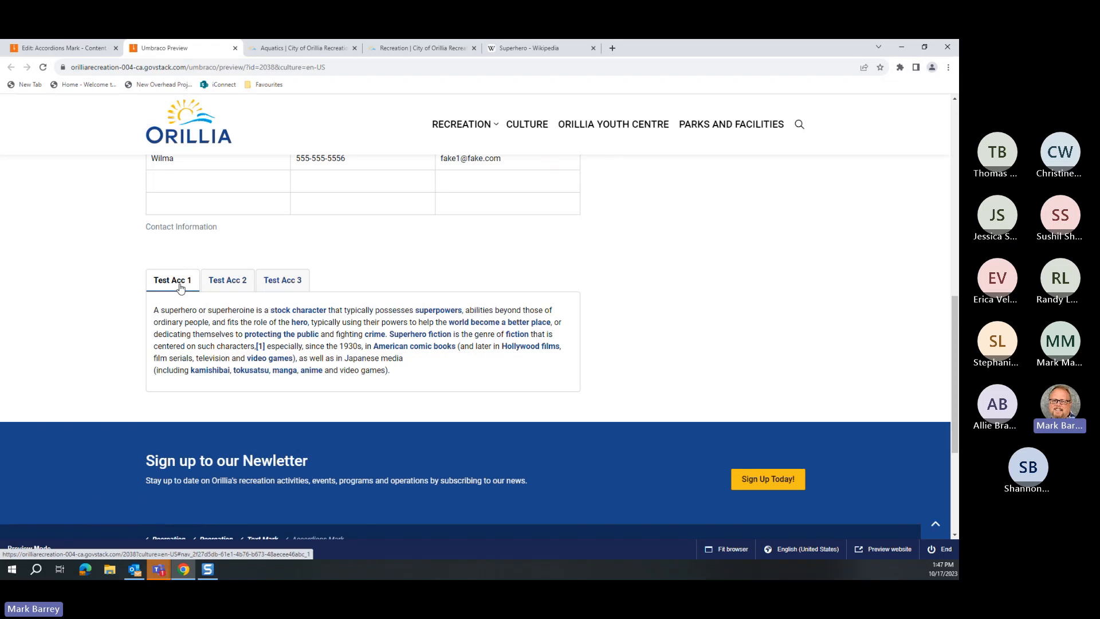
# Step: Return to the editor and examine the settings of the Accordion/Tab component and of its Test Acc 1 item, leaving without changes
pyautogui.click(43, 50)
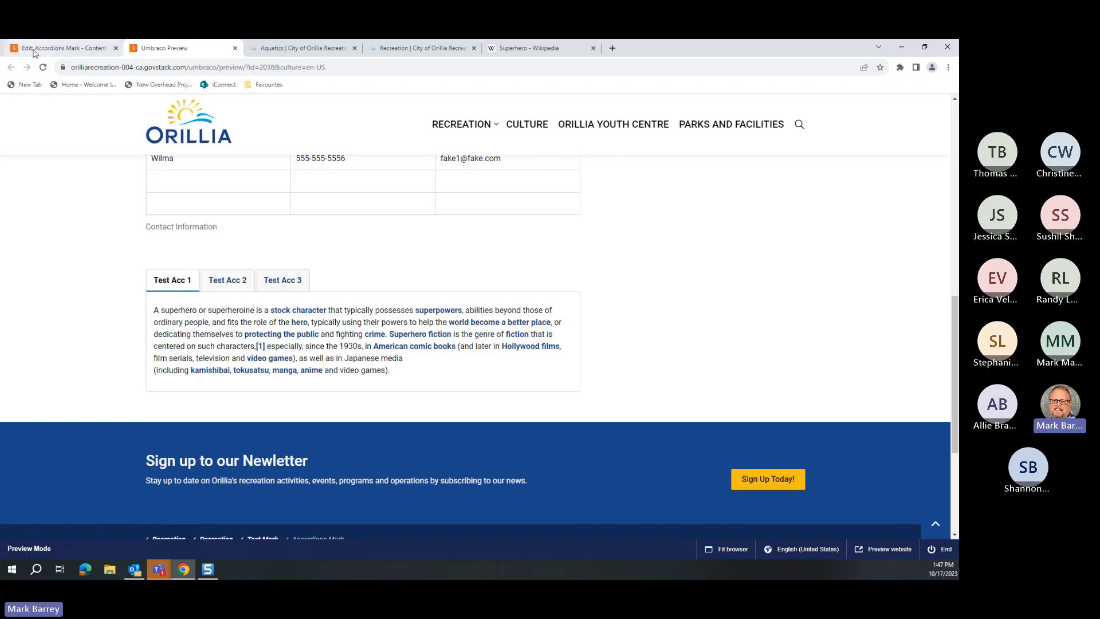
pyautogui.moveTo(381, 503)
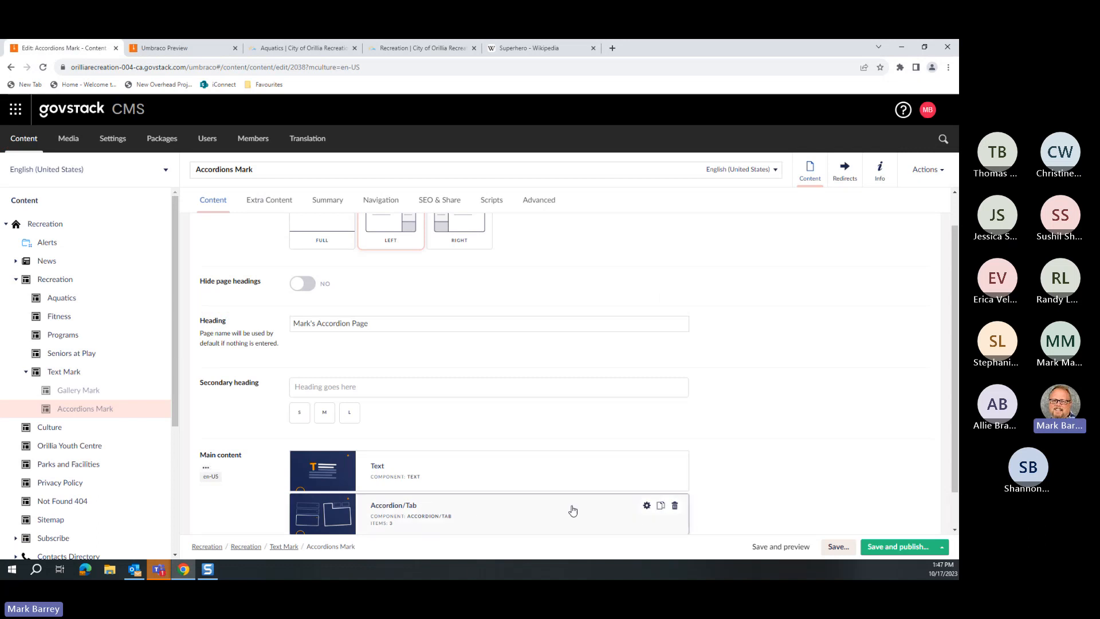
pyautogui.click(646, 506)
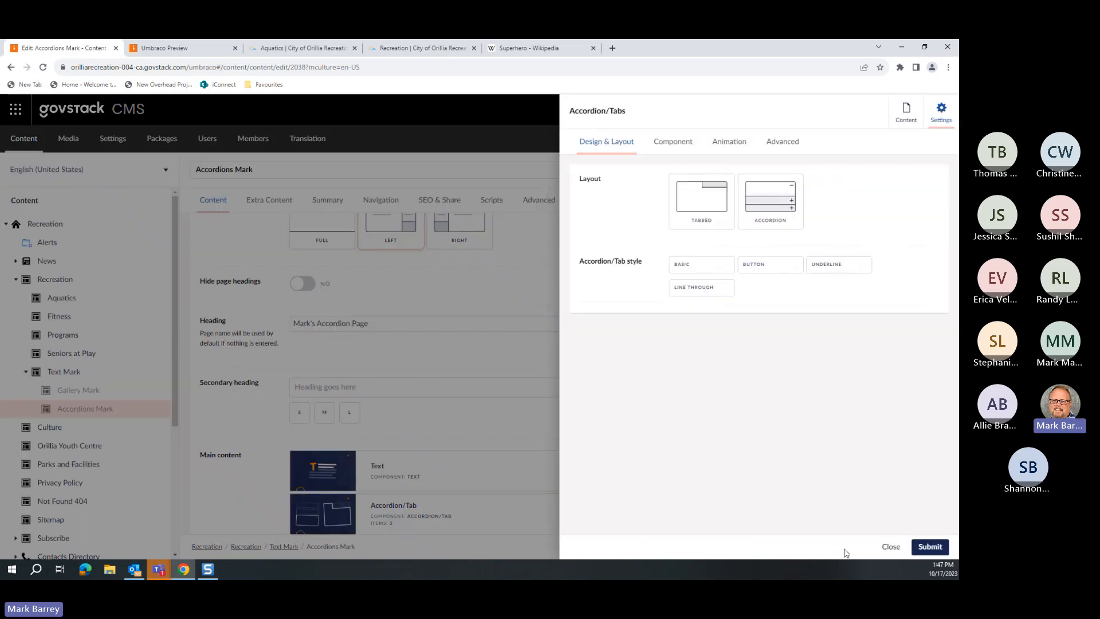
pyautogui.click(888, 546)
pyautogui.click(411, 510)
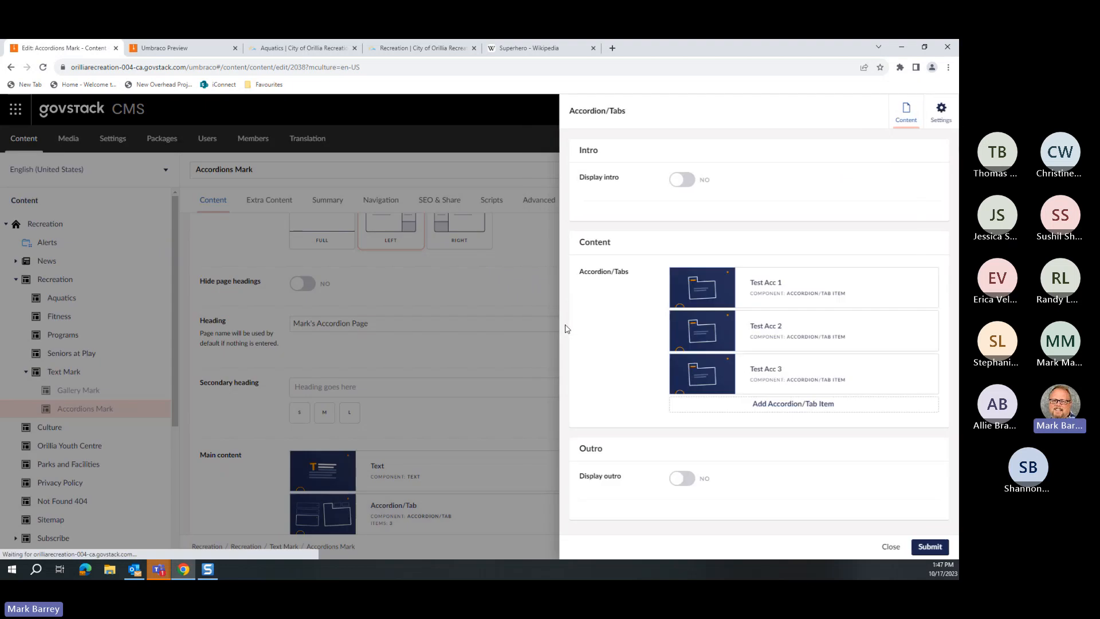
pyautogui.moveTo(798, 289)
pyautogui.click(897, 281)
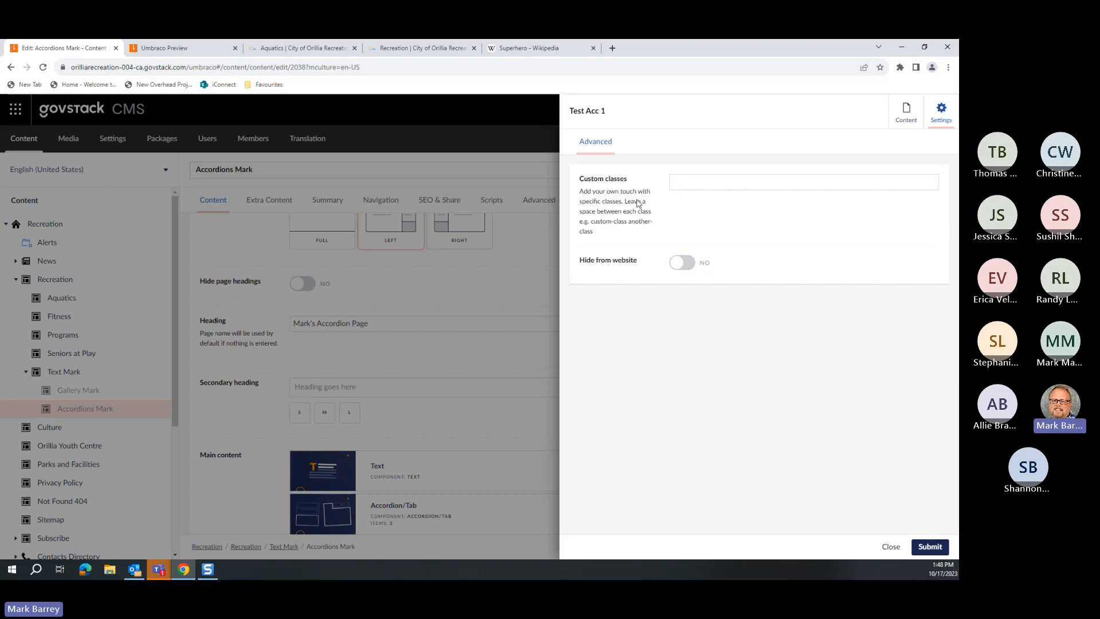
pyautogui.click(892, 547)
pyautogui.click(892, 547)
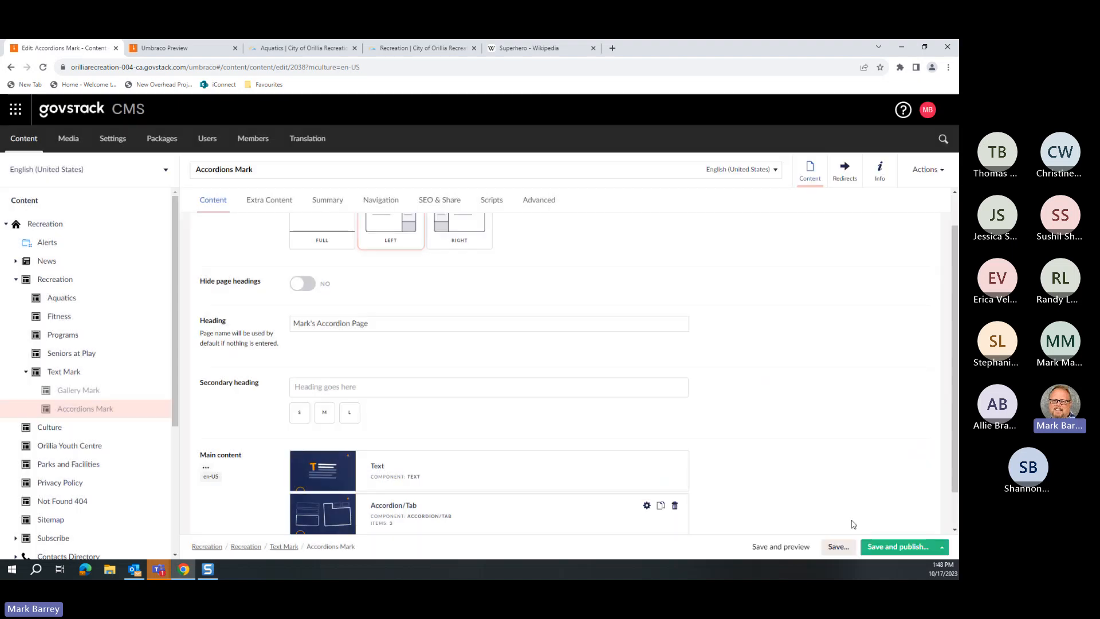
# Step: Set the Accordion/Tab component's style to Button and submit the settings
pyautogui.click(647, 506)
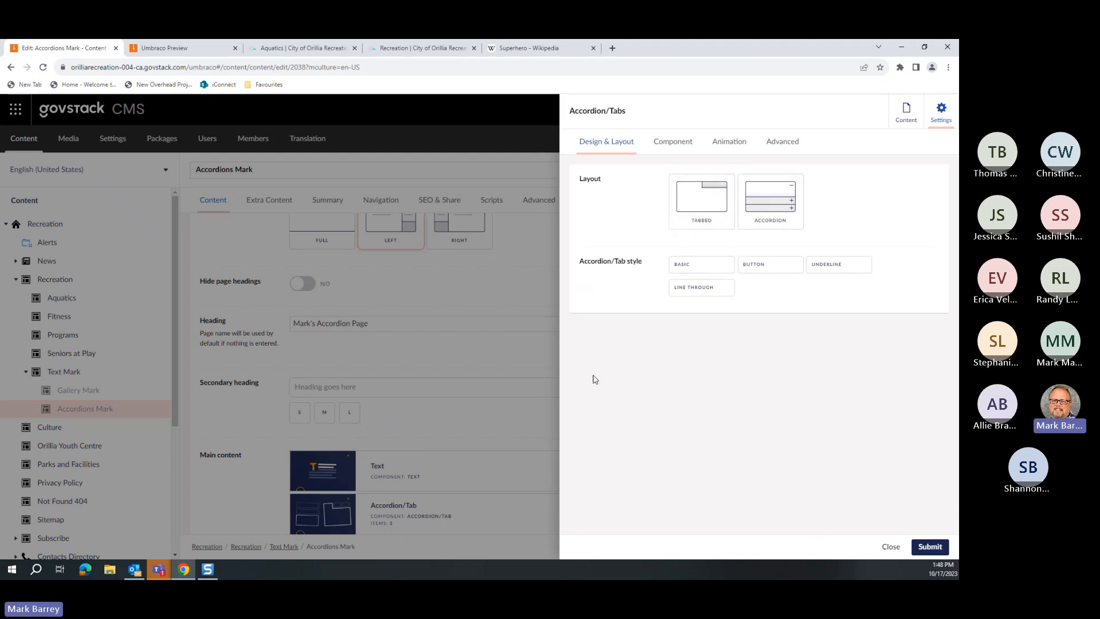
pyautogui.click(683, 267)
pyautogui.click(765, 267)
pyautogui.click(929, 545)
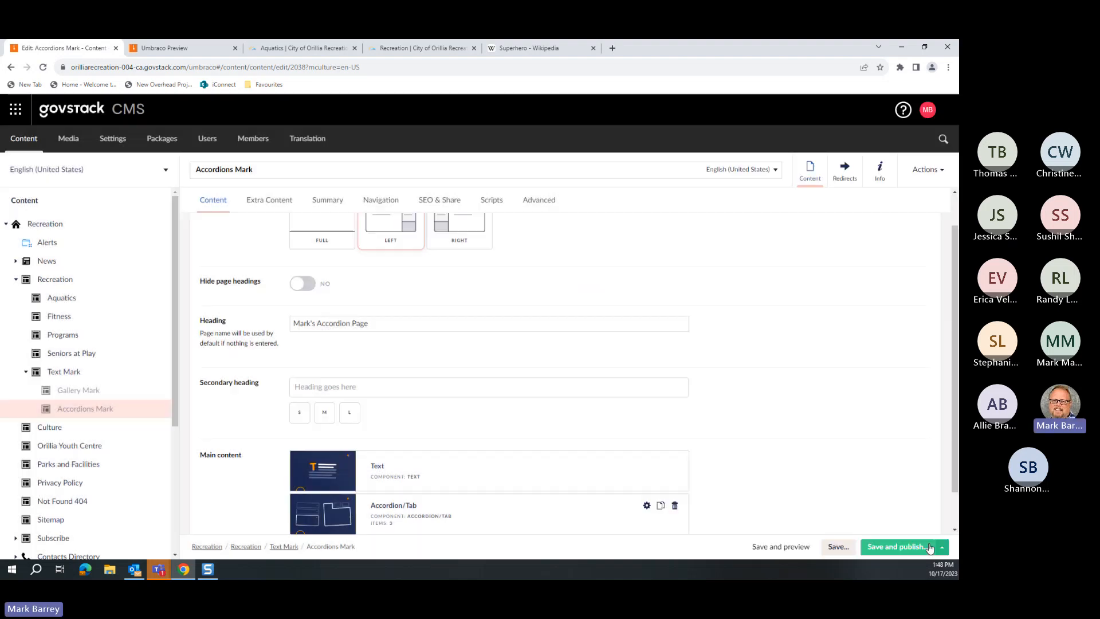
# Step: Save the page, refresh its preview, and view the Test Acc 2 and Test Acc 3 tabs
pyautogui.click(787, 547)
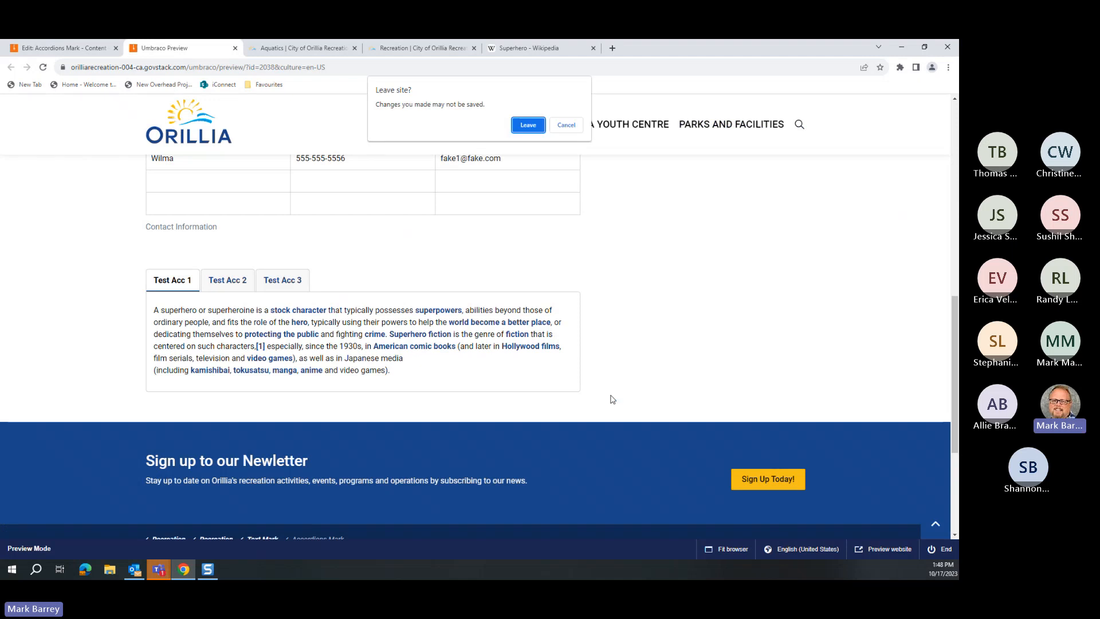
pyautogui.click(528, 125)
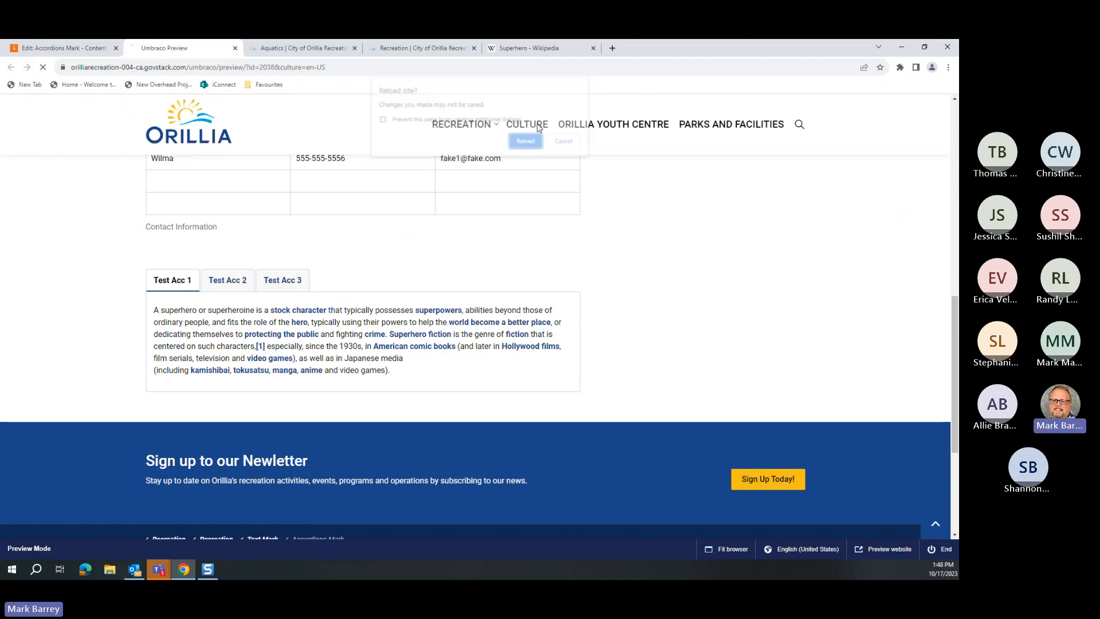
pyautogui.click(524, 140)
pyautogui.scroll(-10, 635, 244)
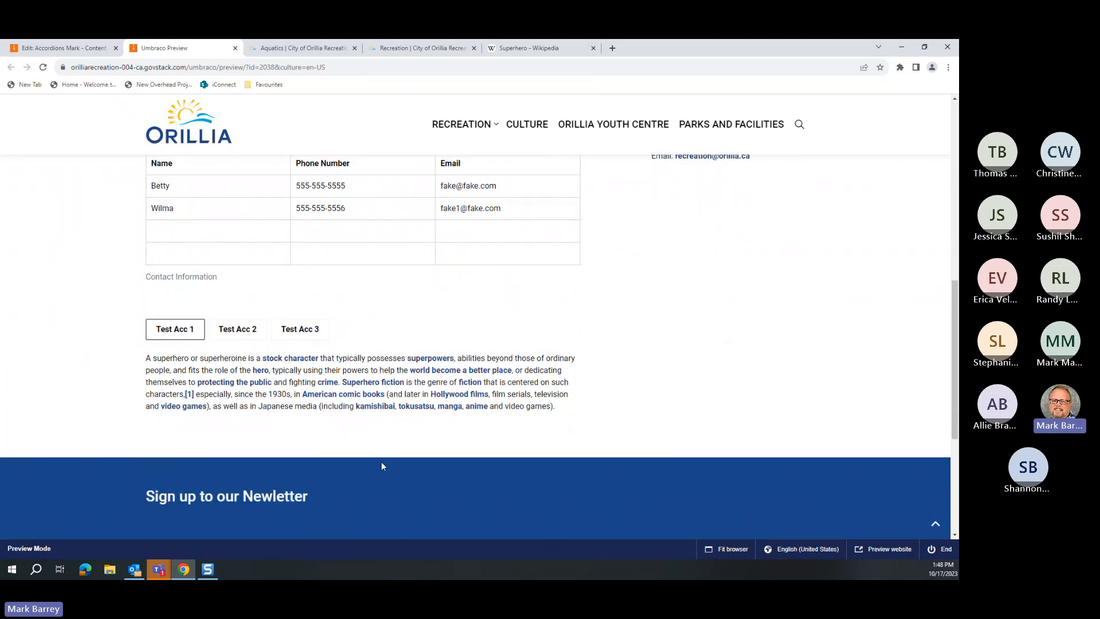
pyautogui.click(241, 332)
pyautogui.click(299, 333)
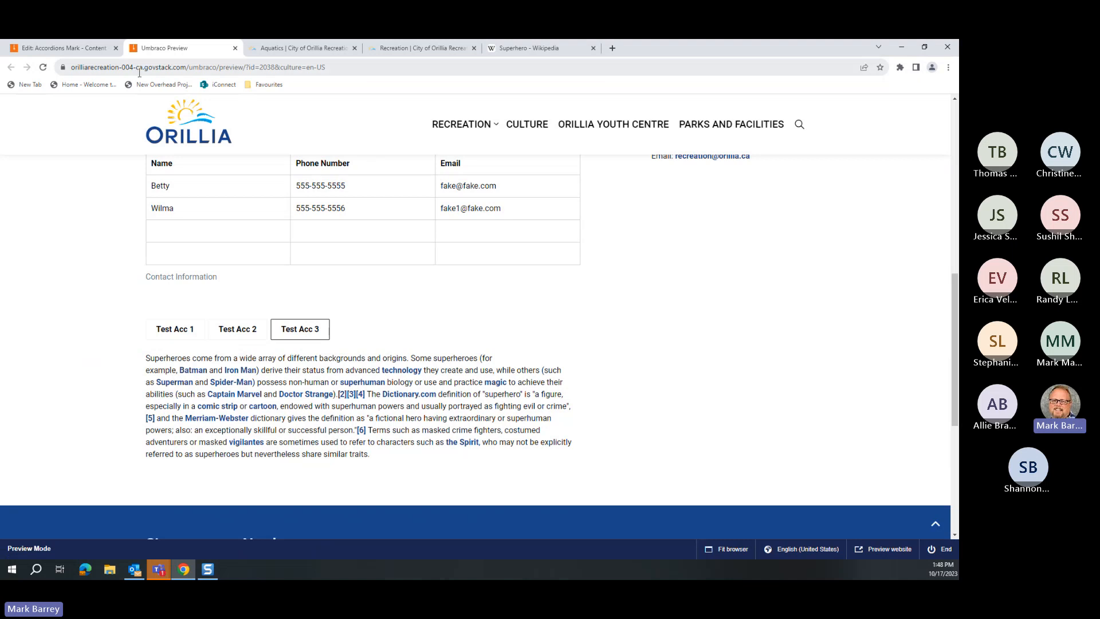
# Step: Apply the dark navy content colors to the Accordion/Tab component and submit the settings
pyautogui.click(60, 48)
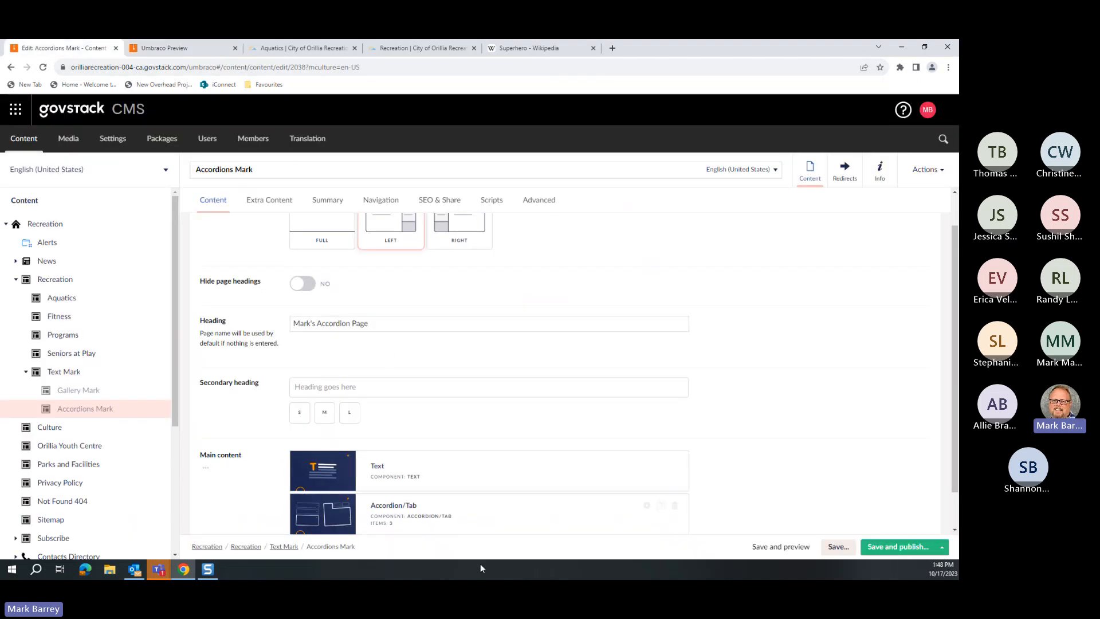
pyautogui.click(647, 505)
pyautogui.click(726, 271)
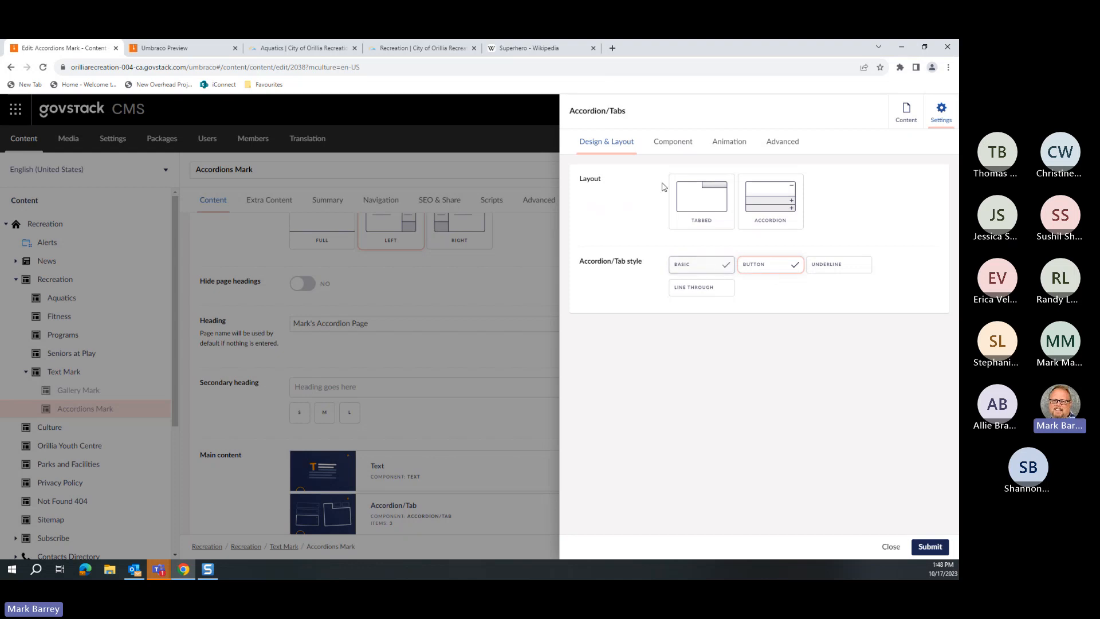
pyautogui.click(668, 143)
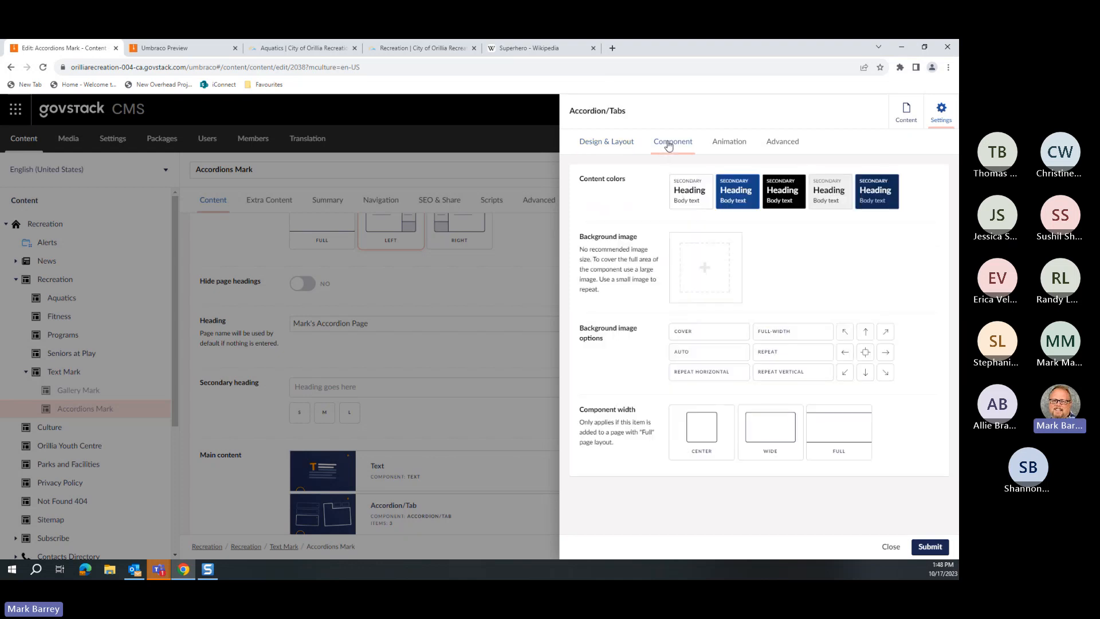
pyautogui.click(869, 193)
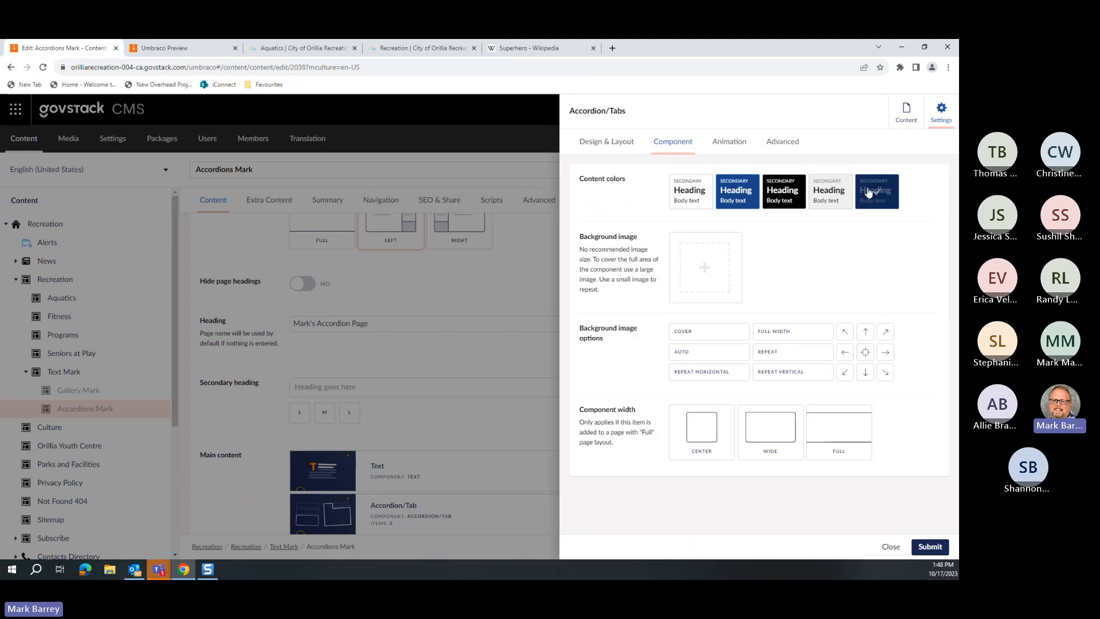
pyautogui.click(931, 547)
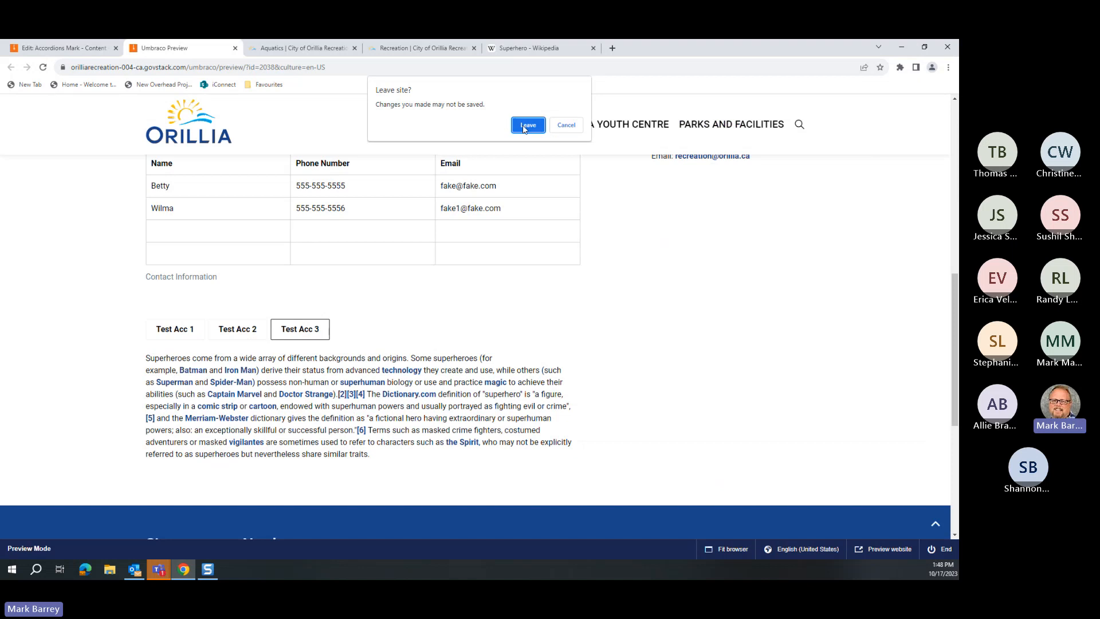
# Step: Reload the page preview and check the recolored component by switching through all three tabs
pyautogui.click(524, 128)
pyautogui.click(527, 141)
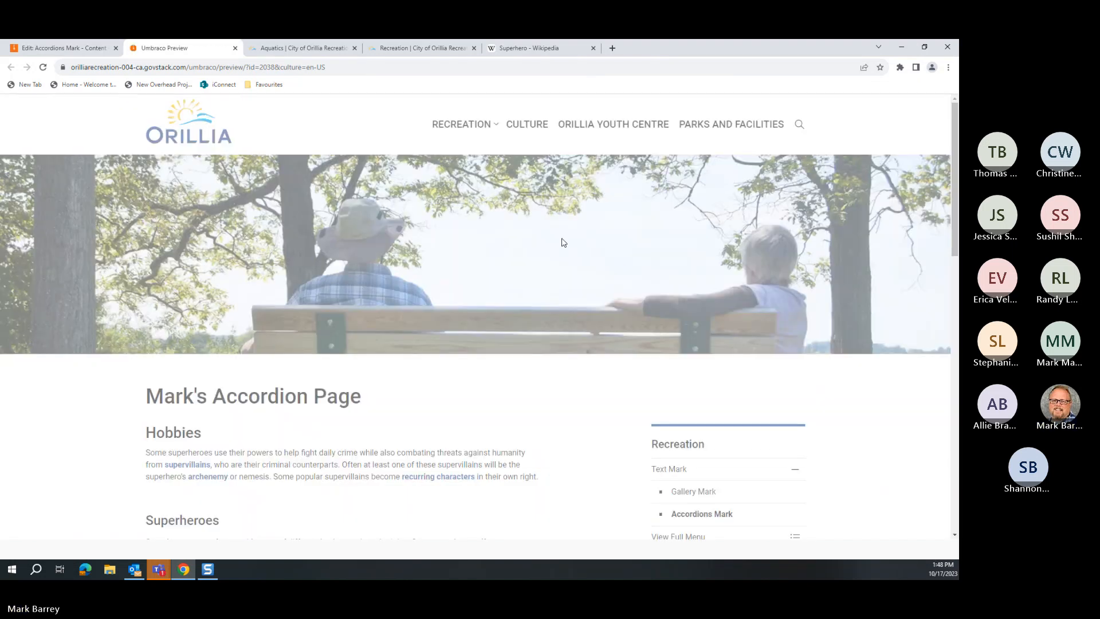
pyautogui.scroll(-9, 561, 243)
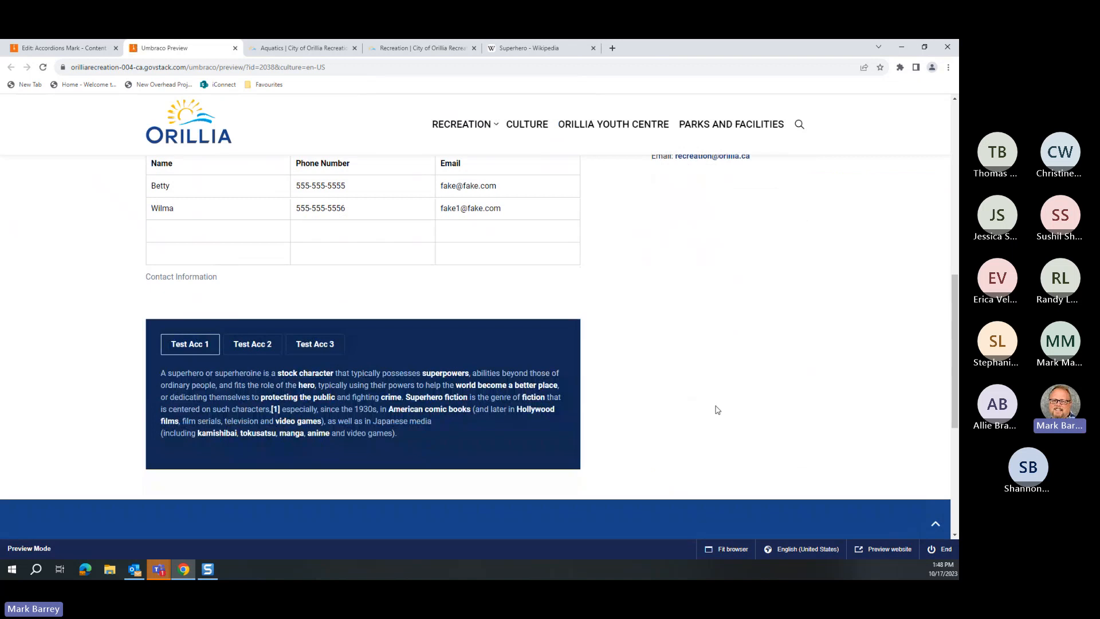
pyautogui.click(271, 344)
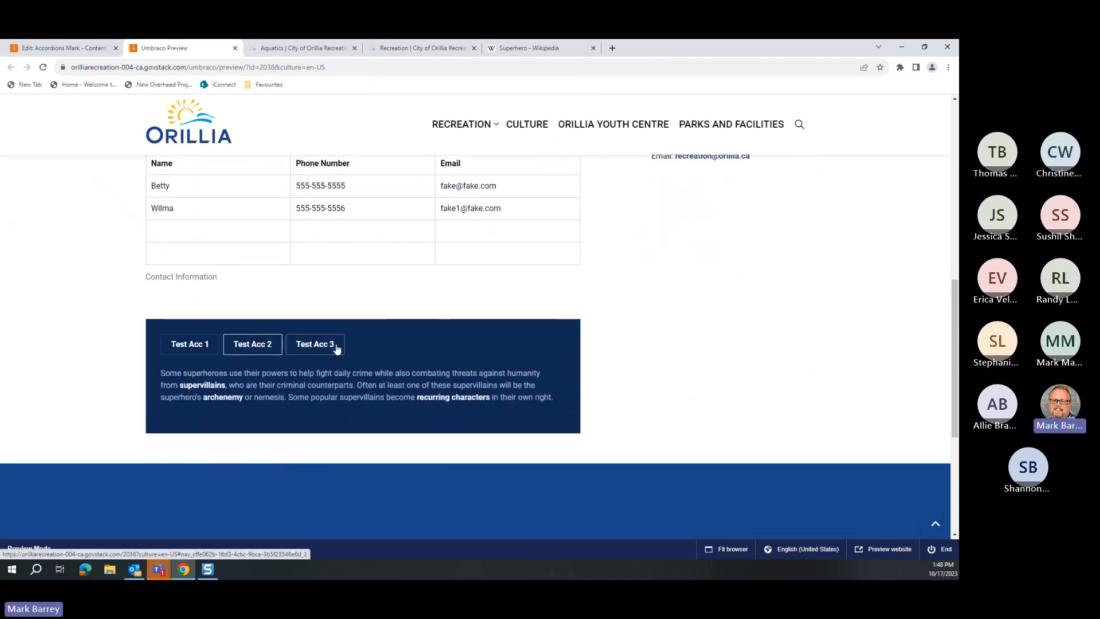
pyautogui.click(337, 346)
pyautogui.click(202, 345)
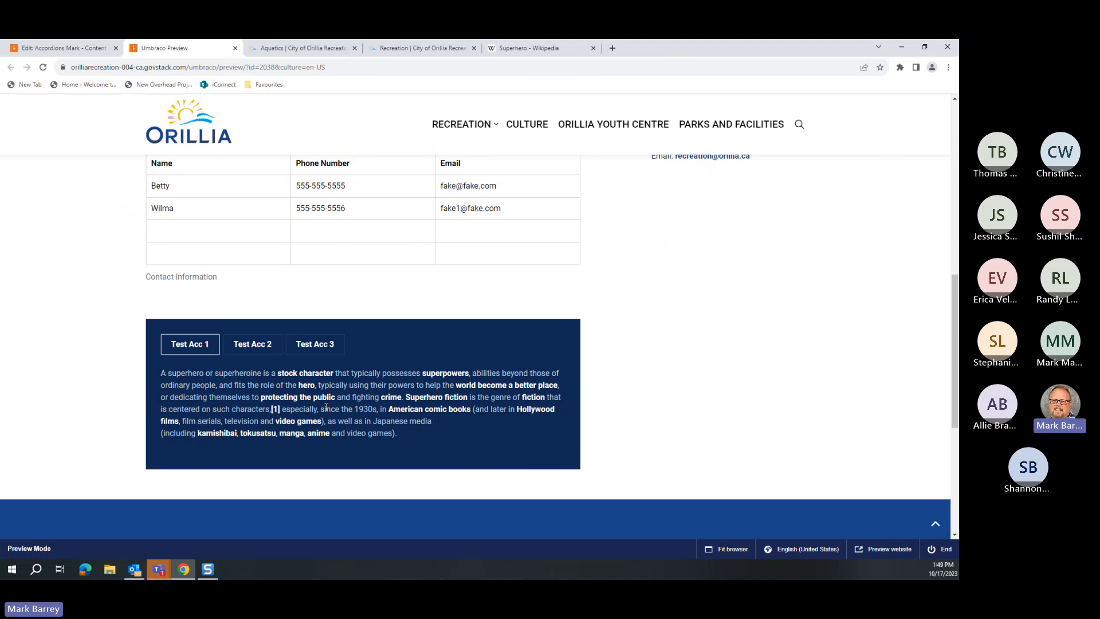
# Step: Name the Accordion/Tab component Test Accordions in its advanced settings, leave all visibility styles off, and submit the settings
pyautogui.click(57, 51)
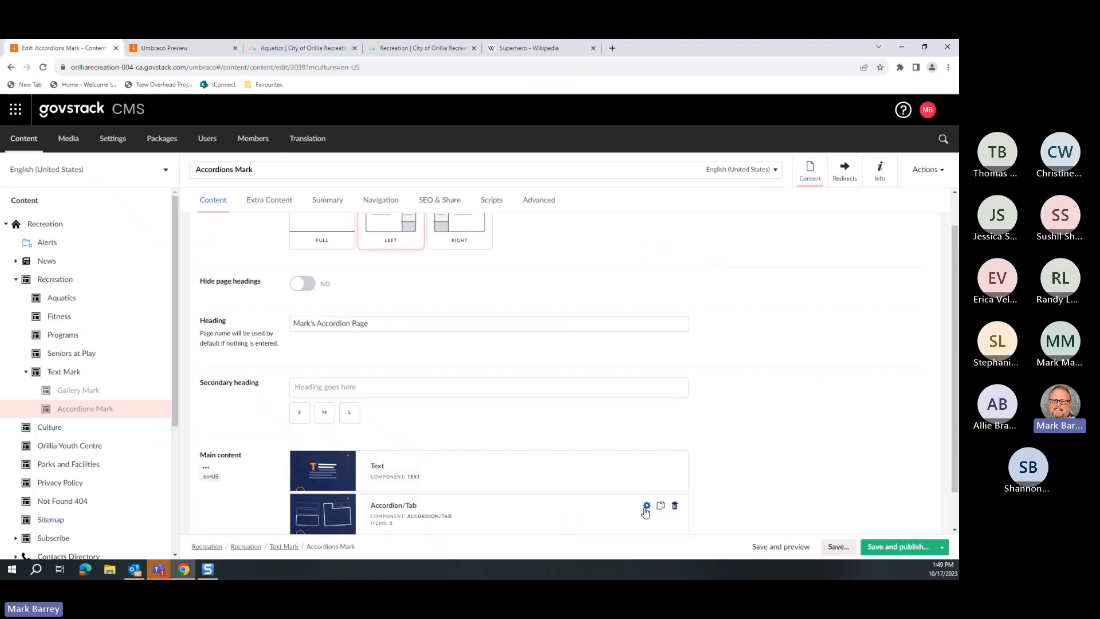
pyautogui.click(647, 506)
pyautogui.click(674, 145)
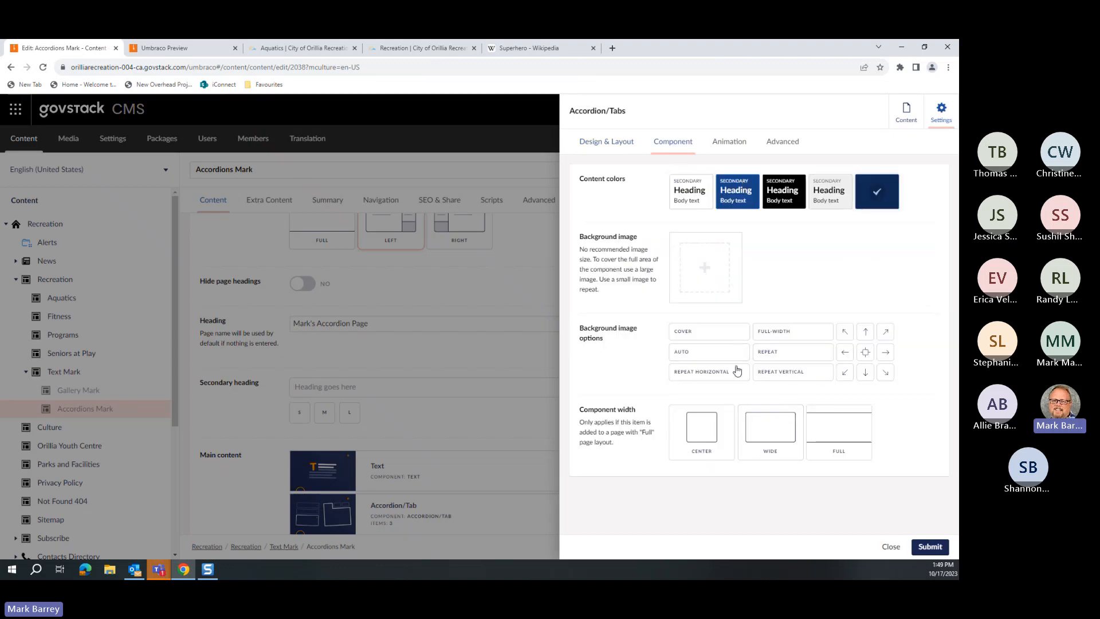
pyautogui.click(728, 143)
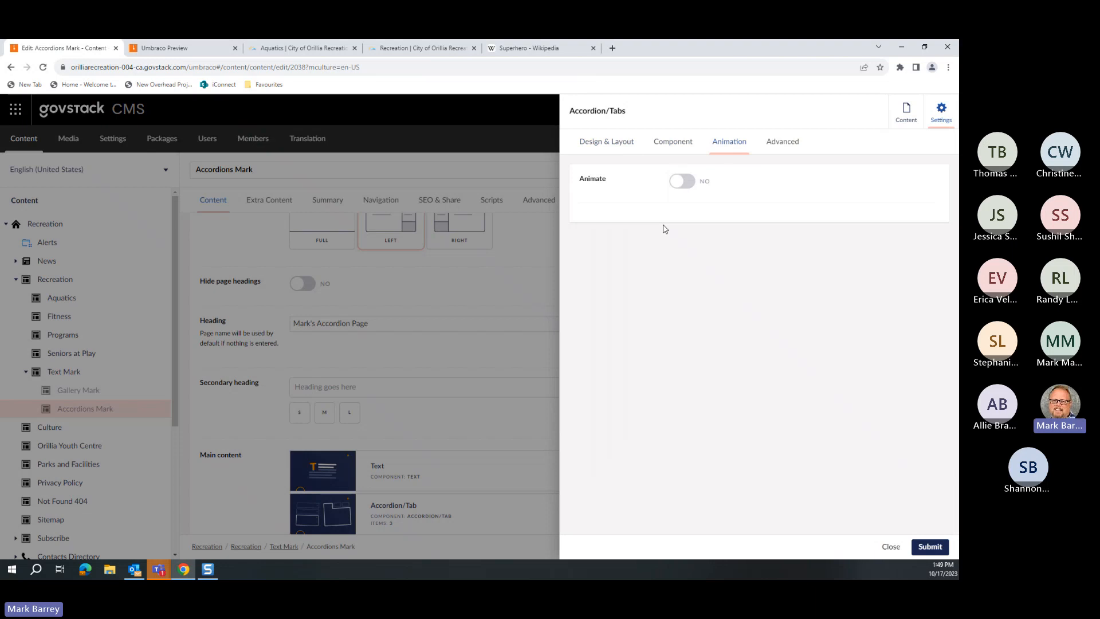
pyautogui.click(782, 143)
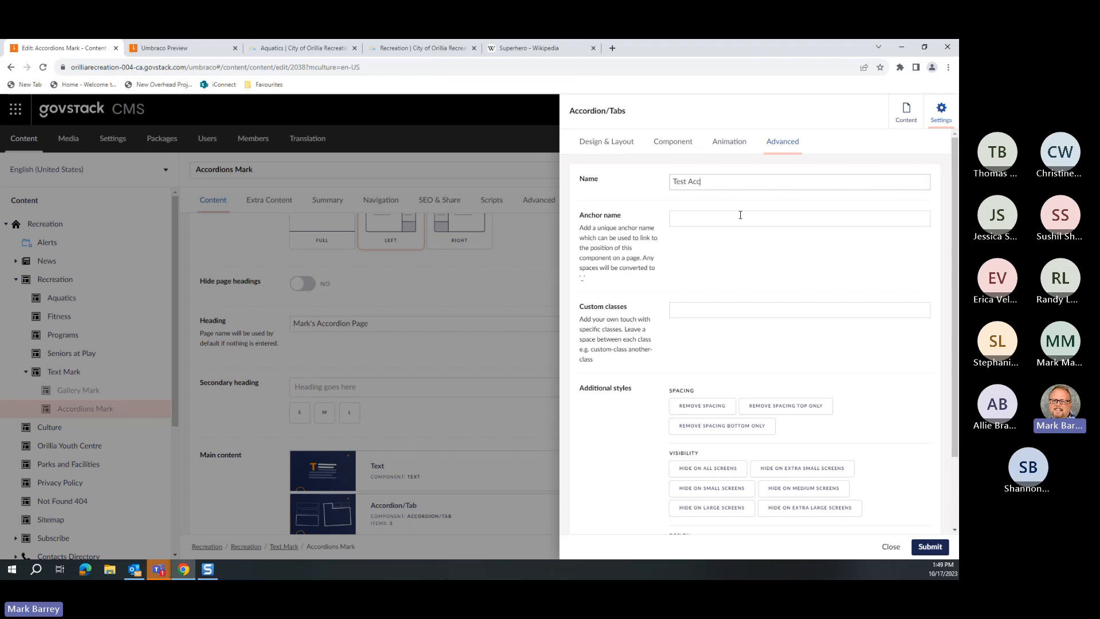
pyautogui.write('ord')
pyautogui.scroll(-2, 812, 419)
pyautogui.click(812, 418)
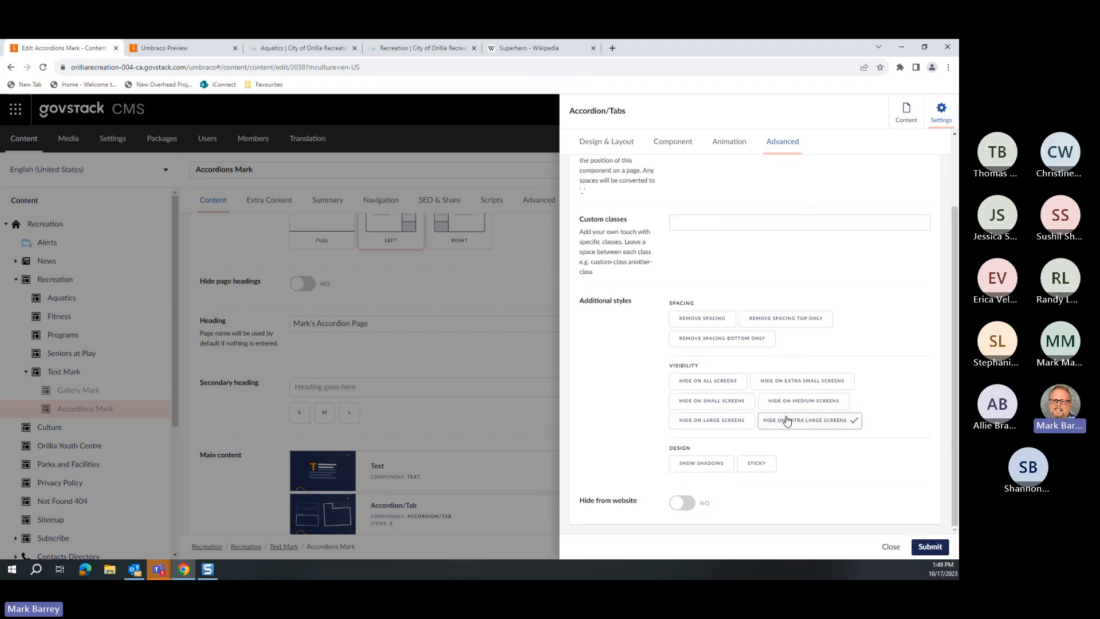
pyautogui.click(787, 421)
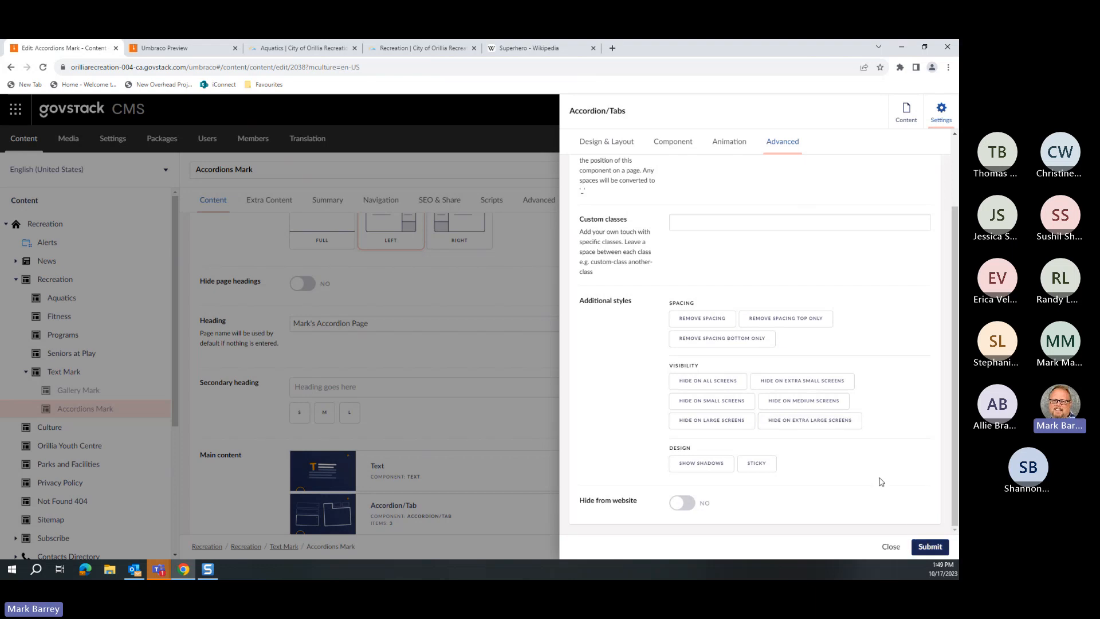
pyautogui.click(929, 546)
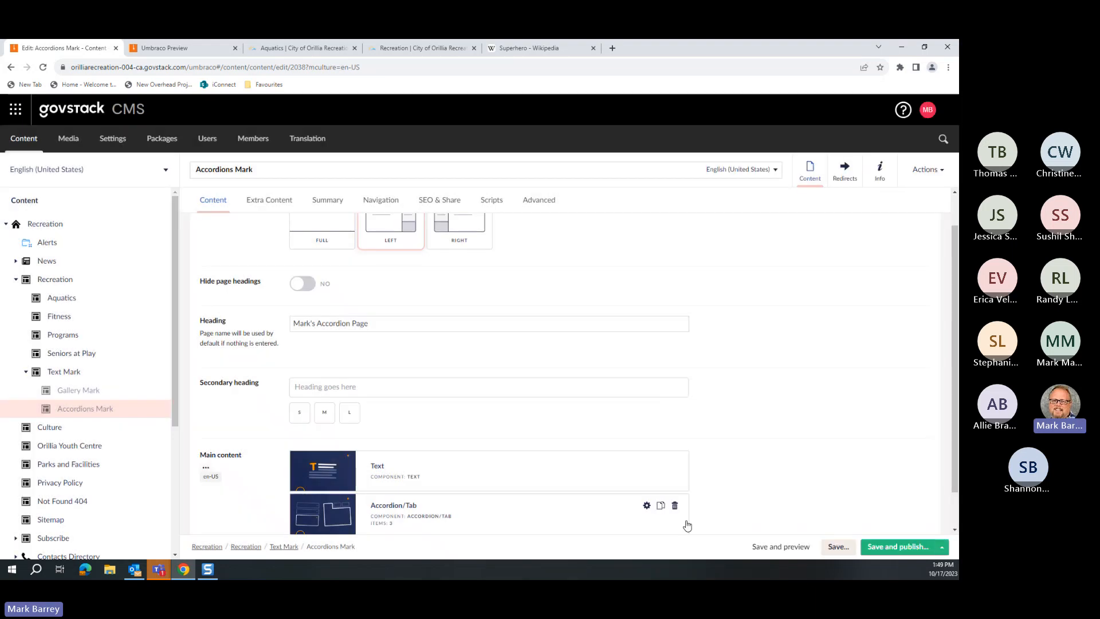
# Step: Save the page, reload its preview, and switch through the Test Acc 2, Test Acc 3 and Test Acc 1 tabs
pyautogui.click(775, 547)
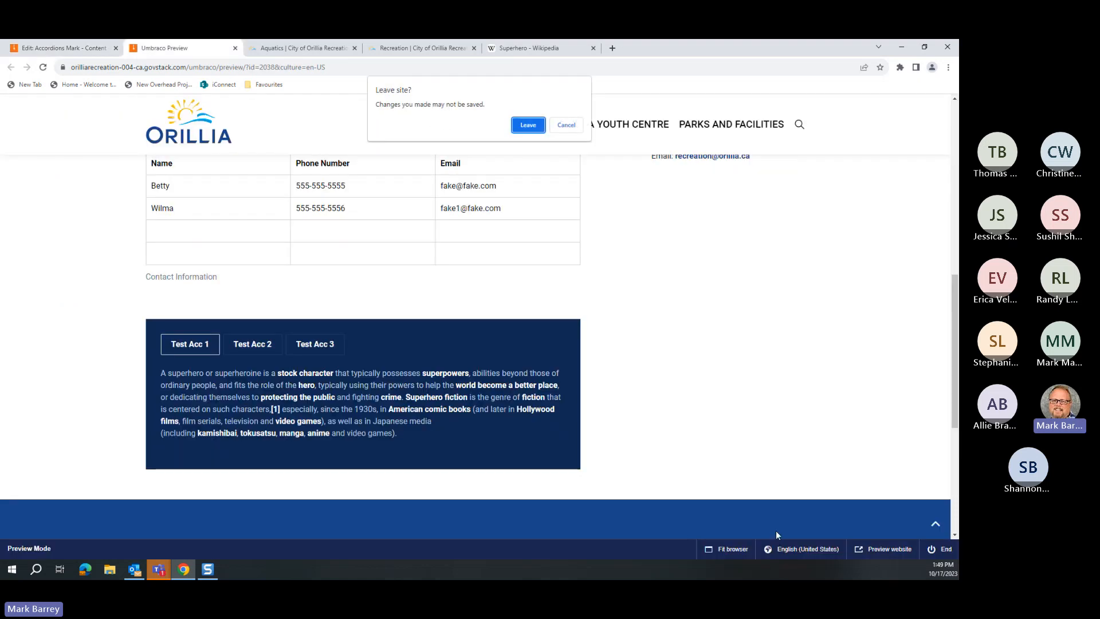
pyautogui.click(529, 124)
pyautogui.click(528, 145)
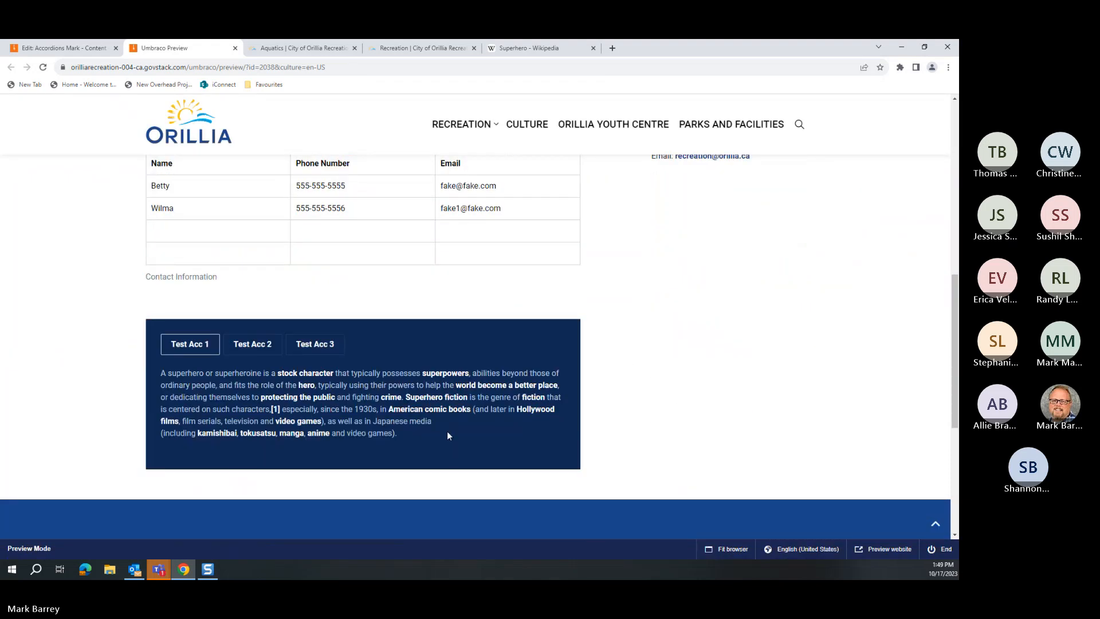
pyautogui.click(252, 343)
pyautogui.click(313, 348)
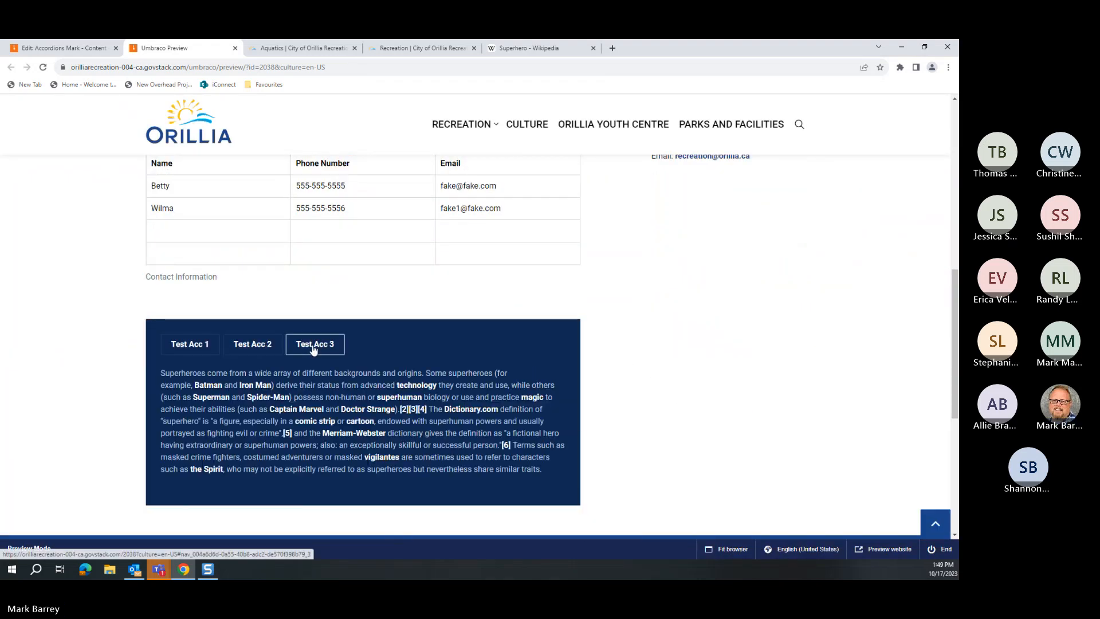
pyautogui.click(204, 348)
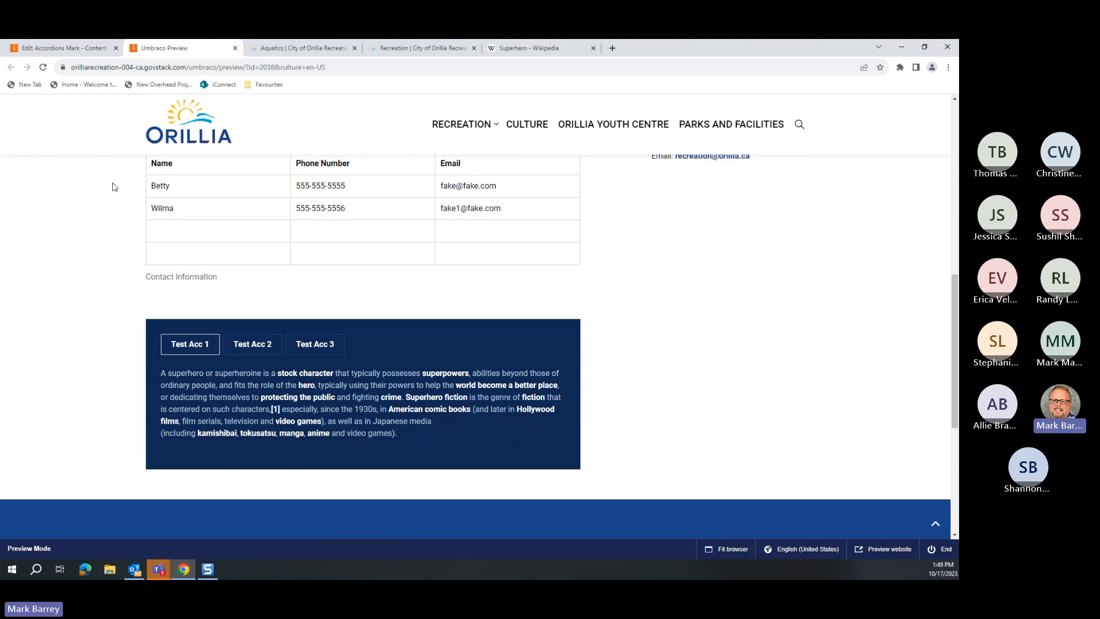
# Step: Change the Test Accordions component to the Accordion layout with the Basic style and submit the settings
pyautogui.click(89, 48)
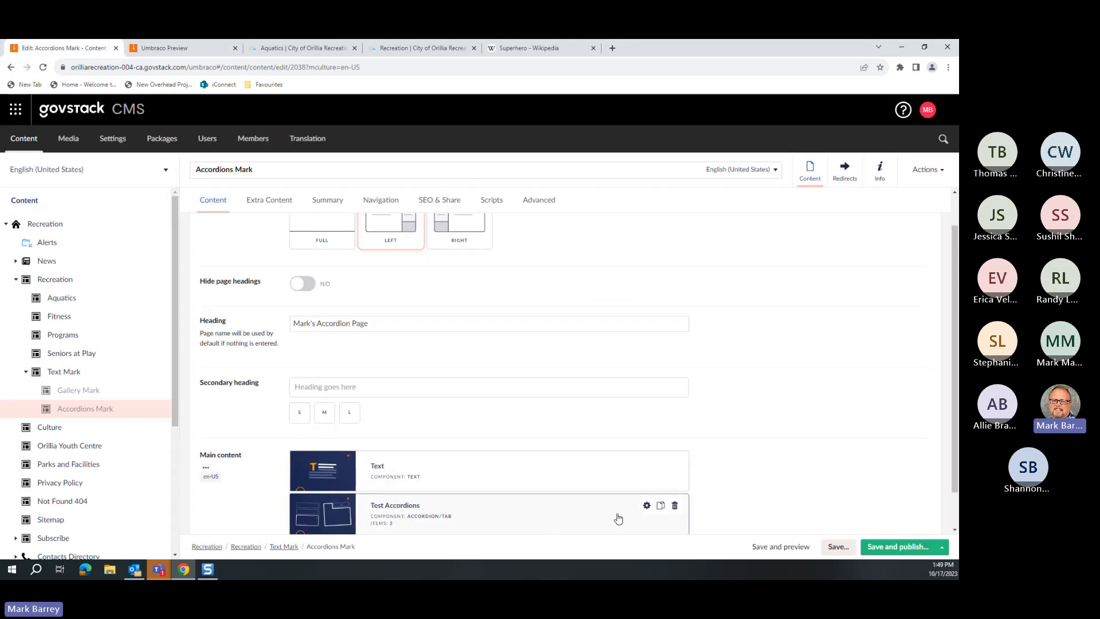
pyautogui.click(648, 504)
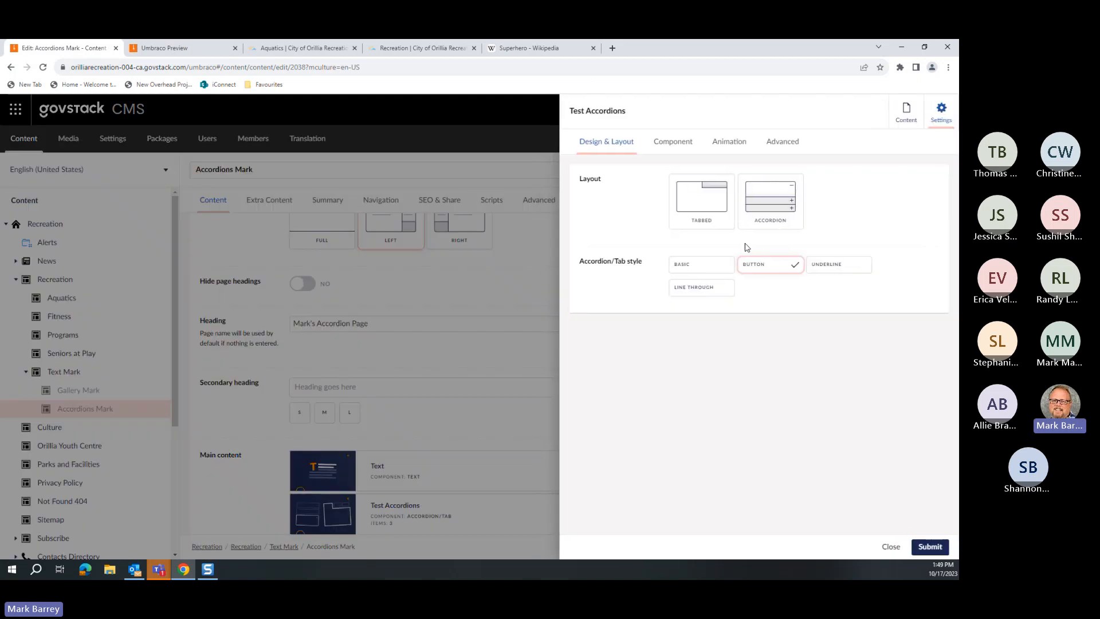
pyautogui.click(769, 197)
pyautogui.click(716, 413)
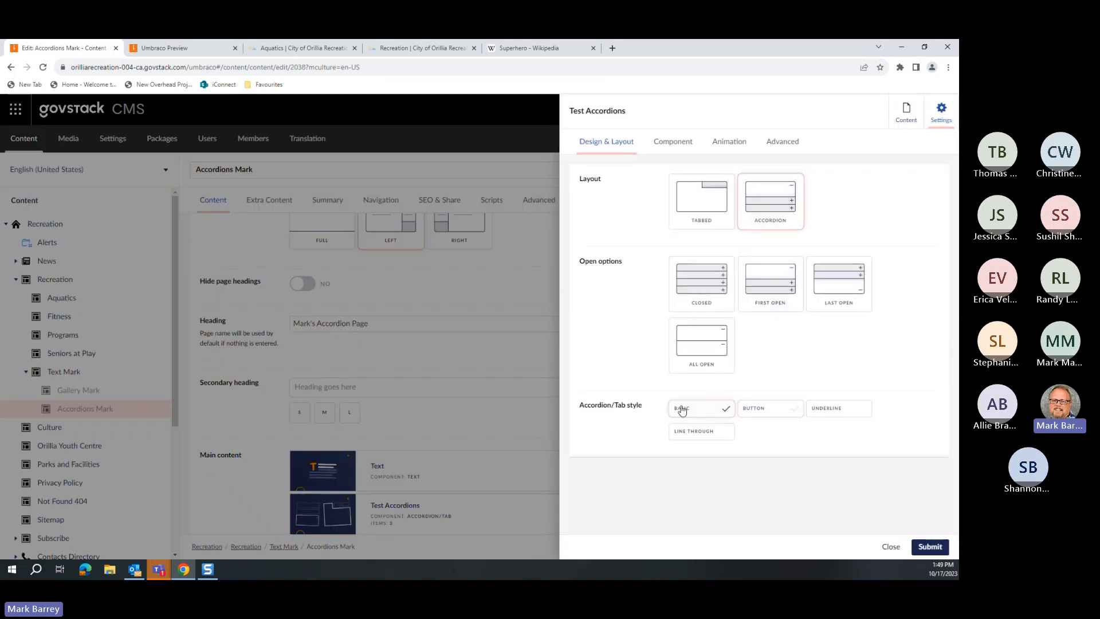
pyautogui.click(922, 549)
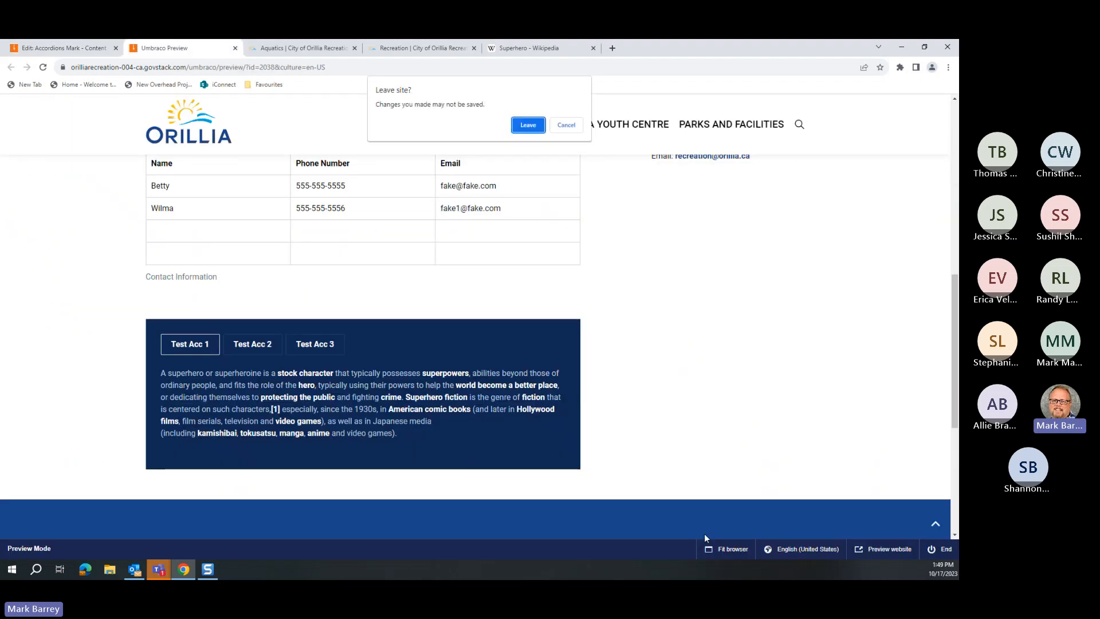
# Step: Reload the page preview and expand the Test Acc 1, Test Acc 2 and Test Acc 3 sections
pyautogui.click(530, 127)
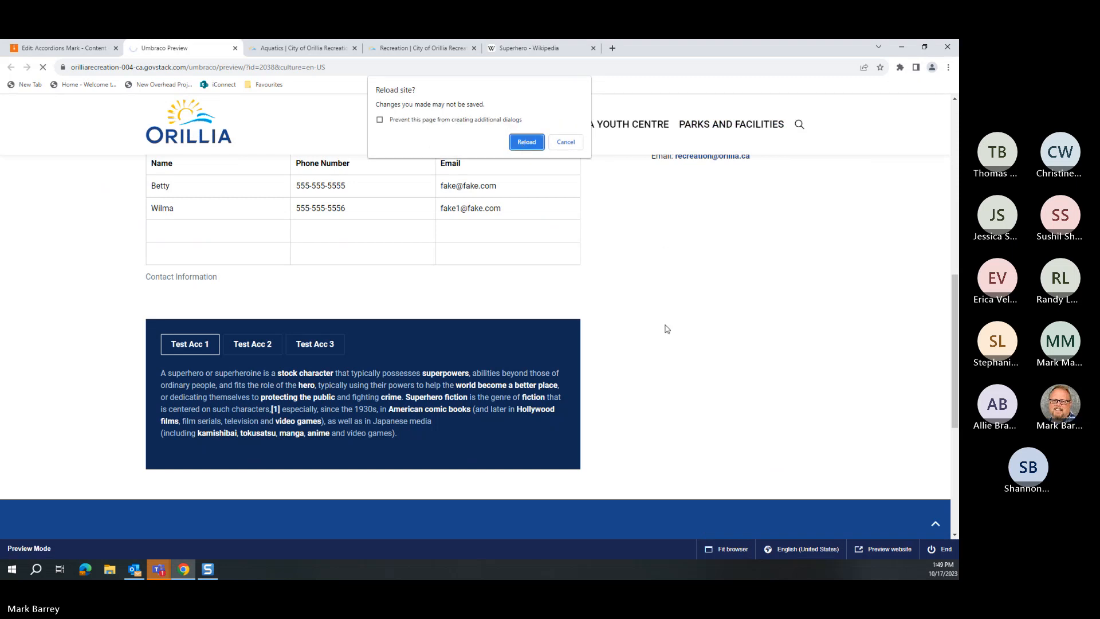
pyautogui.click(526, 144)
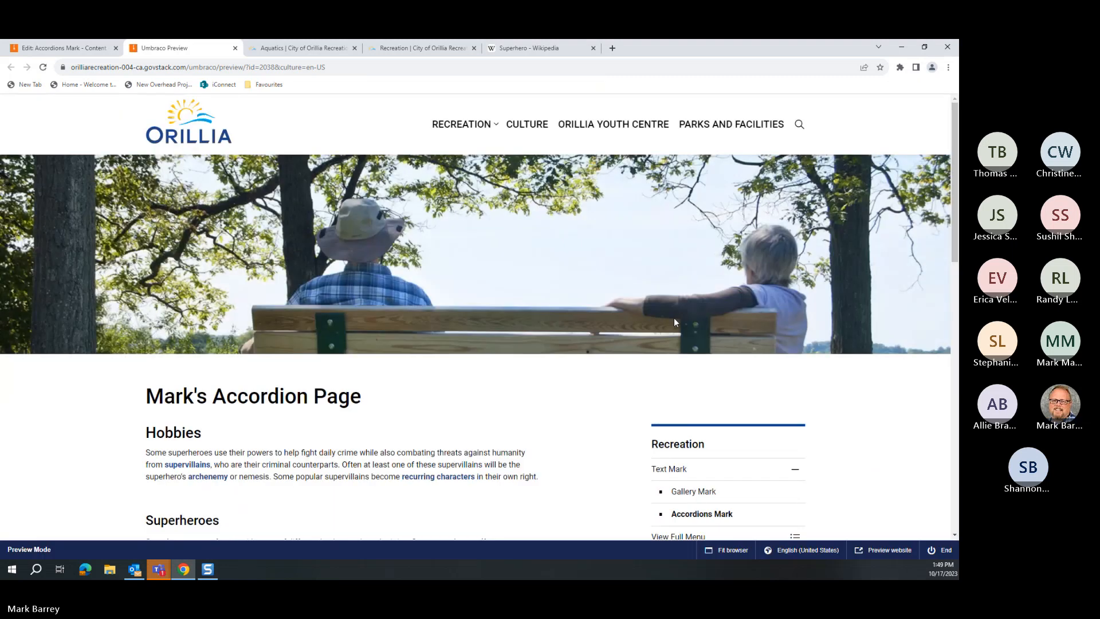
pyautogui.scroll(-15, 674, 317)
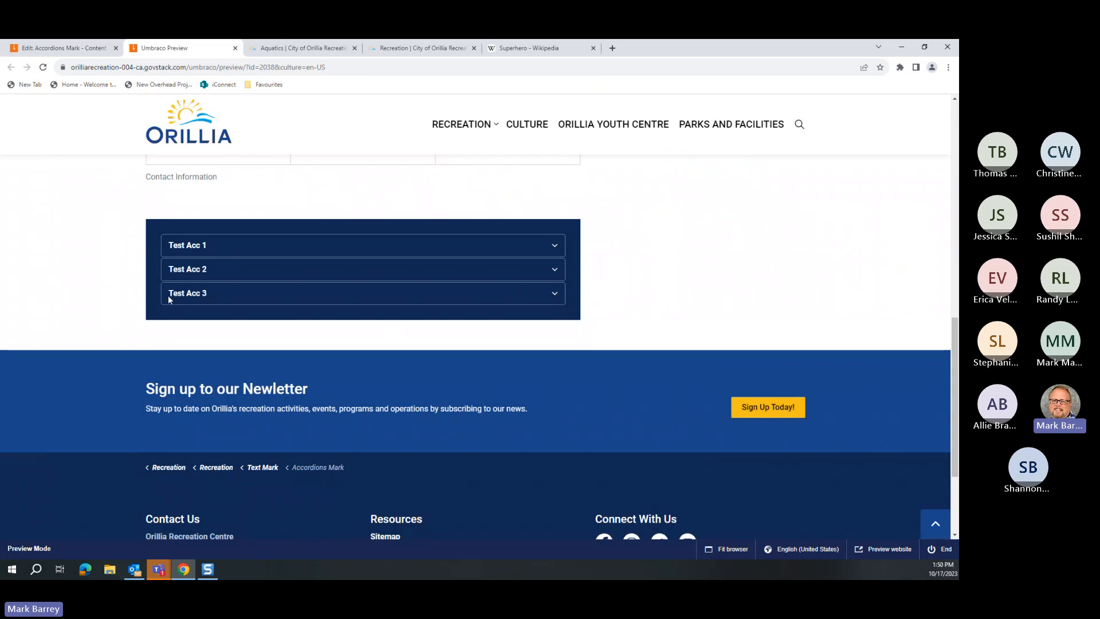
pyautogui.click(220, 246)
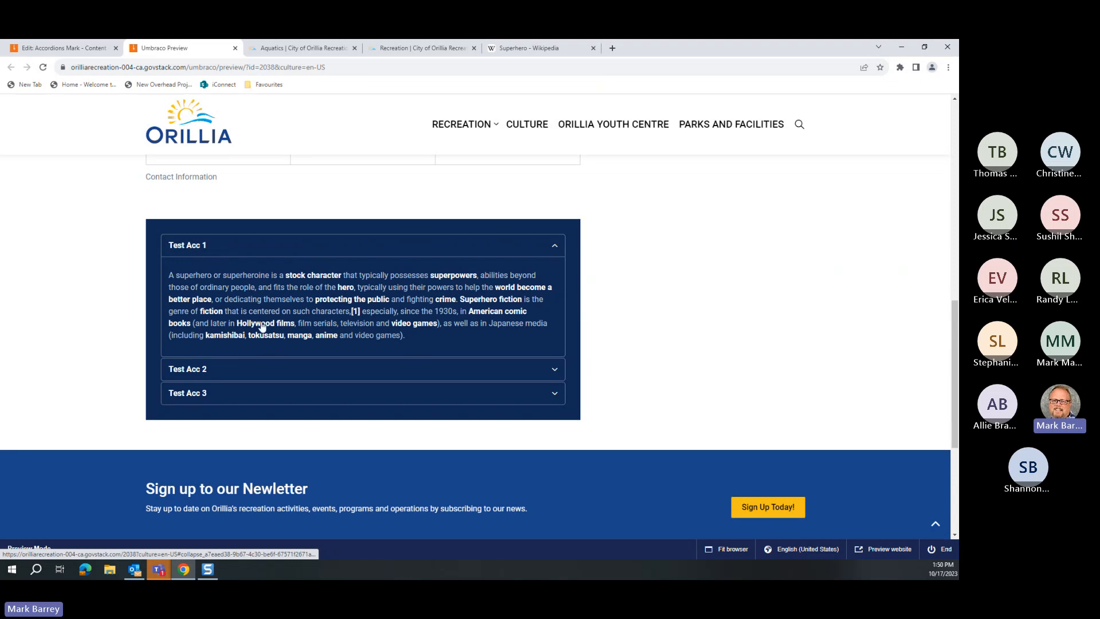
pyautogui.click(259, 370)
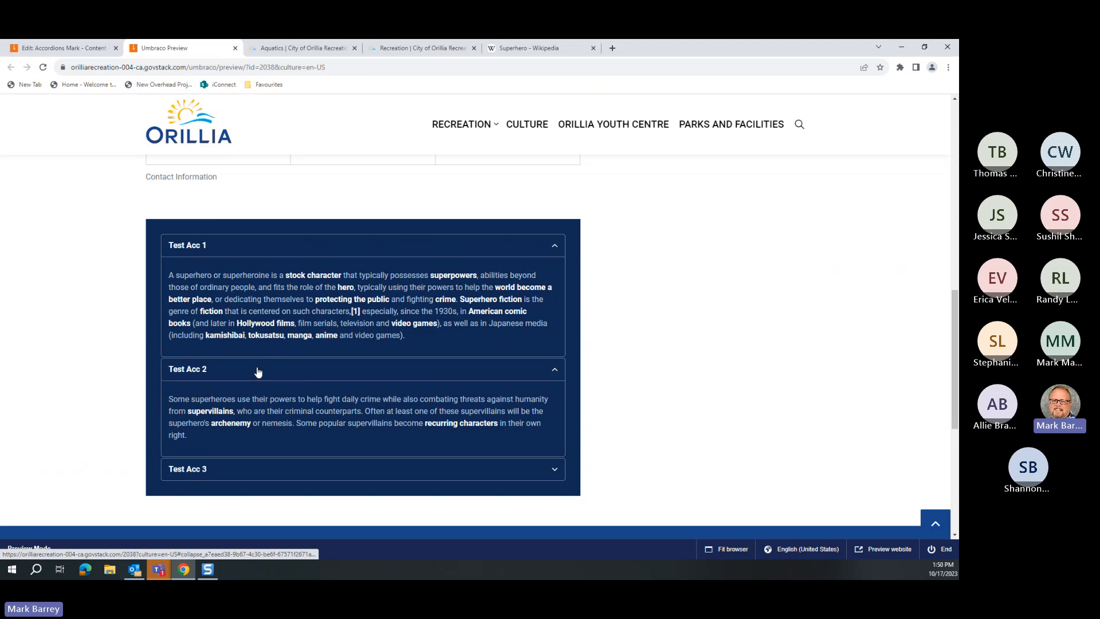
pyautogui.scroll(-2, 627, 376)
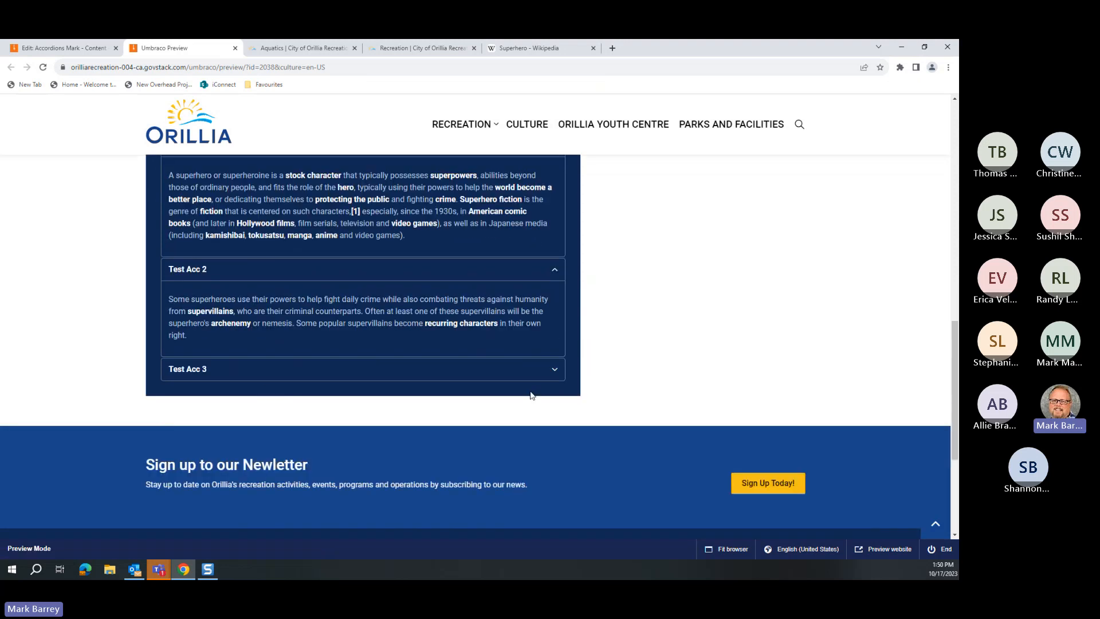
pyautogui.click(251, 371)
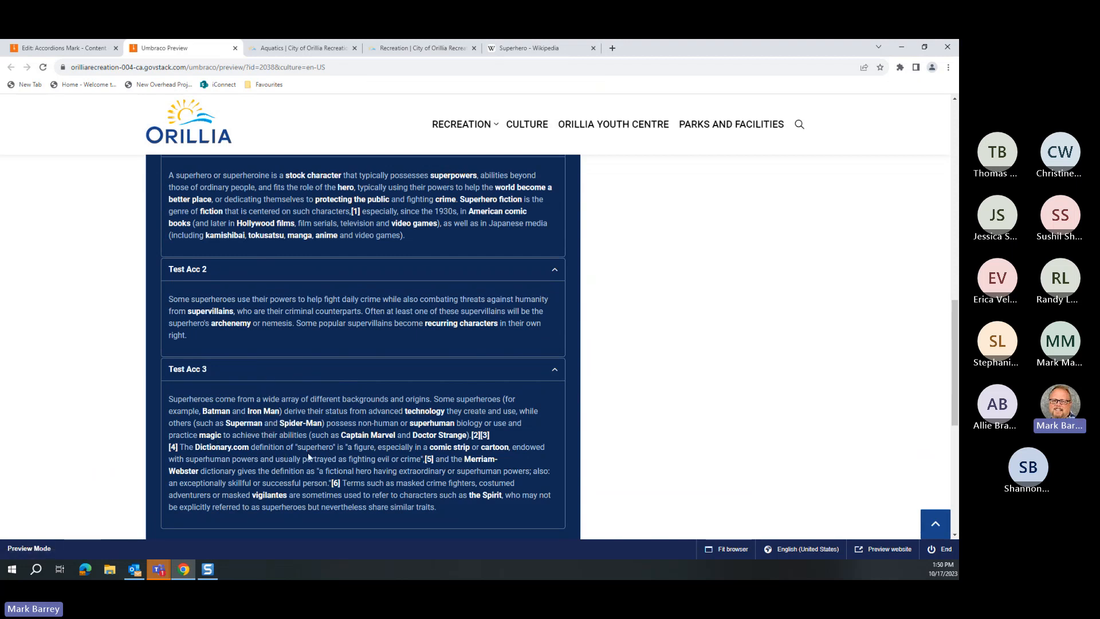
# Step: Collapse all three accordion sections, check Test Acc 3 and Test Acc 1 open together, and collapse them again
pyautogui.scroll(2, 308, 456)
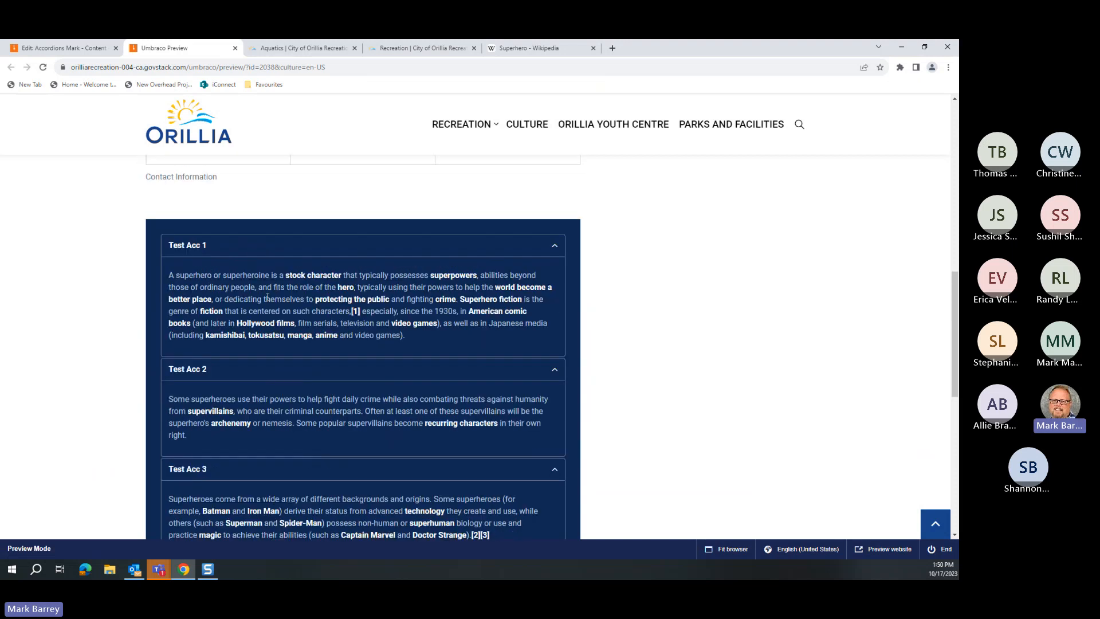
pyautogui.click(250, 369)
pyautogui.click(240, 393)
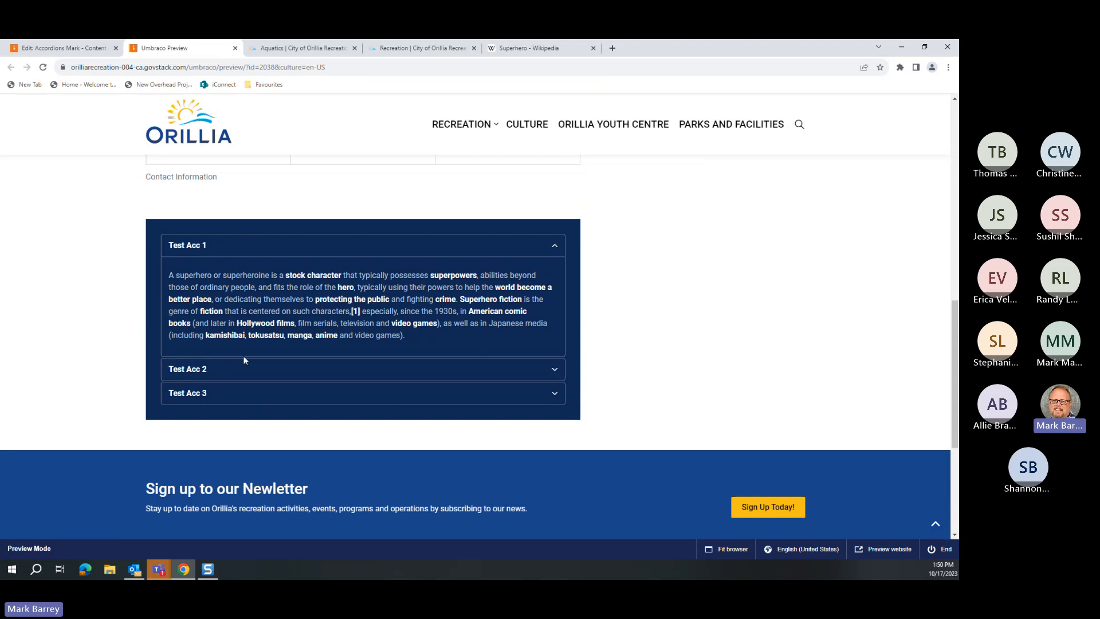
pyautogui.click(241, 249)
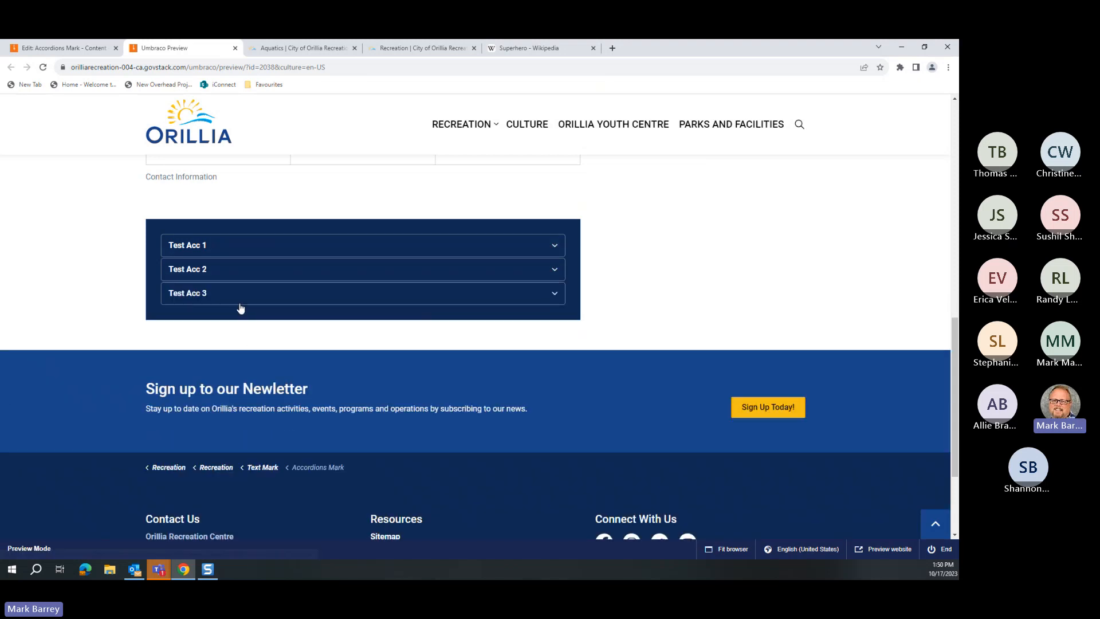
pyautogui.click(240, 303)
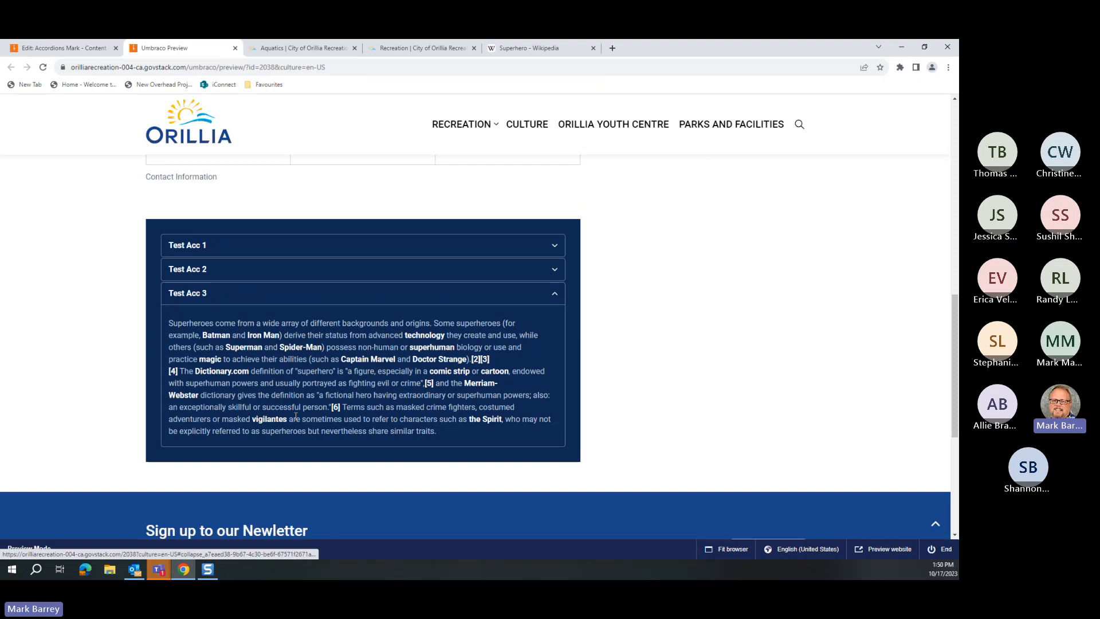
pyautogui.click(213, 255)
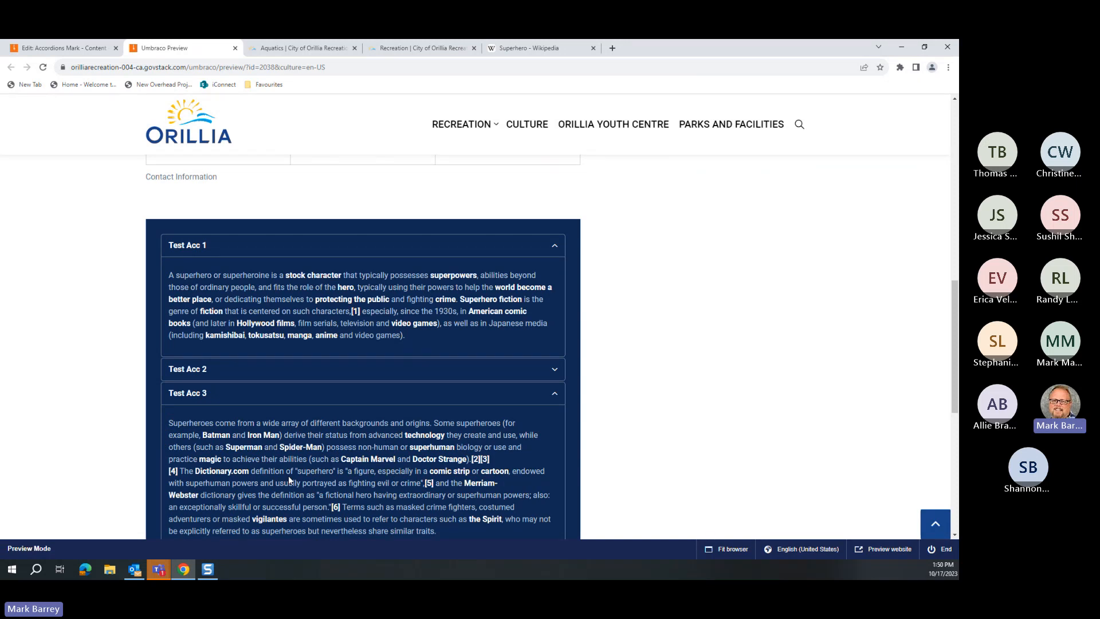
pyautogui.click(484, 400)
pyautogui.click(427, 257)
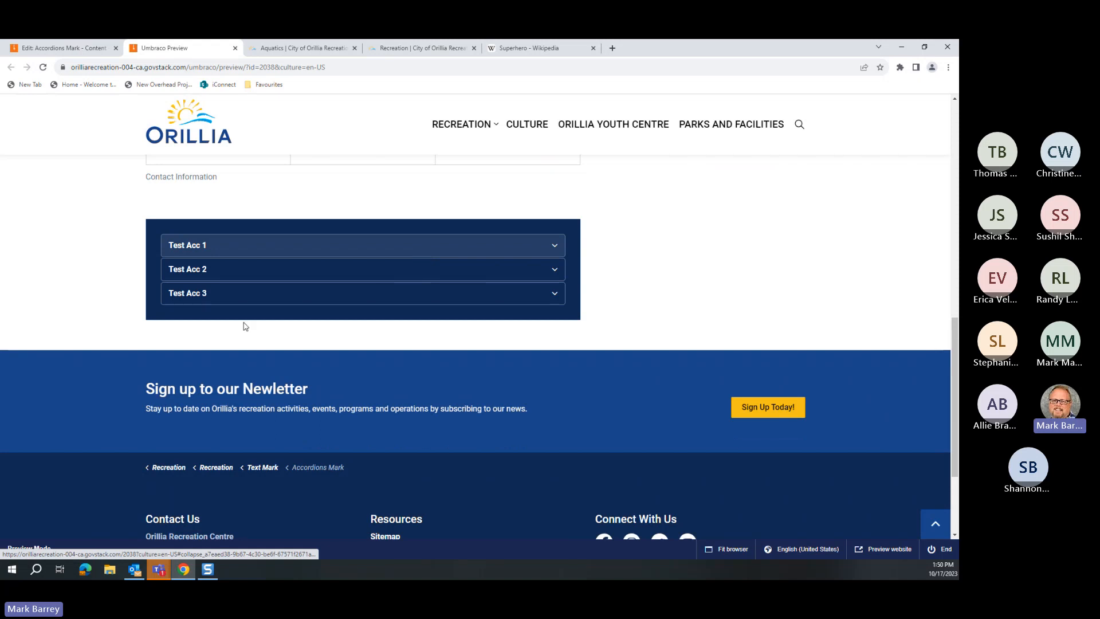
# Step: Set the Test Accordions component's style to Button and submit the settings
pyautogui.click(51, 49)
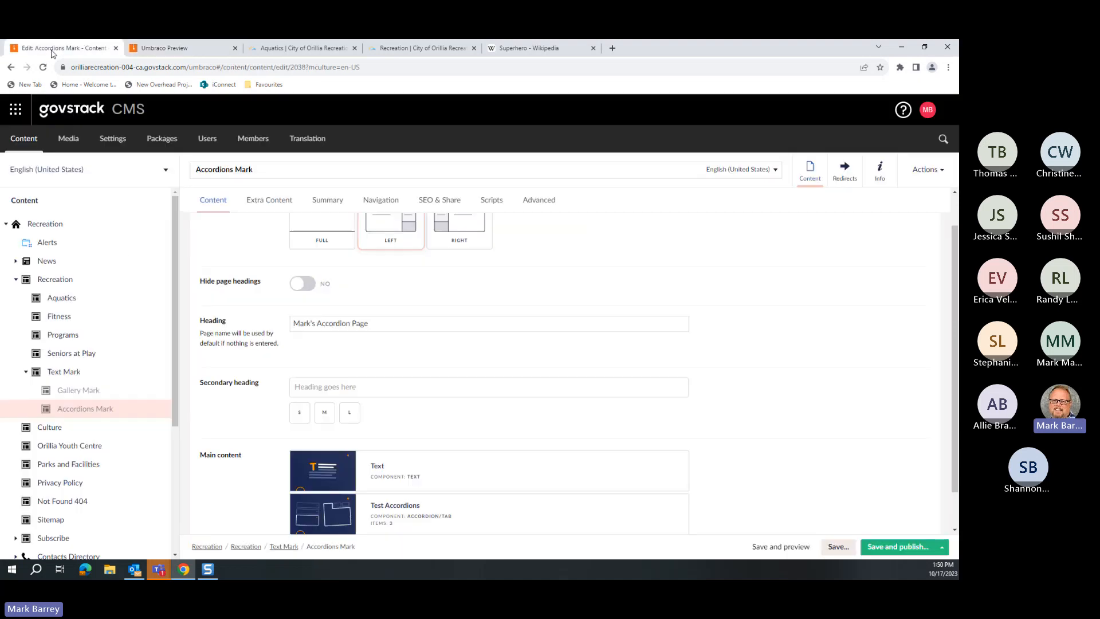
pyautogui.click(647, 506)
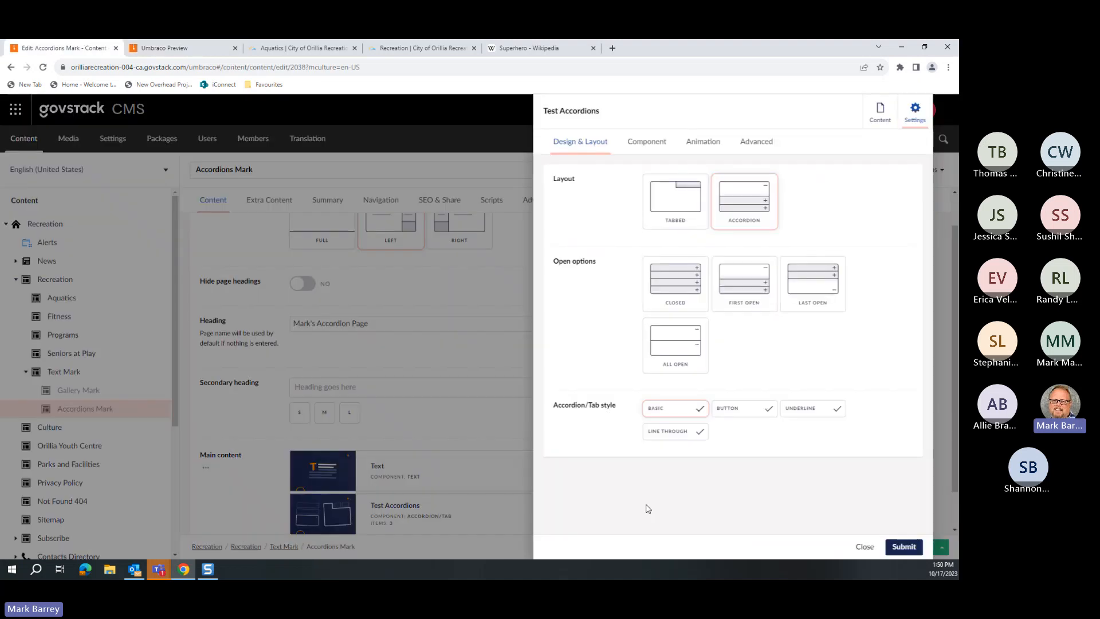
pyautogui.click(754, 415)
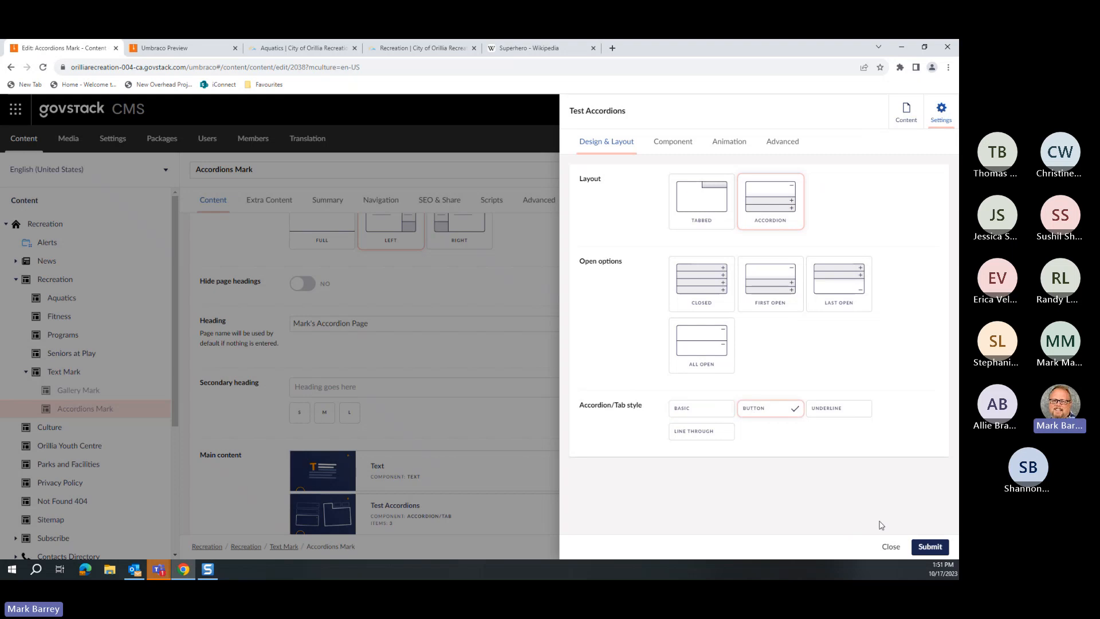
pyautogui.click(930, 547)
# Step: Save the page, reload its preview, and expand Test Acc 1 to check the button-style accordion
pyautogui.click(787, 548)
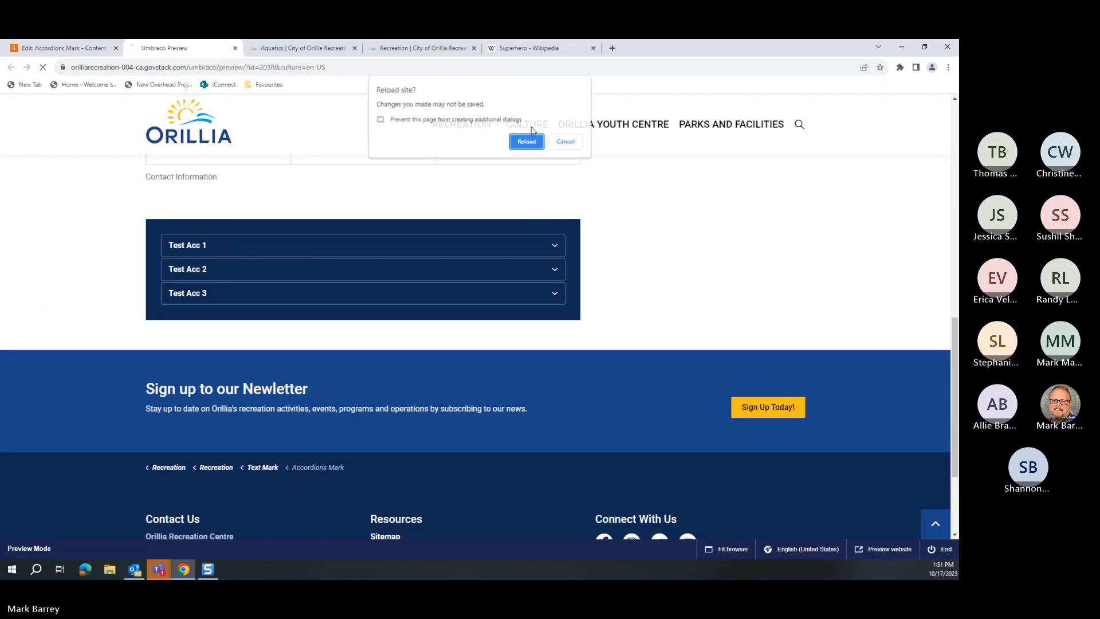
pyautogui.click(528, 126)
pyautogui.scroll(-10, 497, 405)
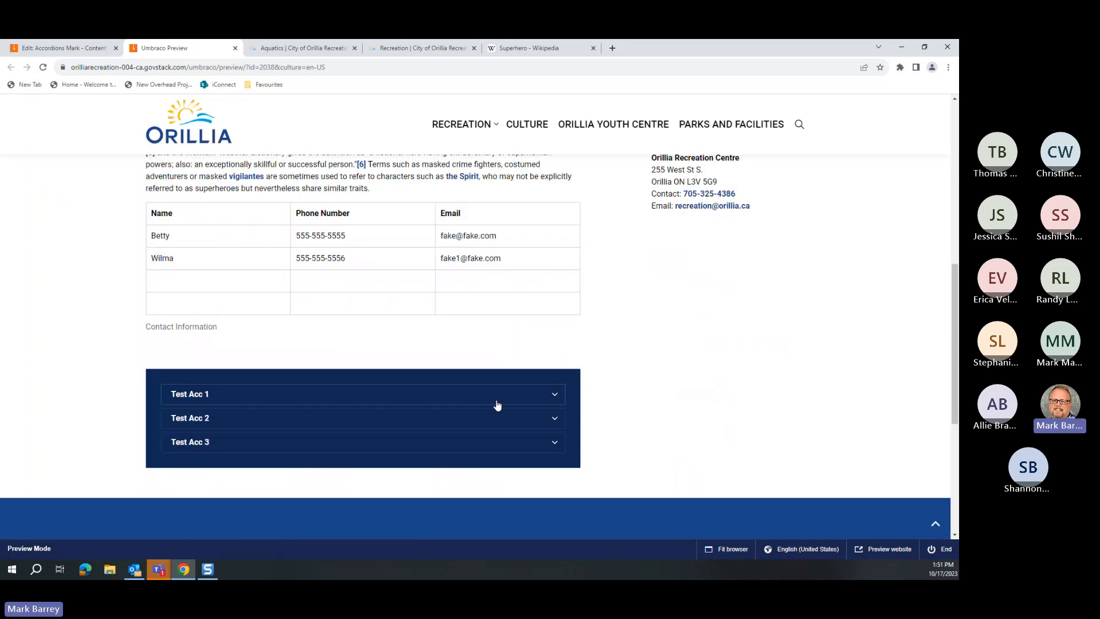
pyautogui.click(159, 397)
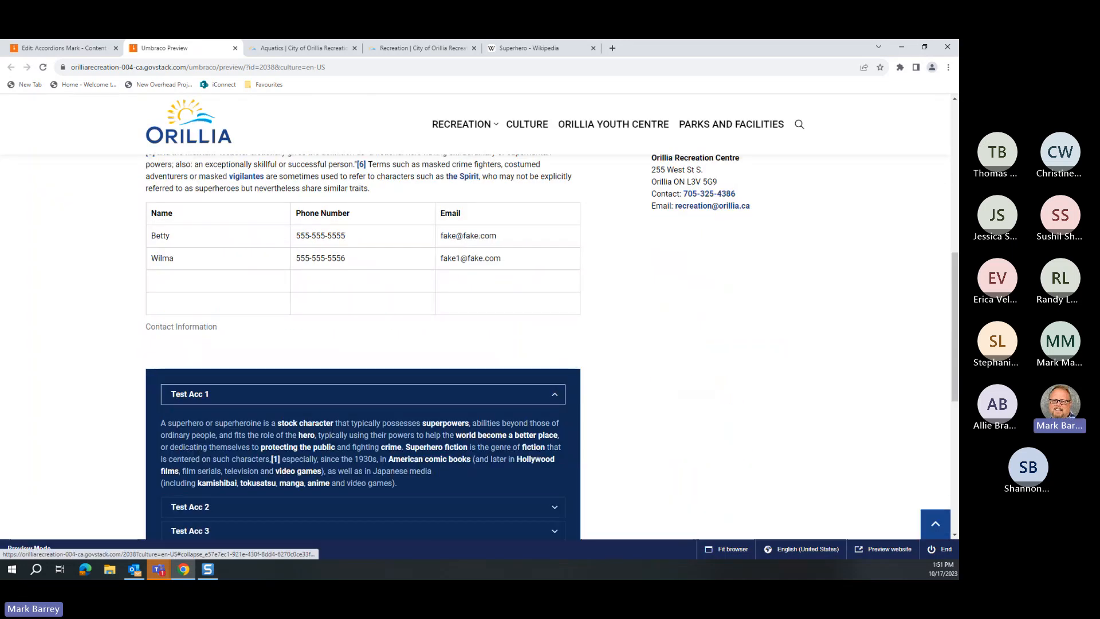
pyautogui.scroll(-2, 64, 395)
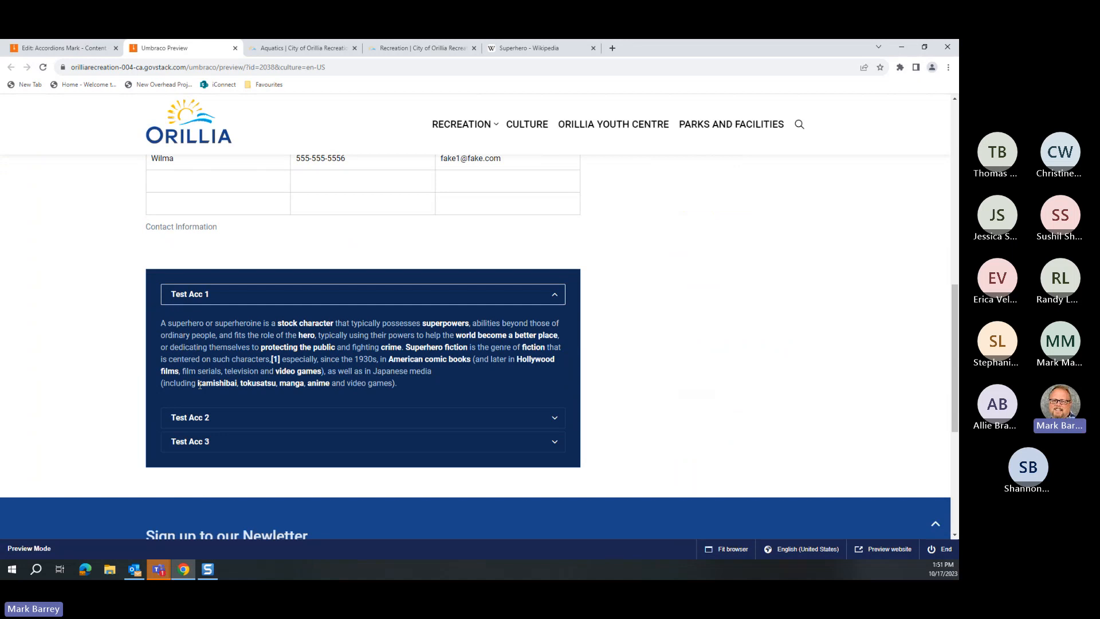
# Step: Toggle the Test Acc 2 and Test Acc 1 sections in the preview and return to the accordion page's main content in the editor
pyautogui.click(212, 419)
pyautogui.click(231, 416)
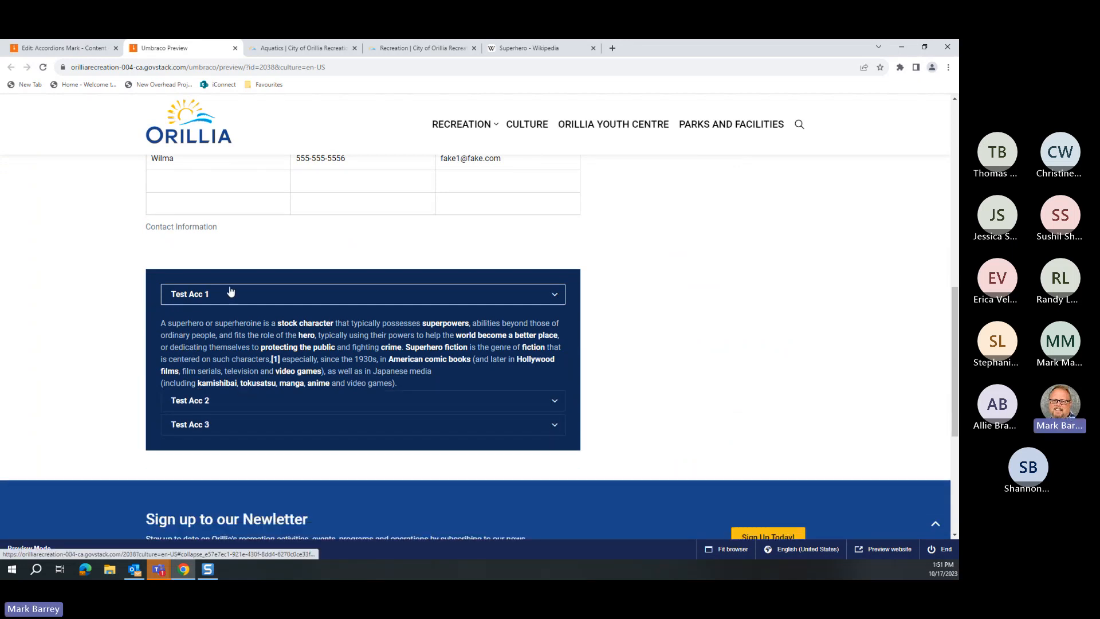
pyautogui.click(86, 48)
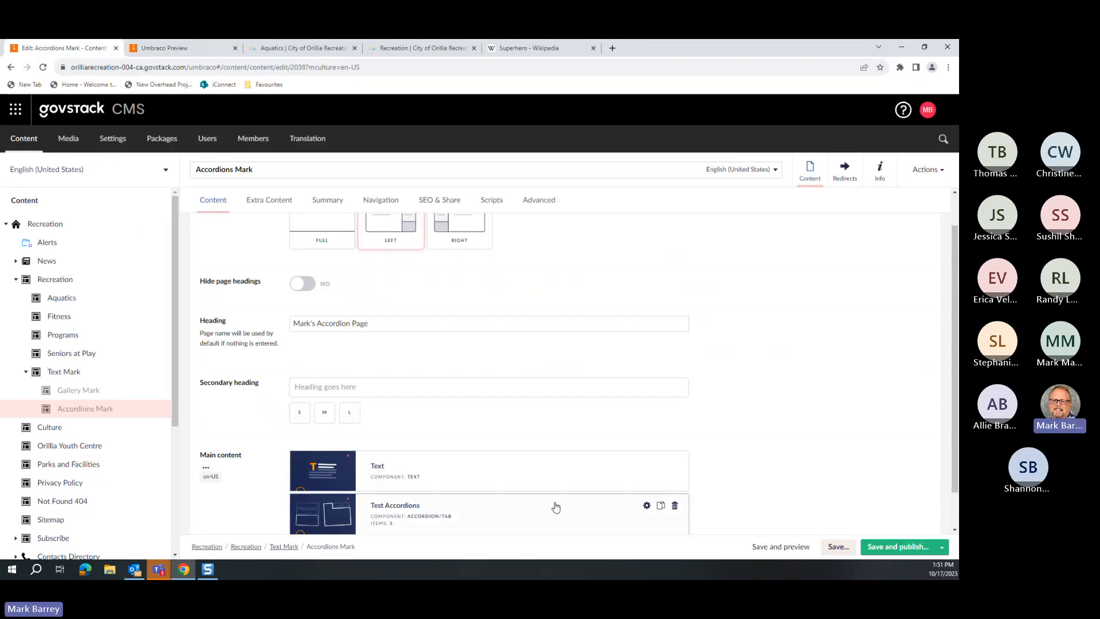
pyautogui.scroll(-1, 553, 509)
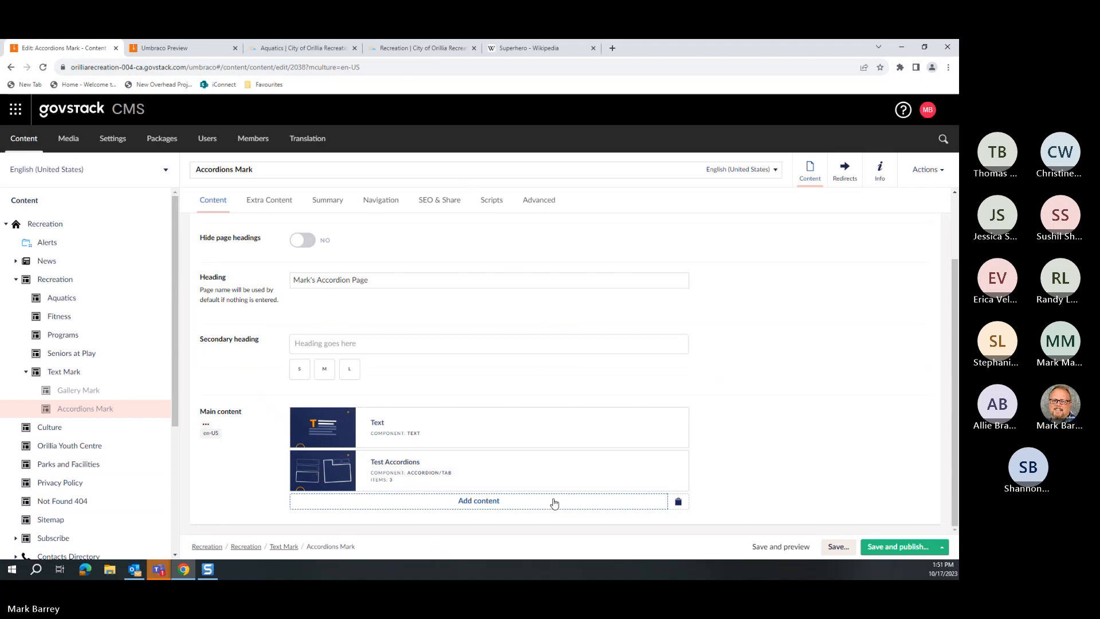
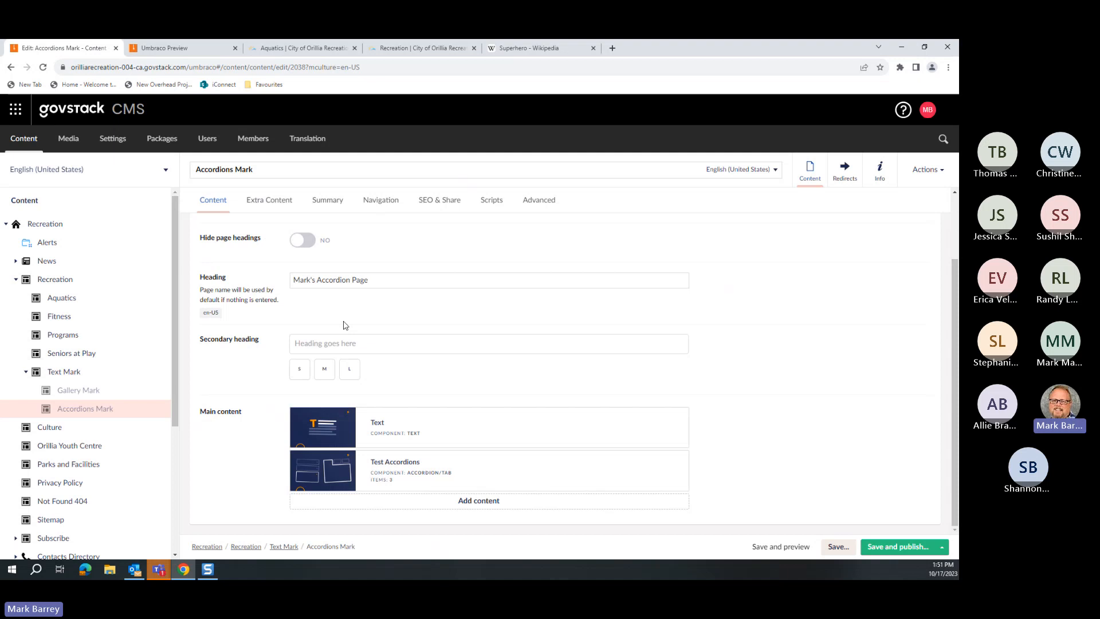
# Step: Create a subpage under the Text page from the Interior Page - Banner template and name it "Pods" plus the author's first name
pyautogui.click(83, 374)
pyautogui.rightClick(86, 373)
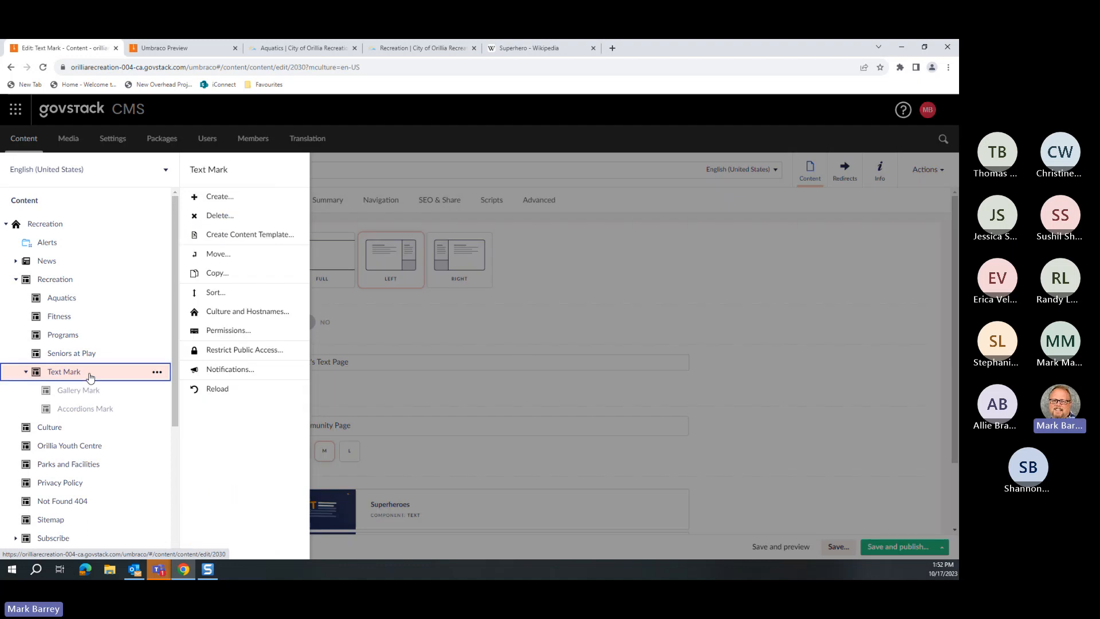
pyautogui.click(217, 202)
pyautogui.click(258, 222)
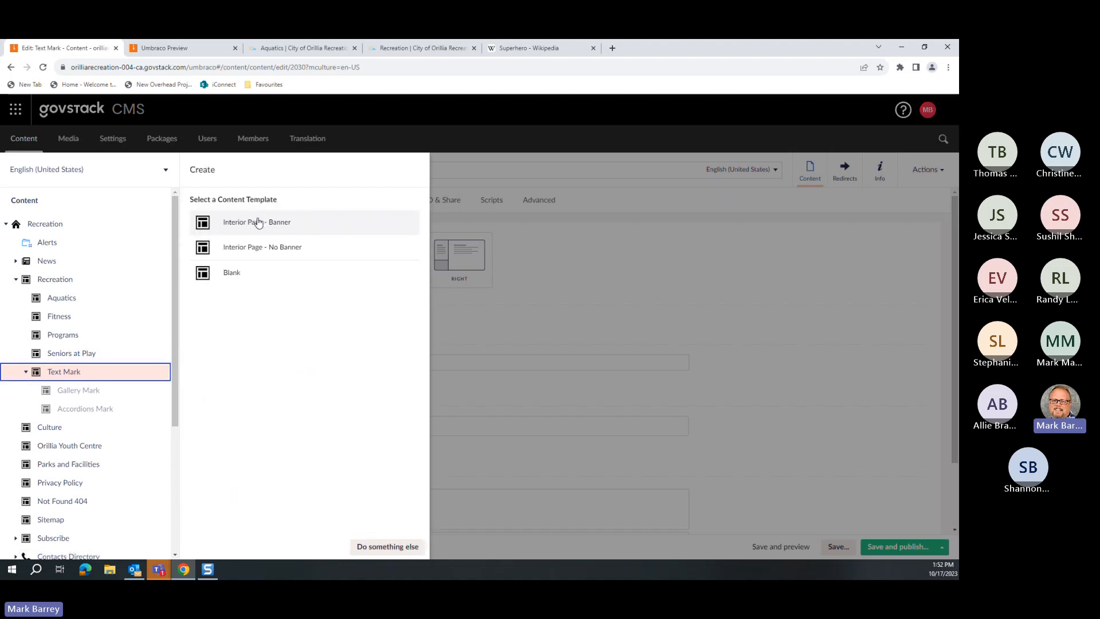
pyautogui.click(258, 221)
pyautogui.moveTo(277, 171); pyautogui.dragTo(193, 178)
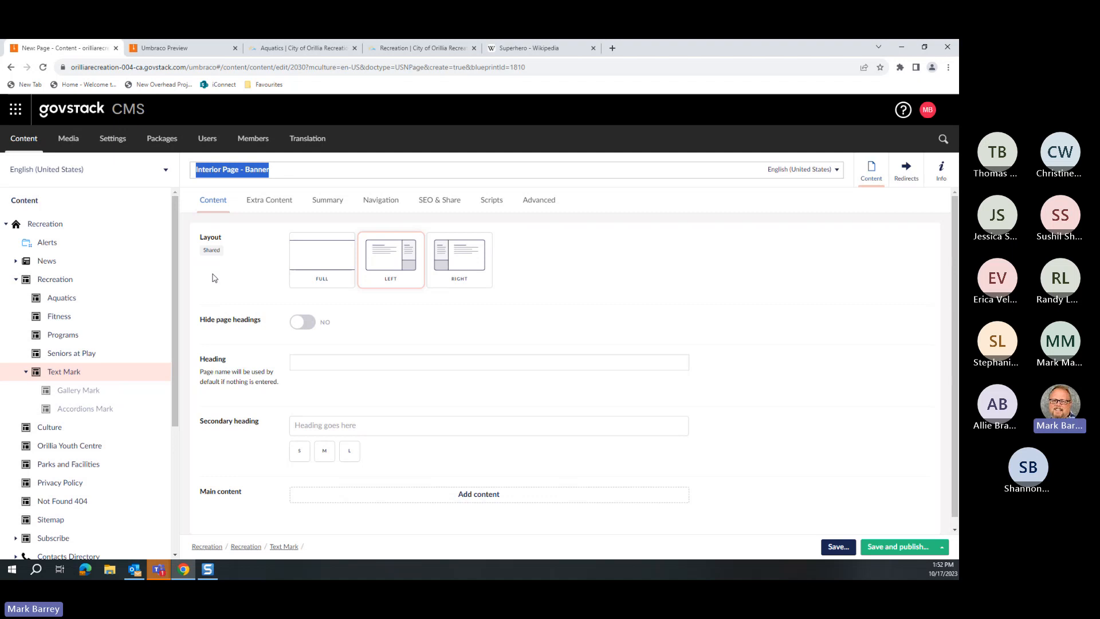
pyautogui.write('Po')
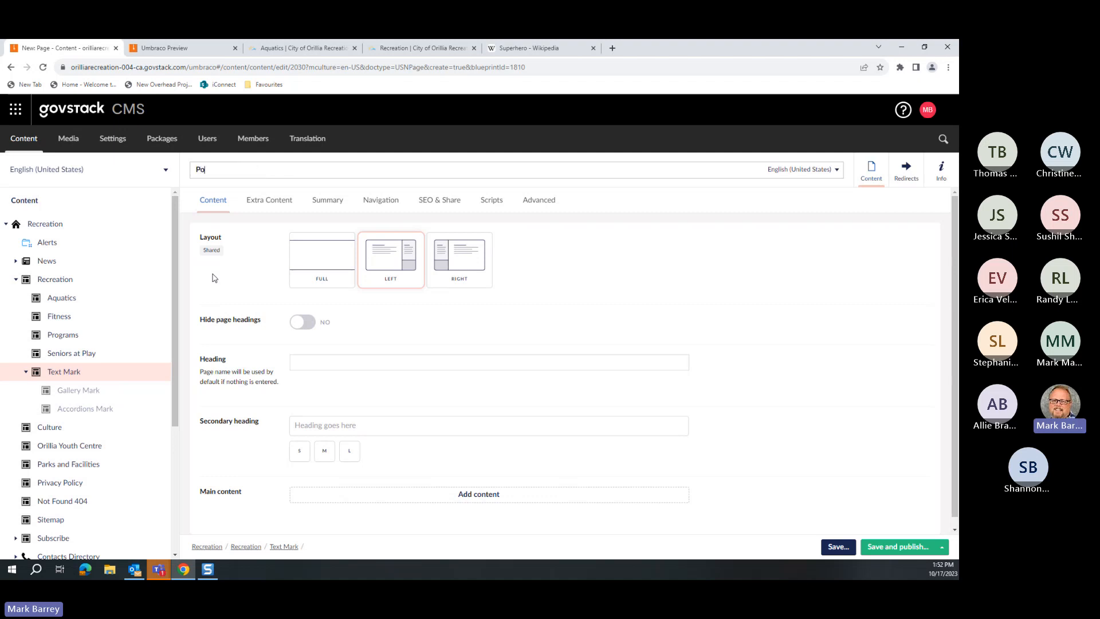
pyautogui.write('ds Mark')
# Step: Set the page heading to the author's possessive first name followed by "Pod Page" and copy it into the summary heading
pyautogui.write('Mark')
pyautogui.write("'s Po")
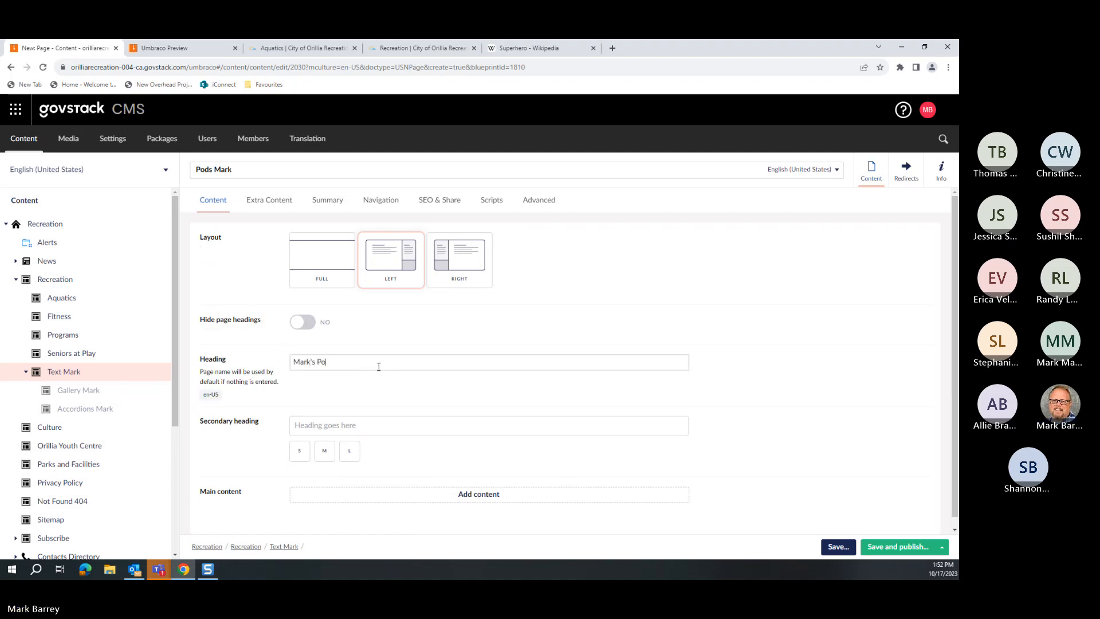
pyautogui.write('d Page')
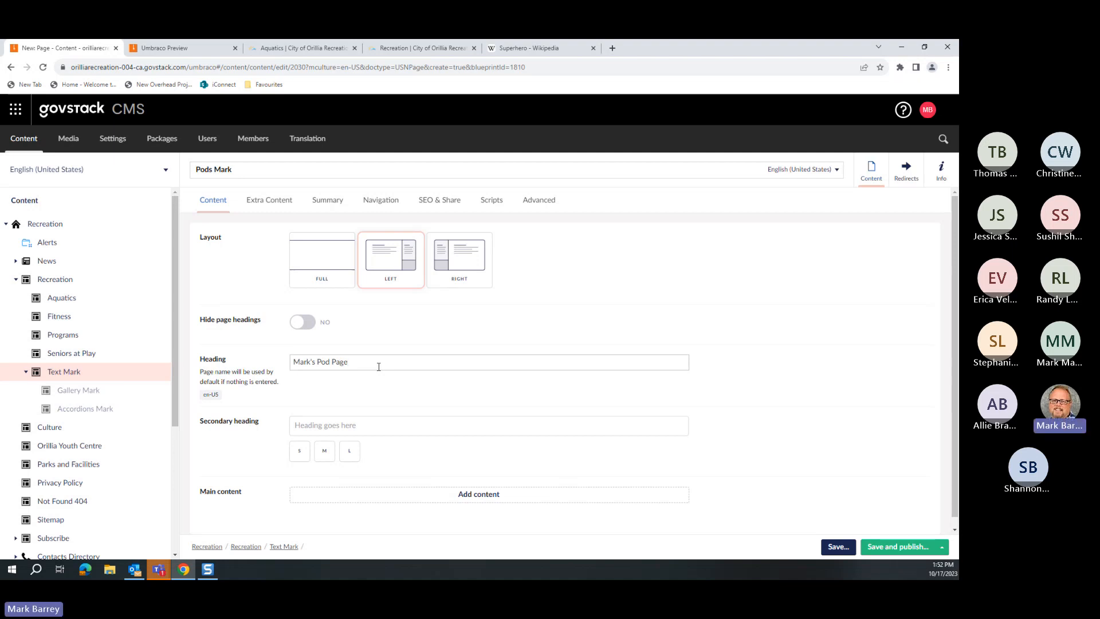
pyautogui.moveTo(375, 364); pyautogui.dragTo(285, 359)
pyautogui.hotkey('ctrl', 'c')
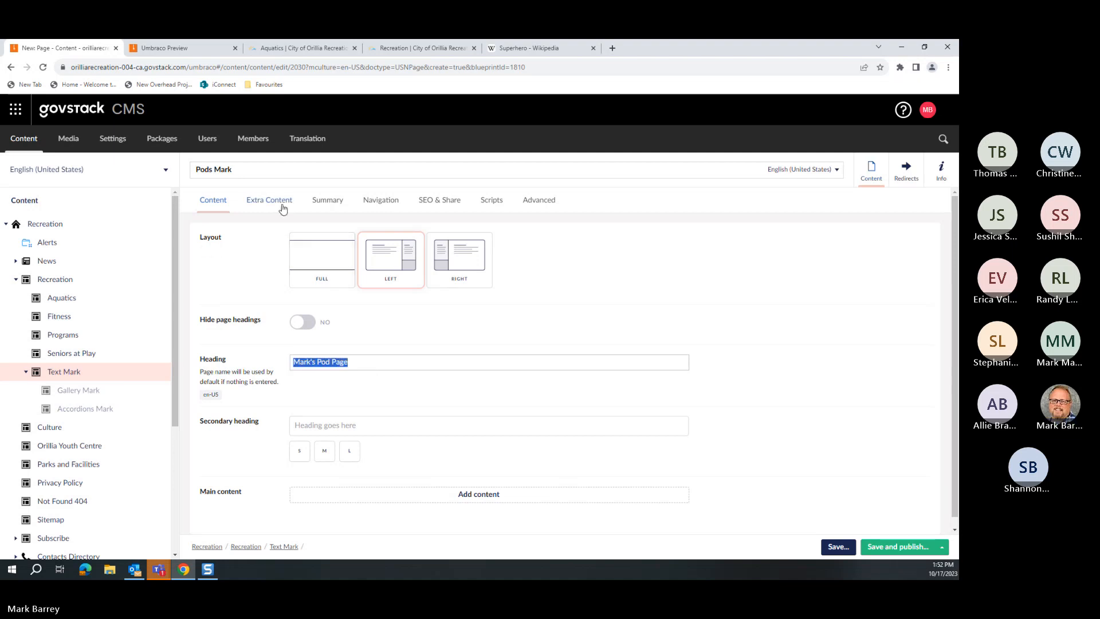
pyautogui.click(319, 207)
pyautogui.click(334, 288)
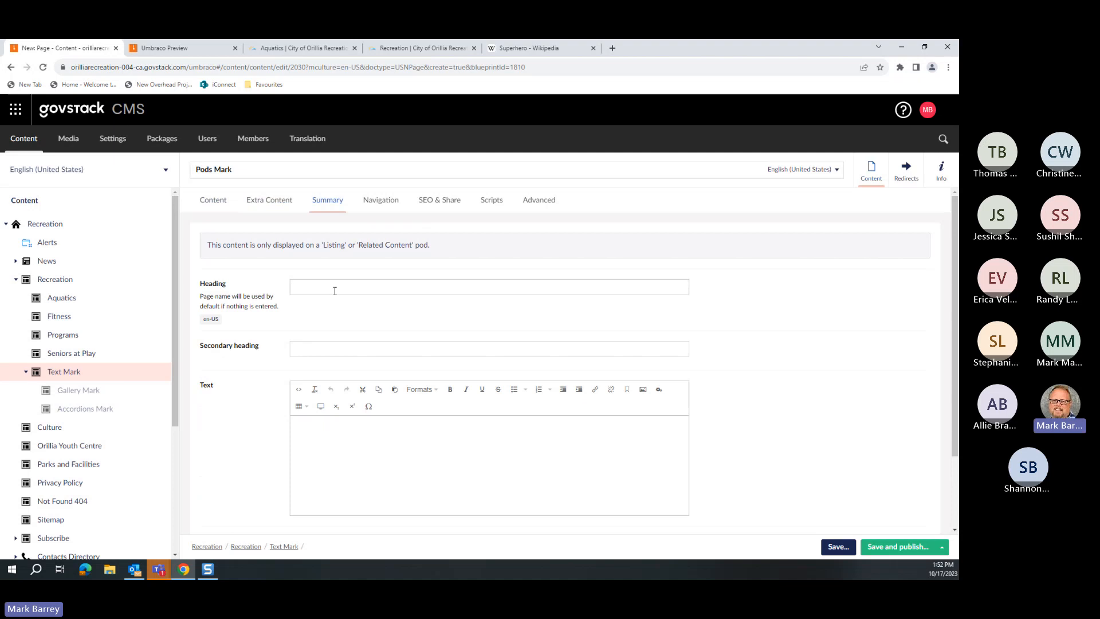
pyautogui.hotkey('ctrl', 'v')
# Step: Enter the summary text "Yet more text for the Summary section on the Pods page."
pyautogui.click(349, 445)
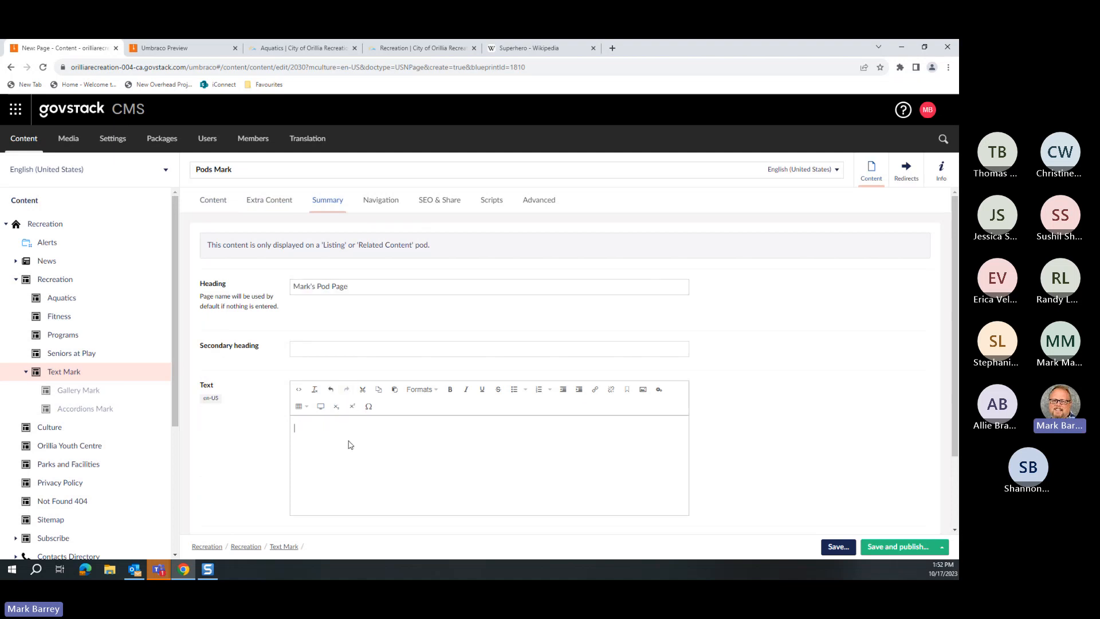
pyautogui.write('Yet more the')
pyautogui.press('BackSpace')
pyautogui.press('BackSpace')
pyautogui.write('e')
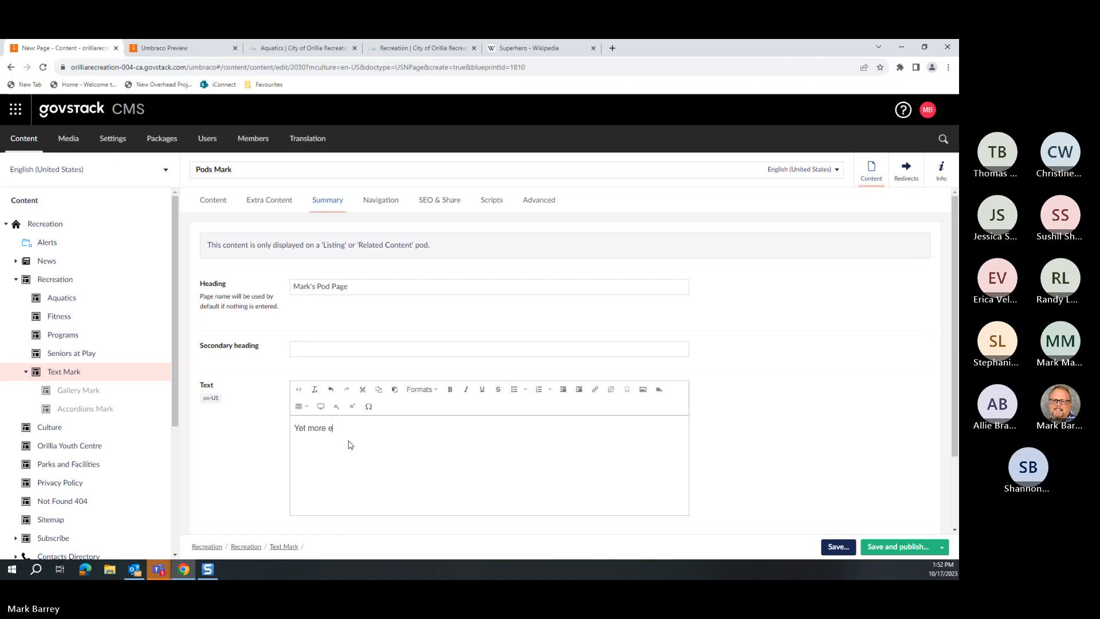
pyautogui.press('BackSpace')
pyautogui.write('text')
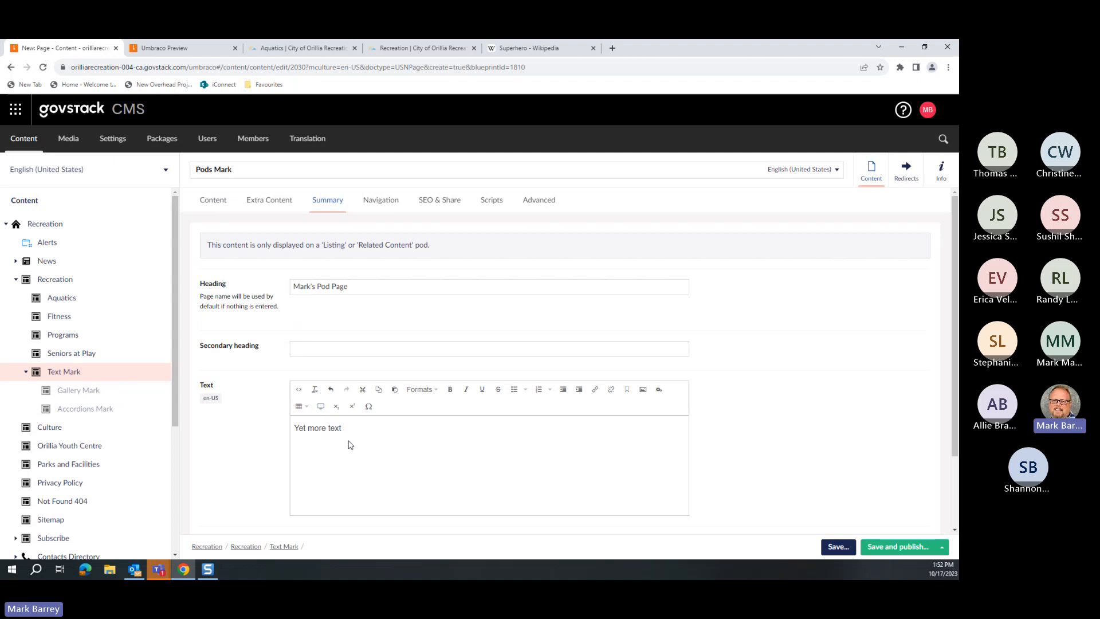
pyautogui.write(' for th')
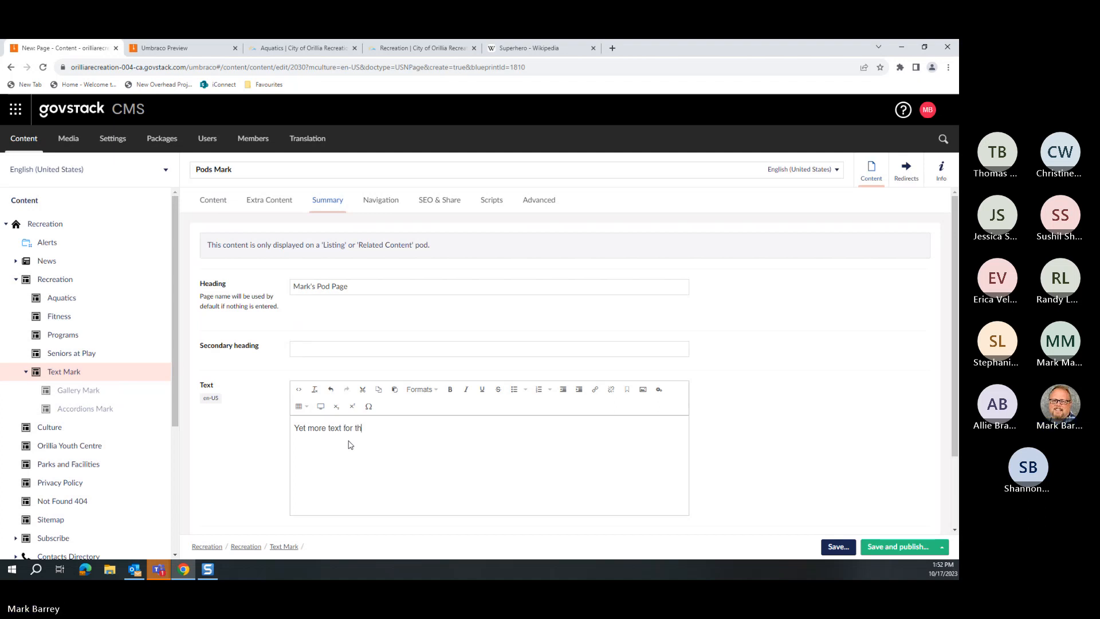
pyautogui.write('e Summ')
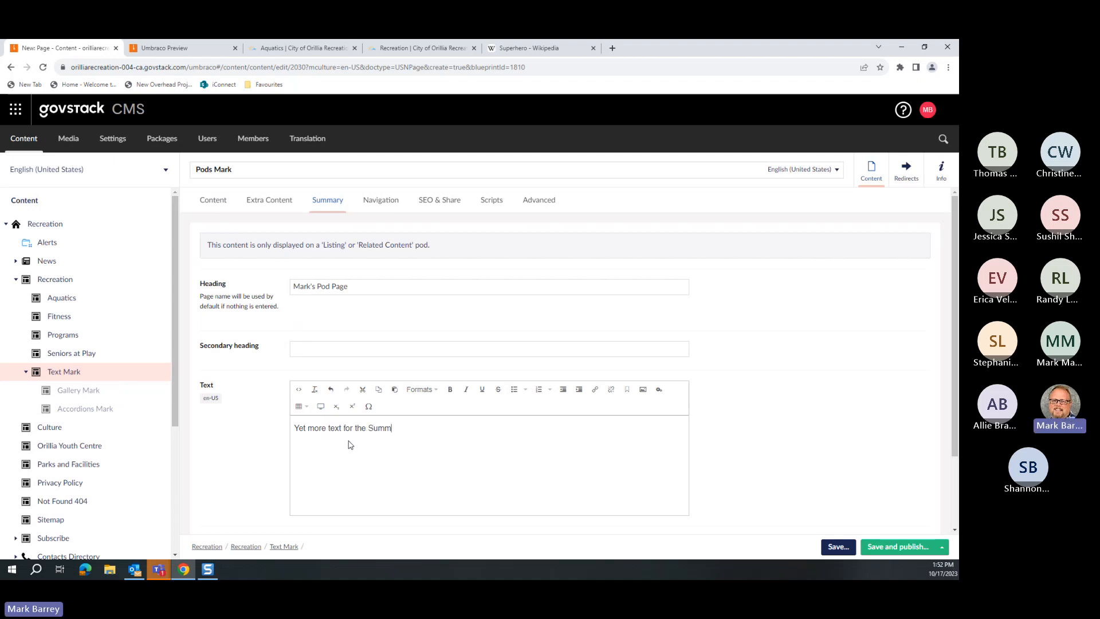
pyautogui.write('ary section on the Pods page.')
# Step: Upload Milo 1.jpg and Milo 2.jpg from the Milo folder to the media library and use Milo 1 as the summary image
pyautogui.scroll(-2, 349, 444)
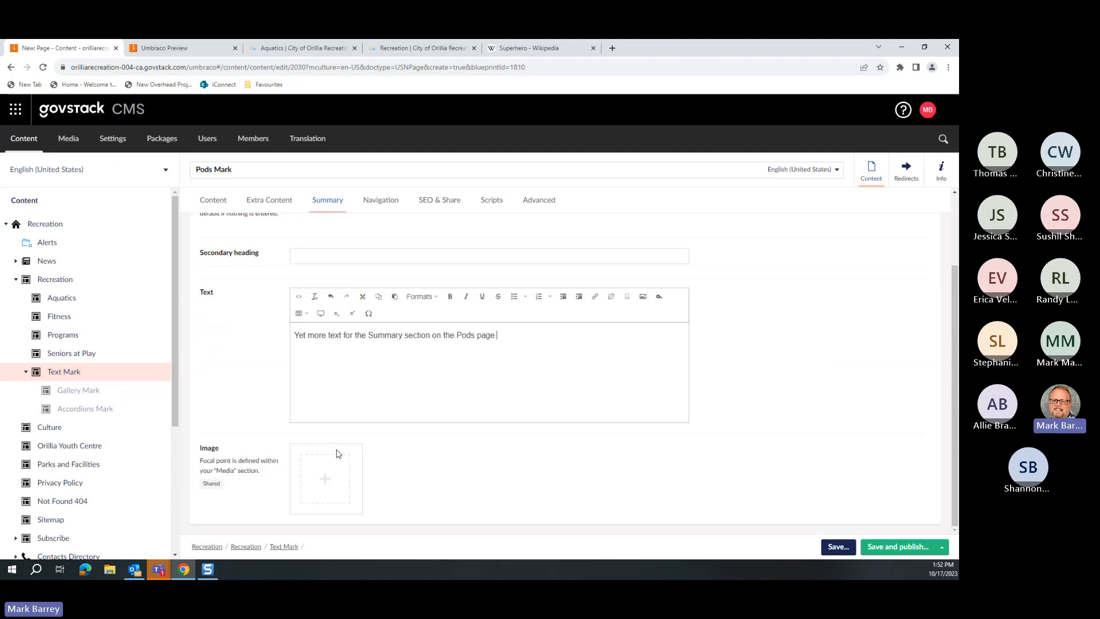
pyautogui.click(309, 484)
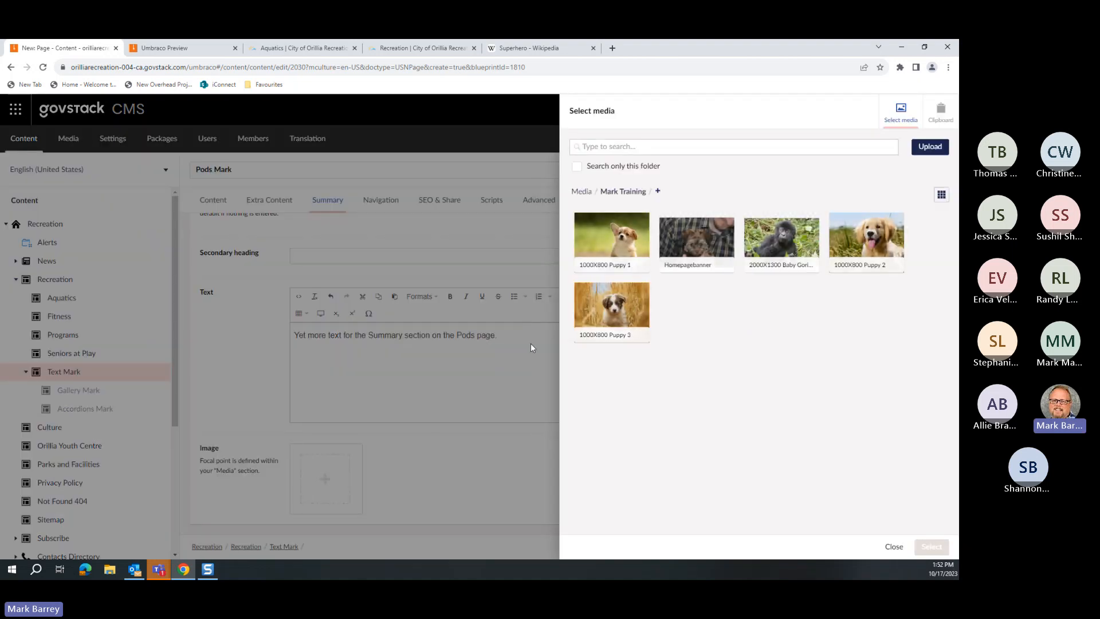
pyautogui.click(936, 149)
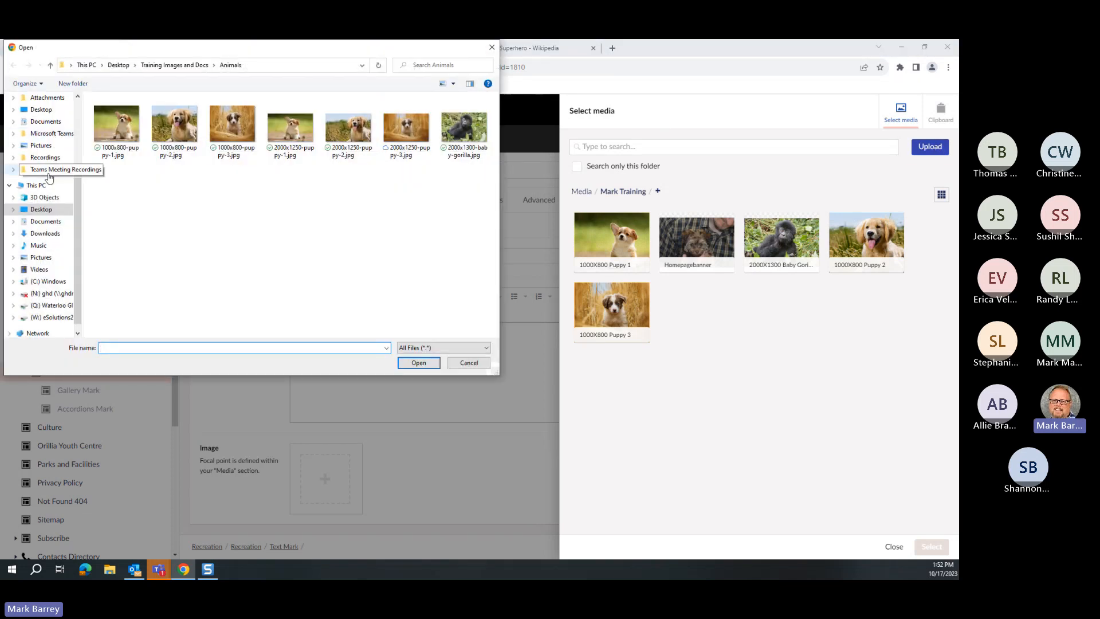
pyautogui.scroll(2, 36, 126)
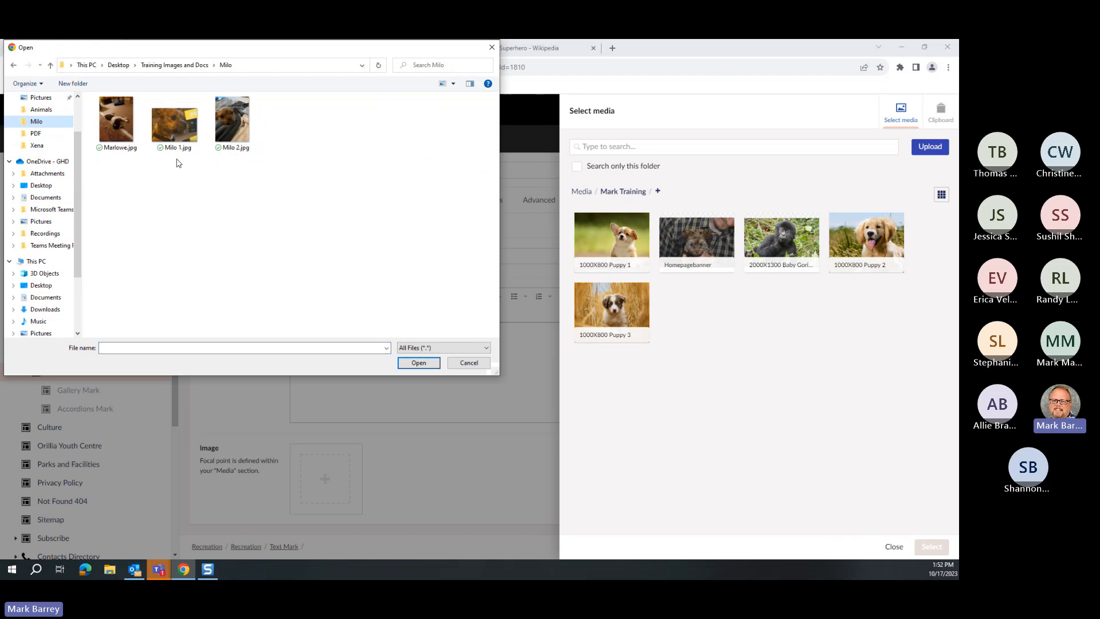
pyautogui.click(175, 123)
pyautogui.keyDown('ctrl'); pyautogui.click(232, 123); pyautogui.keyUp('ctrl')
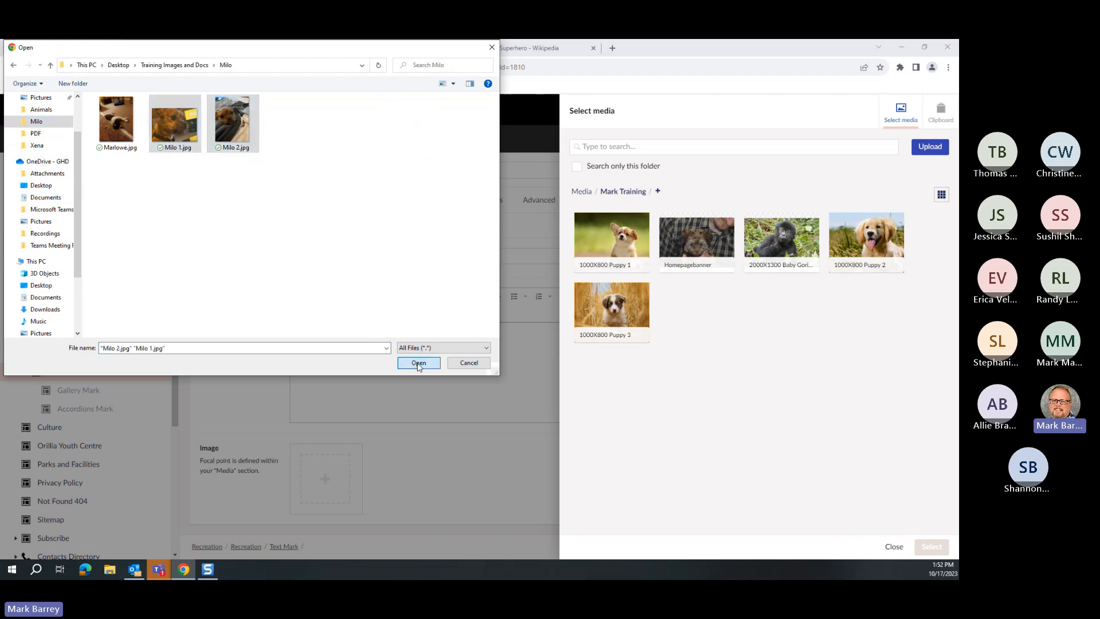
pyautogui.click(419, 362)
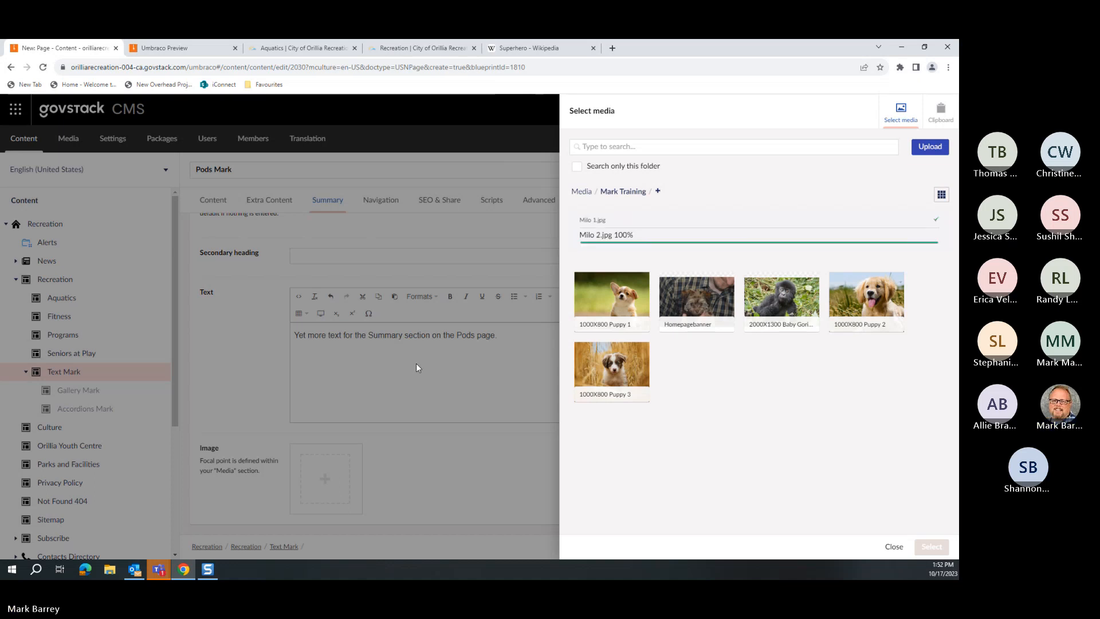
pyautogui.click(734, 364)
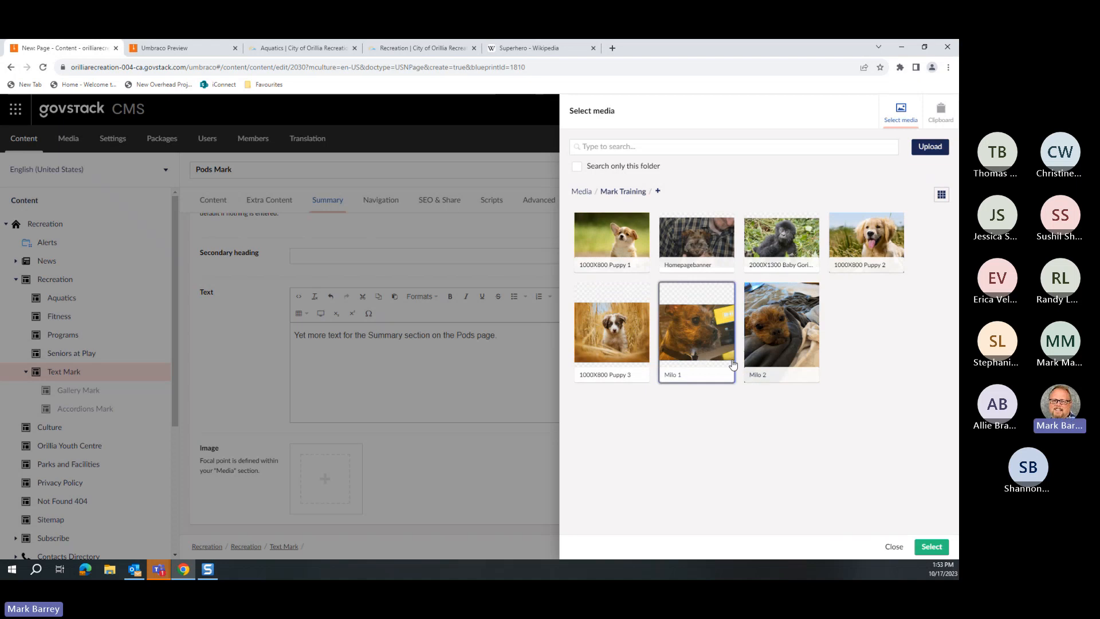
pyautogui.click(932, 547)
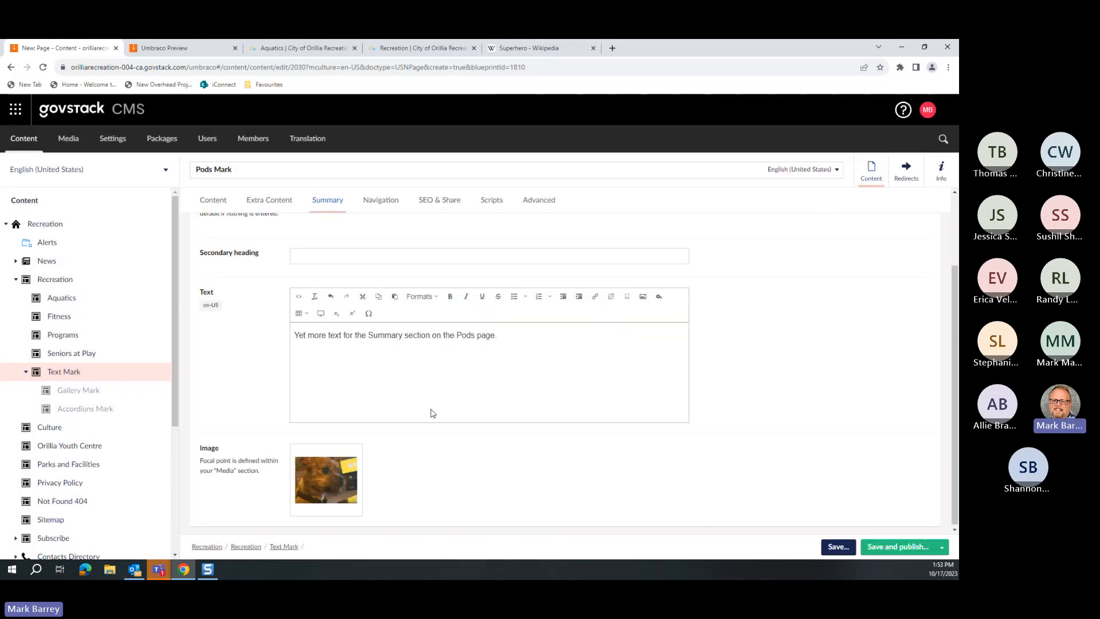
# Step: Save the English (United States) variant of the new Pods page and return to its main content settings
pyautogui.click(208, 202)
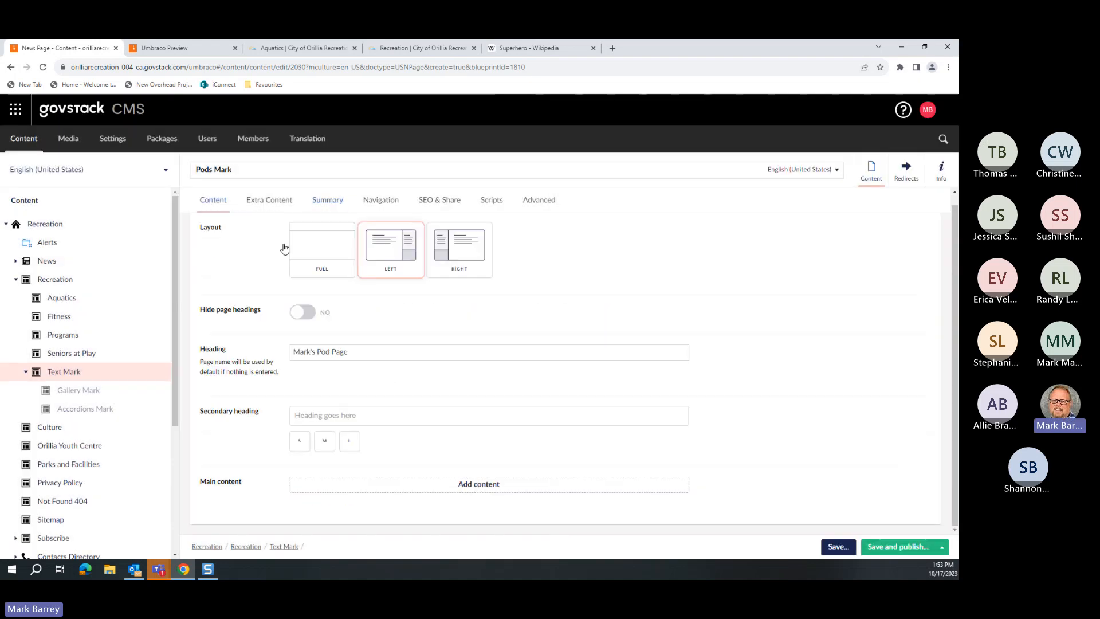
pyautogui.click(833, 547)
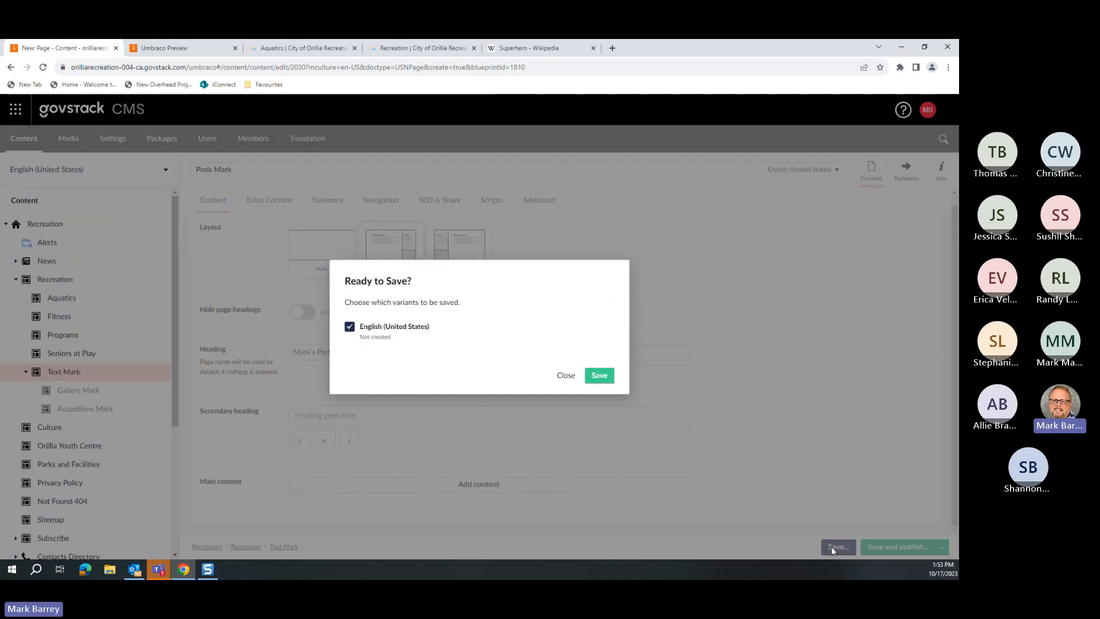
pyautogui.click(607, 379)
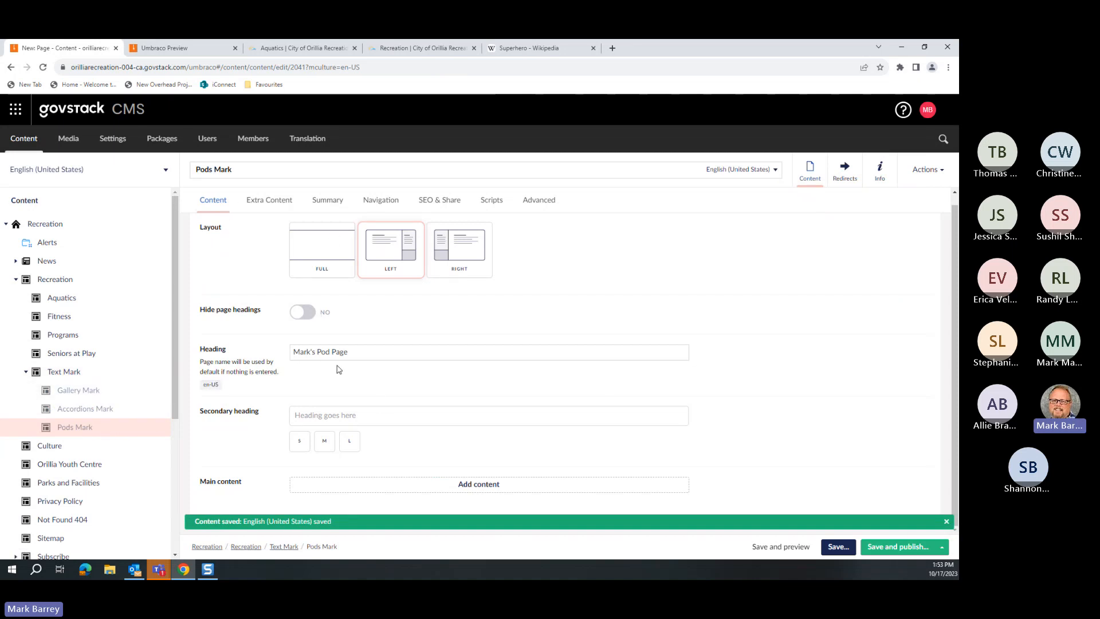
pyautogui.click(335, 208)
pyautogui.click(218, 205)
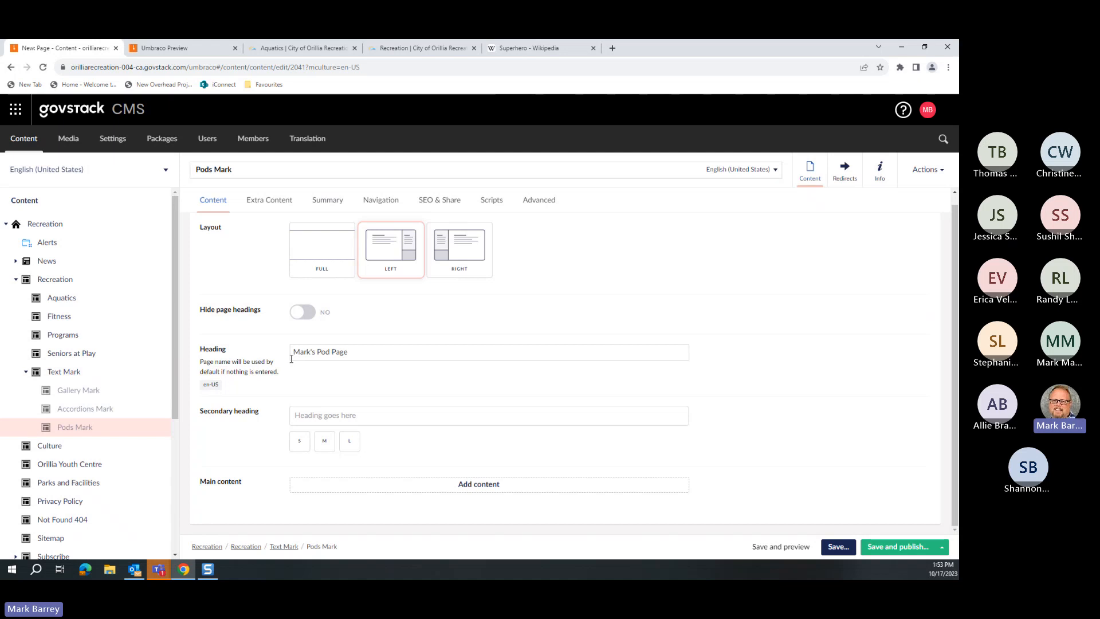
# Step: Add a Pods component to the page's main content
pyautogui.click(441, 485)
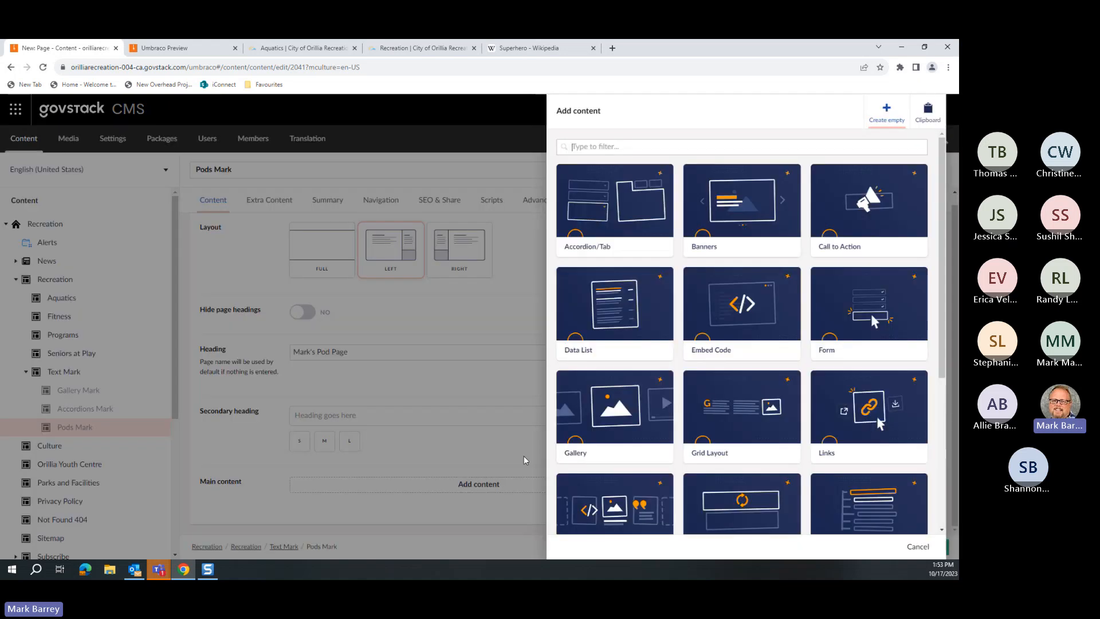
pyautogui.scroll(-3, 664, 427)
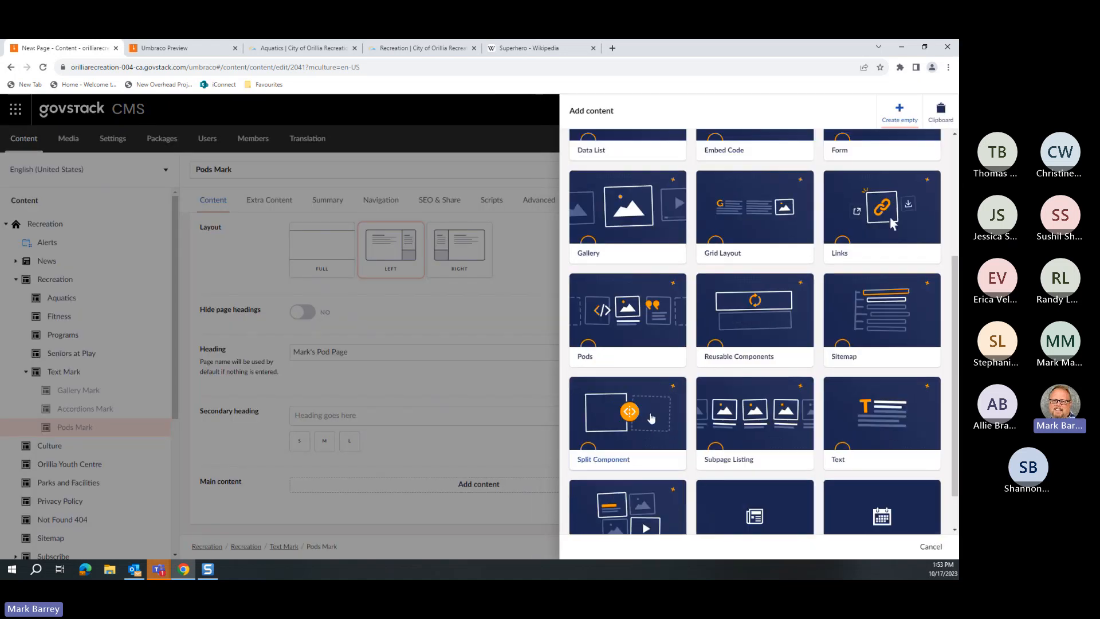
pyautogui.click(625, 309)
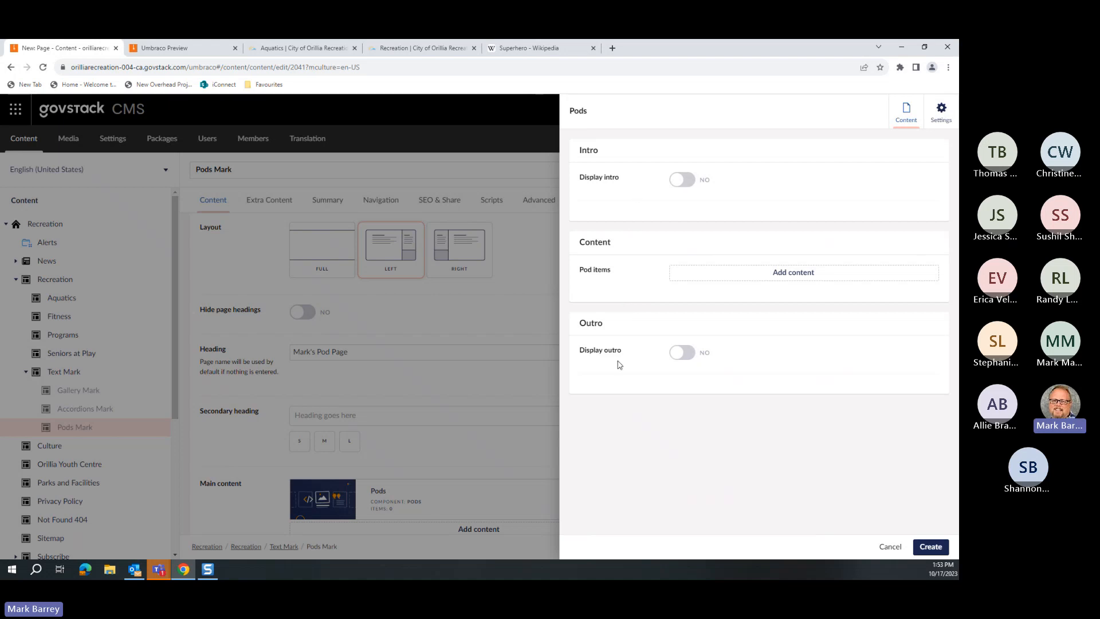
# Step: Display the Pods component's intro with left-aligned text and an H2 heading reading "Pods of Awesomeness!"
pyautogui.click(680, 181)
pyautogui.click(693, 226)
pyautogui.click(700, 282)
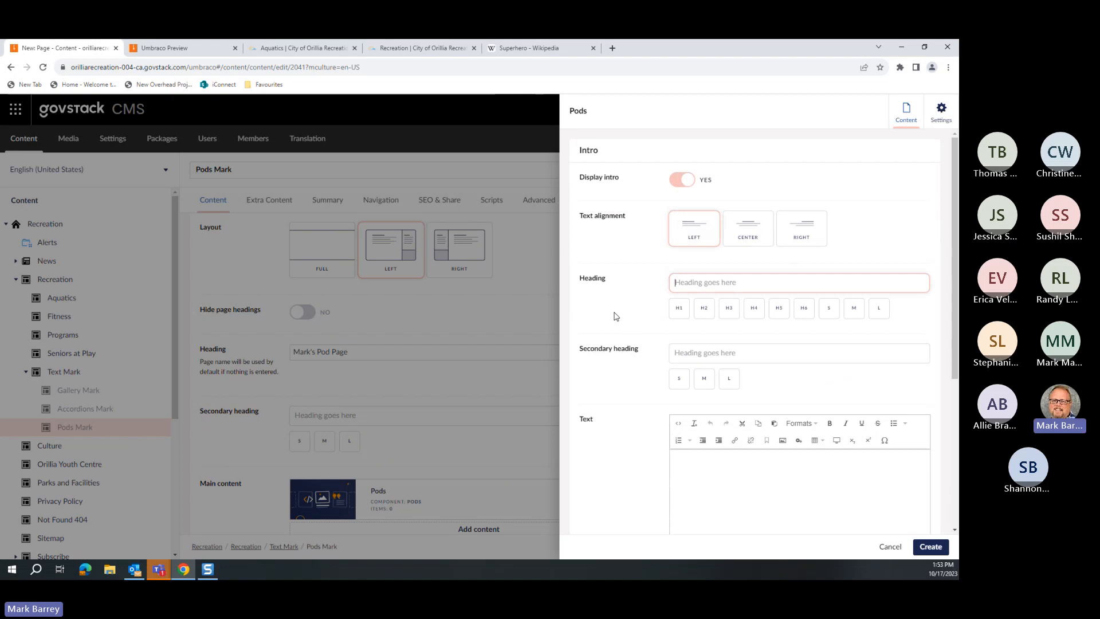
pyautogui.write('Pod')
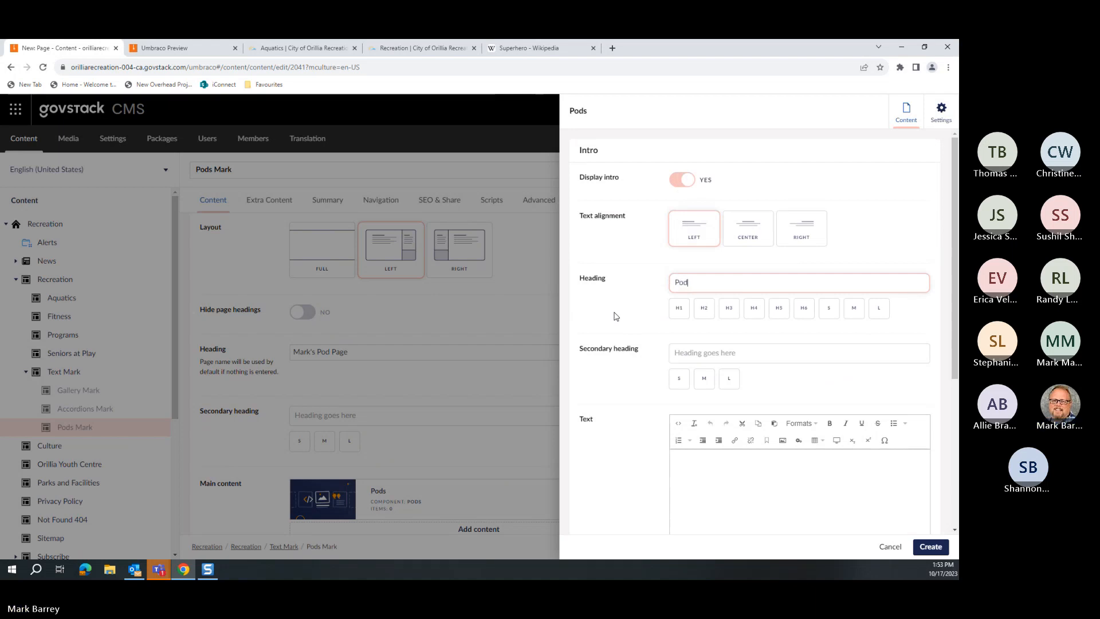
pyautogui.write('s of Aw')
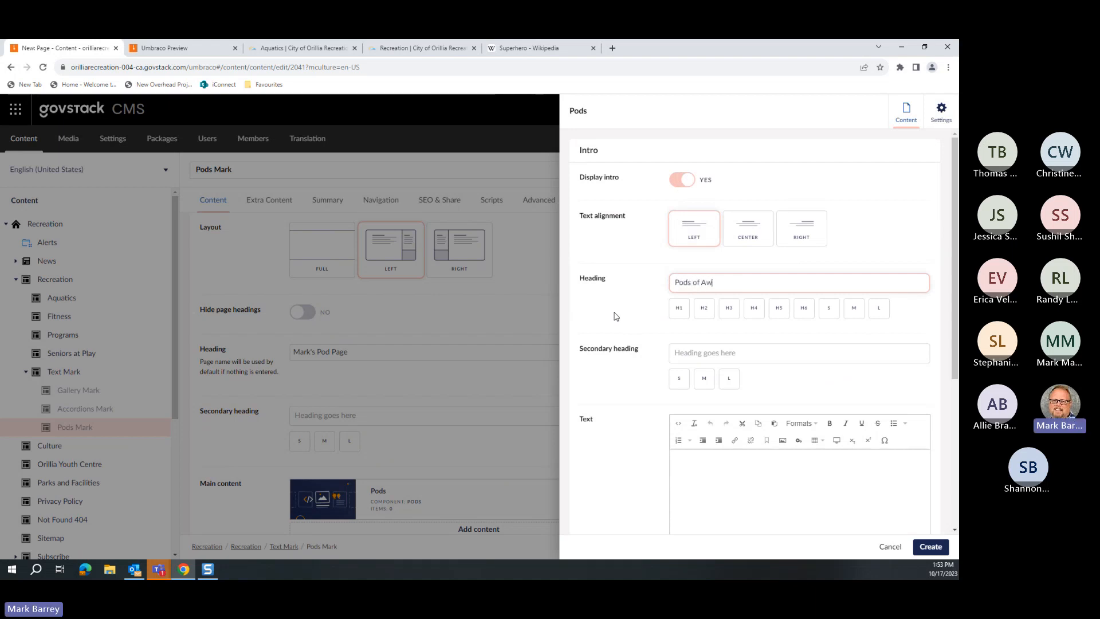
pyautogui.write('esomeness!')
pyautogui.click(701, 310)
# Step: Give the intro a medium-size secondary heading reading "These are all the pods that look like the pods we want"
pyautogui.click(709, 352)
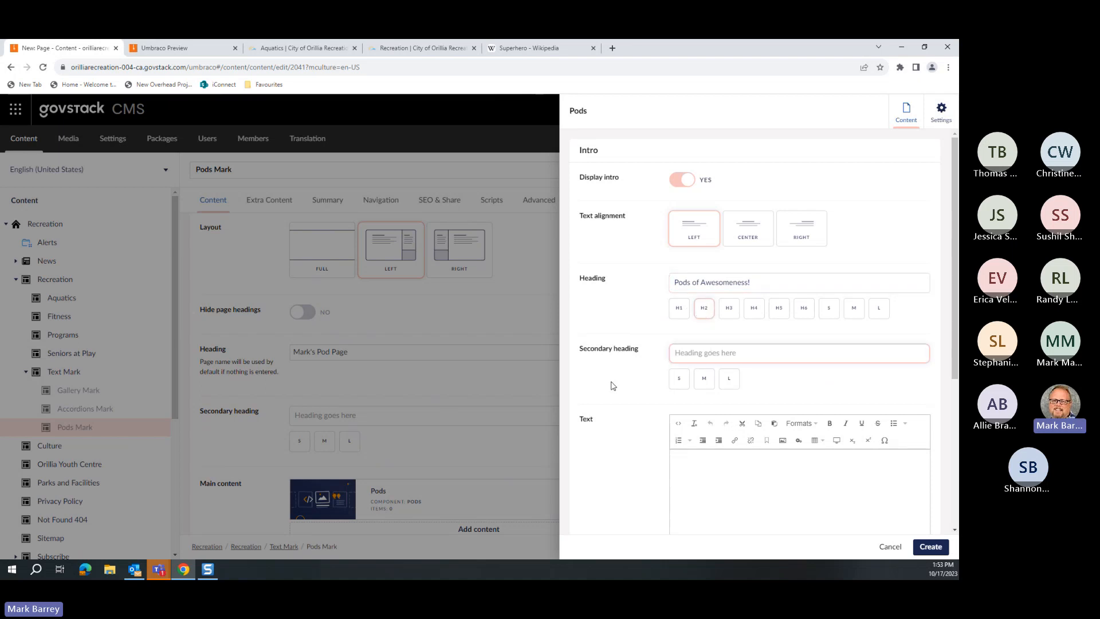
pyautogui.write('These a')
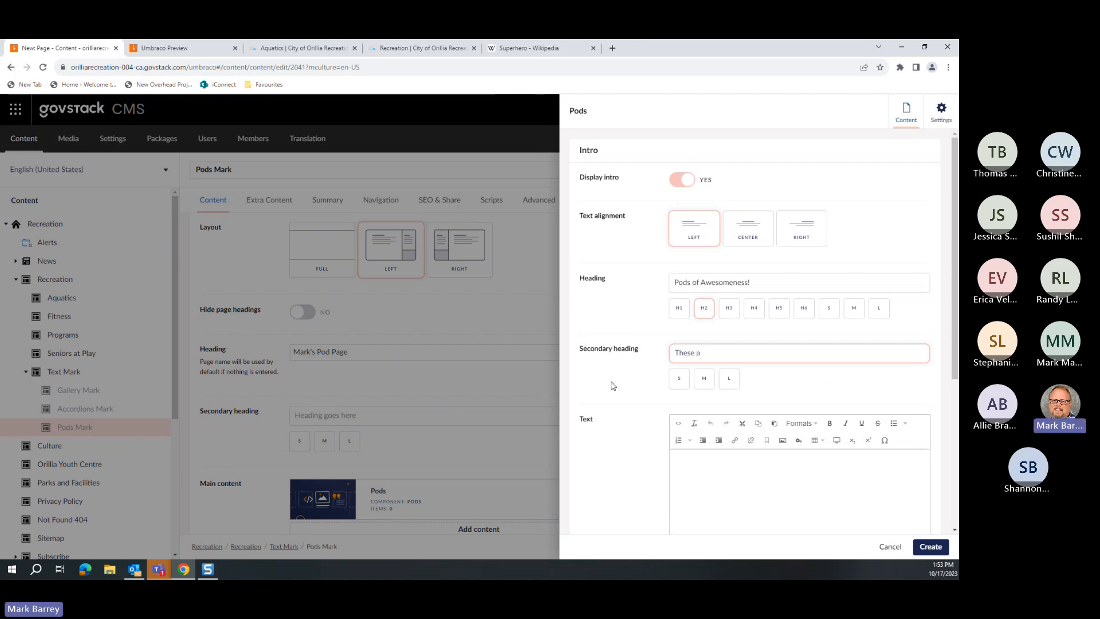
pyautogui.write('se all the pods that look liek th')
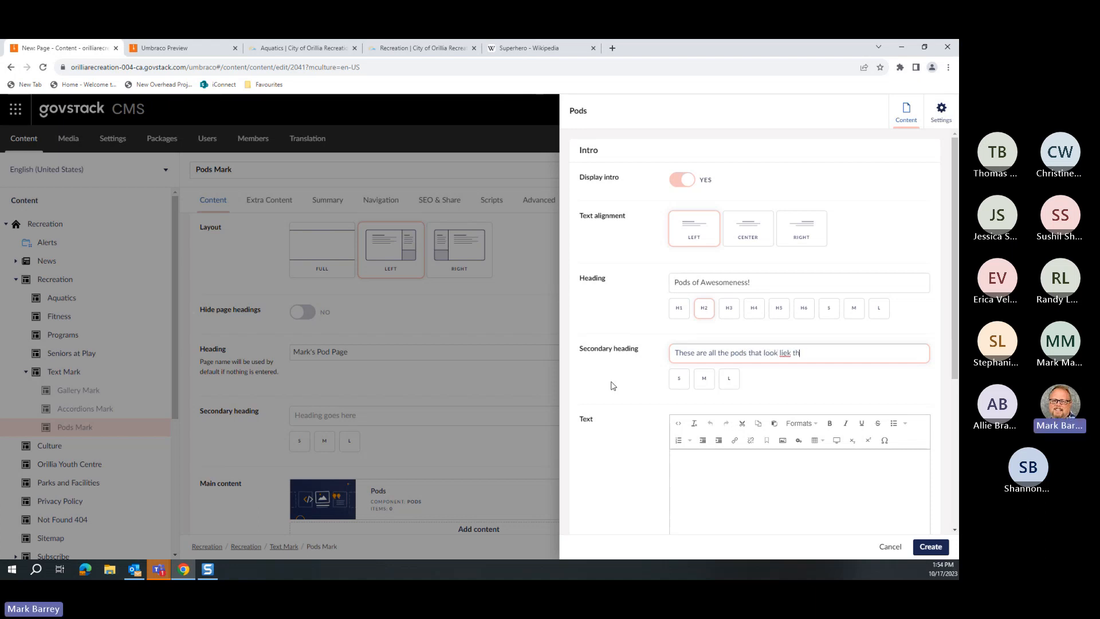
pyautogui.press('BackSpace')
pyautogui.press('BackSpace')
pyautogui.press('BackSpace')
pyautogui.press('BackSpace')
pyautogui.press('BackSpace')
pyautogui.press('BackSpace')
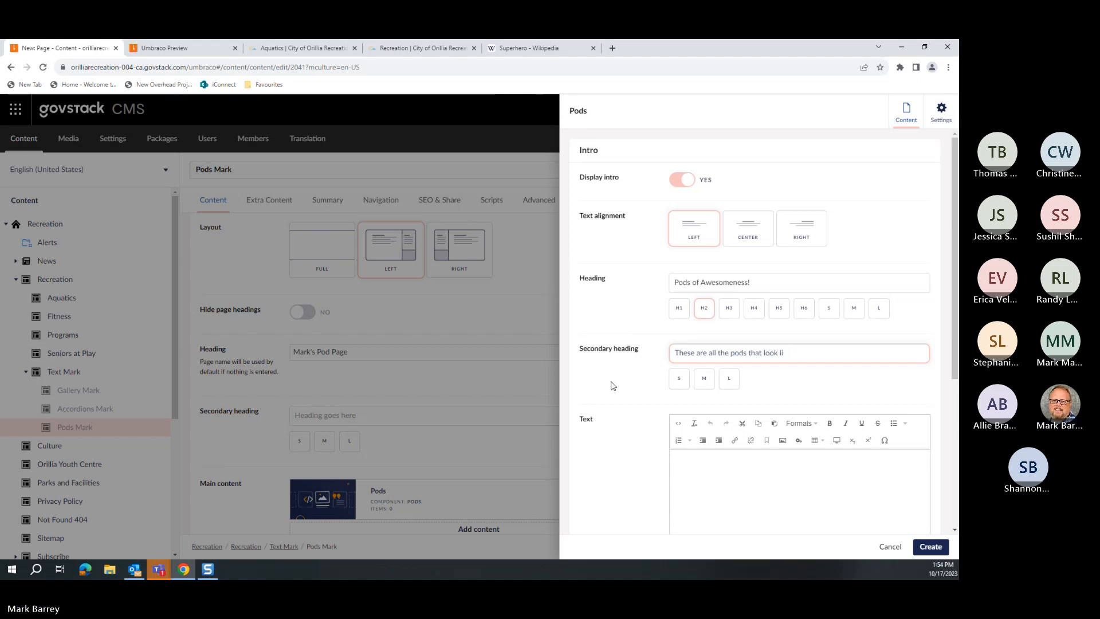
pyautogui.write('ke the pods we want')
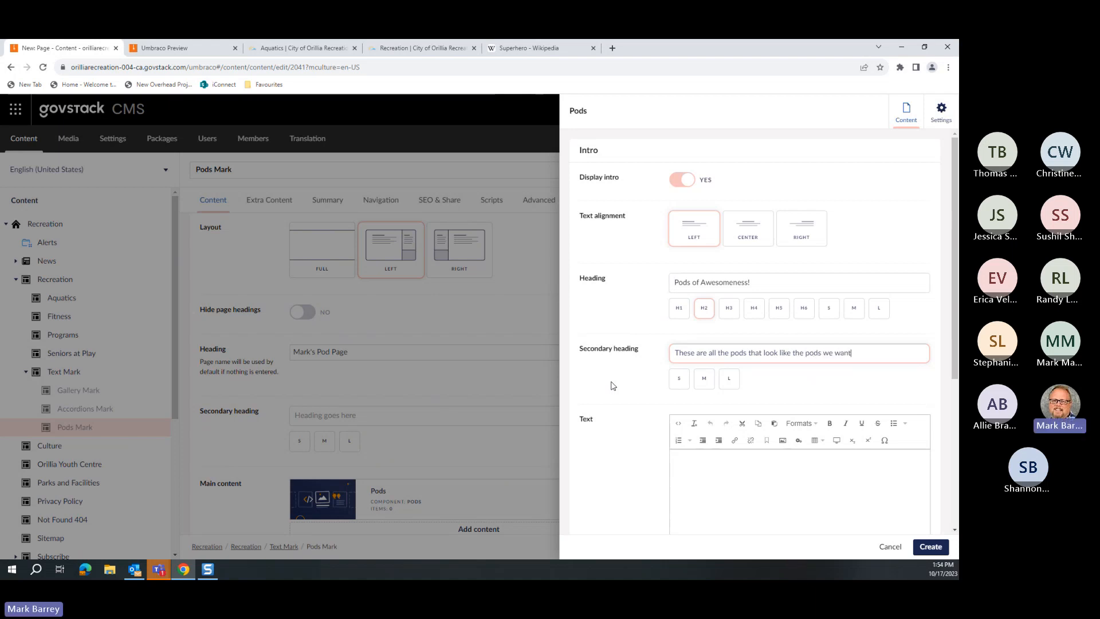
pyautogui.click(704, 378)
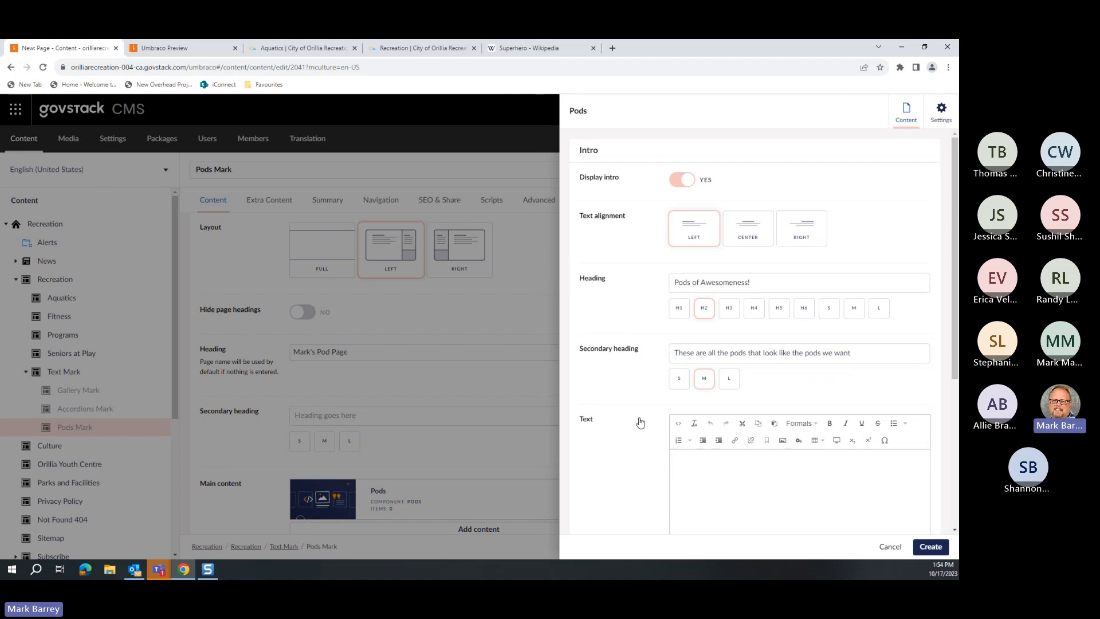
# Step: Create the Pods component, and save and preview the page to check its intro headings
pyautogui.scroll(-1, 721, 443)
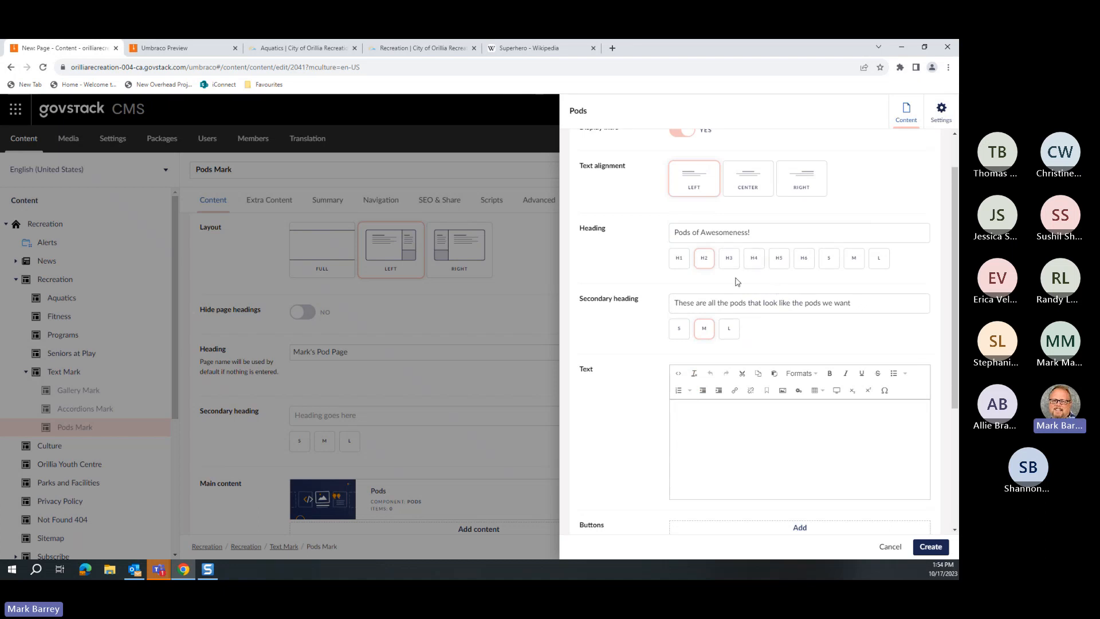
pyautogui.click(930, 546)
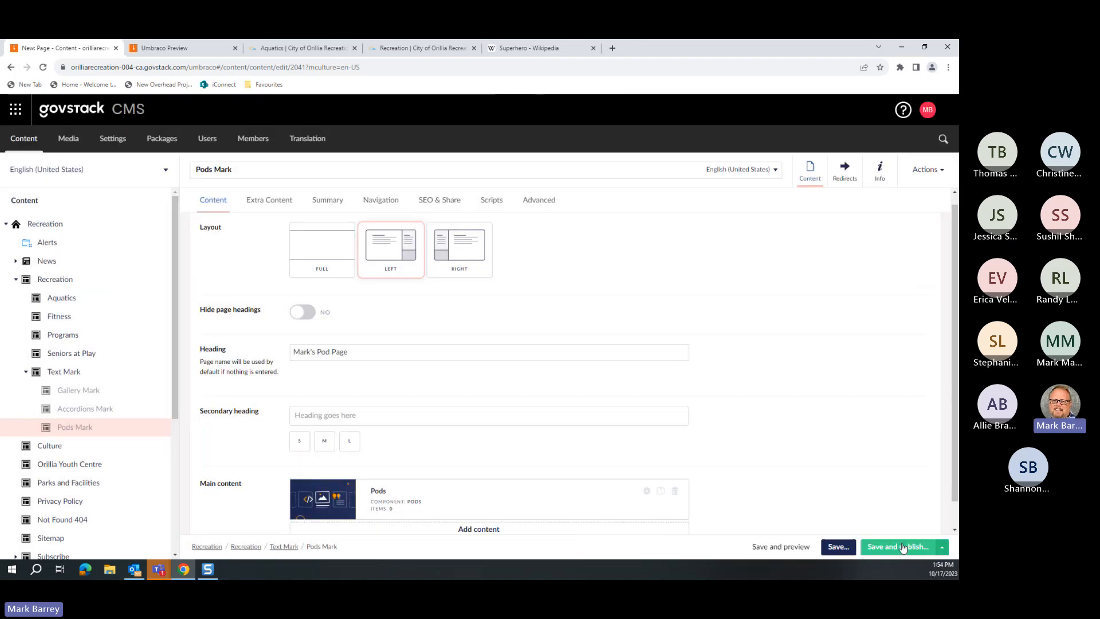
pyautogui.click(803, 549)
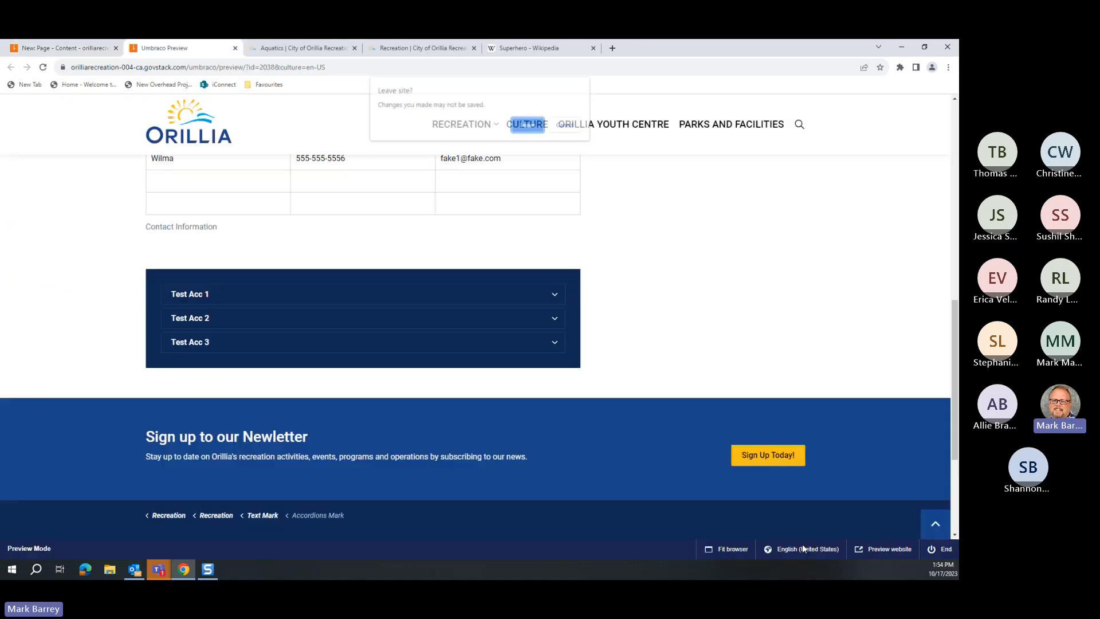
pyautogui.click(525, 122)
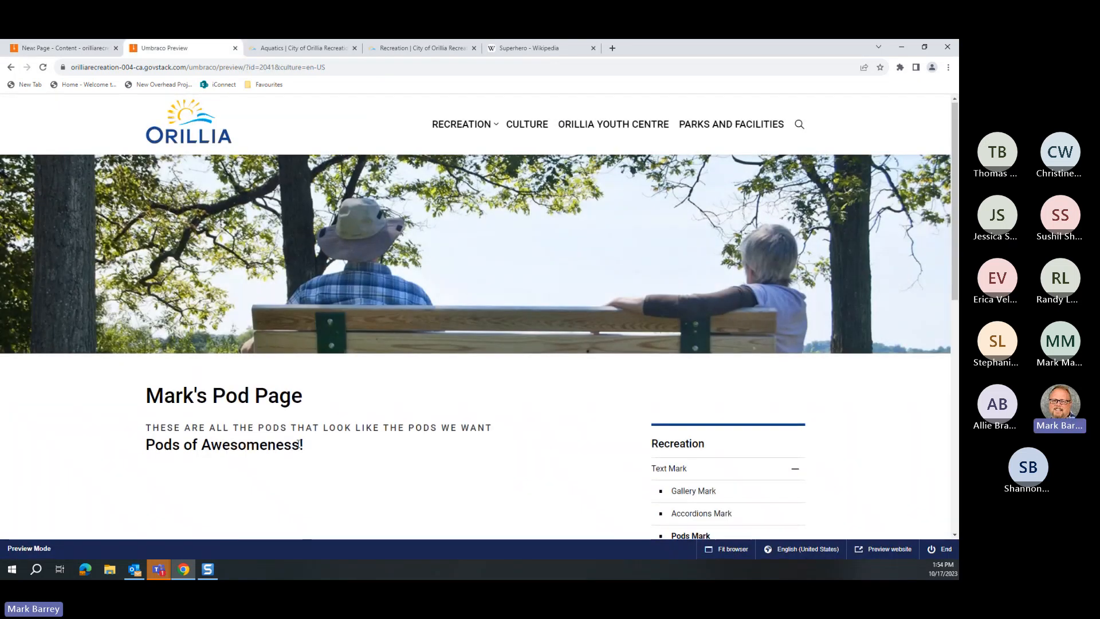
pyautogui.scroll(-1, 268, 390)
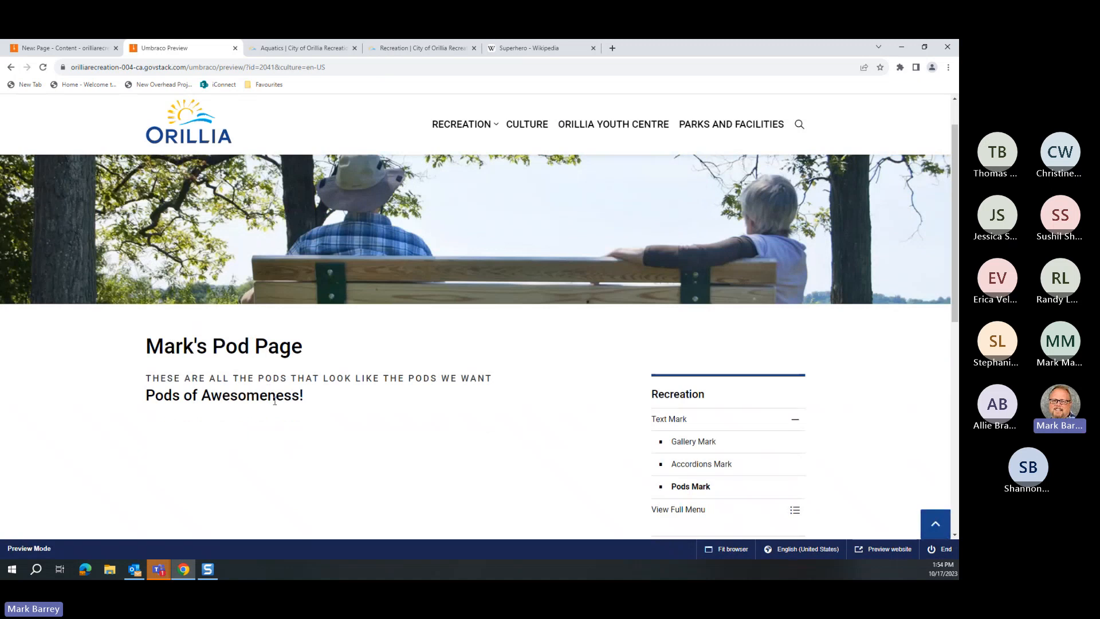
pyautogui.click(88, 46)
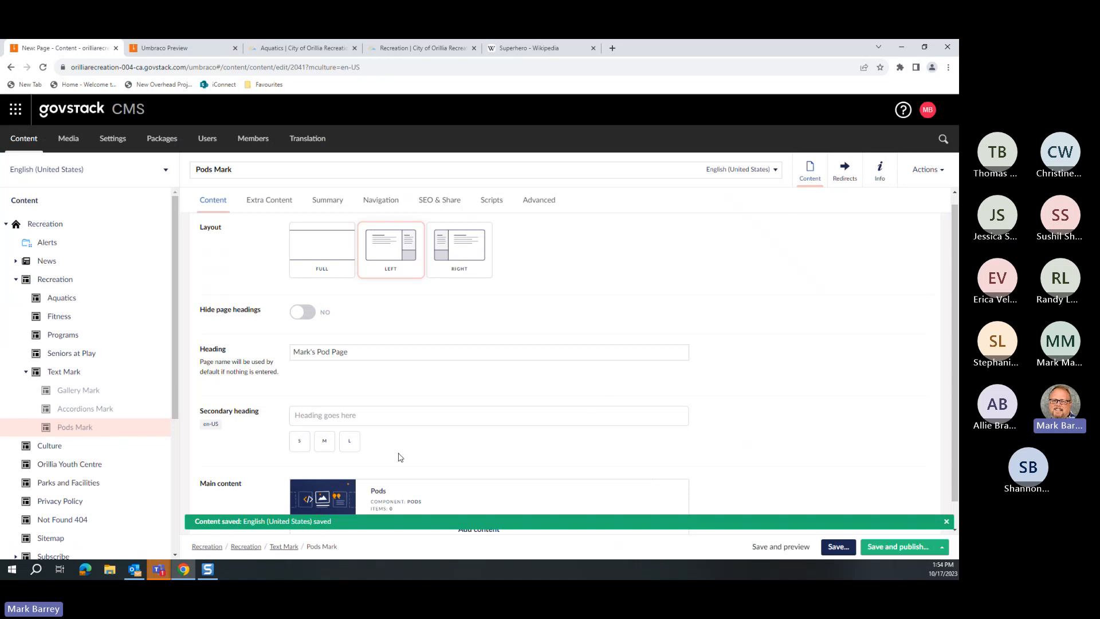
# Step: Reopen the Pods component and bring up the content types available for a new pod item
pyautogui.click(378, 492)
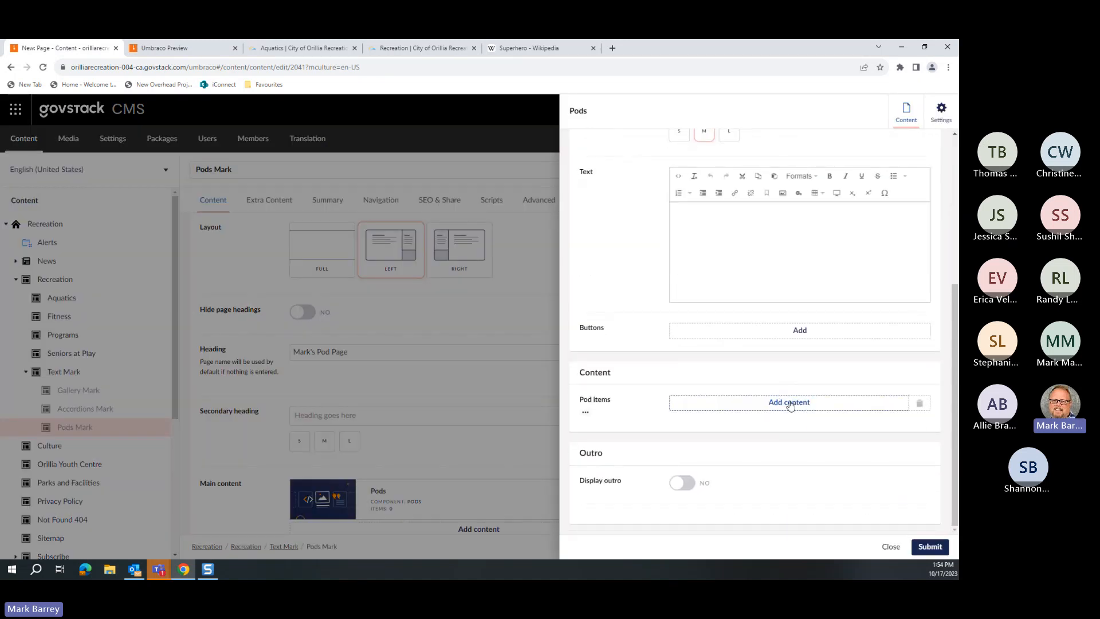
pyautogui.click(790, 403)
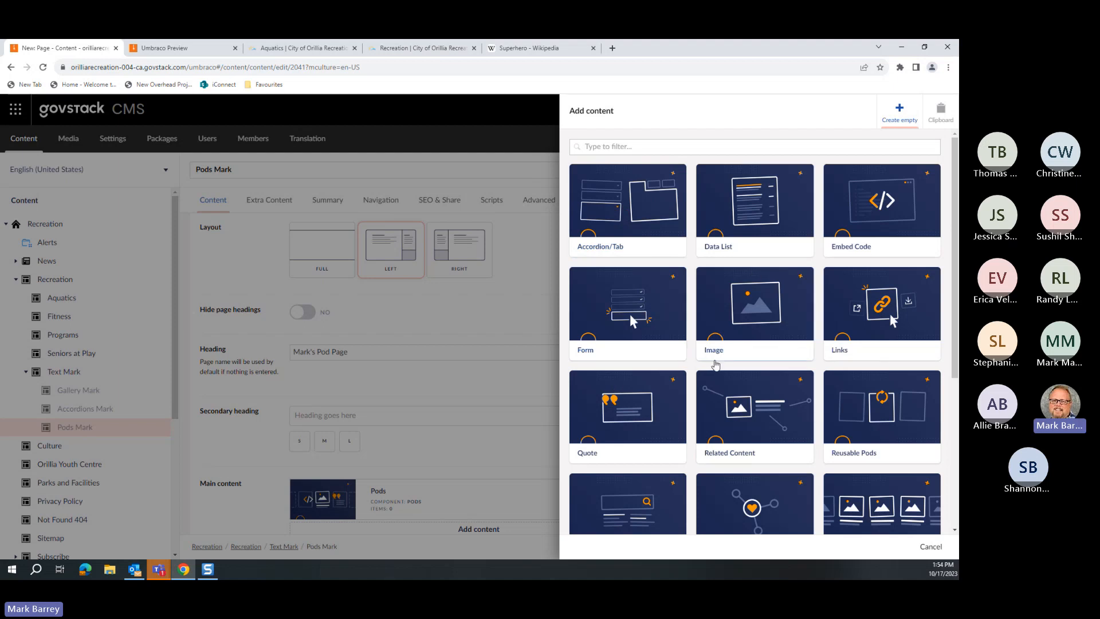
pyautogui.scroll(-5, 715, 365)
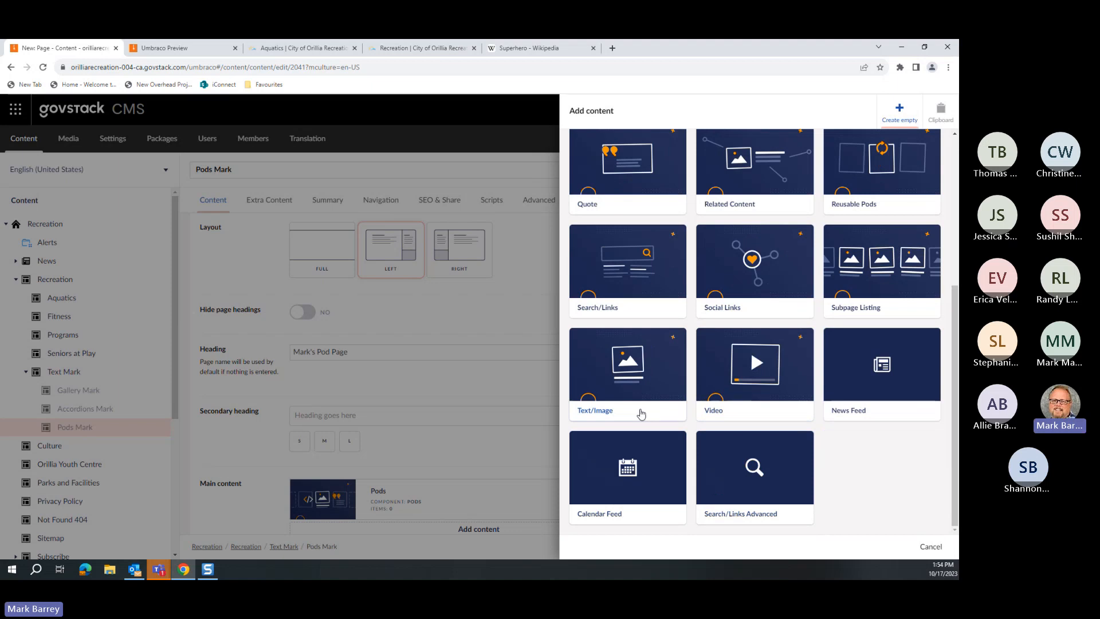
# Step: Examine the image-and-text pods and icon links on the Orillia Recreation home page as examples of pod content
pyautogui.click(407, 52)
pyautogui.click(193, 139)
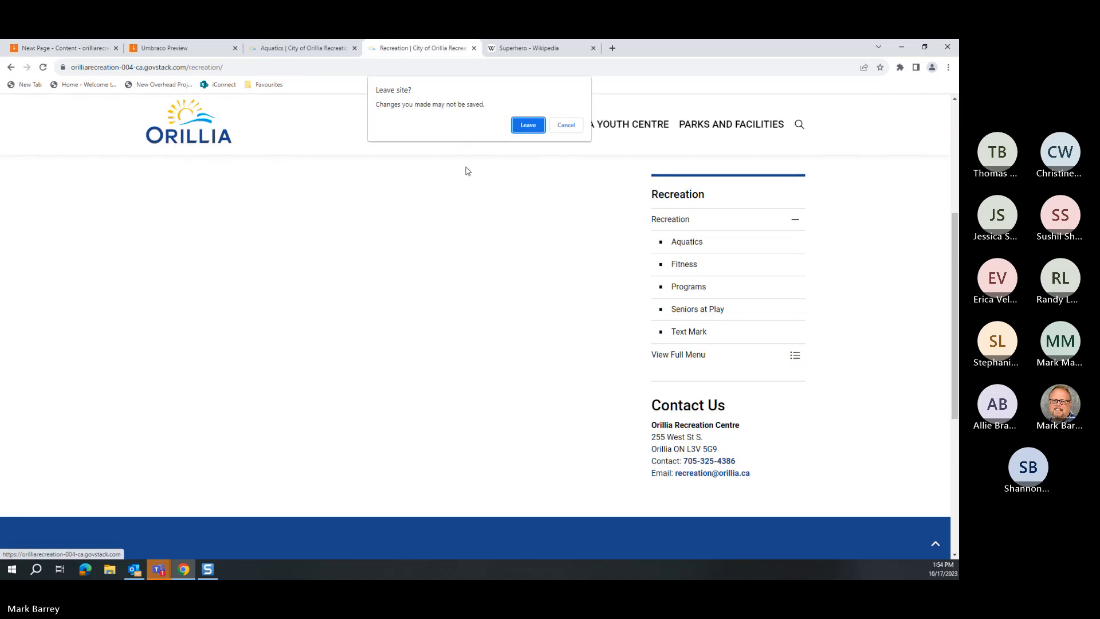
pyautogui.click(537, 124)
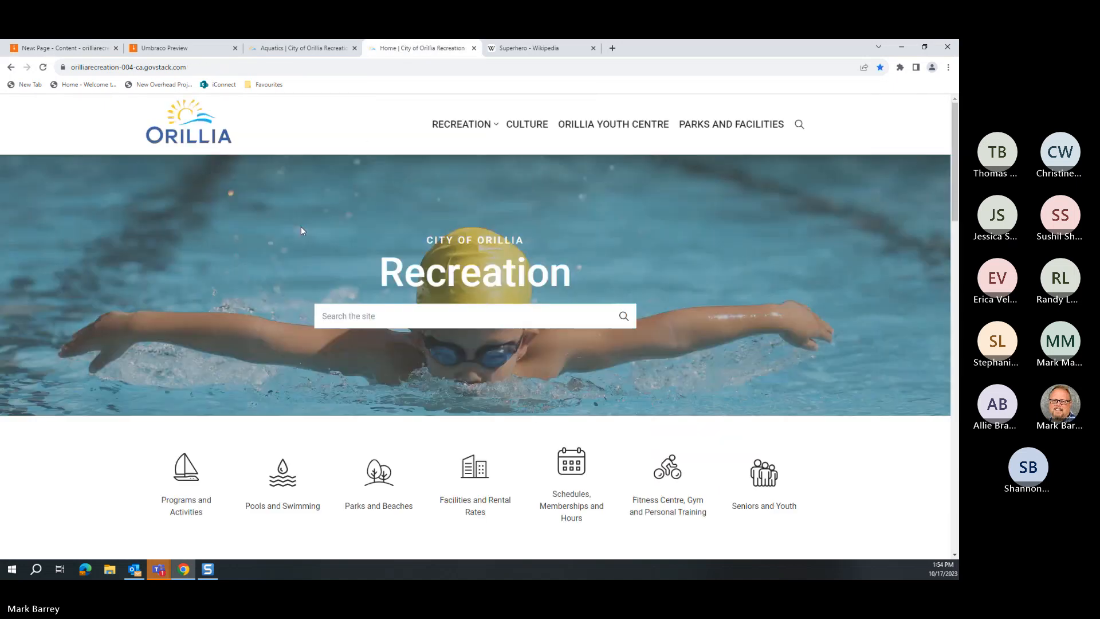
pyautogui.scroll(-5, 302, 229)
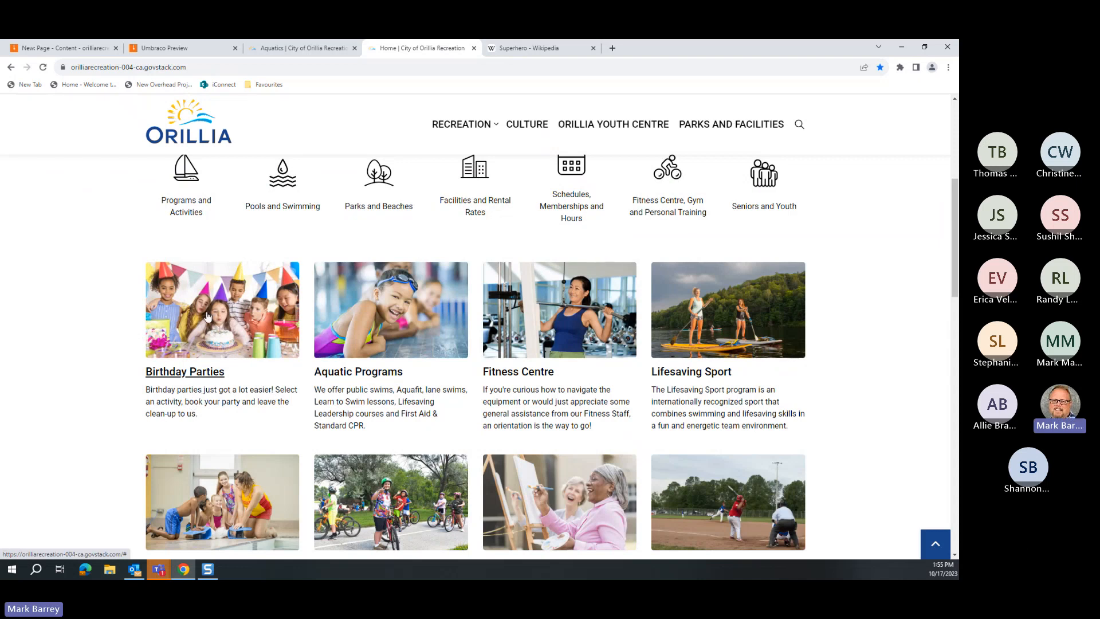
pyautogui.scroll(2, 239, 302)
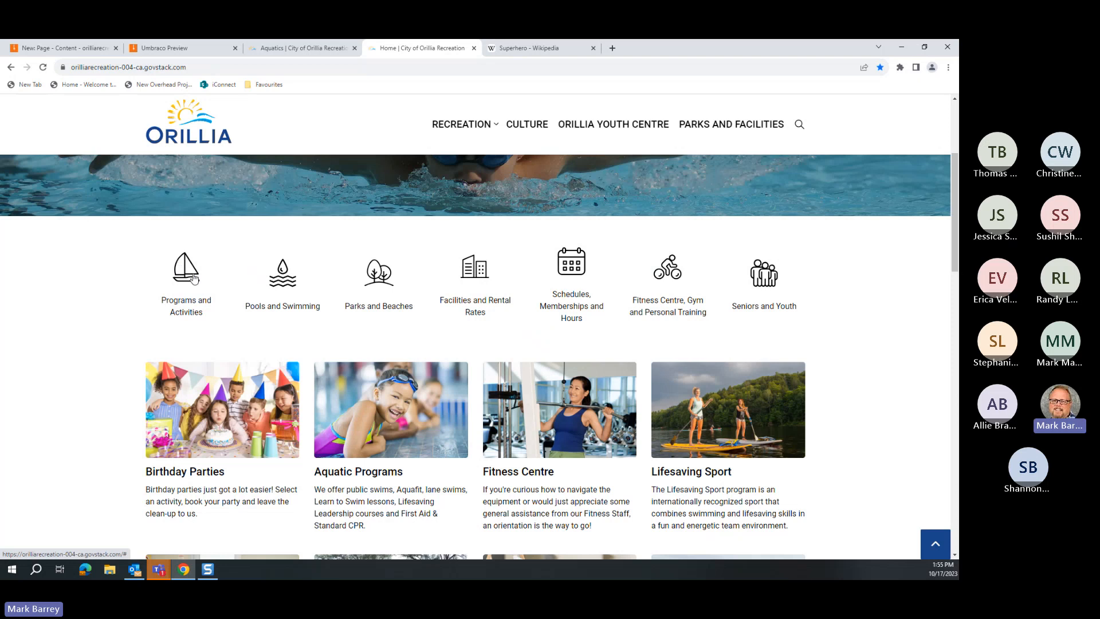
pyautogui.click(73, 54)
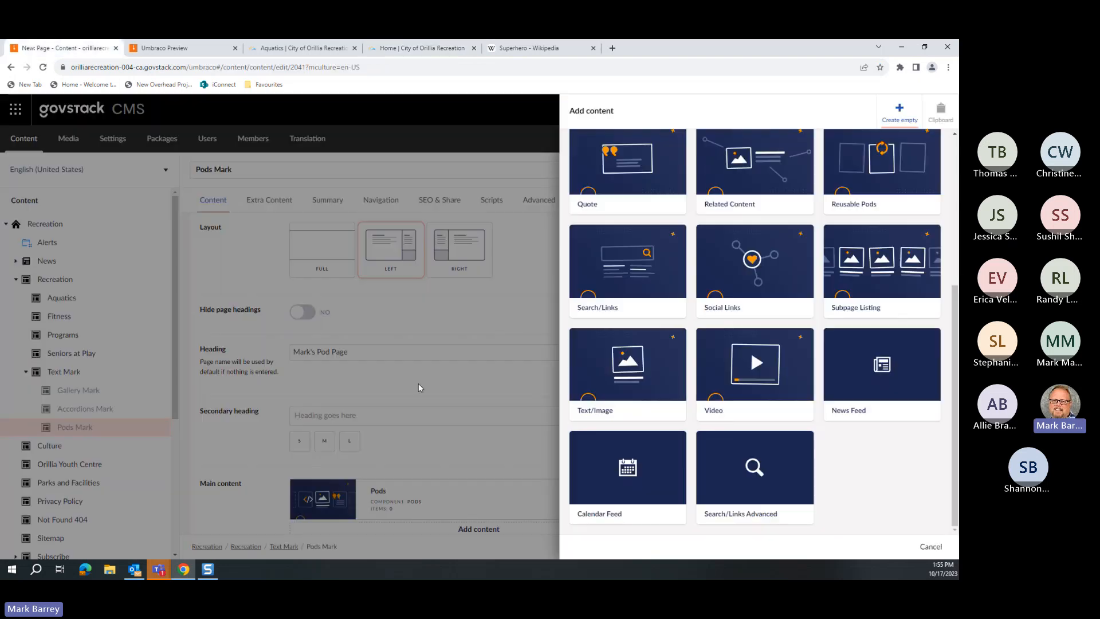
# Step: Start a Text/Image pod item and use the 1000X800 Puppy 1 picture from the training media folder as its image
pyautogui.click(615, 370)
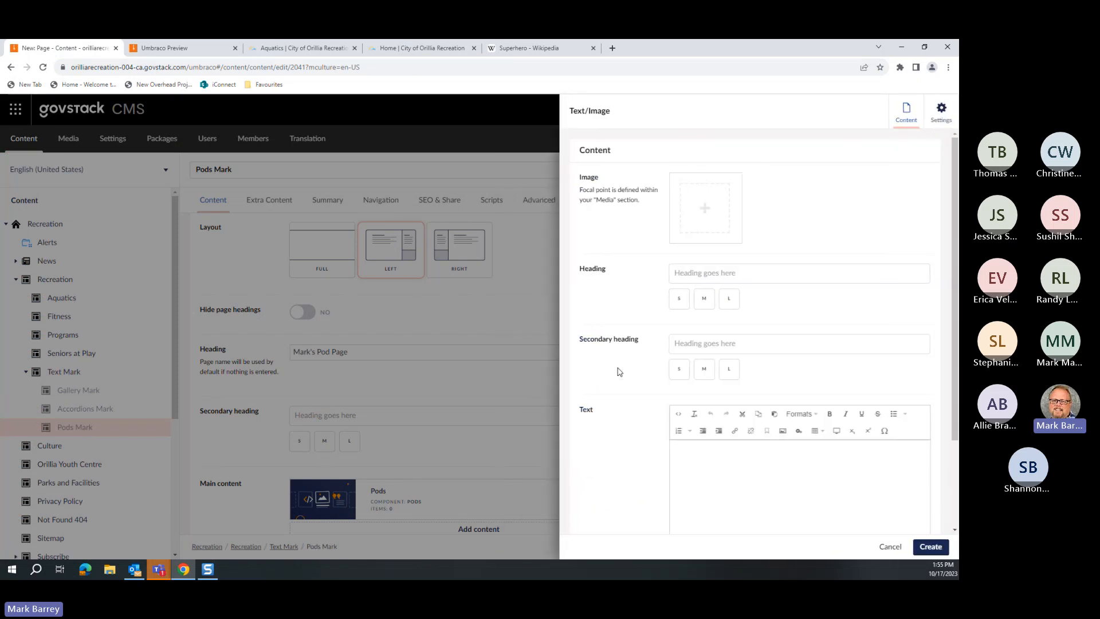
pyautogui.click(702, 209)
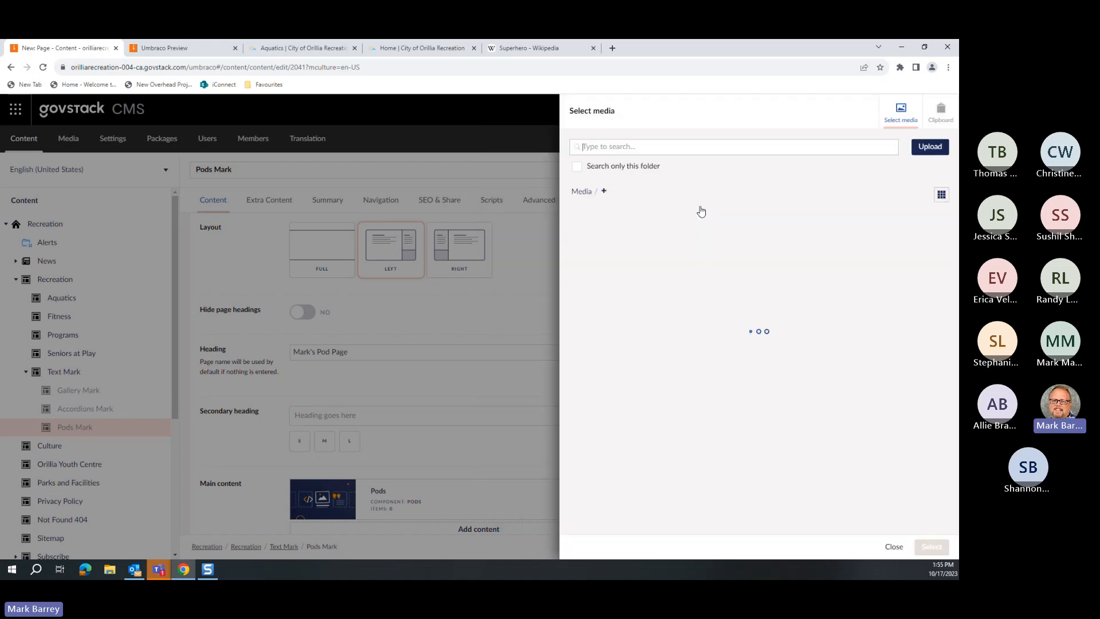
pyautogui.click(612, 238)
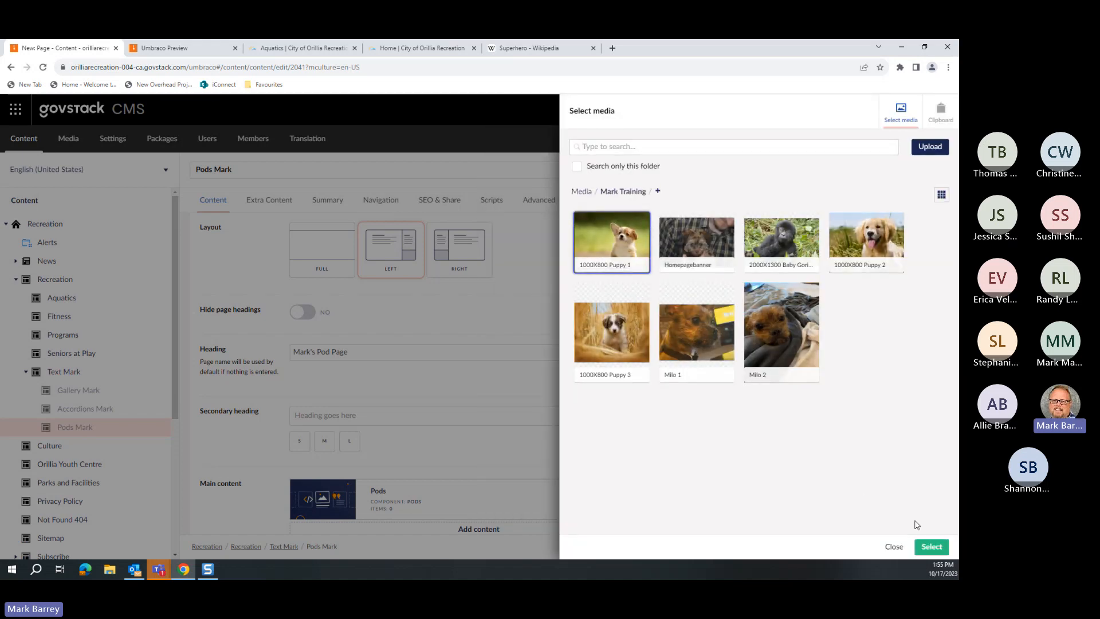
pyautogui.click(931, 547)
# Step: Set the pod item's heading to "Corgis" in medium size
pyautogui.click(683, 273)
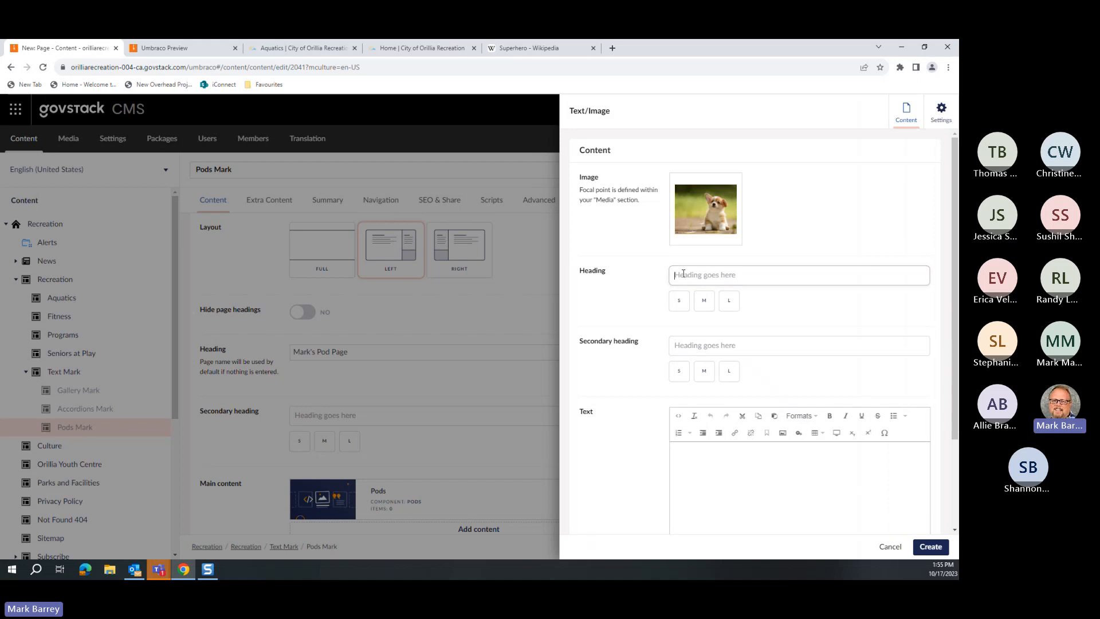
pyautogui.write('Corgi')
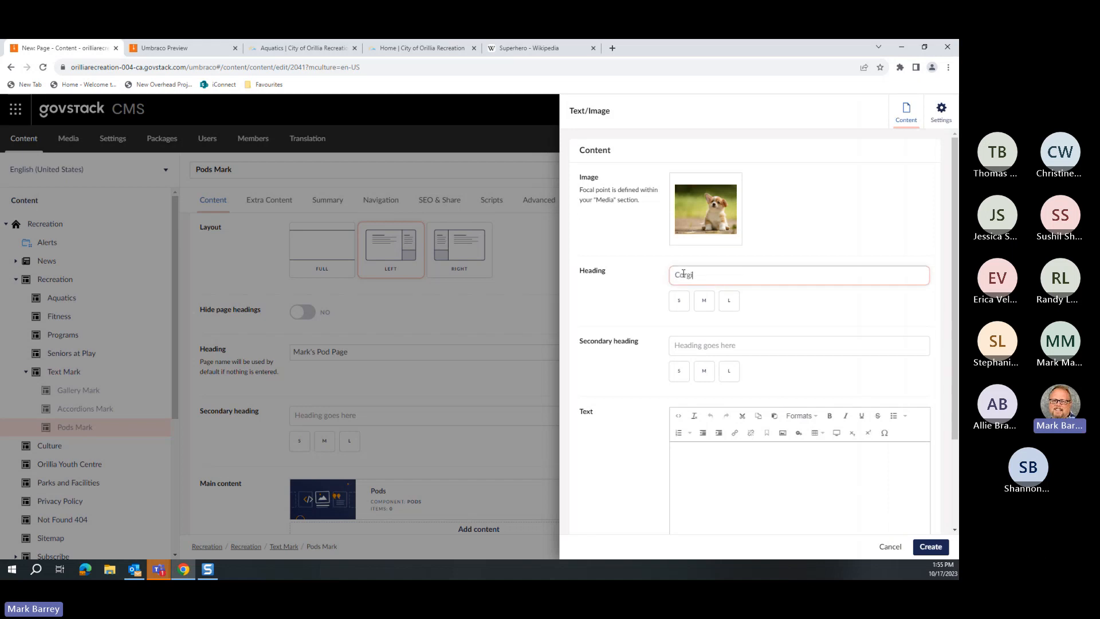
pyautogui.write('s')
pyautogui.click(706, 302)
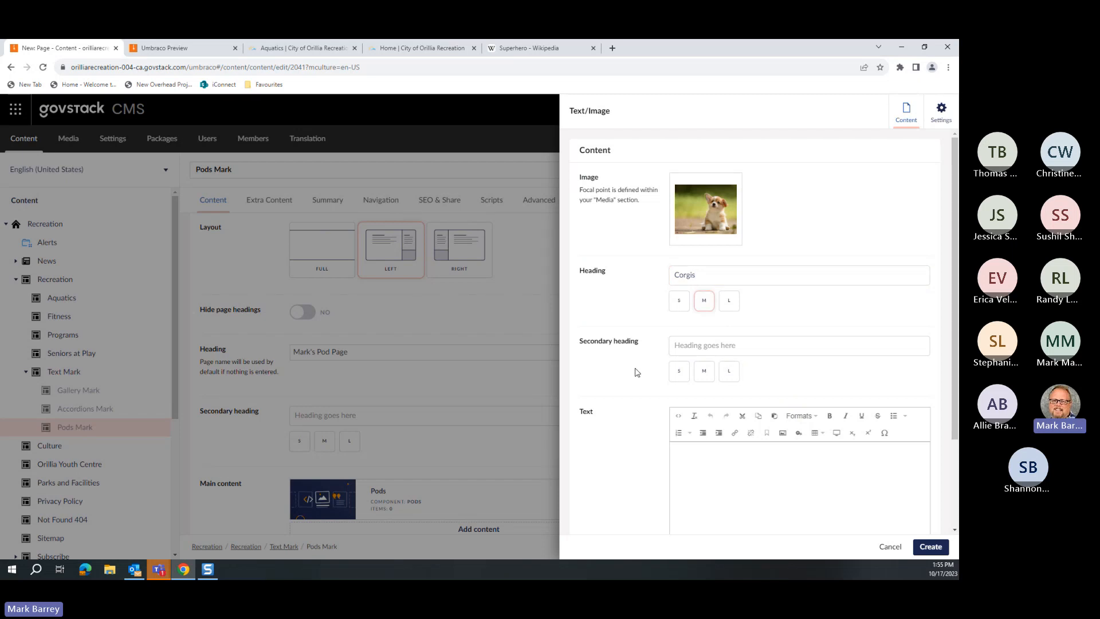
# Step: Fill the pod item's text with repeated copies of the sentence "This is text for a test pod location."
pyautogui.scroll(-2, 634, 370)
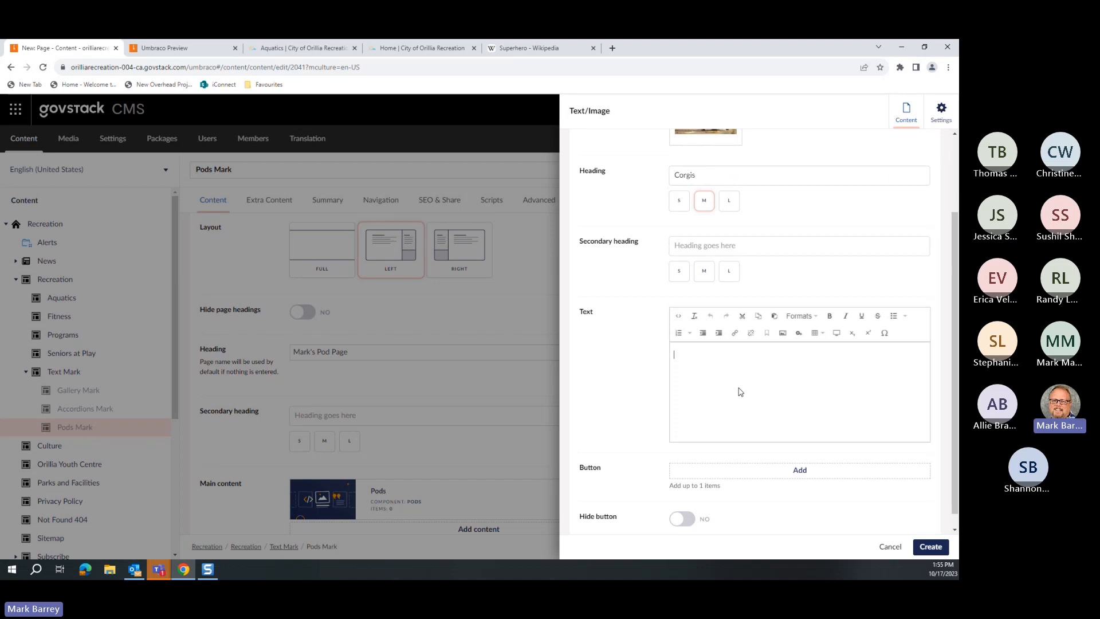
pyautogui.write('is is text for a t')
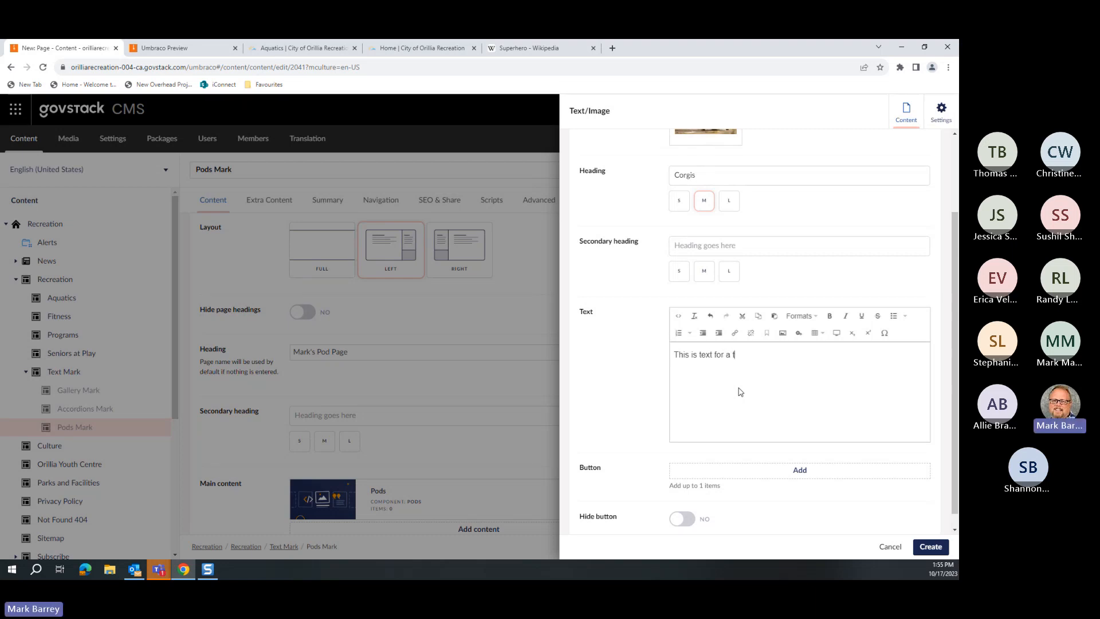
pyautogui.write('est pod location.')
pyautogui.moveTo(794, 355); pyautogui.dragTo(651, 360)
pyautogui.hotkey('ctrl', 'c')
pyautogui.click(807, 362)
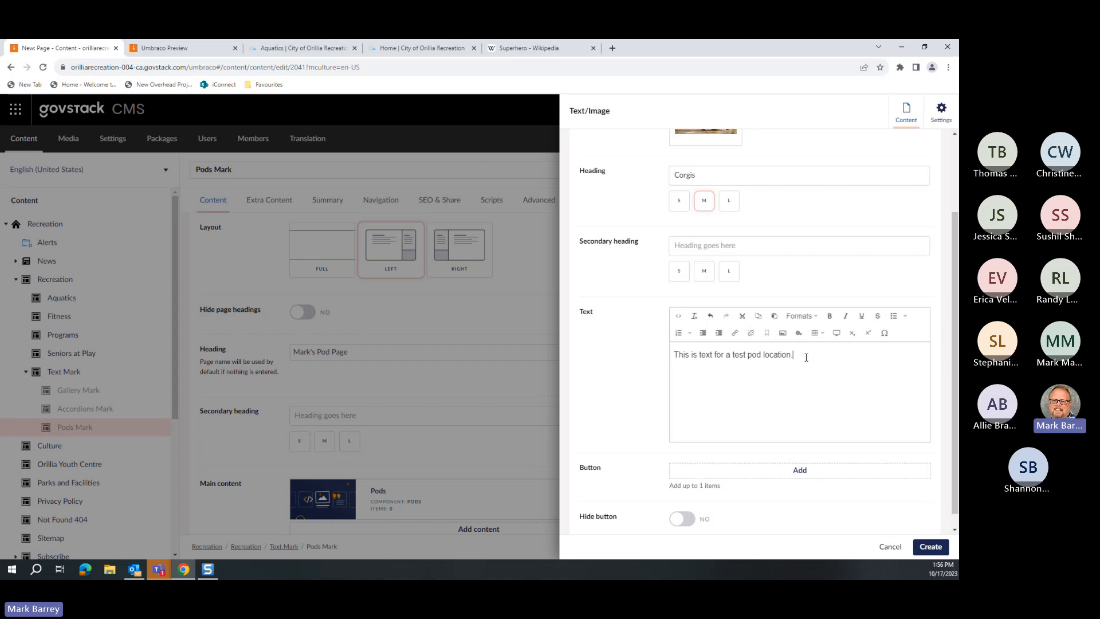
pyautogui.hotkey('ctrl', 'v')
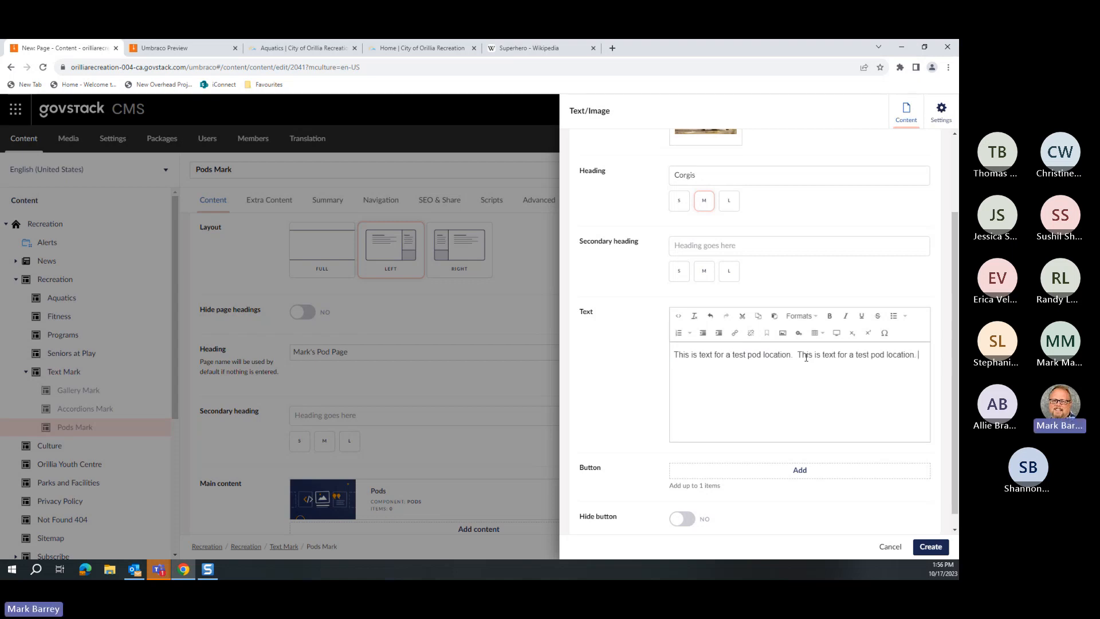
pyautogui.hotkey('ctrl', 'v')
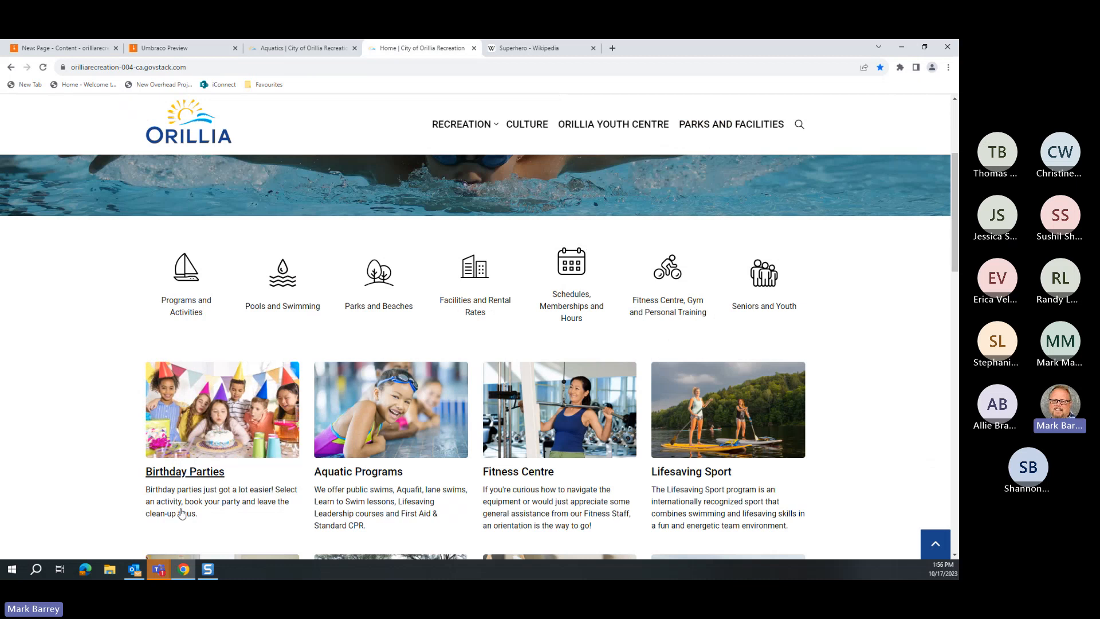
# Step: Return to the Corgis pod item in the CMS and add a button with the first dark blue color
pyautogui.scroll(-1, 198, 474)
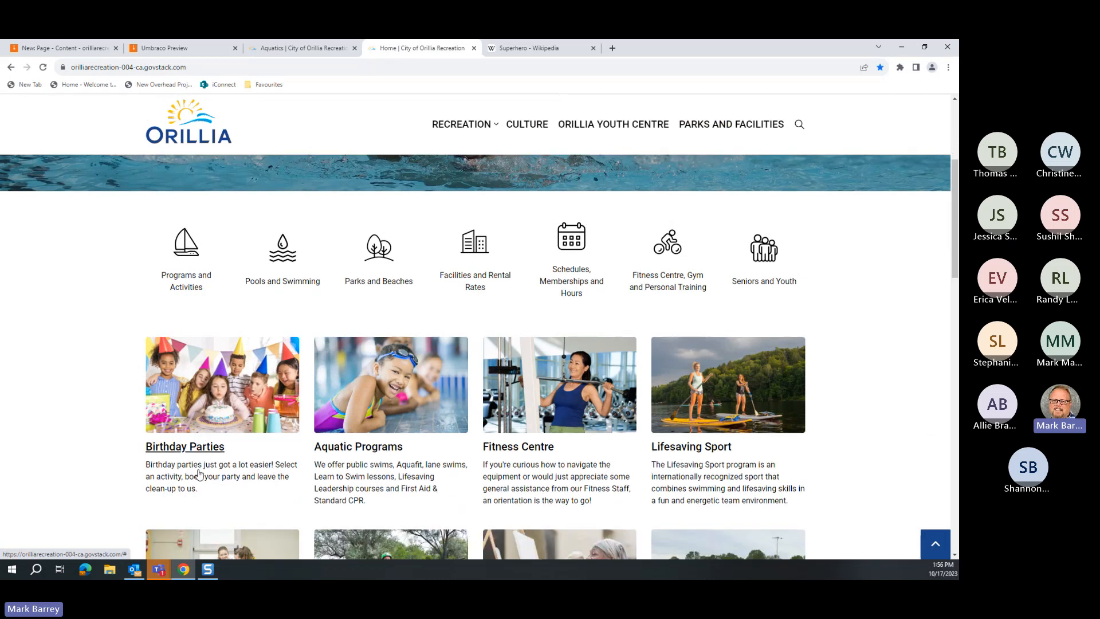
pyautogui.scroll(-1, 199, 475)
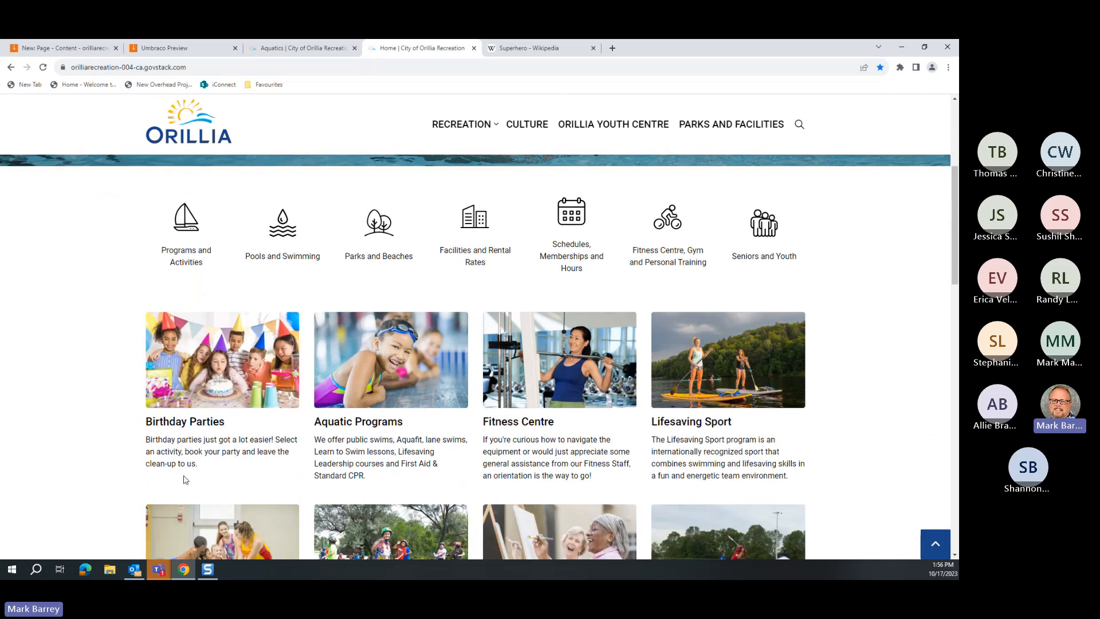
pyautogui.click(62, 49)
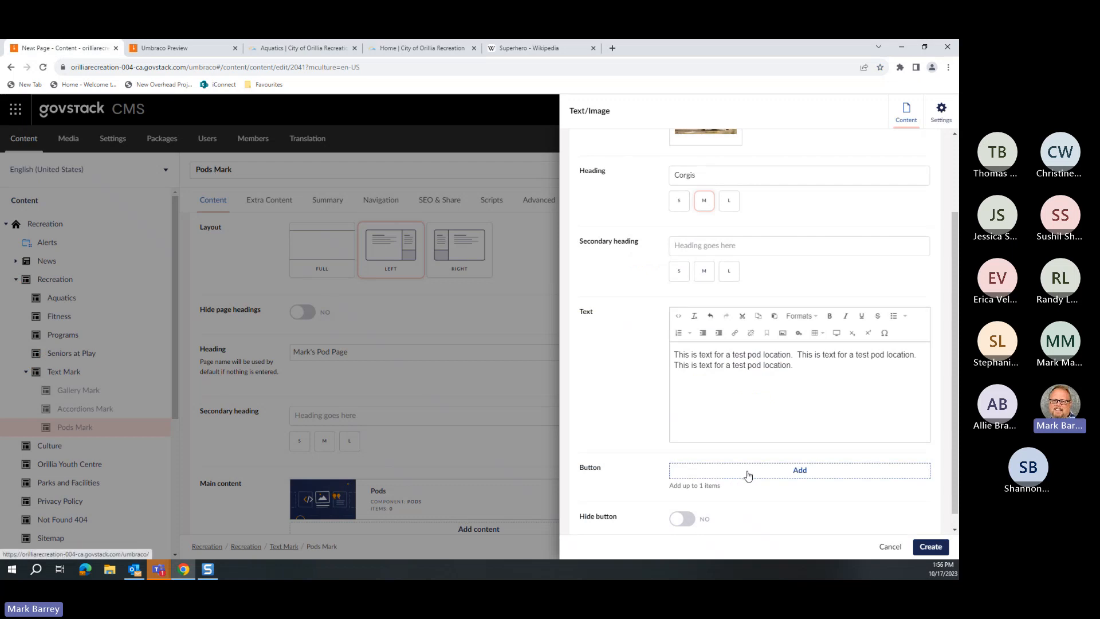
pyautogui.click(798, 476)
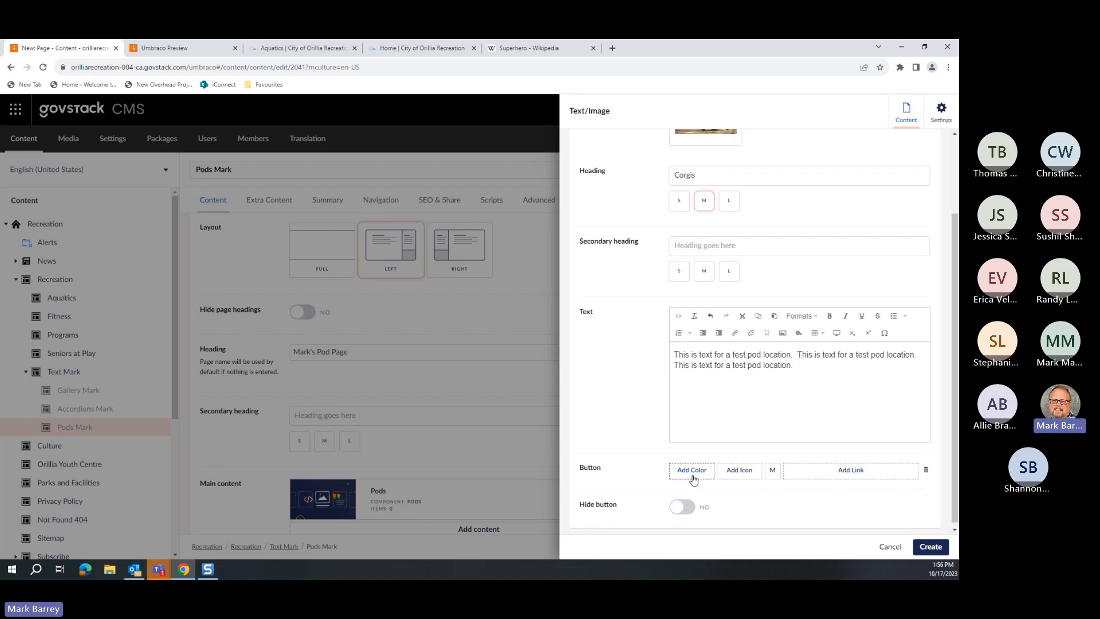
pyautogui.click(696, 474)
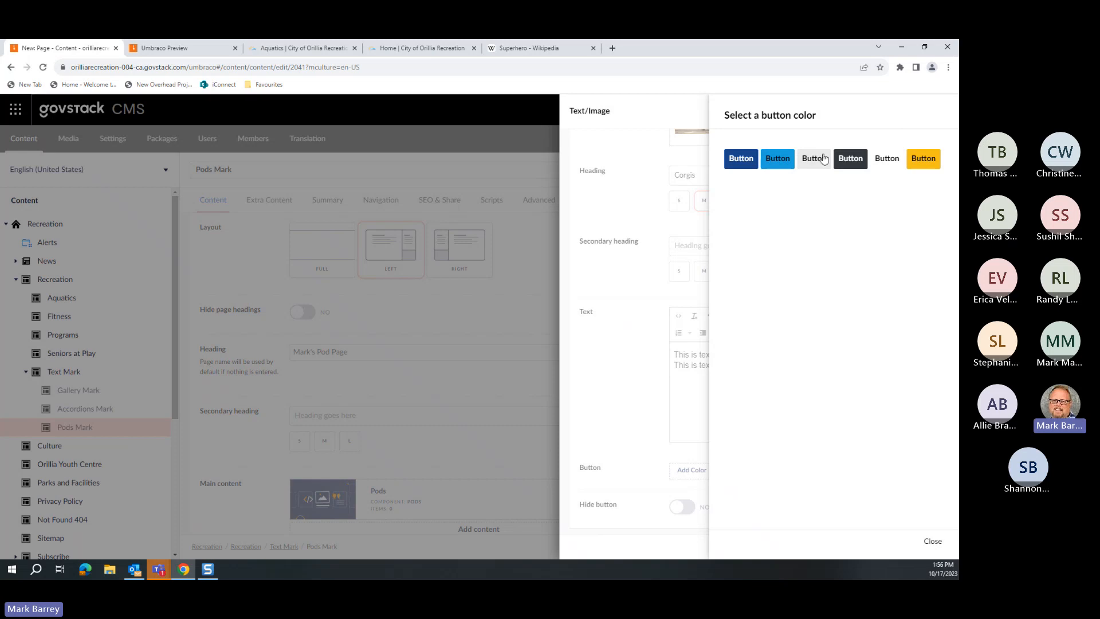
pyautogui.click(741, 162)
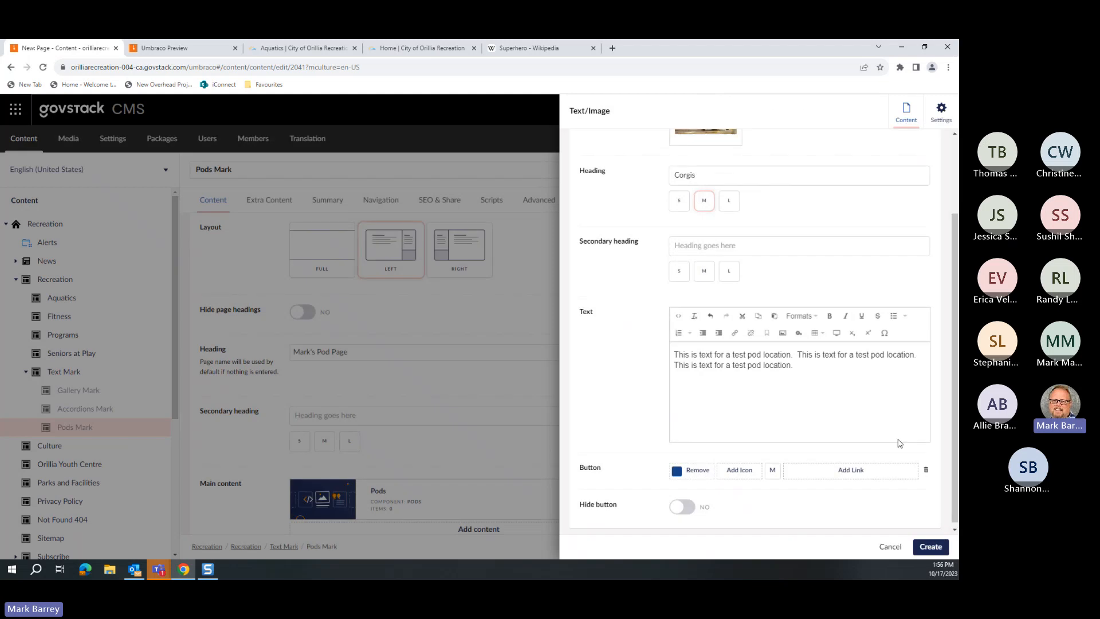
# Step: Give the pod button the graduation cap icon
pyautogui.click(740, 470)
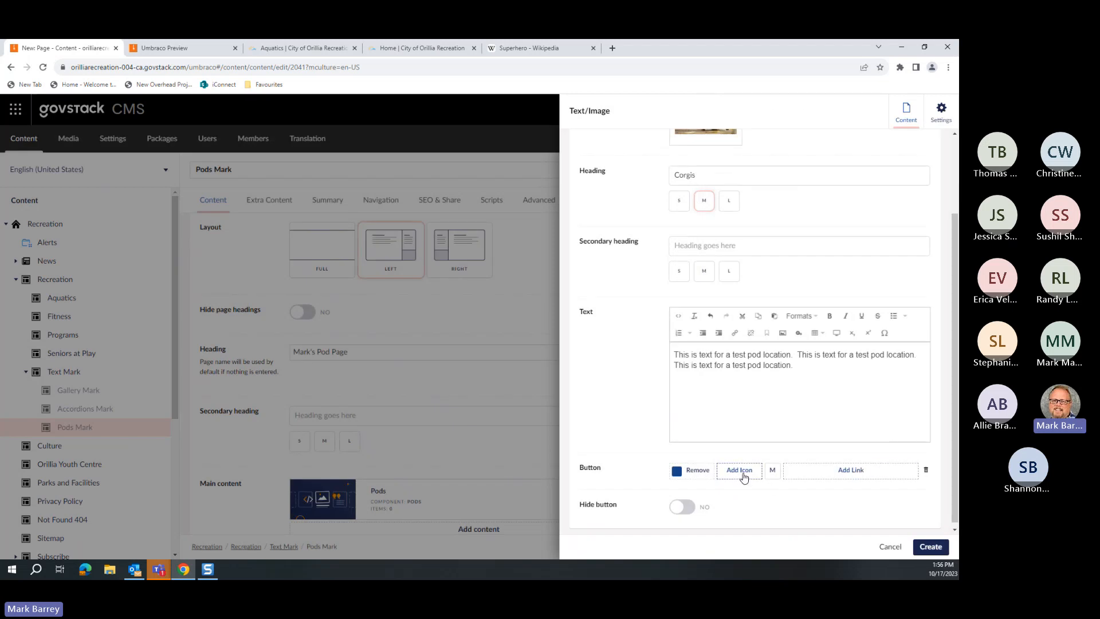
pyautogui.scroll(-2, 823, 336)
pyautogui.scroll(-15, 822, 336)
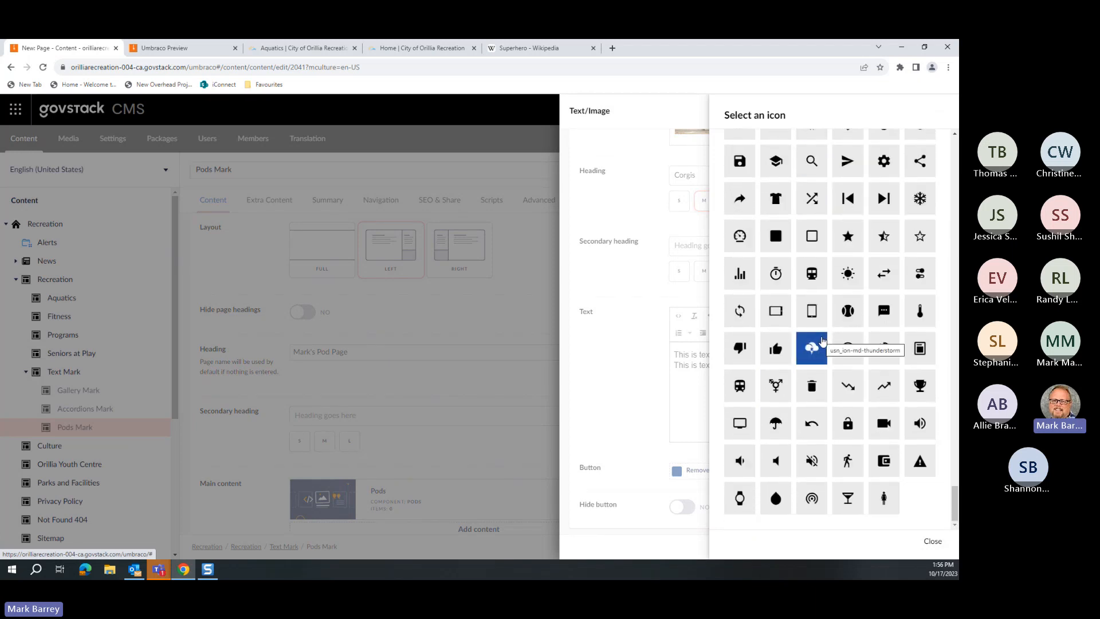
pyautogui.scroll(4, 834, 424)
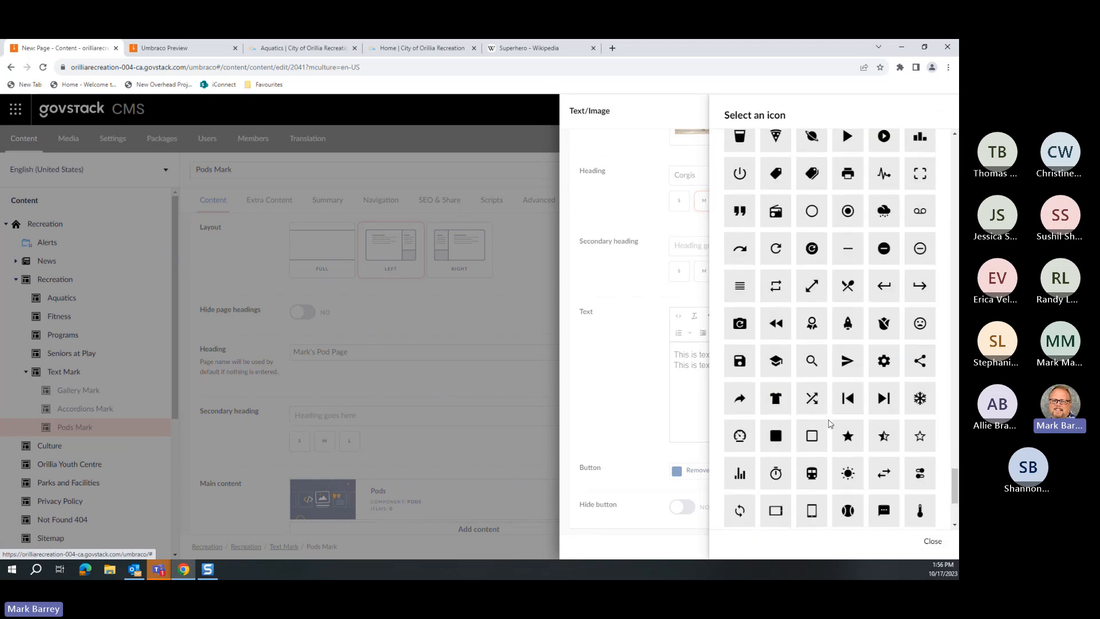
pyautogui.click(785, 365)
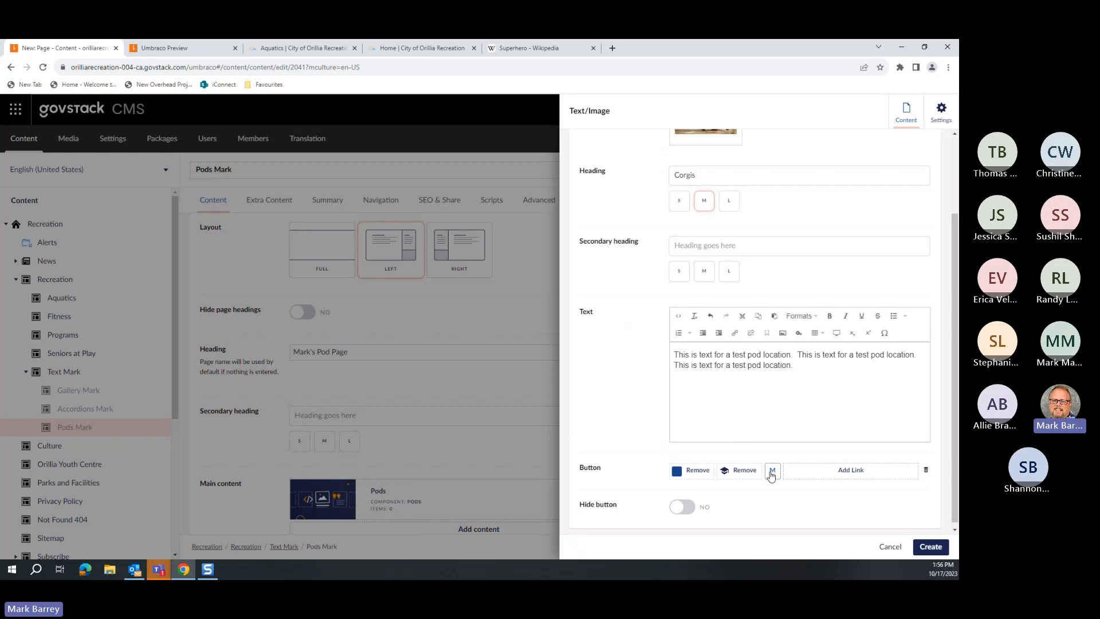
# Step: Link the pod button to the Text page nested under the Recreation section
pyautogui.click(830, 477)
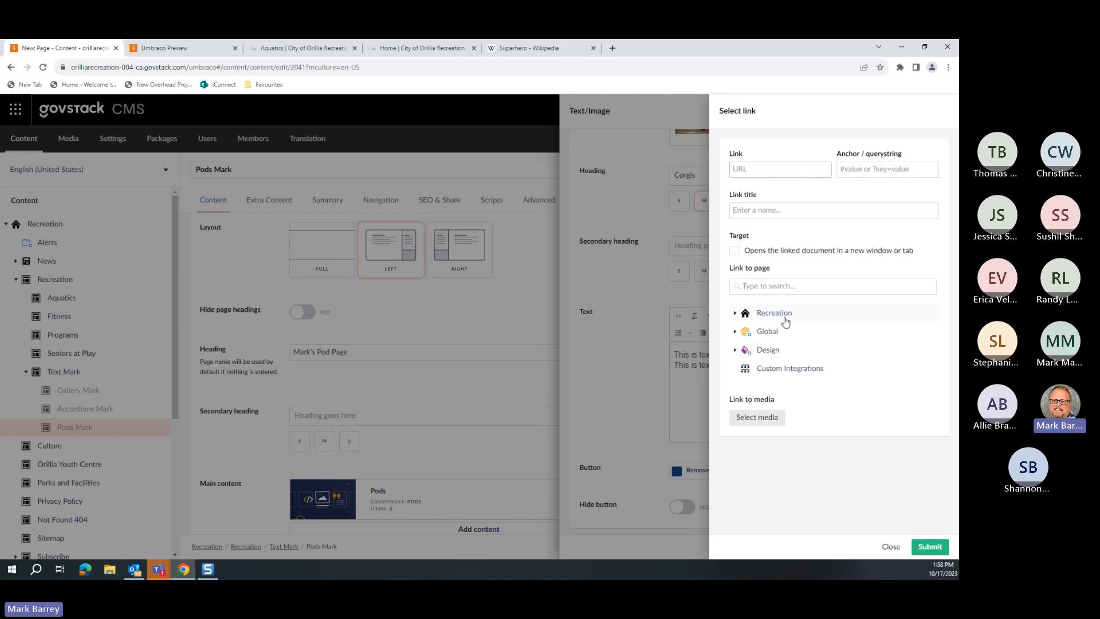
pyautogui.click(736, 315)
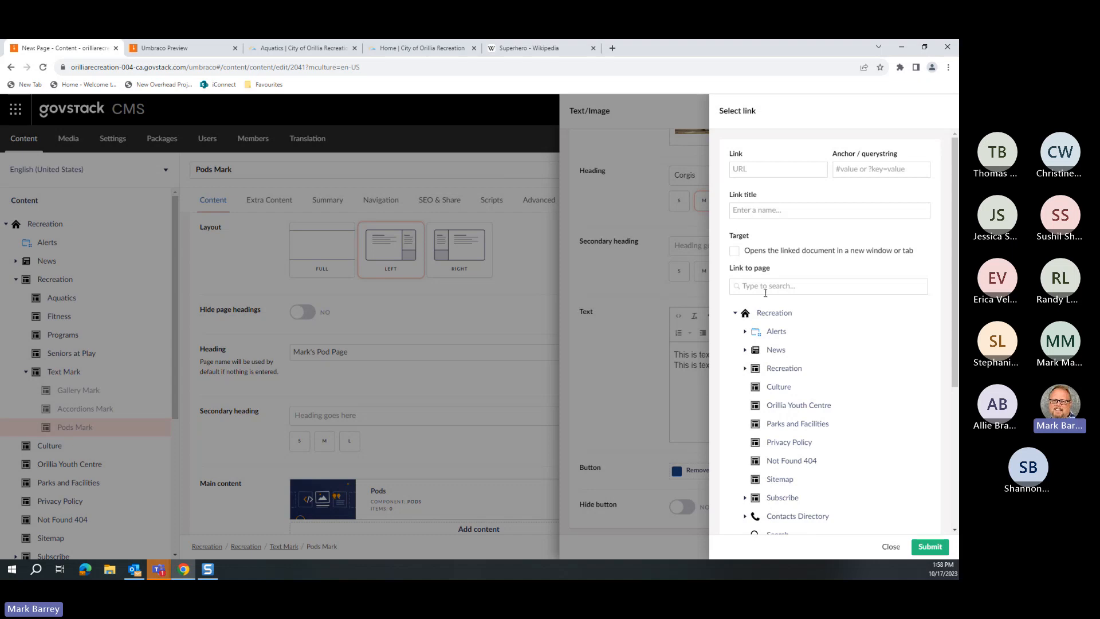
pyautogui.scroll(-2, 786, 352)
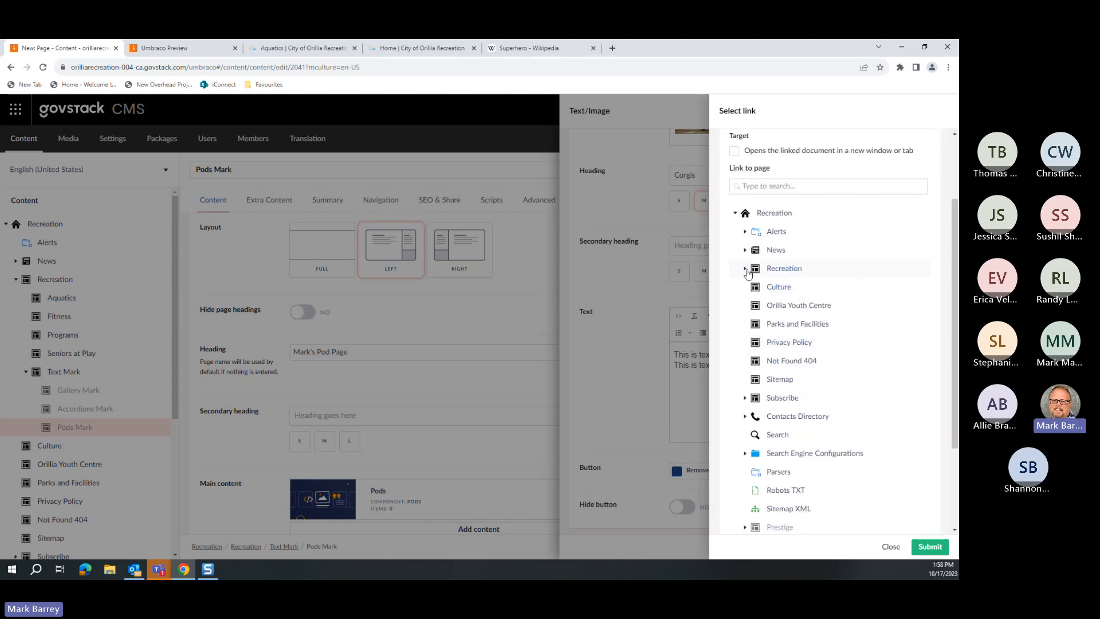
pyautogui.click(745, 268)
pyautogui.click(781, 362)
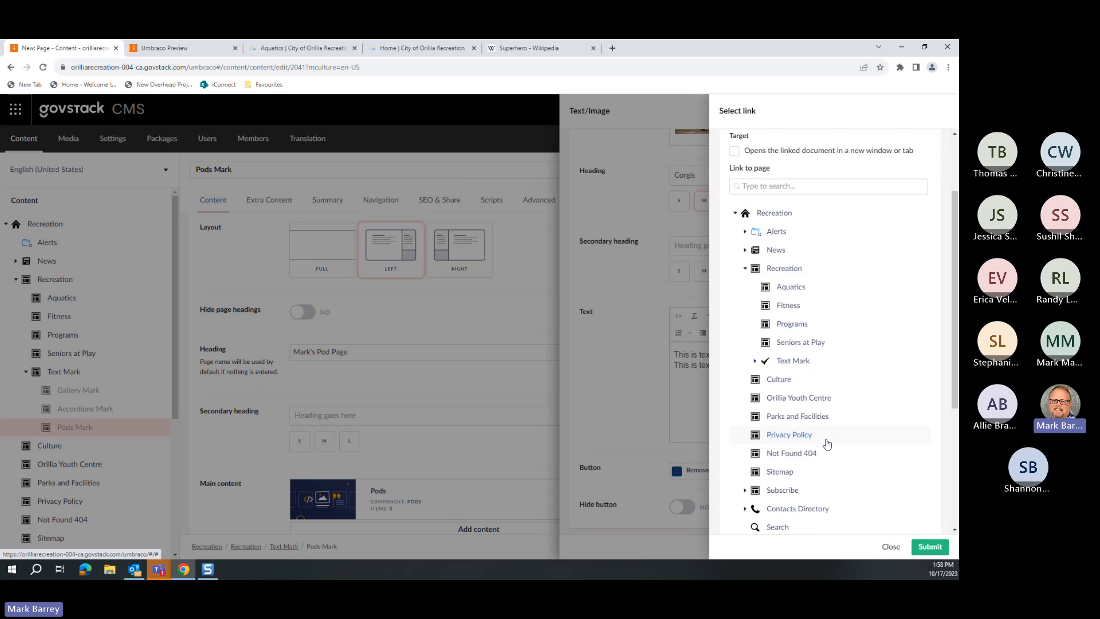
pyautogui.click(936, 548)
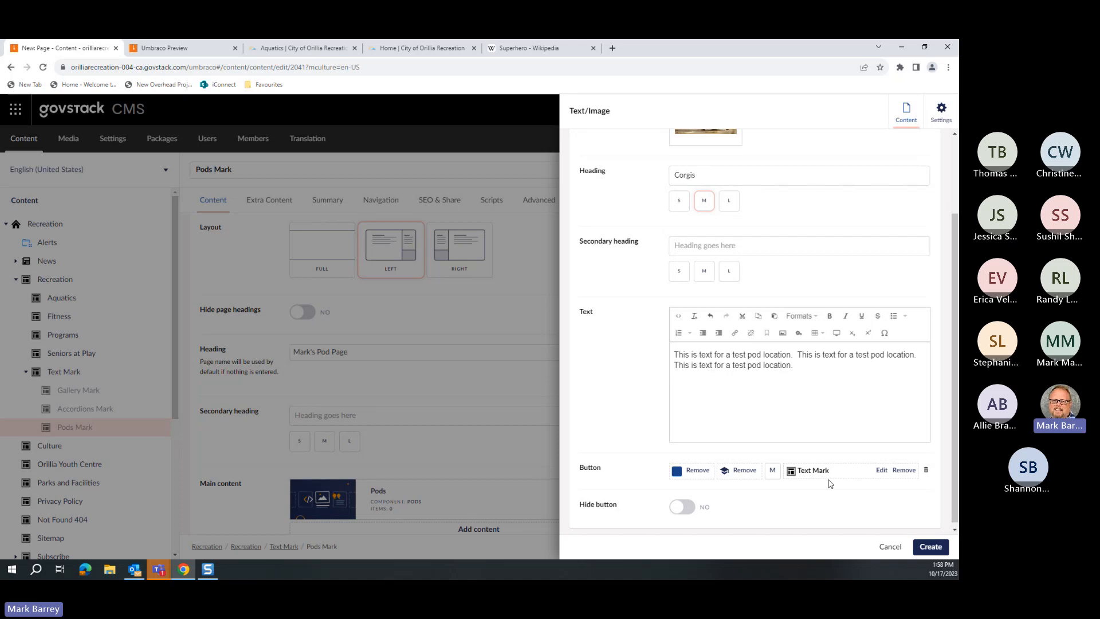
# Step: Change the button's link title to the page owner's first name in possessive form followed by "Text Page"
pyautogui.click(882, 471)
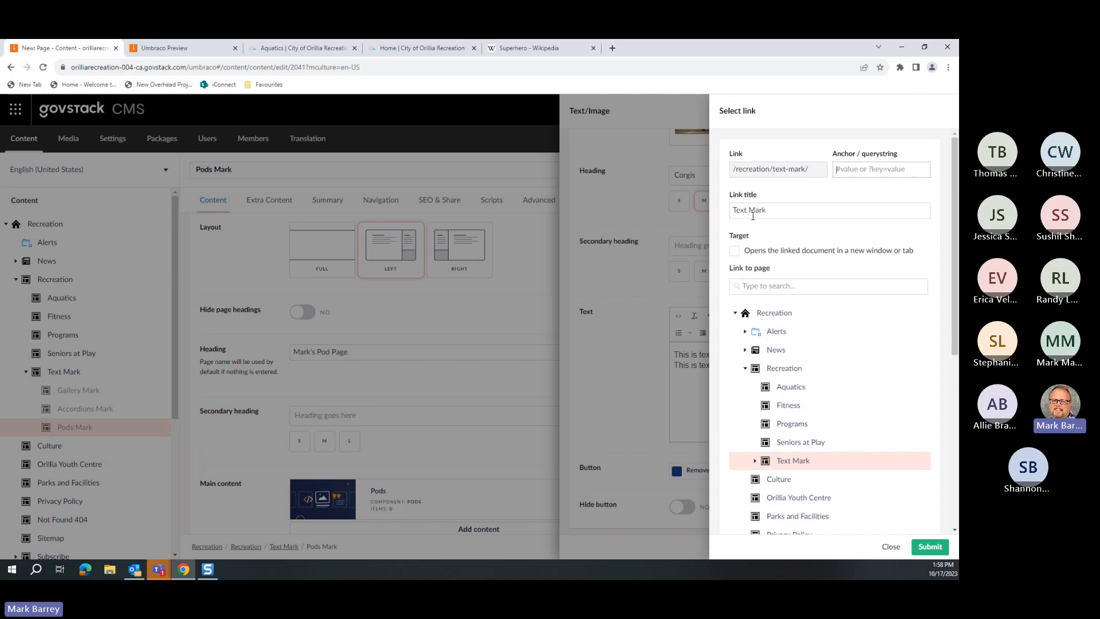
pyautogui.moveTo(778, 212); pyautogui.dragTo(712, 216)
pyautogui.write("Mark's Text Page")
pyautogui.click(930, 546)
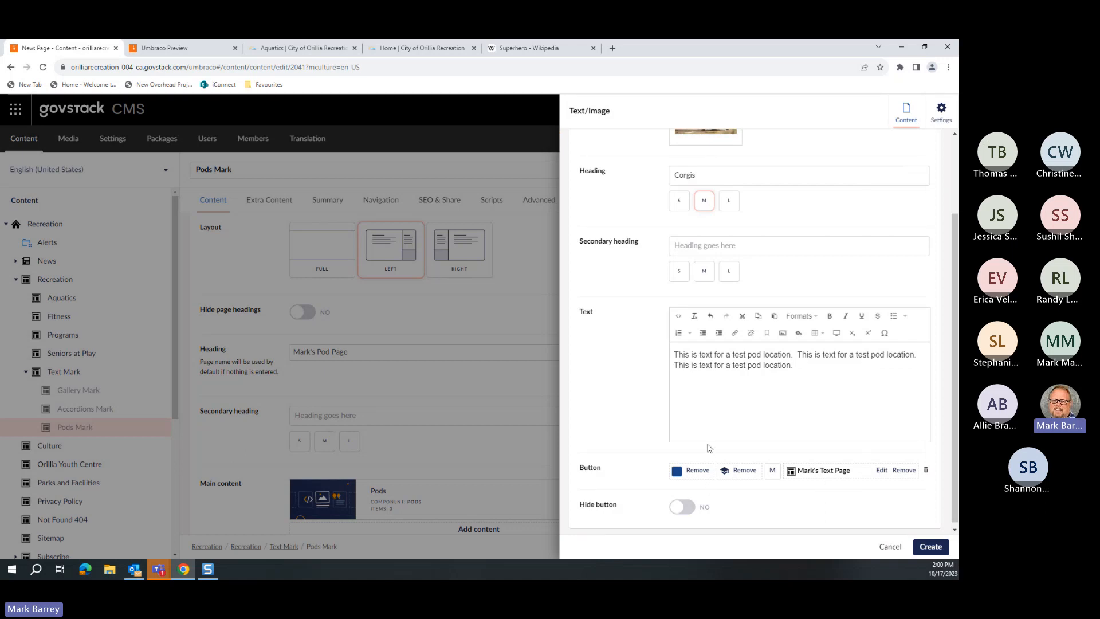
# Step: Create the Corgis pod item, check its design and layout settings, and submit the Pods component
pyautogui.scroll(3, 695, 174)
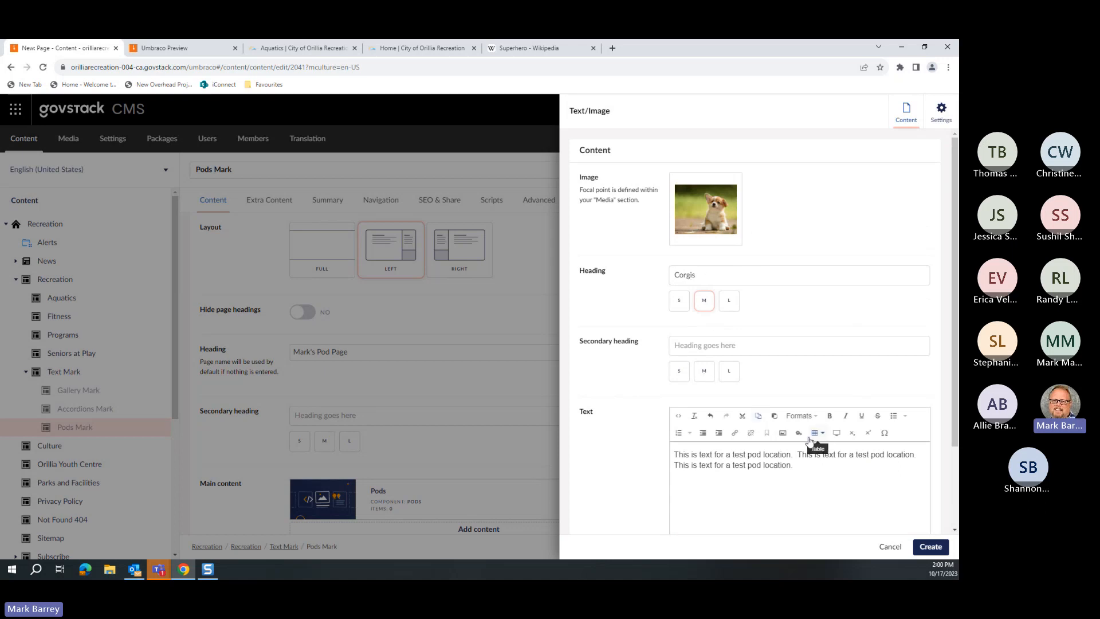
pyautogui.scroll(-2, 736, 331)
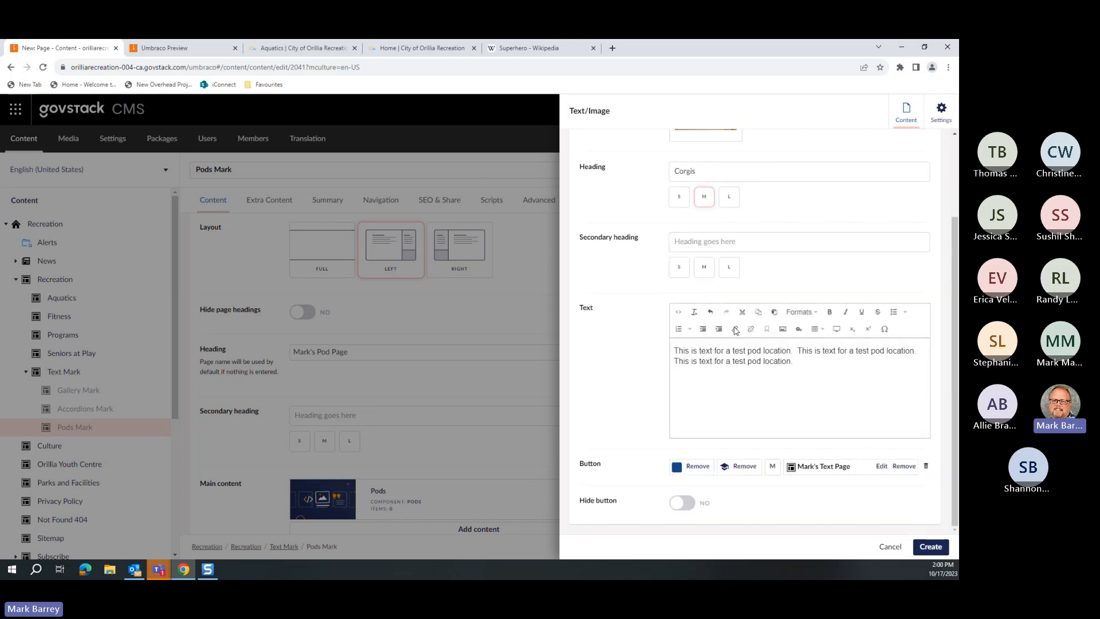
pyautogui.click(929, 546)
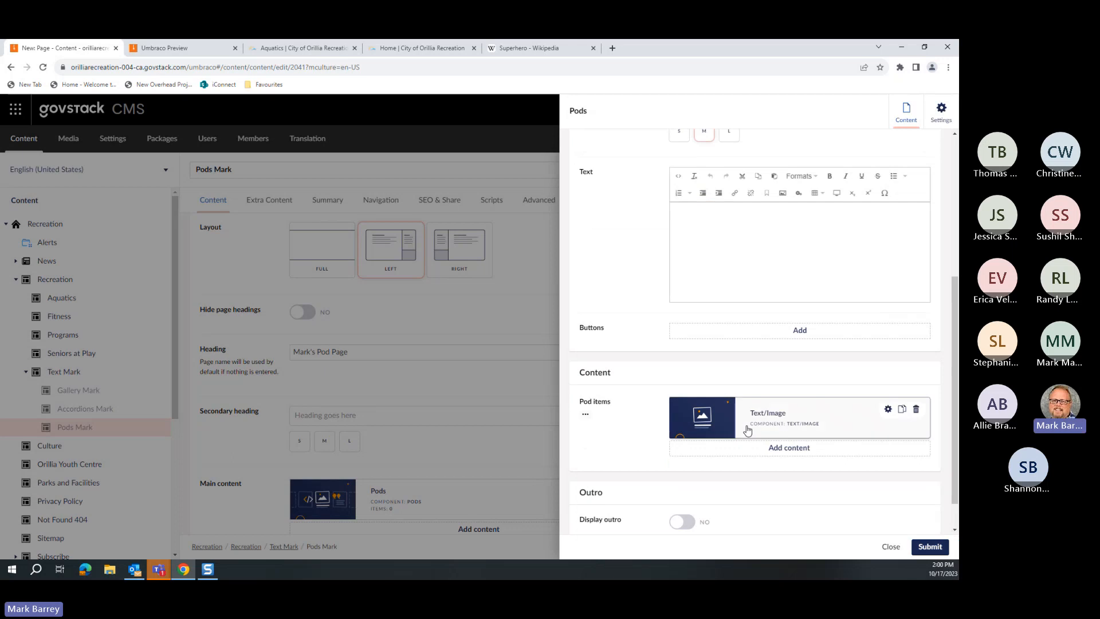
pyautogui.click(888, 409)
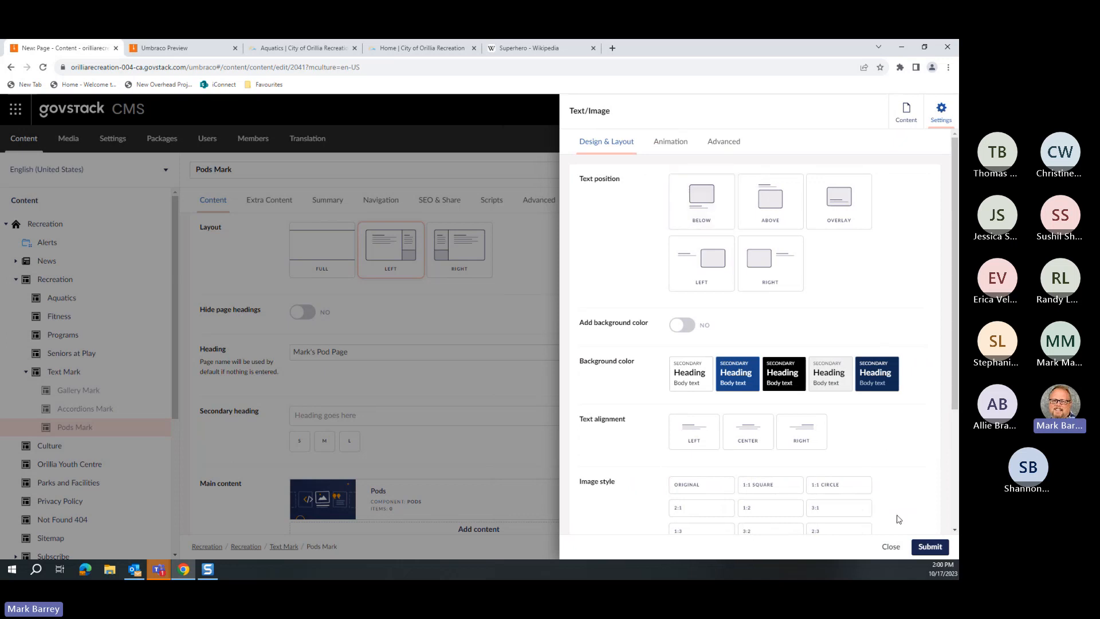
pyautogui.click(891, 547)
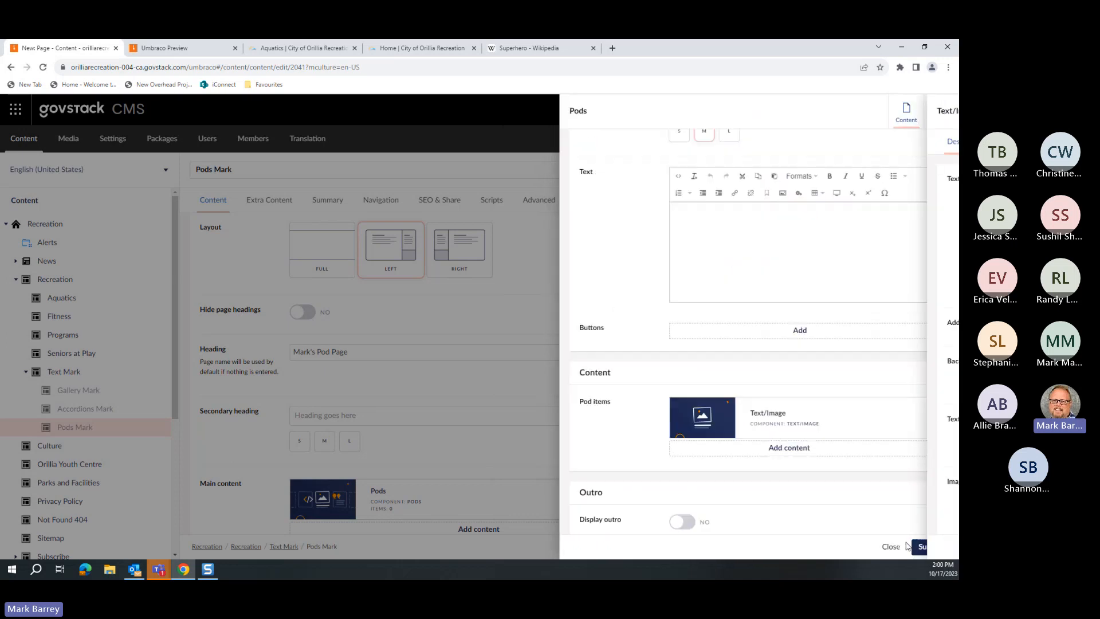
pyautogui.click(930, 546)
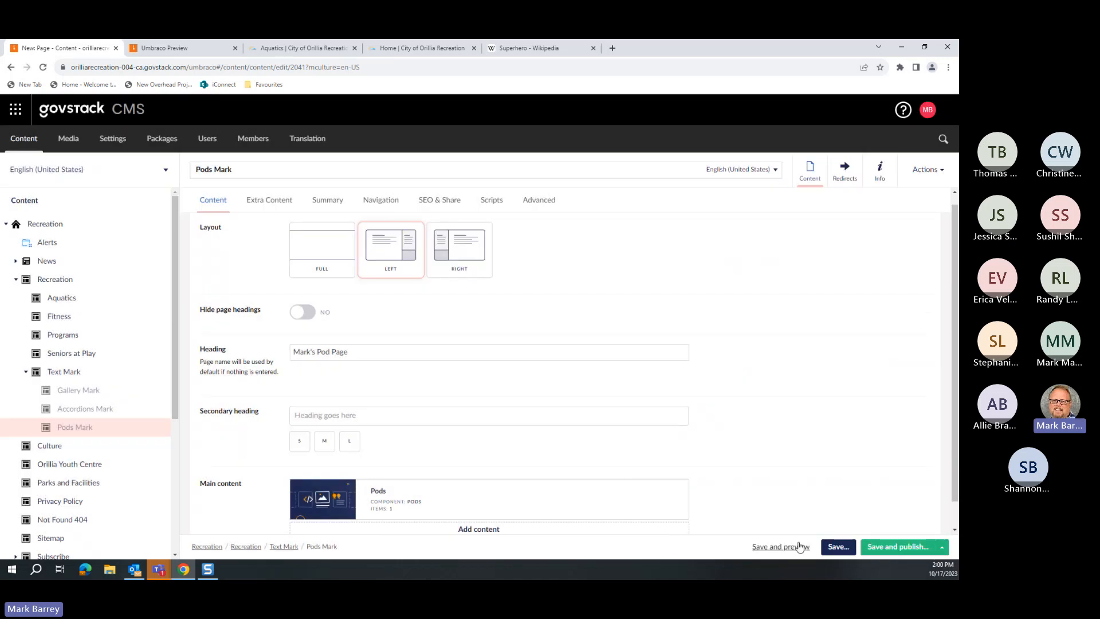
# Step: Save and preview the Pods page, examining the Corgis pod's image, heading, text and button
pyautogui.click(800, 547)
pyautogui.scroll(-1, 480, 371)
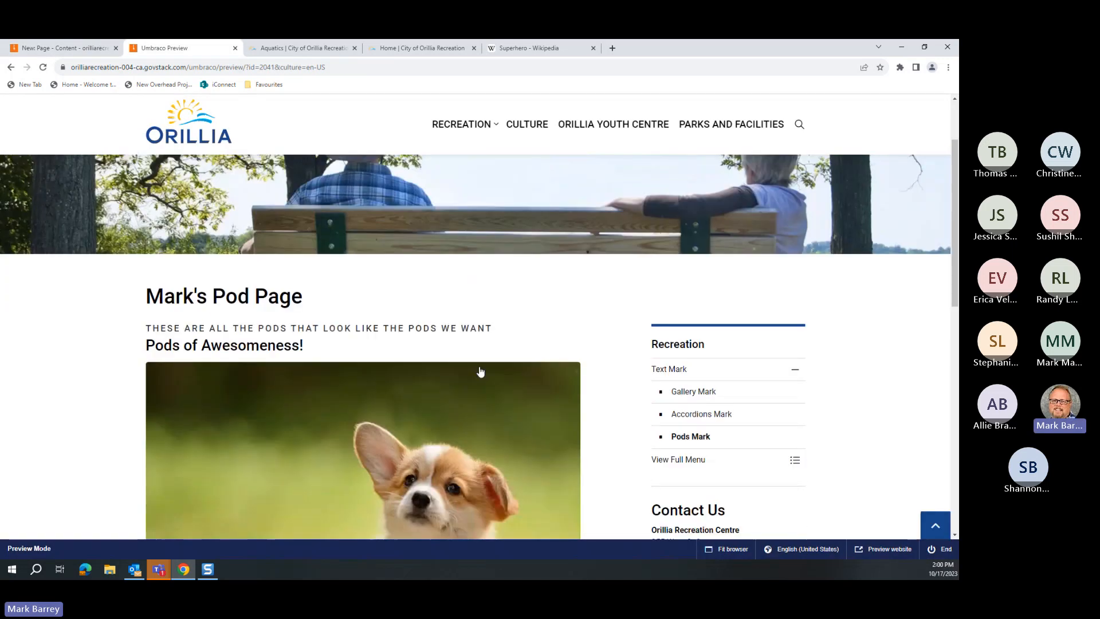
pyautogui.scroll(-2, 480, 371)
pyautogui.scroll(-1, 480, 371)
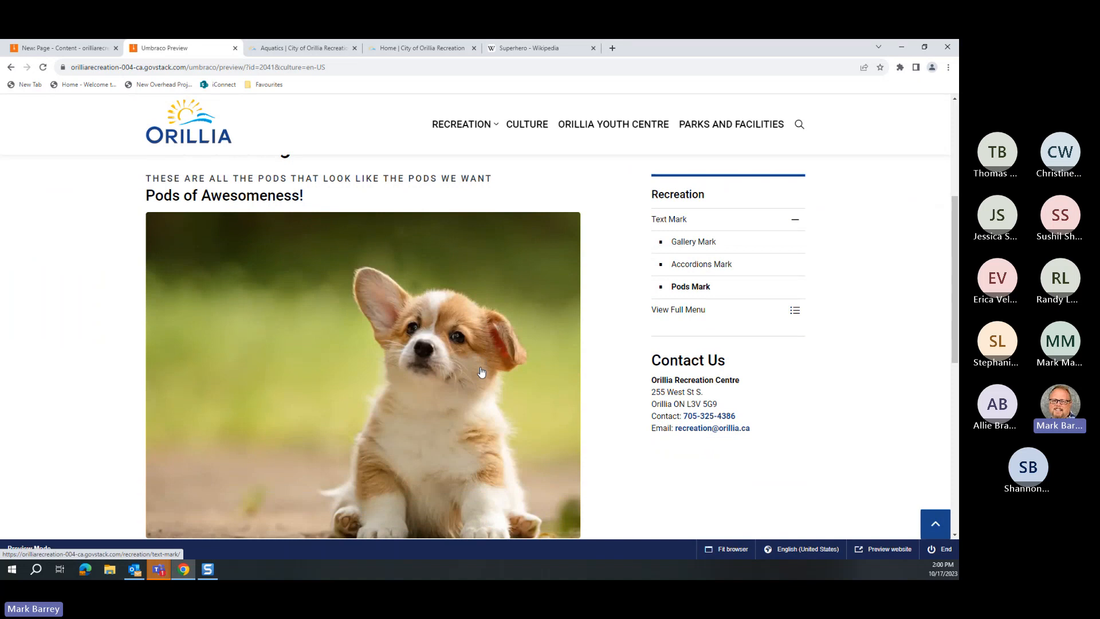
pyautogui.scroll(-2, 481, 371)
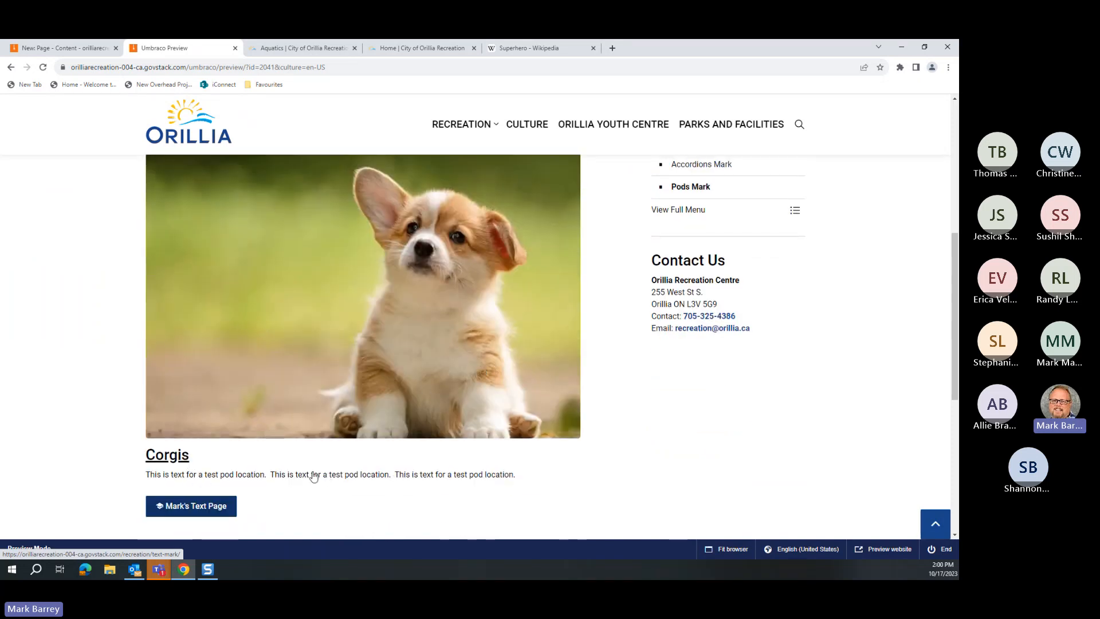
pyautogui.scroll(-1, 248, 490)
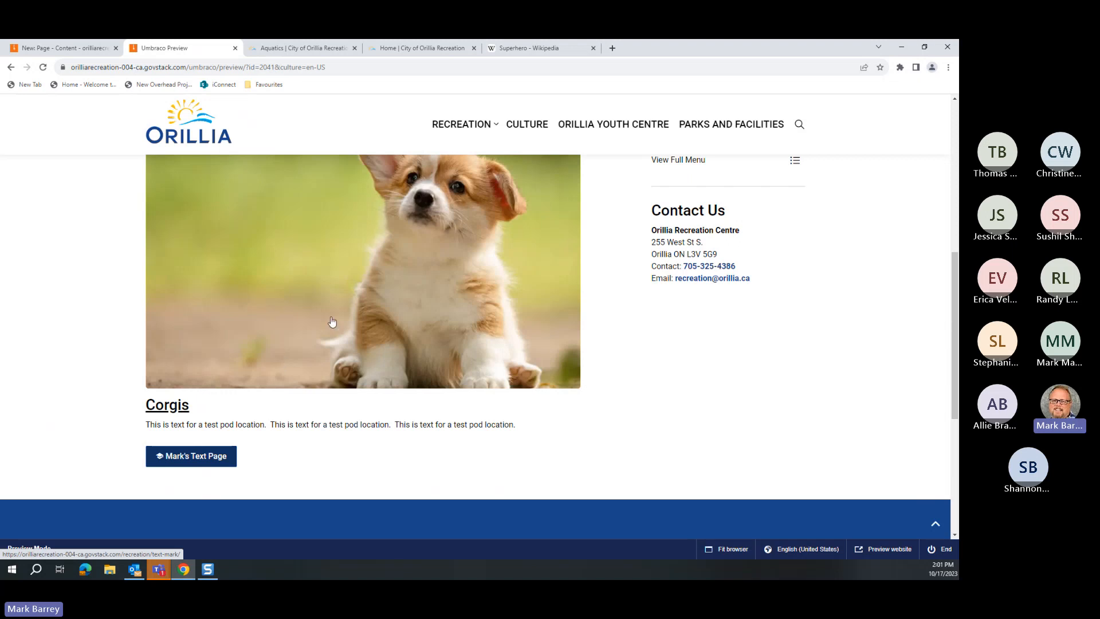
# Step: Test the Corgis pod's link in the preview by following it to the Text page
pyautogui.scroll(4, 332, 321)
pyautogui.scroll(-3, 318, 401)
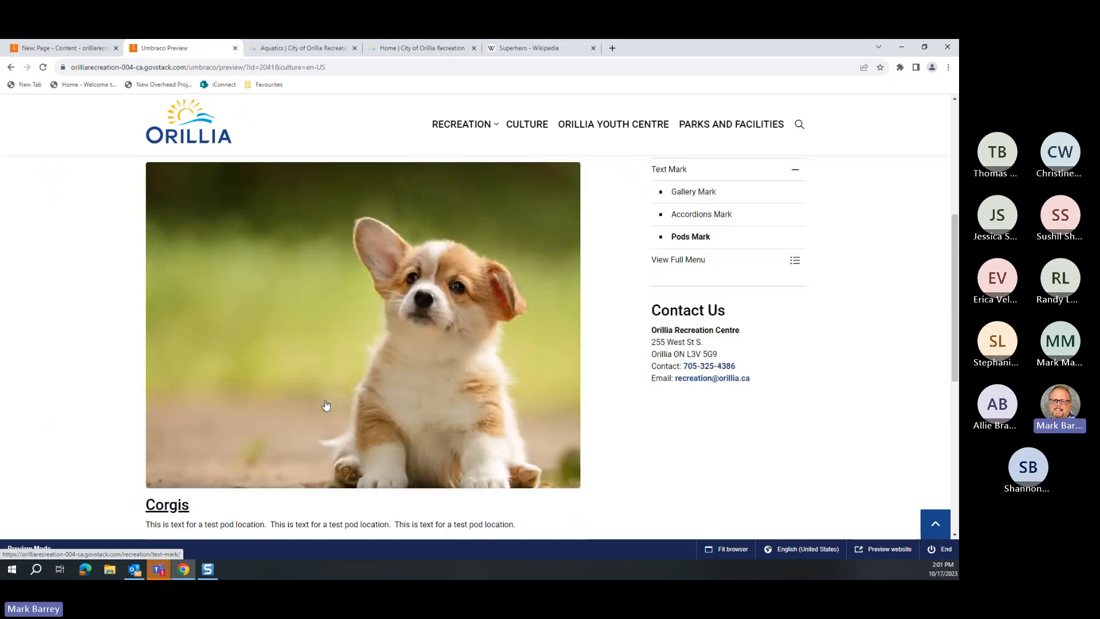
pyautogui.scroll(-2, 326, 405)
pyautogui.click(242, 428)
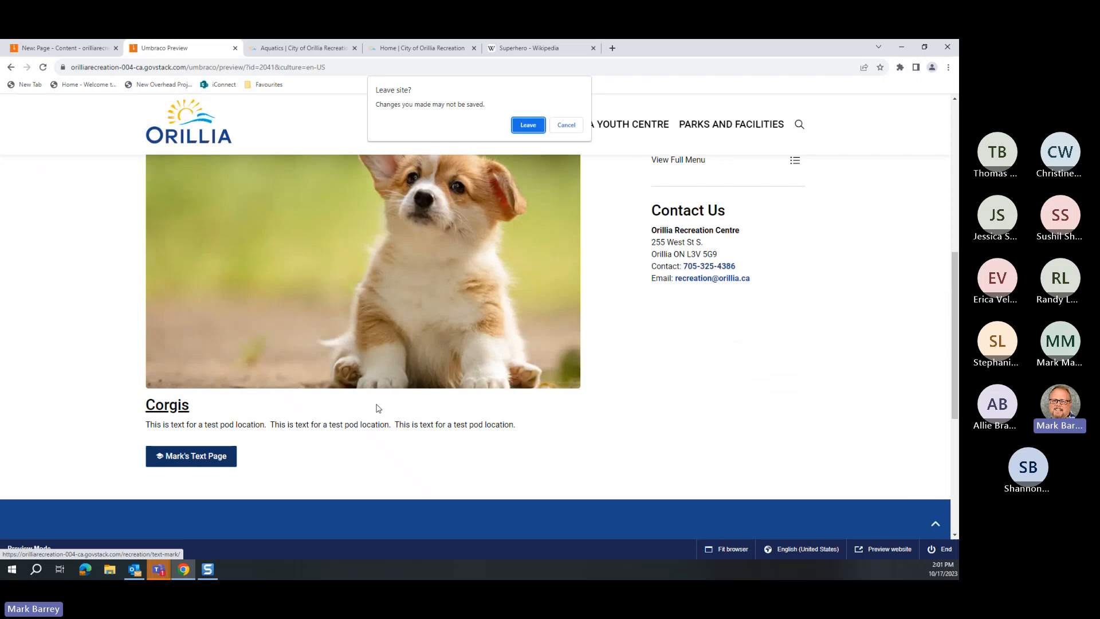
pyautogui.click(518, 130)
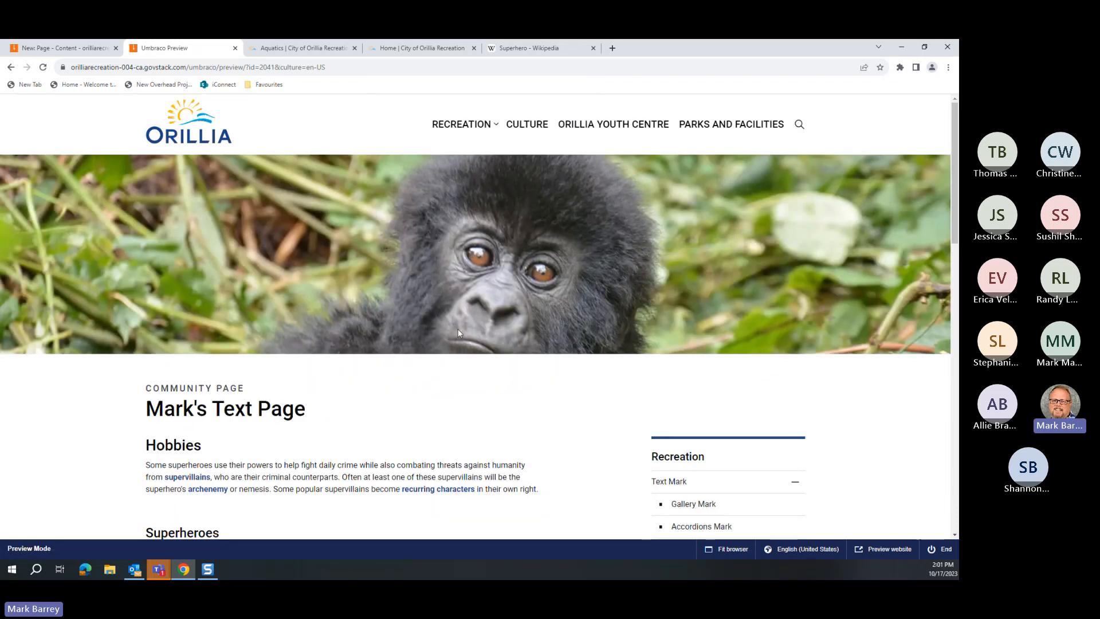
# Step: Go back from the text page preview to the pod page preview, leaving the site, and examine the Corgis pod's layout
pyautogui.scroll(-5, 459, 332)
pyautogui.scroll(5, 459, 332)
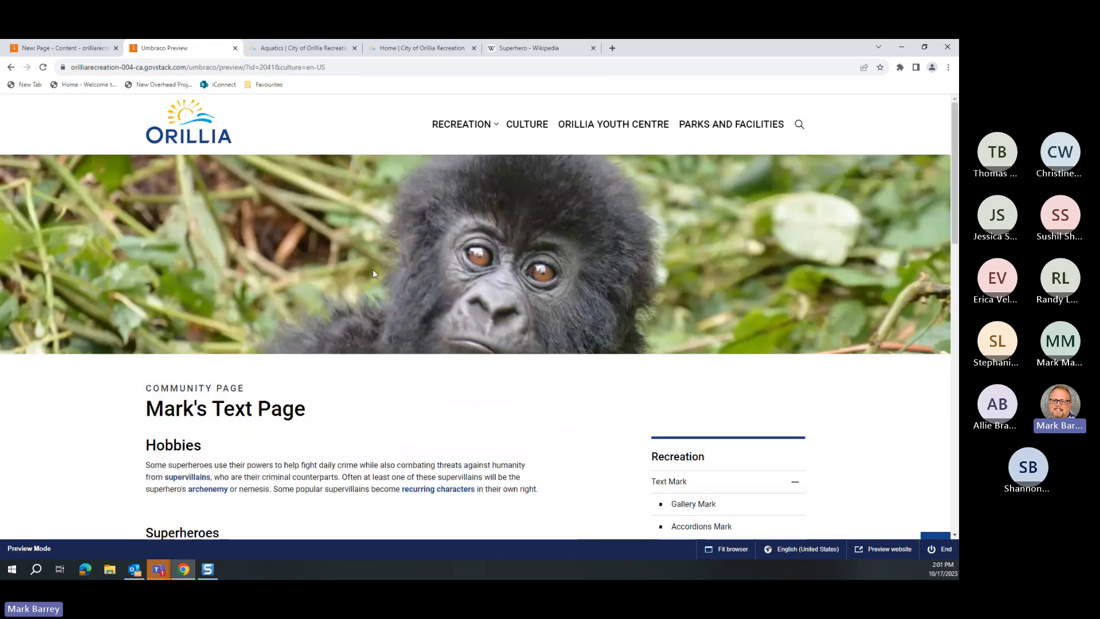
pyautogui.click(11, 68)
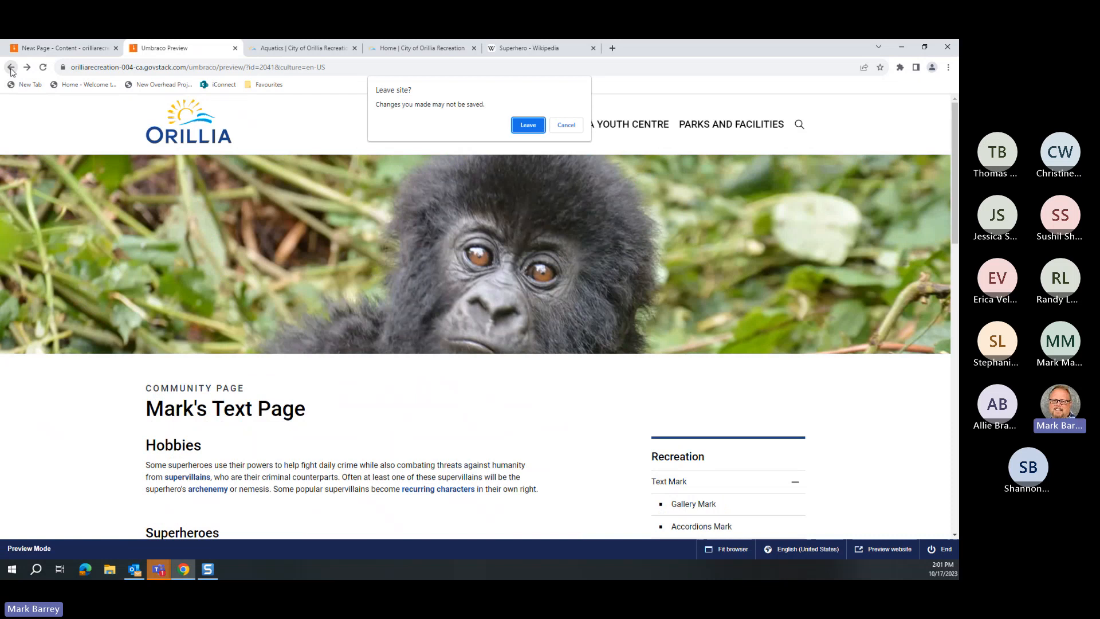
pyautogui.click(528, 125)
pyautogui.scroll(4, 429, 356)
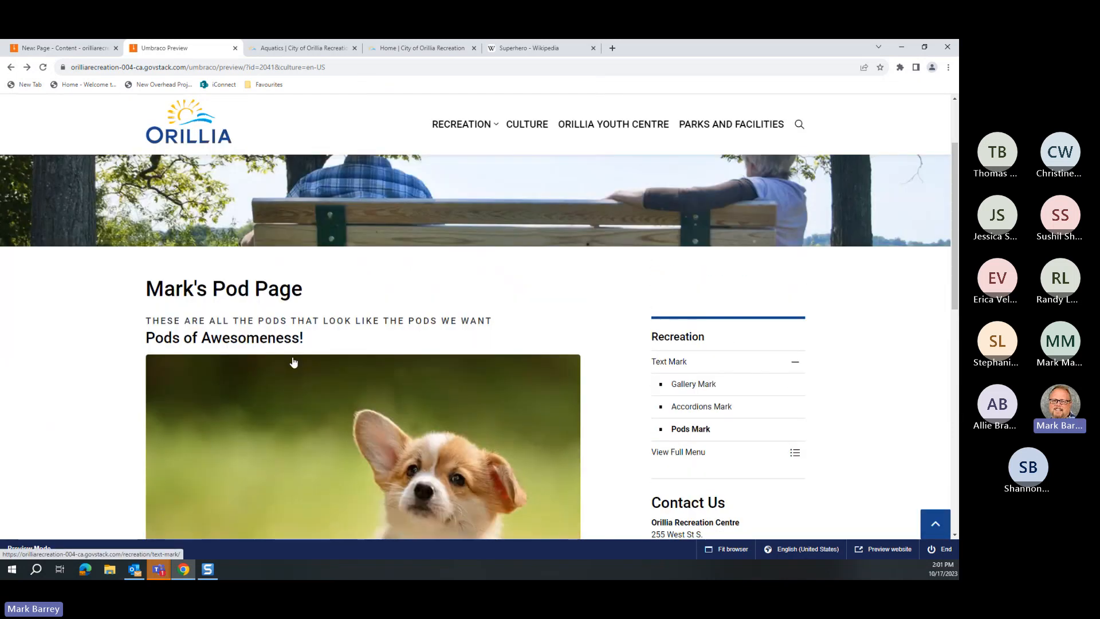
pyautogui.scroll(-2, 477, 380)
pyautogui.scroll(-2, 480, 395)
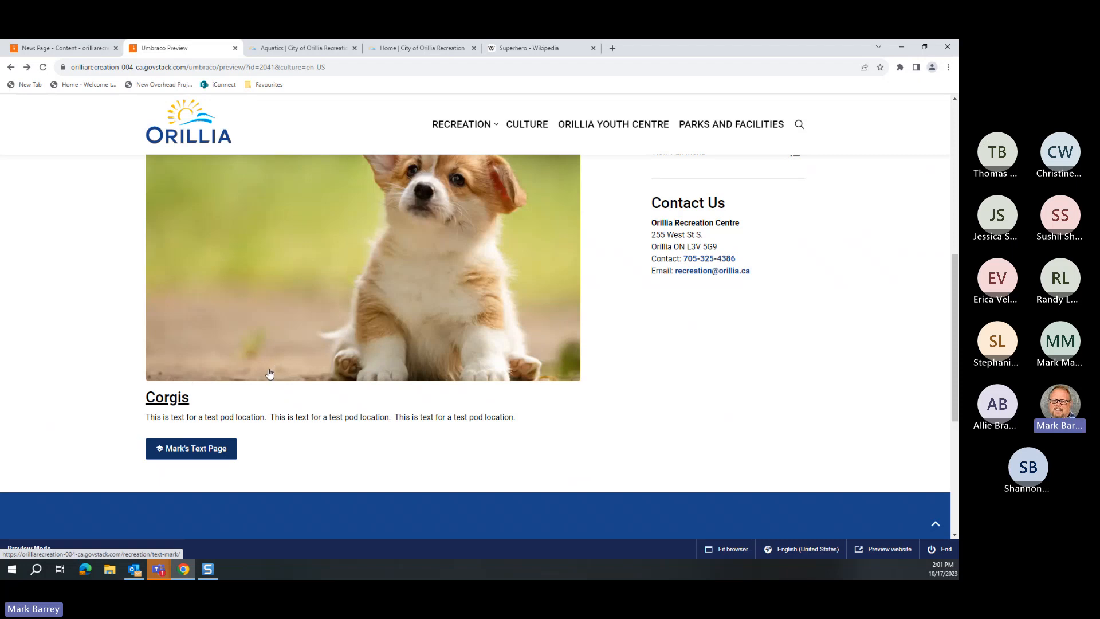
pyautogui.scroll(2, 272, 371)
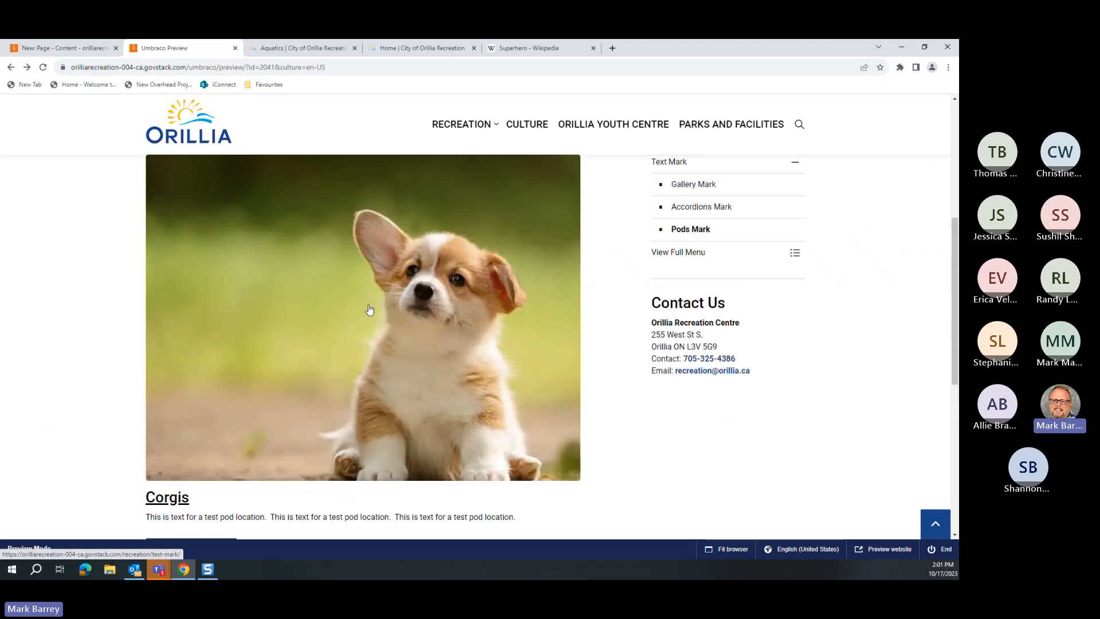
pyautogui.scroll(-2, 369, 307)
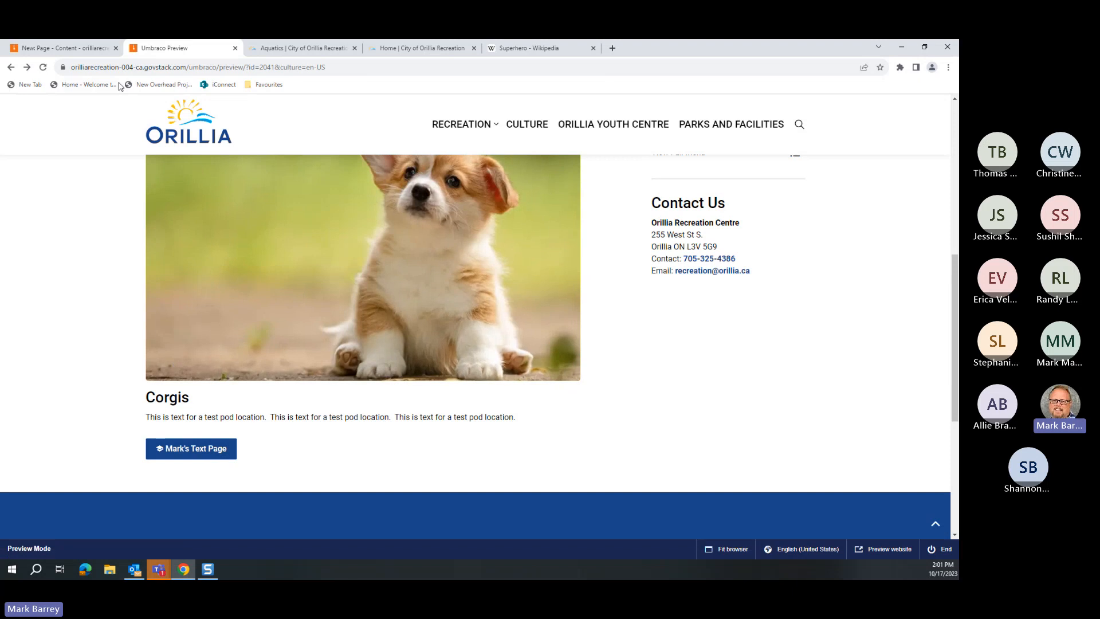
# Step: Set the text position of the Text/Image item in the Pods component to Above and submit the changes
pyautogui.click(96, 49)
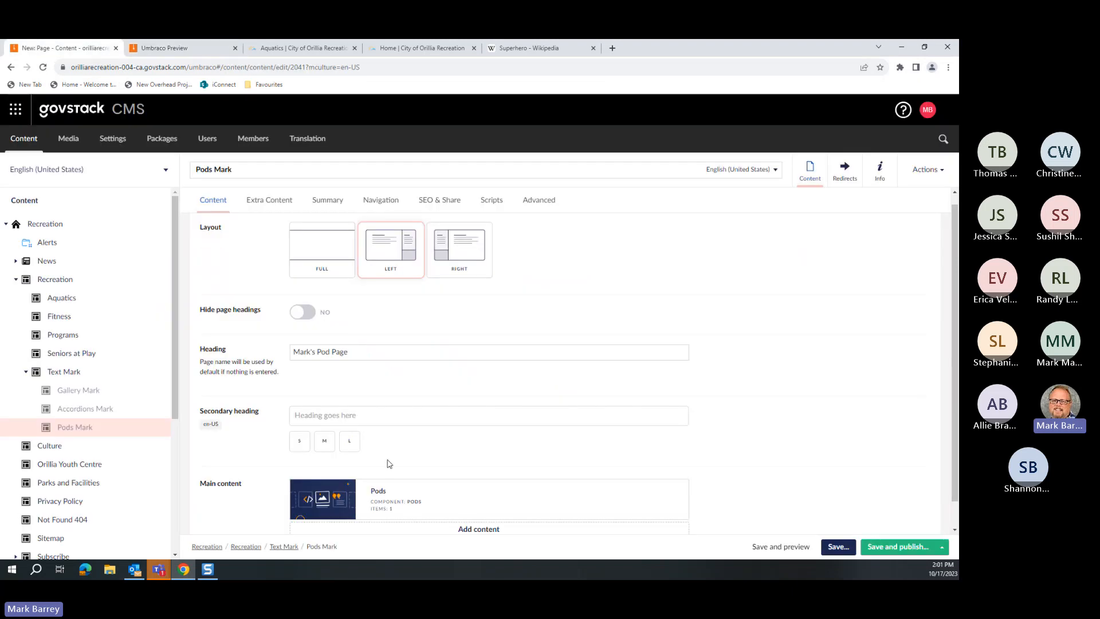
pyautogui.click(378, 491)
pyautogui.scroll(-5, 713, 375)
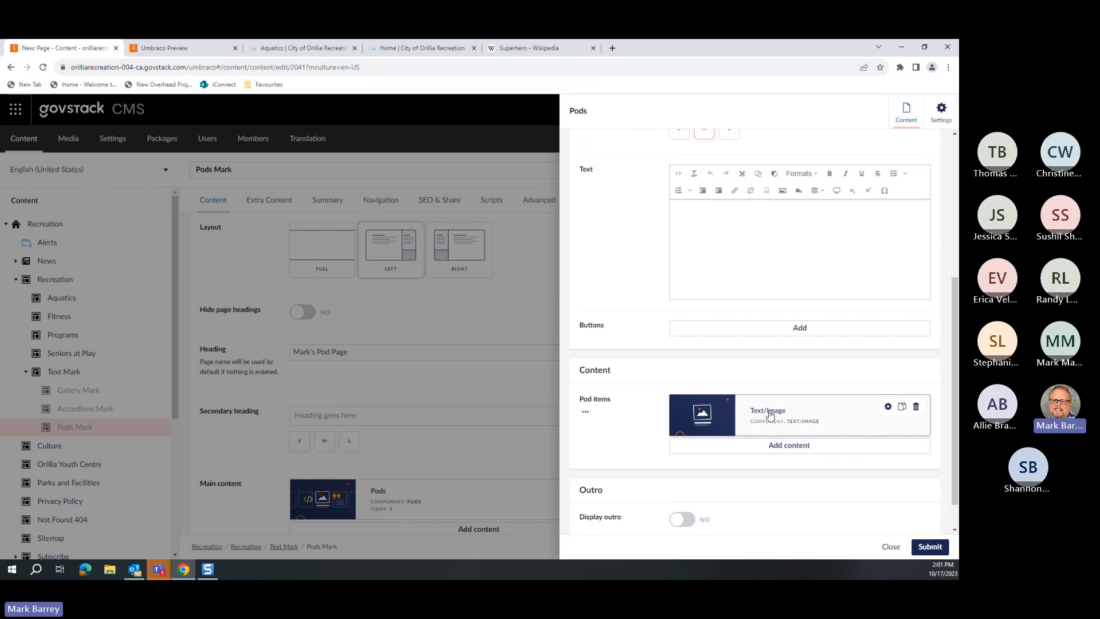
pyautogui.click(888, 407)
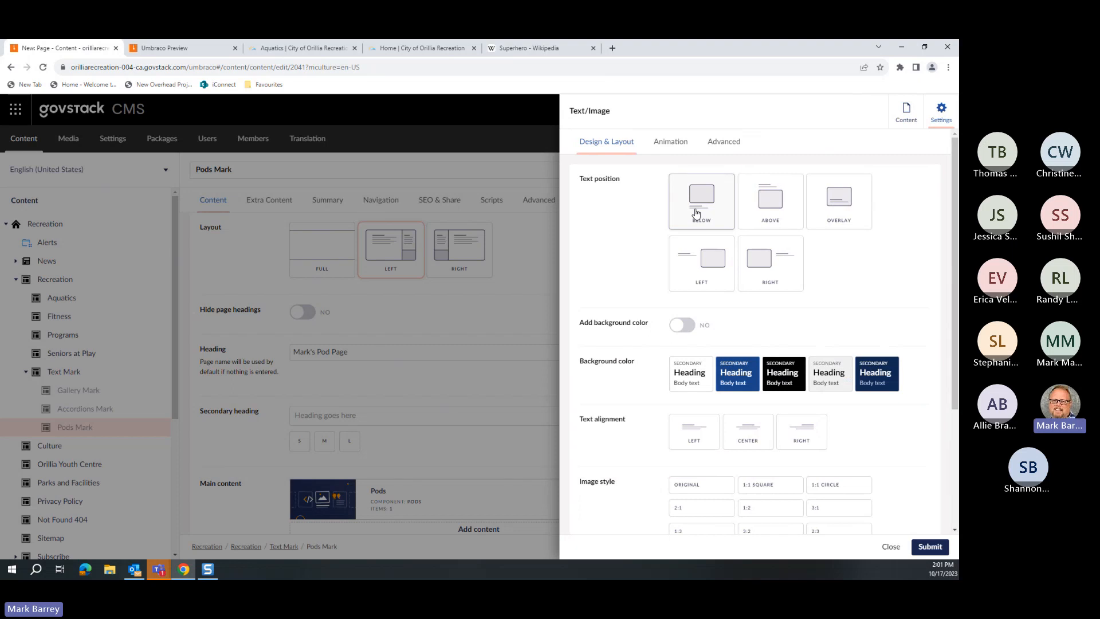
pyautogui.click(762, 196)
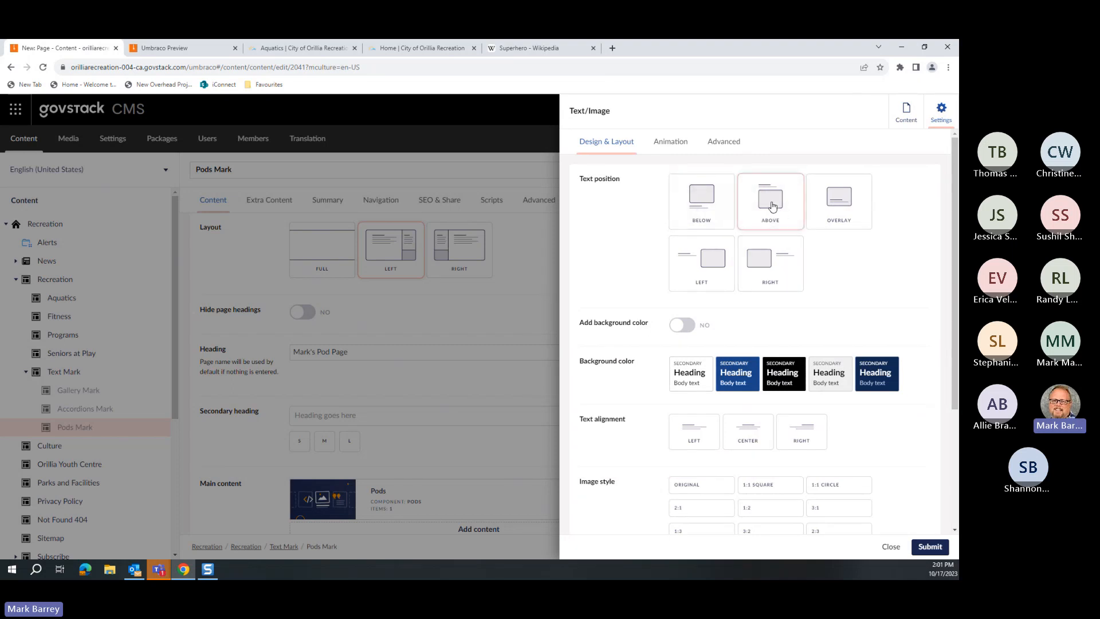
pyautogui.click(931, 547)
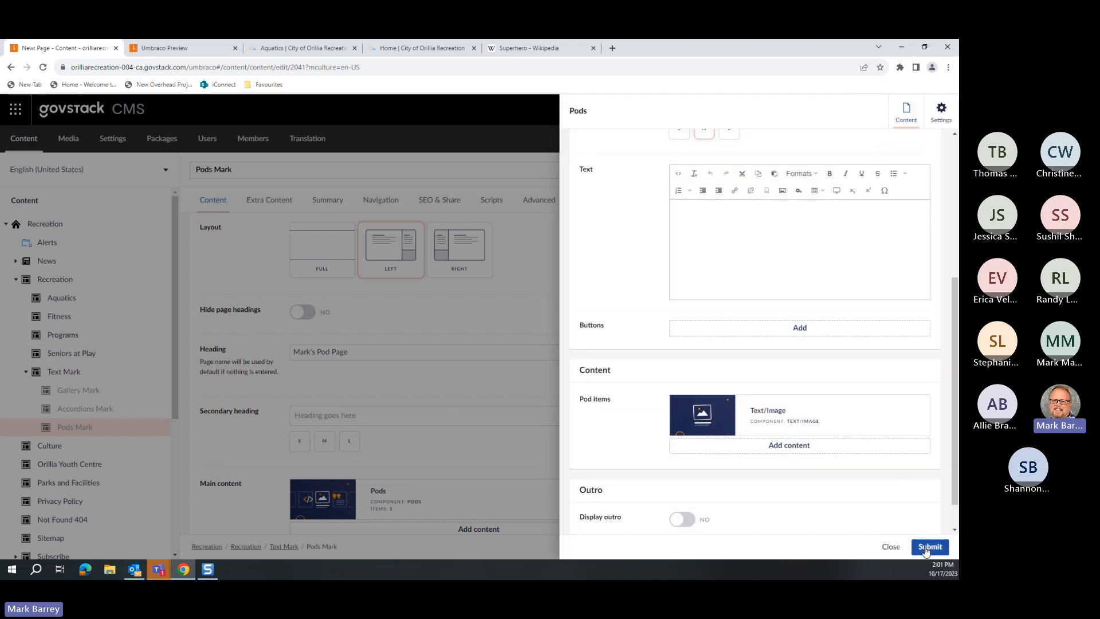
pyautogui.click(931, 547)
# Step: Save and preview the pod page, accept reloading it, and check the Corgis text above the image
pyautogui.click(792, 547)
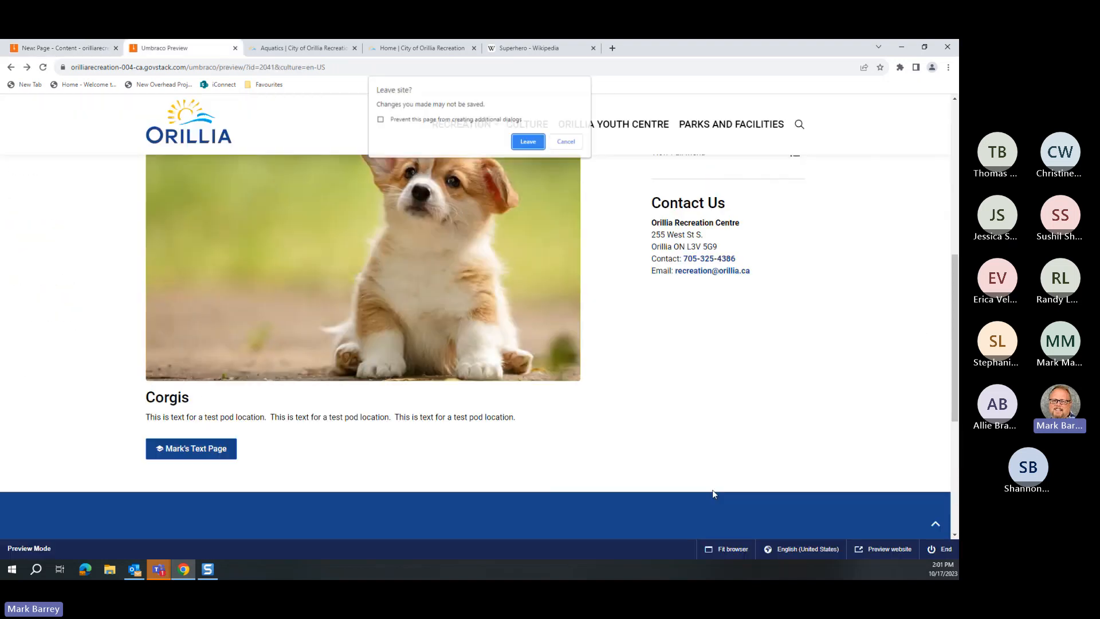
pyautogui.click(528, 142)
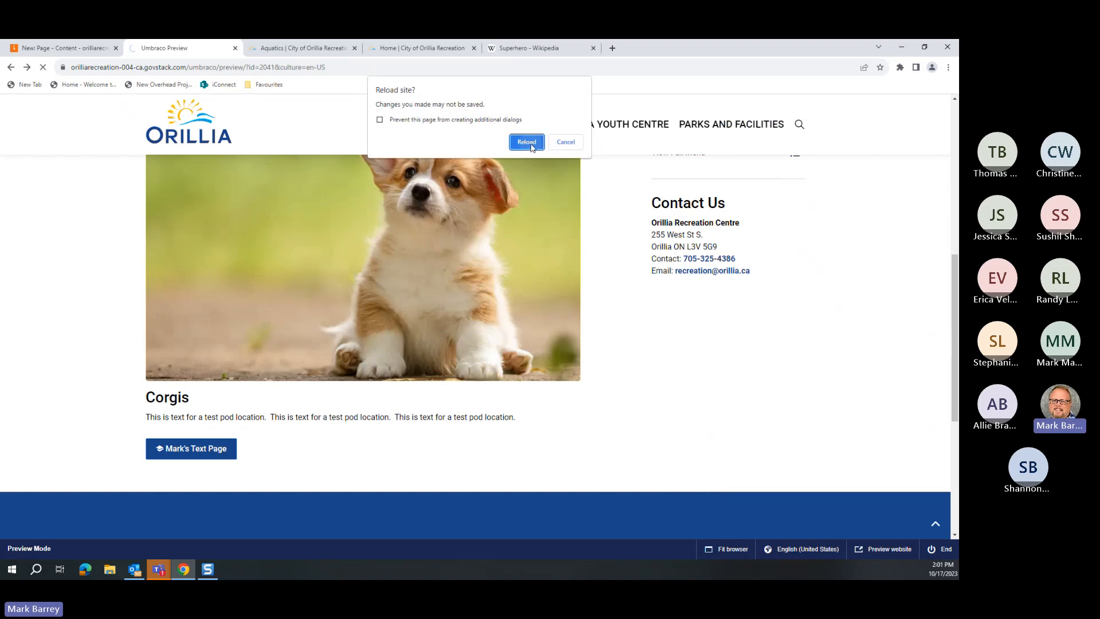
pyautogui.click(525, 143)
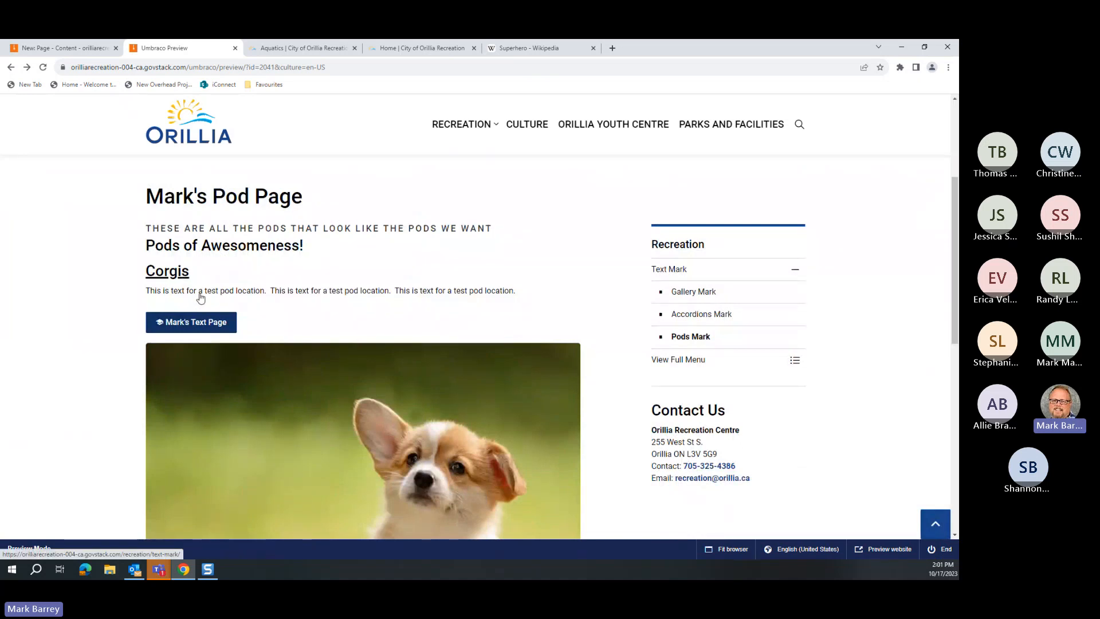
pyautogui.scroll(-3, 366, 433)
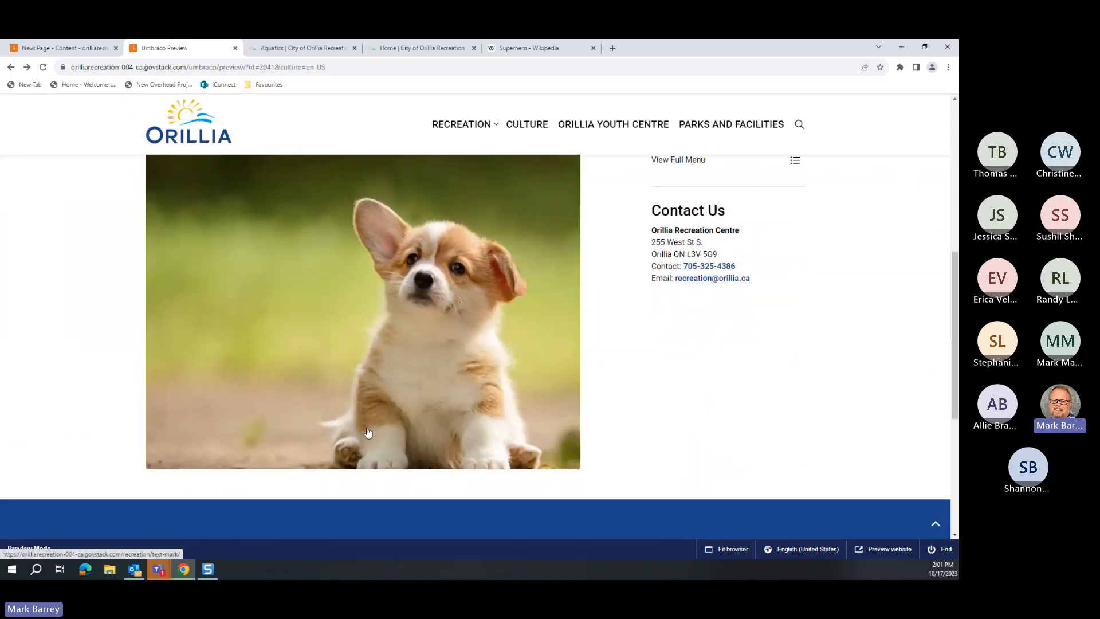
# Step: Set the Text/Image pod item's text position to Overlay, submit the changes, and preview the Corgis pod
pyautogui.click(86, 49)
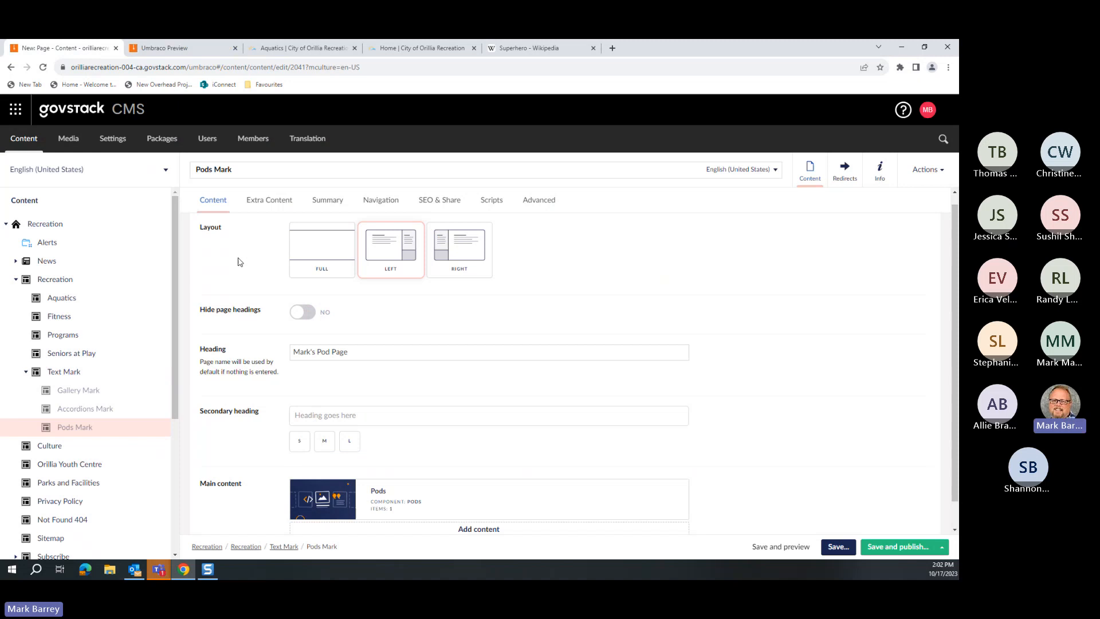
pyautogui.click(405, 492)
pyautogui.scroll(-3, 802, 418)
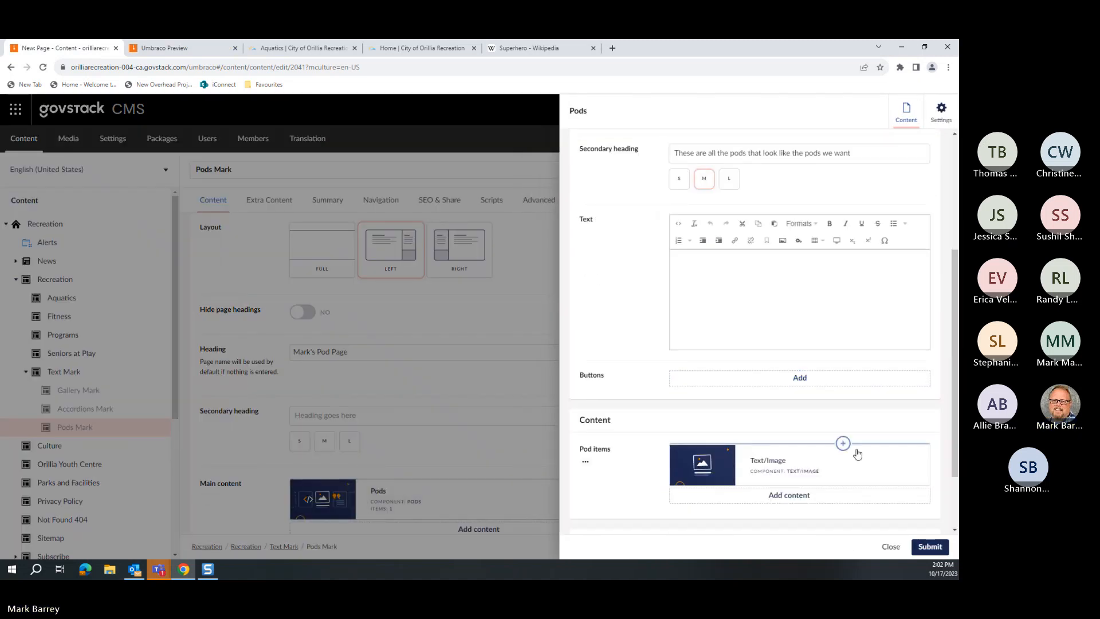
pyautogui.click(888, 458)
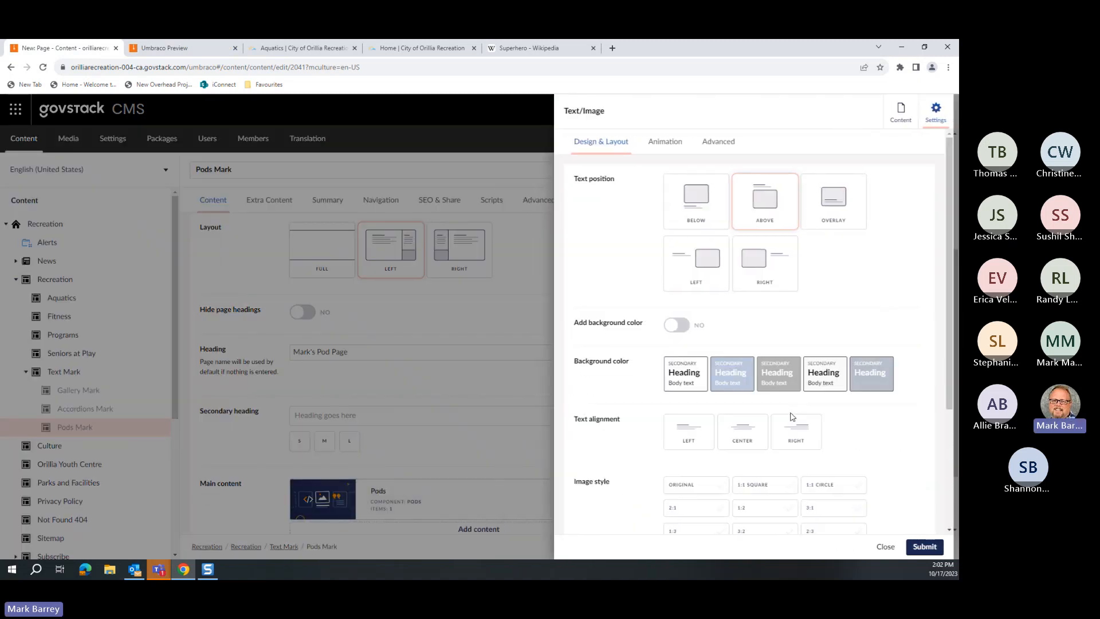
pyautogui.click(839, 201)
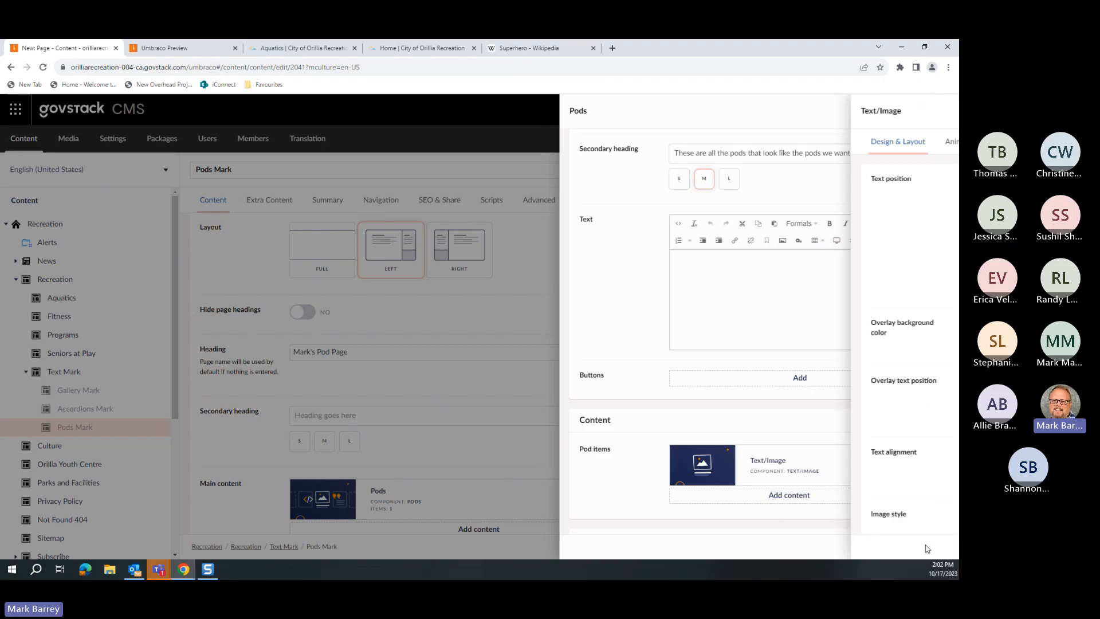
pyautogui.click(920, 546)
pyautogui.click(920, 546)
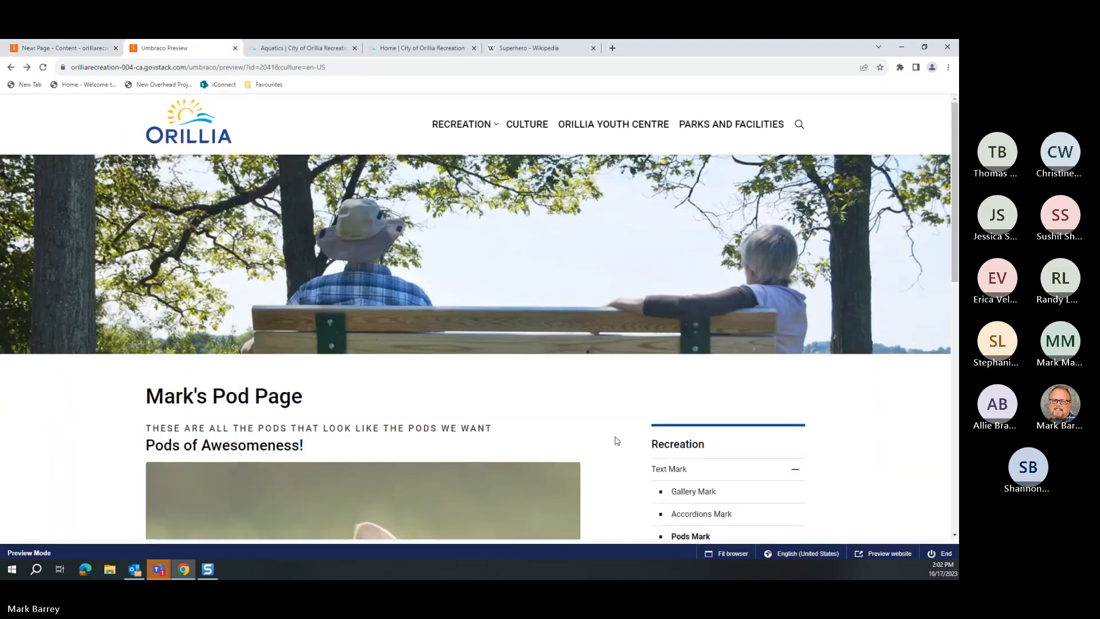
pyautogui.scroll(-5, 605, 436)
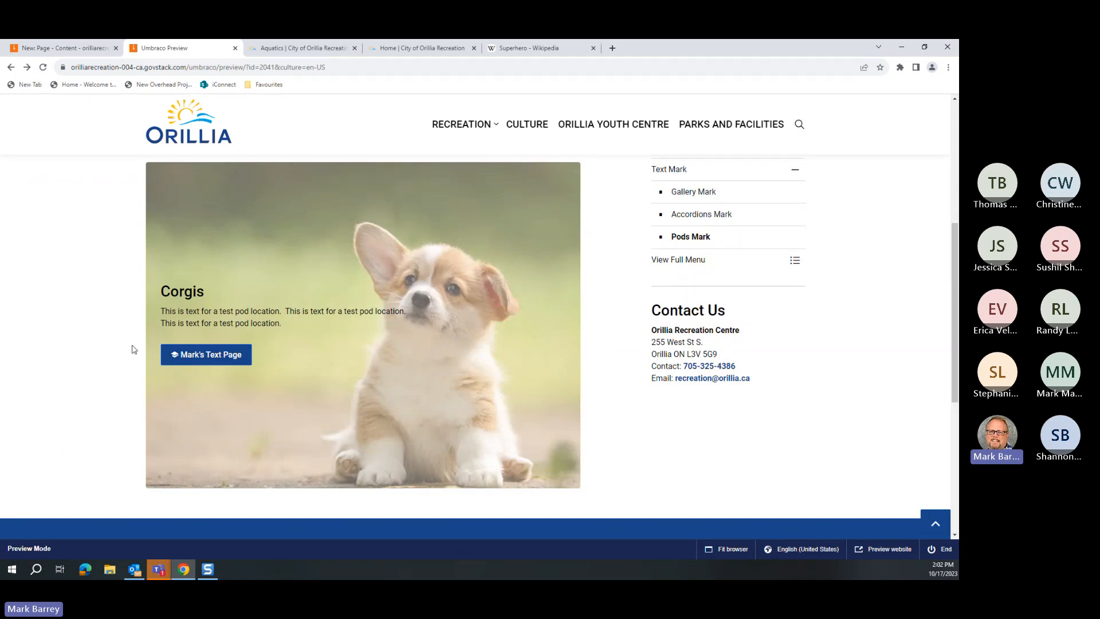
# Step: Set the Text/Image pod item's overlay background color to black, submit the changes, and preview the Corgis pod
pyautogui.click(60, 49)
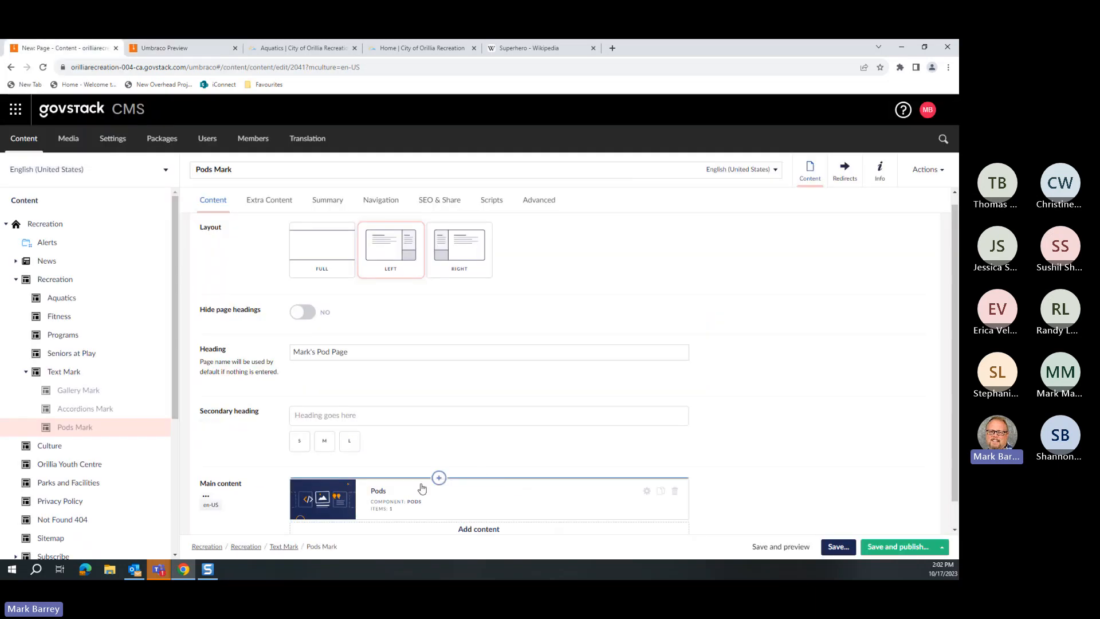
pyautogui.click(385, 497)
pyautogui.scroll(-6, 812, 415)
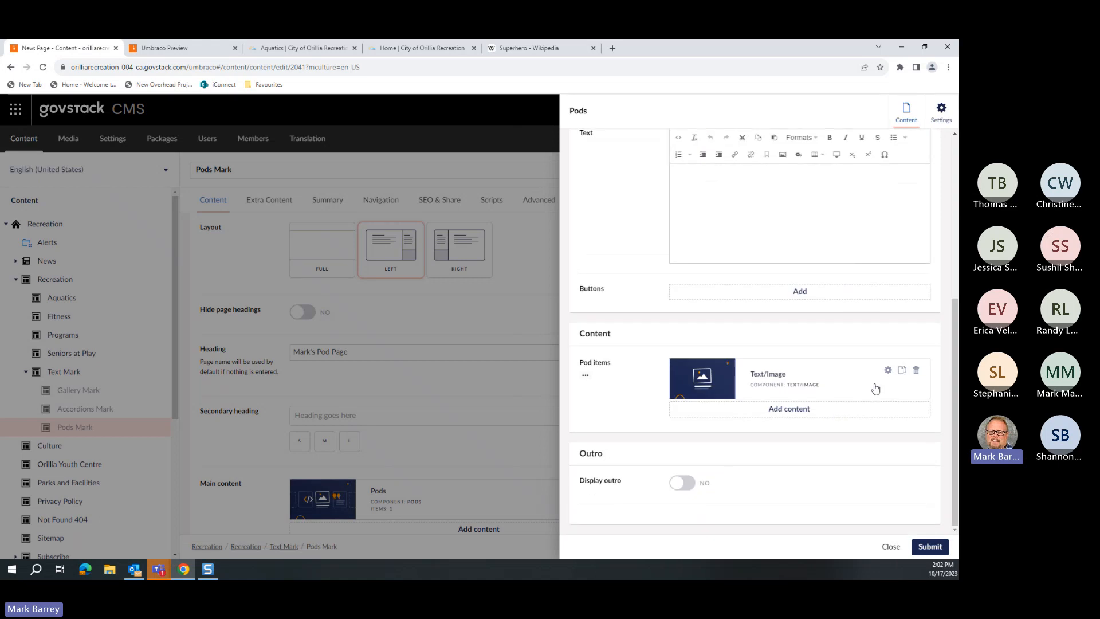
pyautogui.click(888, 370)
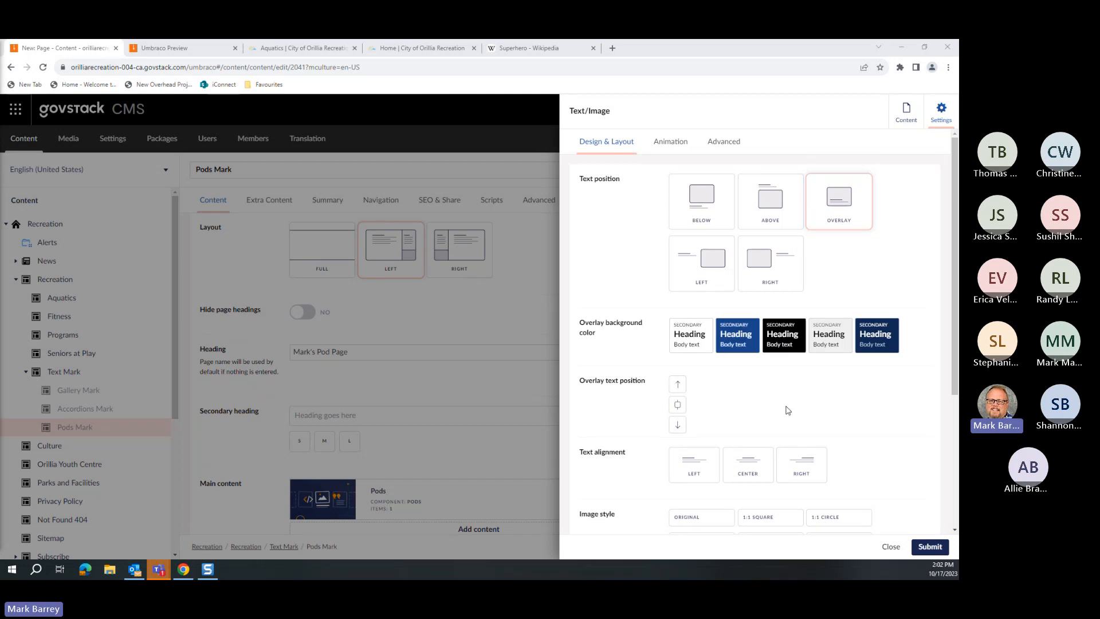
pyautogui.click(785, 346)
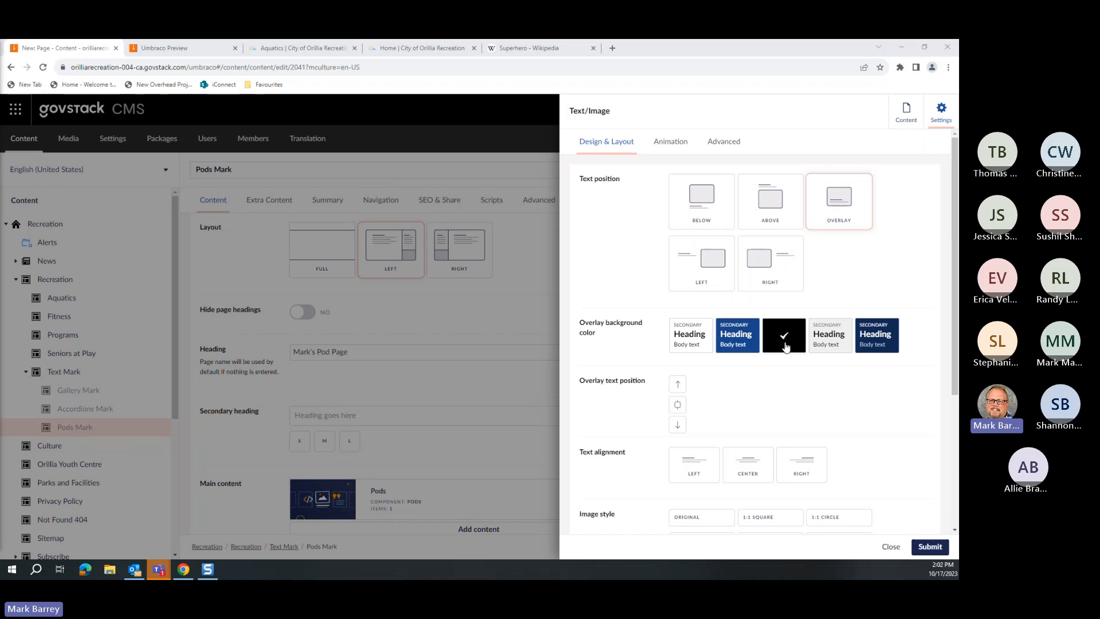
pyautogui.click(930, 546)
pyautogui.click(930, 547)
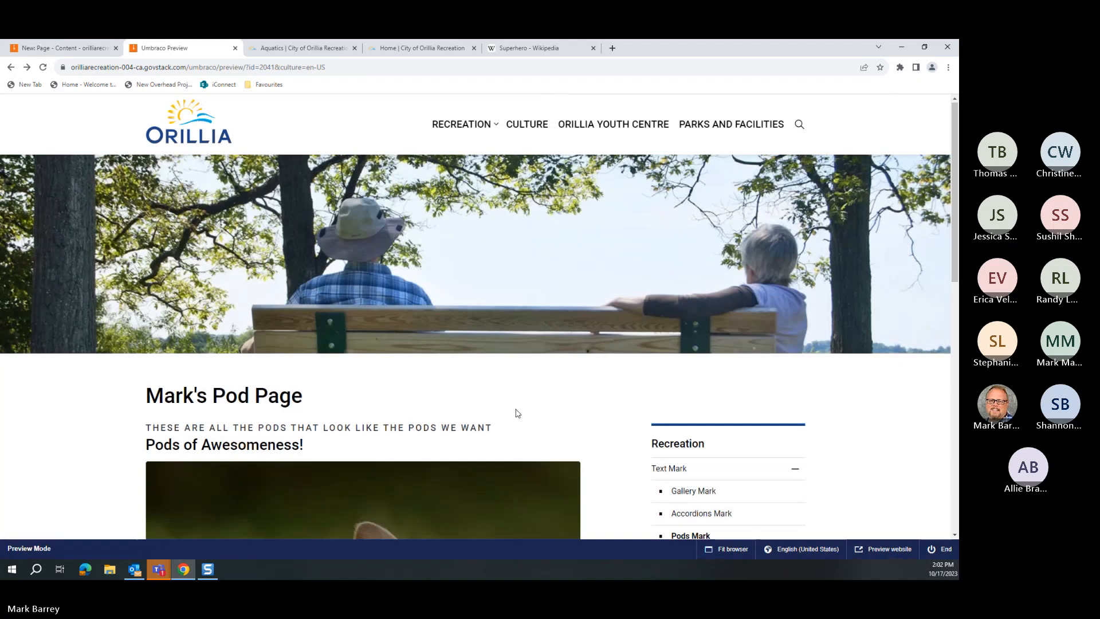
pyautogui.scroll(-5, 518, 409)
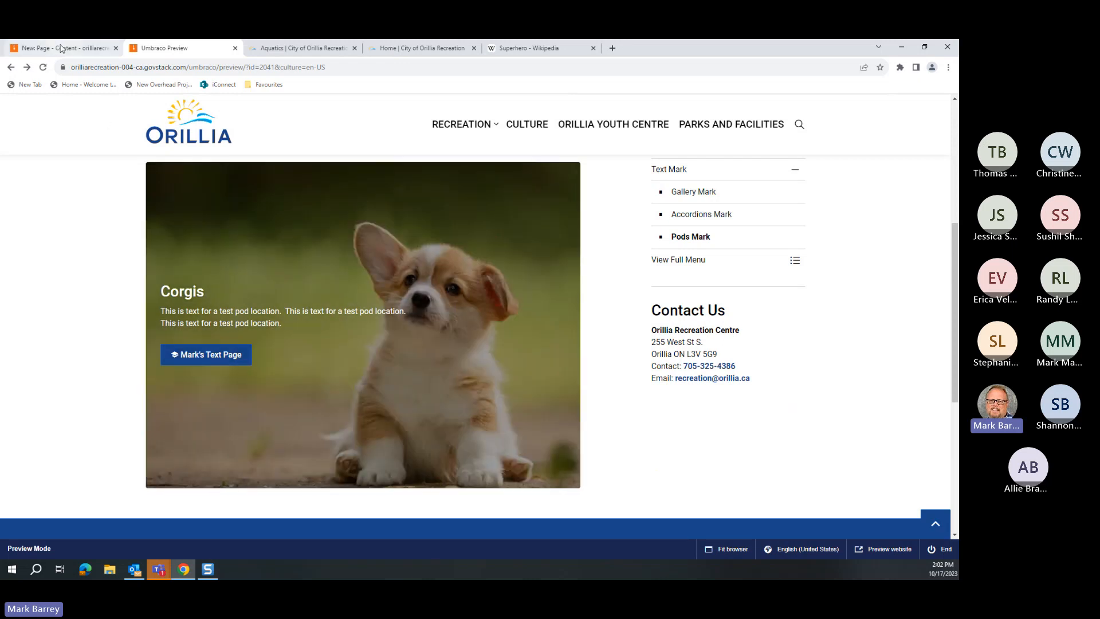
# Step: Set the Text/Image pod item's overlay background color to the brighter blue and submit the changes
pyautogui.click(63, 47)
pyautogui.click(406, 497)
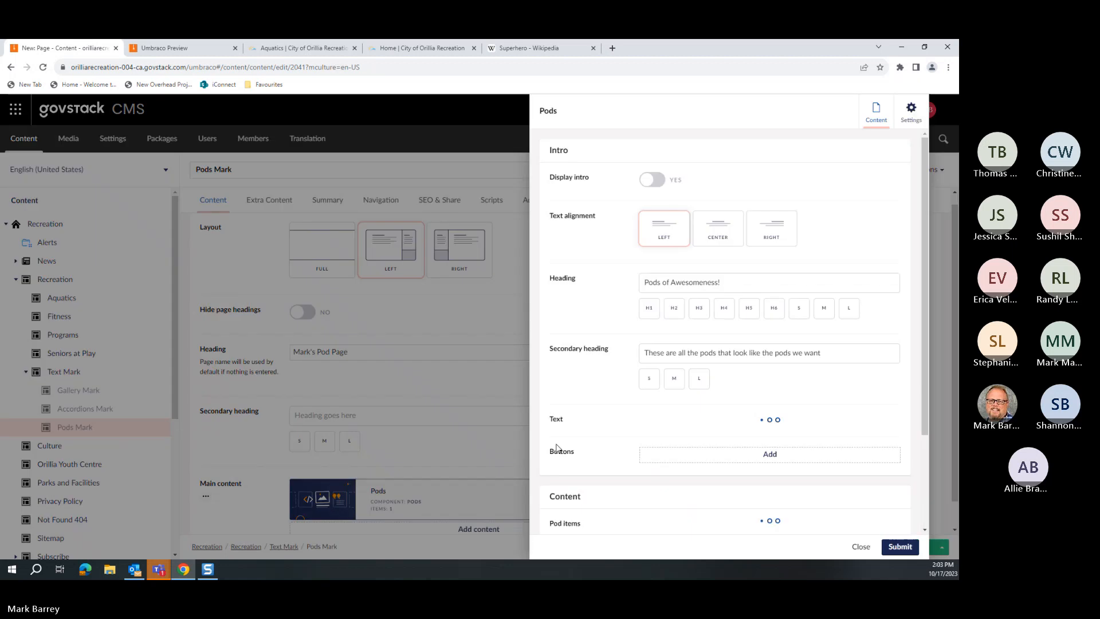
pyautogui.scroll(-4, 702, 401)
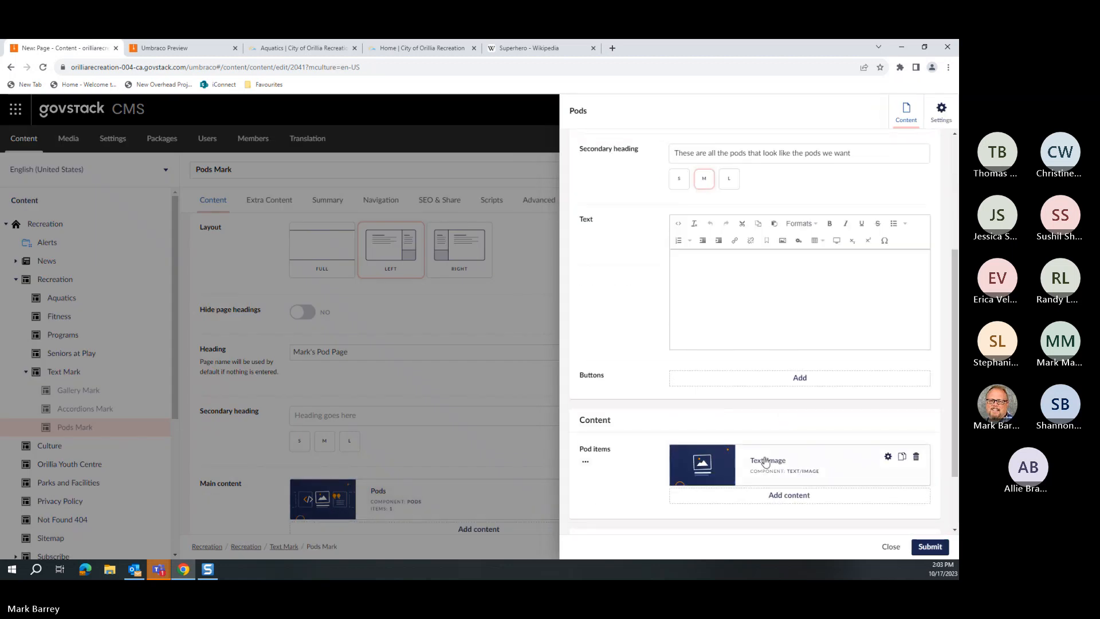
pyautogui.click(888, 456)
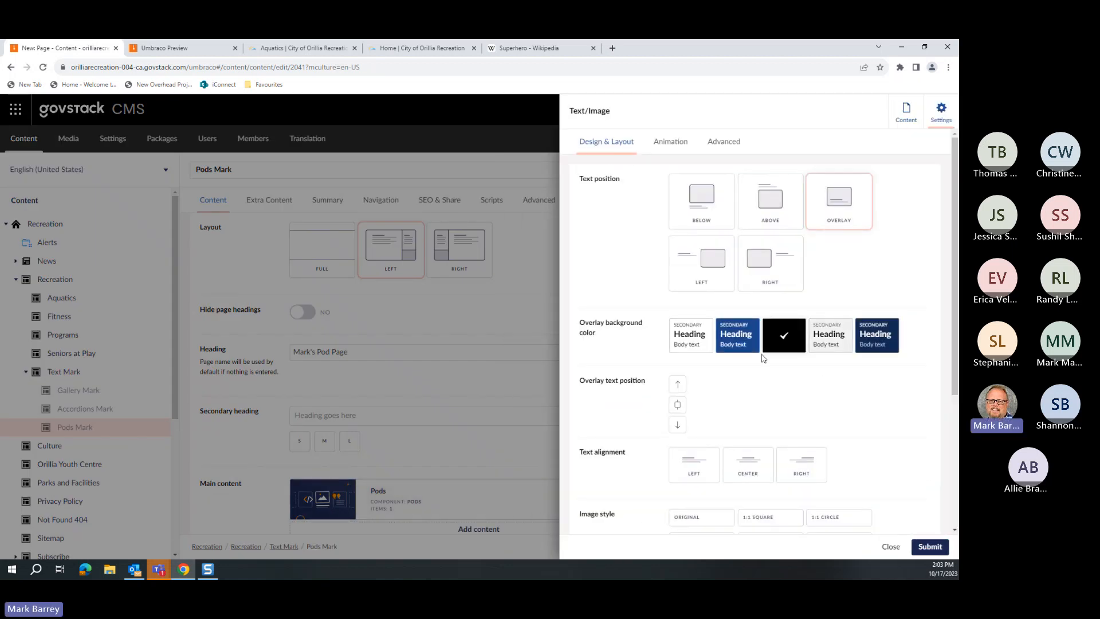
pyautogui.click(743, 343)
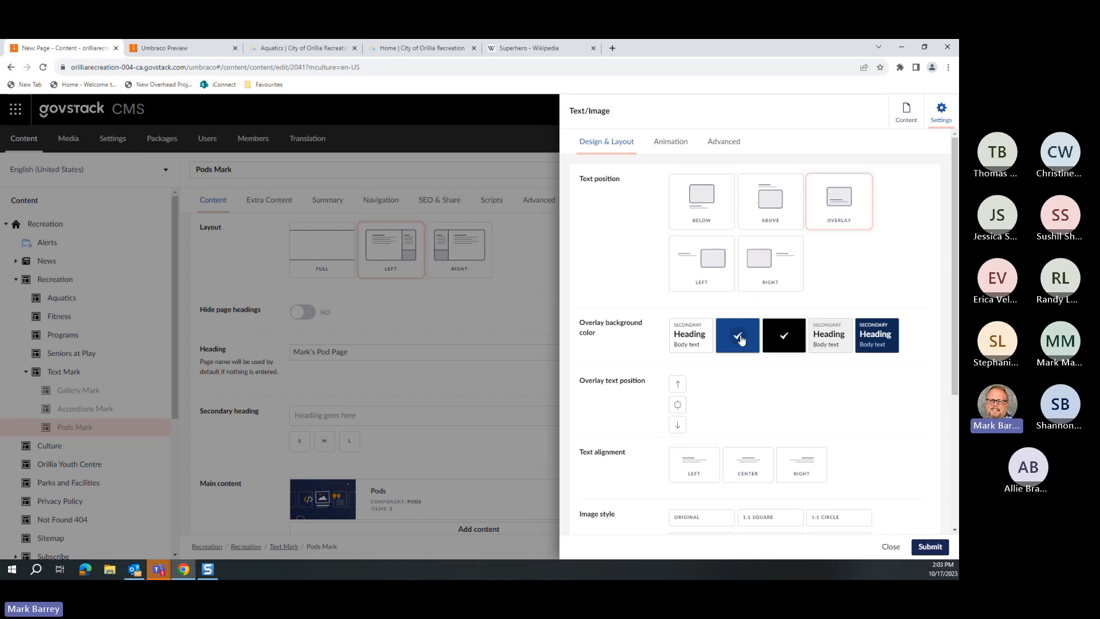
pyautogui.click(930, 548)
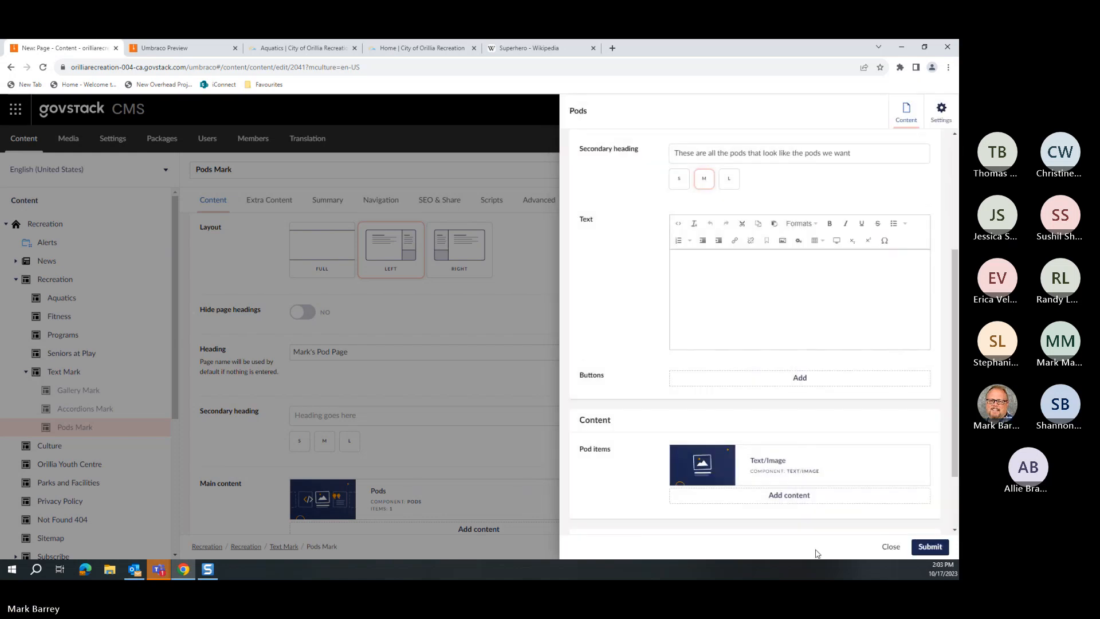
pyautogui.click(928, 546)
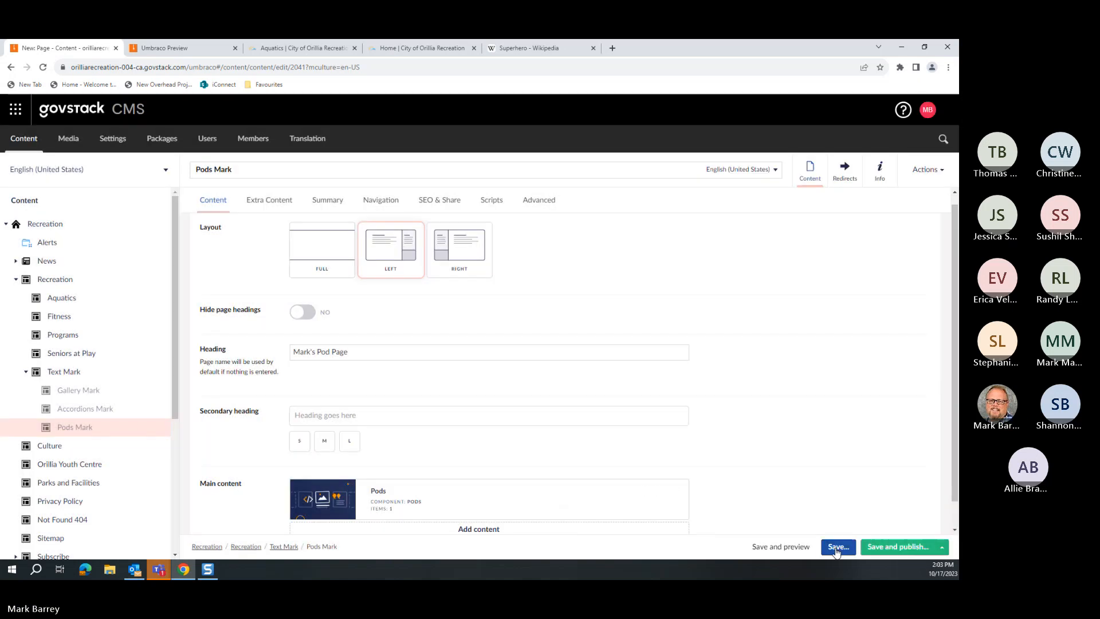
# Step: Save and preview the pod page, and check the blue overlay on the Corgis pod
pyautogui.click(802, 548)
pyautogui.scroll(-5, 652, 454)
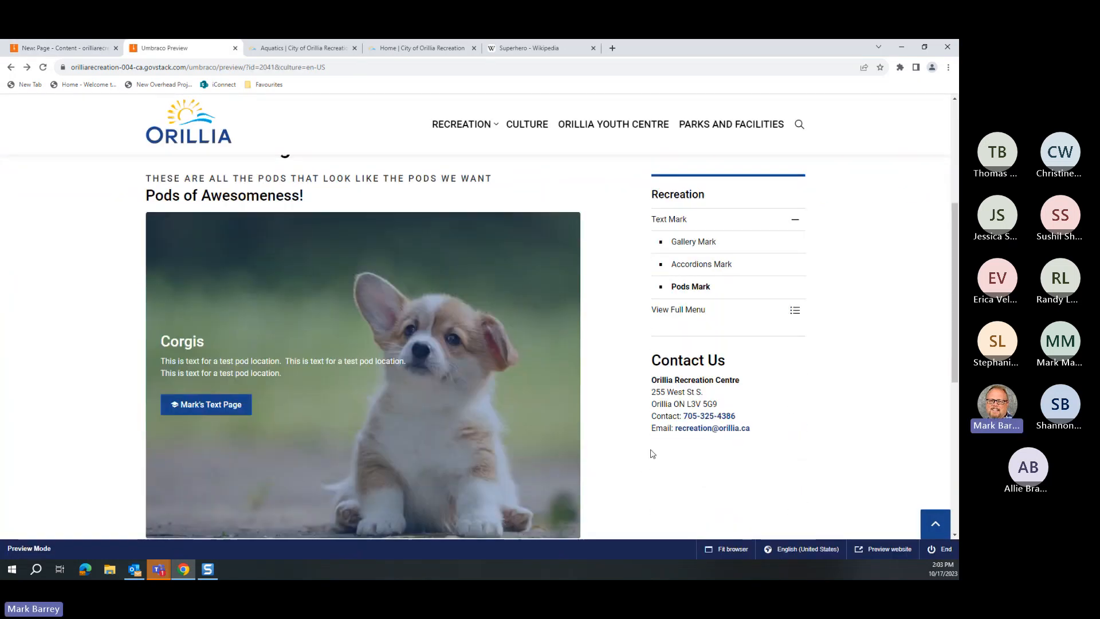
pyautogui.scroll(-1, 652, 454)
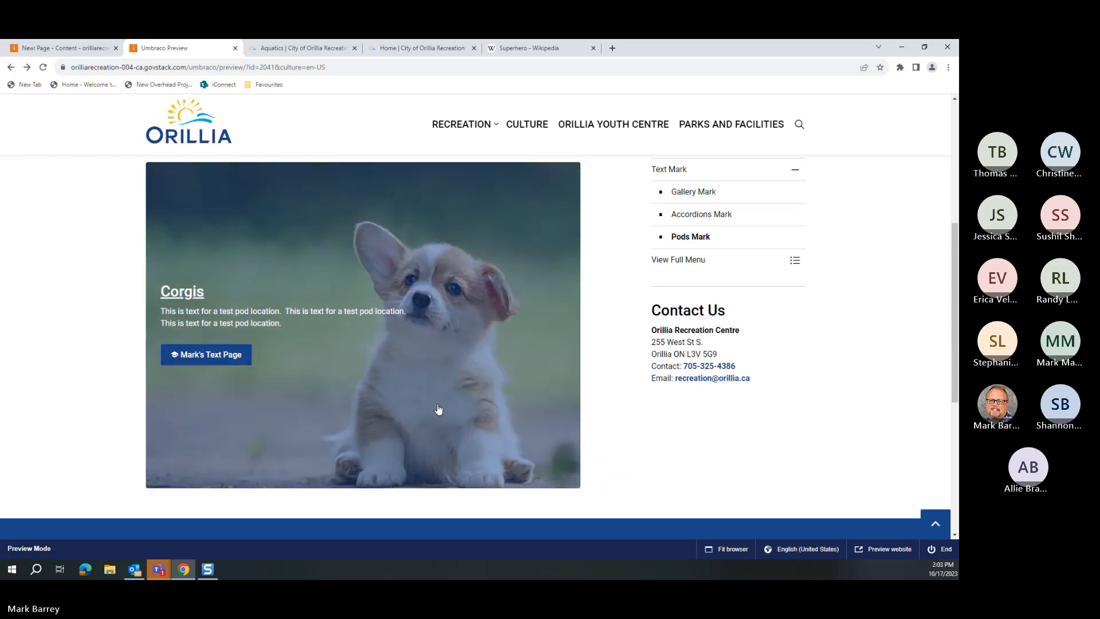
# Step: Set the Text/Image pod item's text position to Left, submit the changes, and preview the Corgis pod
pyautogui.click(60, 51)
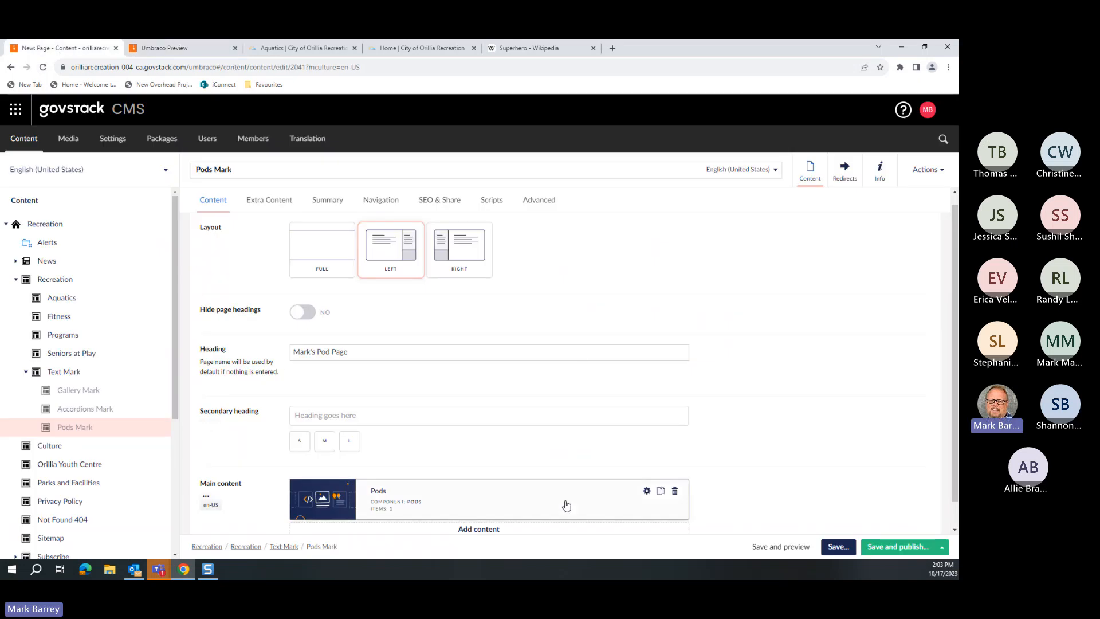
pyautogui.click(511, 484)
pyautogui.scroll(-4, 685, 518)
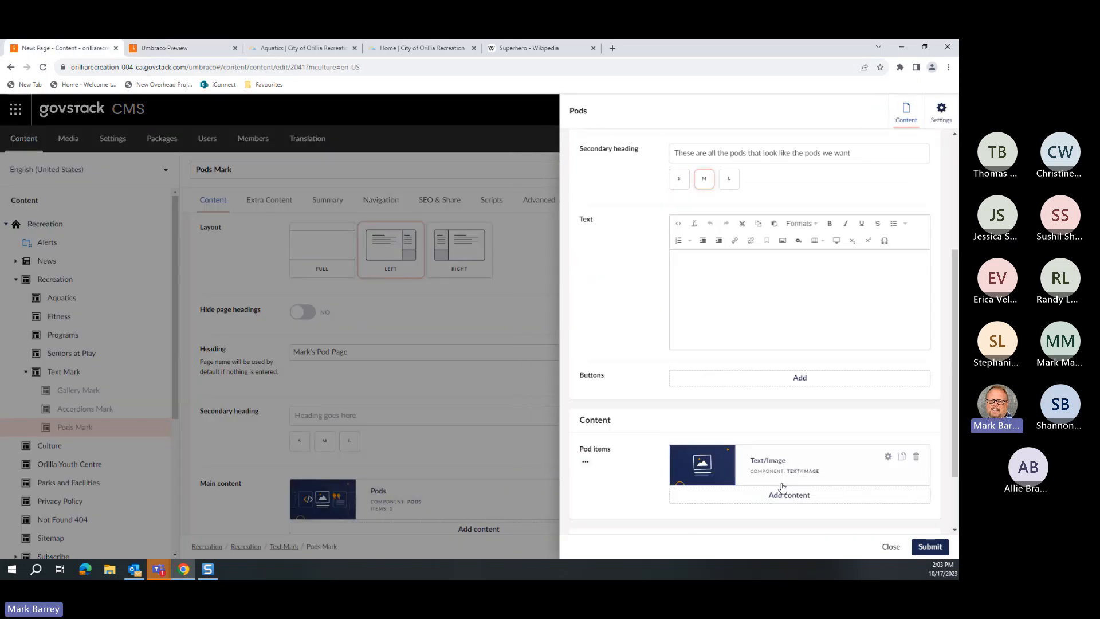
pyautogui.click(888, 457)
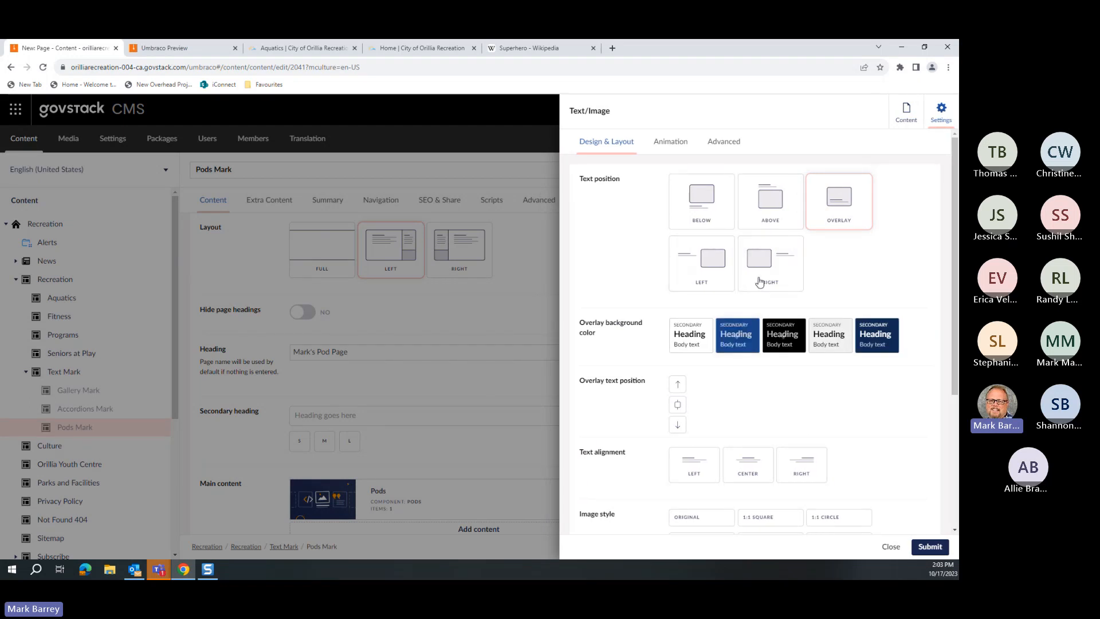
pyautogui.click(709, 262)
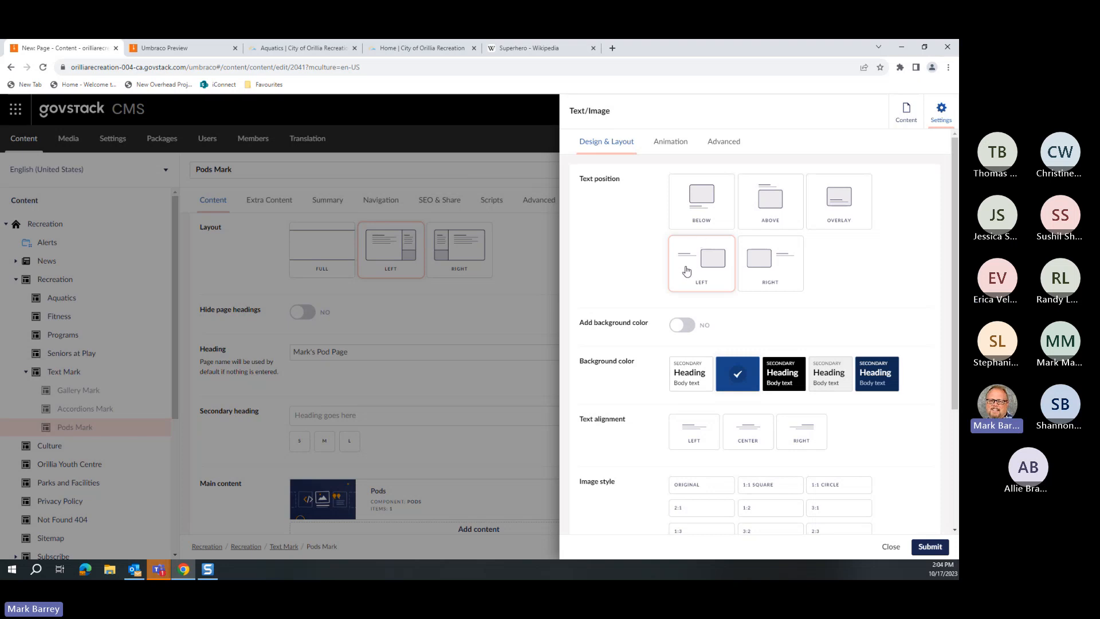
pyautogui.click(929, 546)
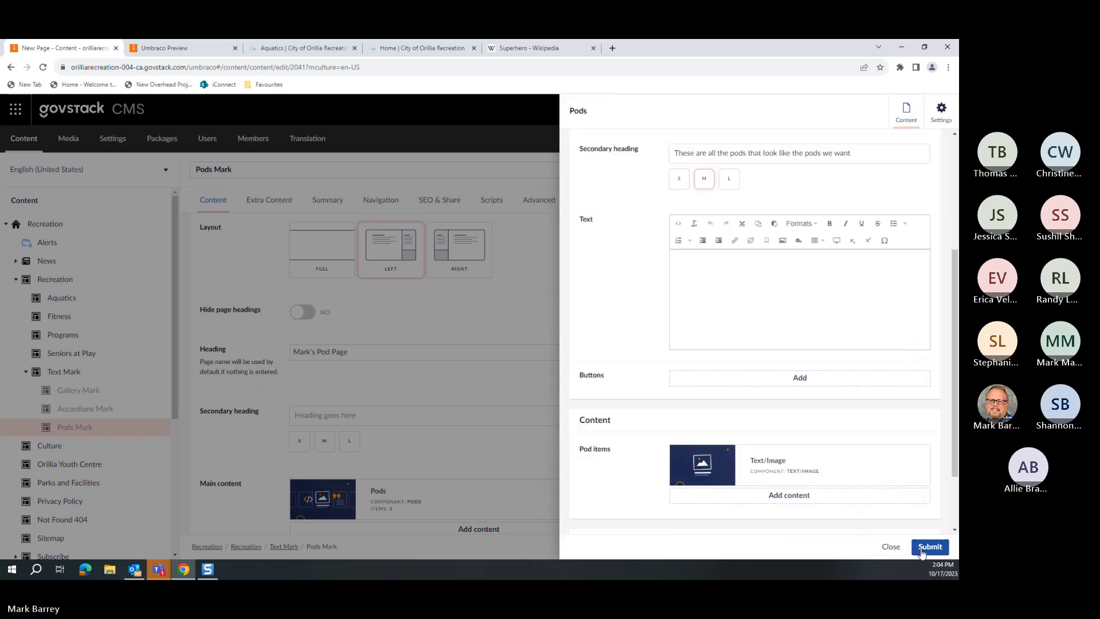
pyautogui.click(922, 546)
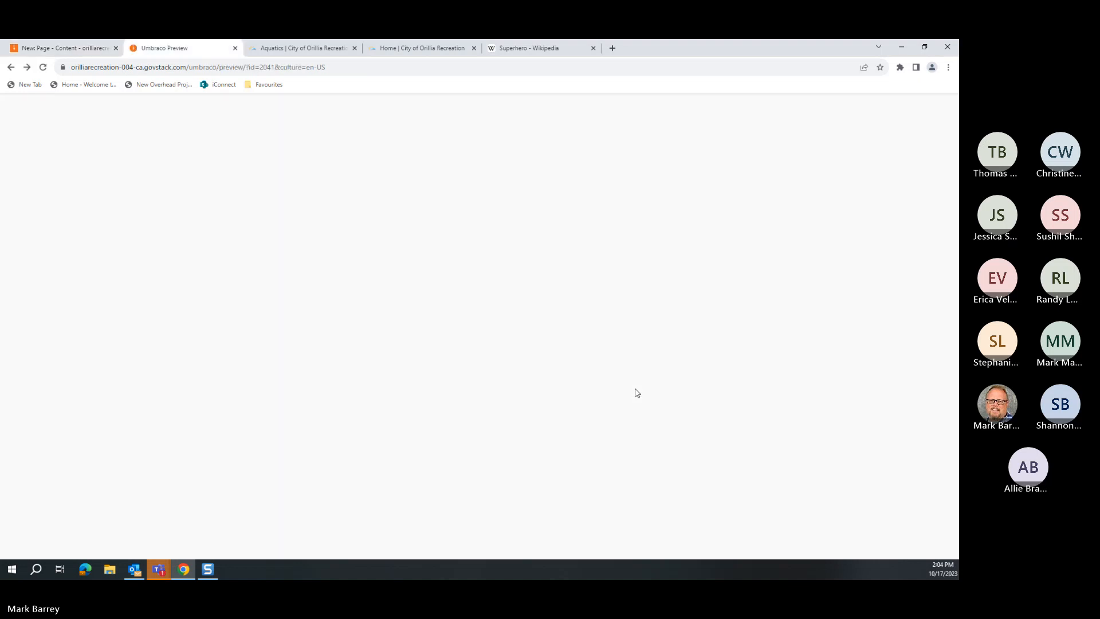
pyautogui.scroll(-3, 639, 390)
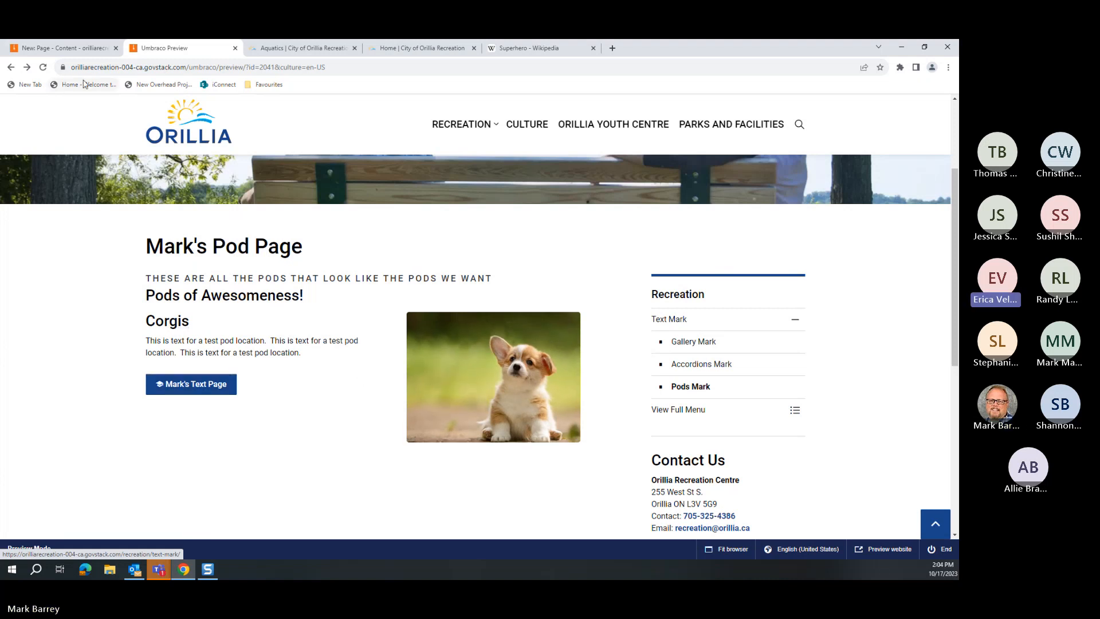
# Step: Return to the page editor and set the Text/Image pod item's text position to Below
pyautogui.click(78, 50)
pyautogui.scroll(-1, 461, 446)
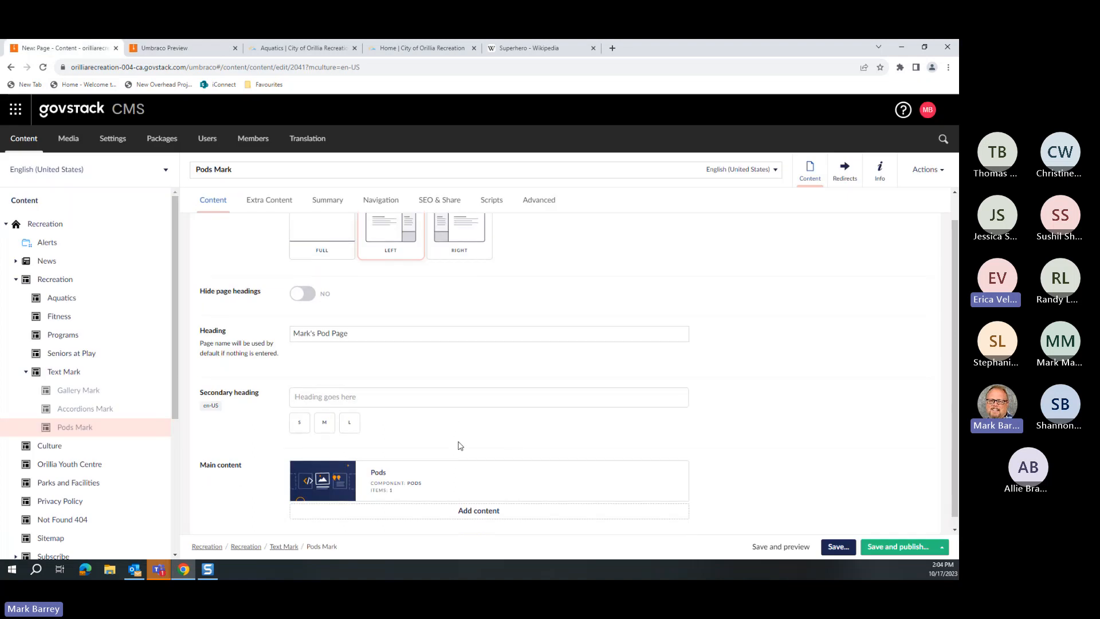
pyautogui.click(378, 468)
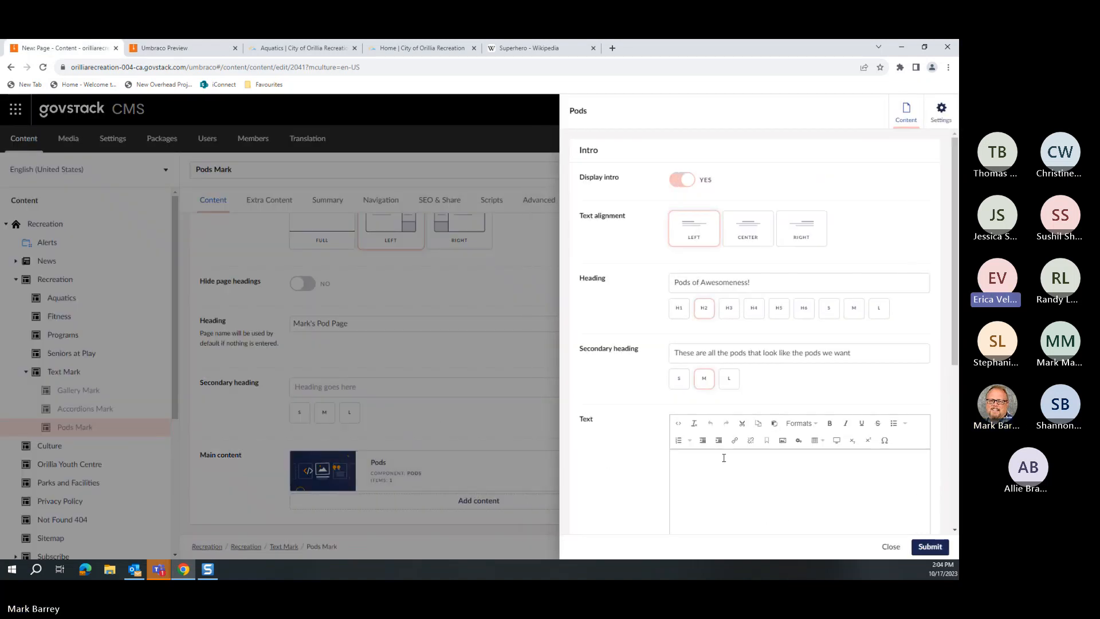
pyautogui.scroll(-5, 745, 429)
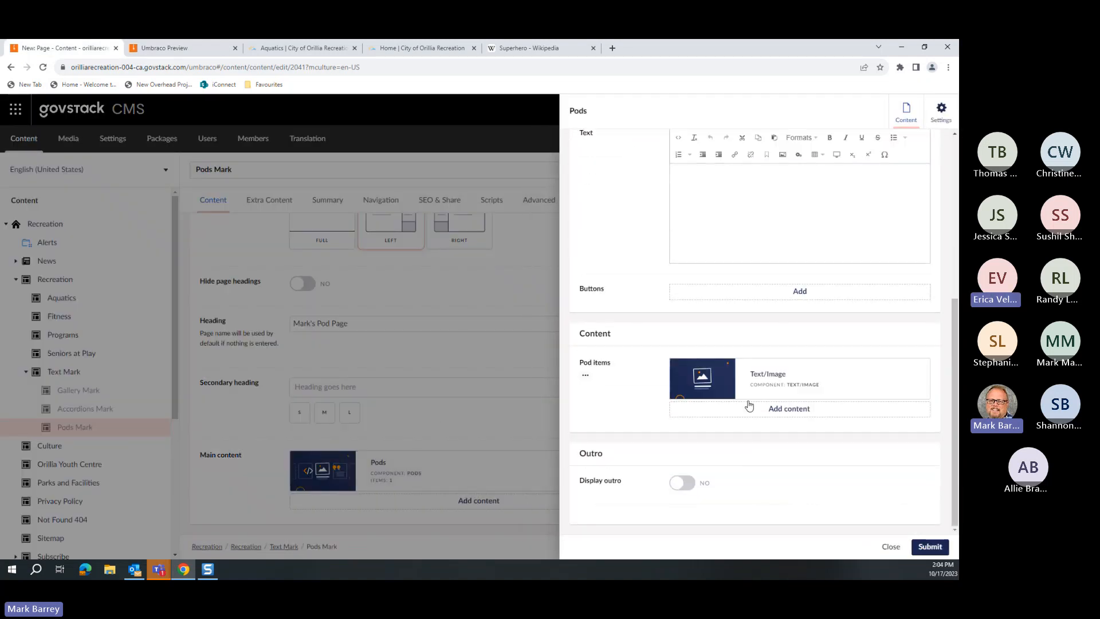
pyautogui.click(878, 376)
pyautogui.click(701, 203)
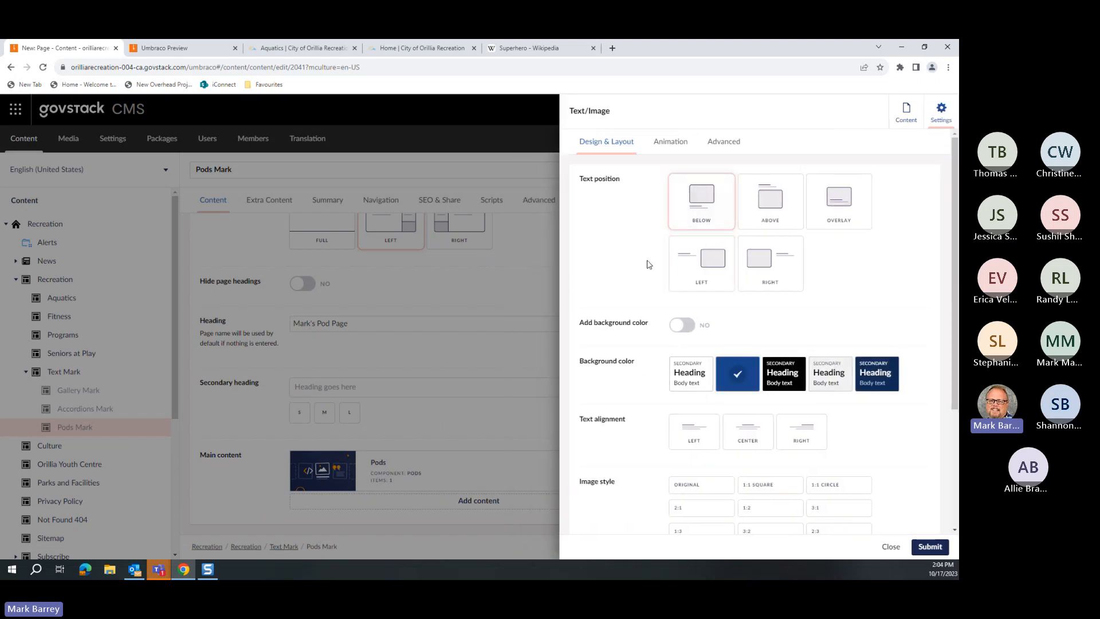
# Step: Set the pod item's text alignment to Left and its image style to 2:1, and submit the changes
pyautogui.scroll(-2, 719, 260)
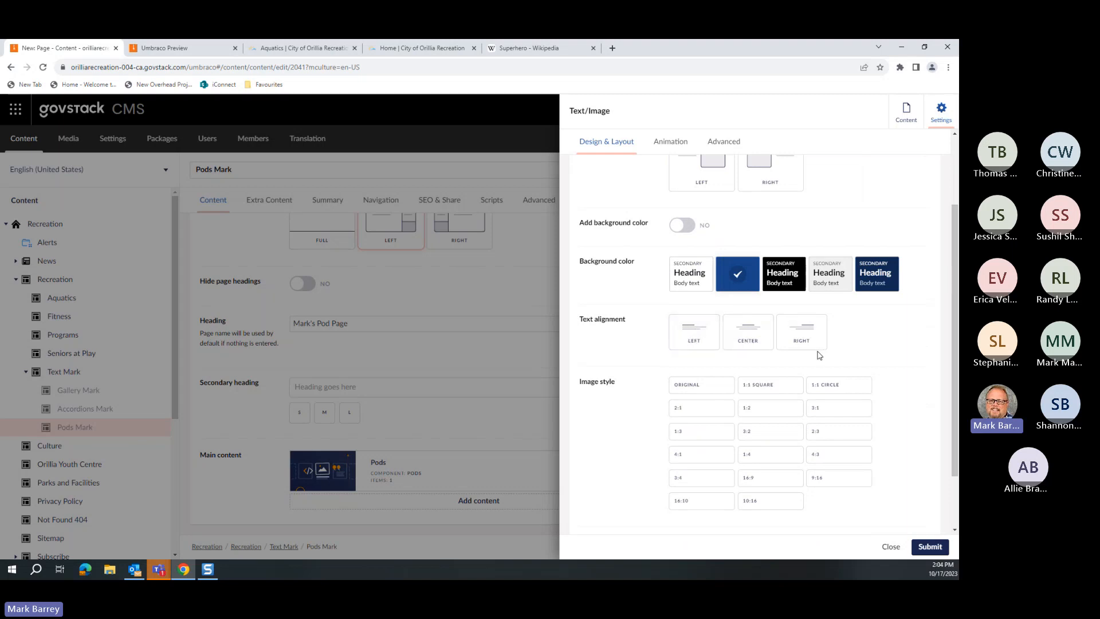
pyautogui.click(694, 329)
pyautogui.click(685, 413)
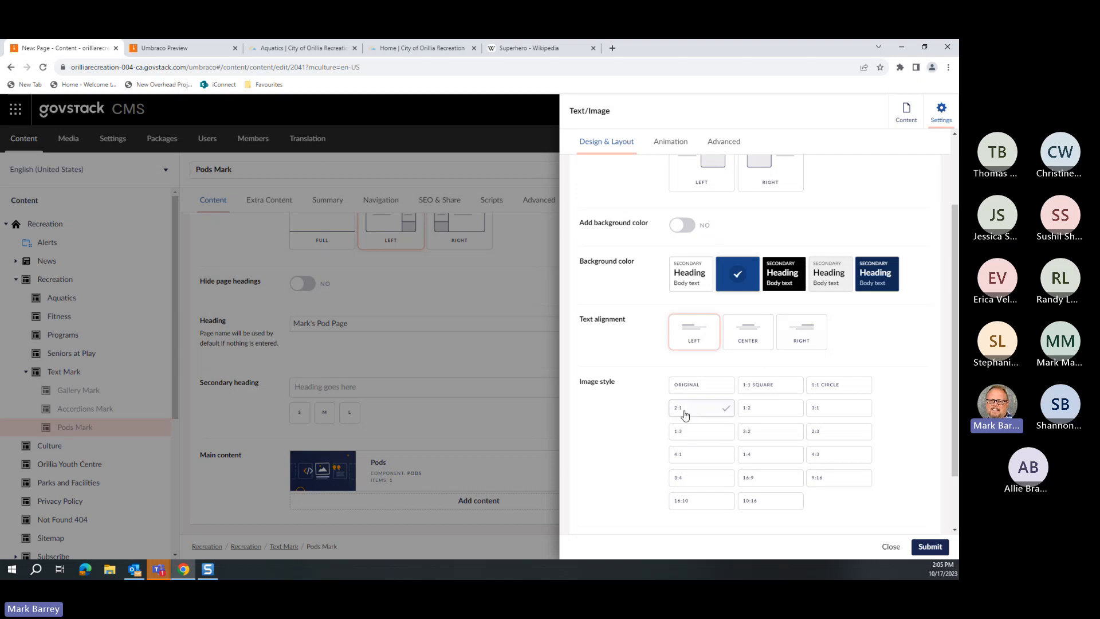
pyautogui.click(933, 547)
pyautogui.click(932, 547)
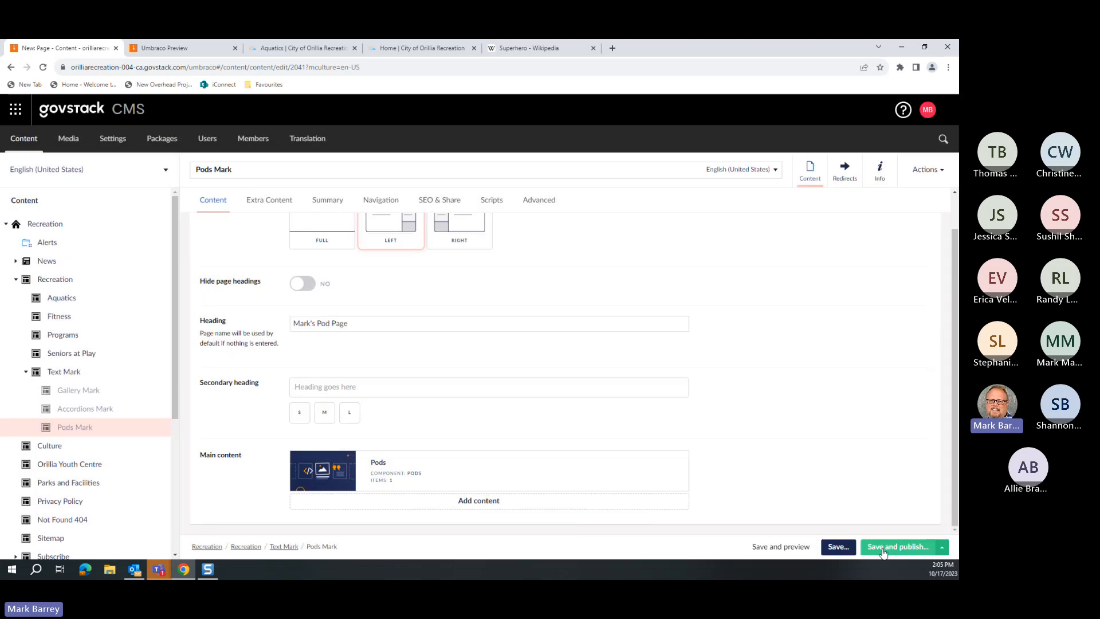
# Step: Save and preview the pod page, and check the 2:1 image with the text below it
pyautogui.click(795, 547)
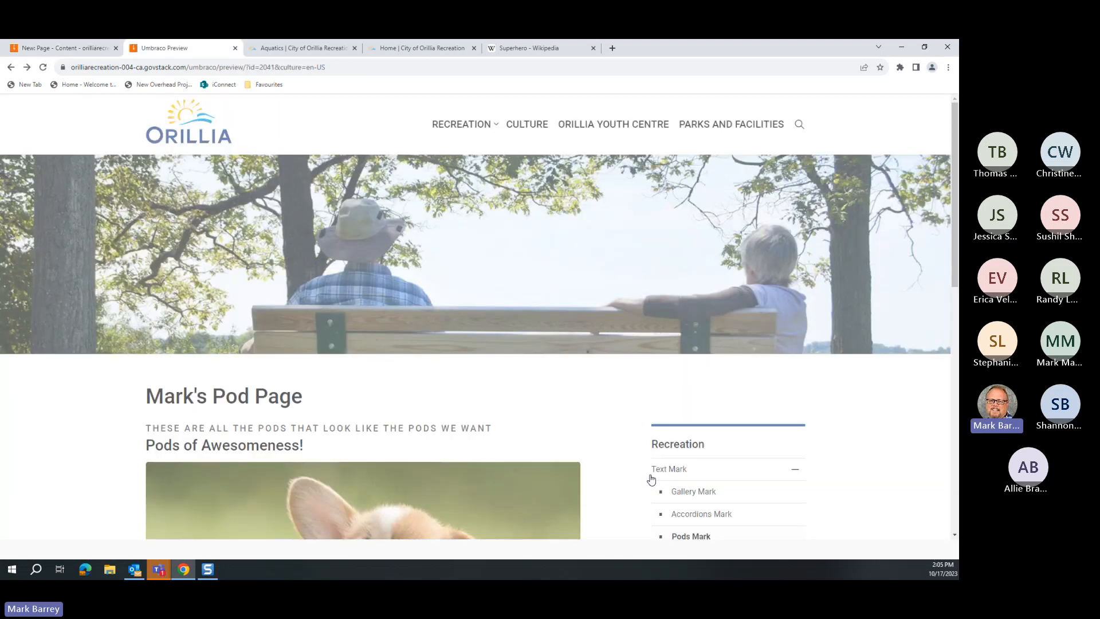
pyautogui.scroll(-5, 579, 412)
pyautogui.scroll(2, 601, 440)
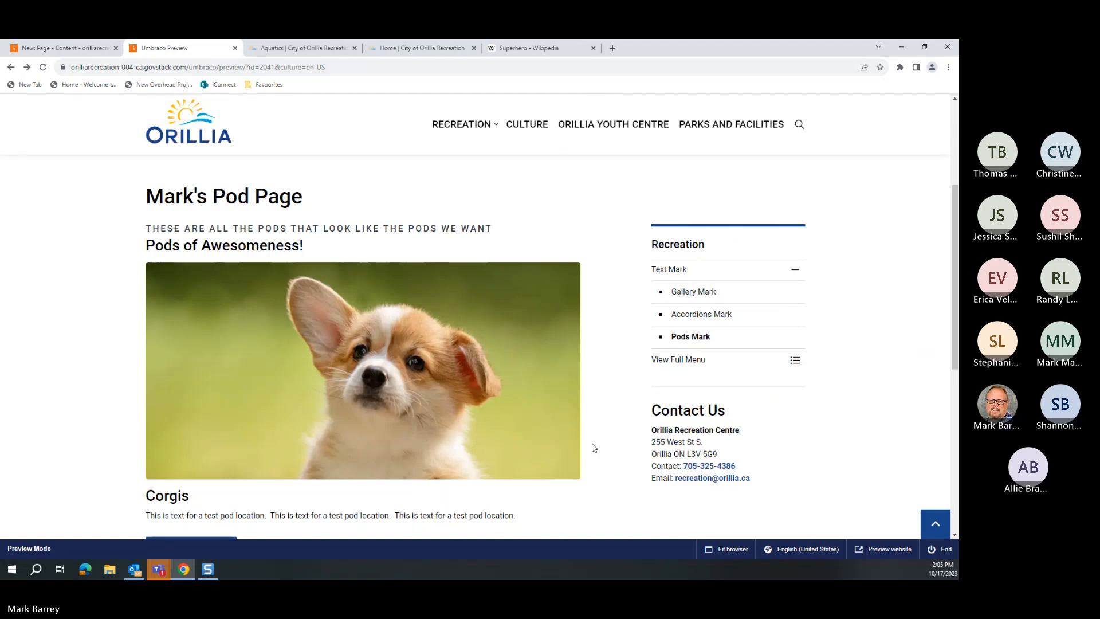
# Step: Set the Text/Image pod item's image style to 1:1 Square and submit the changes
pyautogui.click(39, 48)
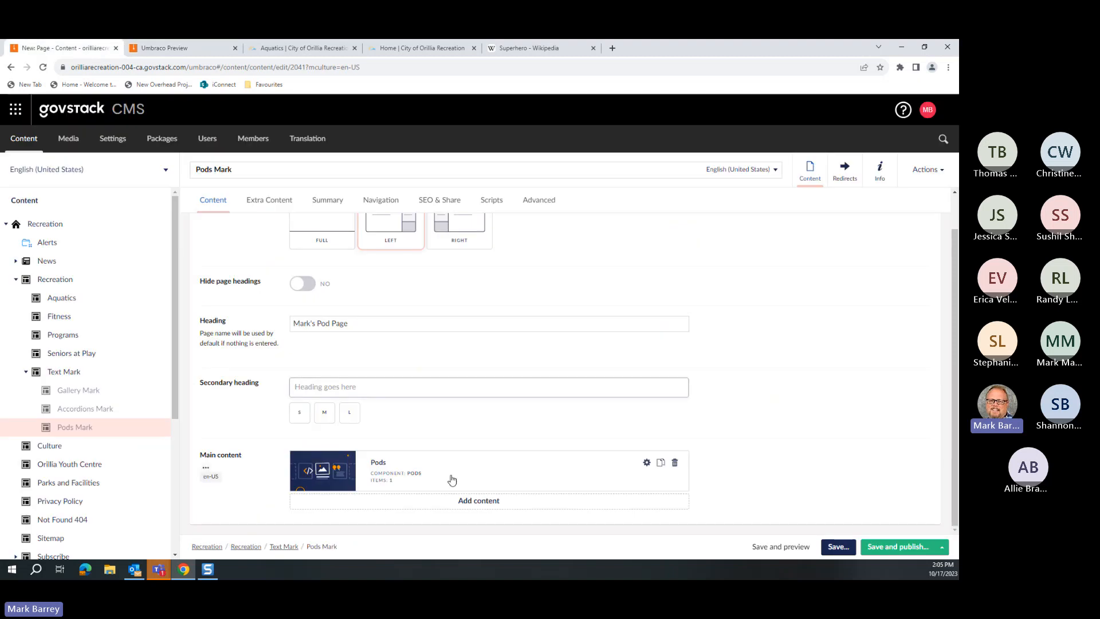
pyautogui.click(382, 469)
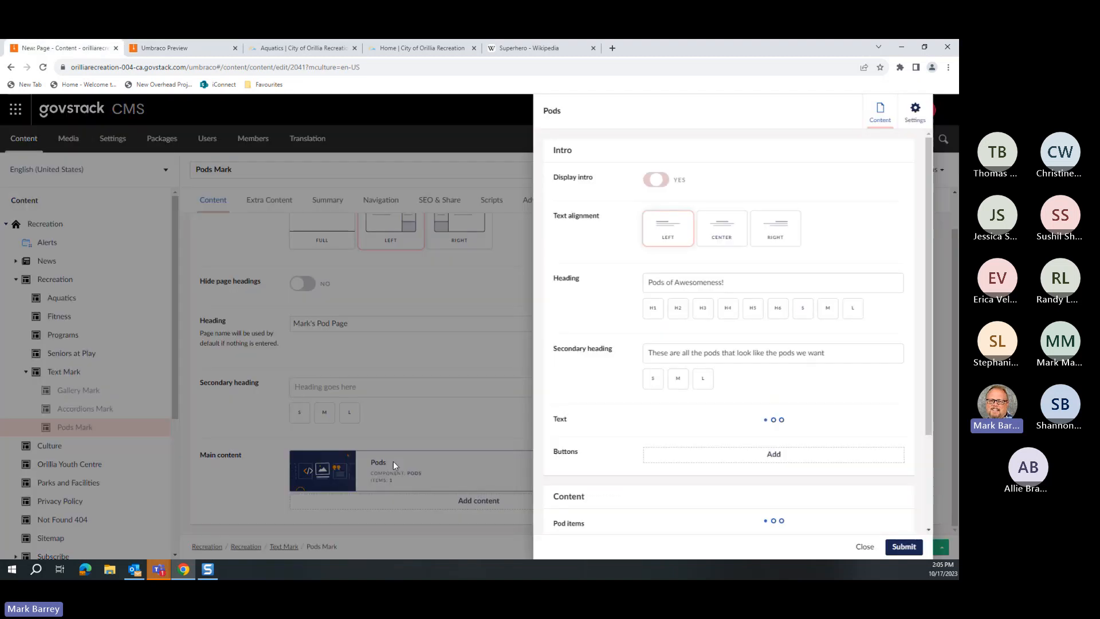
pyautogui.scroll(-3, 745, 464)
pyautogui.scroll(-2, 750, 457)
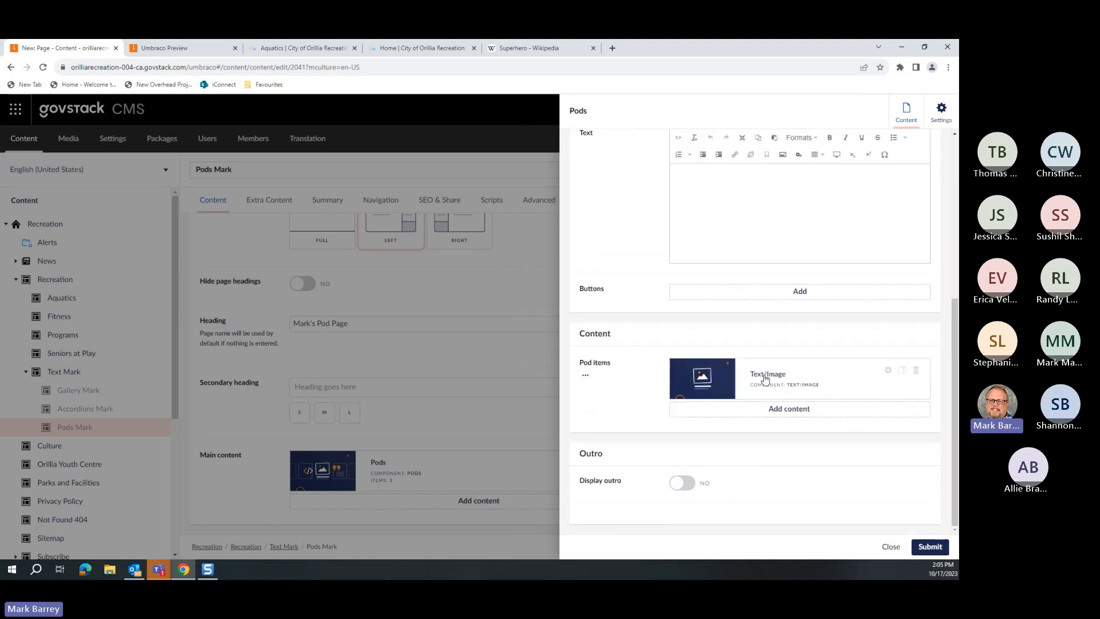
pyautogui.click(888, 372)
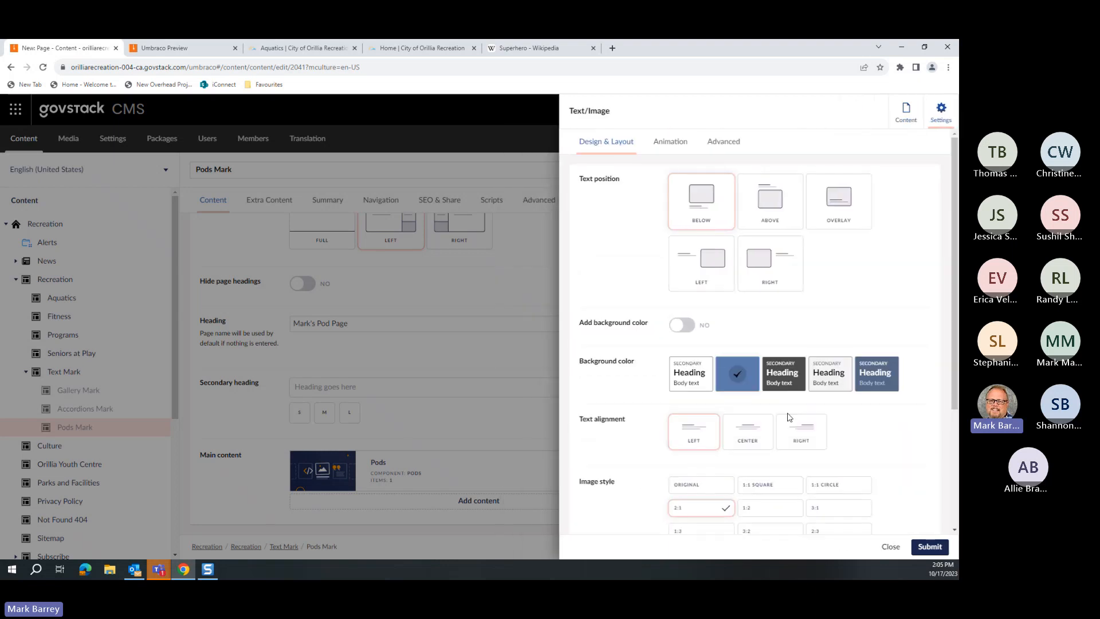
pyautogui.scroll(-3, 785, 418)
pyautogui.click(725, 432)
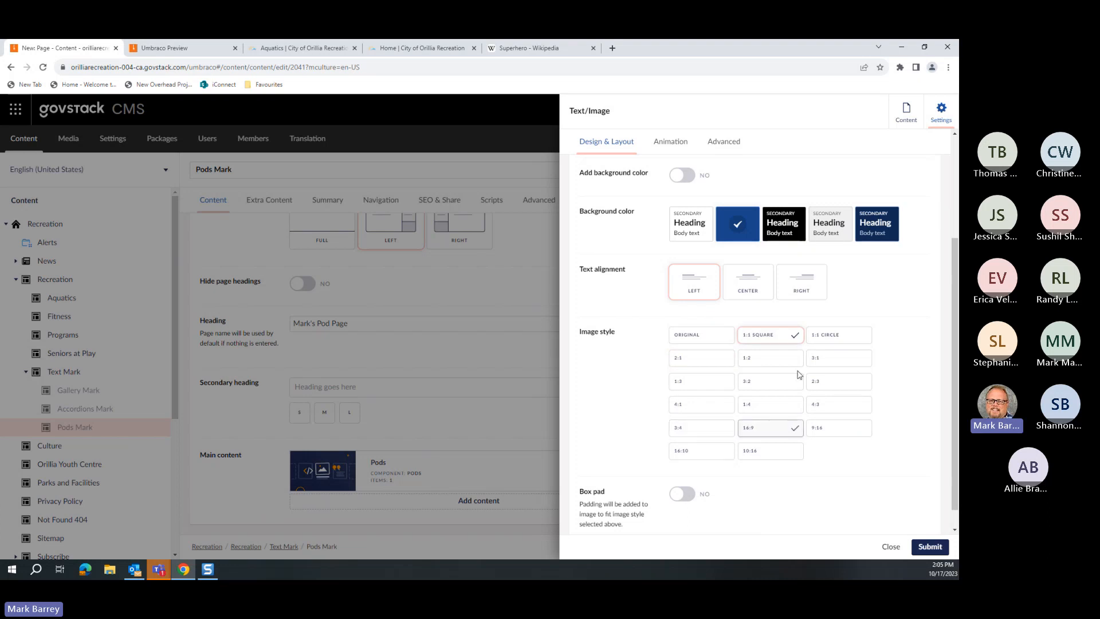
pyautogui.click(930, 546)
pyautogui.click(931, 547)
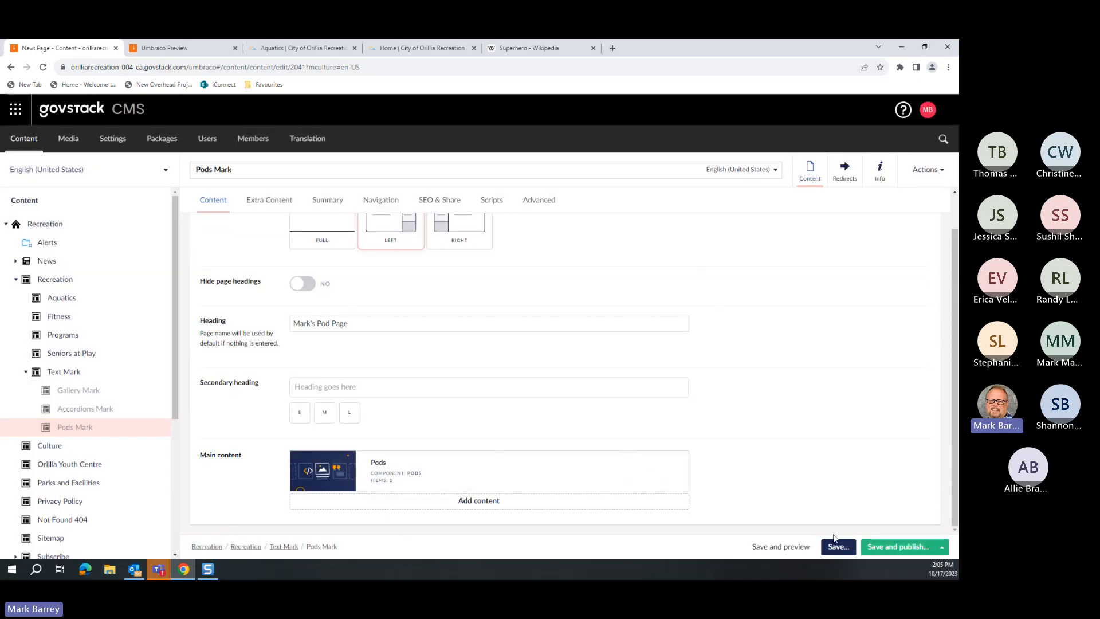
# Step: Save and preview the pod page, and check how the square image displays in the Corgis pod
pyautogui.click(796, 548)
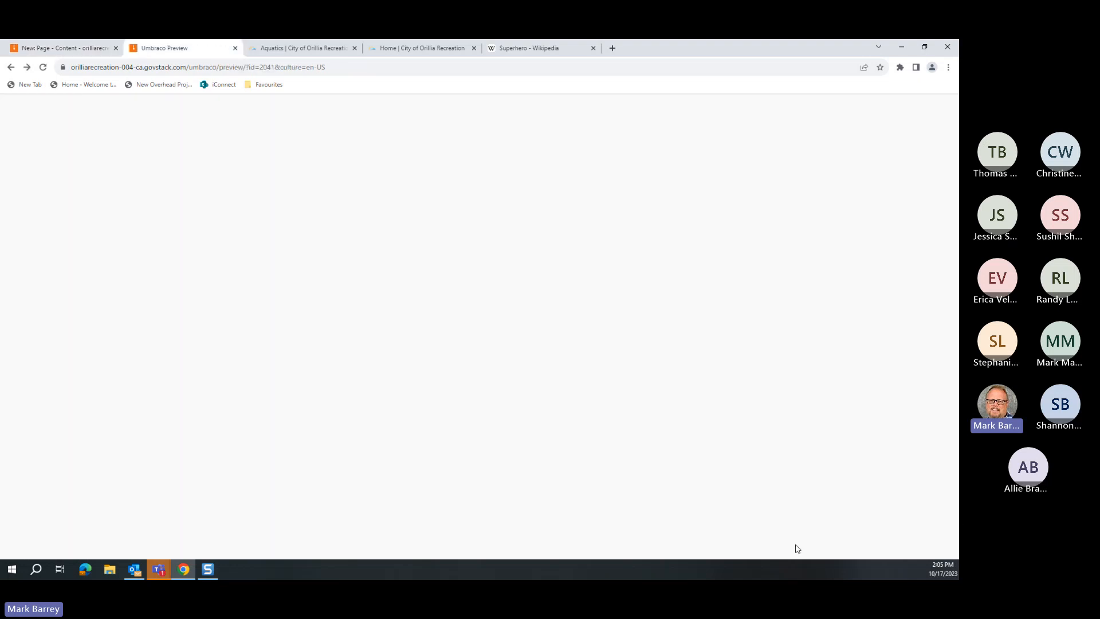
pyautogui.scroll(-7, 523, 425)
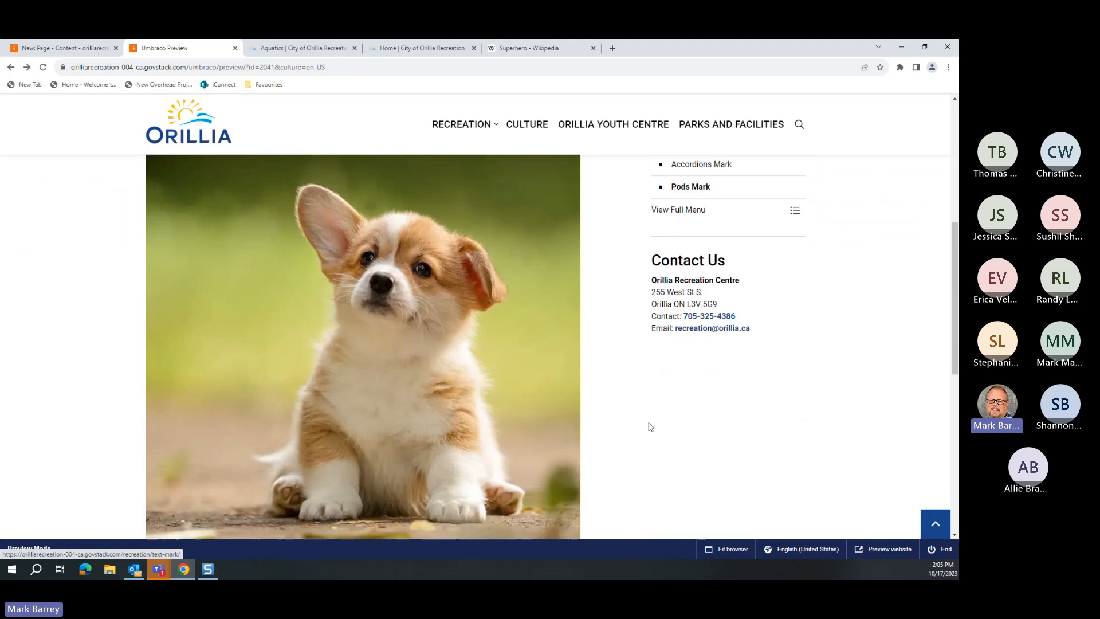
pyautogui.scroll(2, 650, 428)
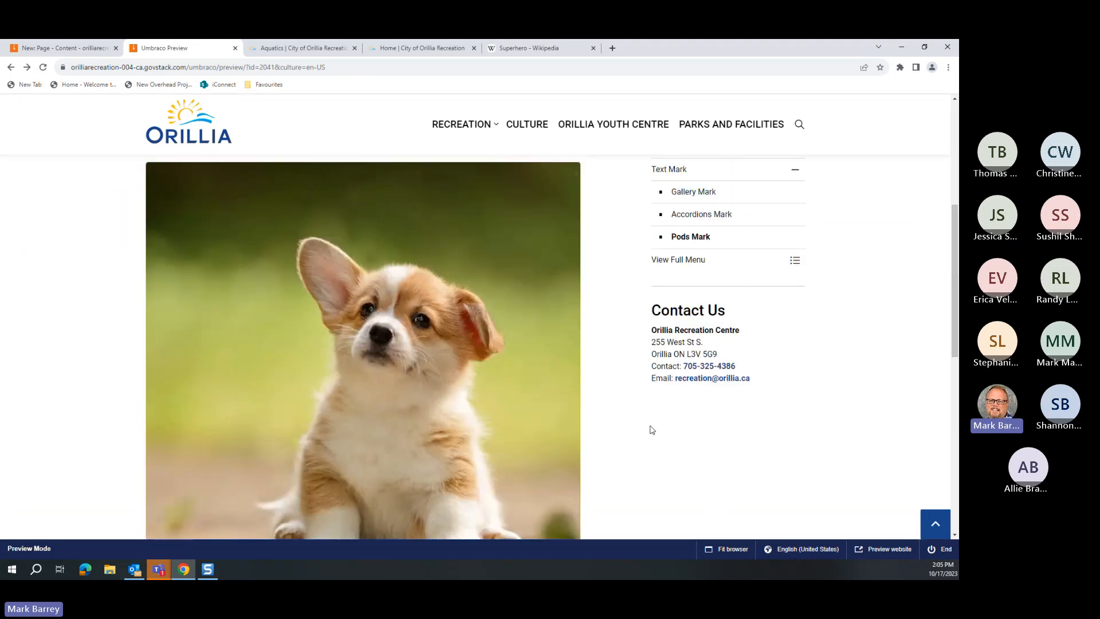
pyautogui.scroll(1, 651, 430)
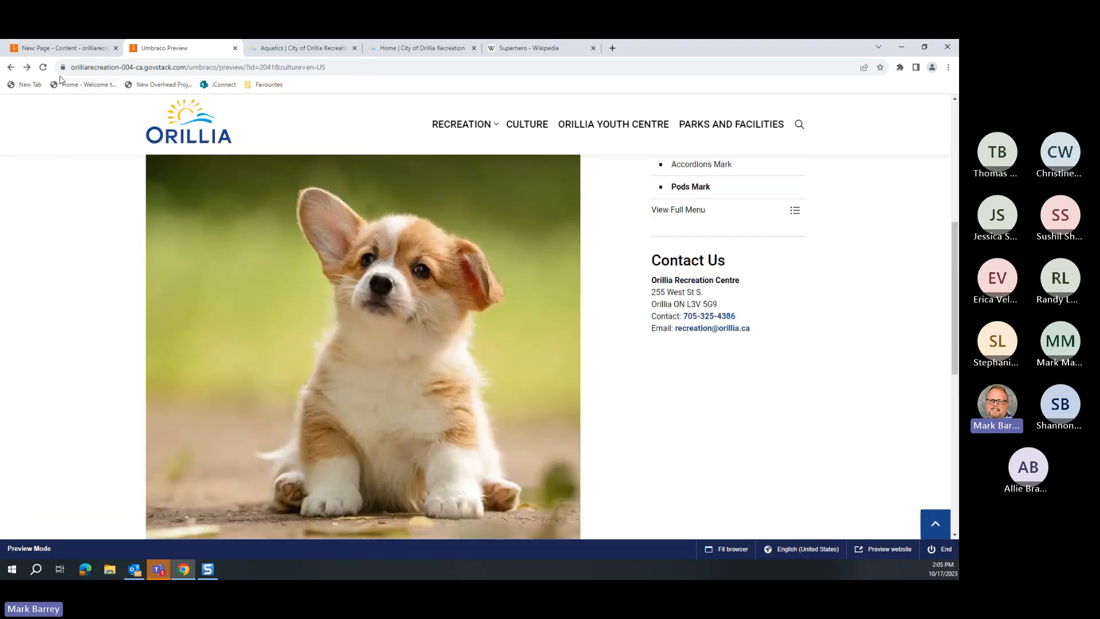
# Step: Open the puppy image used in the Text/Image pod item for editing its crops
pyautogui.click(65, 51)
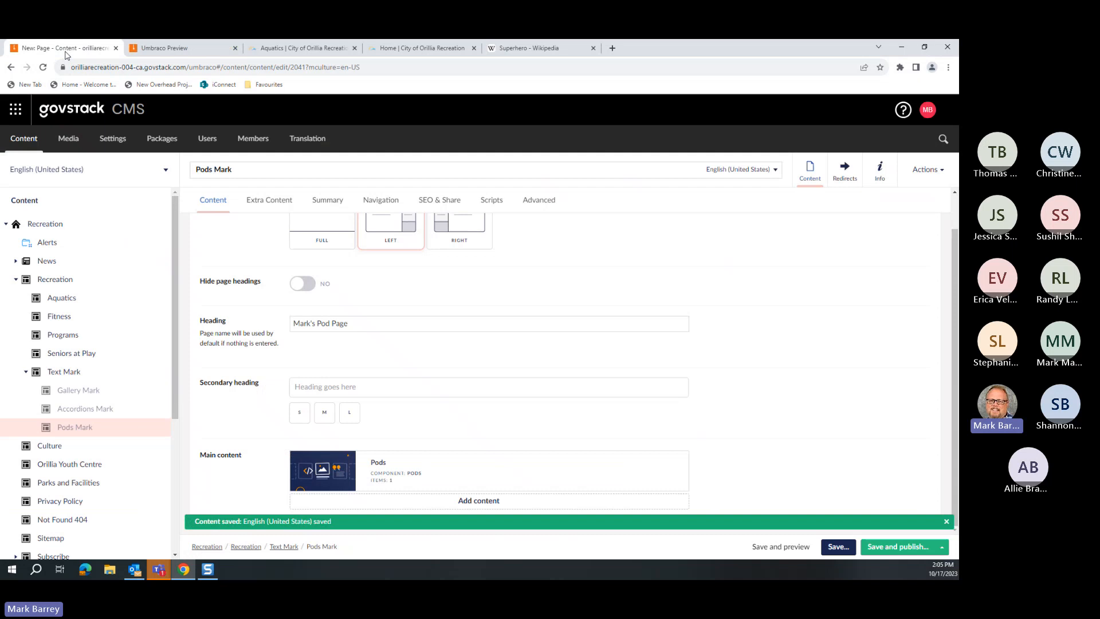
pyautogui.click(380, 466)
pyautogui.scroll(-3, 698, 442)
pyautogui.click(699, 450)
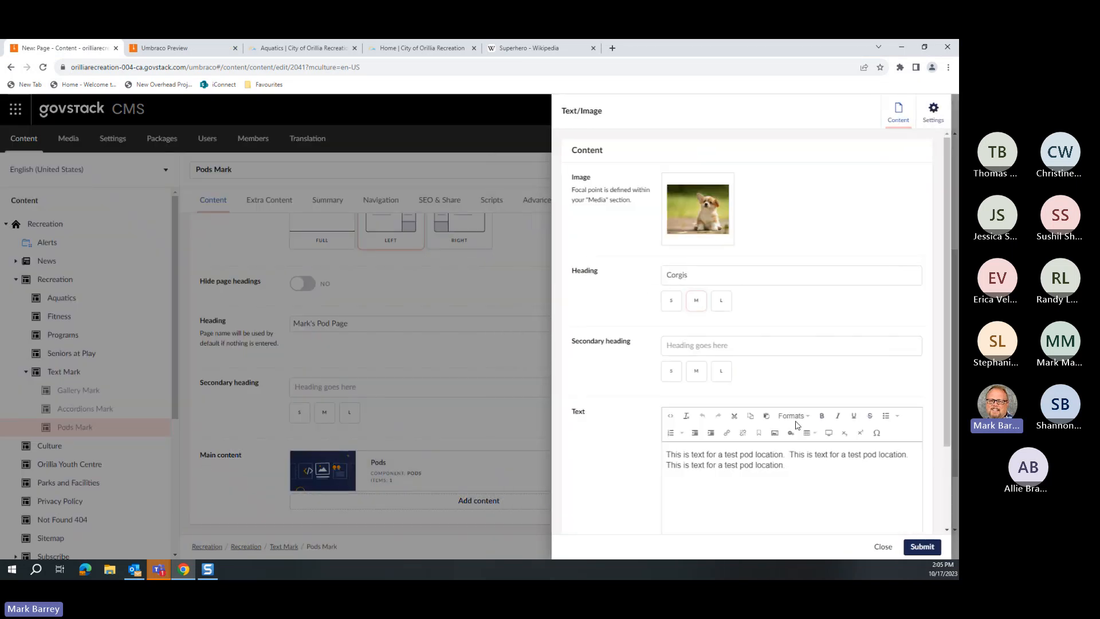
pyautogui.click(715, 229)
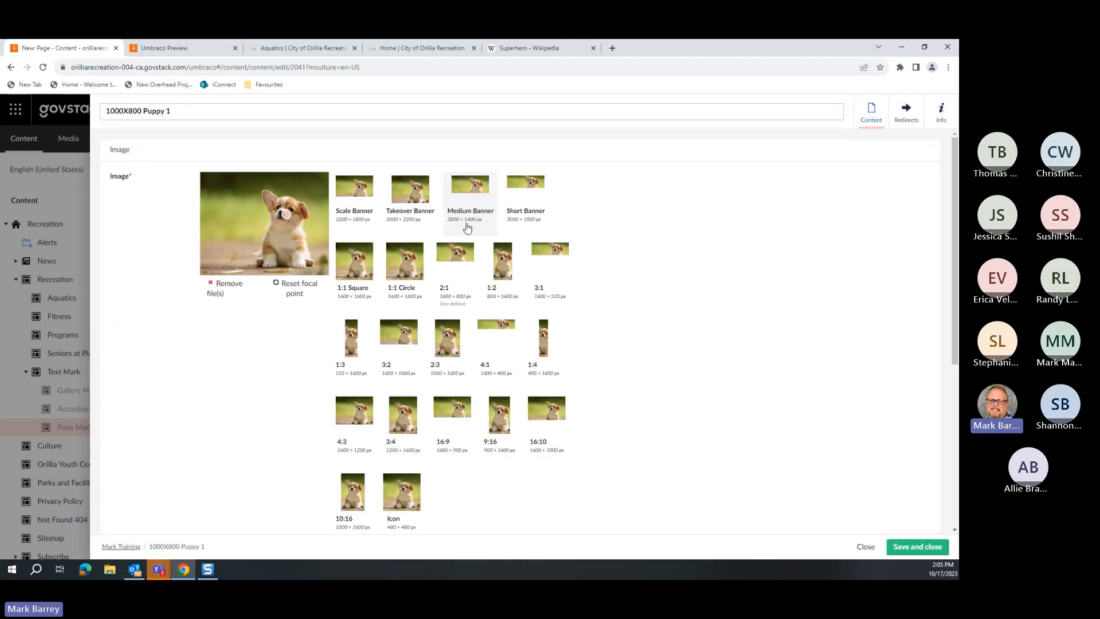
# Step: Zoom in slightly and reposition the puppy image's 1:1 Square crop, and save the media item
pyautogui.click(355, 266)
pyautogui.moveTo(223, 247); pyautogui.dragTo(245, 212)
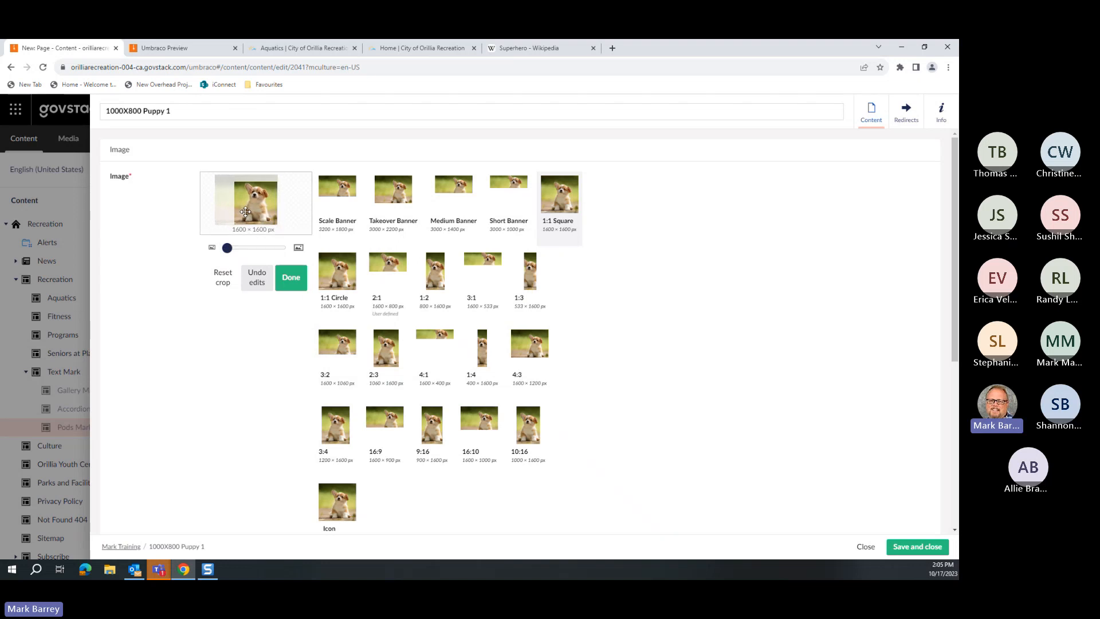
pyautogui.click(293, 282)
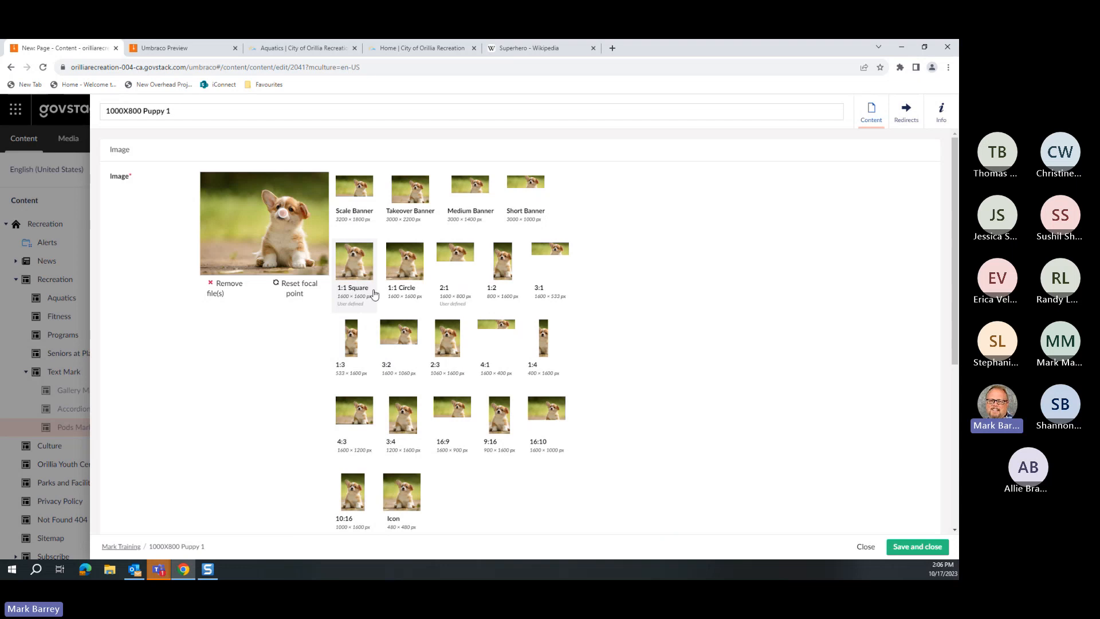
pyautogui.click(918, 548)
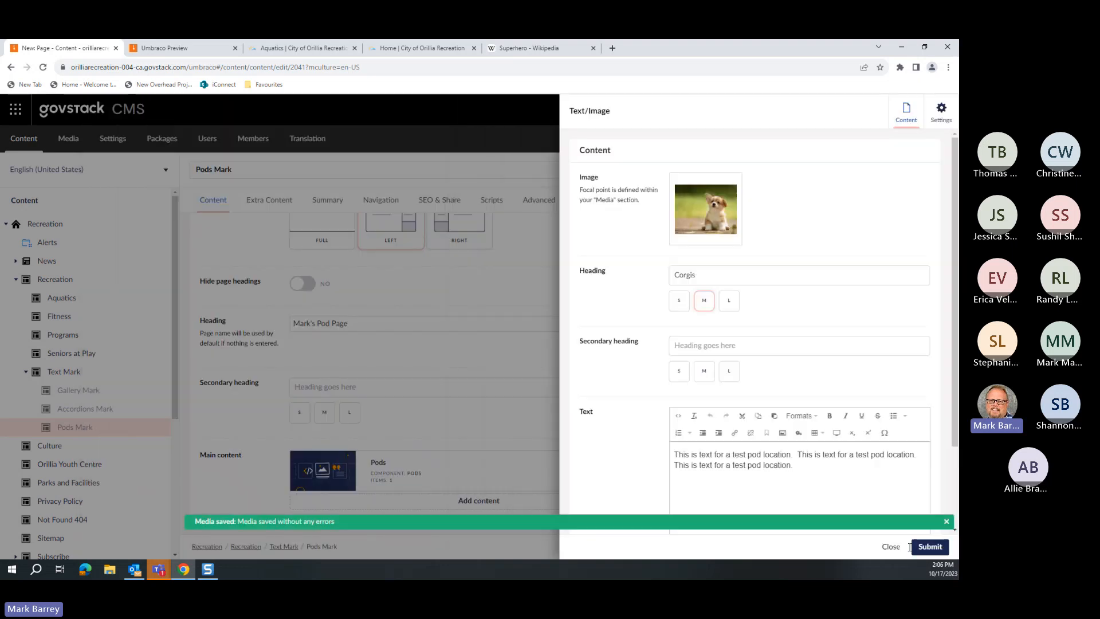
# Step: Submit the pod changes, save and preview the page, and check the adjusted square crop
pyautogui.click(916, 546)
pyautogui.click(918, 547)
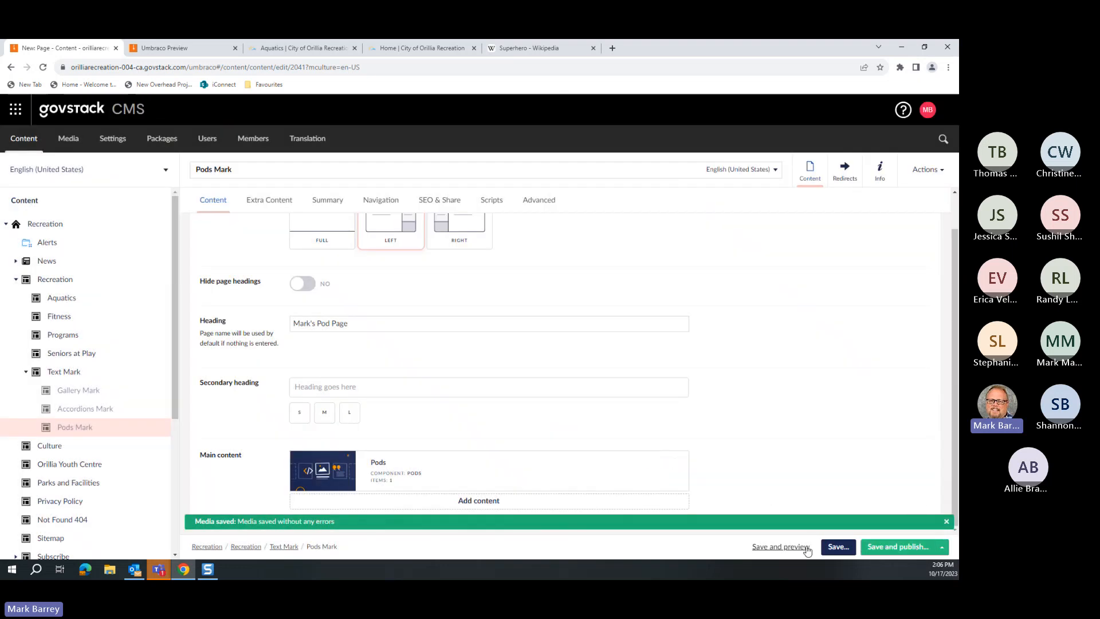
pyautogui.click(780, 546)
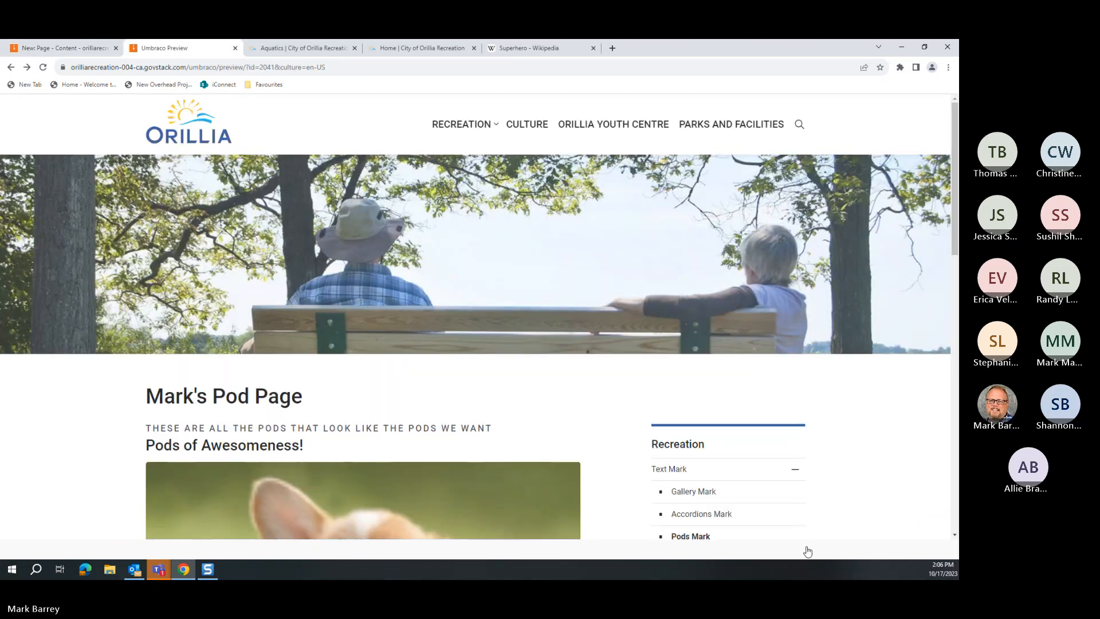
pyautogui.scroll(-6, 522, 465)
pyautogui.scroll(4, 653, 456)
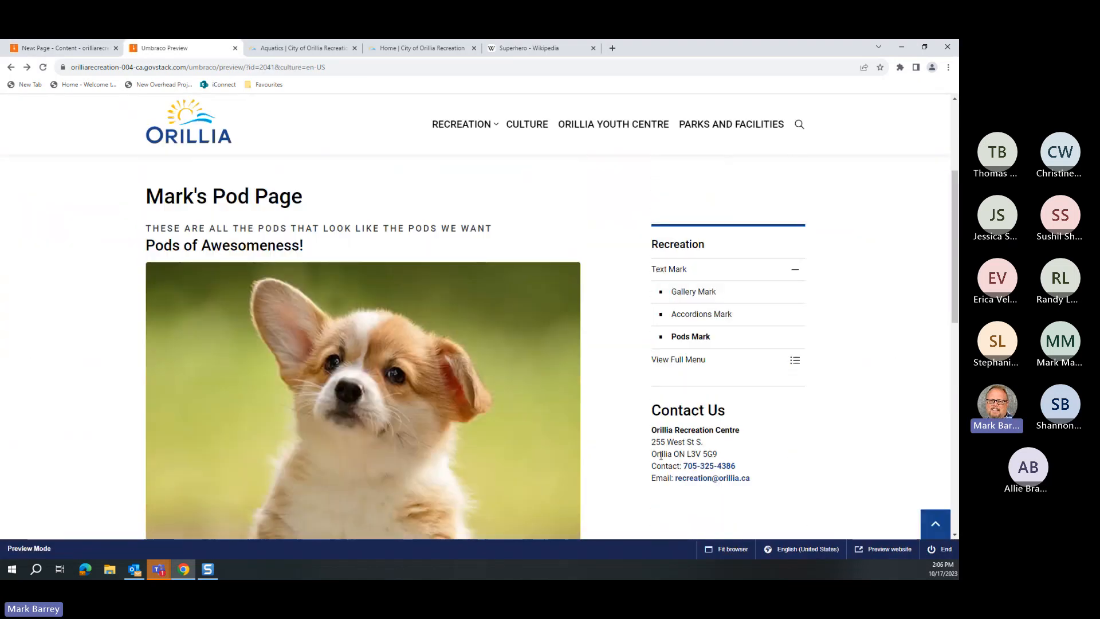
# Step: Examine the square puppy image, heading, text and button of the Corgis pod in the page preview
pyautogui.scroll(-2, 668, 464)
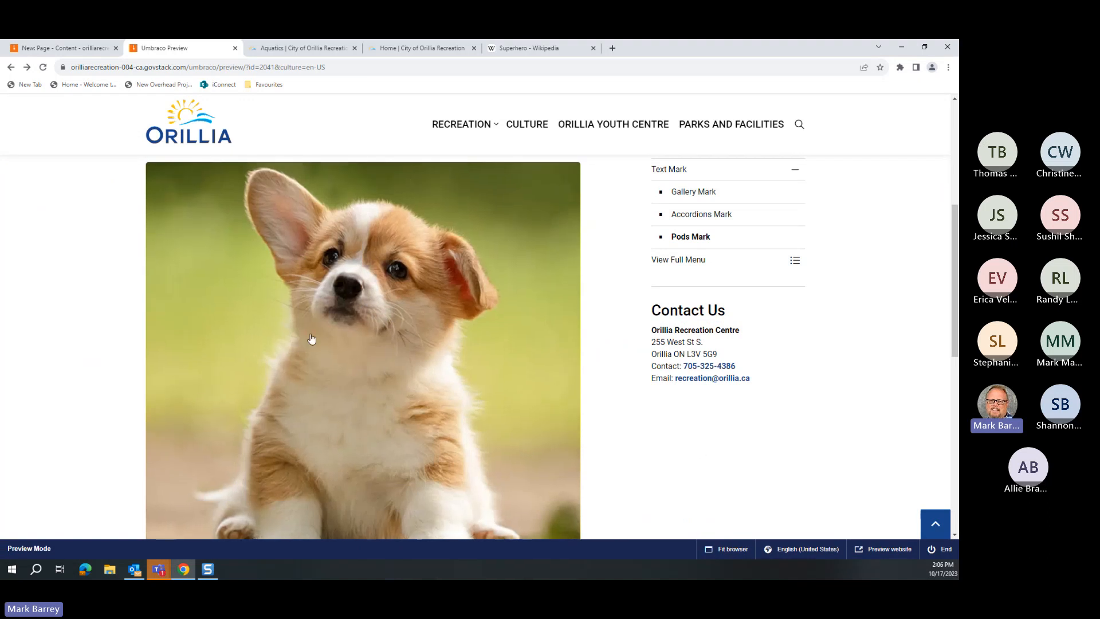
pyautogui.scroll(-4, 633, 418)
pyautogui.scroll(7, 631, 417)
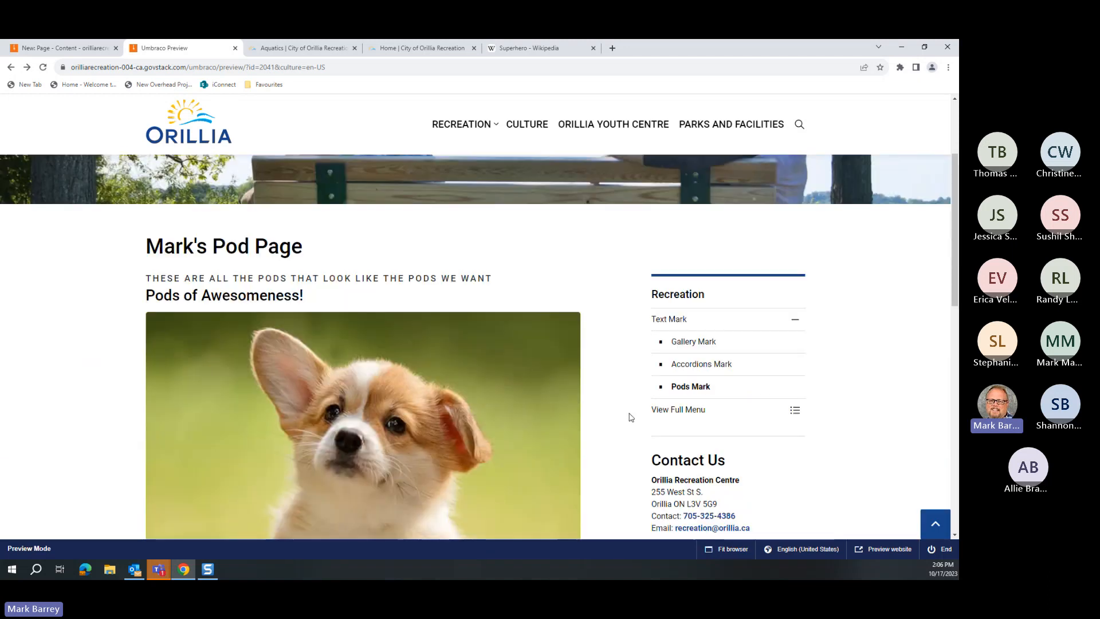
pyautogui.scroll(-6, 347, 420)
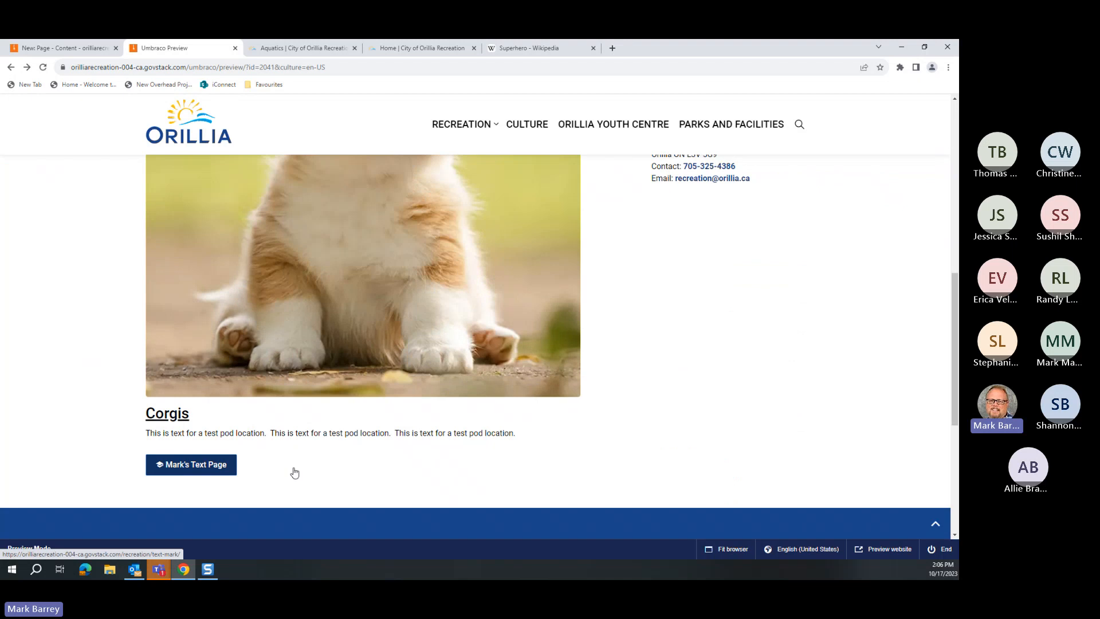
pyautogui.scroll(4, 332, 301)
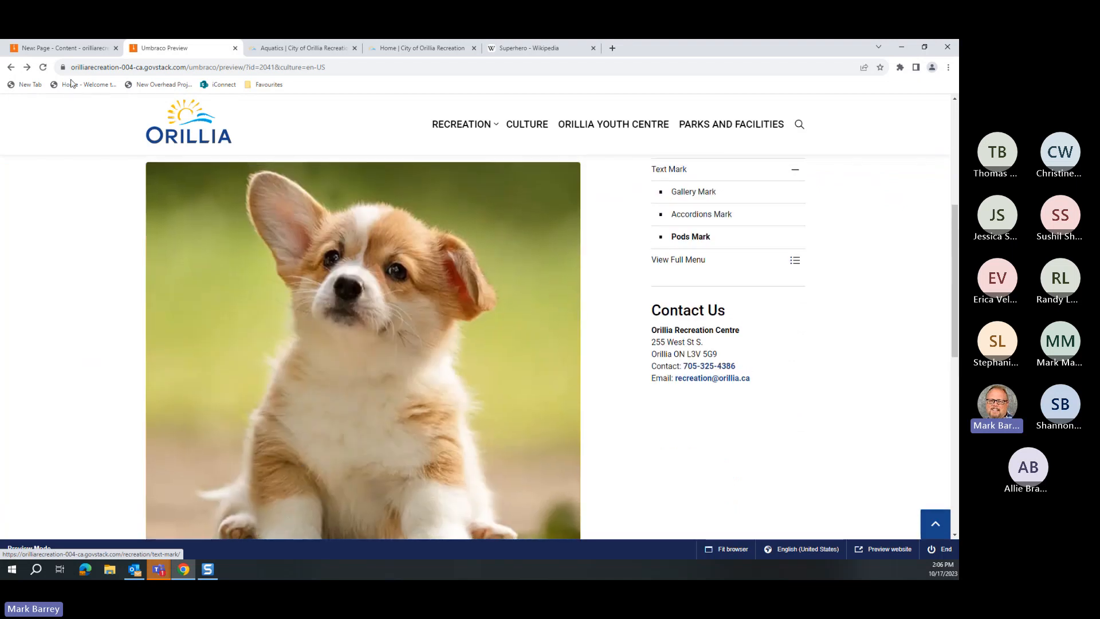
# Step: Return to the page editor and duplicate the Text/Image item in the Pods component twice using the clipboard
pyautogui.click(48, 48)
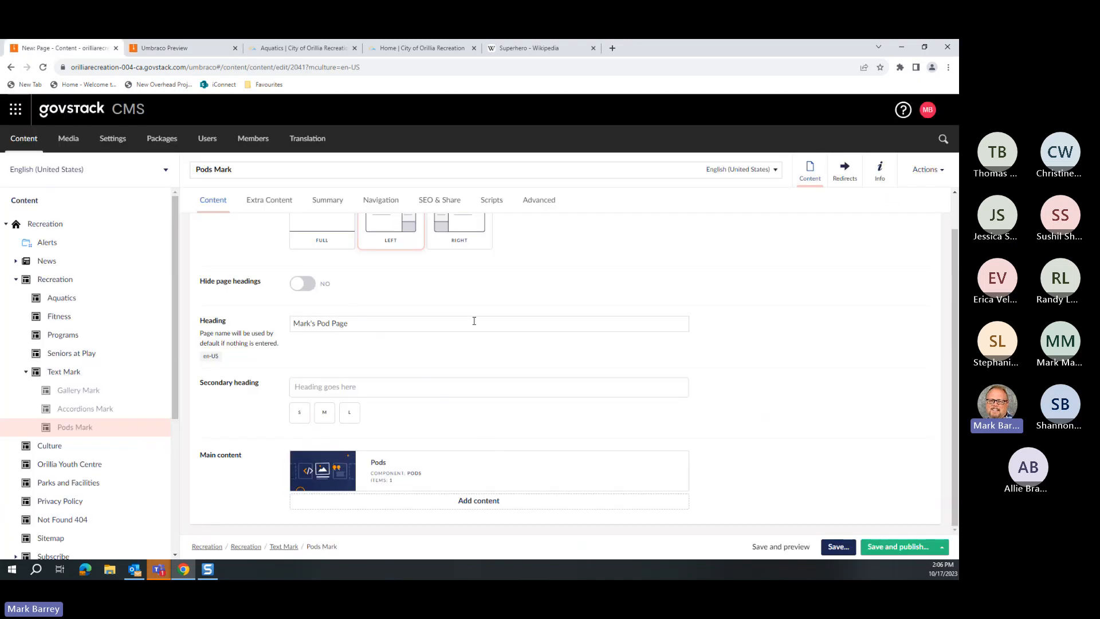
pyautogui.click(379, 467)
pyautogui.scroll(-5, 813, 395)
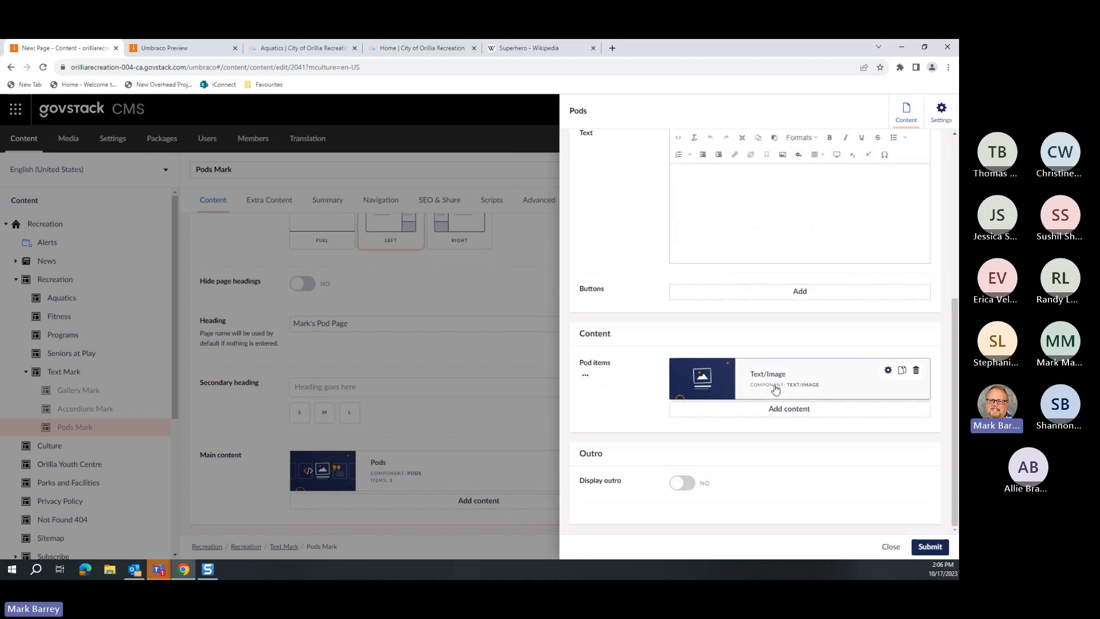
pyautogui.click(902, 371)
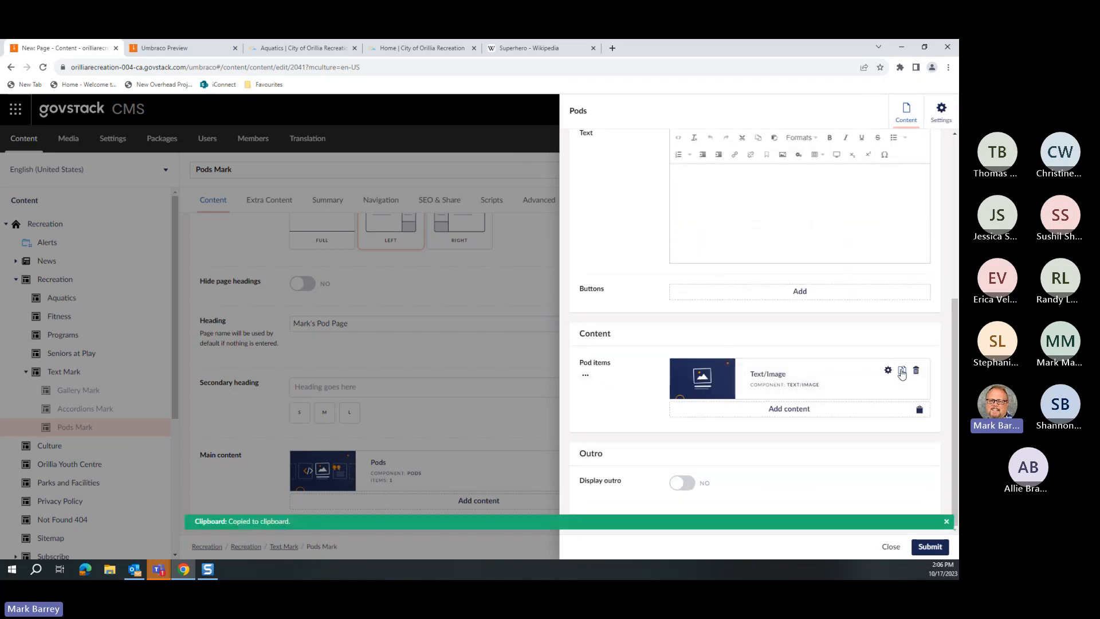
pyautogui.click(920, 411)
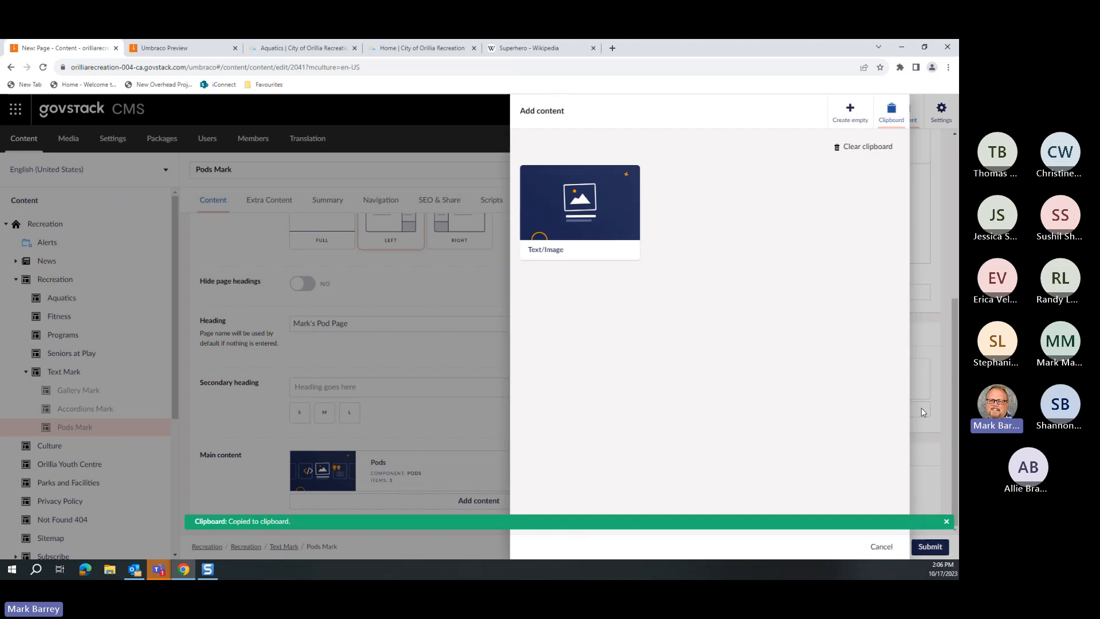
pyautogui.click(723, 234)
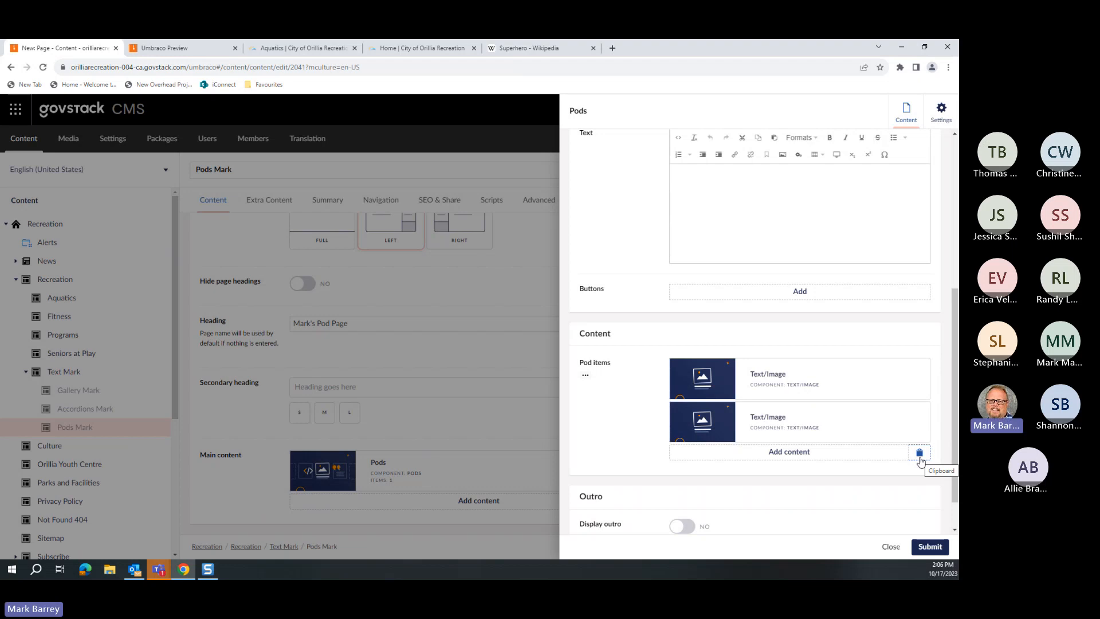
pyautogui.click(919, 452)
pyautogui.click(682, 229)
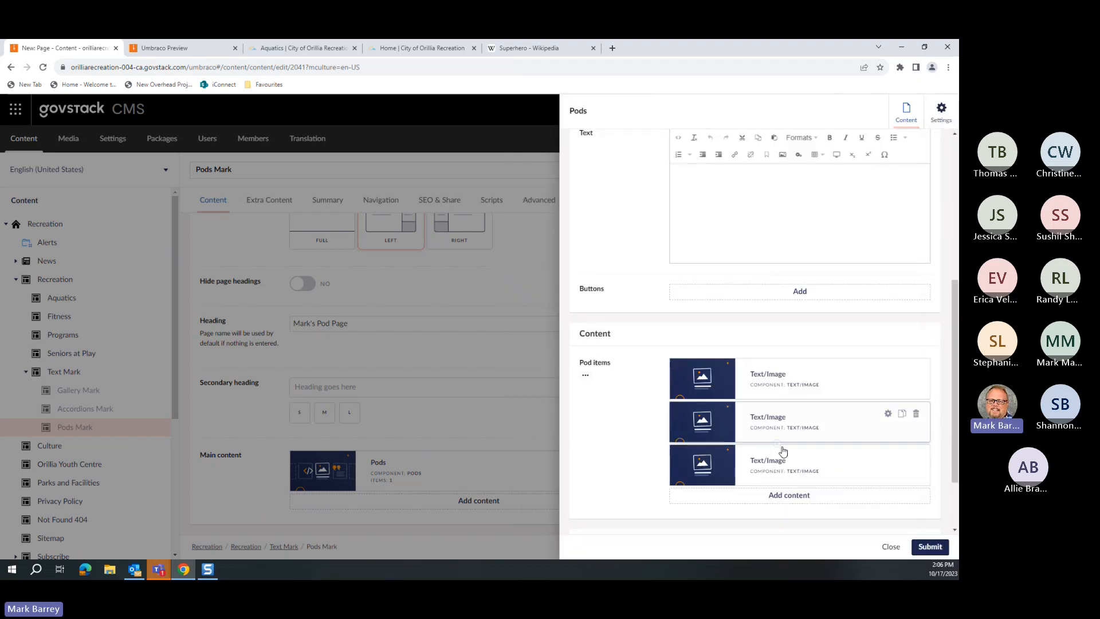
# Step: Submit the Pods component, save and preview the page, and check how the duplicated pods display
pyautogui.click(929, 546)
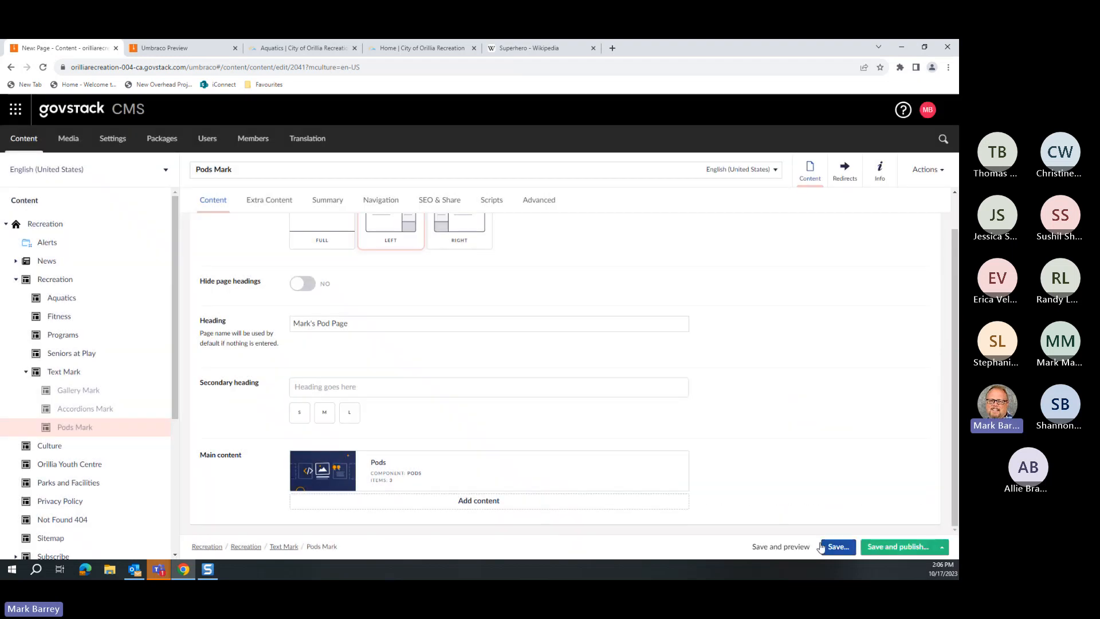
pyautogui.click(789, 547)
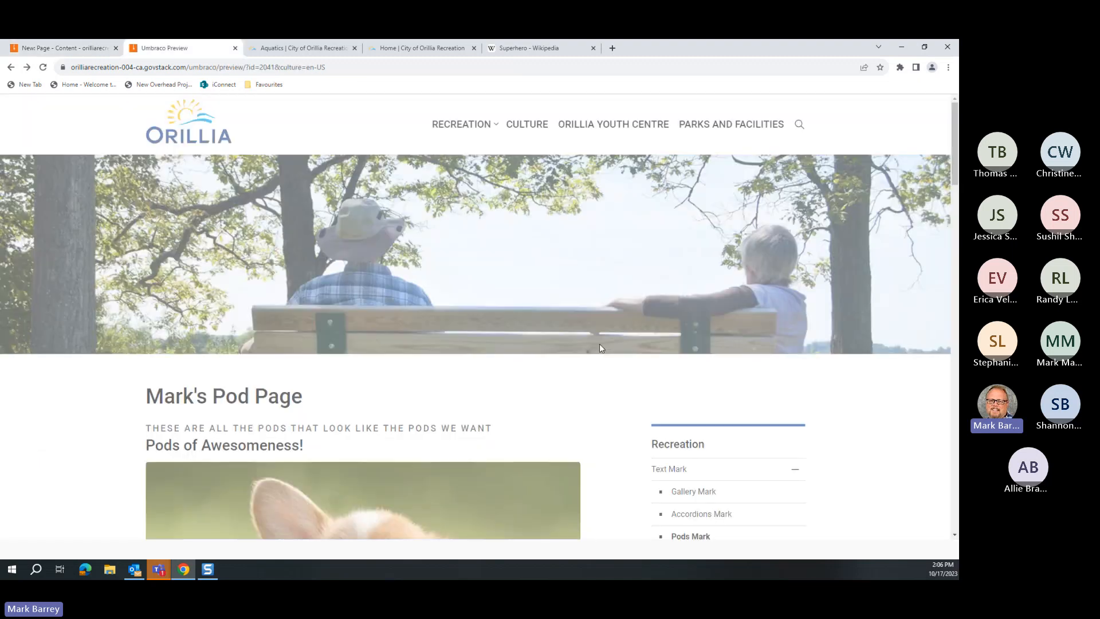
pyautogui.scroll(-10, 541, 367)
pyautogui.scroll(10, 541, 367)
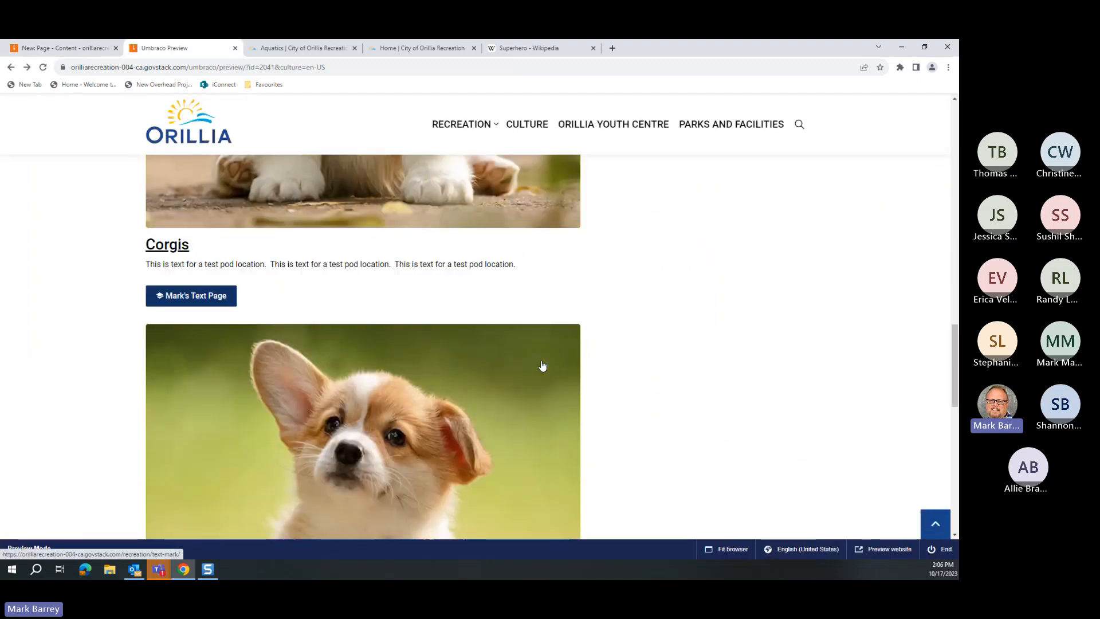
# Step: Back in the Pods component, name the first Text/Image item "Corgi" in its advanced settings and submit it
pyautogui.click(78, 54)
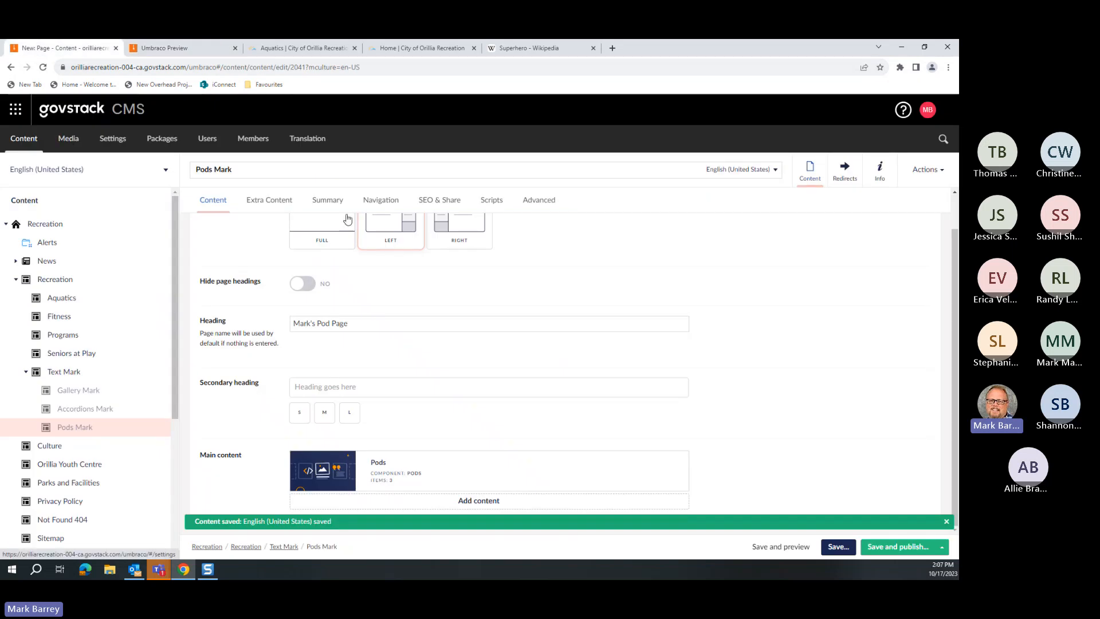
pyautogui.click(442, 456)
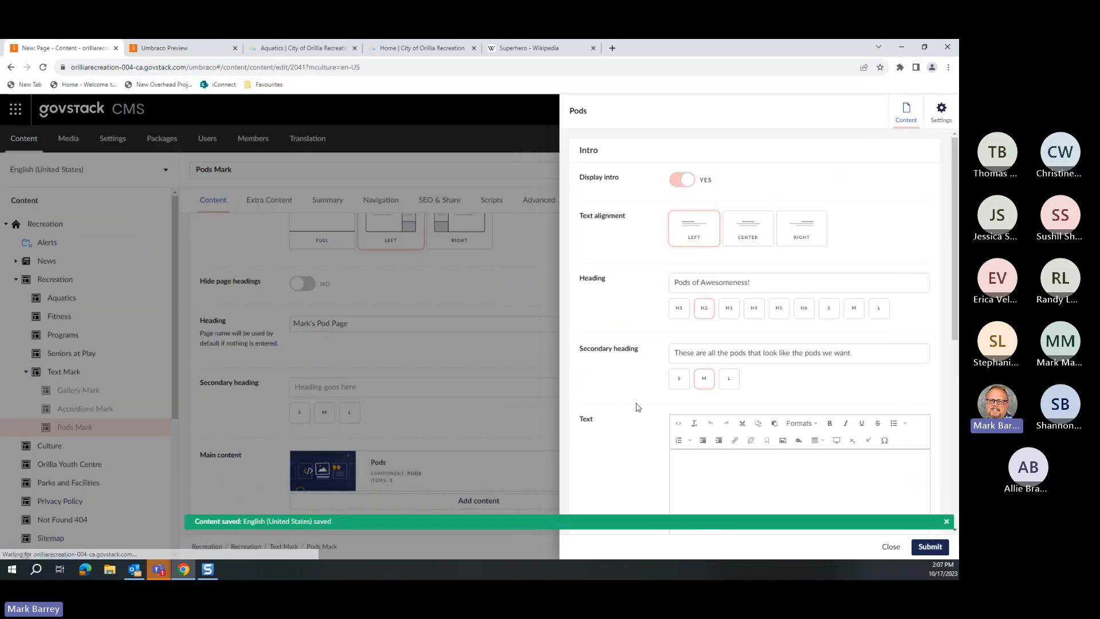
pyautogui.scroll(-6, 710, 406)
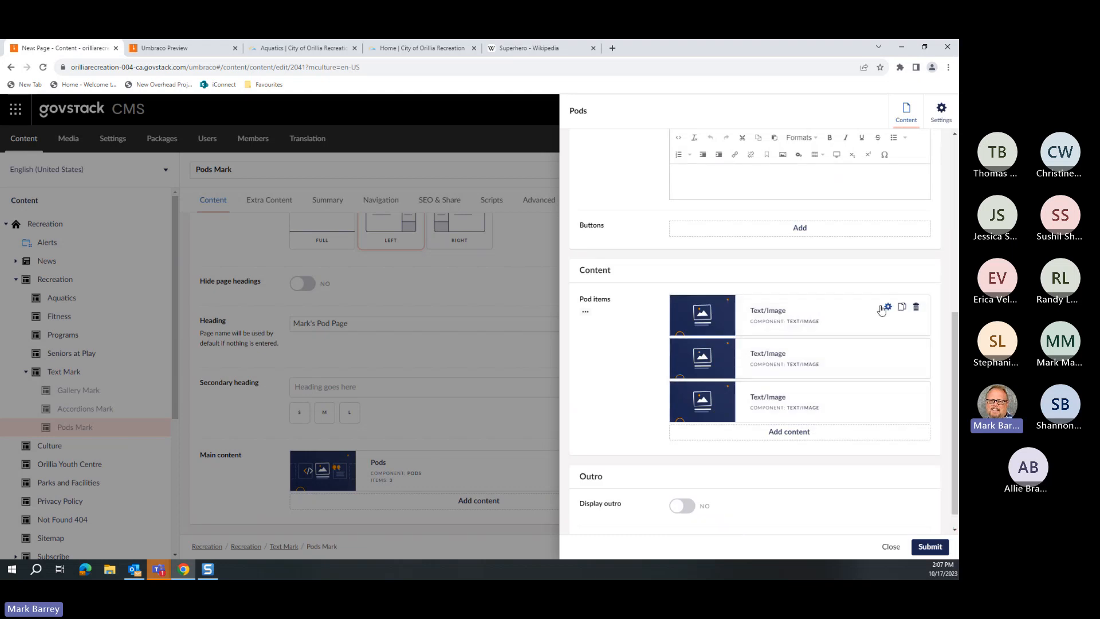
pyautogui.click(888, 306)
pyautogui.click(723, 141)
pyautogui.click(690, 180)
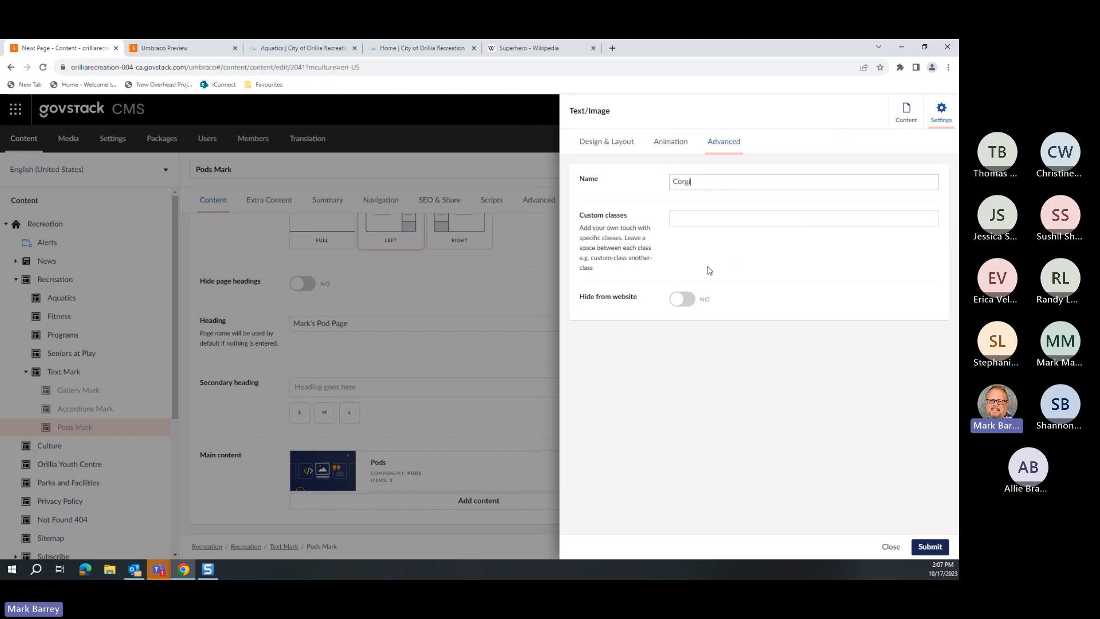
pyautogui.click(930, 546)
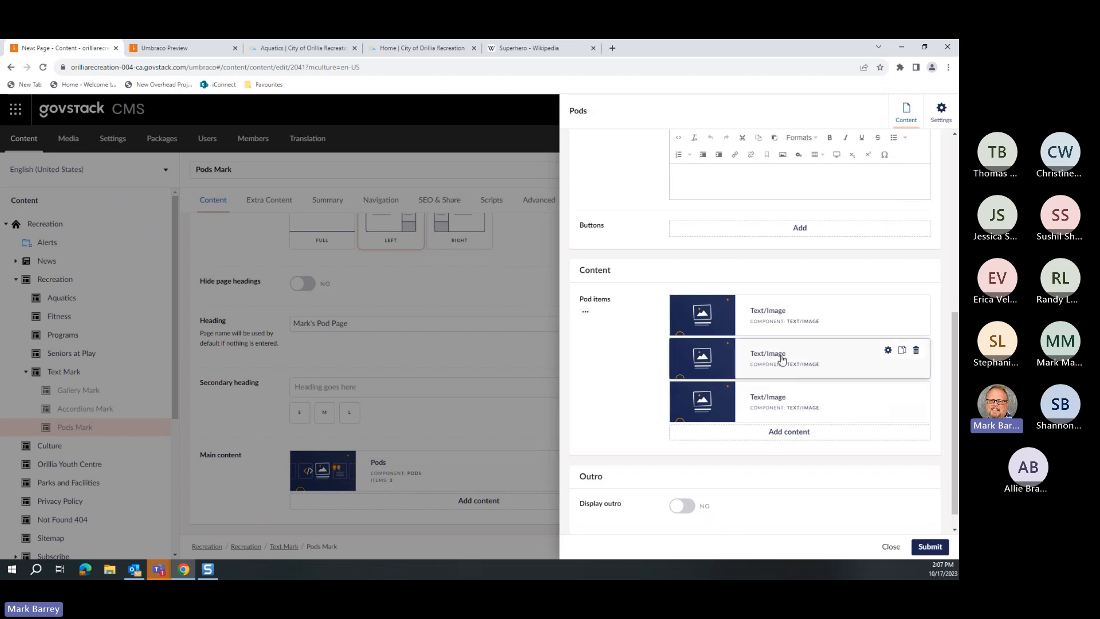
# Step: Replace the image in the second Text/Image pod item with "1000X800 Puppy 2" from the media library
pyautogui.click(782, 359)
pyautogui.click(728, 234)
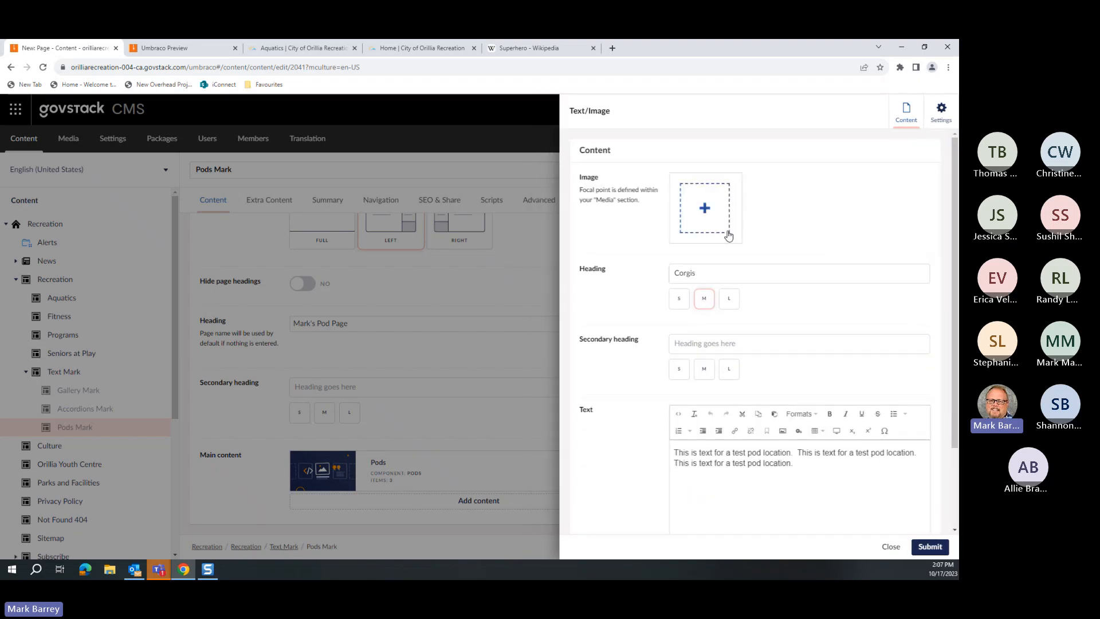
pyautogui.click(716, 218)
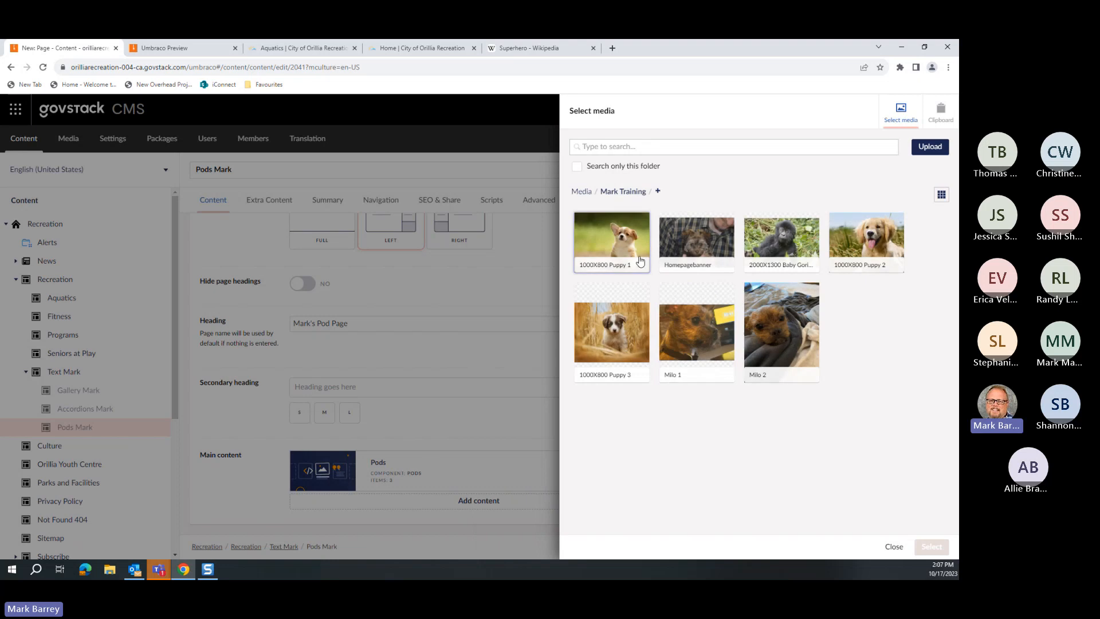
pyautogui.click(866, 241)
pyautogui.click(932, 547)
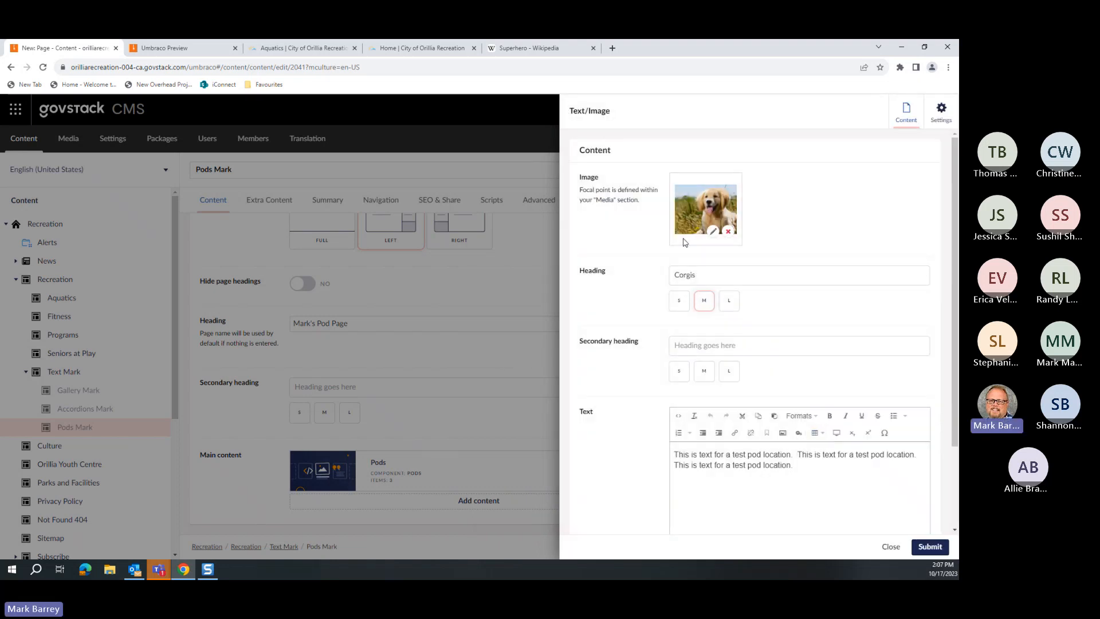
# Step: Zoom in slightly and reposition the 1:1 Square crop of "1000X800 Puppy 2", and save the media item
pyautogui.click(712, 231)
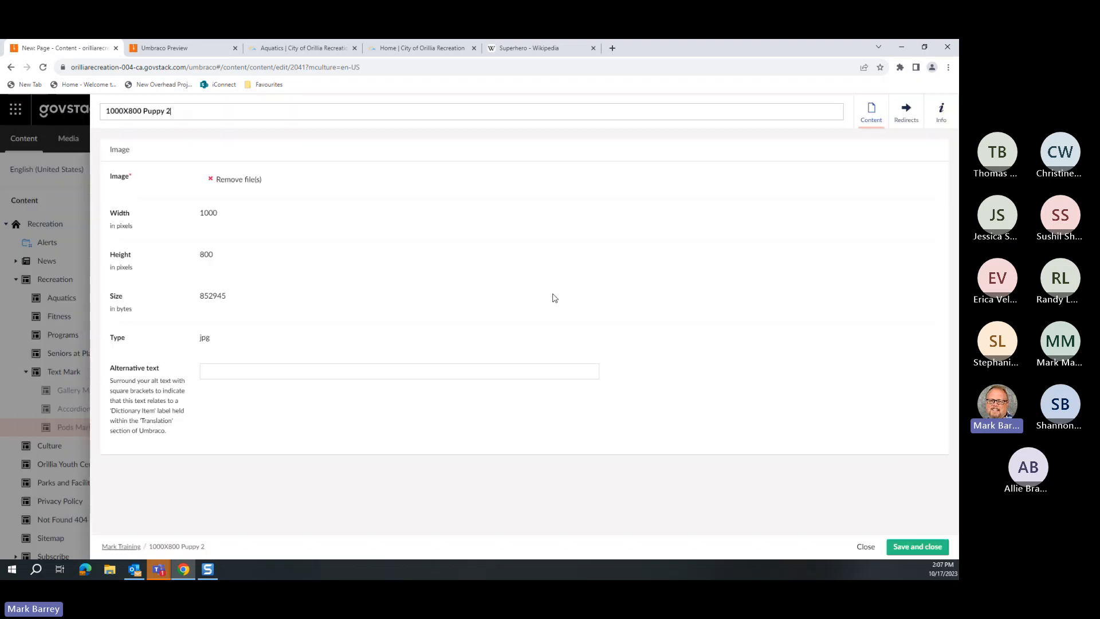
pyautogui.click(350, 274)
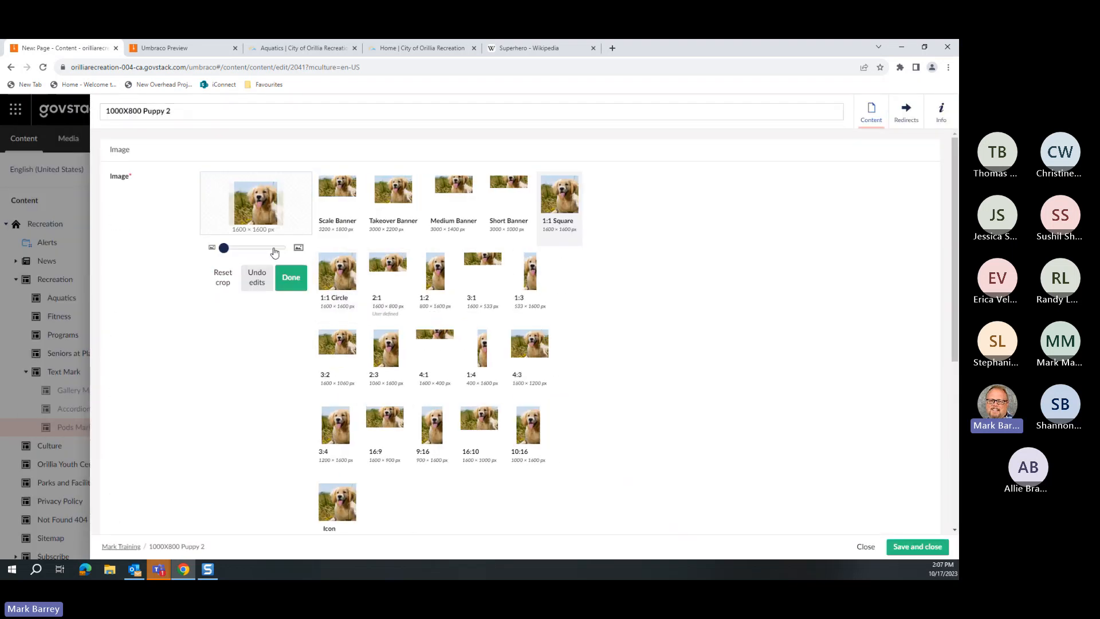
pyautogui.moveTo(224, 248); pyautogui.dragTo(239, 216)
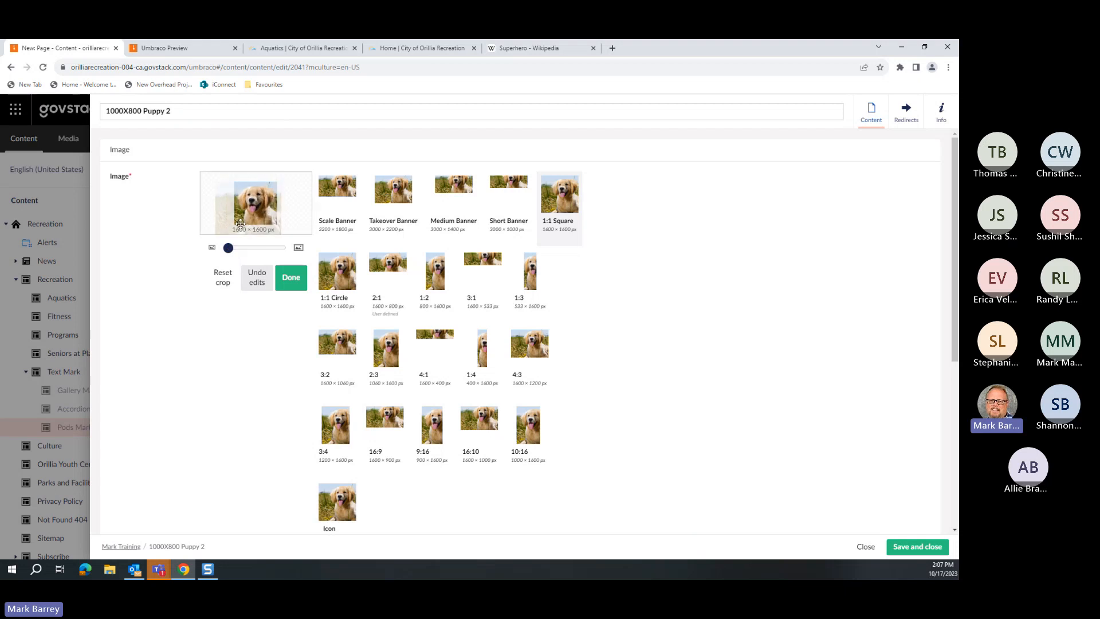
pyautogui.click(288, 275)
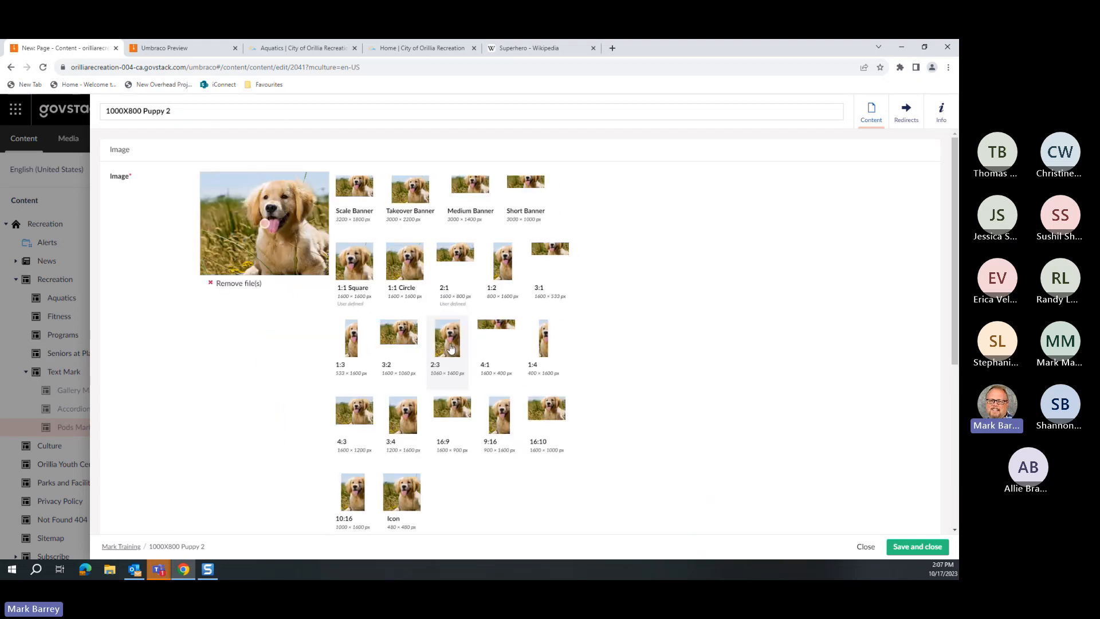
pyautogui.click(927, 549)
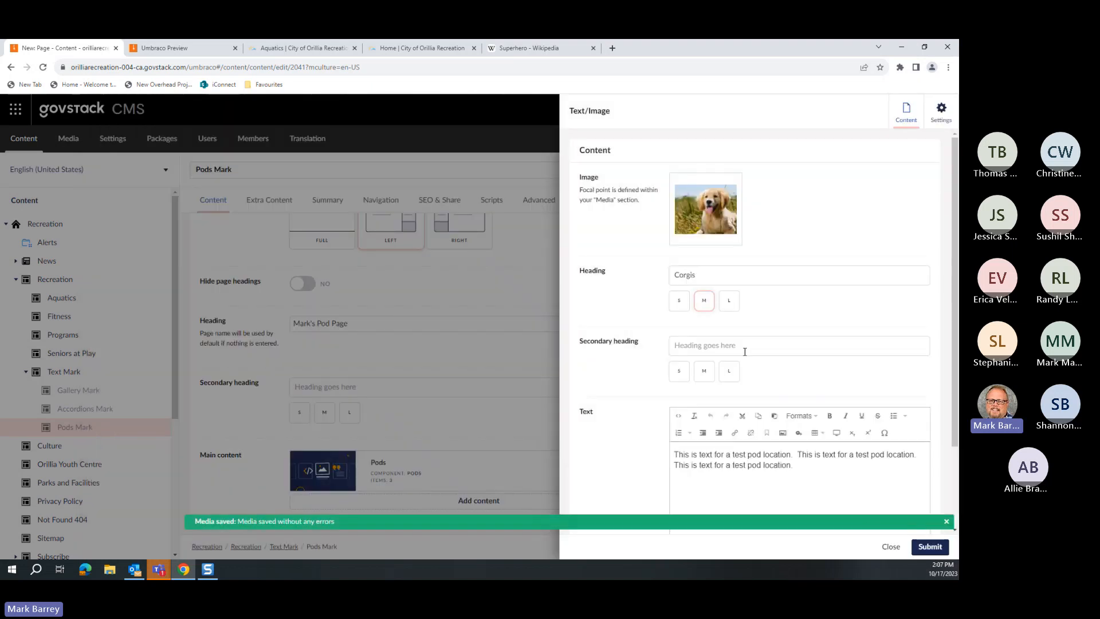
# Step: Change the second pod item's heading to "Golden Labs" and lengthen its text by pasting the existing paragraph twice more
pyautogui.moveTo(702, 277); pyautogui.dragTo(653, 281)
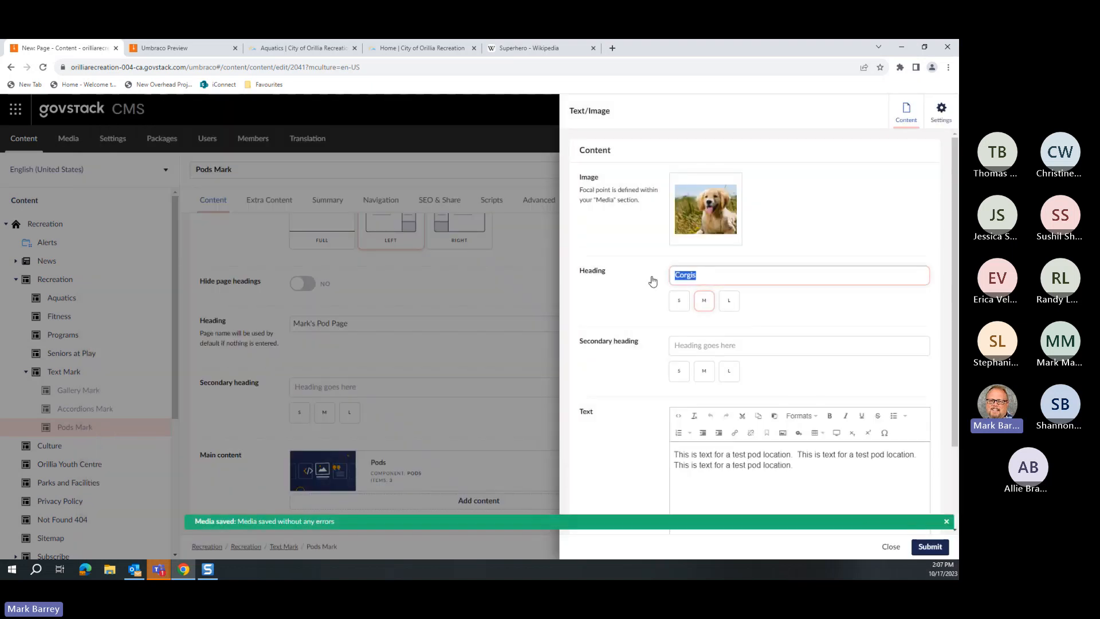
pyautogui.write('Golden Labs')
pyautogui.scroll(-2, 816, 477)
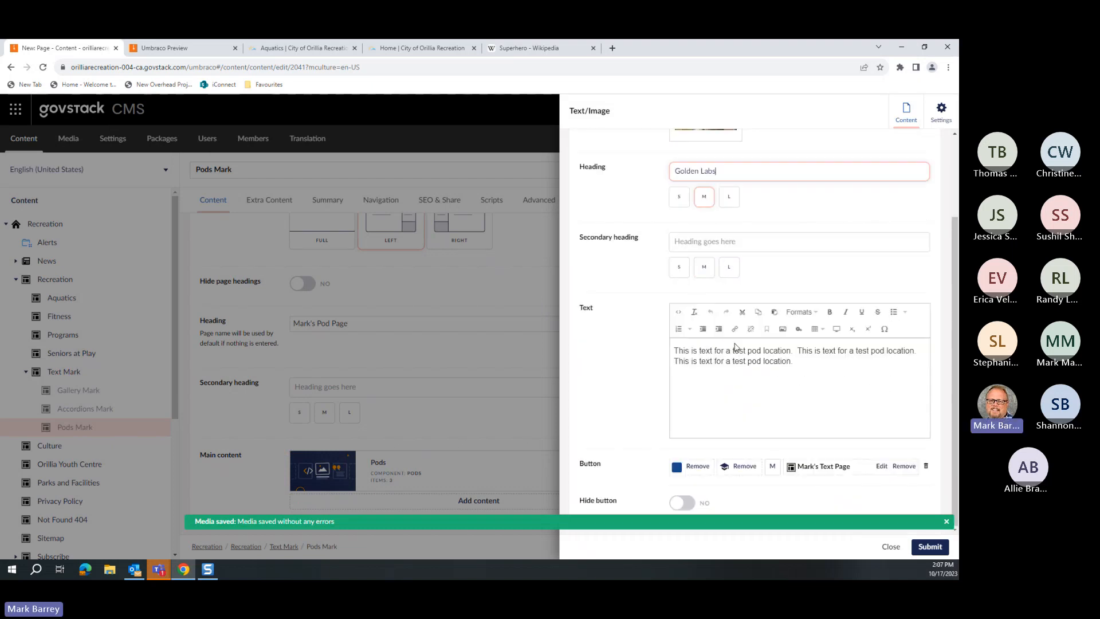
pyautogui.tripleClick(799, 362)
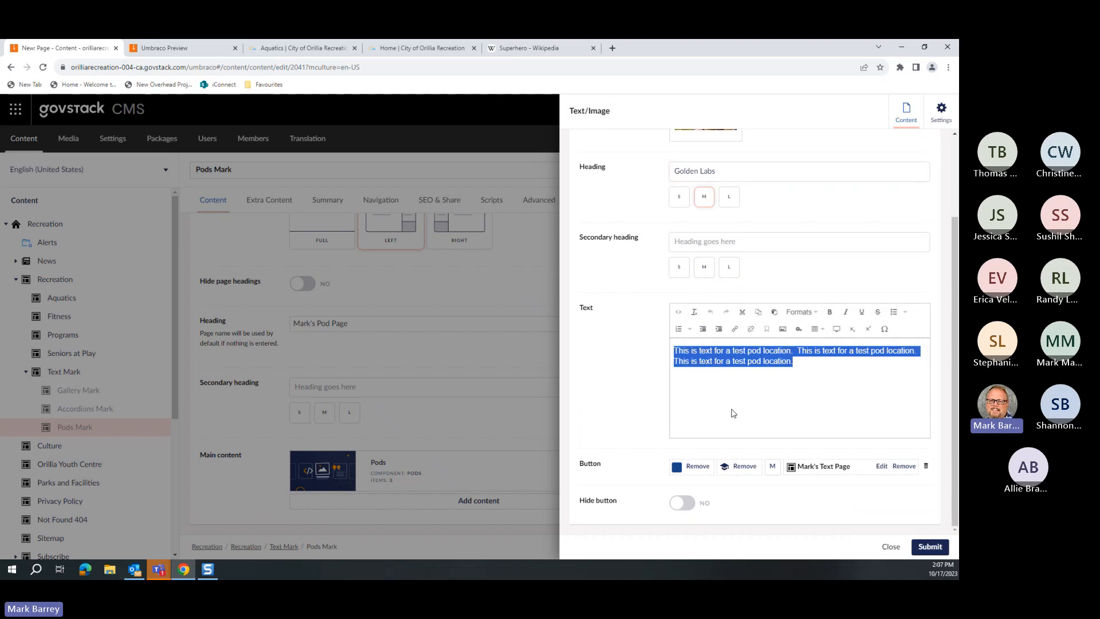
pyautogui.click(808, 364)
pyautogui.hotkey('ctrl', 'v')
pyautogui.hotkey('ctrl', 'v')
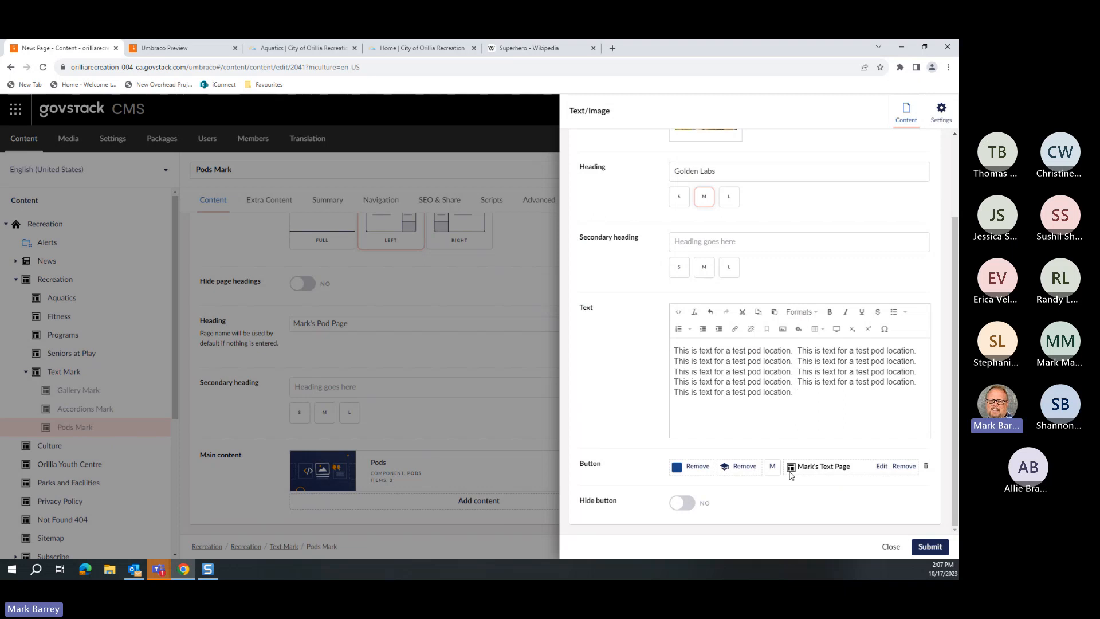
# Step: Change the Golden Labs pod's button color to dark grey and its icon to the football
pyautogui.click(698, 468)
pyautogui.click(700, 470)
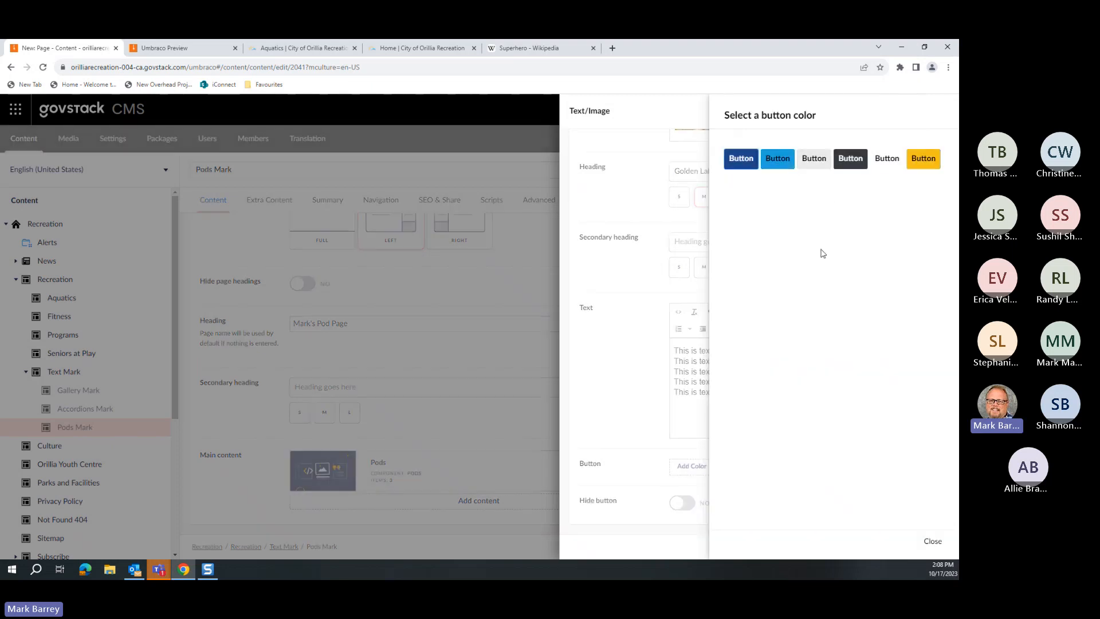
pyautogui.click(845, 160)
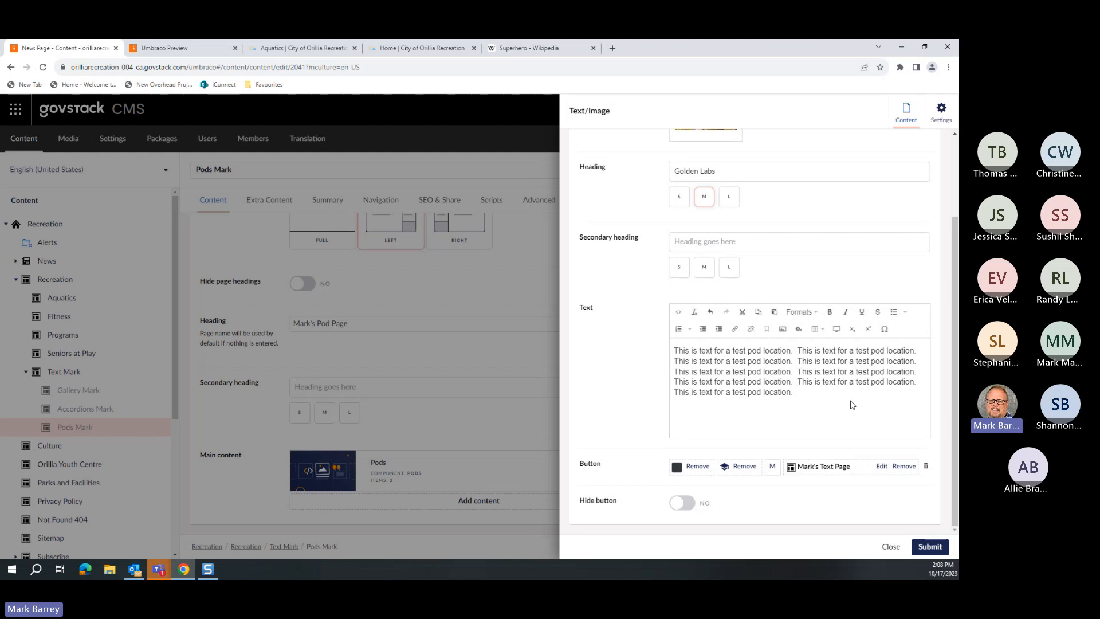
pyautogui.click(745, 466)
pyautogui.click(743, 466)
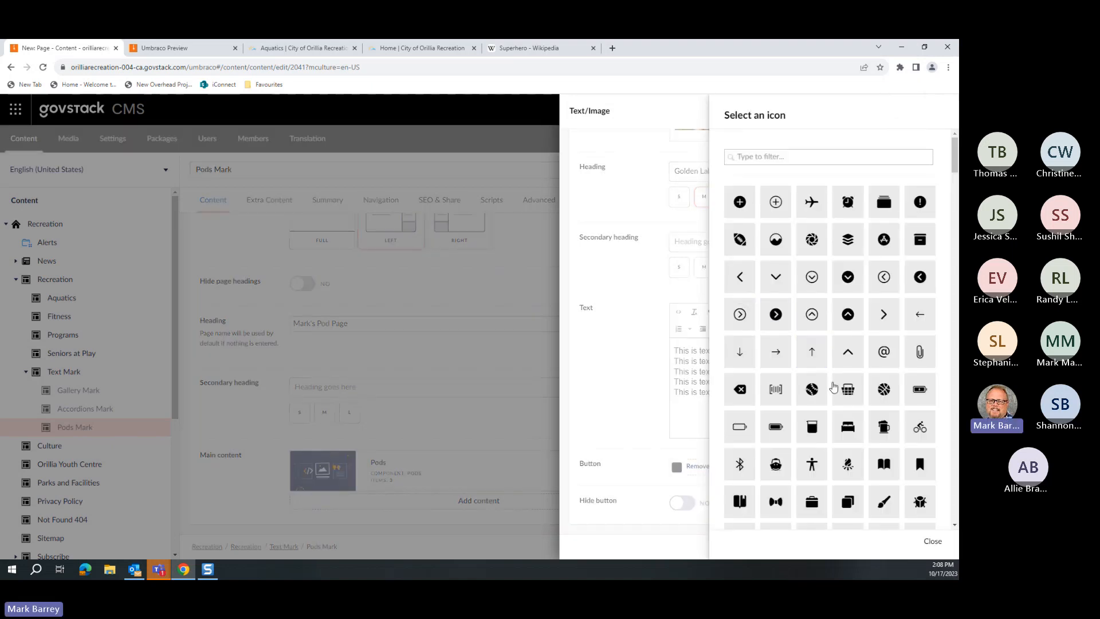
pyautogui.click(739, 241)
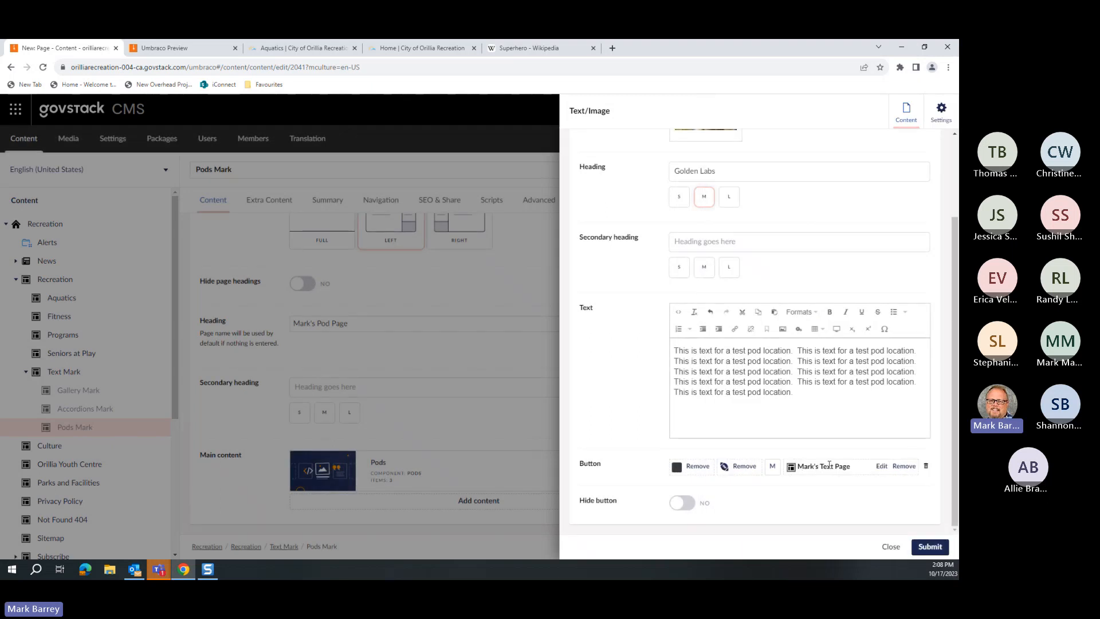
# Step: Remove the Golden Labs button's existing link, start a new one, and copy the URL of Wikipedia's Superhero article in the browser
pyautogui.click(898, 467)
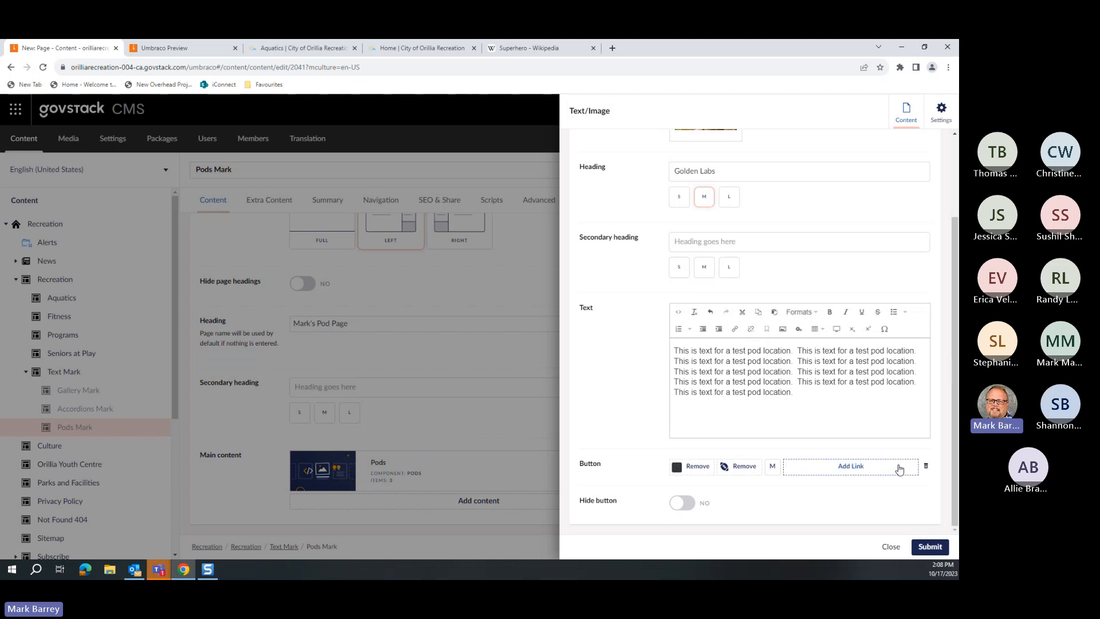
pyautogui.click(847, 464)
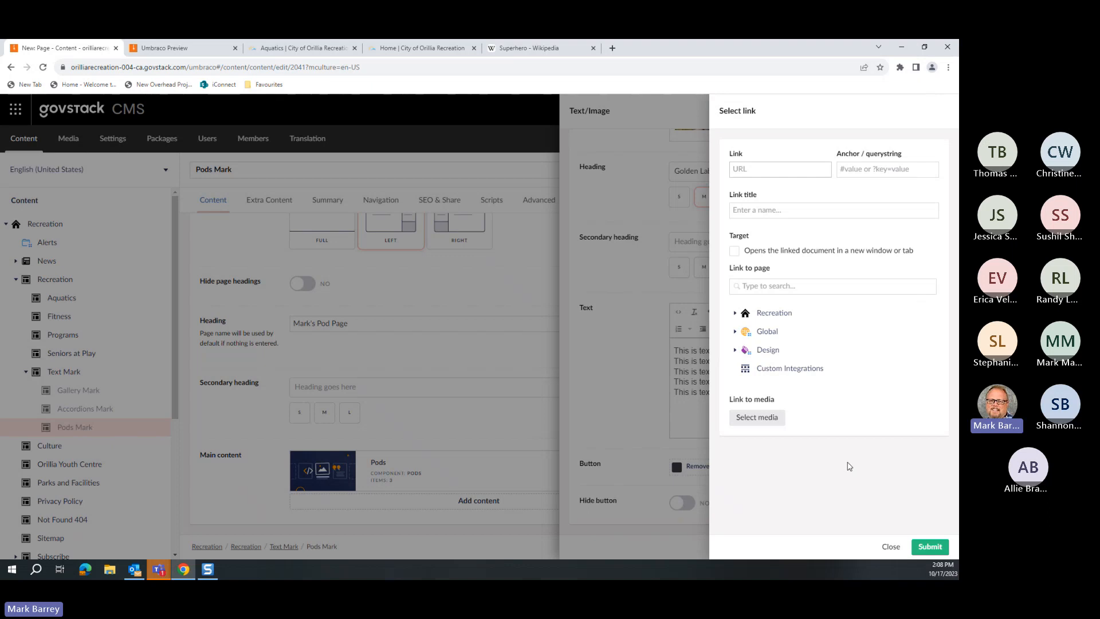
pyautogui.click(526, 48)
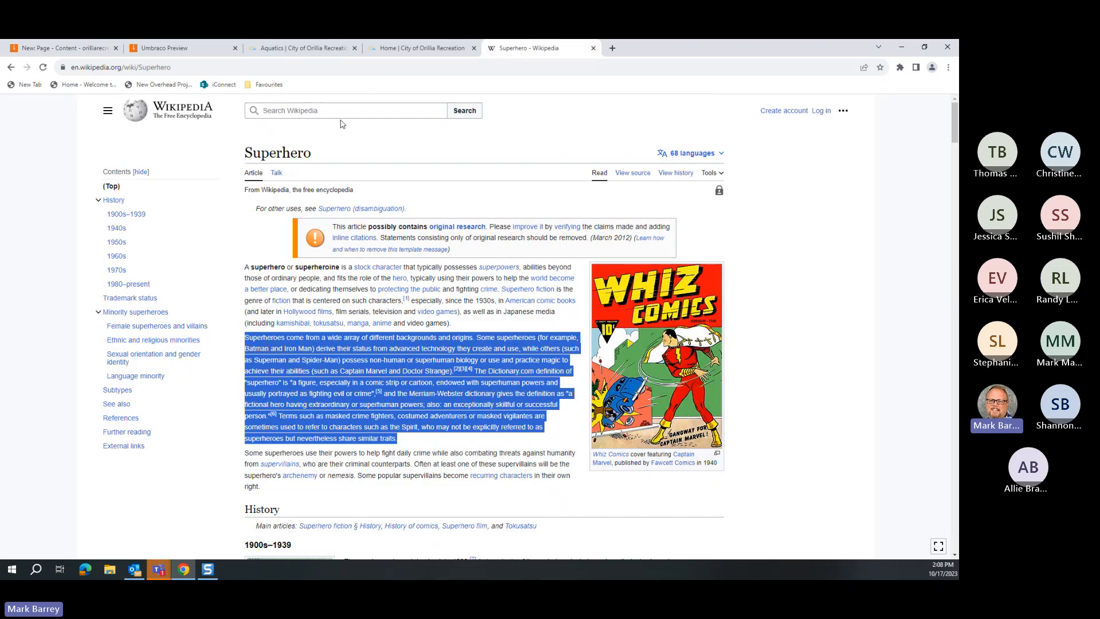
pyautogui.click(275, 66)
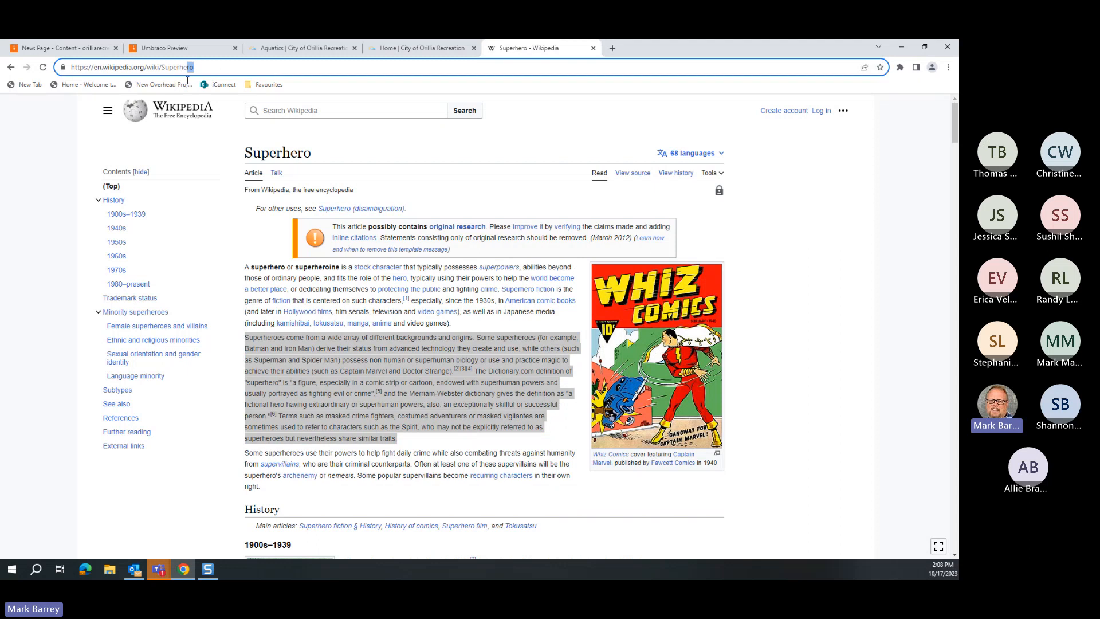
pyautogui.hotkey('ctrl', 'a')
pyautogui.hotkey('ctrl', 'c')
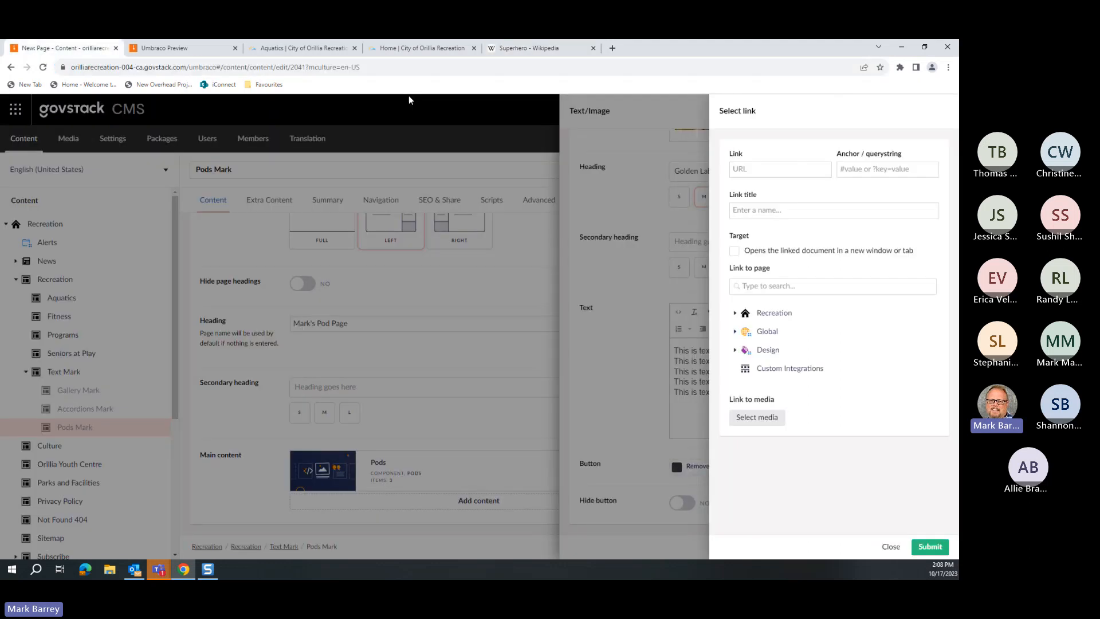
# Step: Link the Golden Labs button to the copied Wikipedia URL, titled "Superheroes" and opening in a new window, and submit the pod item
pyautogui.click(46, 49)
pyautogui.click(779, 169)
pyautogui.hotkey('ctrl', 'v')
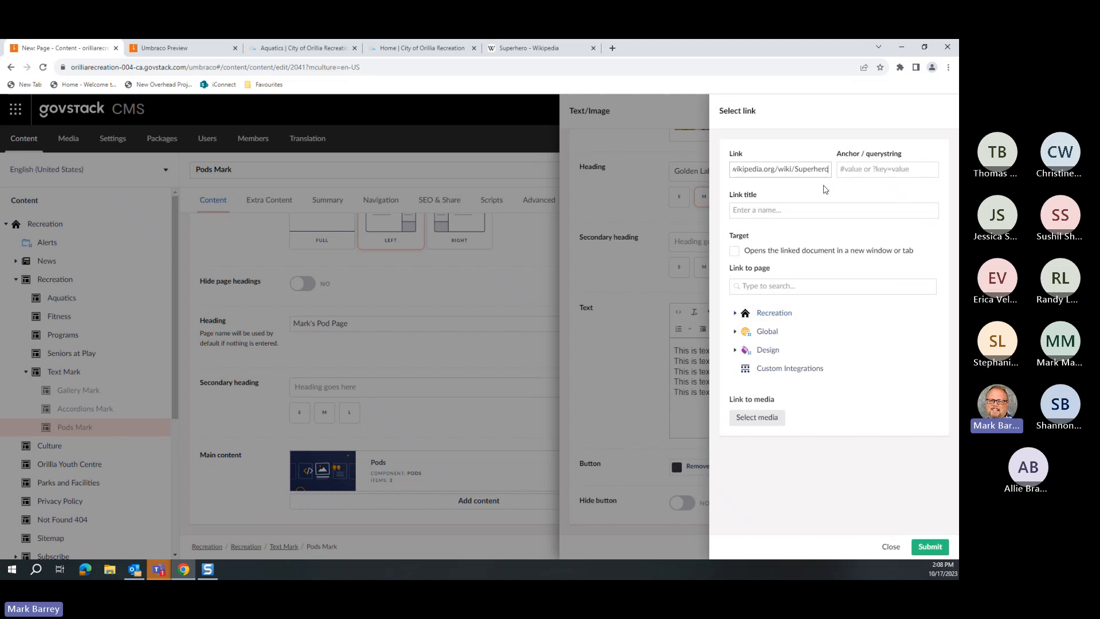
pyautogui.click(817, 210)
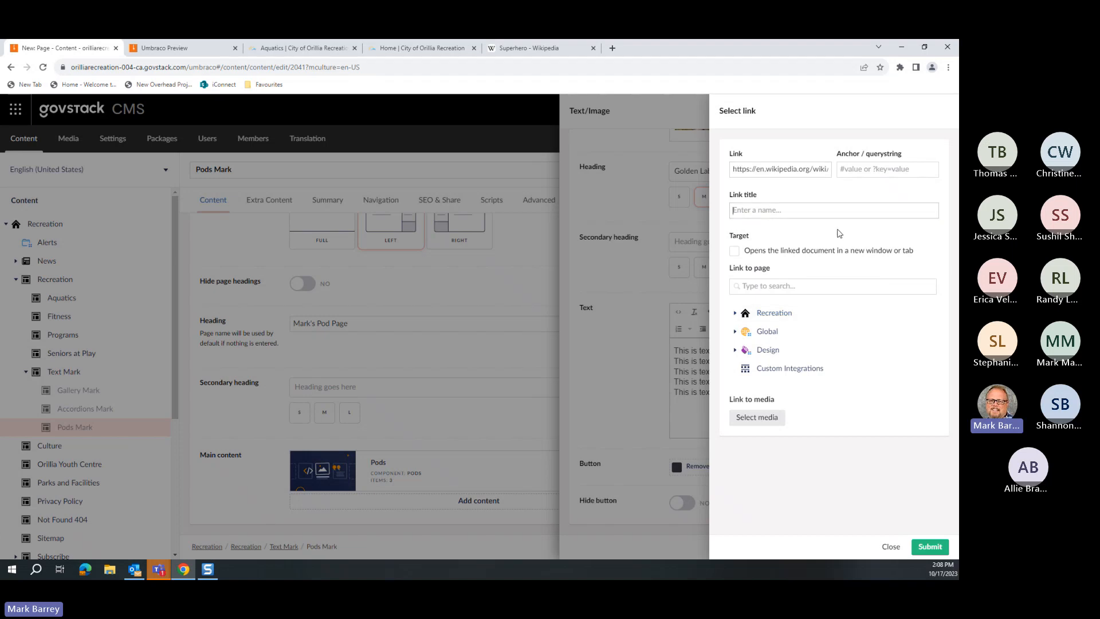
pyautogui.write('Superheroes')
pyautogui.click(735, 251)
pyautogui.click(933, 548)
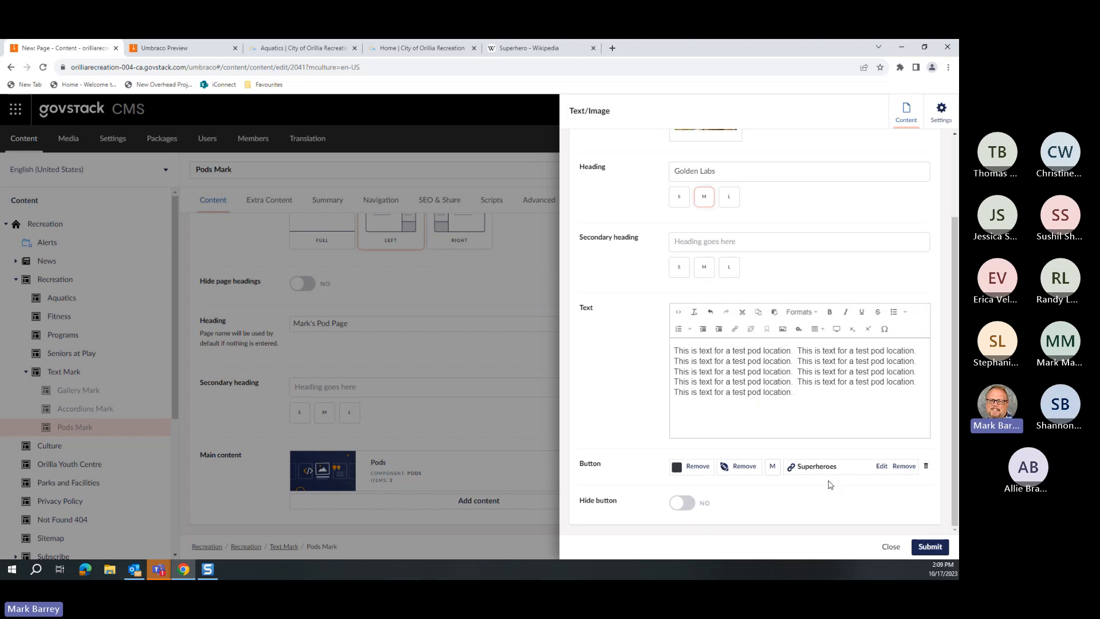
pyautogui.click(930, 547)
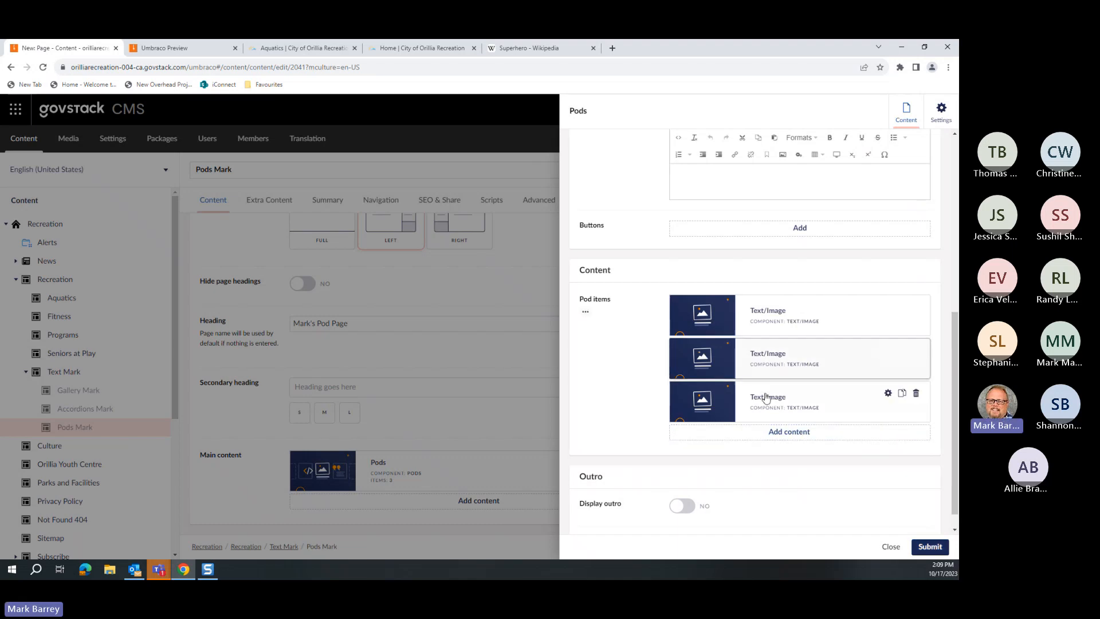
# Step: Name the second Text/Image pod item "Golden Lab" in its advanced settings and submit it
pyautogui.click(887, 351)
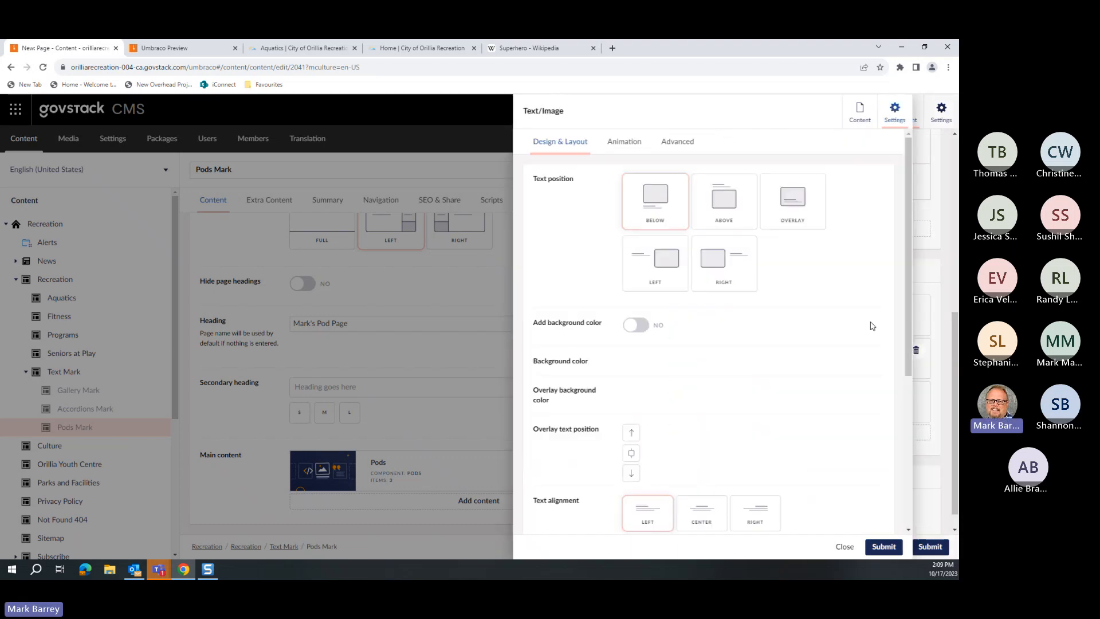
pyautogui.click(723, 142)
pyautogui.click(697, 182)
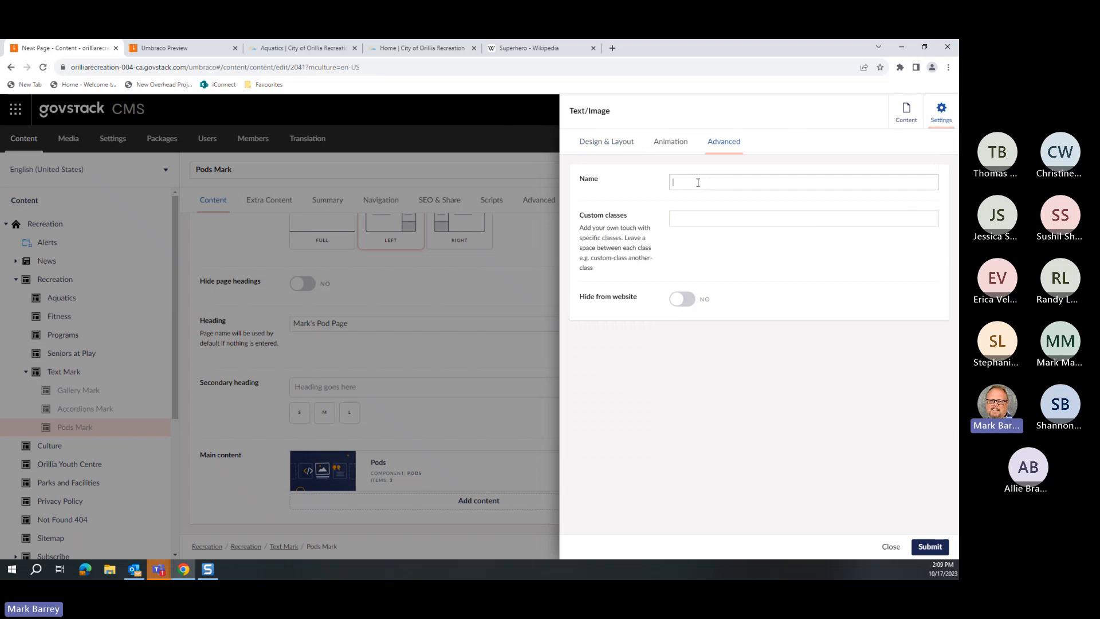
pyautogui.write('Golden Lab')
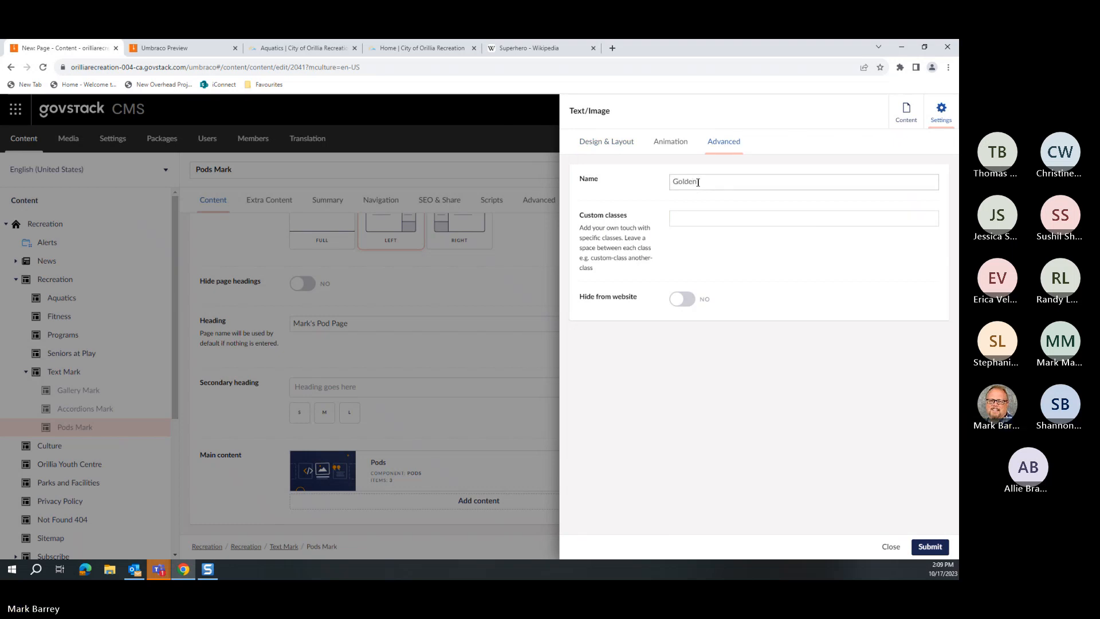
pyautogui.click(929, 546)
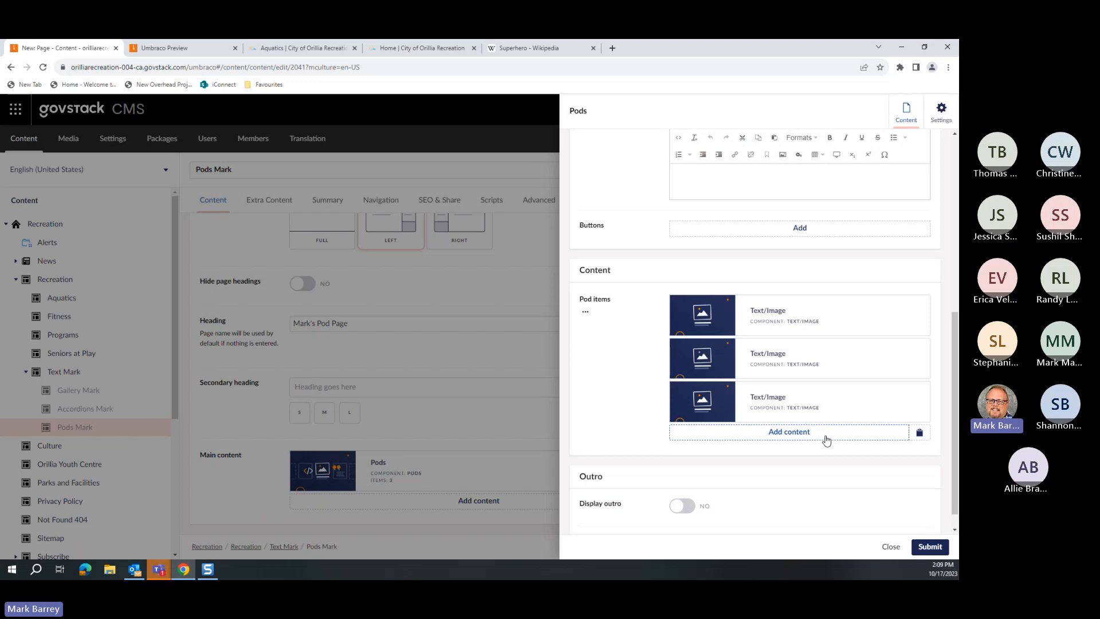
# Step: Replace the image in the third Text/Image pod item with "1000X800 Puppy 3" from the media library
pyautogui.click(765, 399)
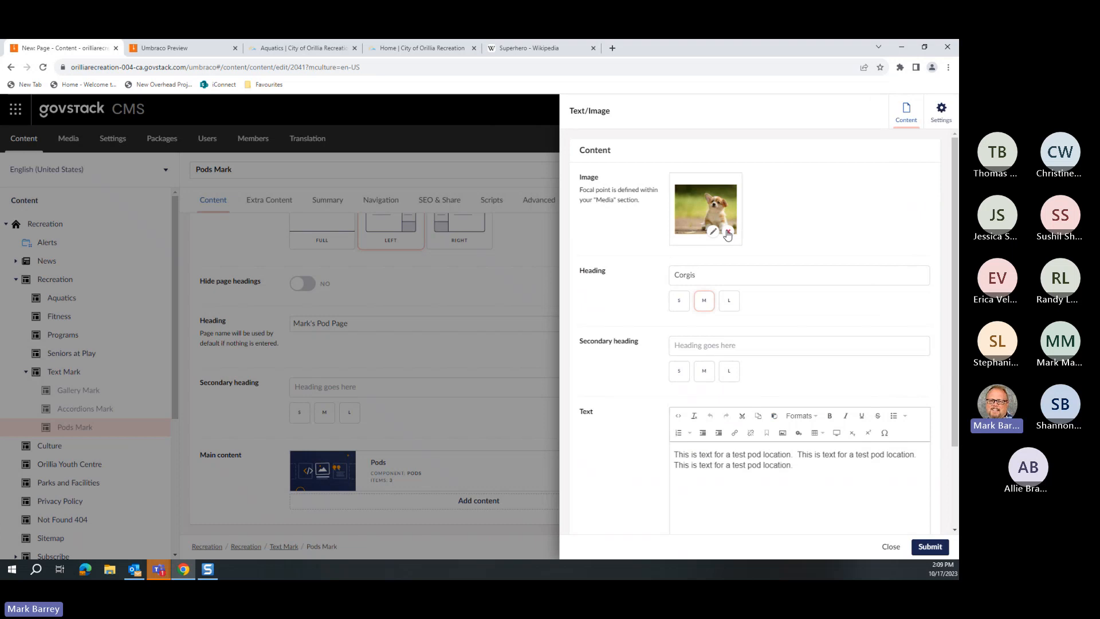
pyautogui.click(728, 233)
pyautogui.click(707, 218)
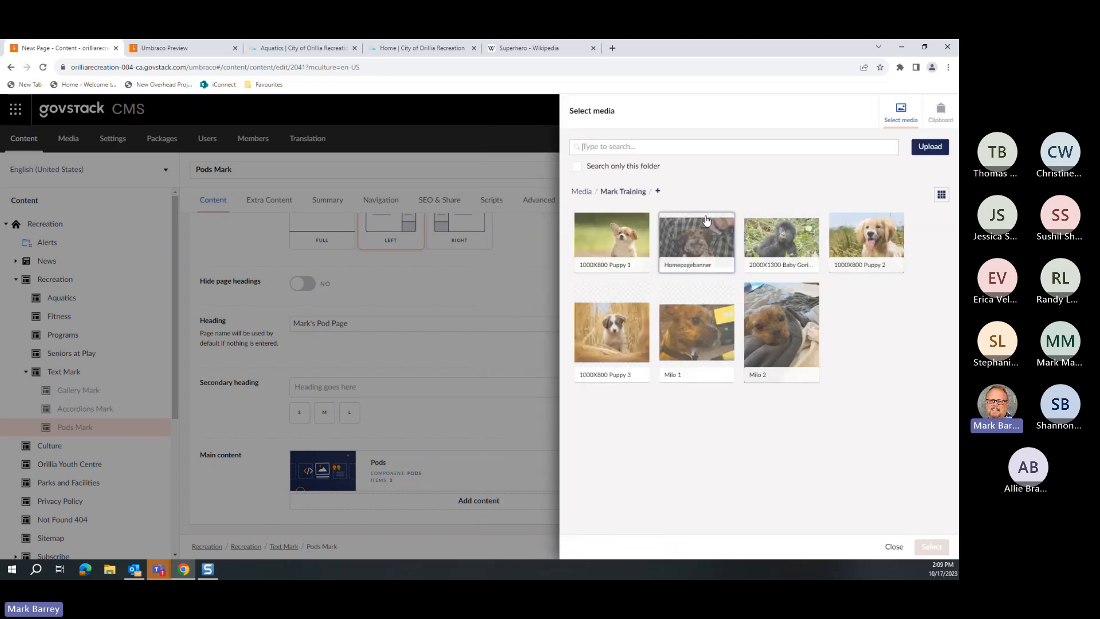
pyautogui.click(612, 333)
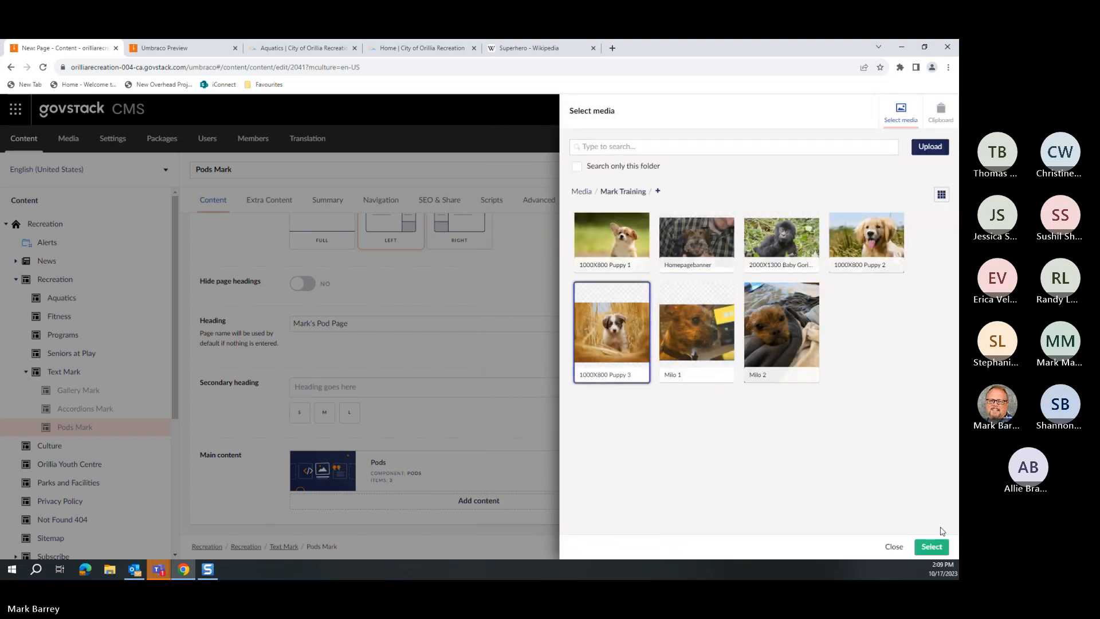
pyautogui.click(932, 546)
# Step: Change the third pod item's heading to "Border Collies"
pyautogui.click(691, 274)
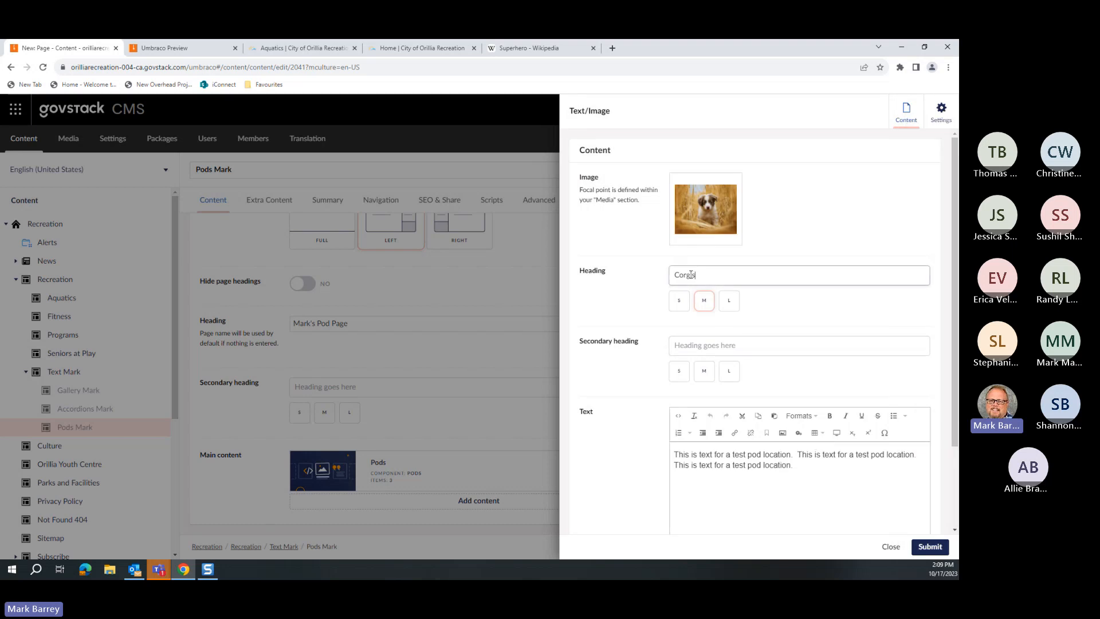
pyautogui.doubleClick(691, 274)
pyautogui.write('Bordere')
pyautogui.write('Collies')
# Step: Zoom in the 1:1 Square crop of "1000X800 Puppy 3" on the puppy's face and save the media item
pyautogui.click(706, 235)
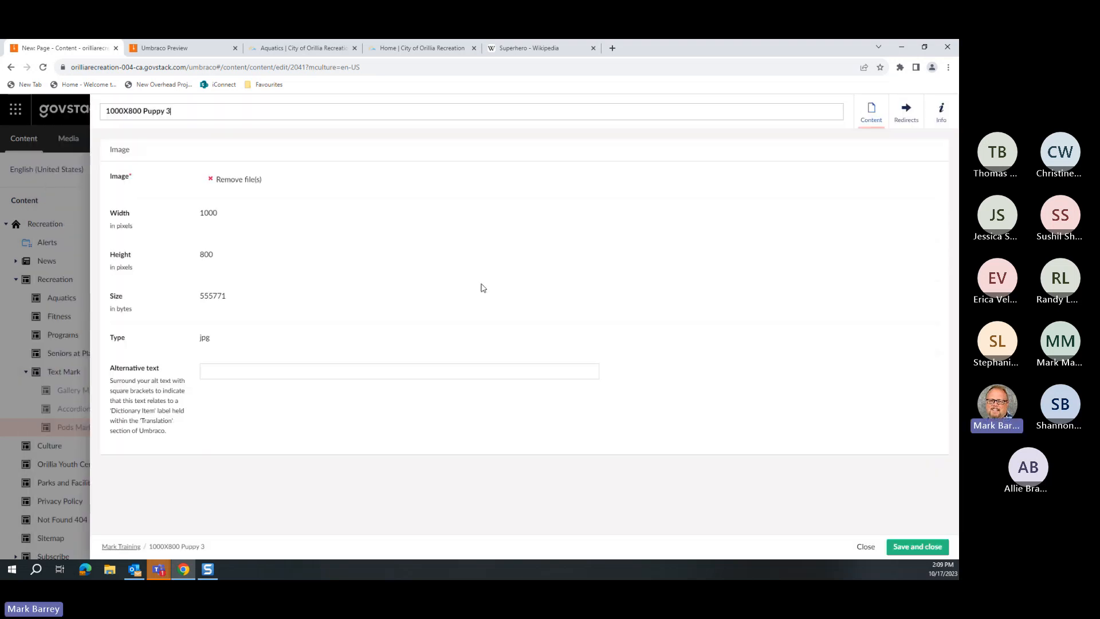
pyautogui.click(356, 268)
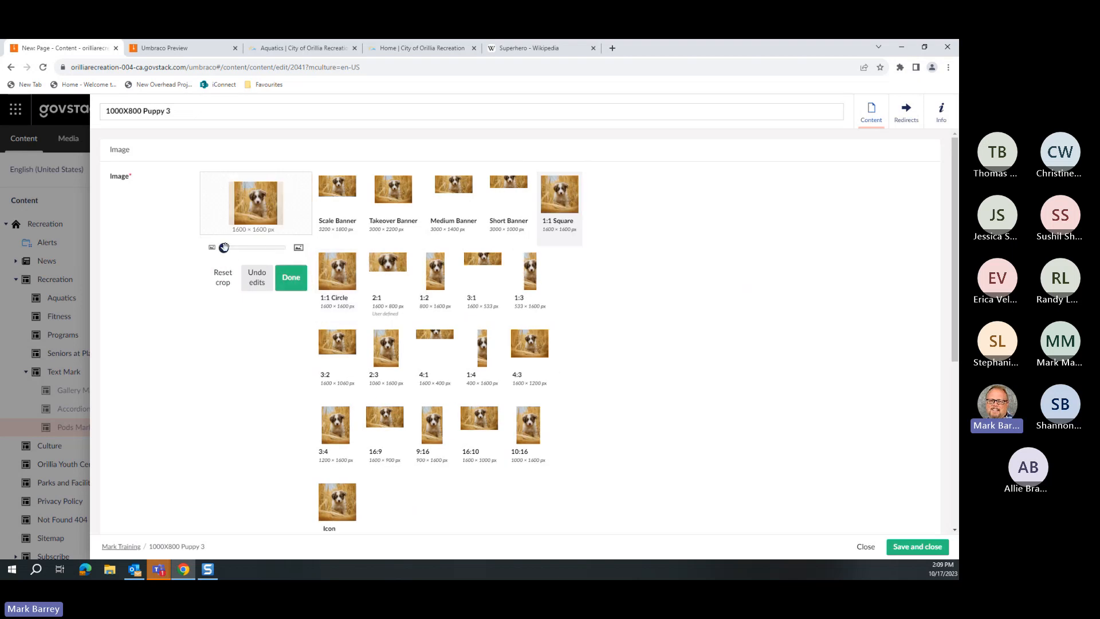
pyautogui.moveTo(223, 247); pyautogui.dragTo(245, 247)
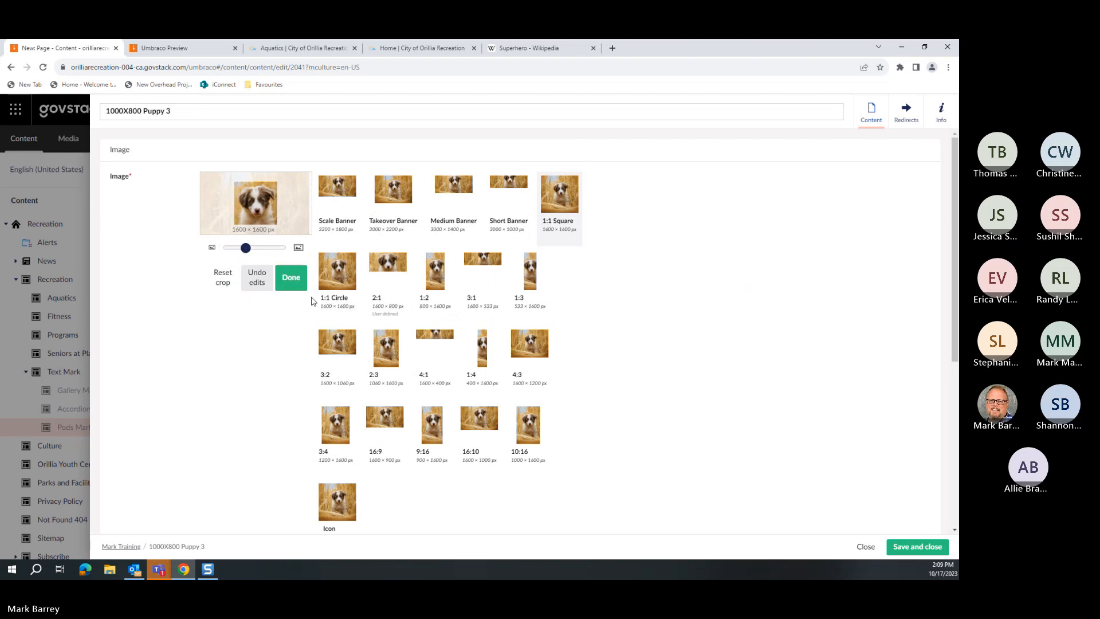
pyautogui.click(291, 280)
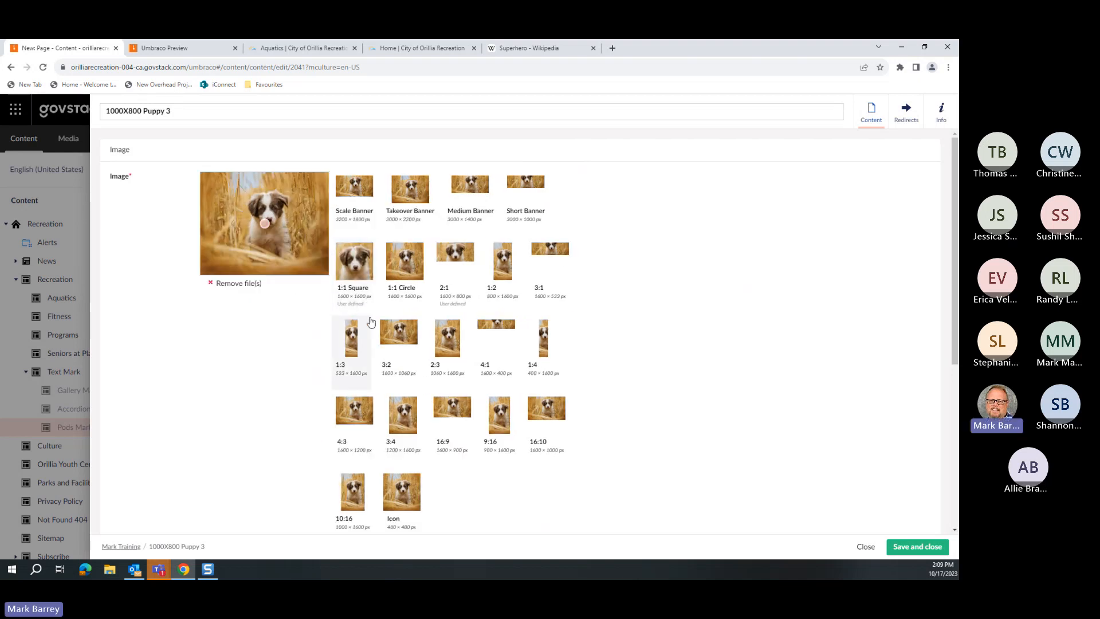
pyautogui.click(912, 547)
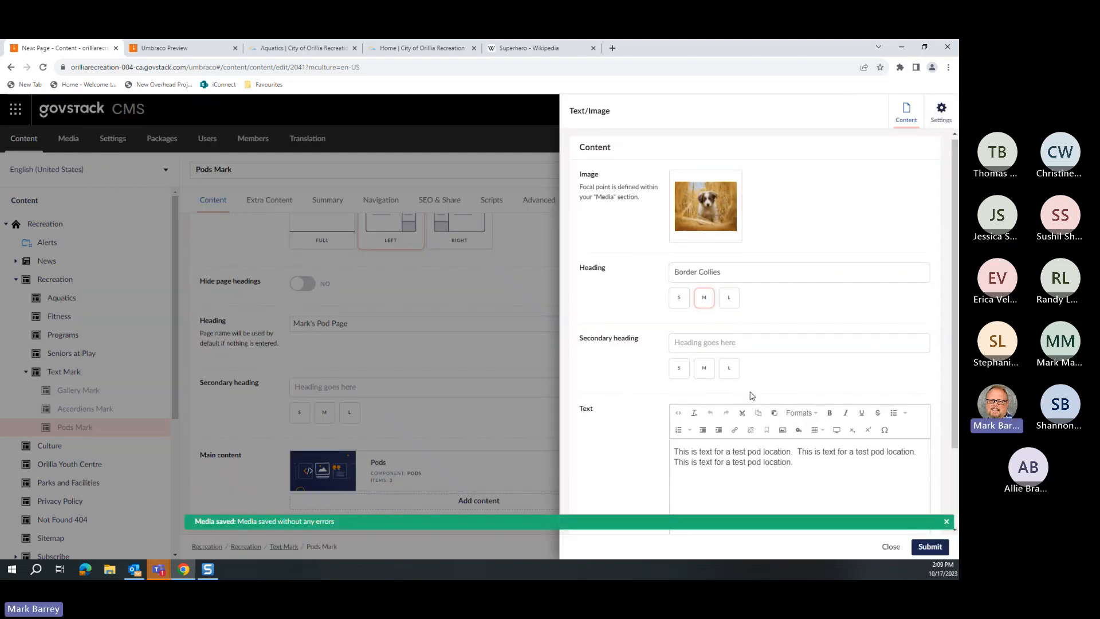
# Step: Change the Border Collies pod's button color to yellow and its icon to the open book
pyautogui.scroll(-2, 750, 367)
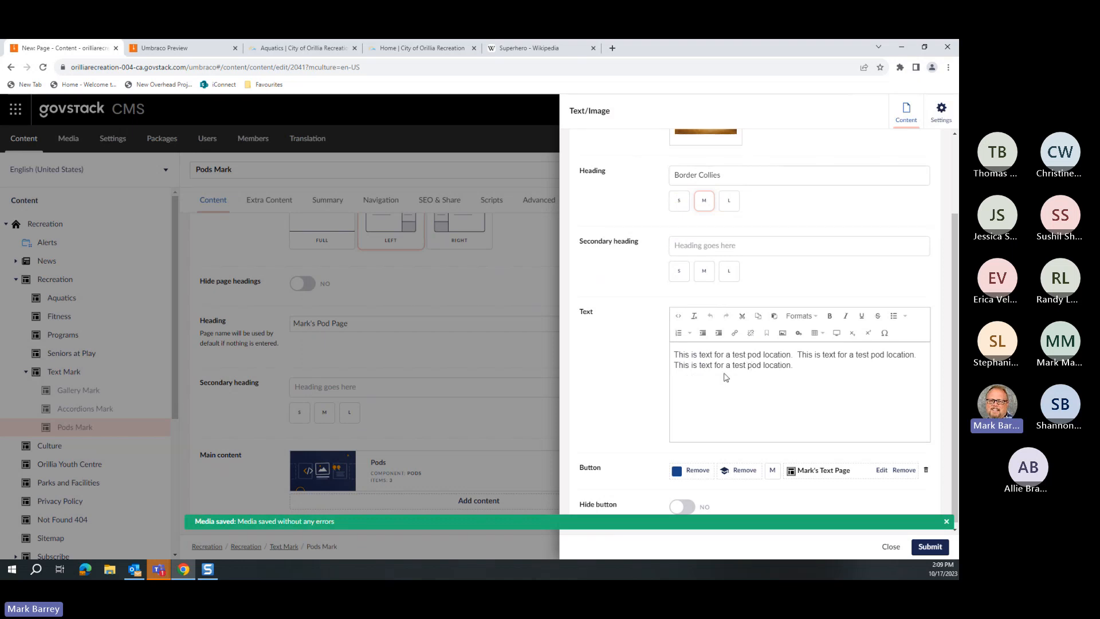
pyautogui.scroll(-1, 737, 395)
pyautogui.click(699, 468)
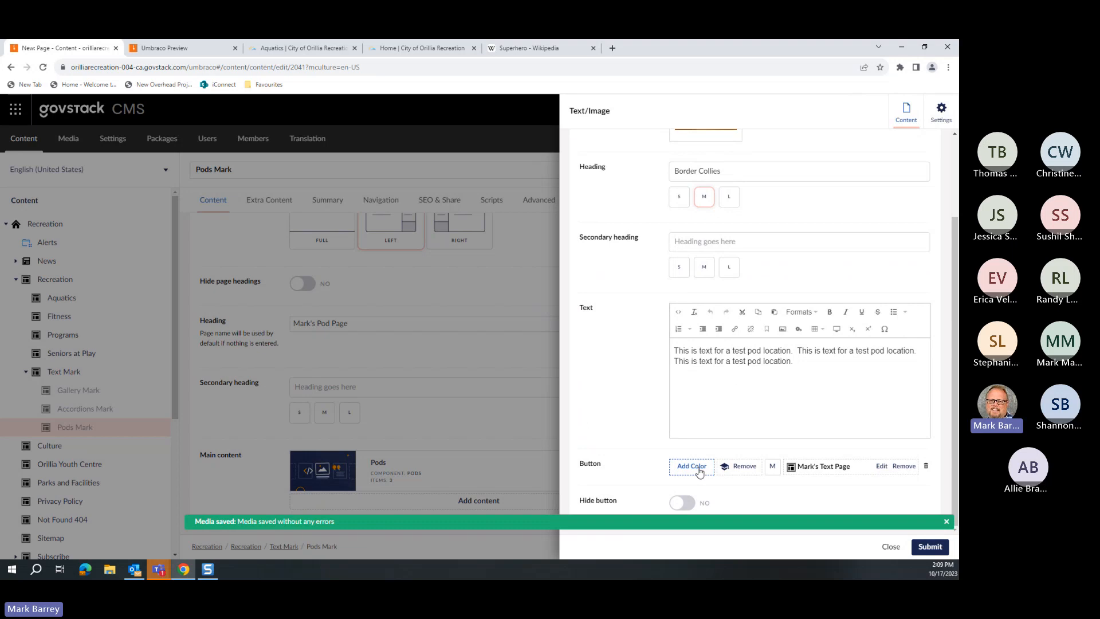
pyautogui.click(695, 467)
pyautogui.click(915, 160)
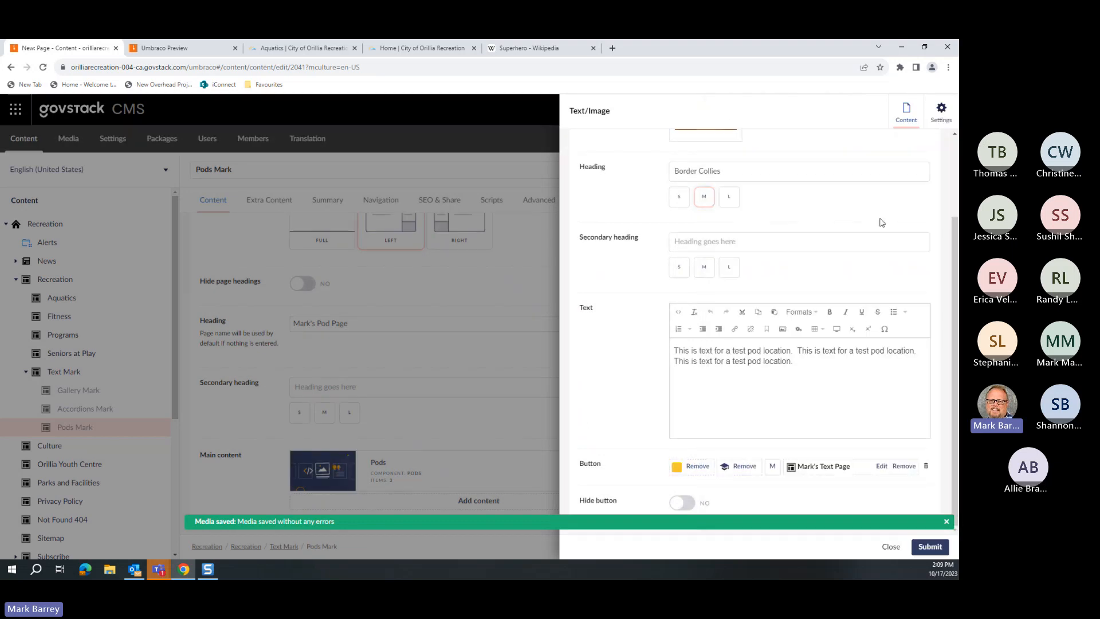
pyautogui.click(736, 467)
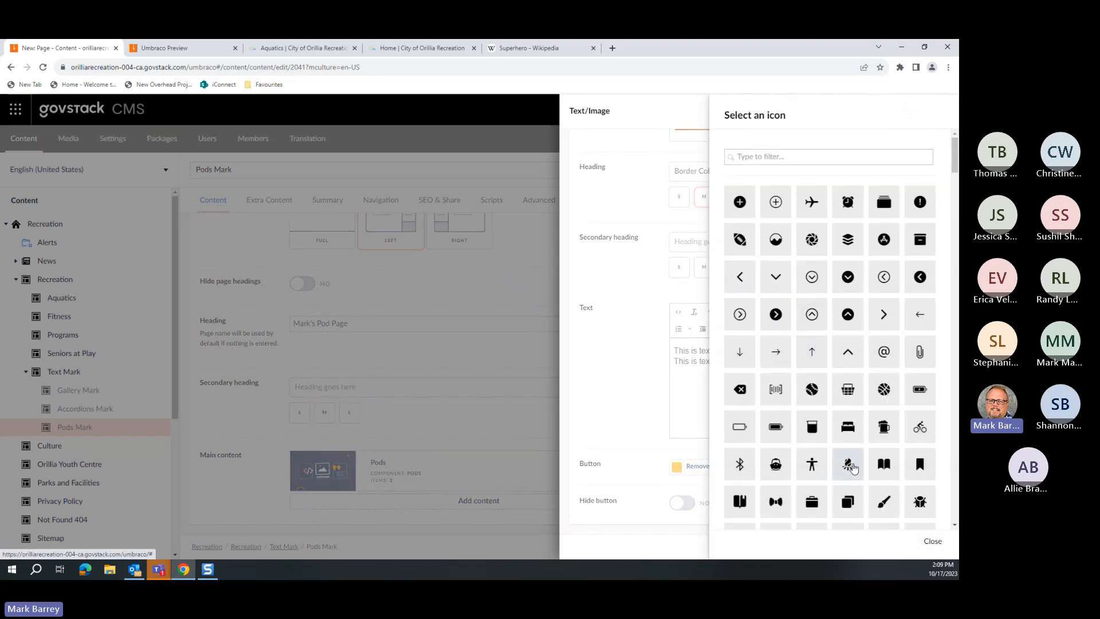
pyautogui.click(884, 477)
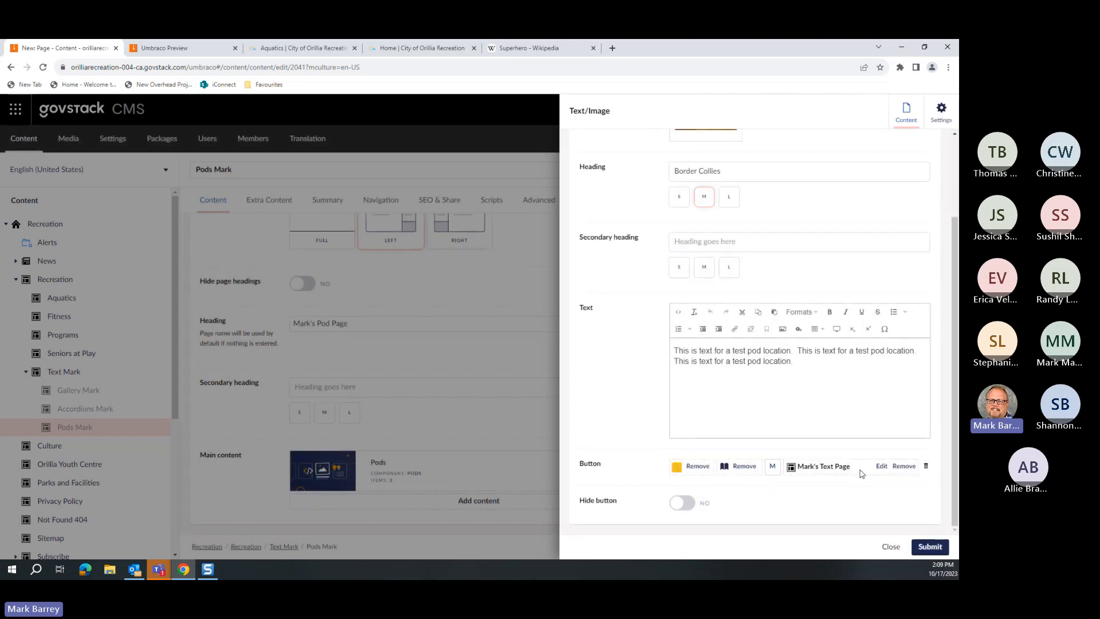
# Step: Remove the Border Collies button's page link and start a new media link, browsing to the training folder in the media library
pyautogui.click(903, 466)
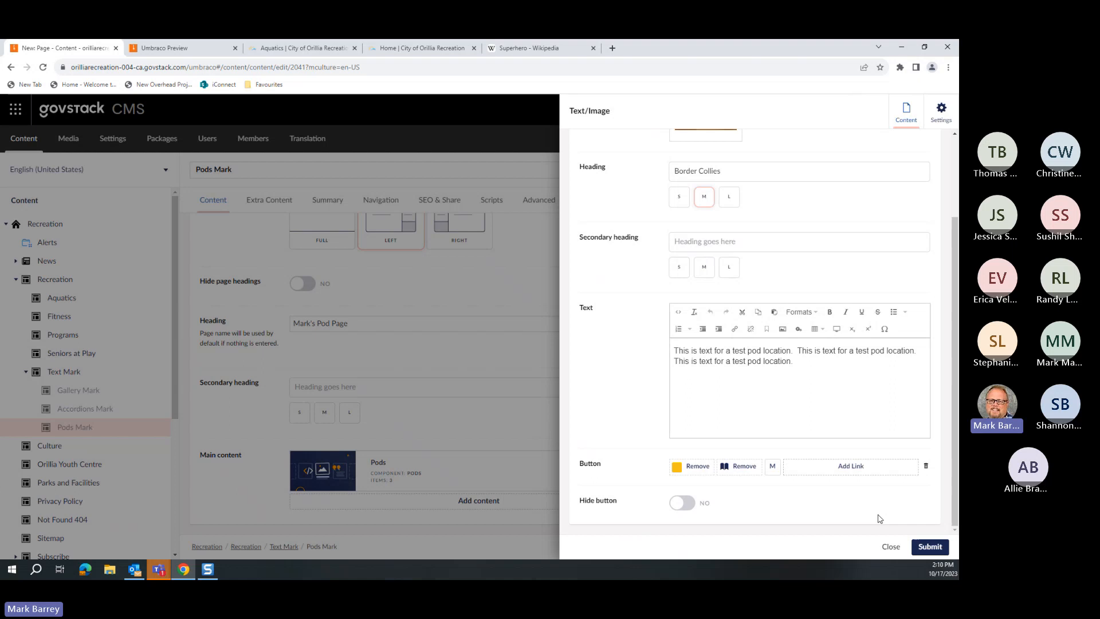
pyautogui.click(852, 472)
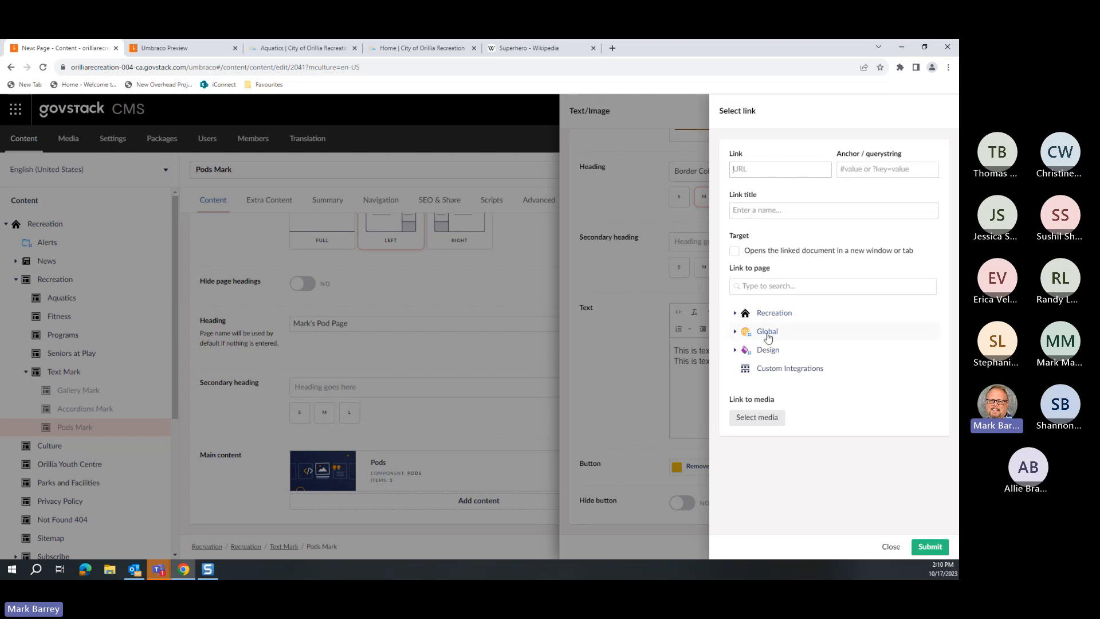
pyautogui.click(757, 418)
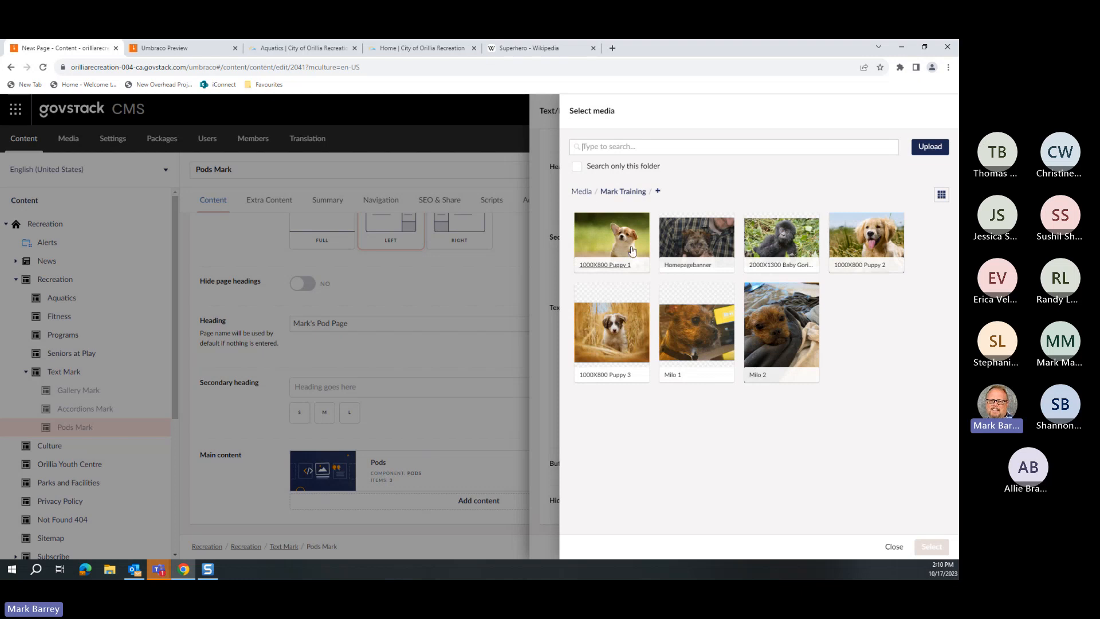
pyautogui.click(580, 194)
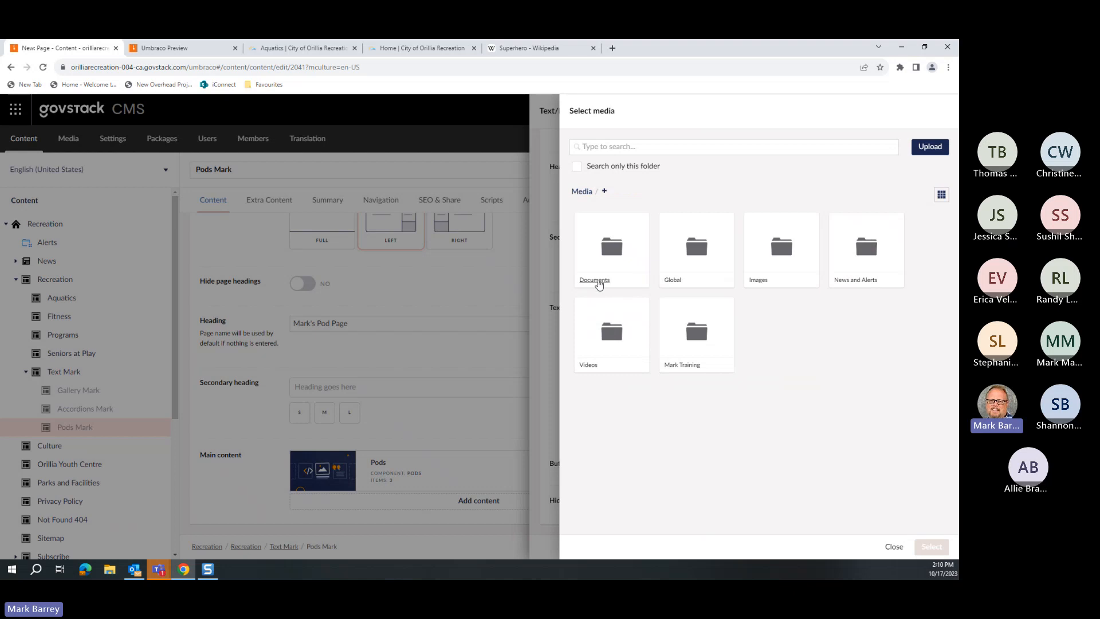
pyautogui.click(599, 283)
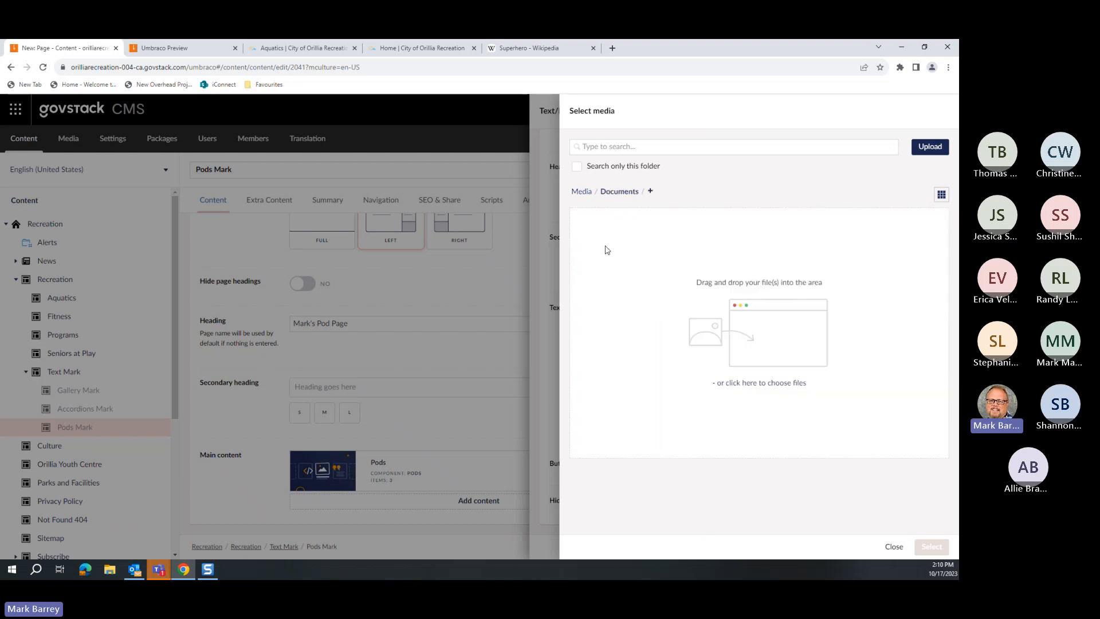
pyautogui.click(580, 192)
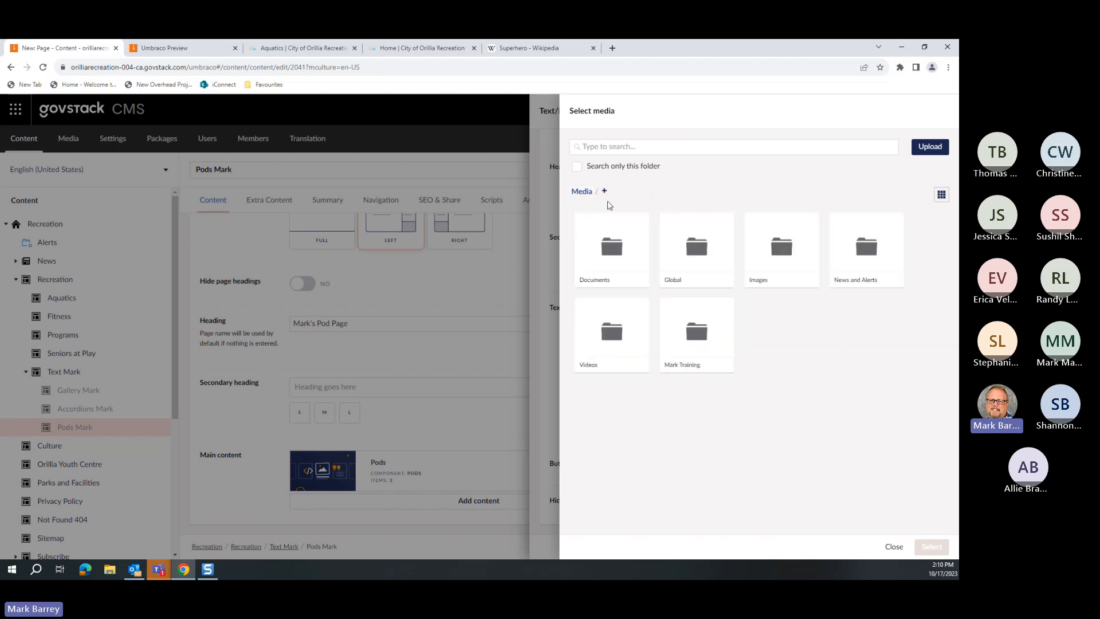
pyautogui.click(693, 369)
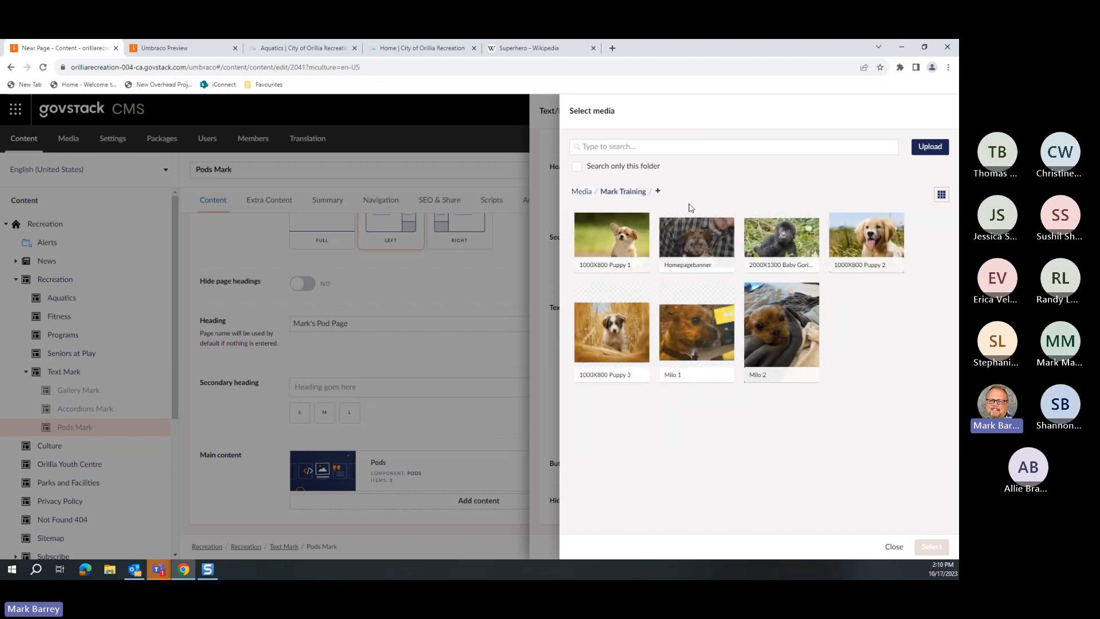
# Step: Upload "Demo PDF 2.pdf" from the PDF folder into the training media folder and select it as the button's link
pyautogui.click(929, 150)
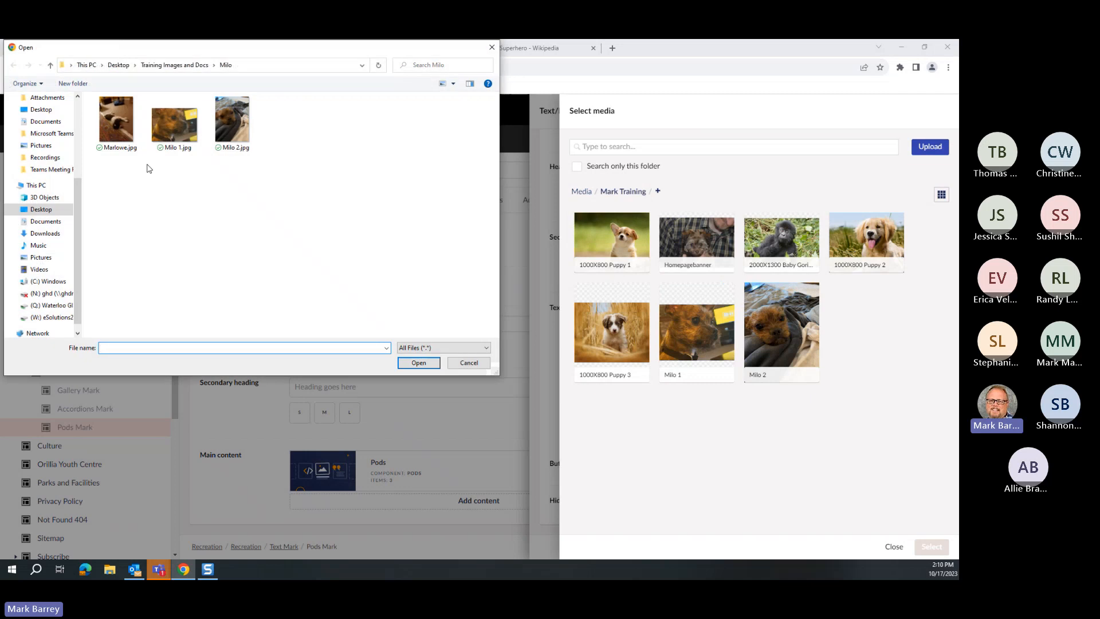
pyautogui.click(35, 189)
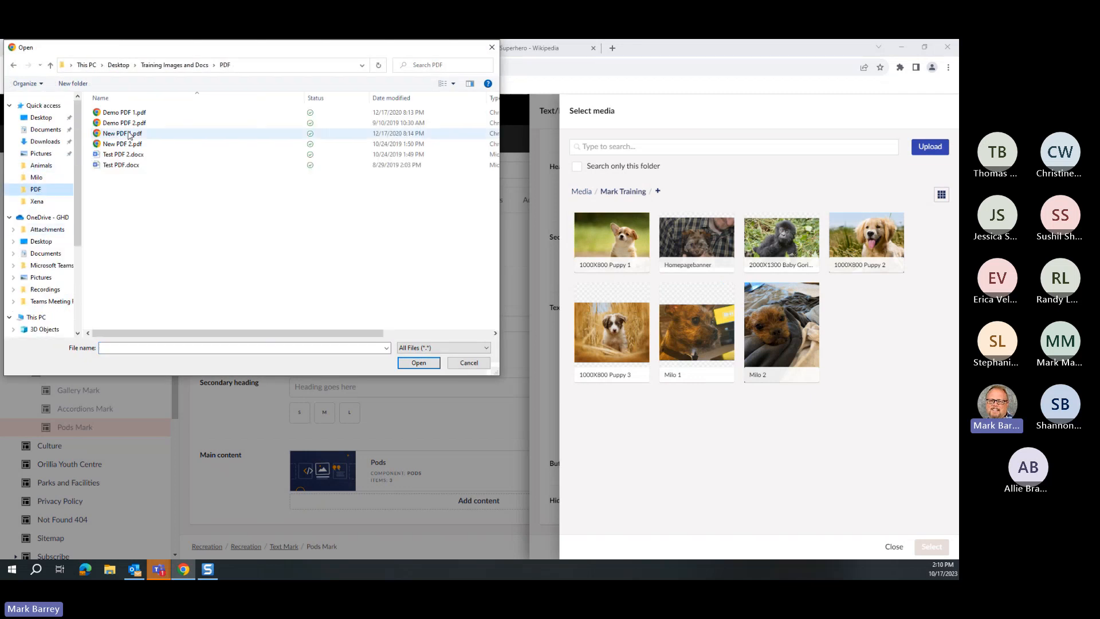
pyautogui.click(124, 122)
pyautogui.click(419, 363)
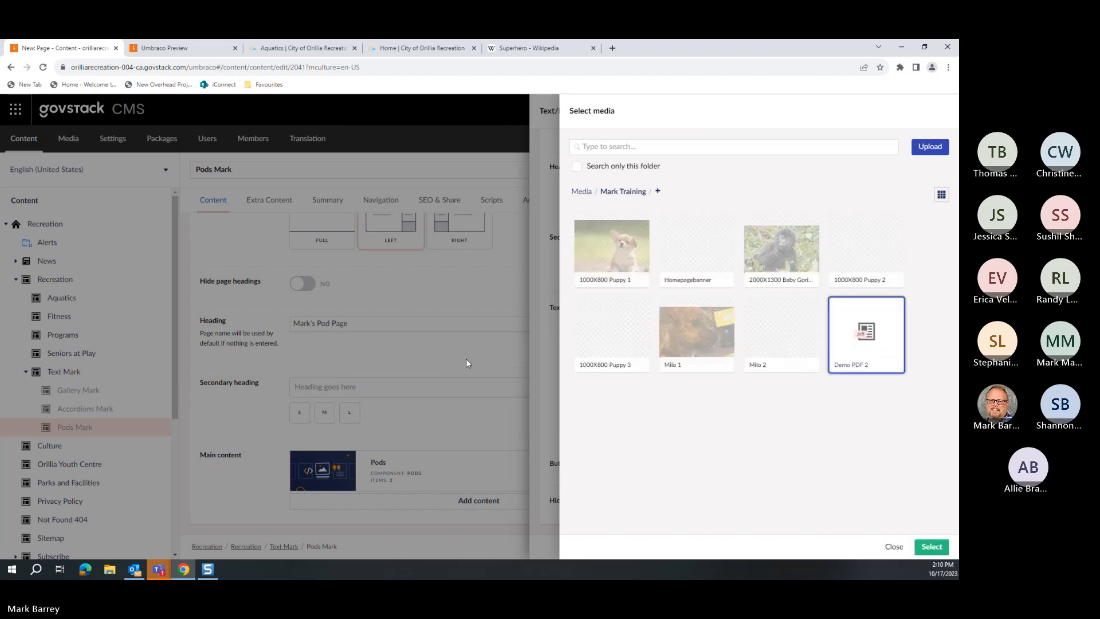
pyautogui.click(929, 546)
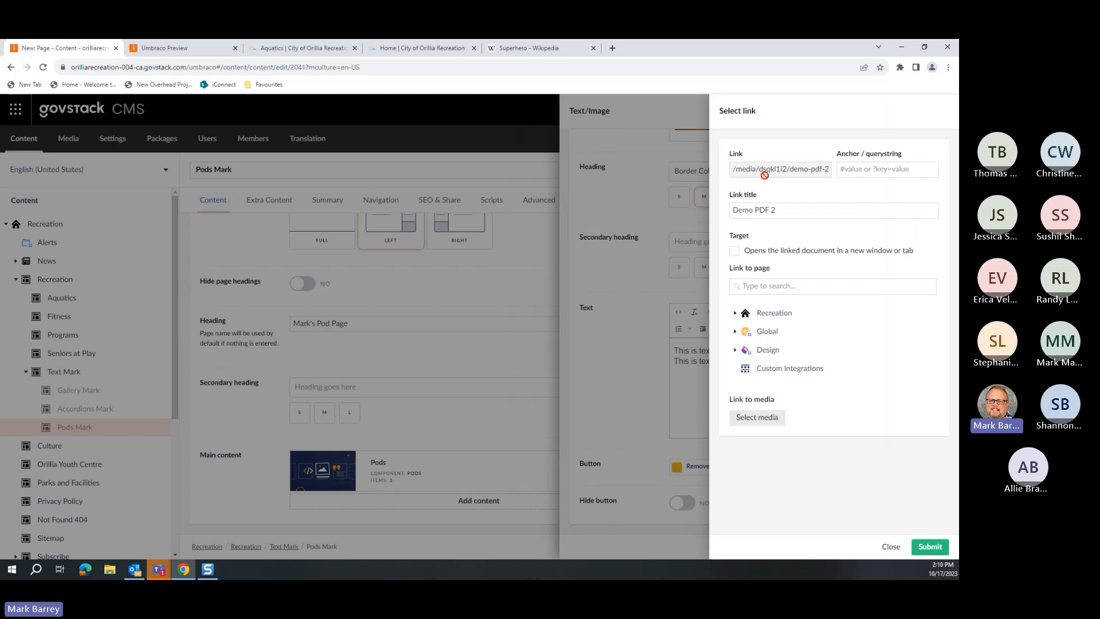
# Step: Set the link to open in a new window, title it "View our Demo PDF 2", and submit the link and the pod item
pyautogui.click(734, 252)
pyautogui.write('View our')
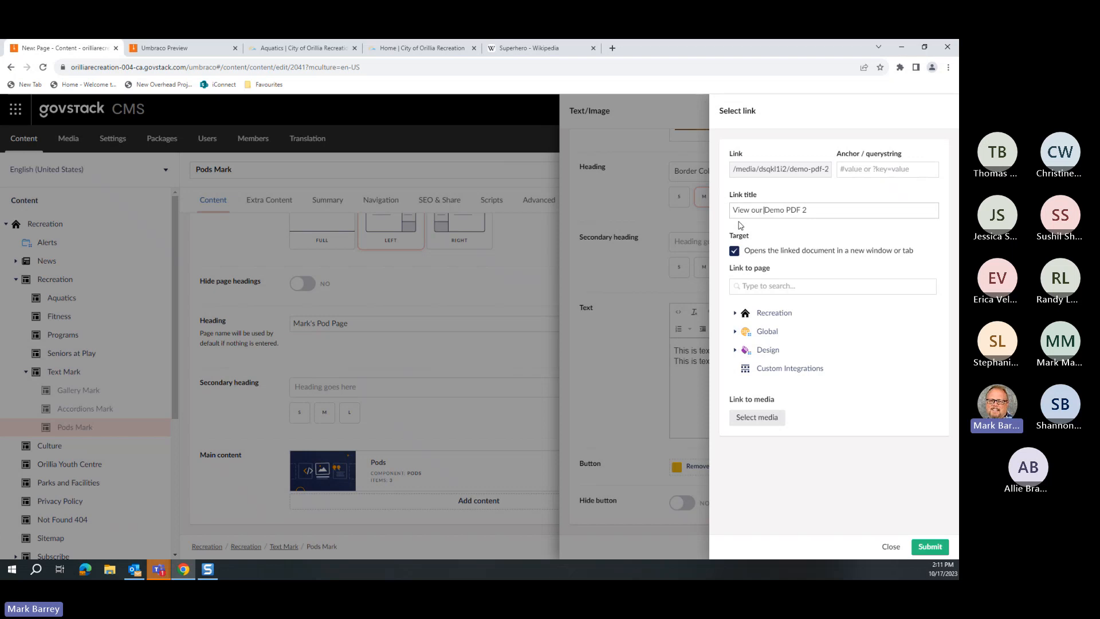
pyautogui.click(930, 546)
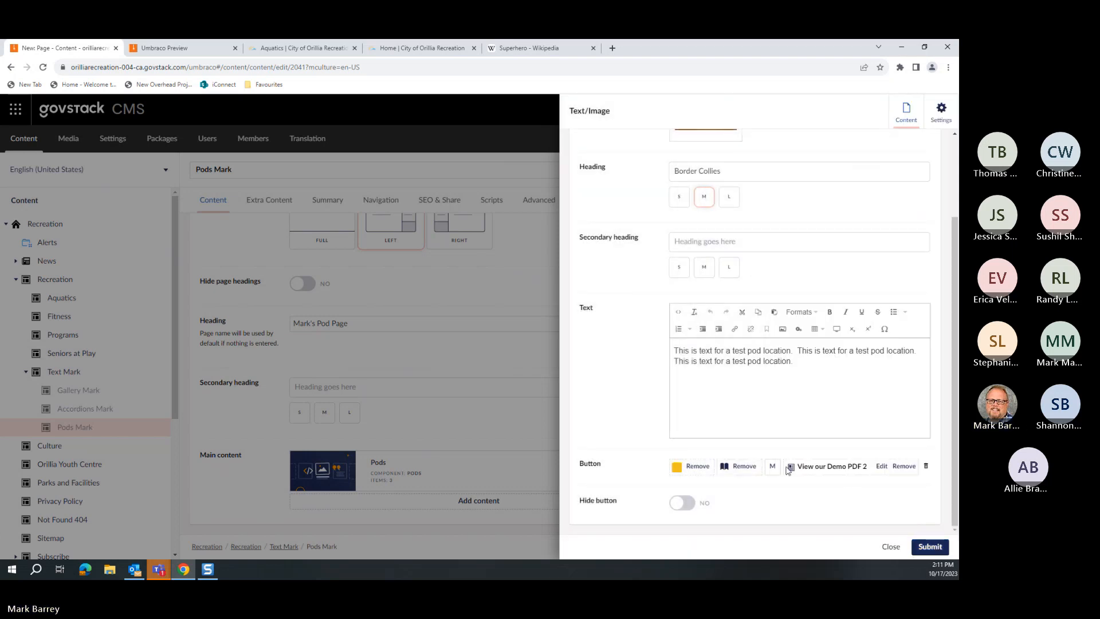
pyautogui.scroll(2, 792, 408)
pyautogui.click(930, 547)
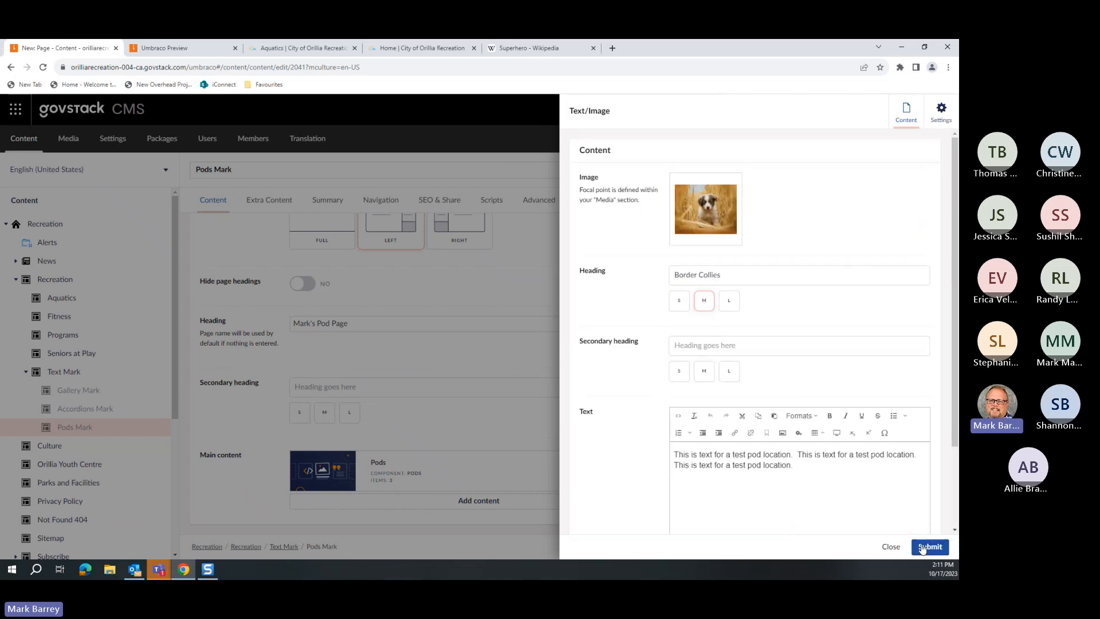
# Step: Name the third pod item "Border Collie" in its advanced settings and submit the Pods component
pyautogui.click(887, 394)
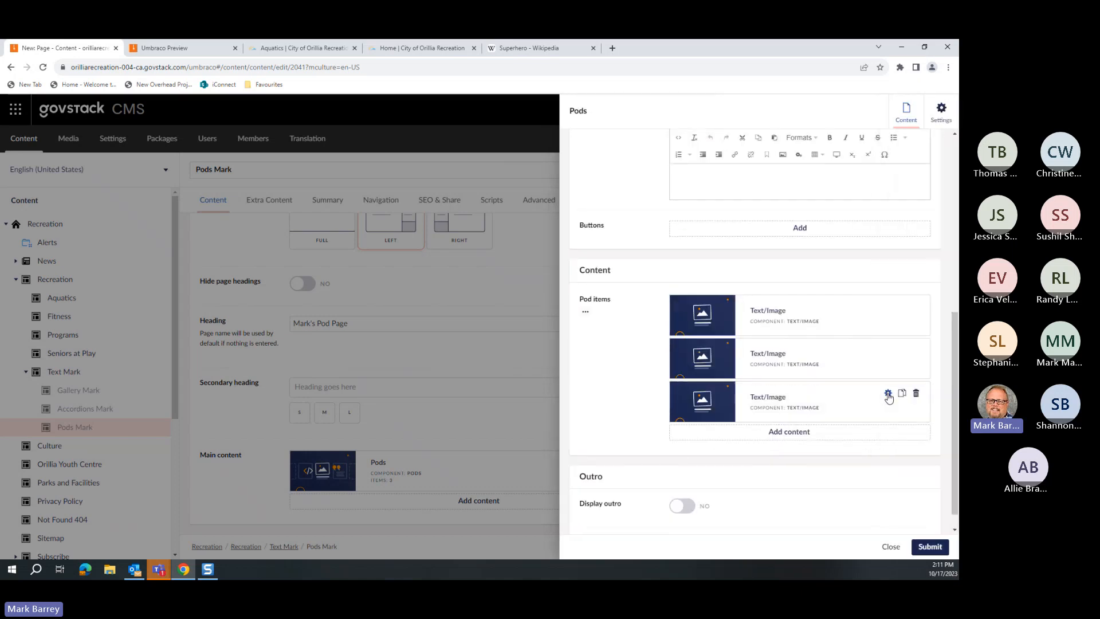
pyautogui.click(729, 144)
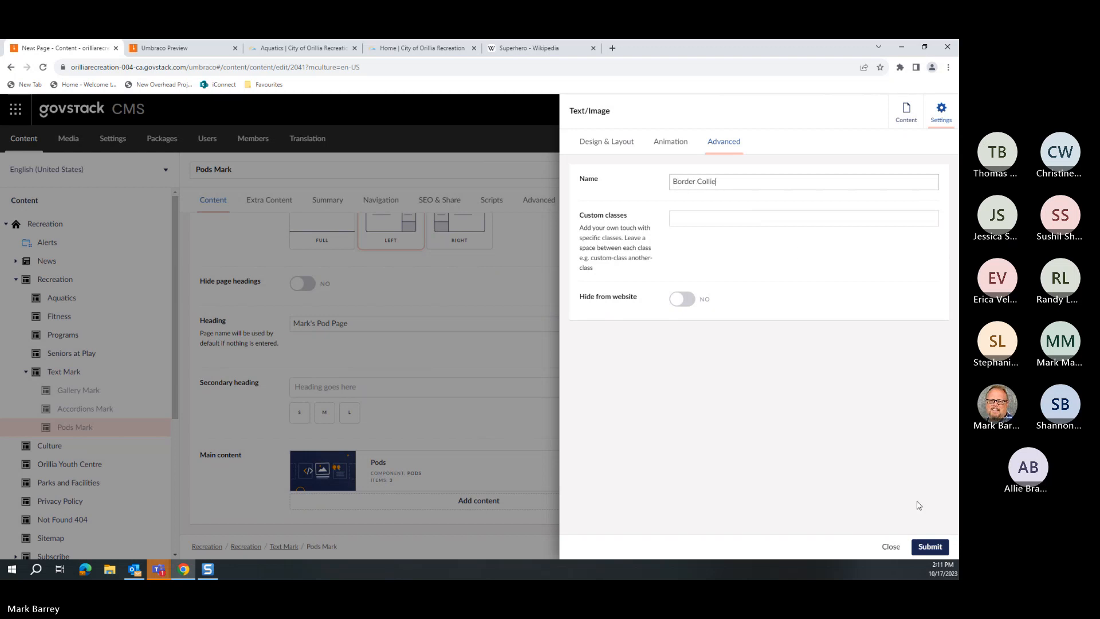
pyautogui.click(922, 548)
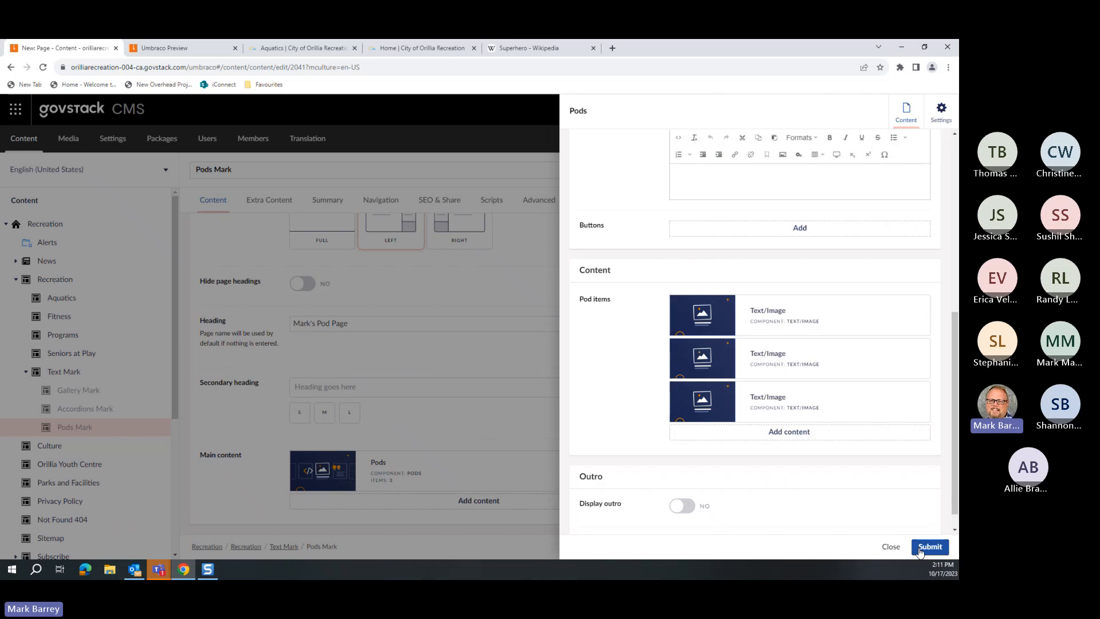
pyautogui.click(928, 547)
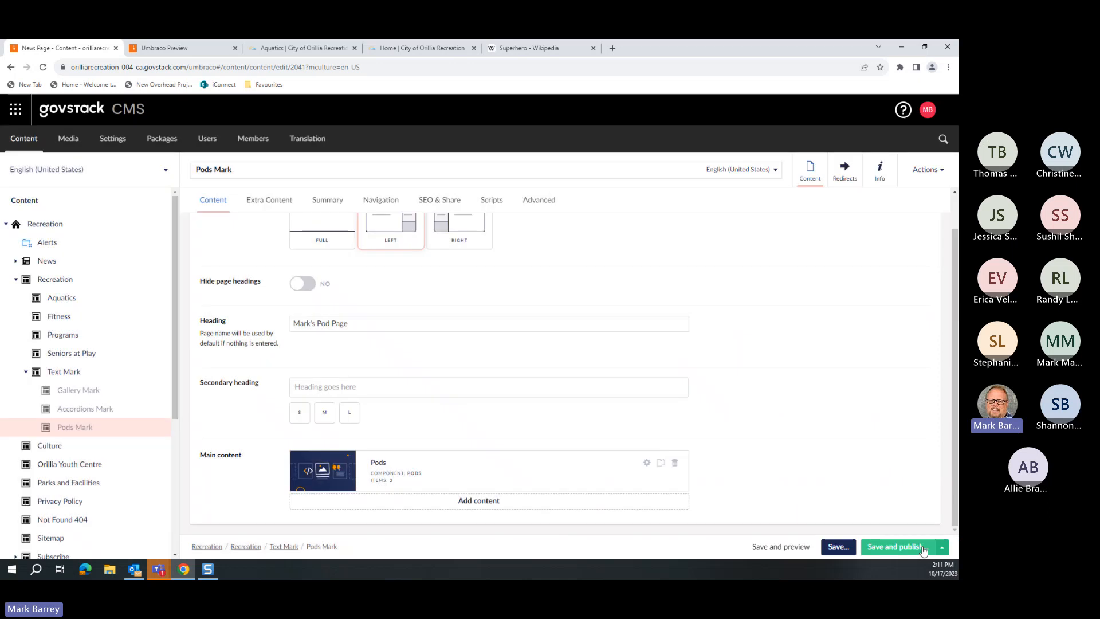
# Step: Reopen the Pods component to check the names of its pod items
pyautogui.click(377, 467)
pyautogui.scroll(-5, 690, 380)
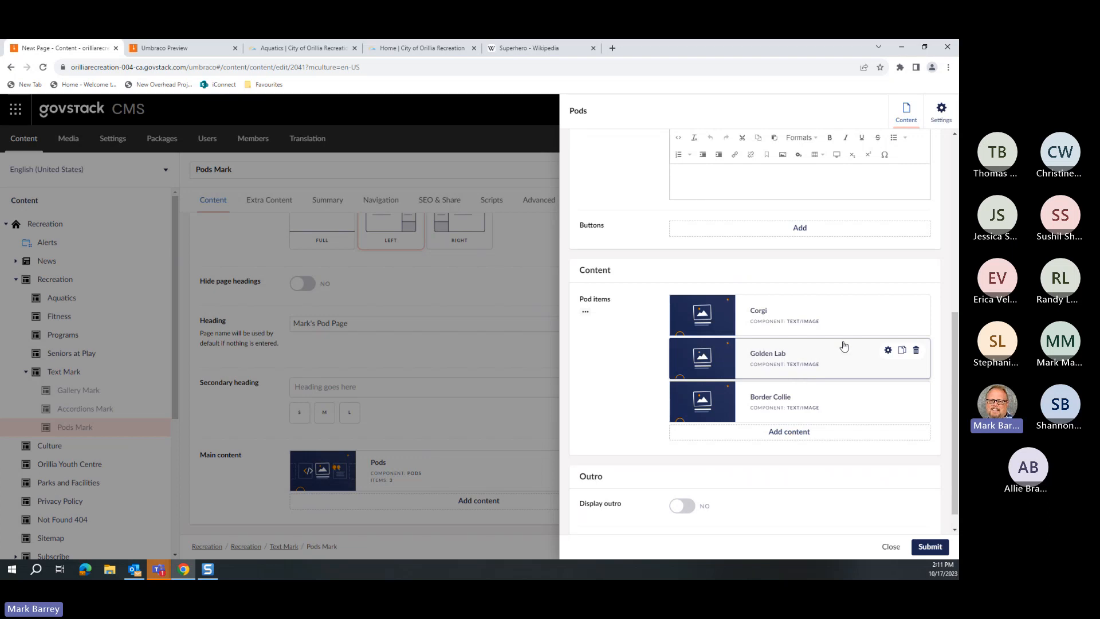
pyautogui.click(930, 548)
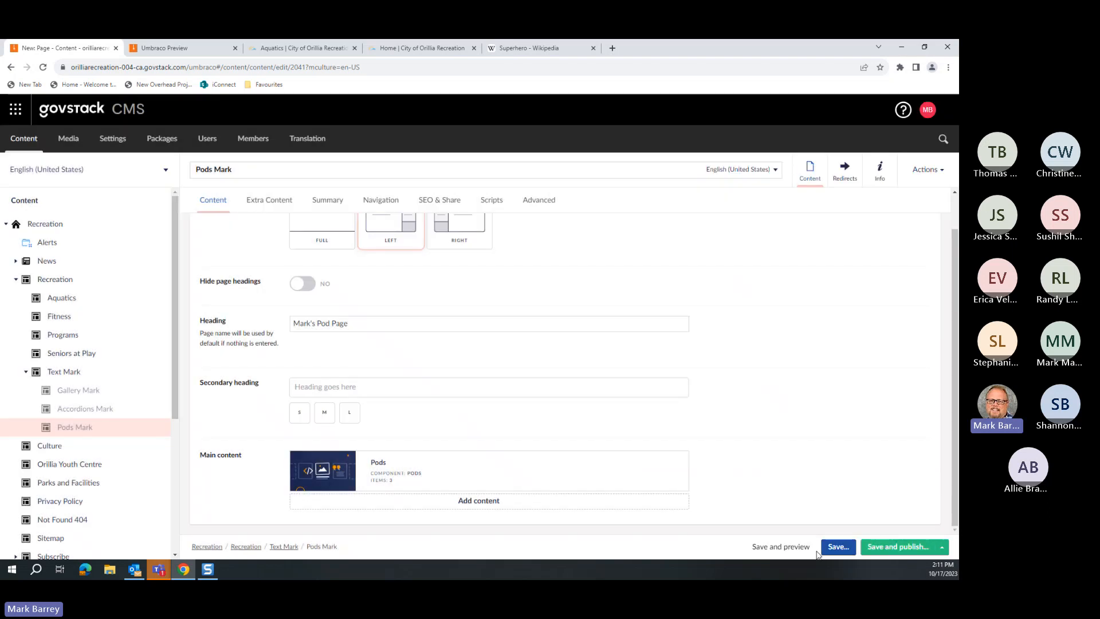
# Step: Save and preview the page, and look over the Corgis, Golden Labs and Border Collies pods
pyautogui.click(781, 546)
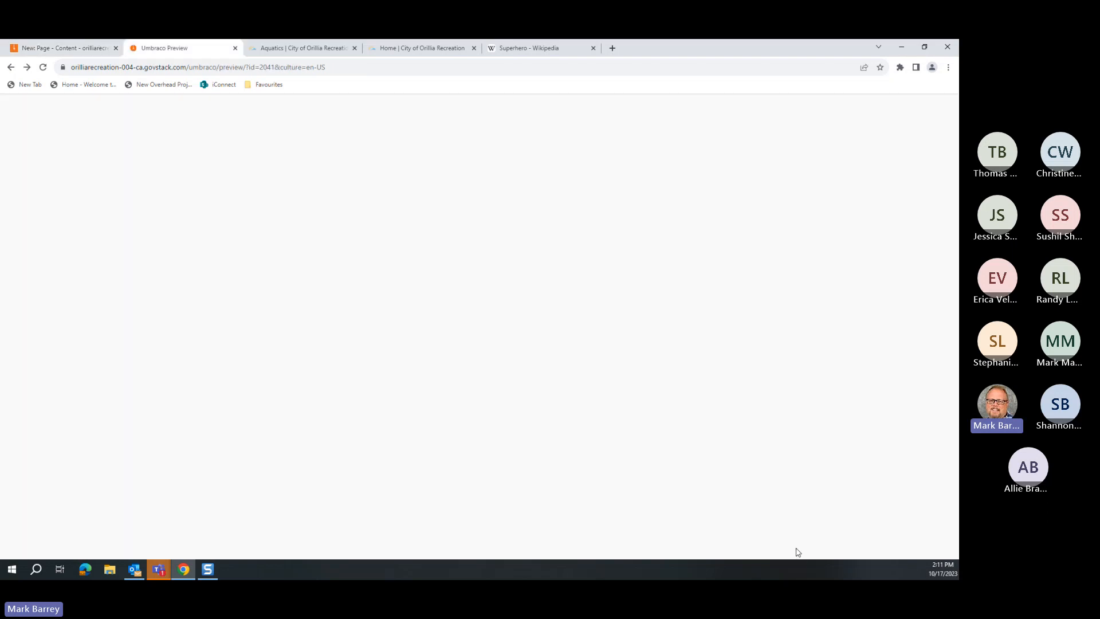
pyautogui.scroll(-5, 516, 395)
pyautogui.scroll(-4, 581, 383)
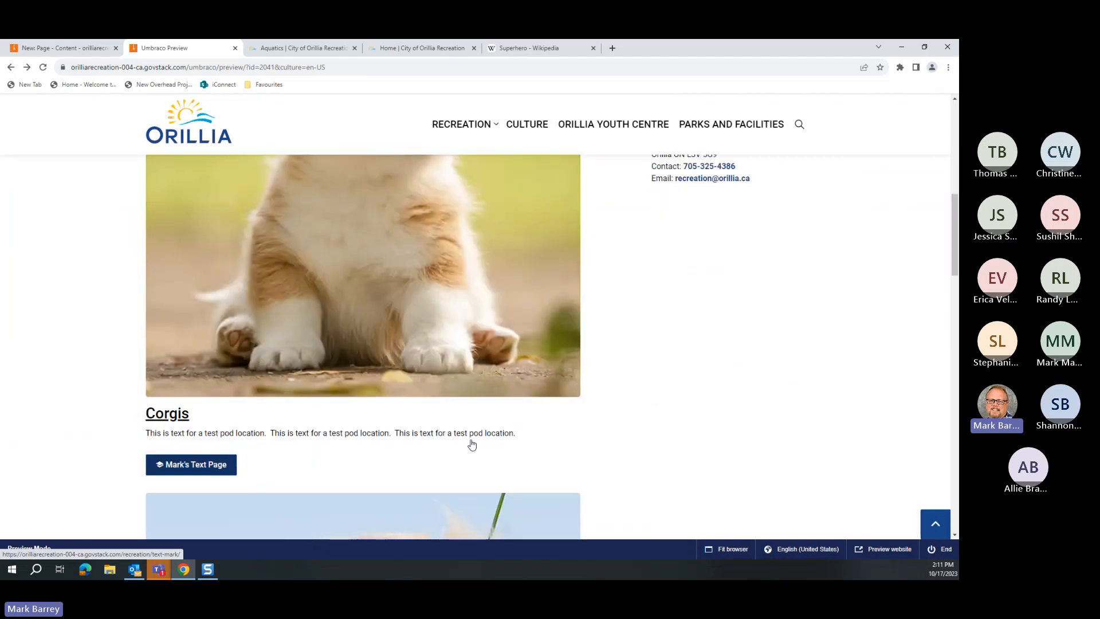
pyautogui.scroll(-8, 471, 444)
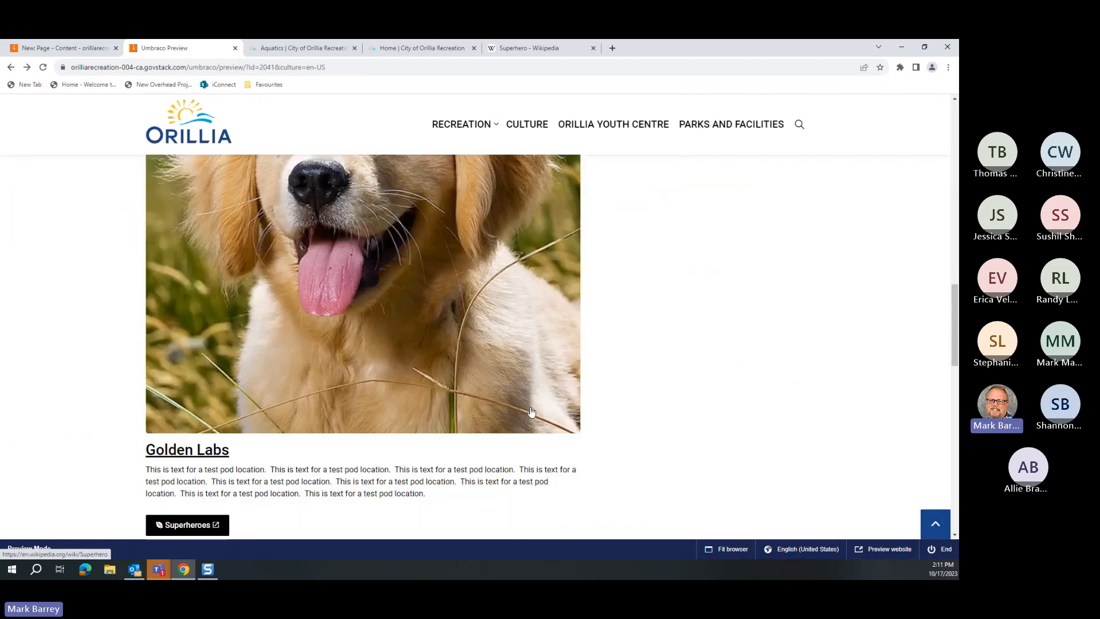
pyautogui.scroll(-2, 531, 411)
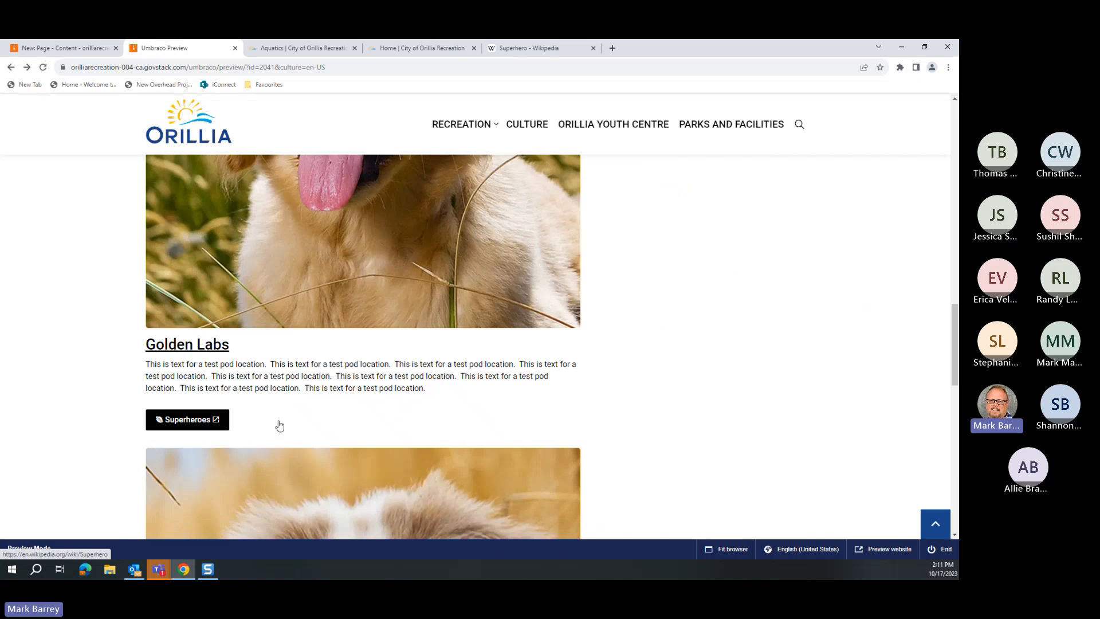
pyautogui.scroll(-8, 510, 422)
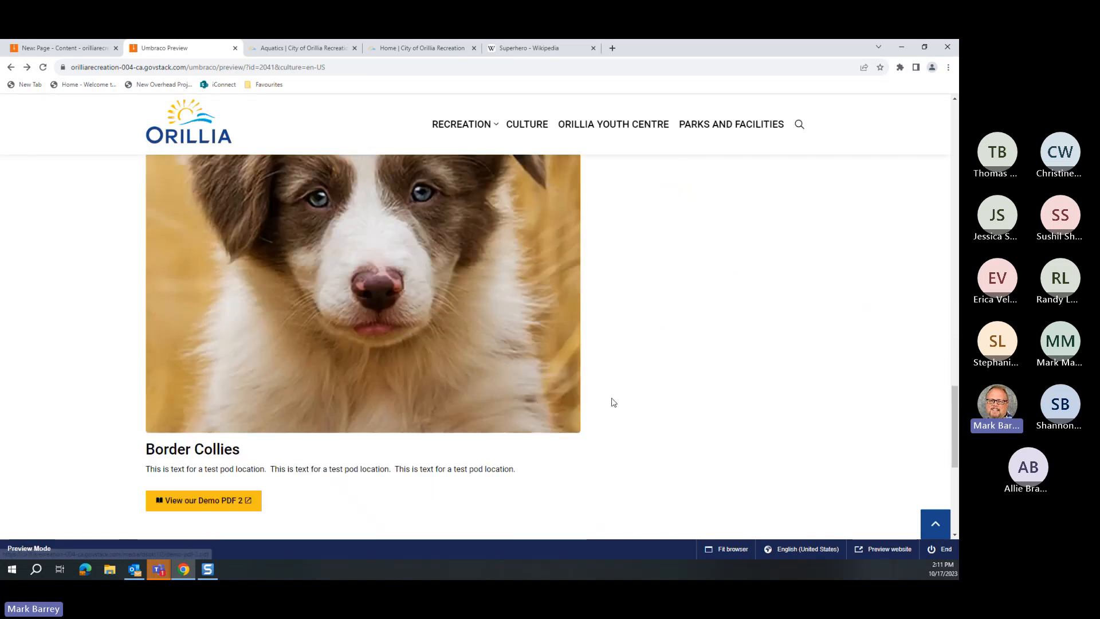
pyautogui.scroll(-1, 613, 402)
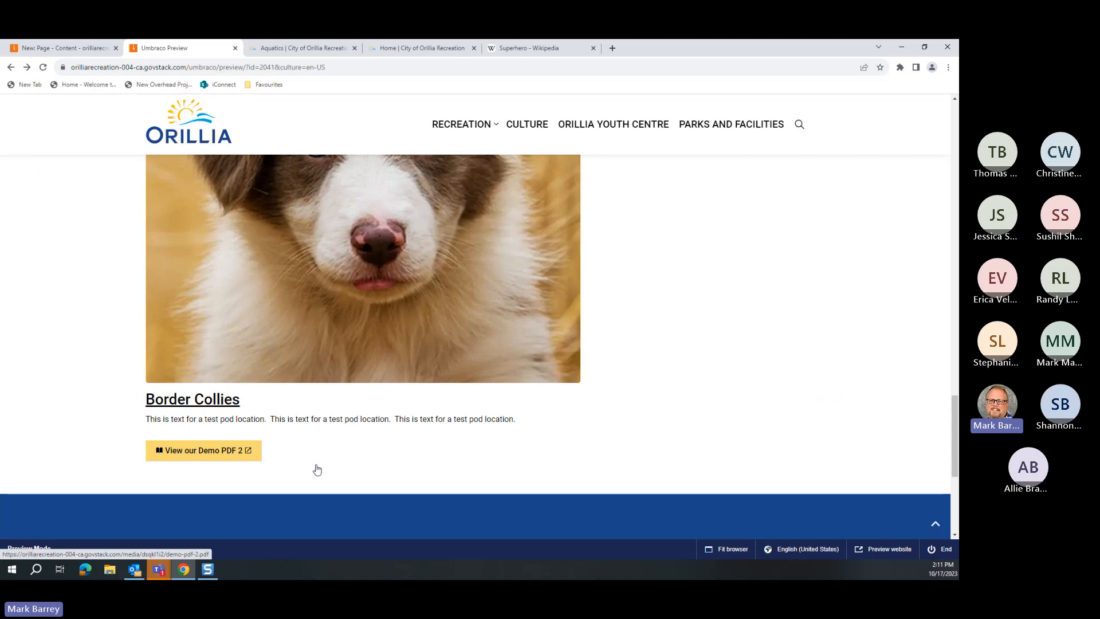
# Step: Test the "View our Demo PDF 2" and "Superheroes" buttons in the preview, close the pages they open, and review the Corgis pod
pyautogui.click(221, 454)
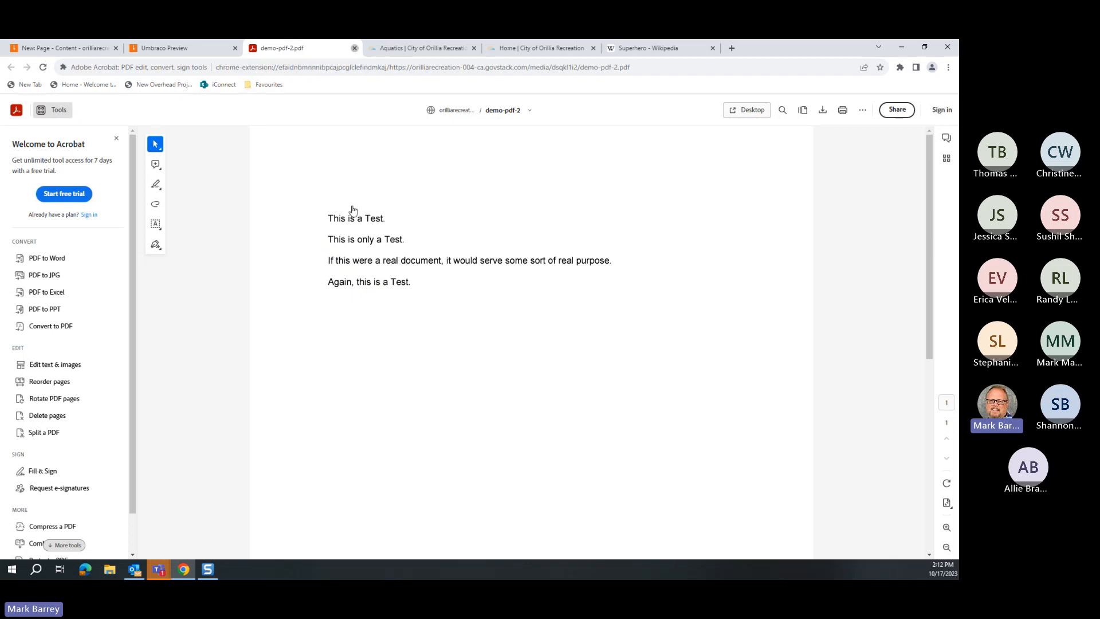
pyautogui.hotkey('ctrl', 'w')
pyautogui.scroll(5, 403, 383)
pyautogui.scroll(3, 402, 383)
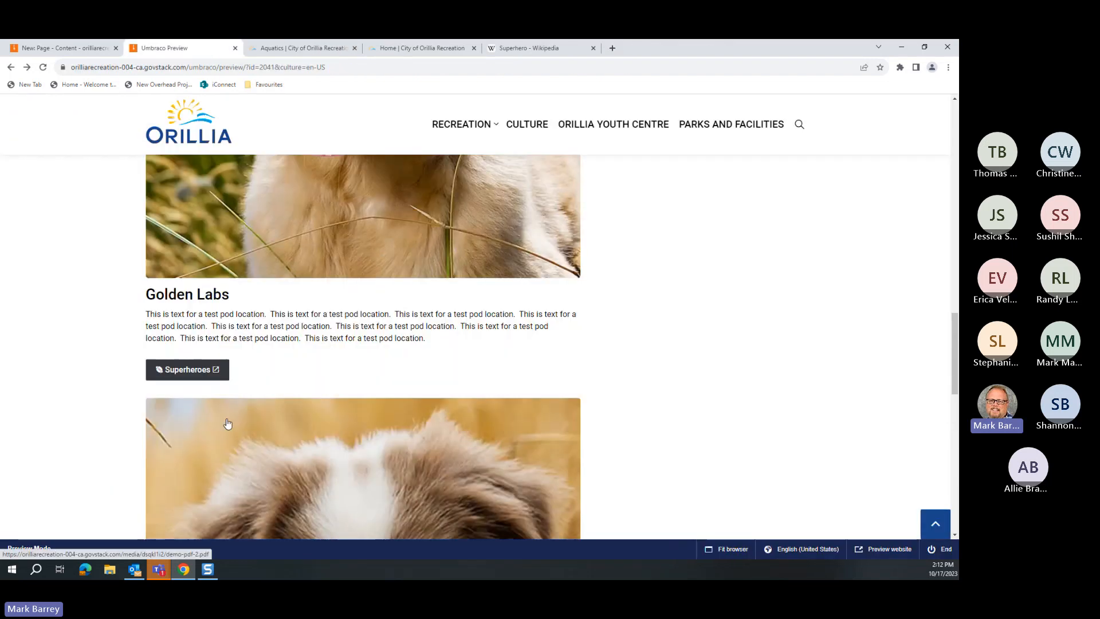
pyautogui.click(184, 371)
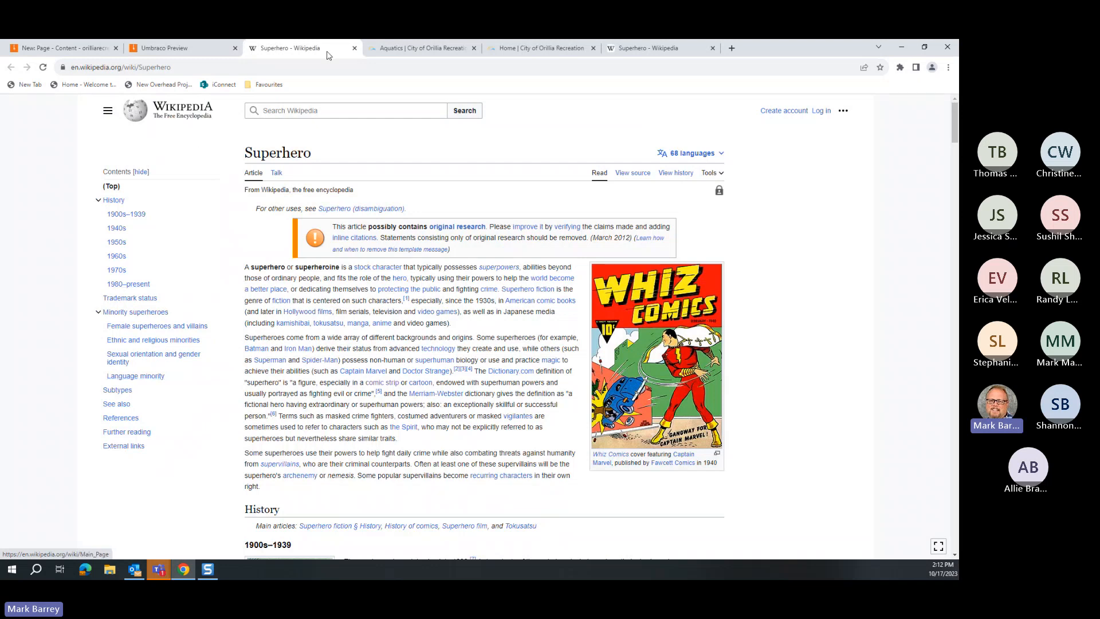
pyautogui.click(354, 48)
pyautogui.scroll(5, 423, 361)
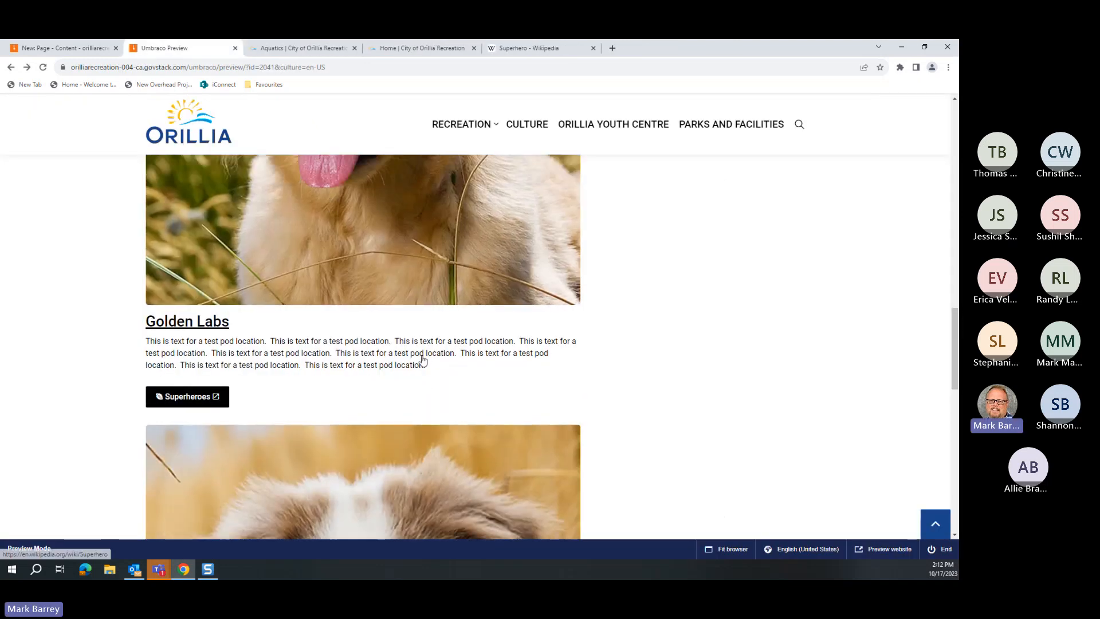
pyautogui.scroll(10, 424, 358)
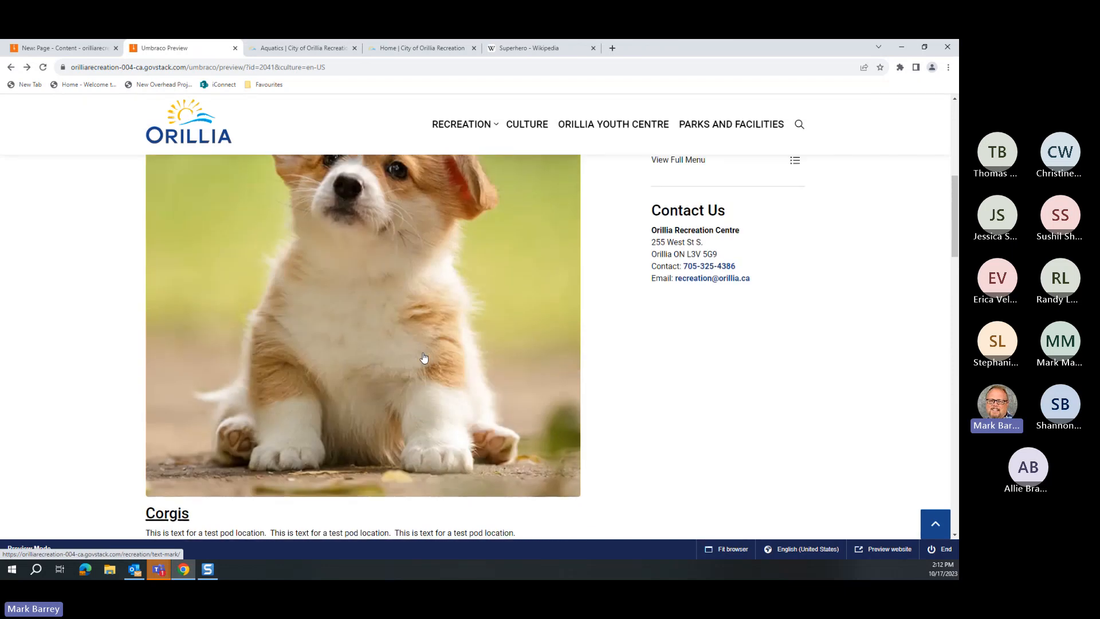
pyautogui.scroll(-3, 389, 393)
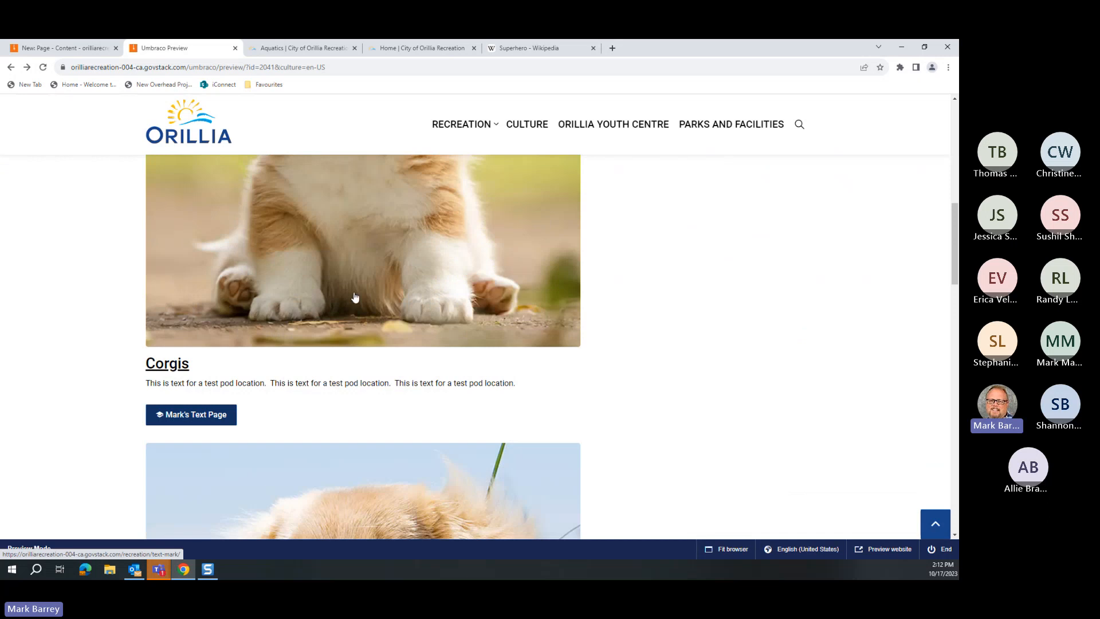
pyautogui.scroll(5, 139, 184)
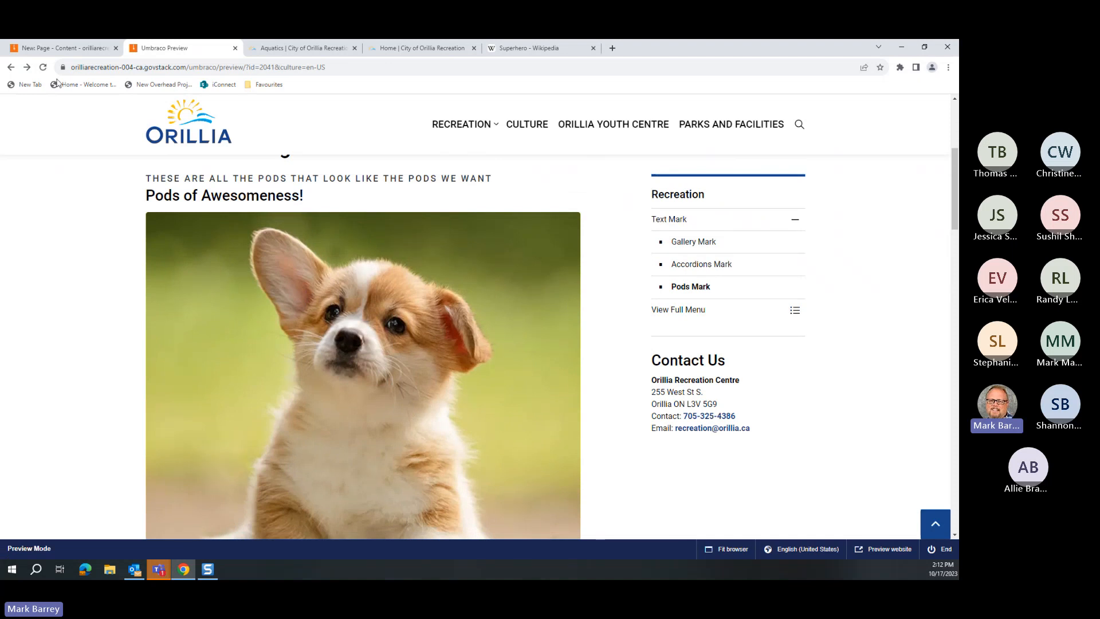
# Step: Set the Pods component's layout to 3 items per row and submit its settings
pyautogui.click(79, 48)
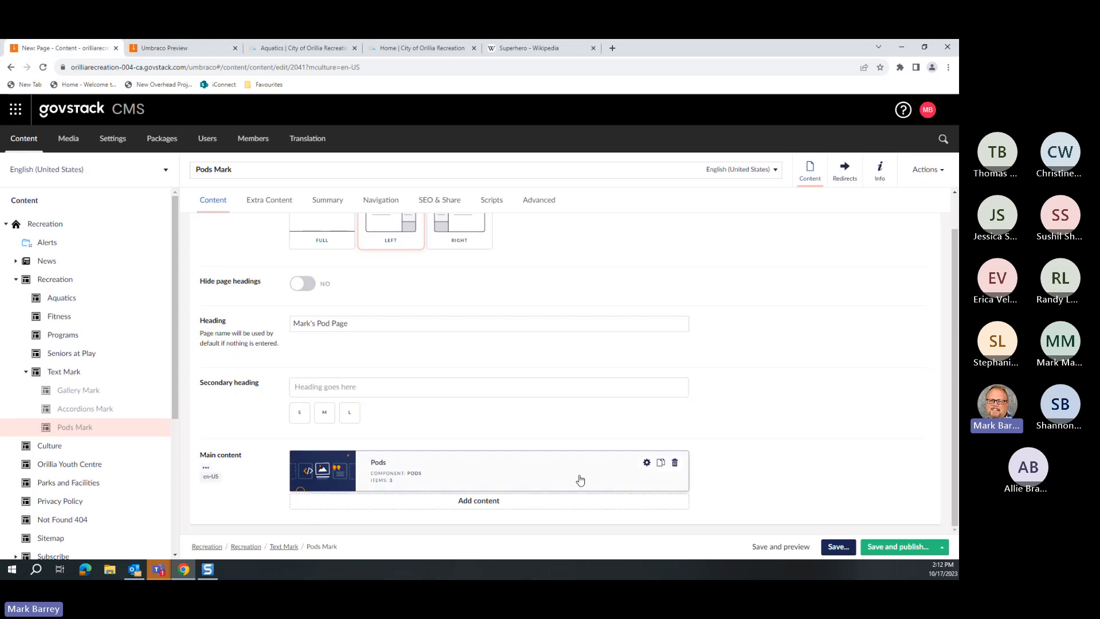
pyautogui.click(647, 463)
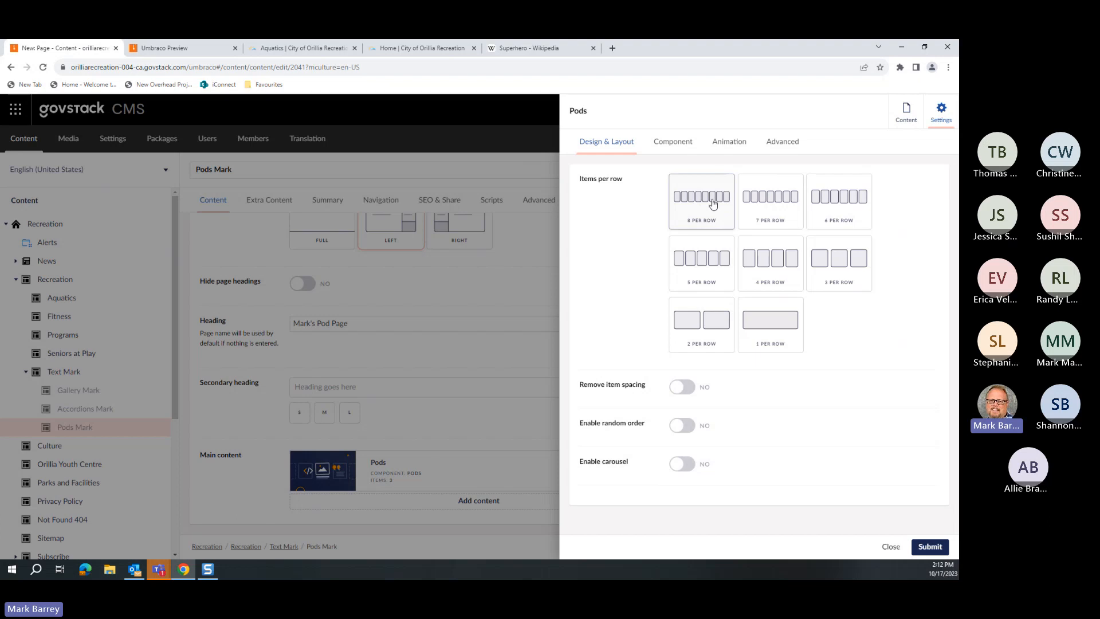
pyautogui.click(841, 280)
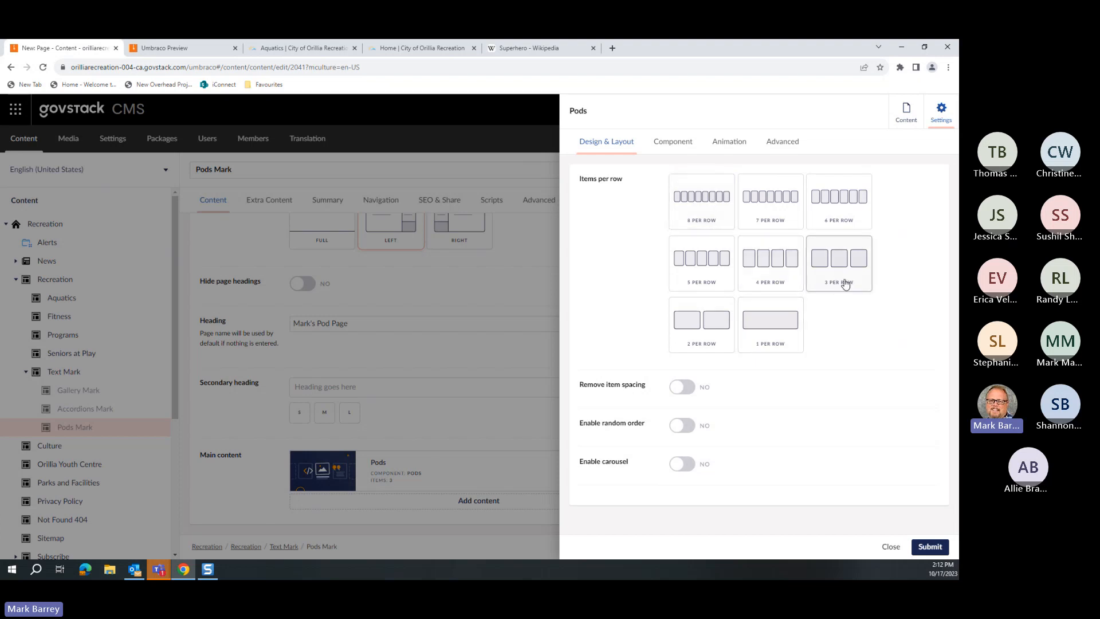
pyautogui.click(929, 547)
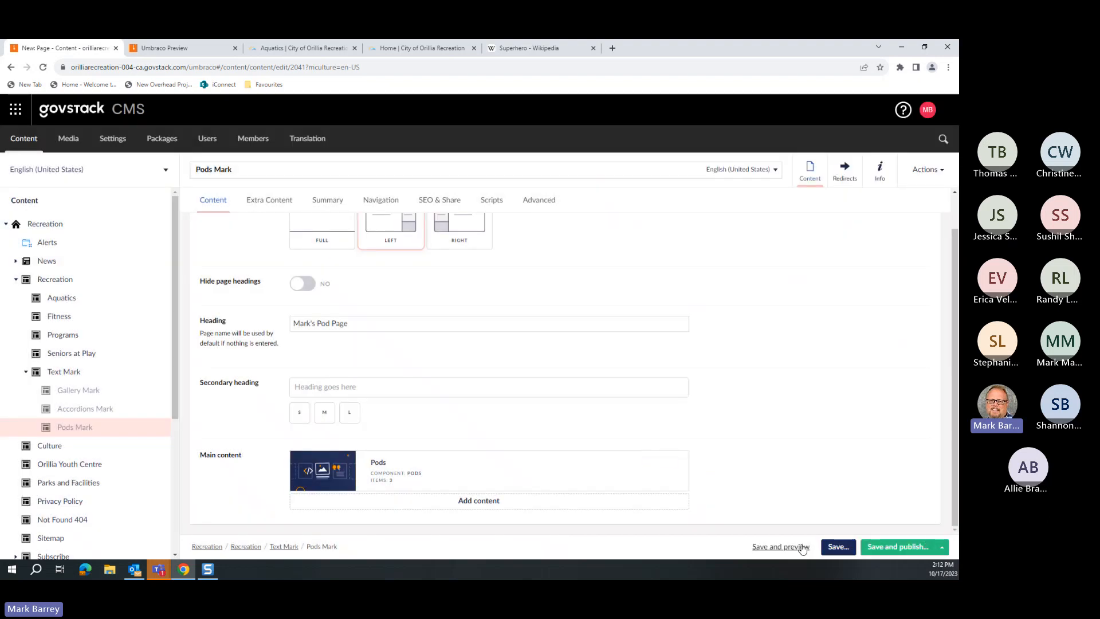
# Step: Save and preview the page, and examine the Corgis, Golden Labs and Border Collies pods in the three-per-row layout
pyautogui.click(803, 546)
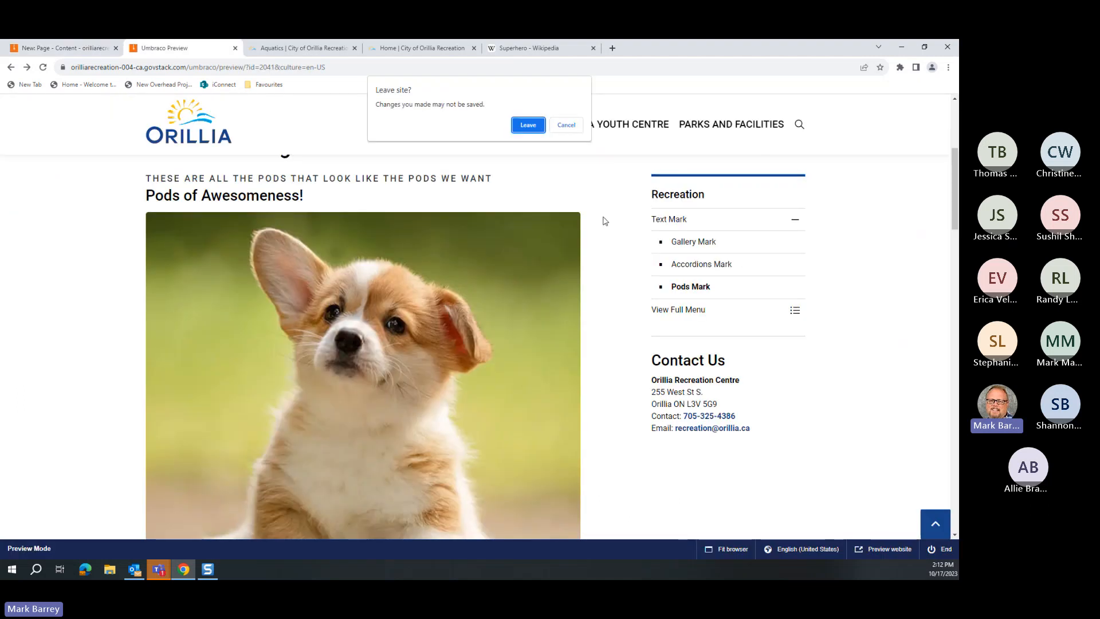
pyautogui.click(527, 124)
pyautogui.click(527, 140)
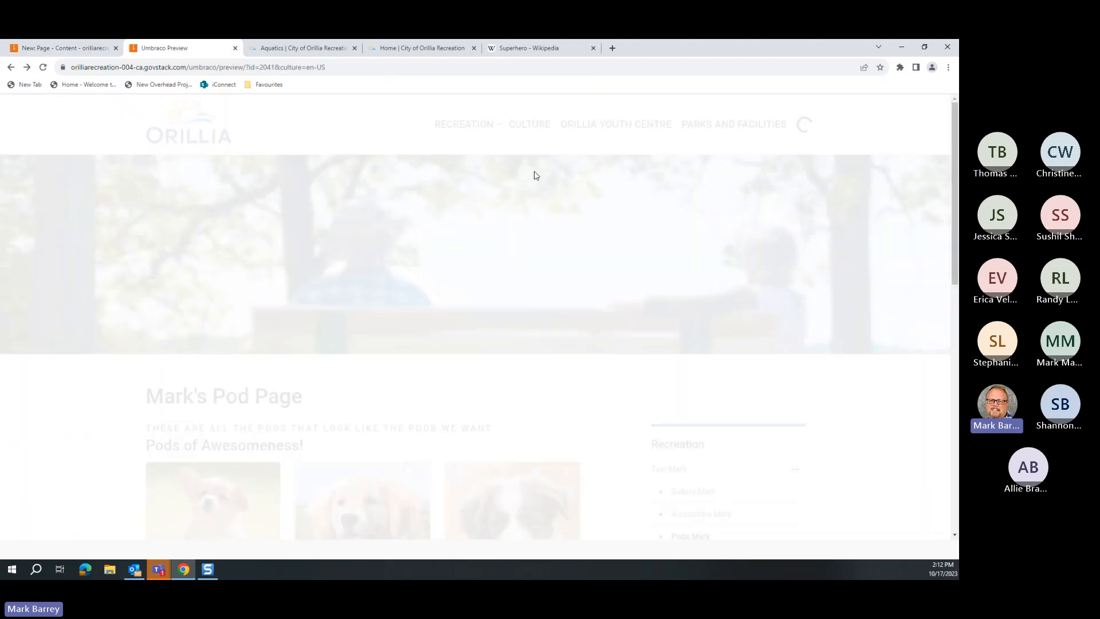
pyautogui.scroll(-4, 560, 286)
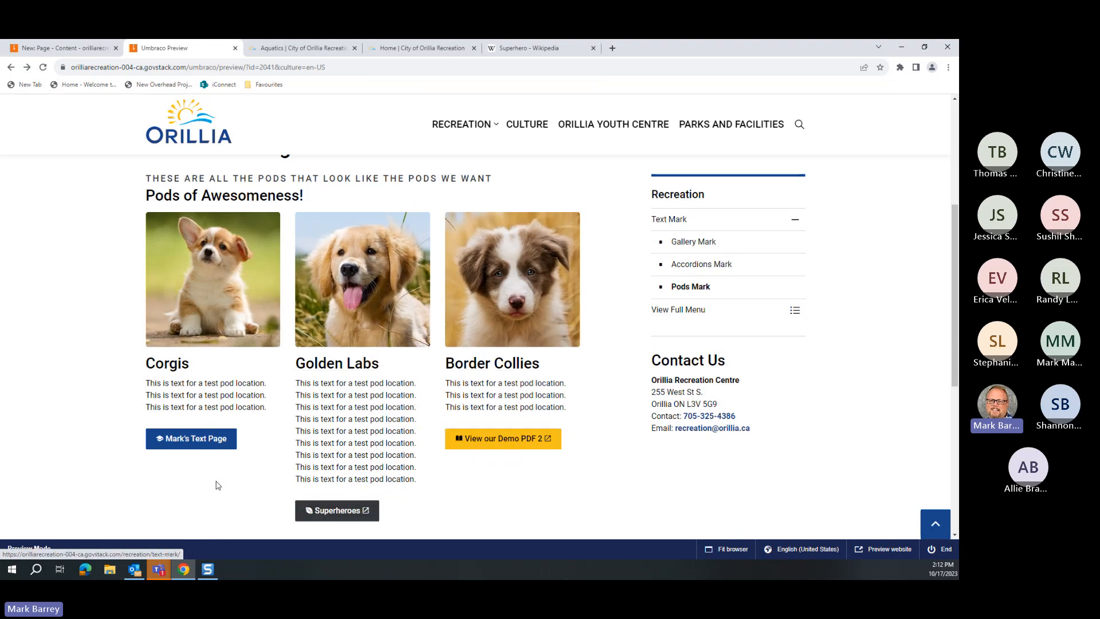
pyautogui.scroll(-2, 316, 390)
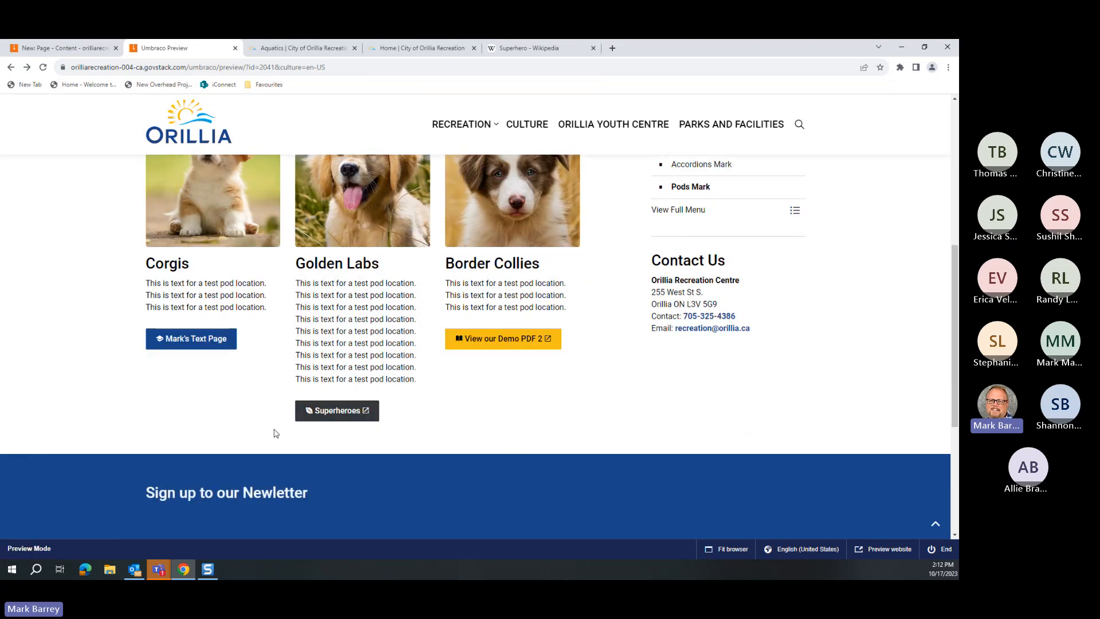
# Step: Change the Pods component's layout to 2 items per row and submit its settings
pyautogui.click(86, 48)
pyautogui.moveTo(401, 461)
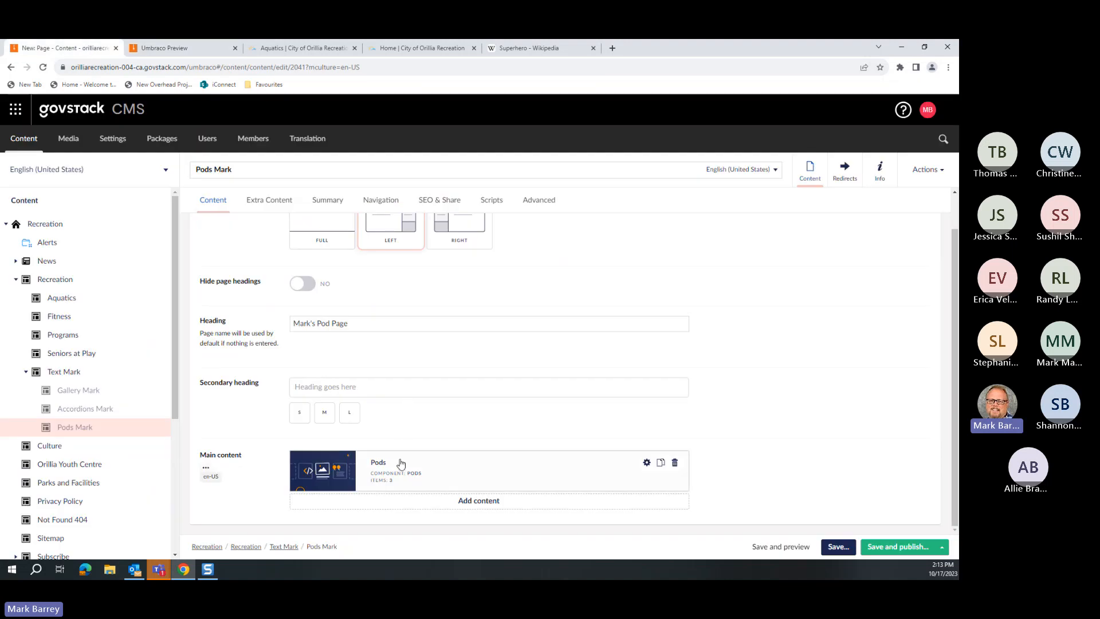
pyautogui.click(646, 466)
pyautogui.click(705, 324)
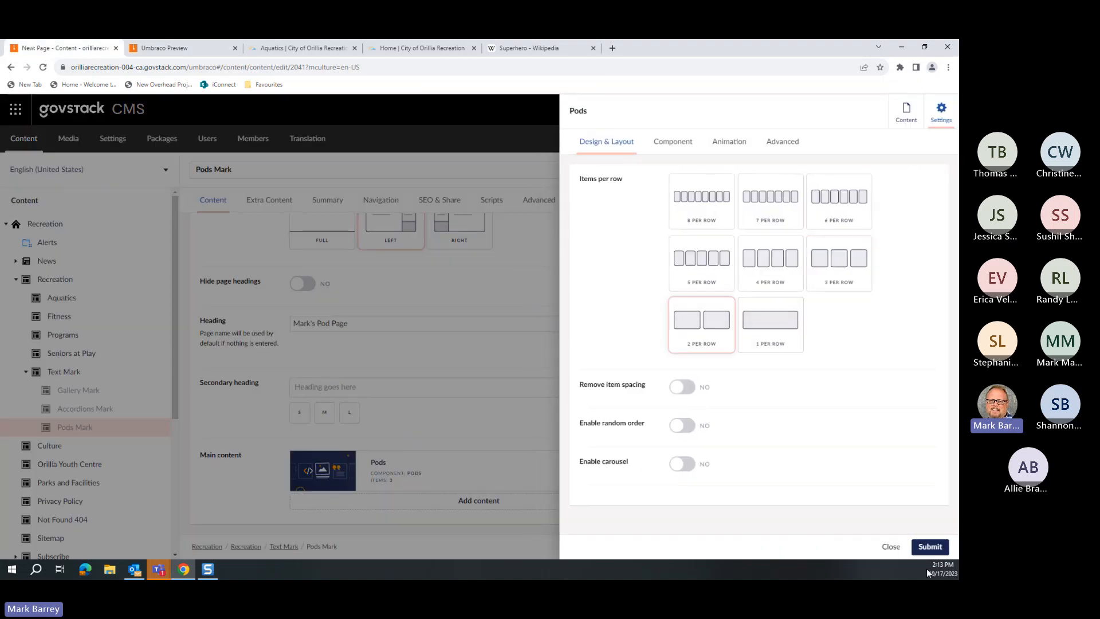
pyautogui.click(930, 547)
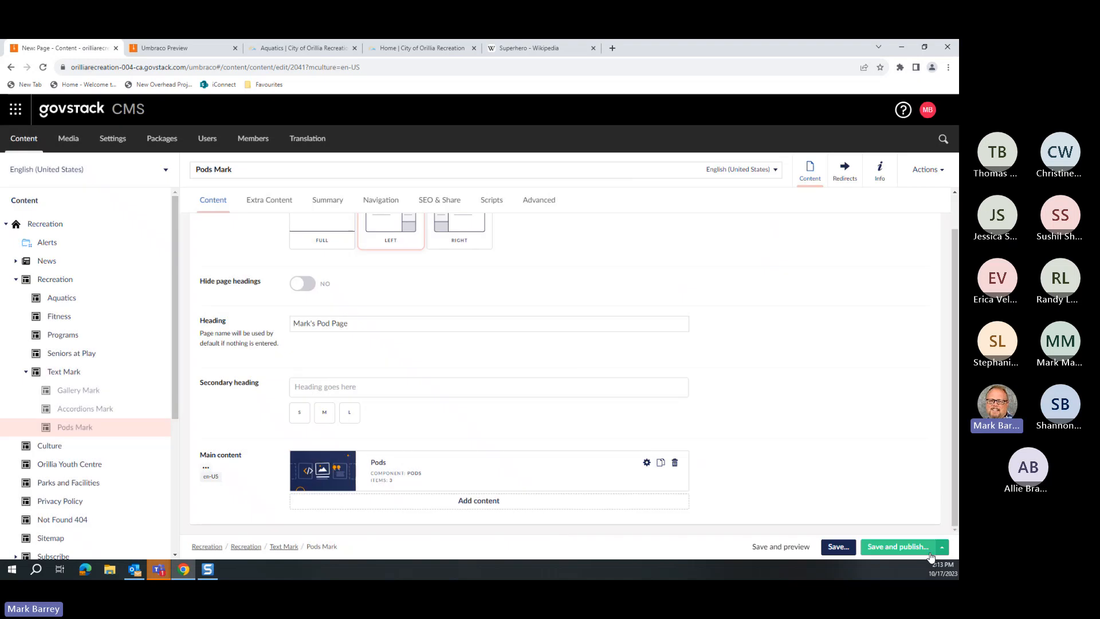
# Step: Save and preview the page, and check how the pods are arranged in the two-per-row layout
pyautogui.click(792, 549)
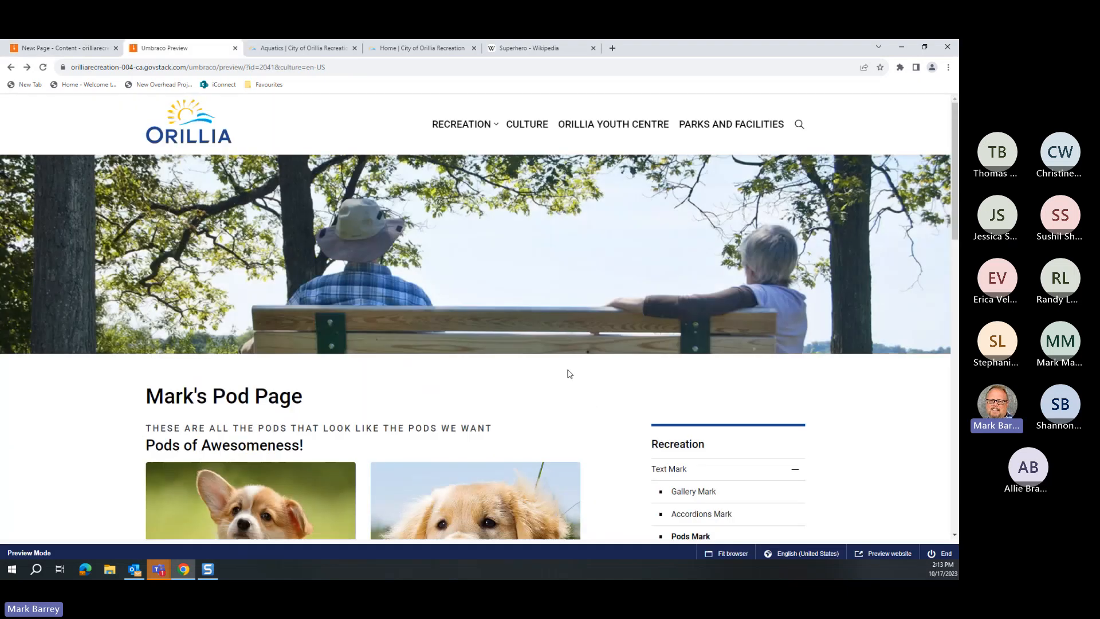
pyautogui.scroll(-7, 569, 373)
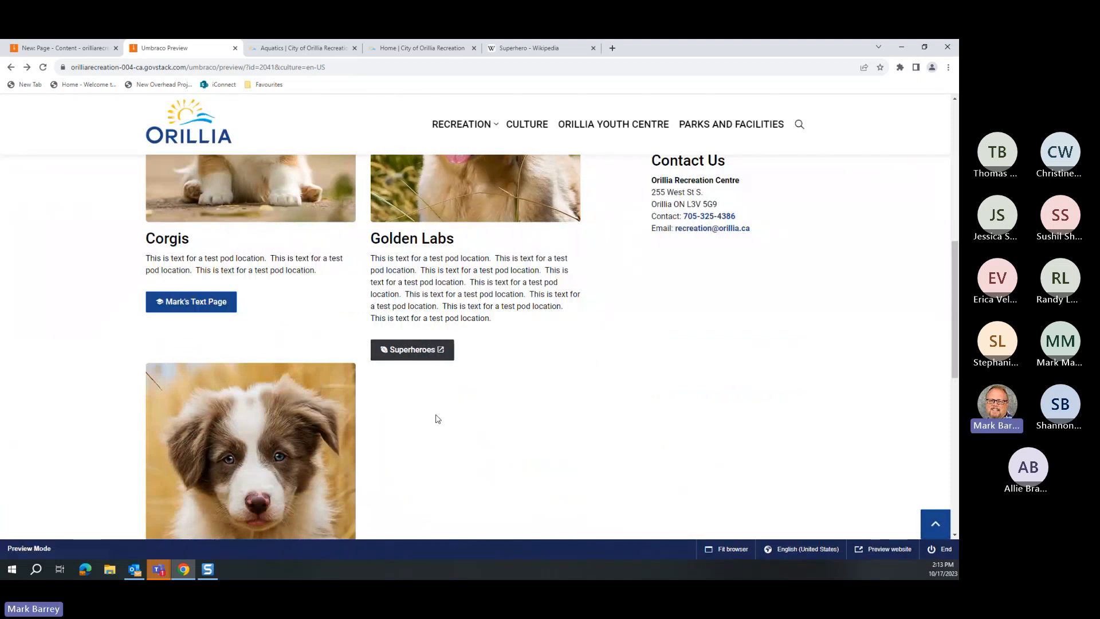
pyautogui.scroll(-2, 367, 458)
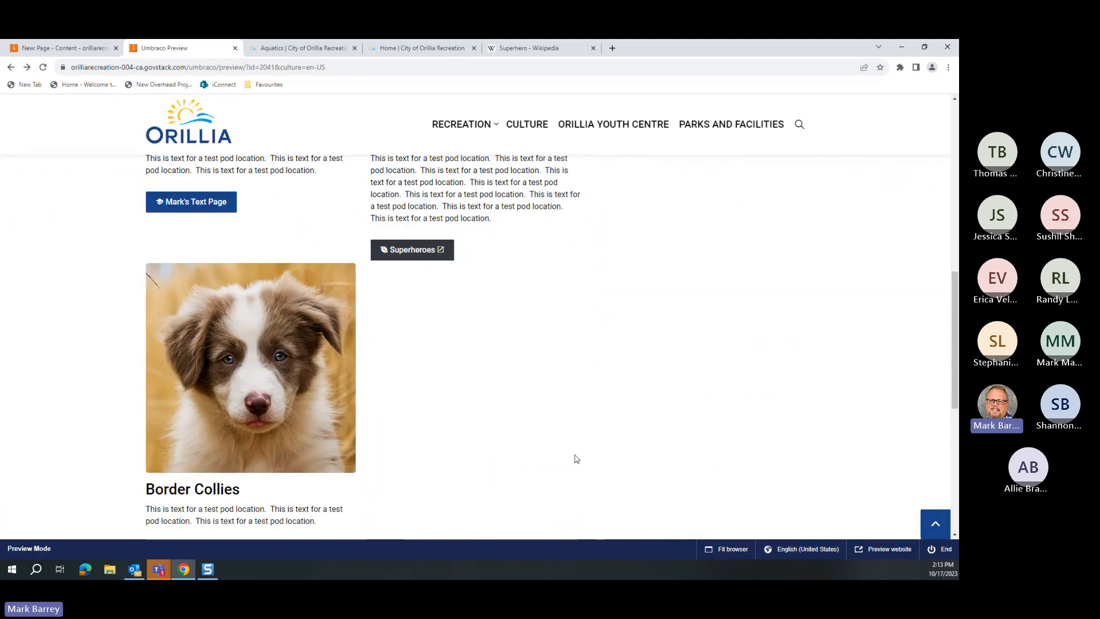
pyautogui.scroll(-2, 578, 458)
pyautogui.scroll(5, 520, 384)
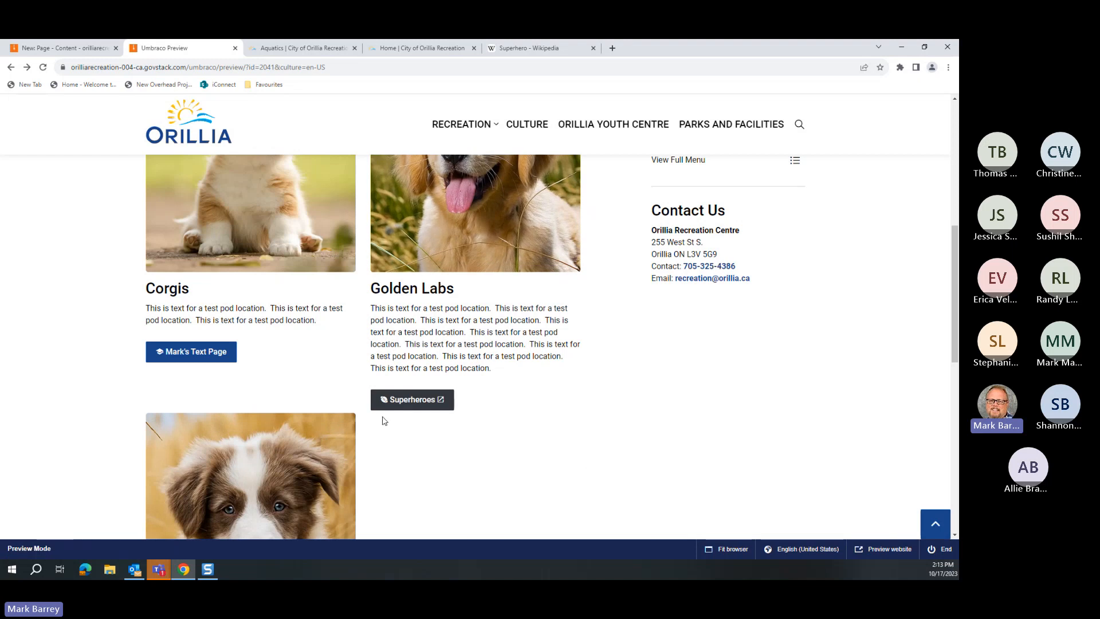
pyautogui.scroll(-4, 384, 421)
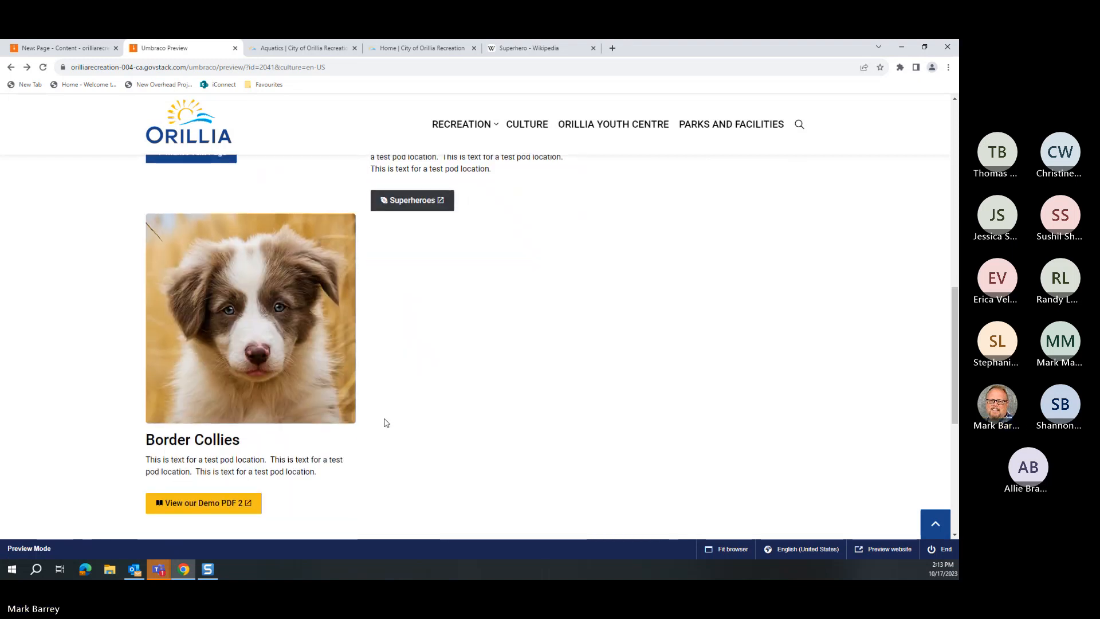
pyautogui.scroll(5, 386, 423)
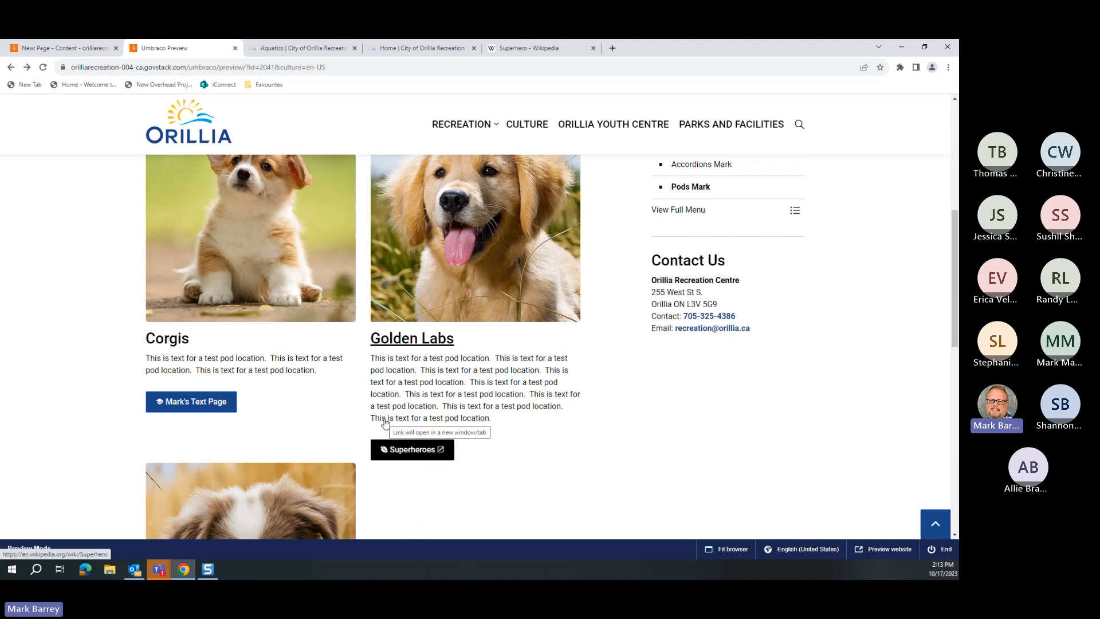
# Step: Apply the medium blue content color scheme to the Pods component, submit its settings, and save and preview the page
pyautogui.click(81, 54)
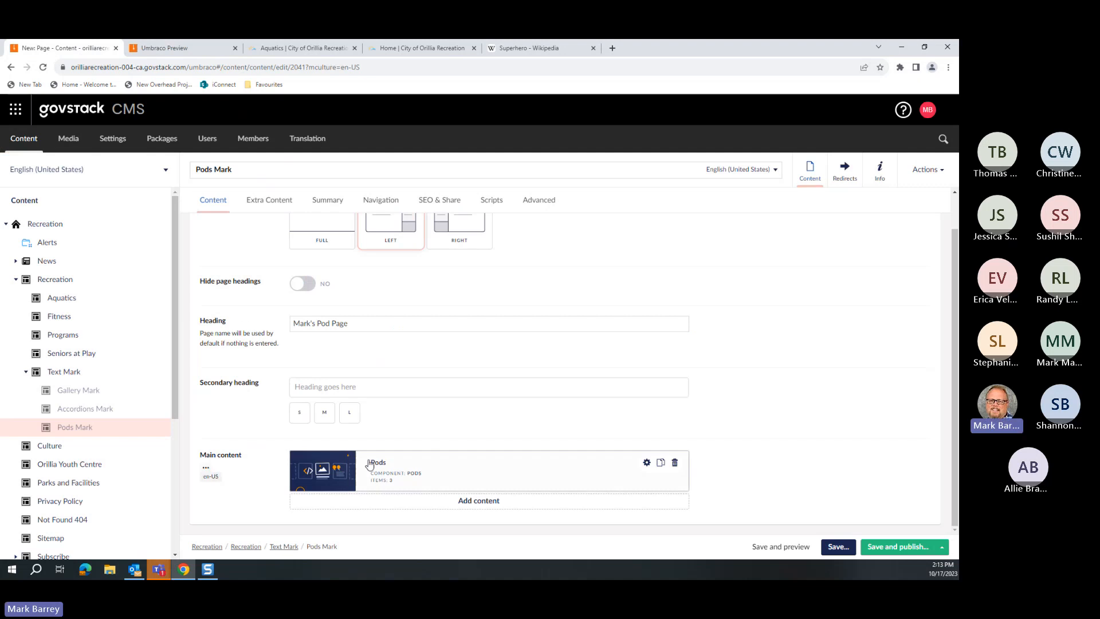
pyautogui.click(647, 463)
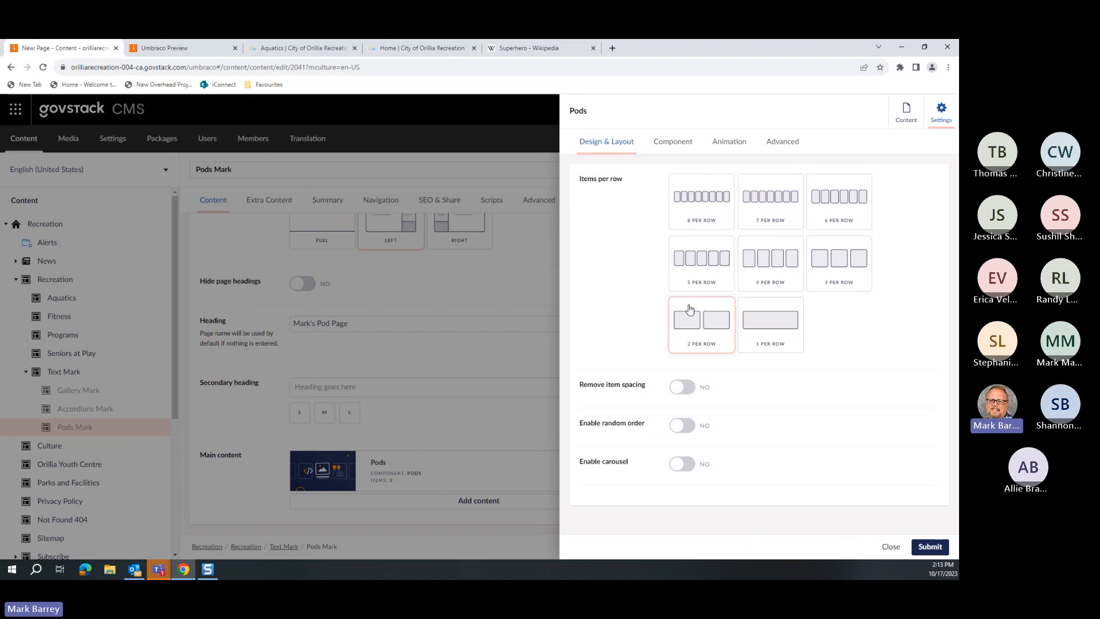
pyautogui.click(675, 142)
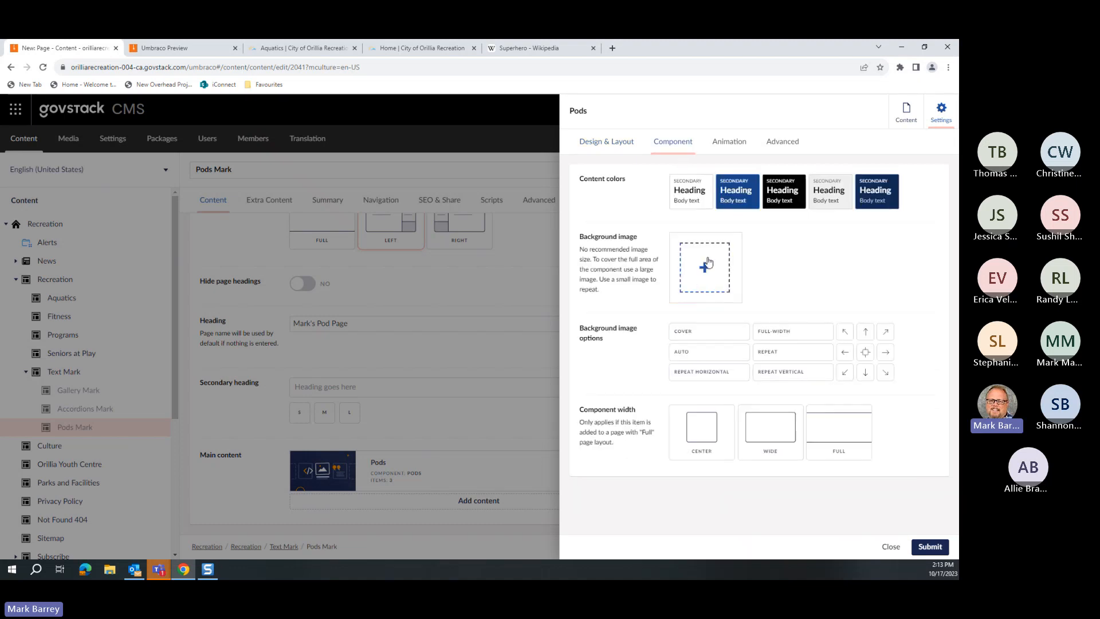
pyautogui.click(727, 143)
pyautogui.click(776, 143)
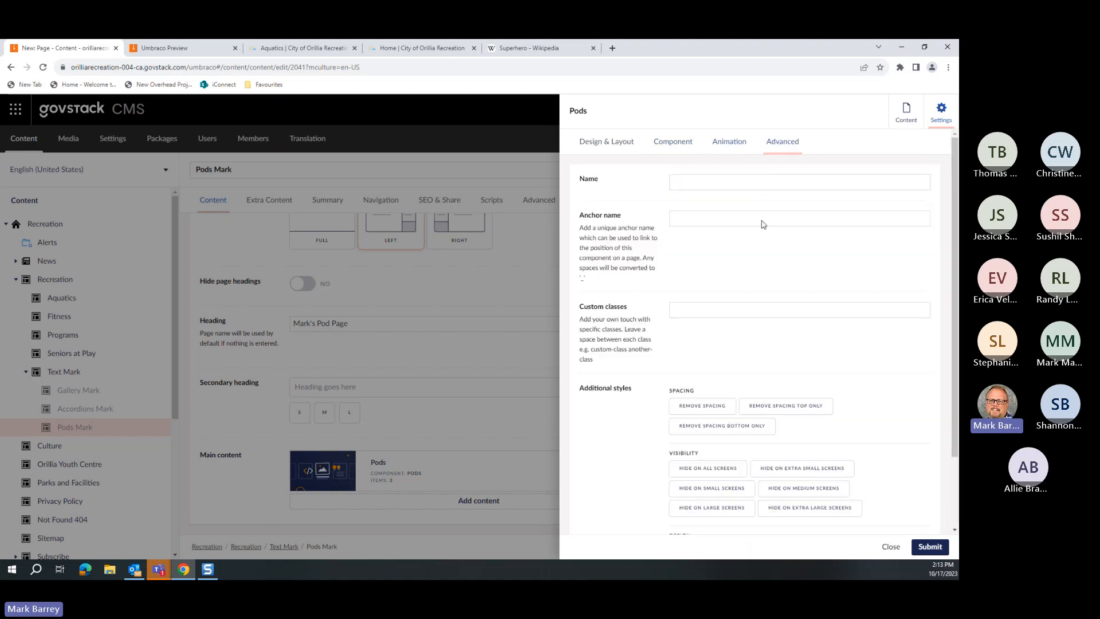
pyautogui.click(672, 143)
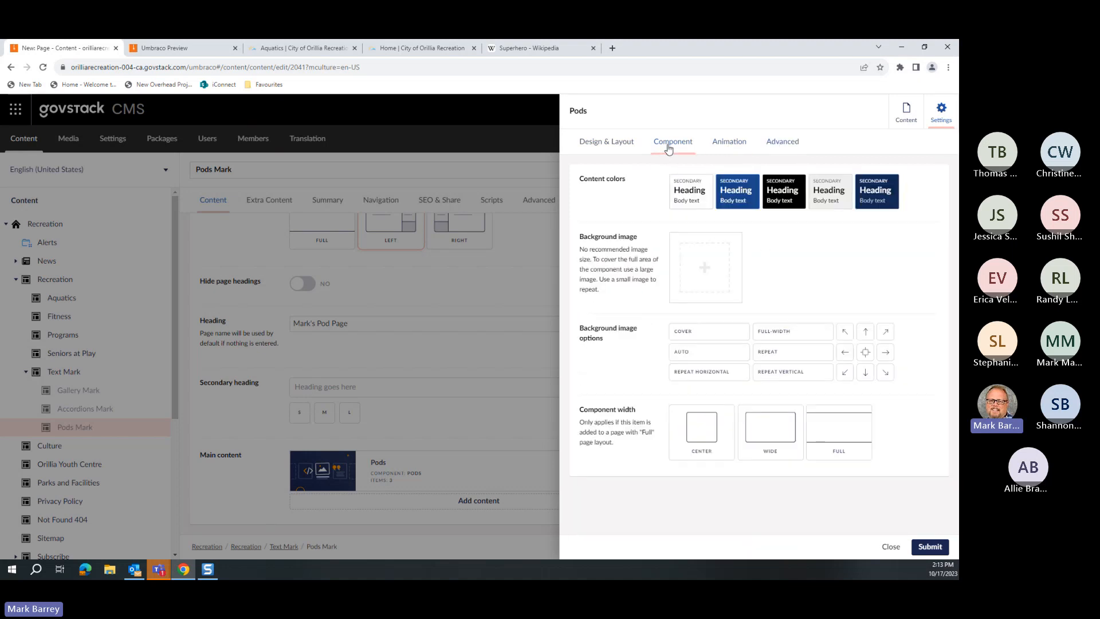
pyautogui.click(744, 207)
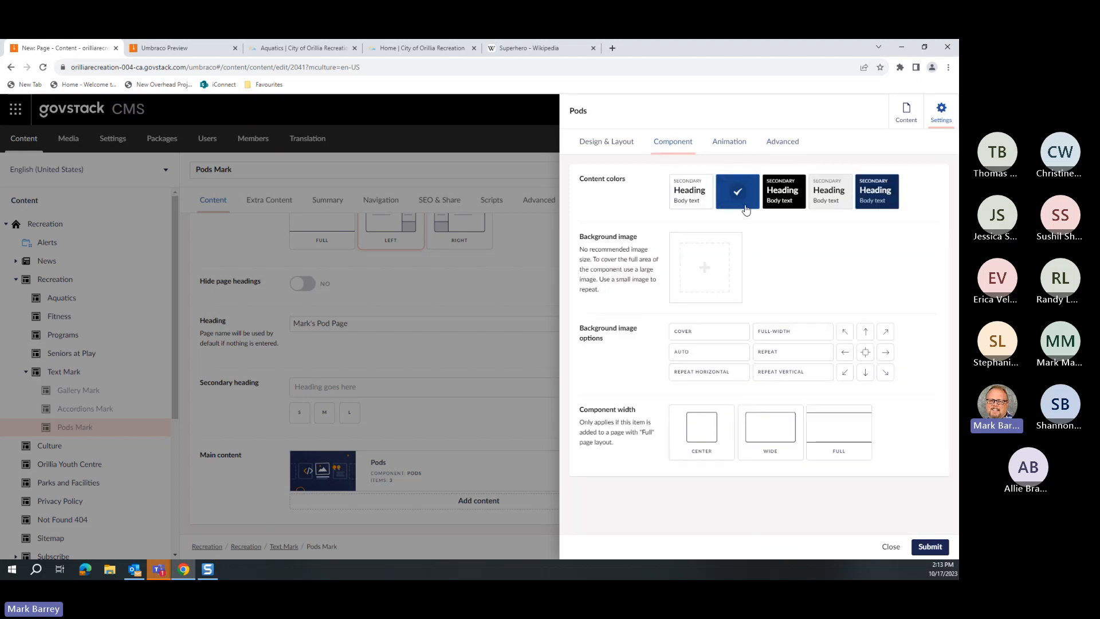
pyautogui.click(930, 546)
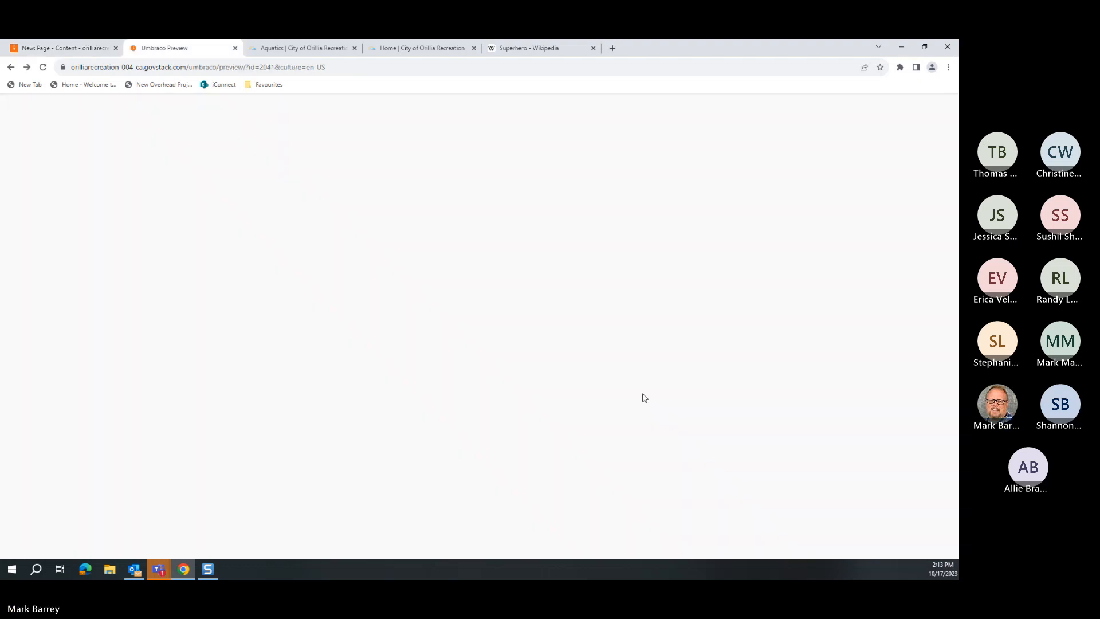
# Step: Examine the pods, their text and their buttons against the blue background in the page preview
pyautogui.scroll(-3, 650, 390)
pyautogui.scroll(-5, 652, 384)
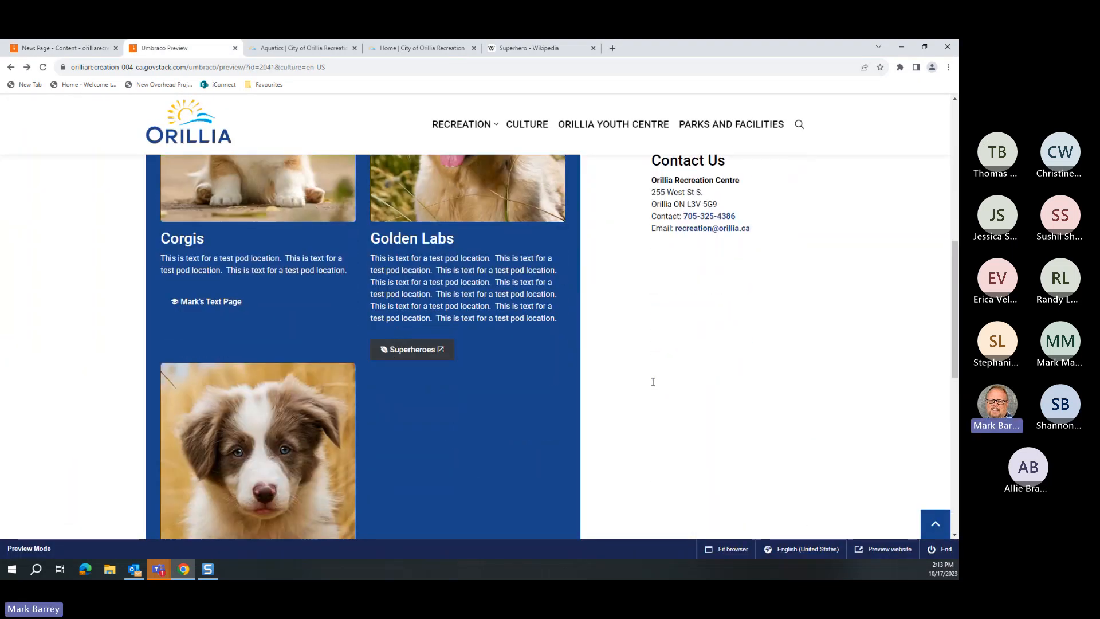
pyautogui.scroll(-1, 392, 356)
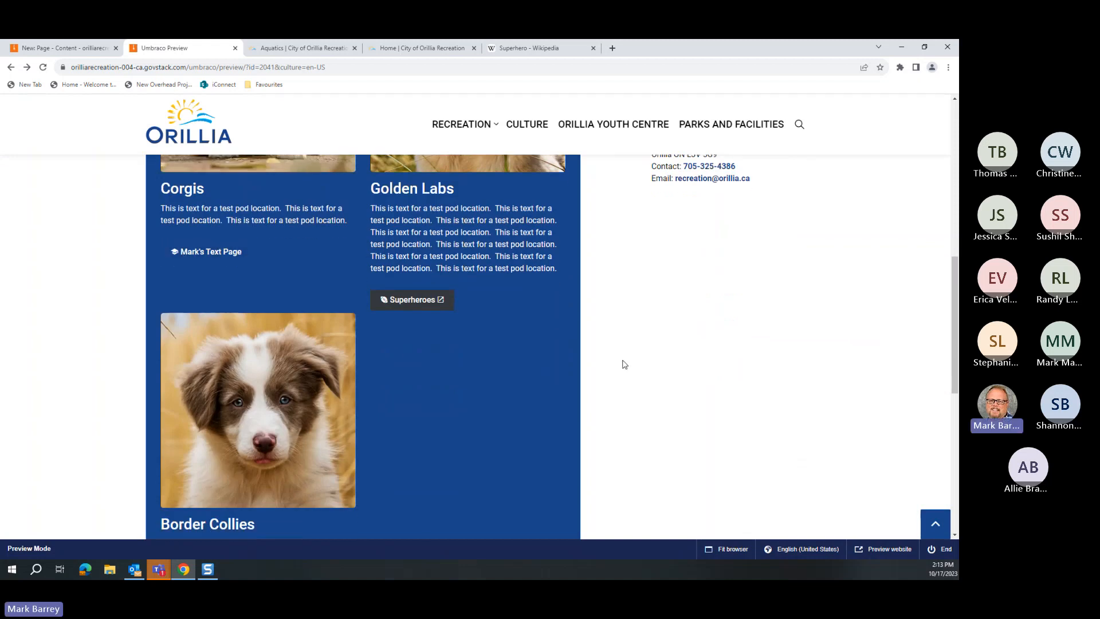
pyautogui.scroll(-1, 621, 365)
pyautogui.scroll(6, 622, 368)
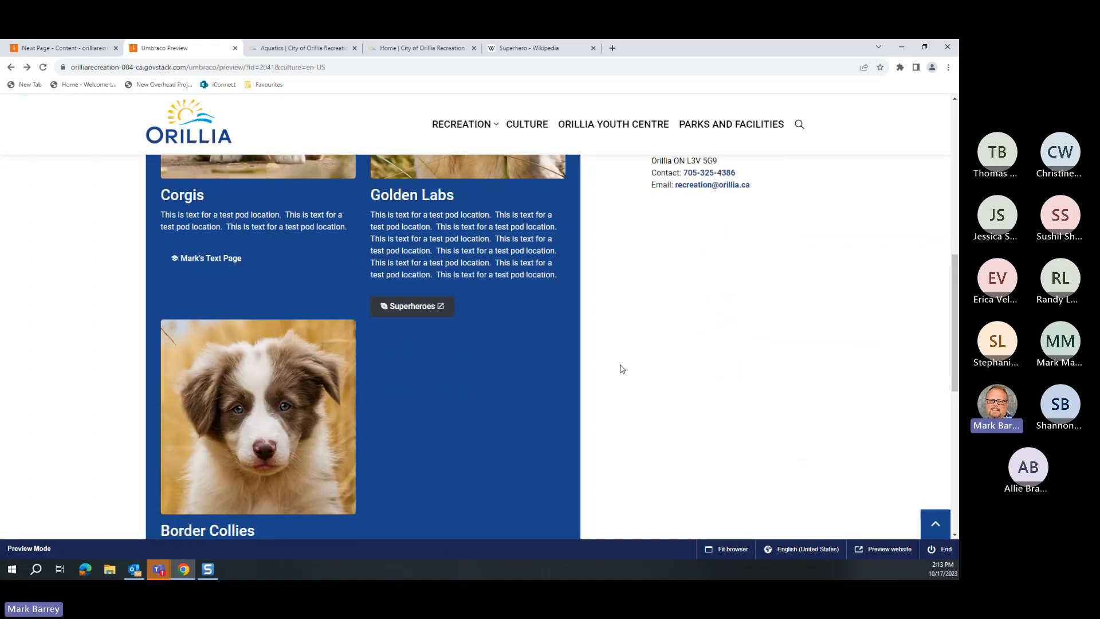
pyautogui.scroll(-2, 623, 368)
pyautogui.scroll(-2, 621, 369)
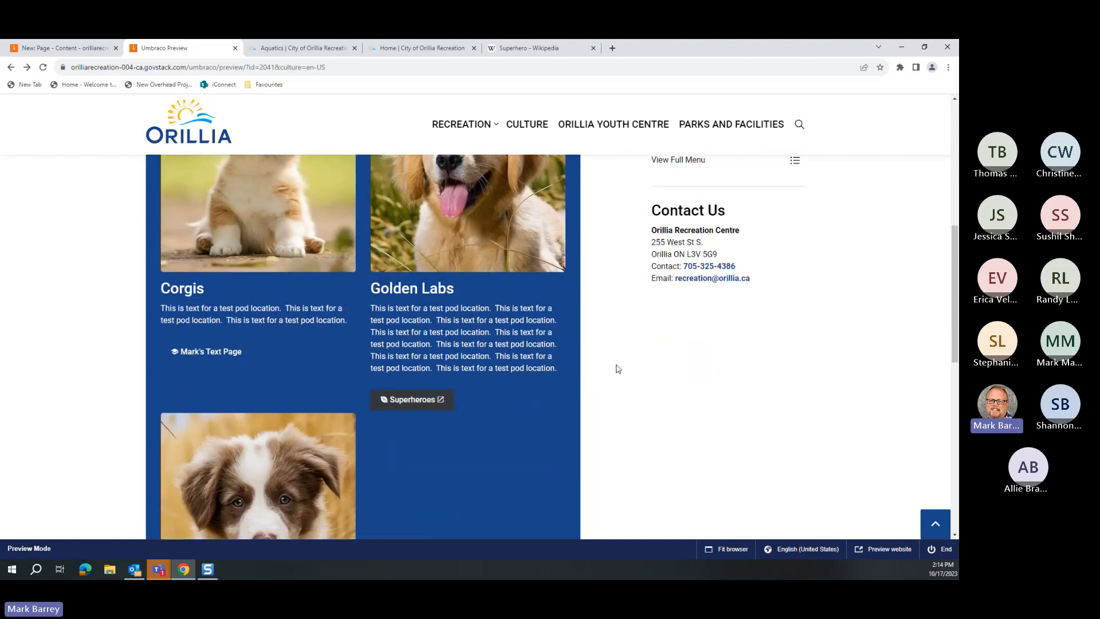
pyautogui.scroll(5, 619, 368)
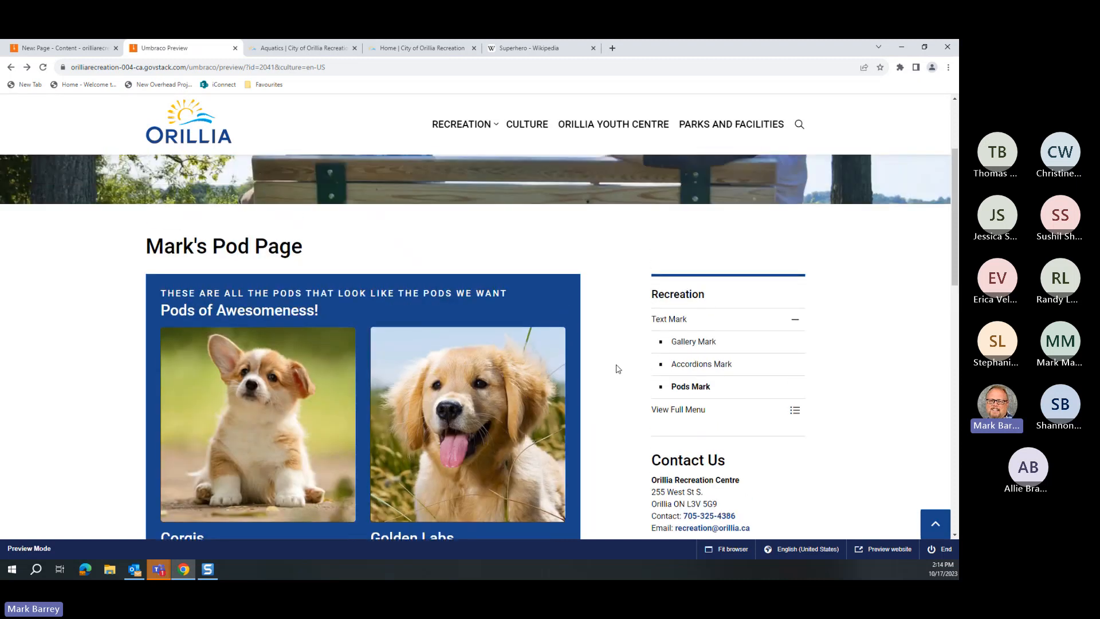
# Step: Look at the pods on the City of Orillia Recreation home page as an example without buttons
pyautogui.click(66, 48)
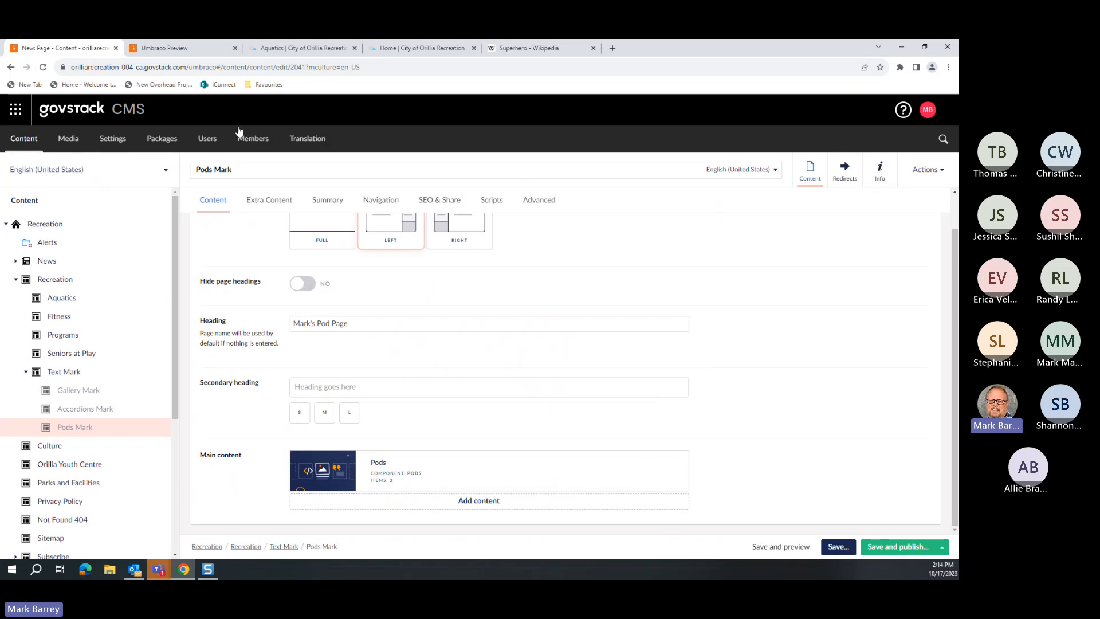
pyautogui.click(378, 48)
pyautogui.scroll(-5, 215, 283)
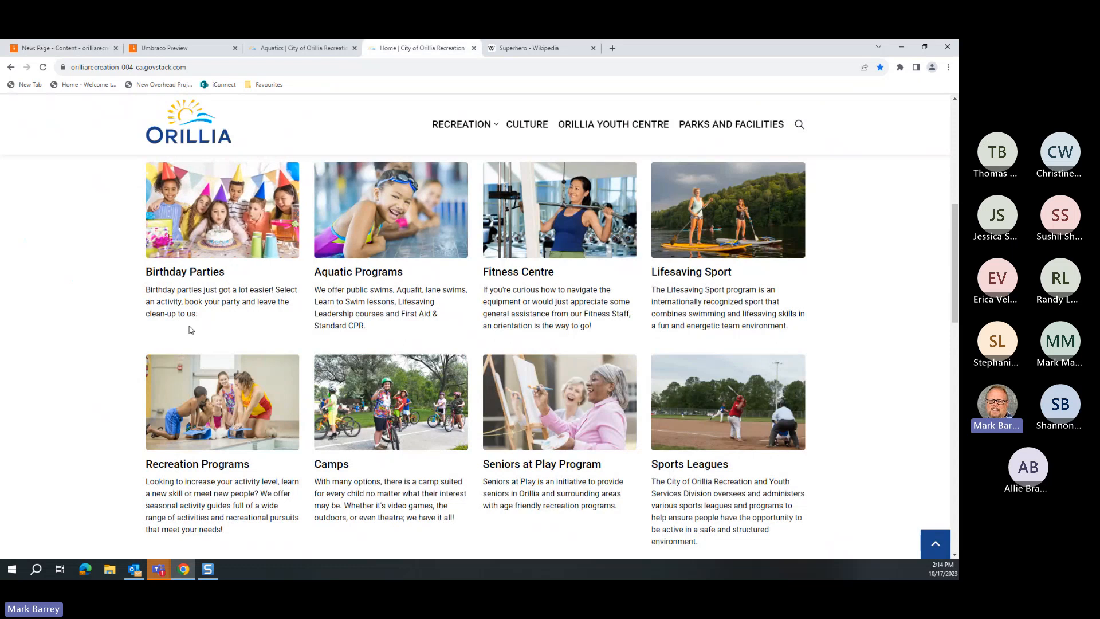
# Step: Open the Border Collie pod in the page's Pods component and delete its button
pyautogui.click(63, 48)
pyautogui.click(381, 469)
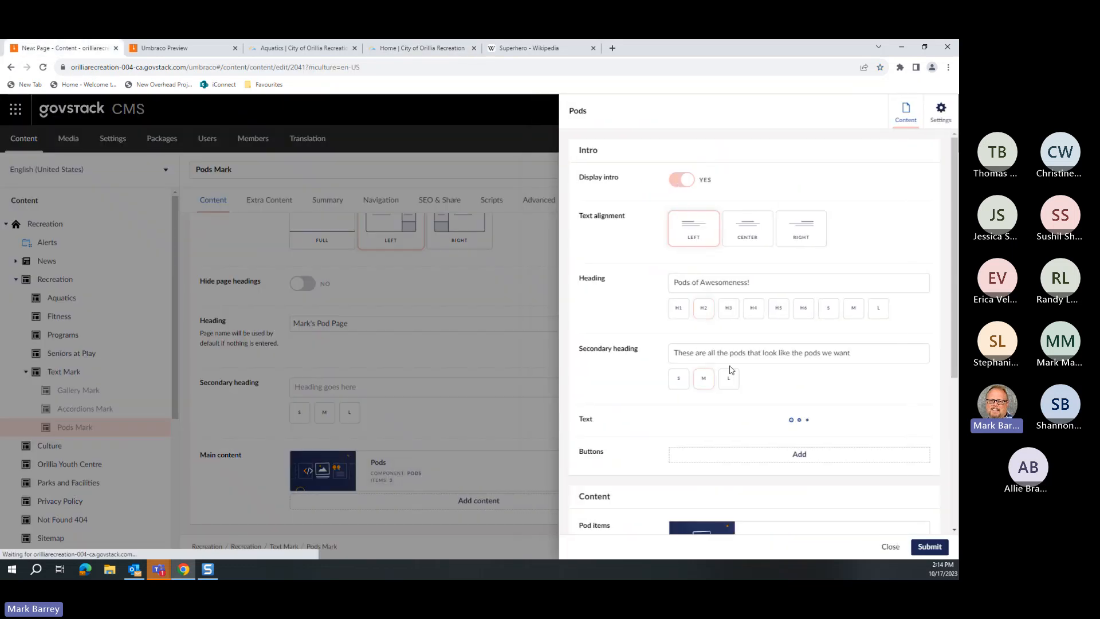
pyautogui.scroll(-10, 729, 369)
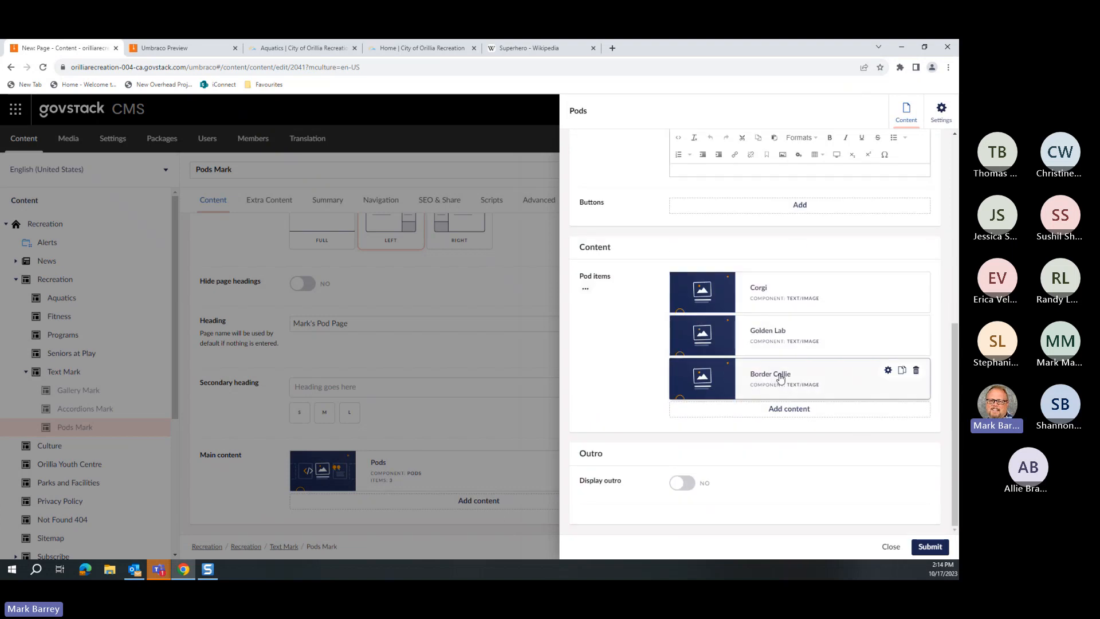
pyautogui.click(779, 378)
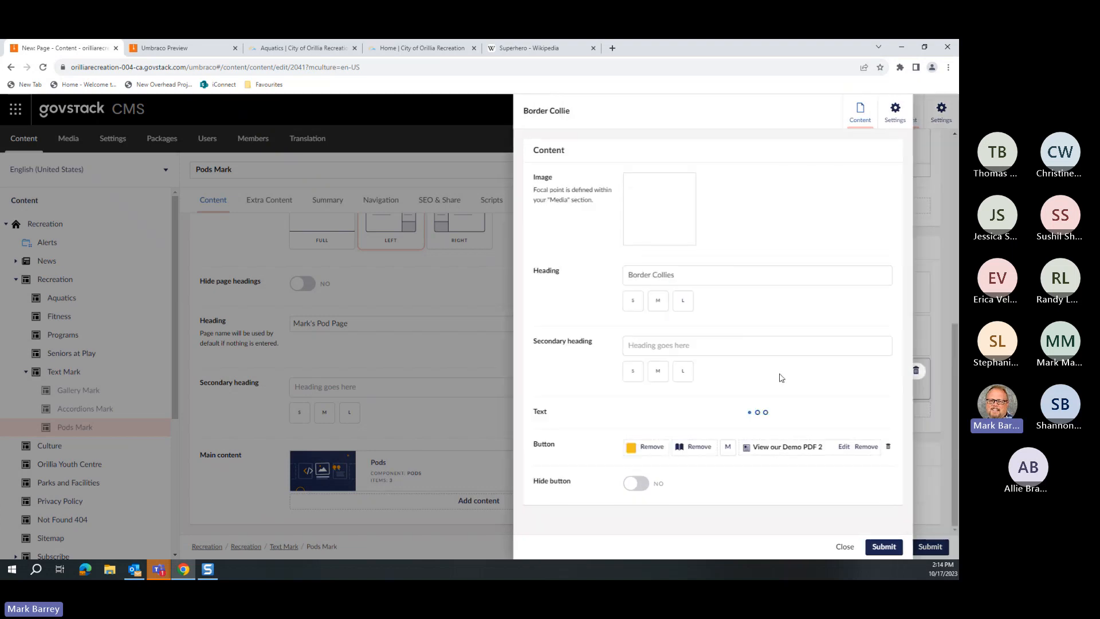
pyautogui.scroll(-3, 780, 377)
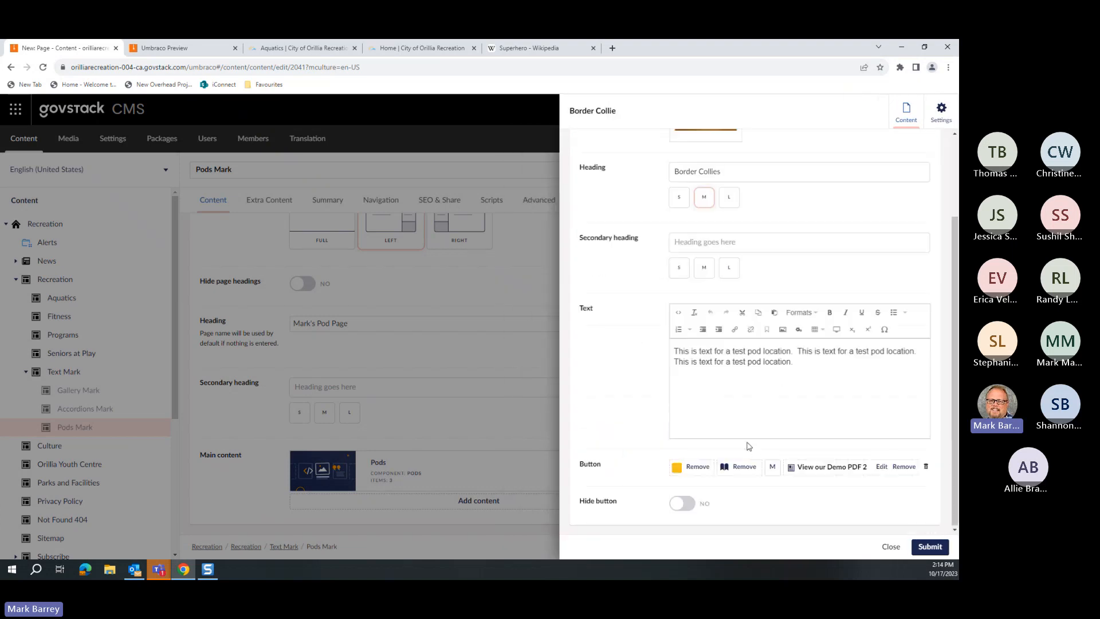
pyautogui.click(926, 468)
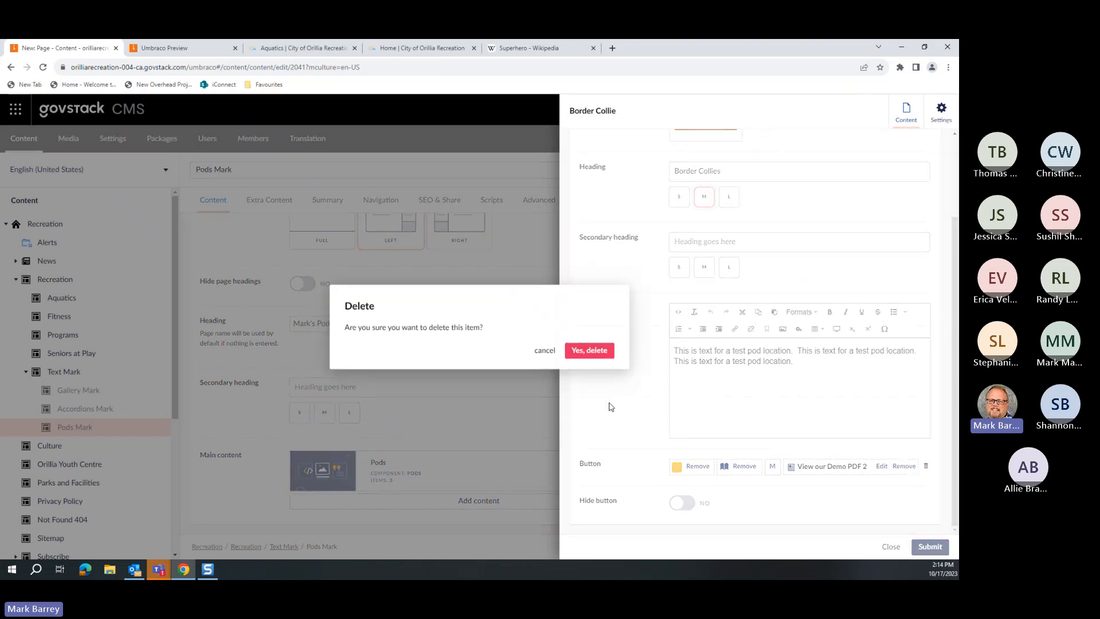
pyautogui.click(589, 350)
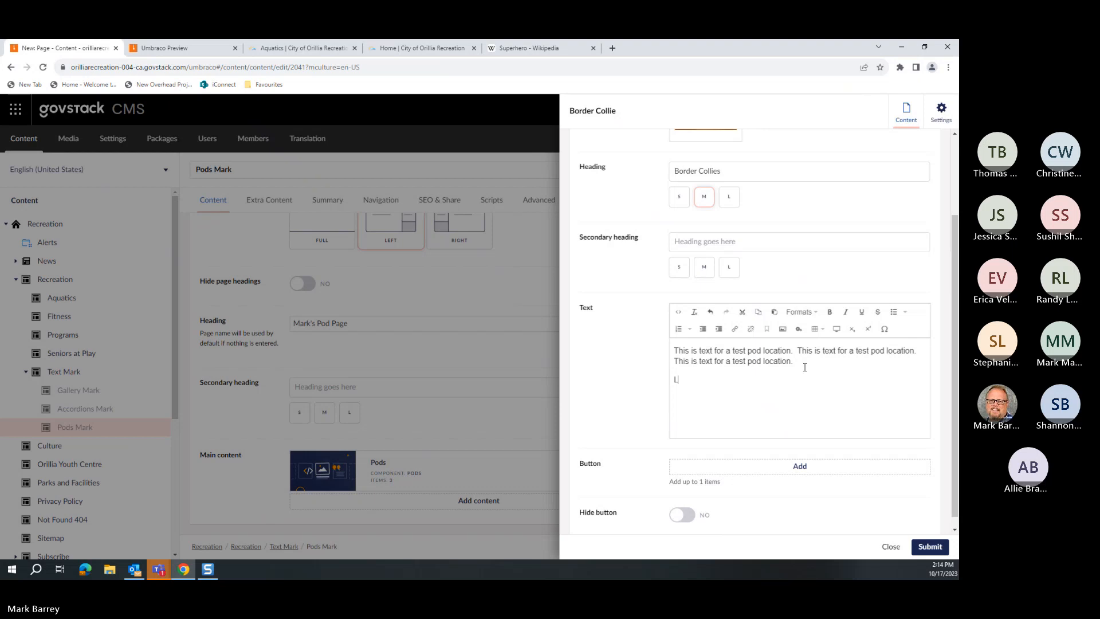
# Step: Add "Learn More" on a new line of the Border Collie pod's text and link it to the Demo PDF 2 media file
pyautogui.write('More')
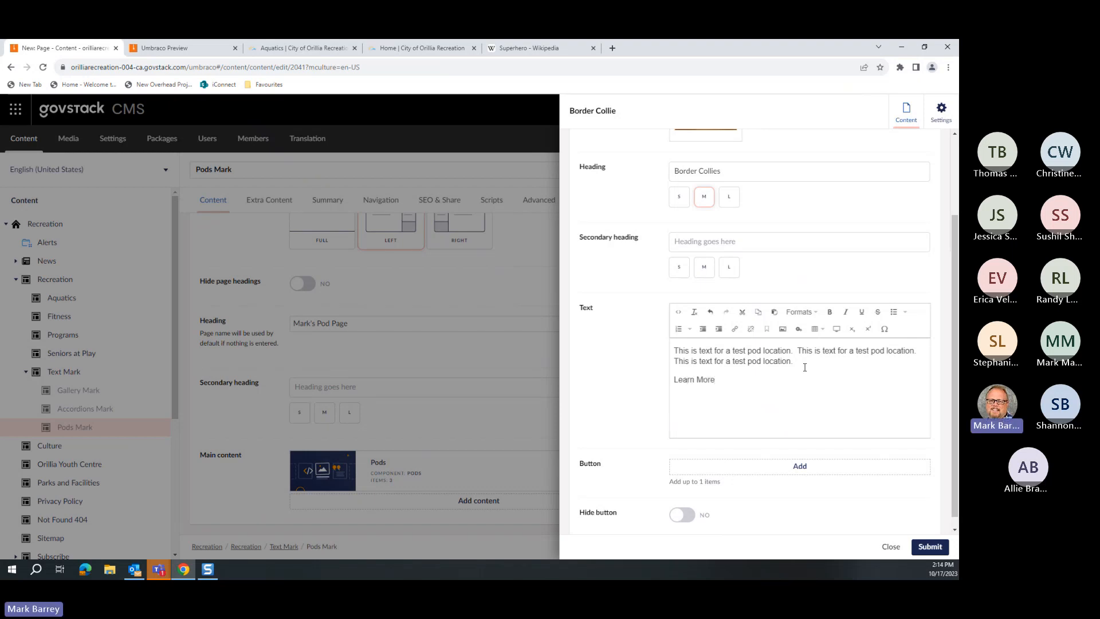
pyautogui.moveTo(740, 381); pyautogui.dragTo(681, 384)
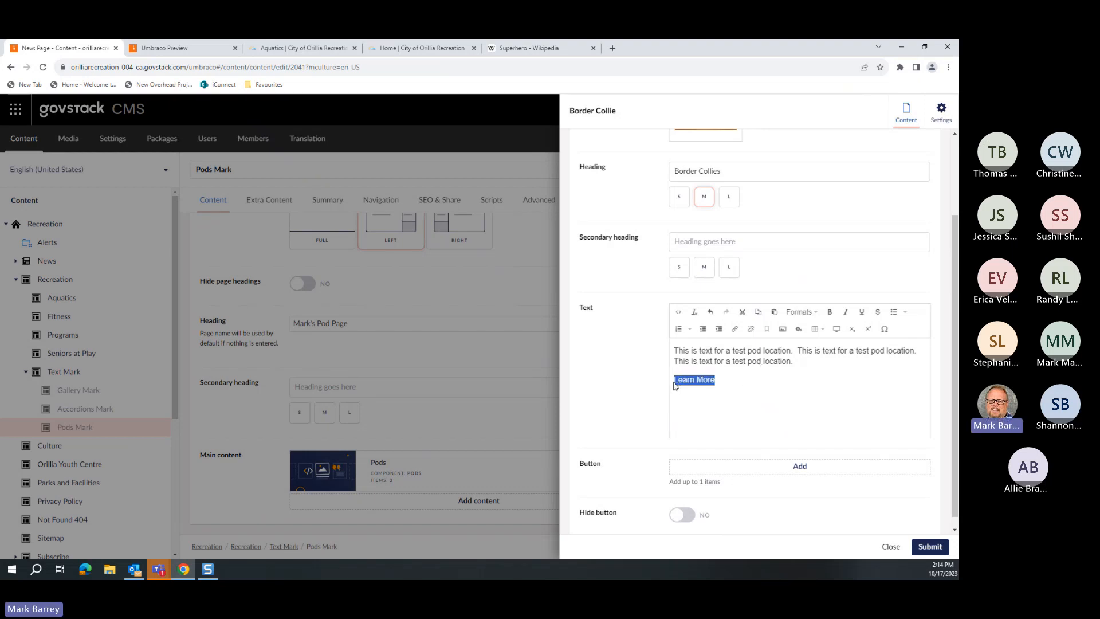
pyautogui.click(736, 332)
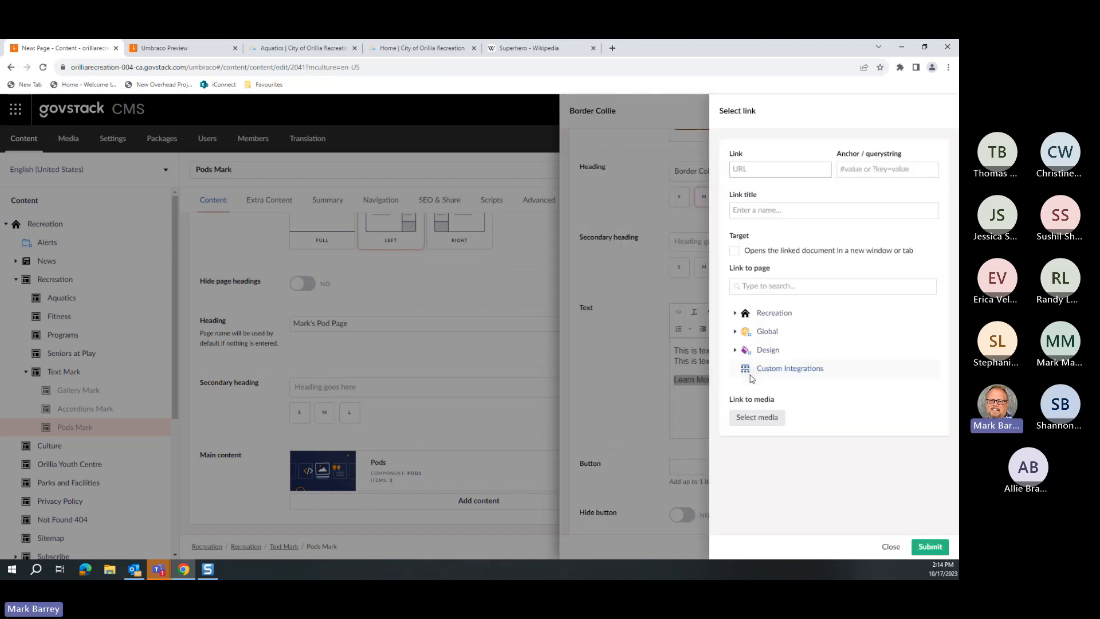
pyautogui.click(762, 417)
pyautogui.click(867, 330)
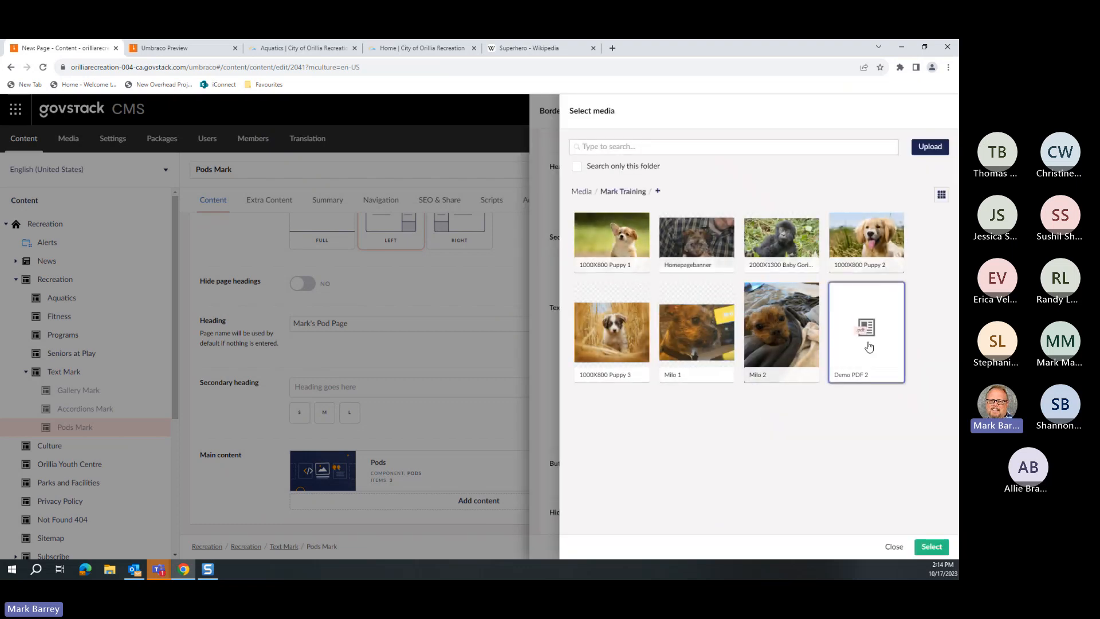
pyautogui.click(931, 546)
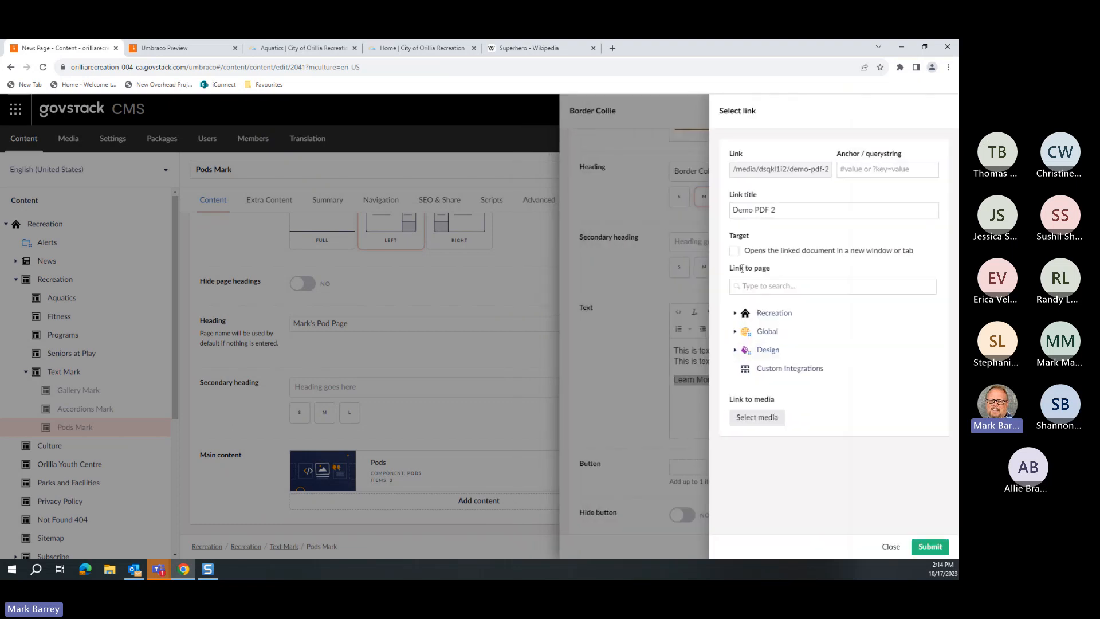
# Step: Set the link to open in a new window with the title "View Our Demo PDF 2", submit the changes, and save and preview the page
pyautogui.click(734, 252)
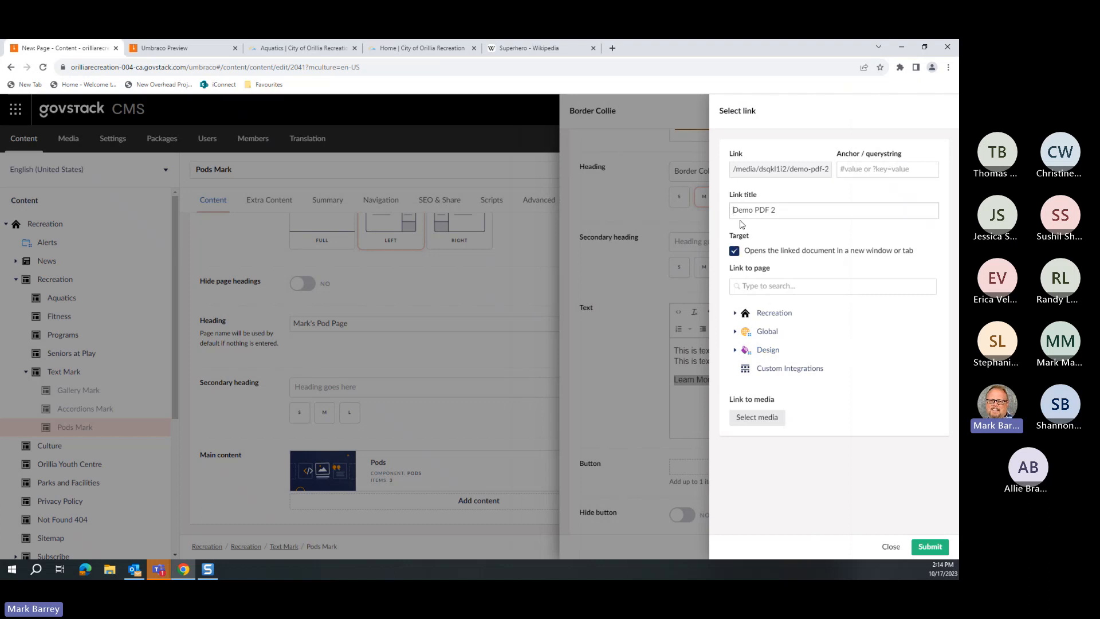
pyautogui.write('View Our')
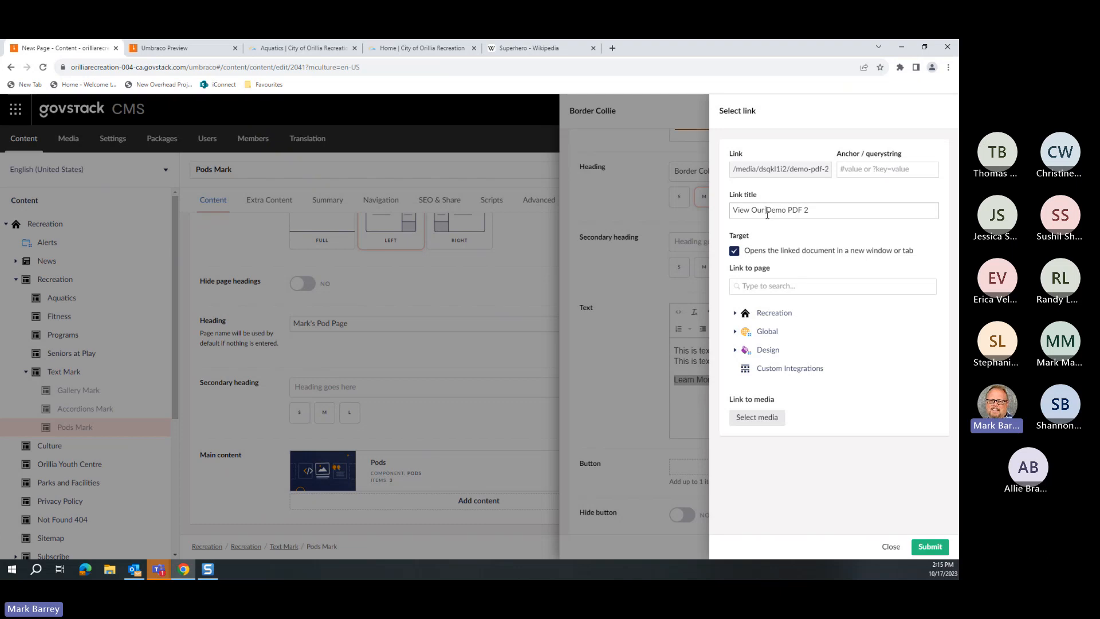
pyautogui.click(920, 548)
pyautogui.click(925, 549)
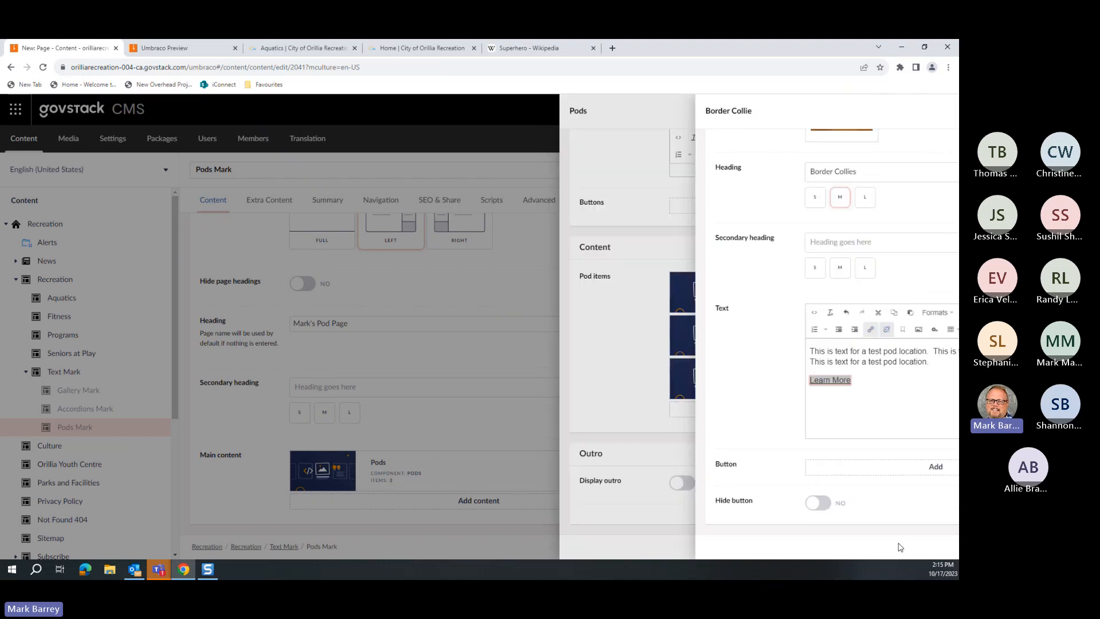
pyautogui.click(929, 547)
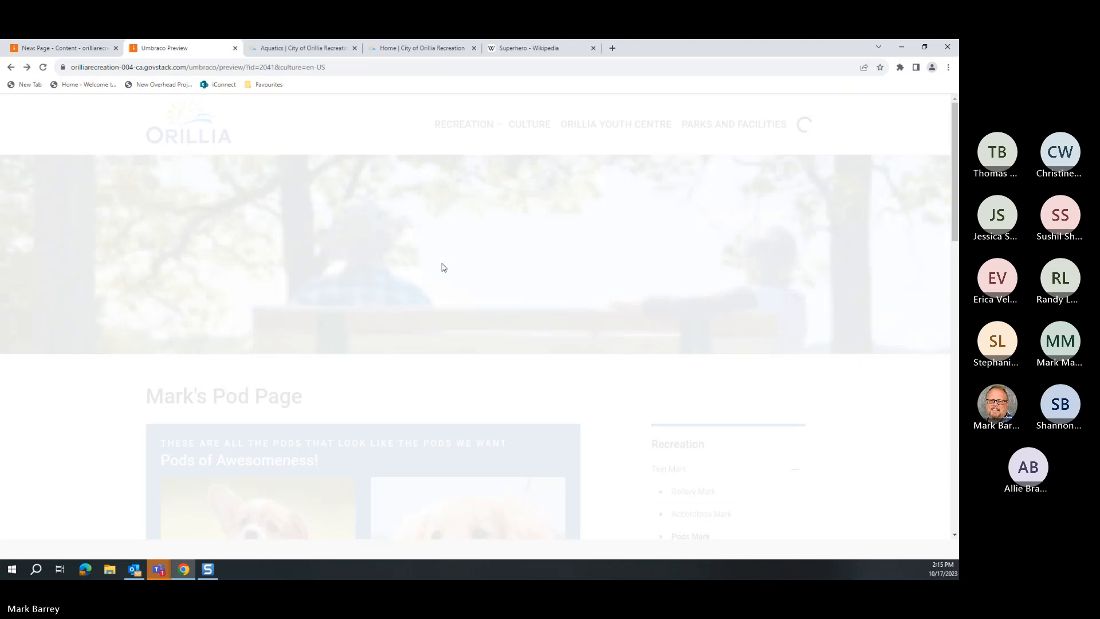
# Step: Test the Learn More link under the Border Collies pod in the page preview
pyautogui.scroll(-10, 403, 334)
pyautogui.scroll(-1, 403, 334)
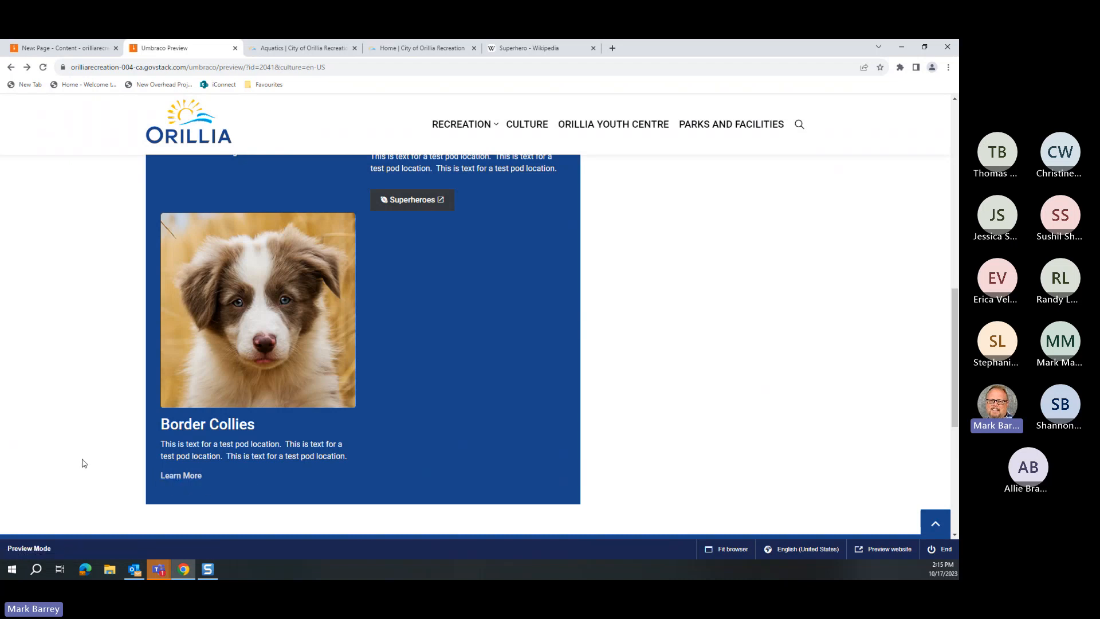
pyautogui.click(185, 482)
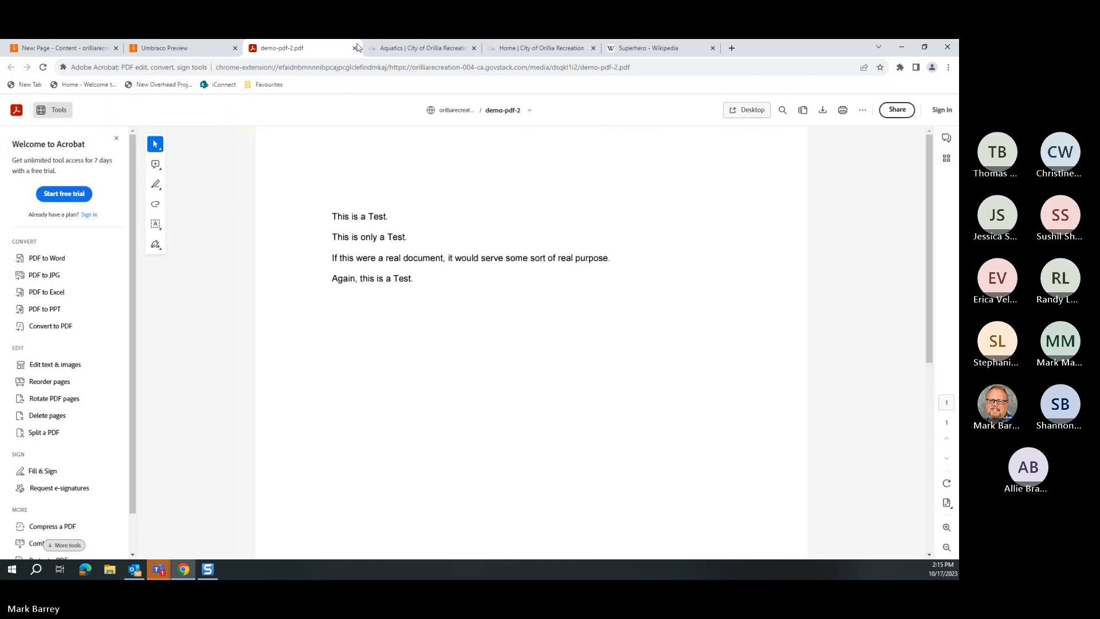
# Step: Open the Recreation home page in the CMS and compare its main content components with the live home page
pyautogui.click(89, 51)
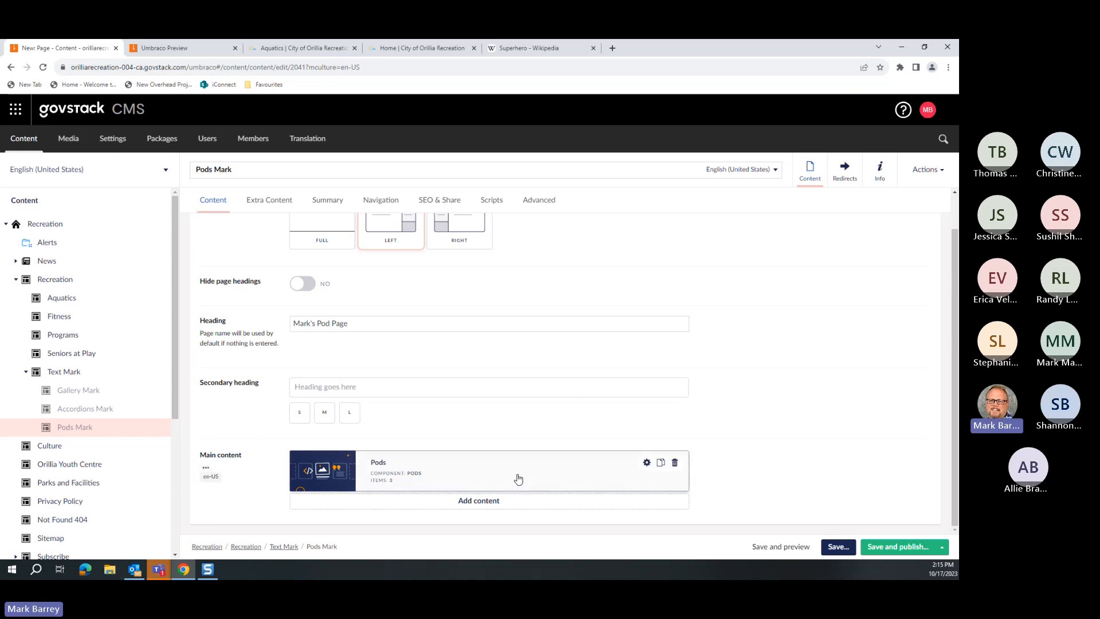
pyautogui.click(46, 224)
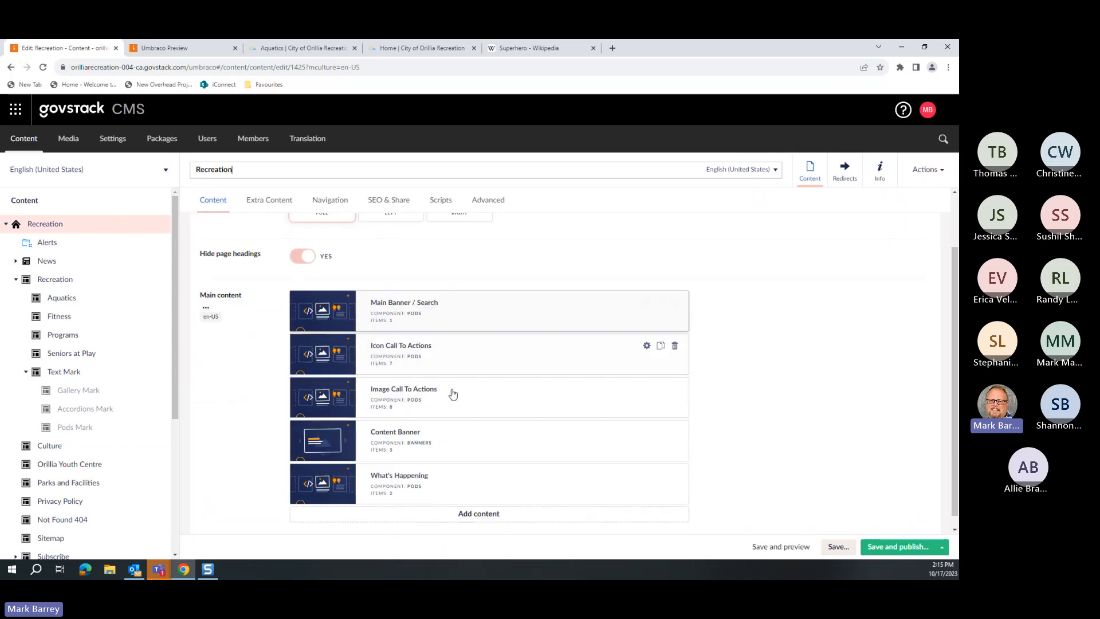
pyautogui.scroll(-1, 453, 393)
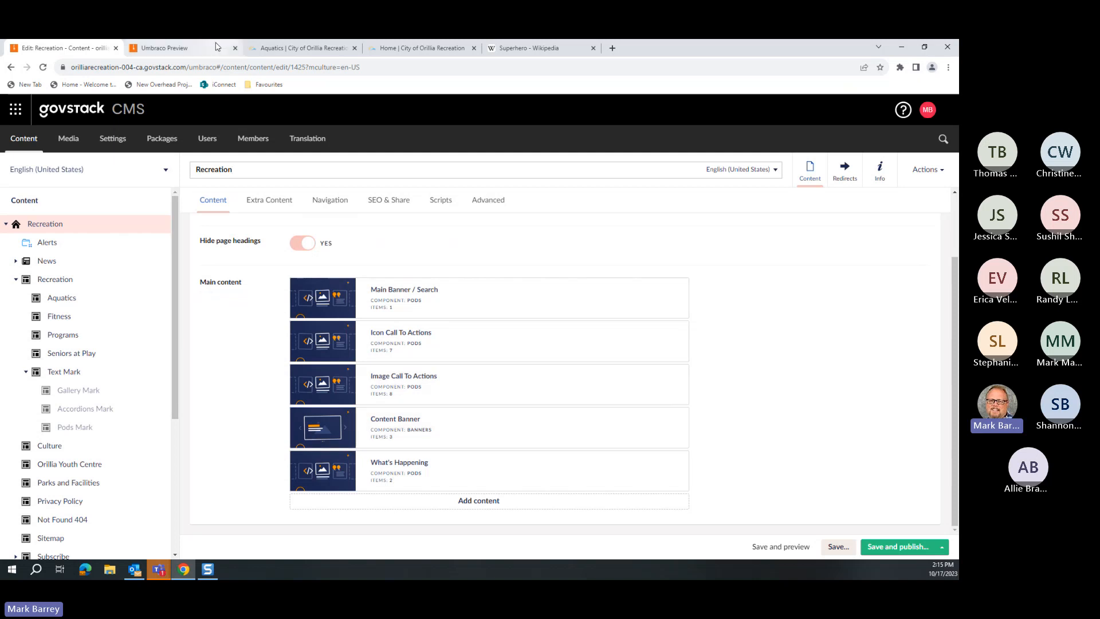
pyautogui.click(420, 49)
pyautogui.scroll(-2, 208, 324)
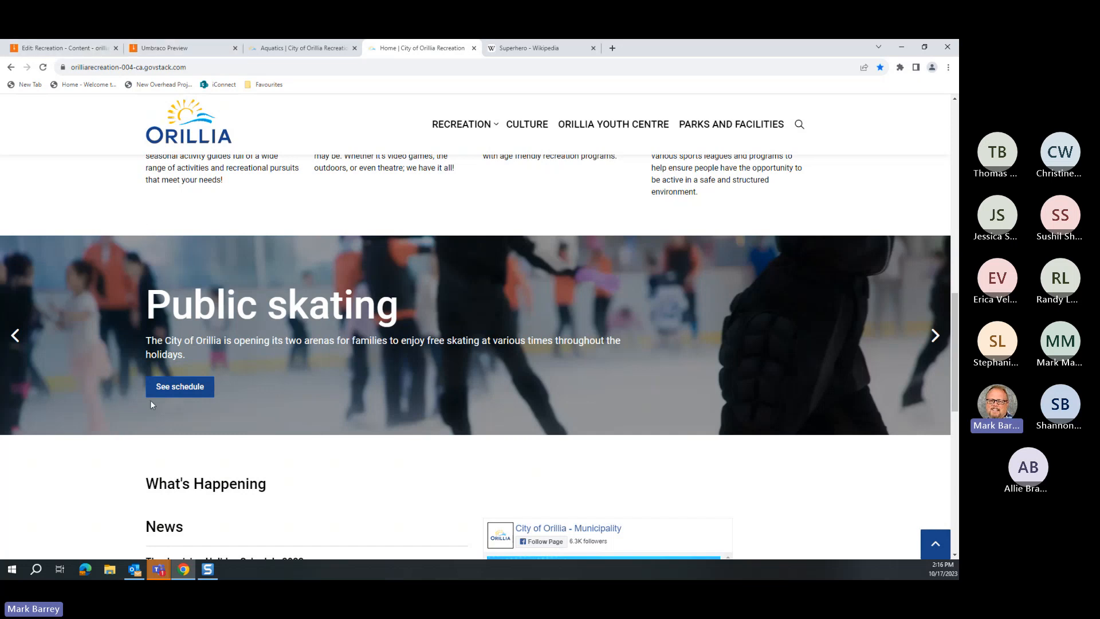
# Step: Look at the banner items in the home page's Content Banner component, and close it without changes
pyautogui.click(66, 48)
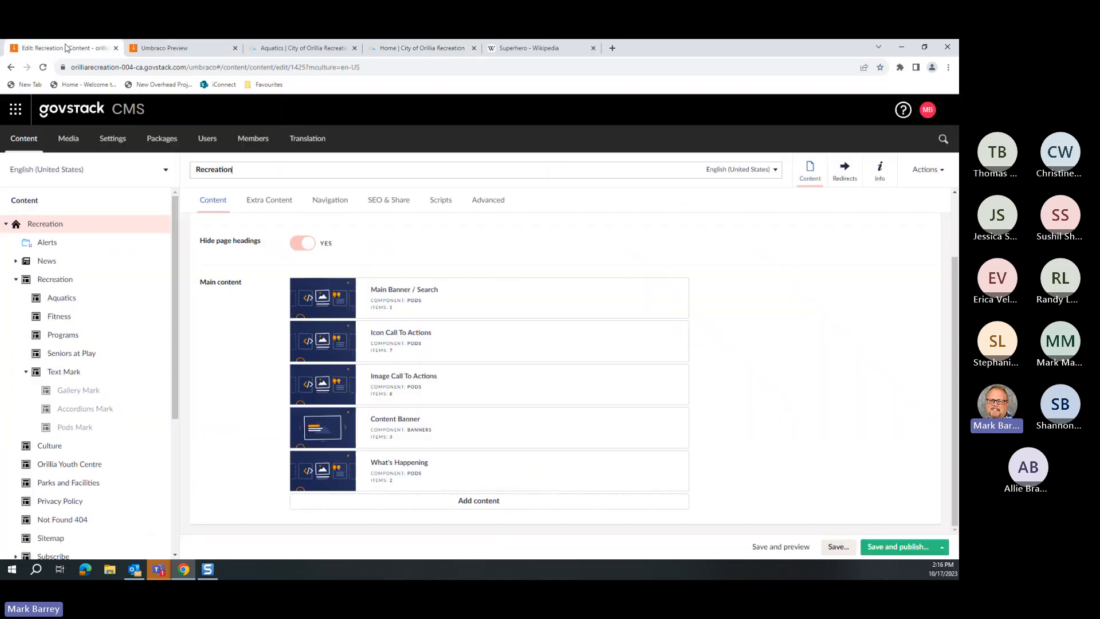
pyautogui.click(415, 424)
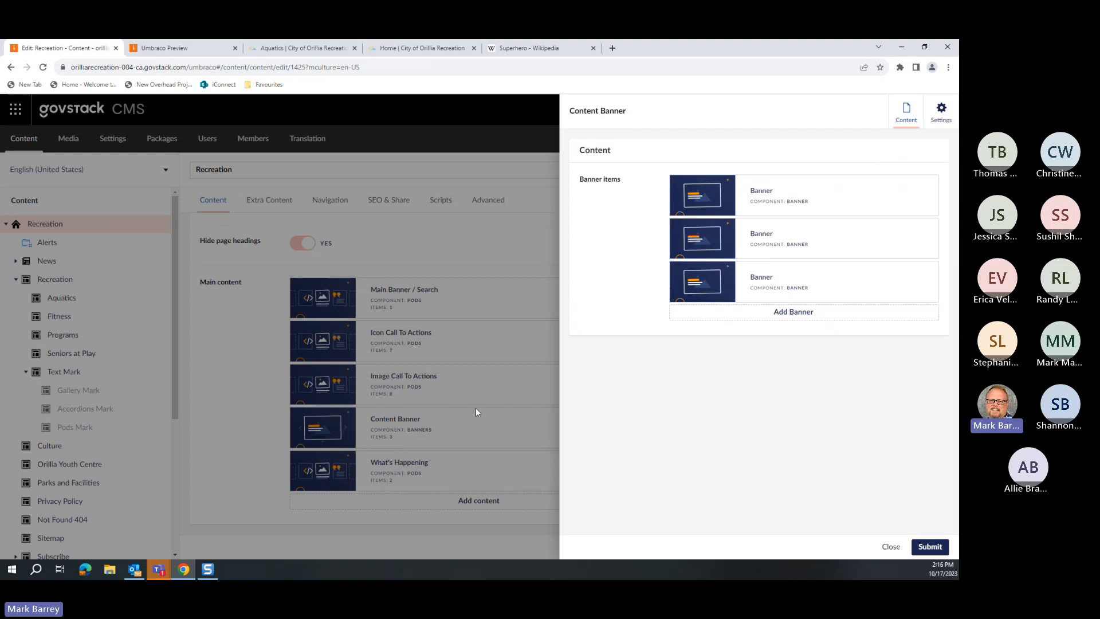
pyautogui.click(890, 546)
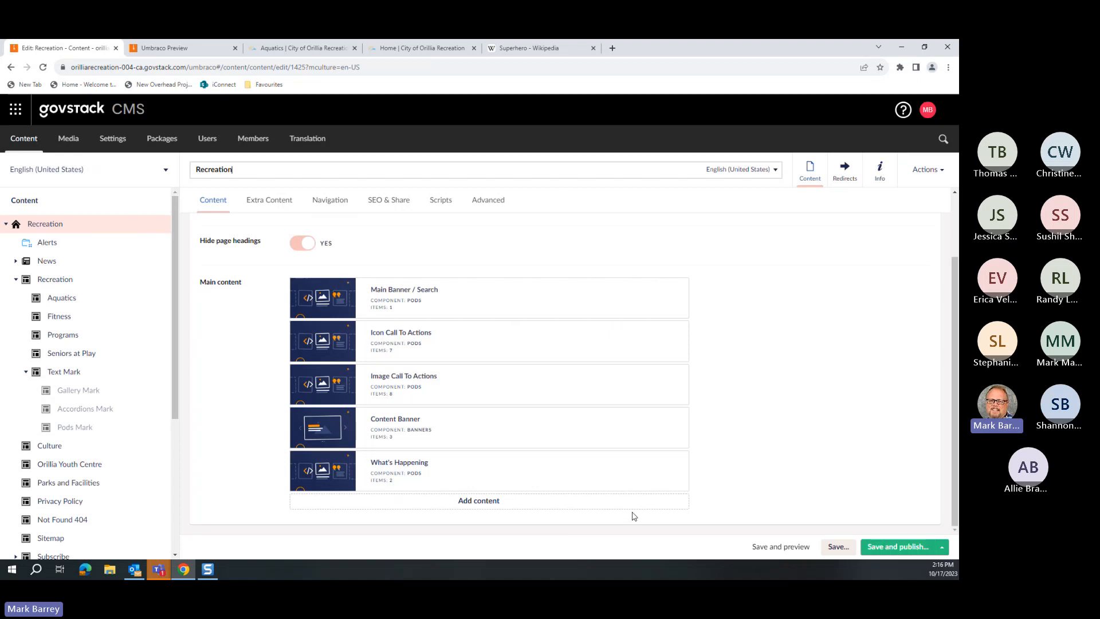
# Step: Review the pod items in the Image Call To Actions component, and close it without changes
pyautogui.click(393, 376)
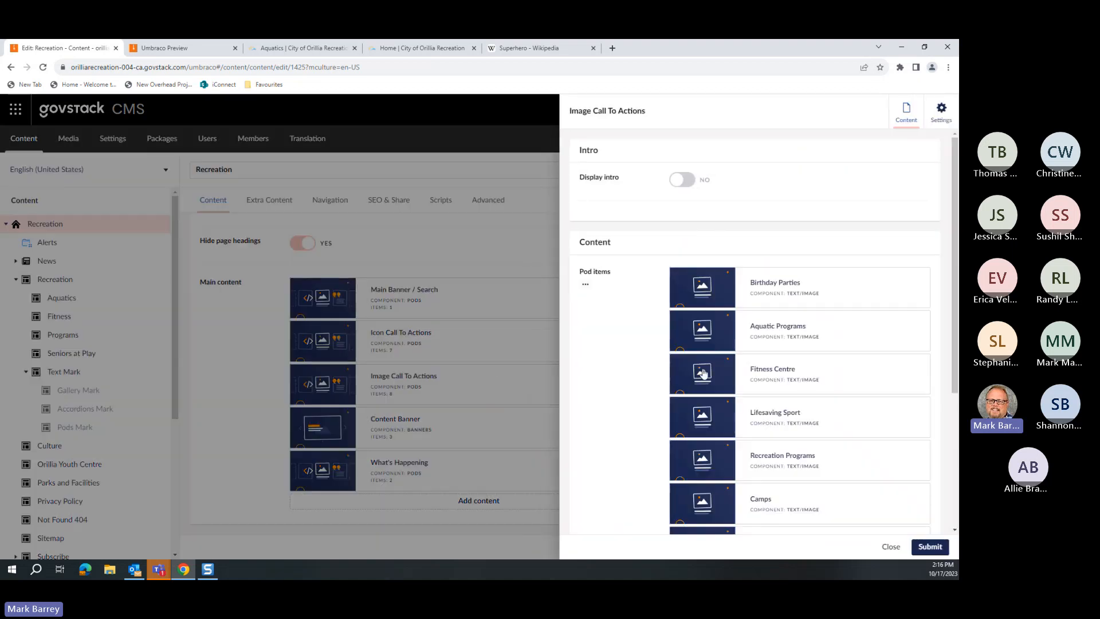
pyautogui.scroll(-4, 802, 429)
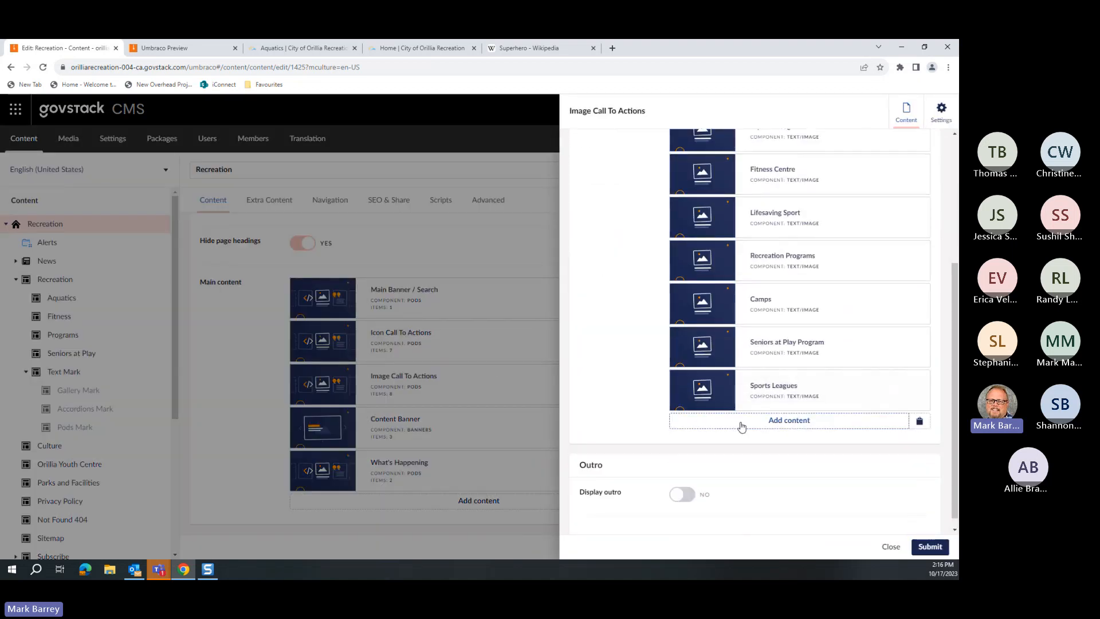
pyautogui.scroll(5, 634, 370)
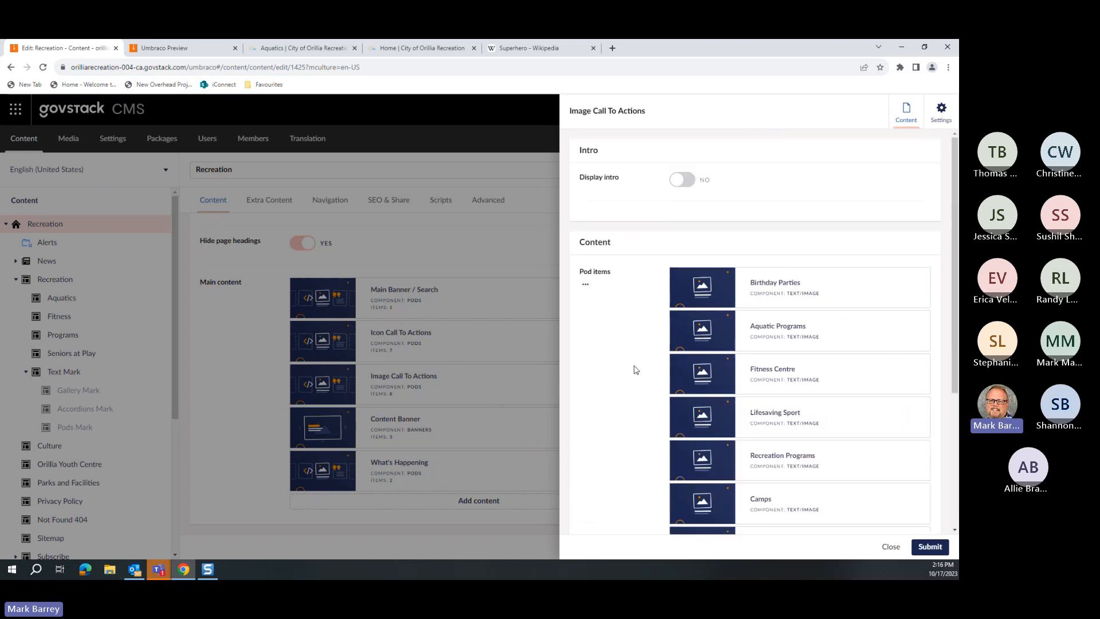
pyautogui.scroll(-1, 634, 367)
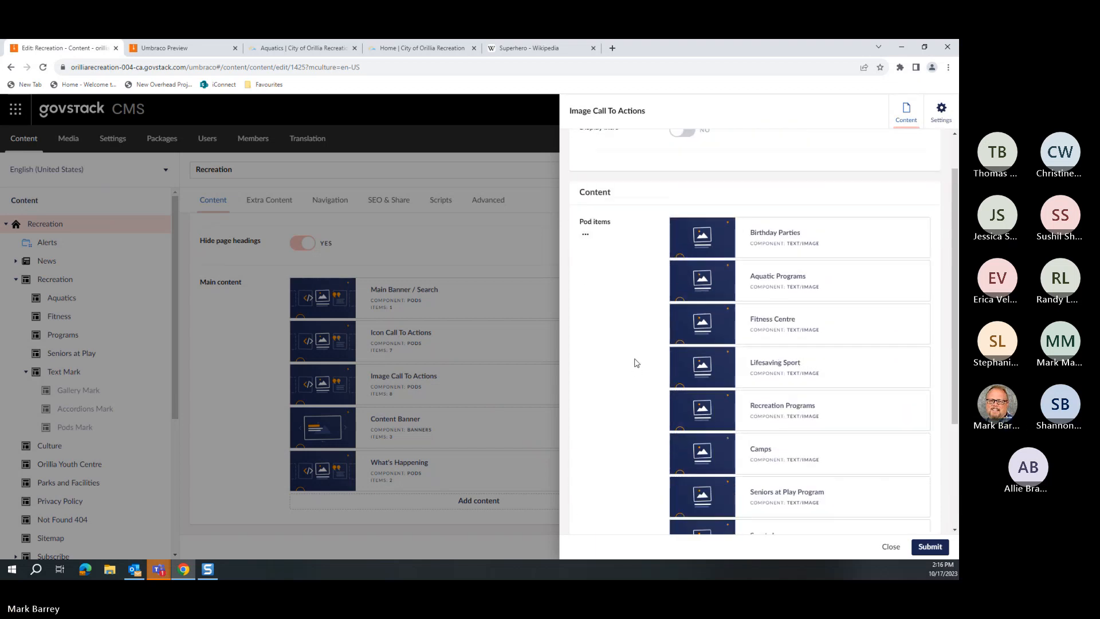
pyautogui.click(890, 545)
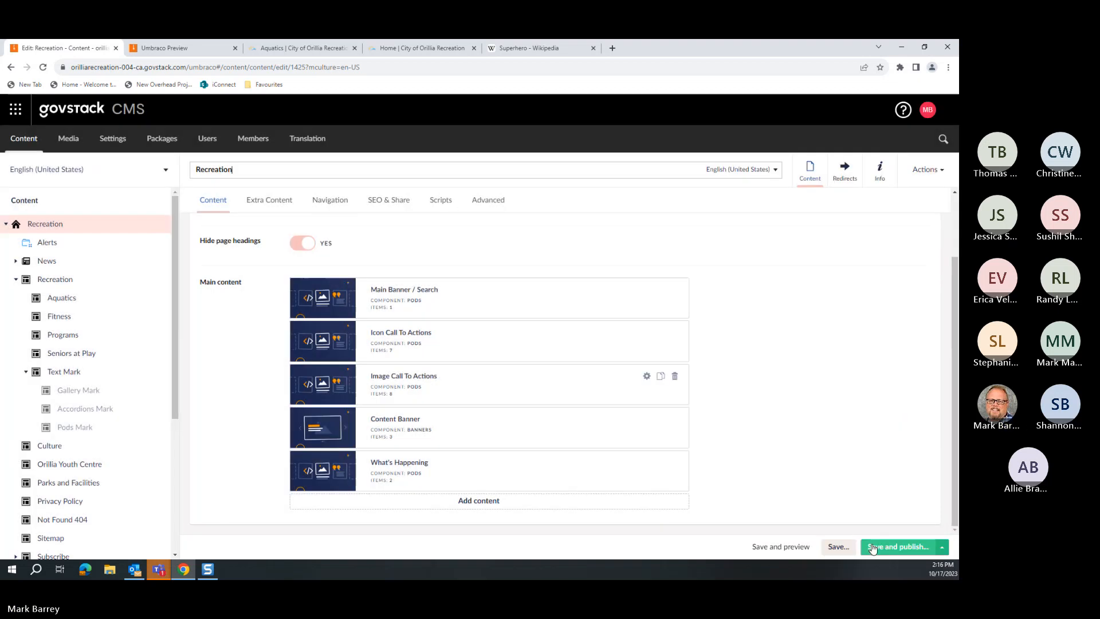
# Step: Enable the carousel in the Image Call To Actions component's design and layout settings
pyautogui.click(646, 376)
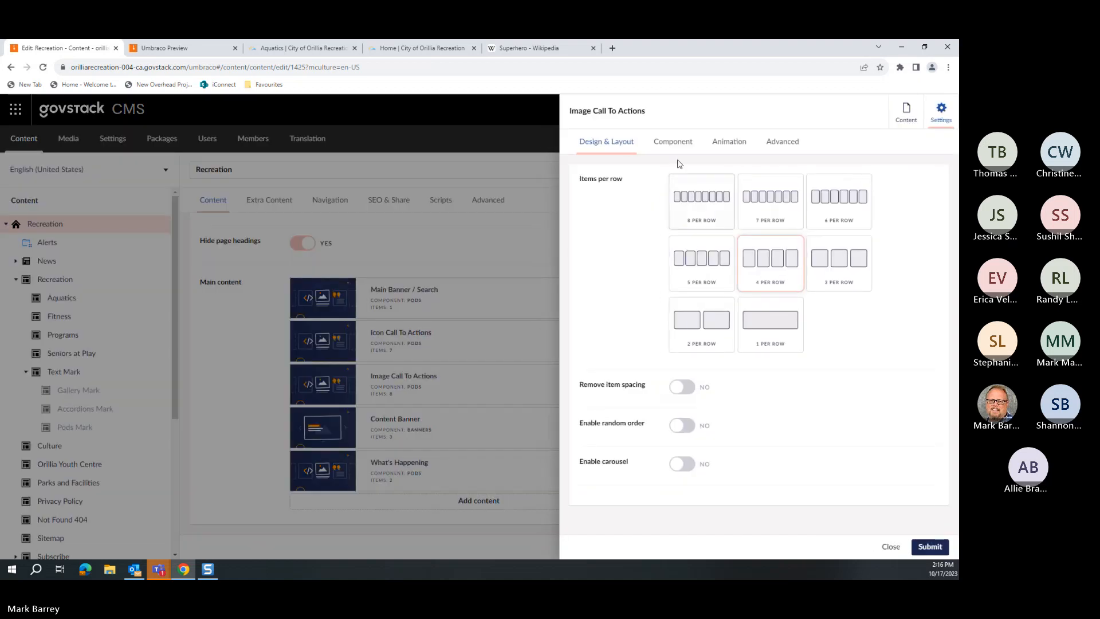
pyautogui.click(780, 142)
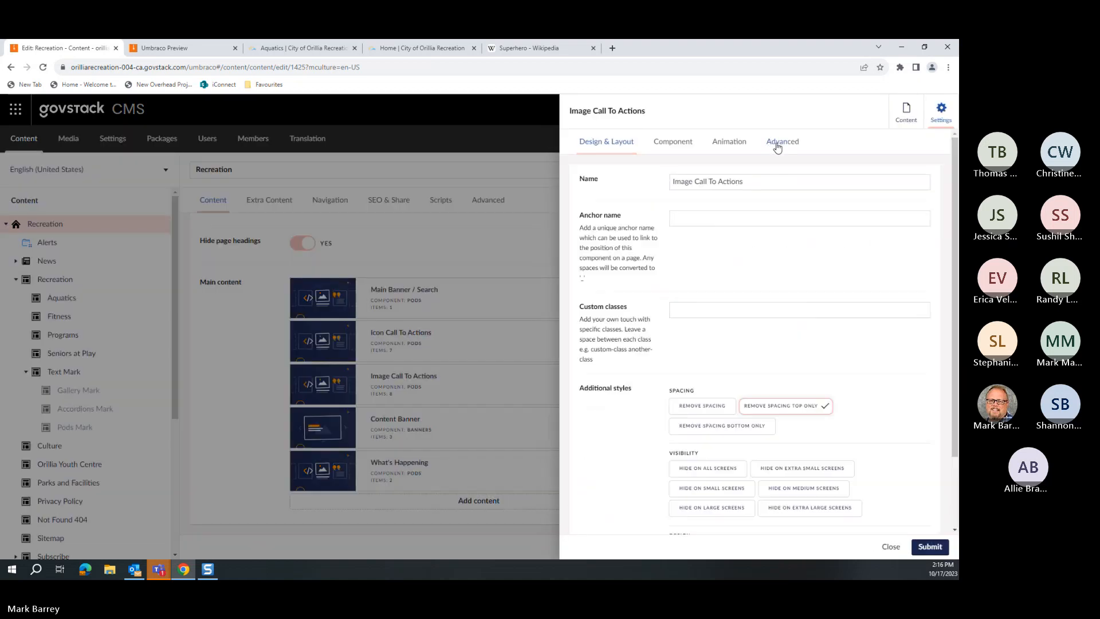
pyautogui.click(622, 143)
pyautogui.click(681, 463)
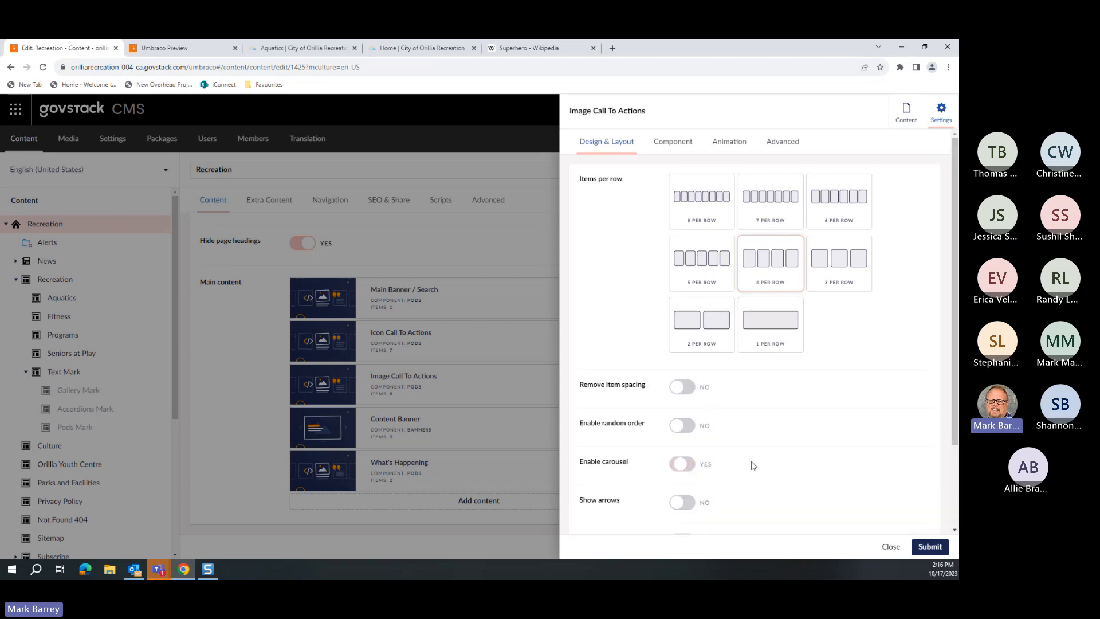
pyautogui.scroll(-2, 823, 450)
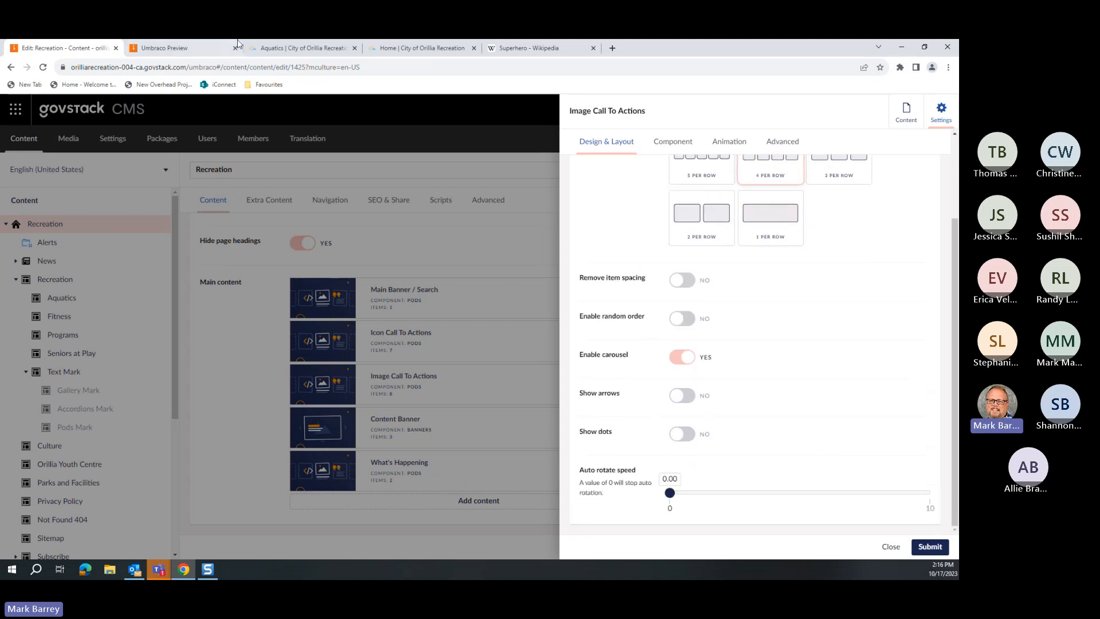
# Step: Look over the live home page's banner and image pods to relate them to the carousel settings
pyautogui.click(412, 48)
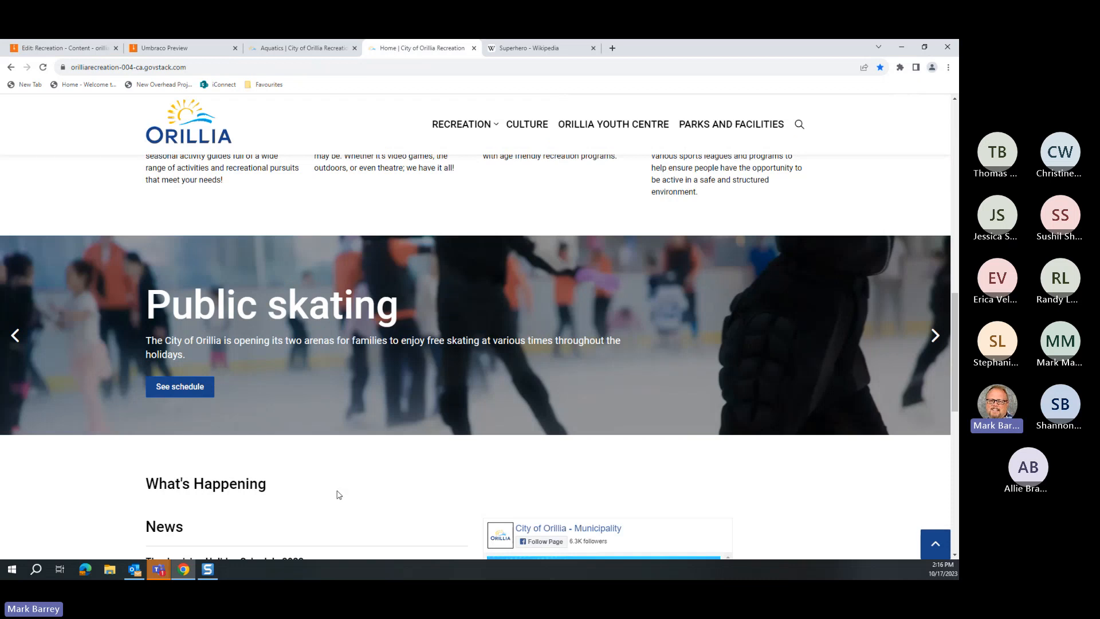
pyautogui.scroll(-7, 343, 473)
pyautogui.scroll(11, 356, 471)
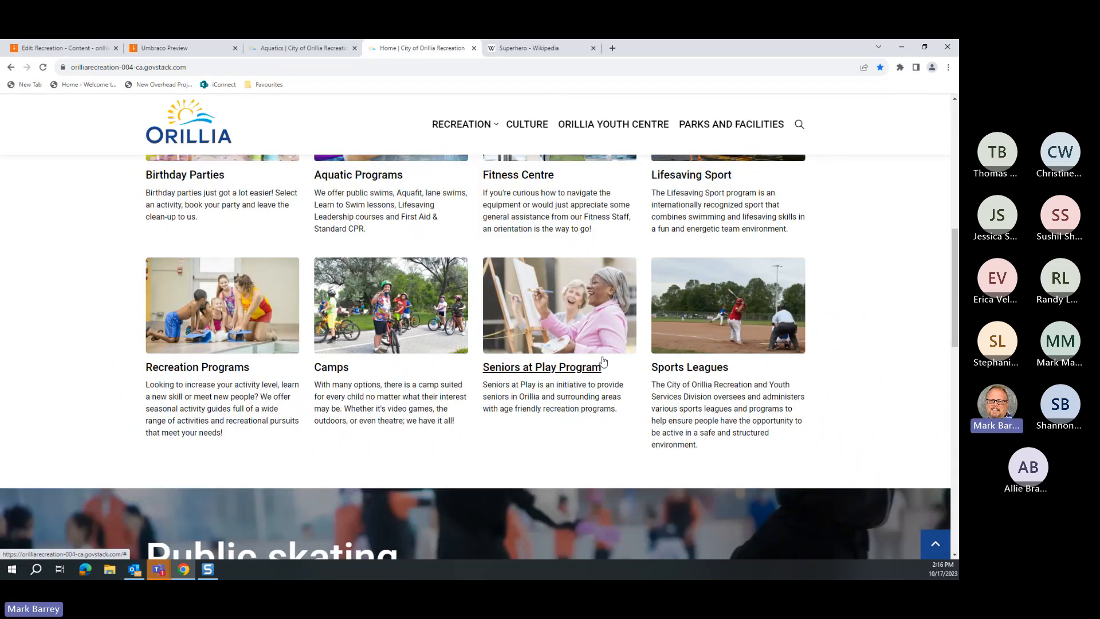
# Step: Switch back to the CMS editor, turn off the carousel in the Image Call To Actions settings, and discard the component's changes
pyautogui.click(63, 48)
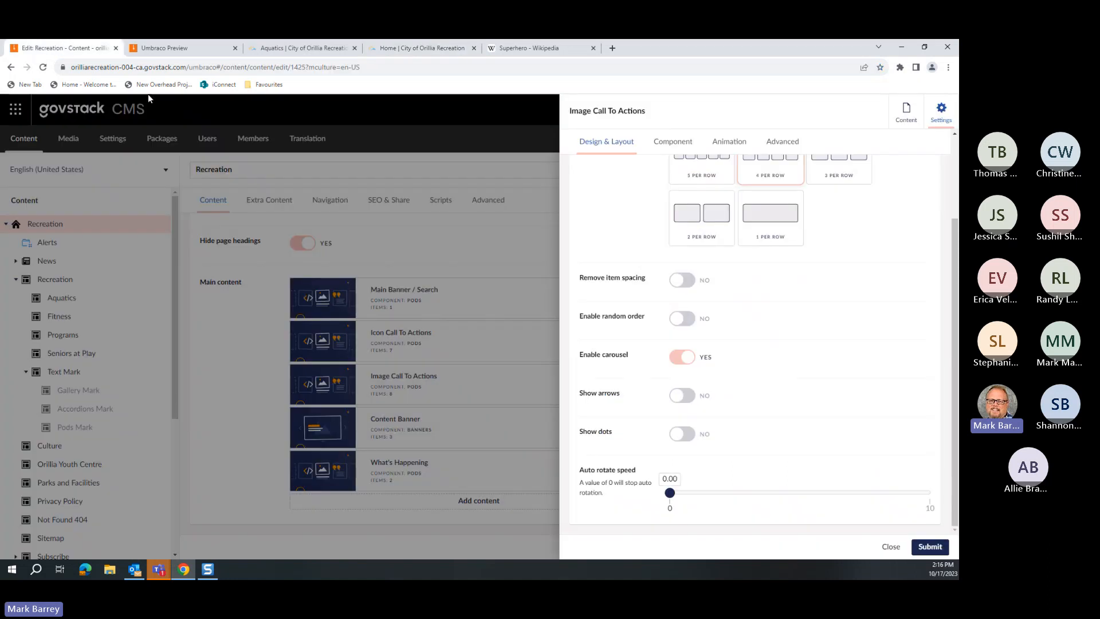
pyautogui.click(685, 357)
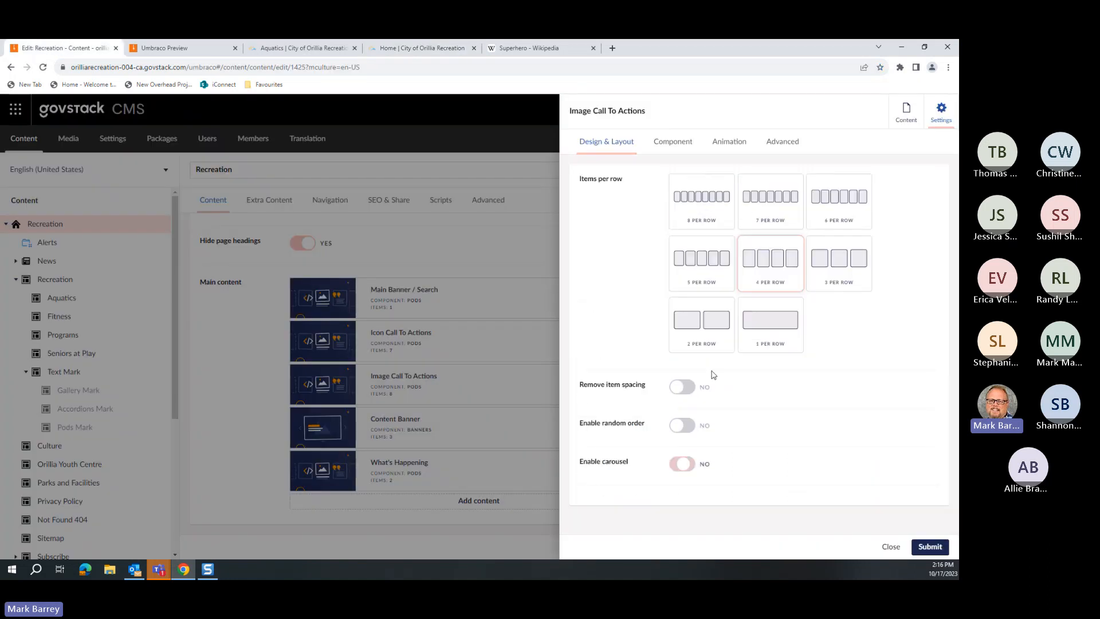
pyautogui.click(890, 546)
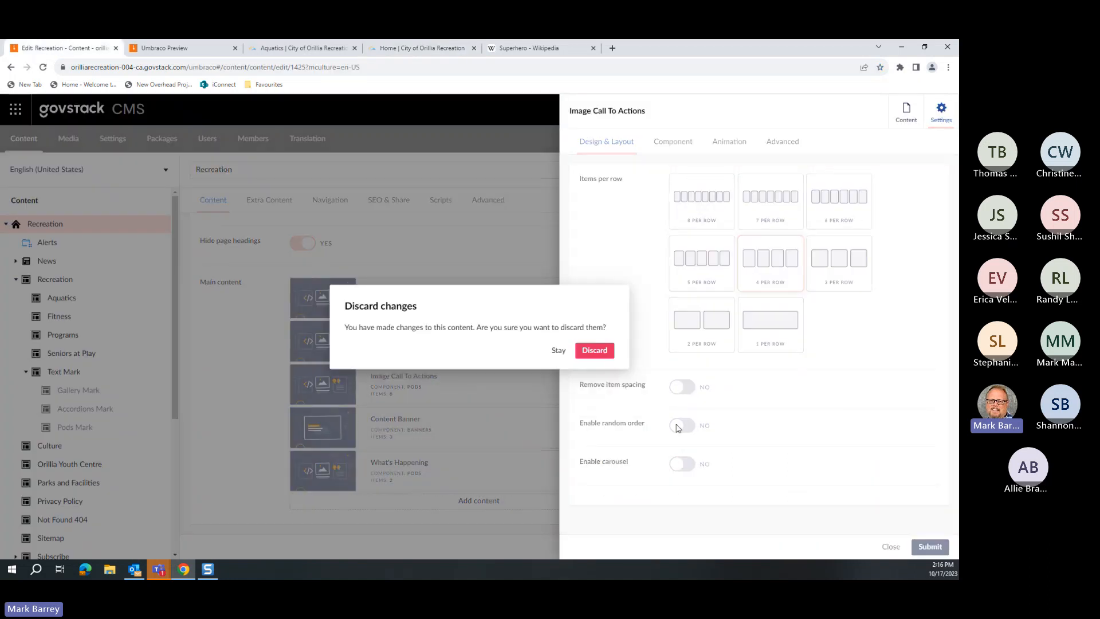
pyautogui.click(592, 352)
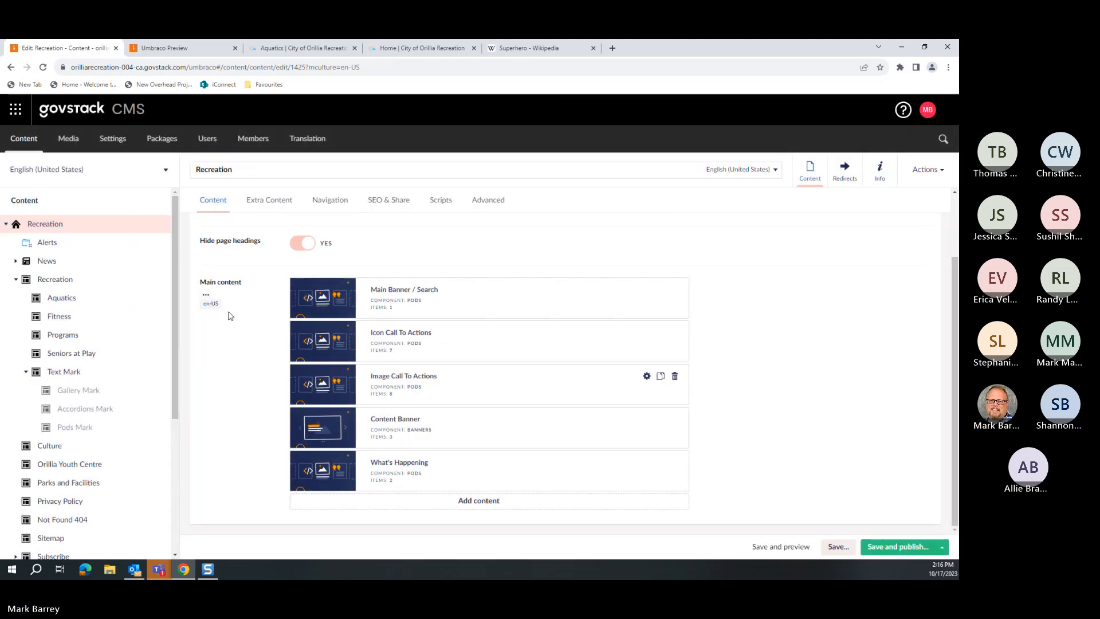
# Step: Open the Pods Mark page, discarding the unsaved changes on the Recreation home page
pyautogui.click(85, 428)
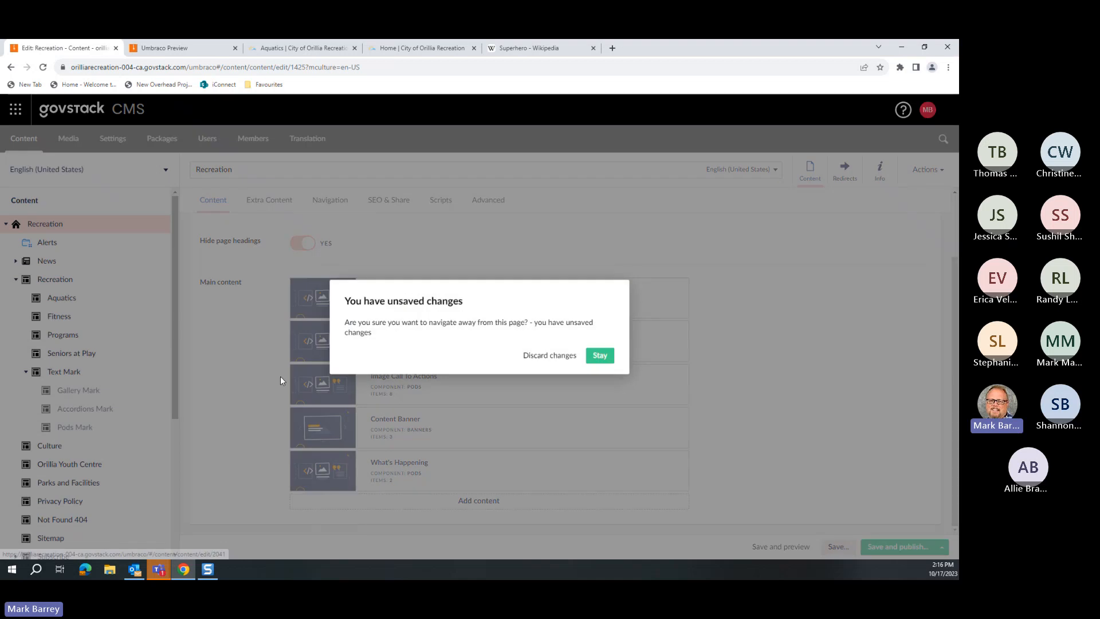
pyautogui.click(572, 356)
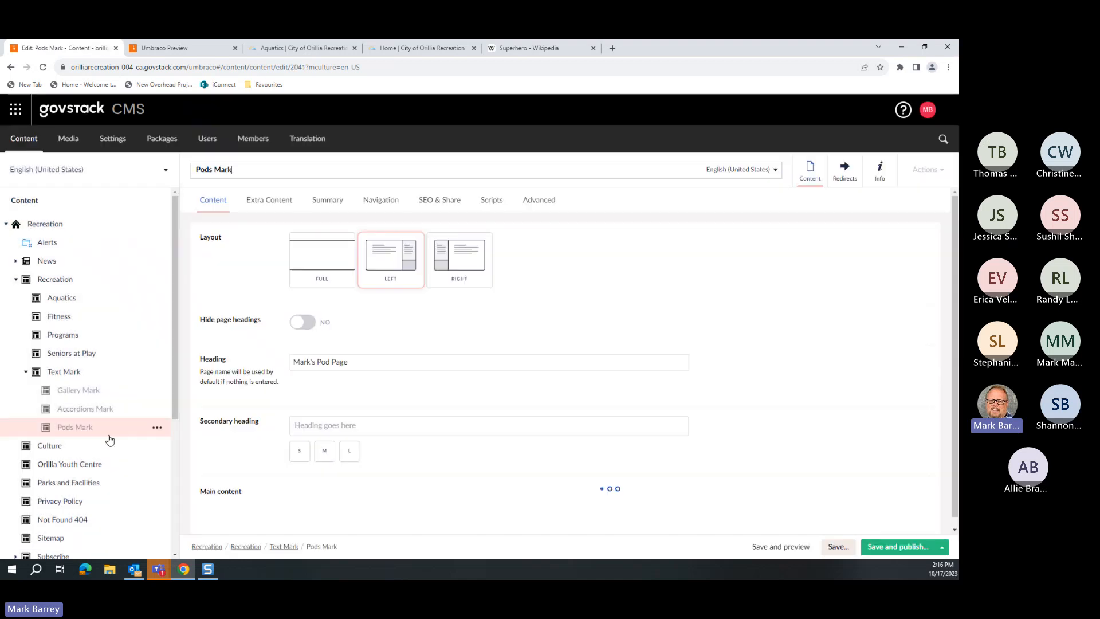
pyautogui.scroll(-1, 457, 459)
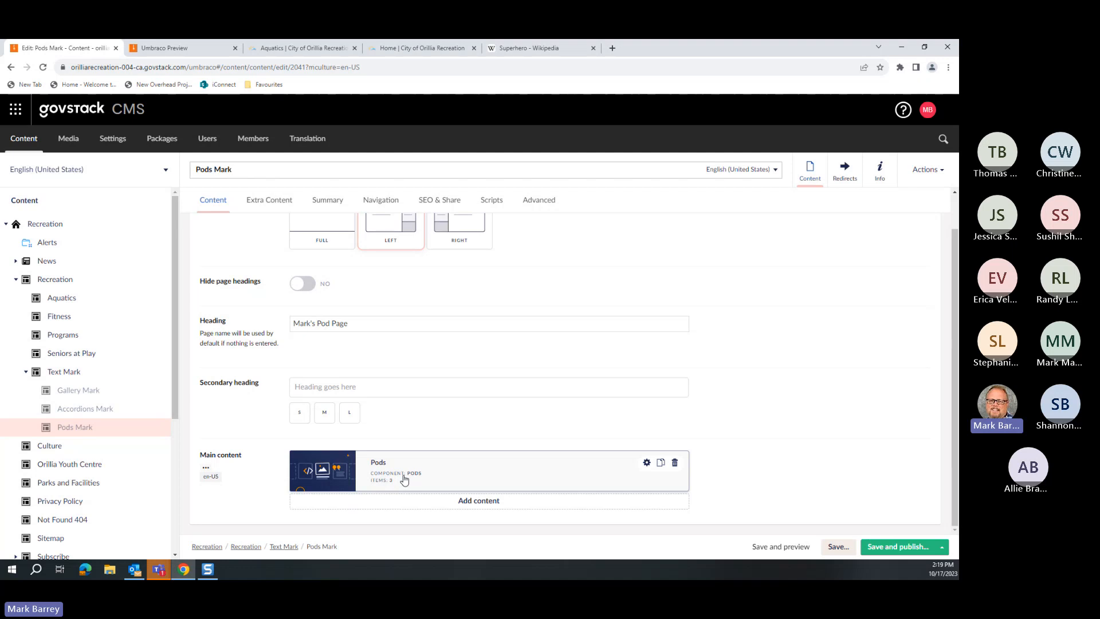
# Step: Create a page under Text Mark from the Interior Page - Banner template and name it "Related Content Mark"
pyautogui.click(96, 374)
pyautogui.rightClick(97, 373)
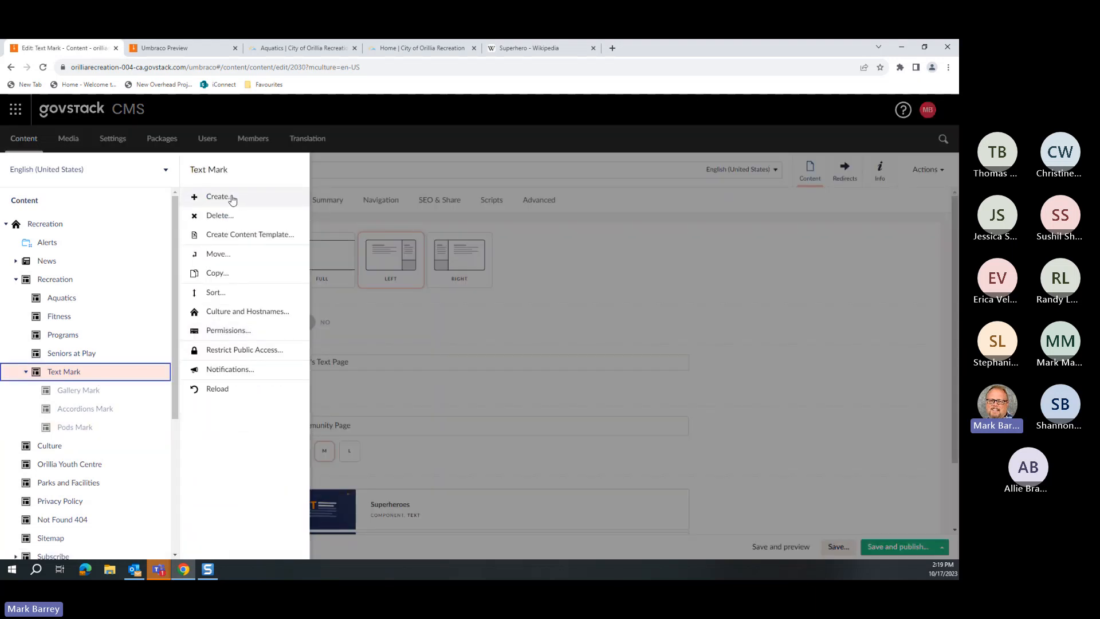
pyautogui.click(232, 198)
pyautogui.click(254, 223)
pyautogui.click(255, 221)
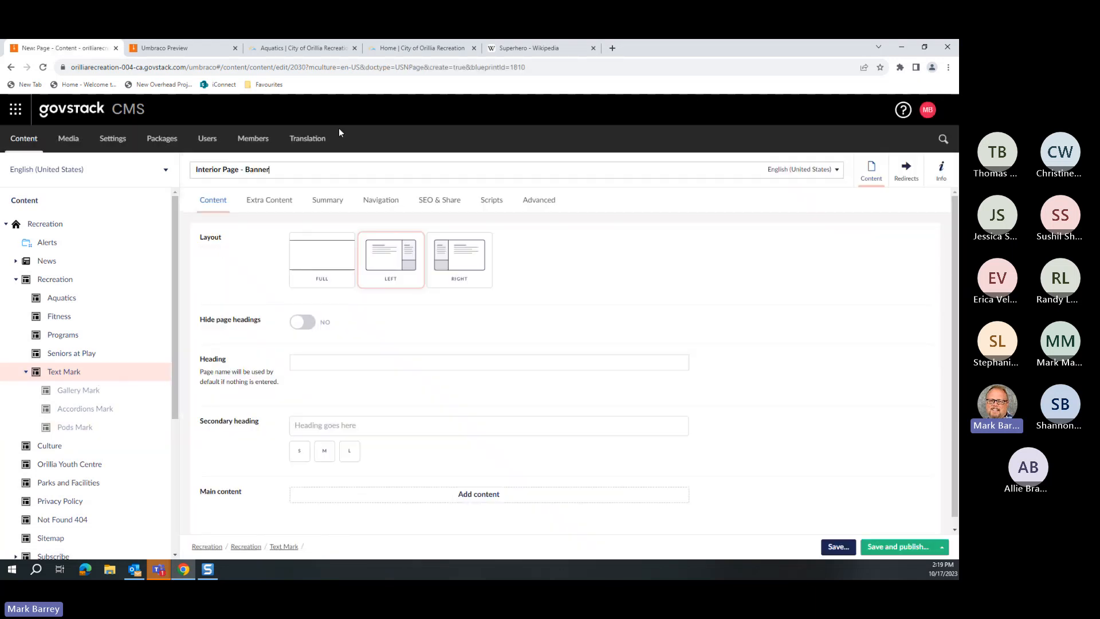
pyautogui.moveTo(283, 170); pyautogui.dragTo(188, 181)
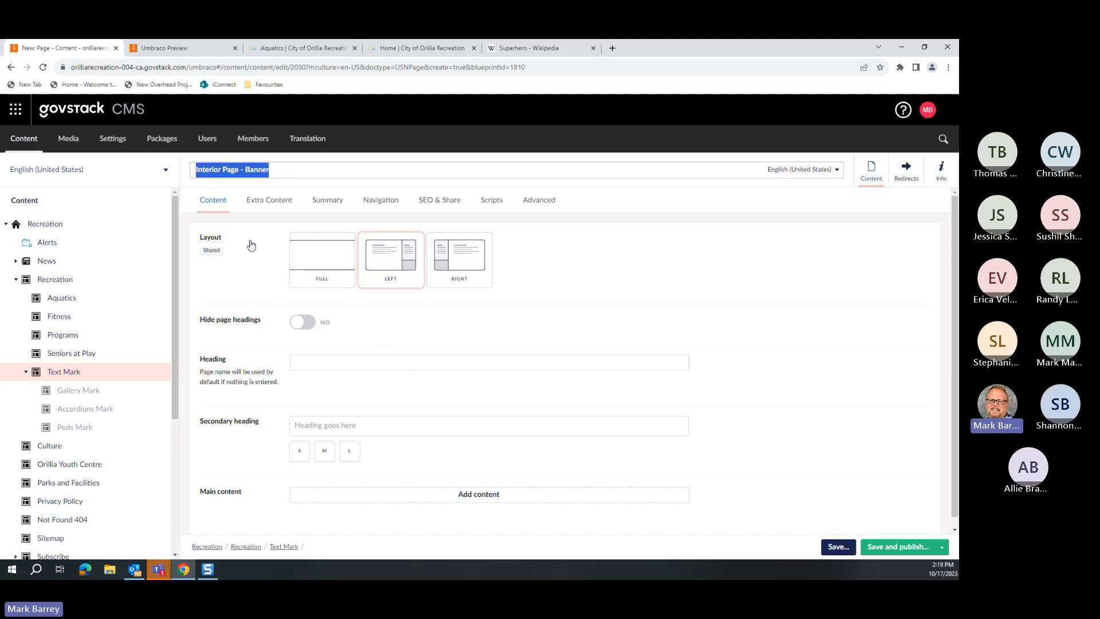
pyautogui.write('Related C')
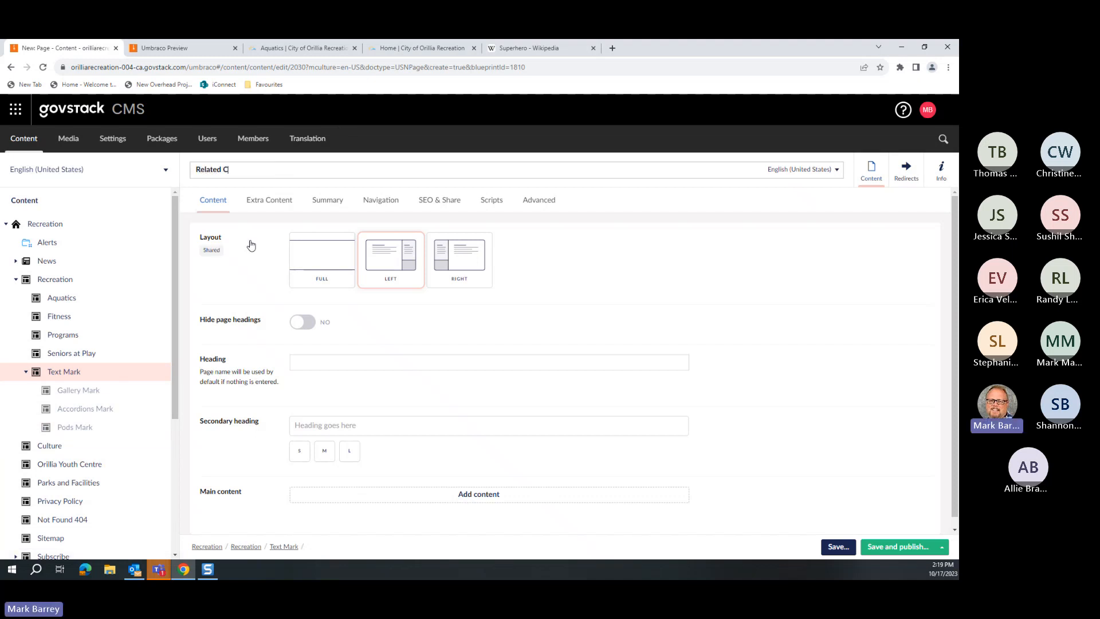
pyautogui.write('ontent Mark')
# Step: Enter "Mark's Related Content Page" as the page heading and copy it into the page's summary heading
pyautogui.click(338, 356)
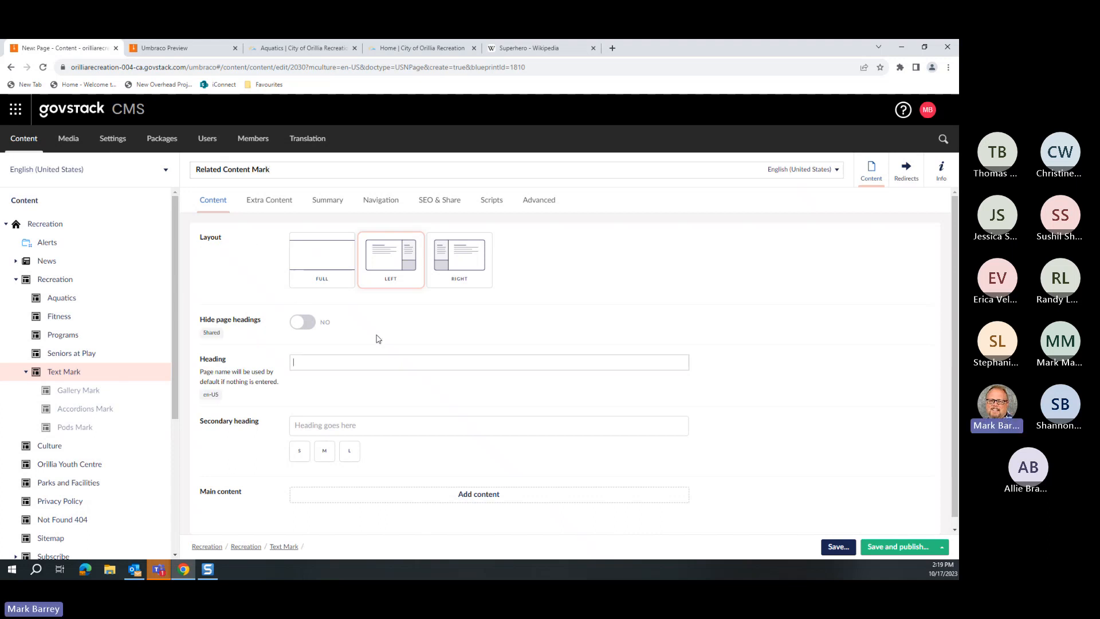
pyautogui.write("Mark's Related ")
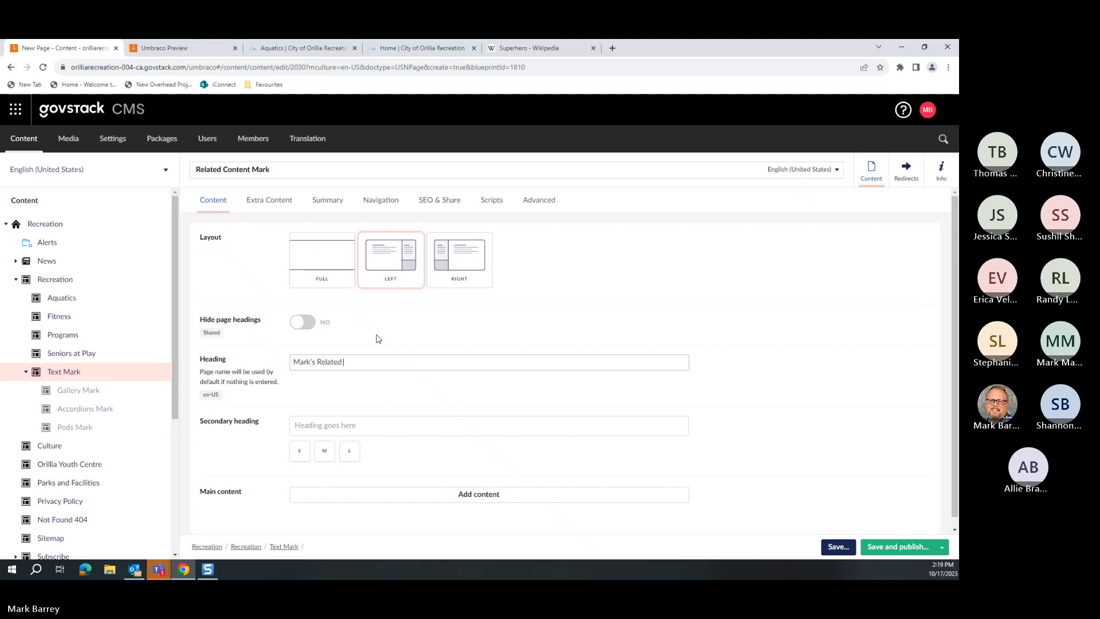
pyautogui.write('Content')
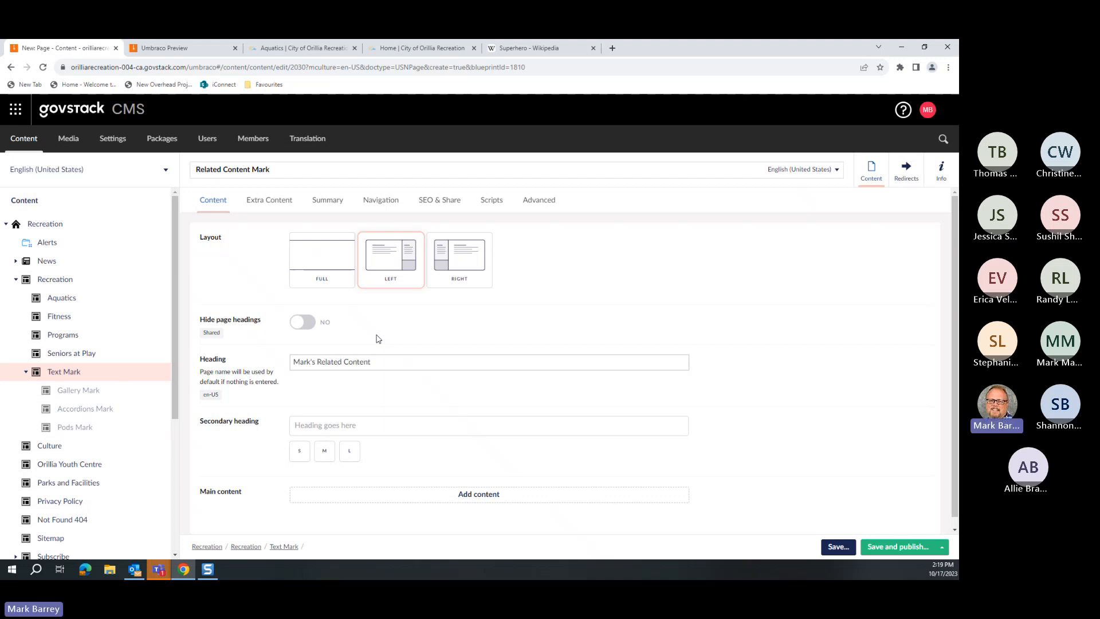
pyautogui.write(' Page')
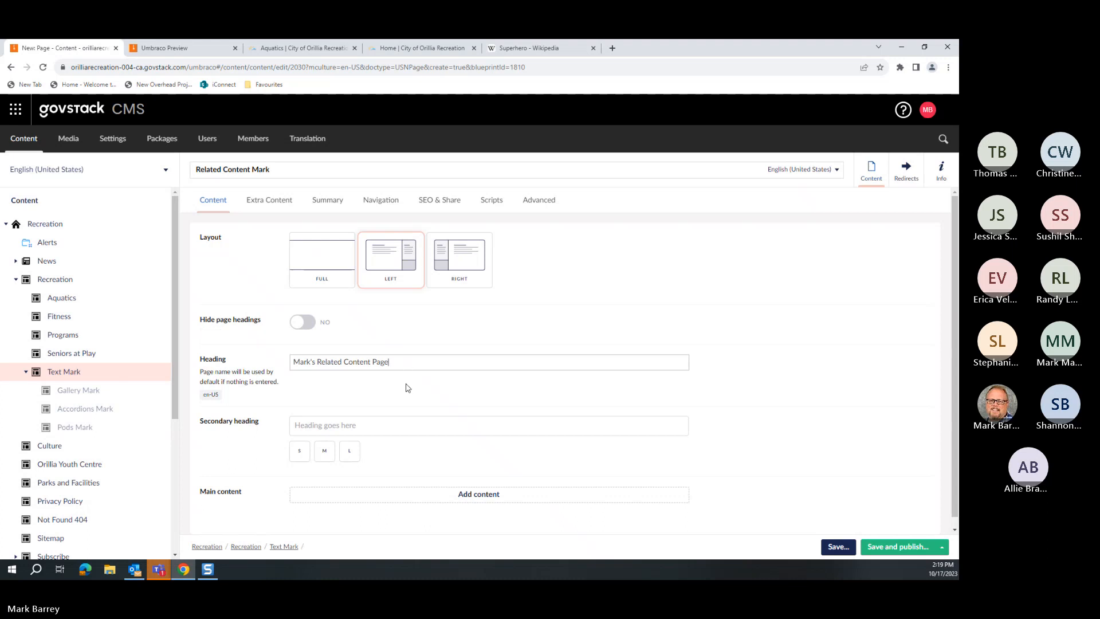
pyautogui.moveTo(399, 362); pyautogui.dragTo(292, 370)
pyautogui.hotkey('ctrl', 'c')
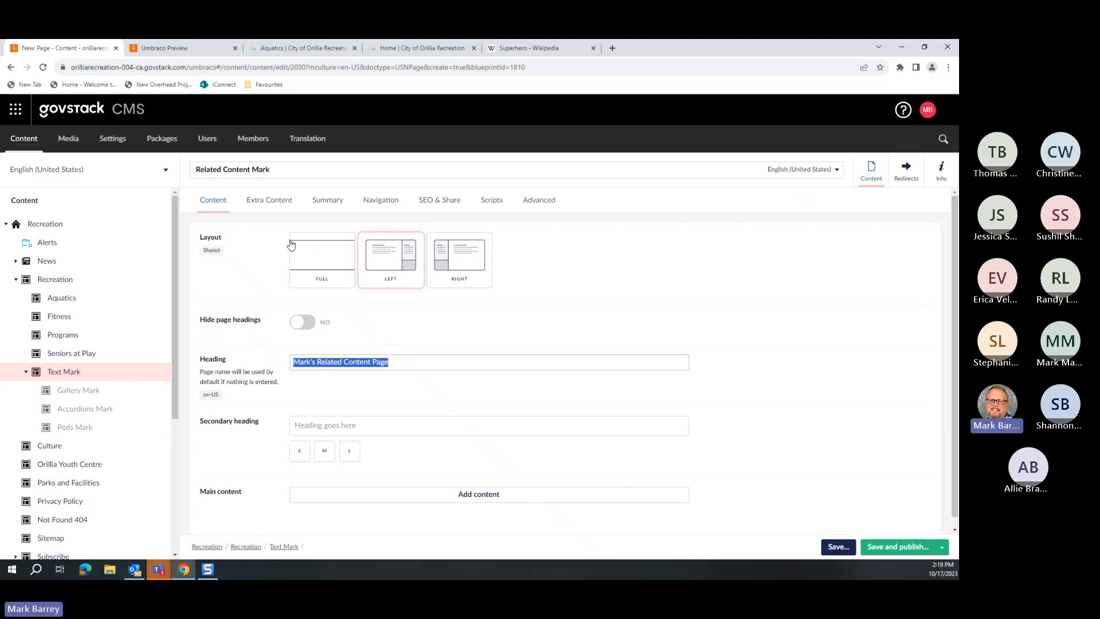
pyautogui.click(328, 202)
pyautogui.hotkey('ctrl', 'v')
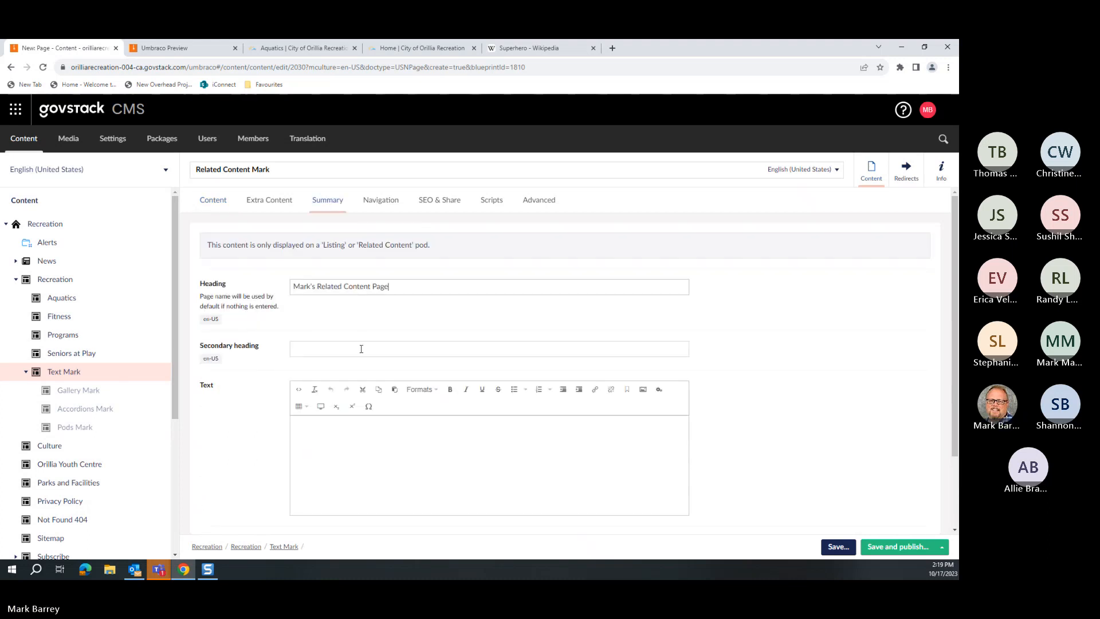
# Step: Enter the summary text "More text! This time for the Related Content Page."
pyautogui.click(355, 442)
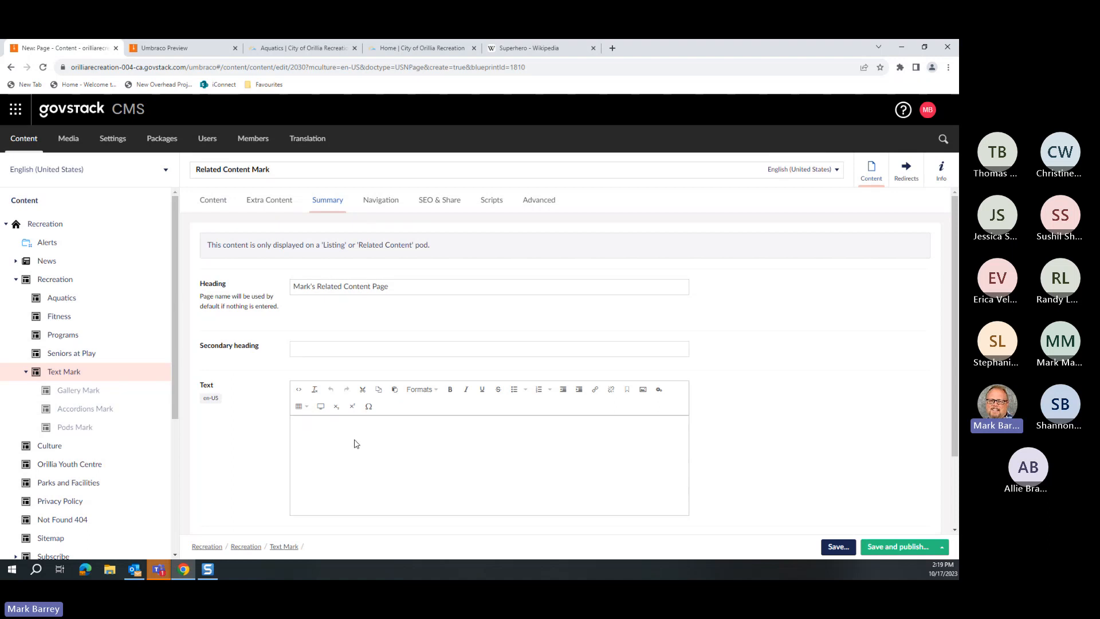
pyautogui.write('More te')
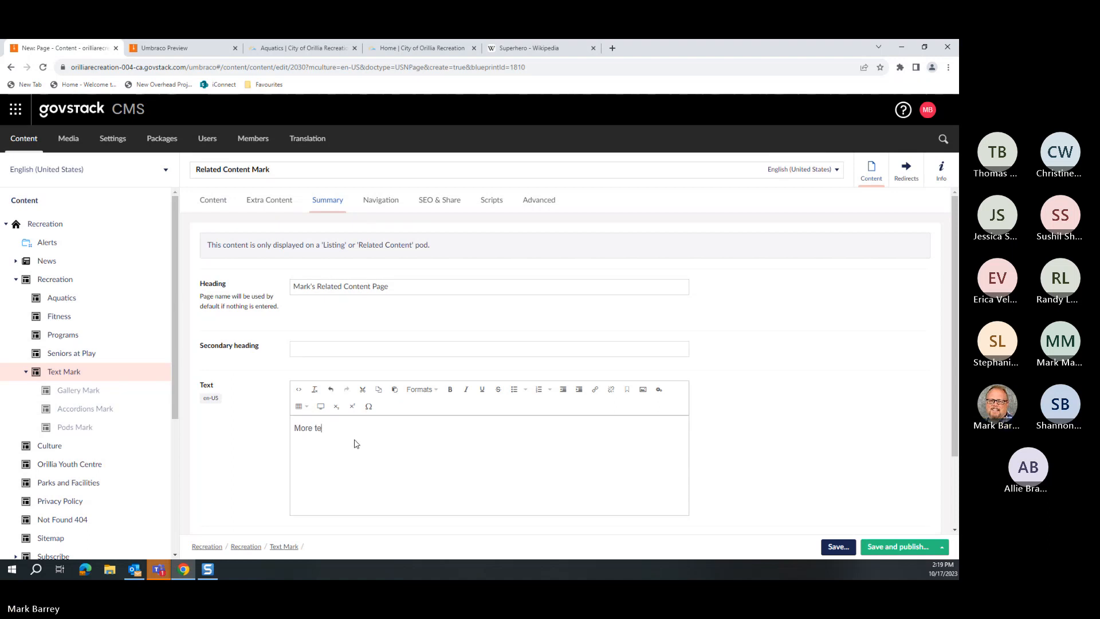
pyautogui.write('xt!  ')
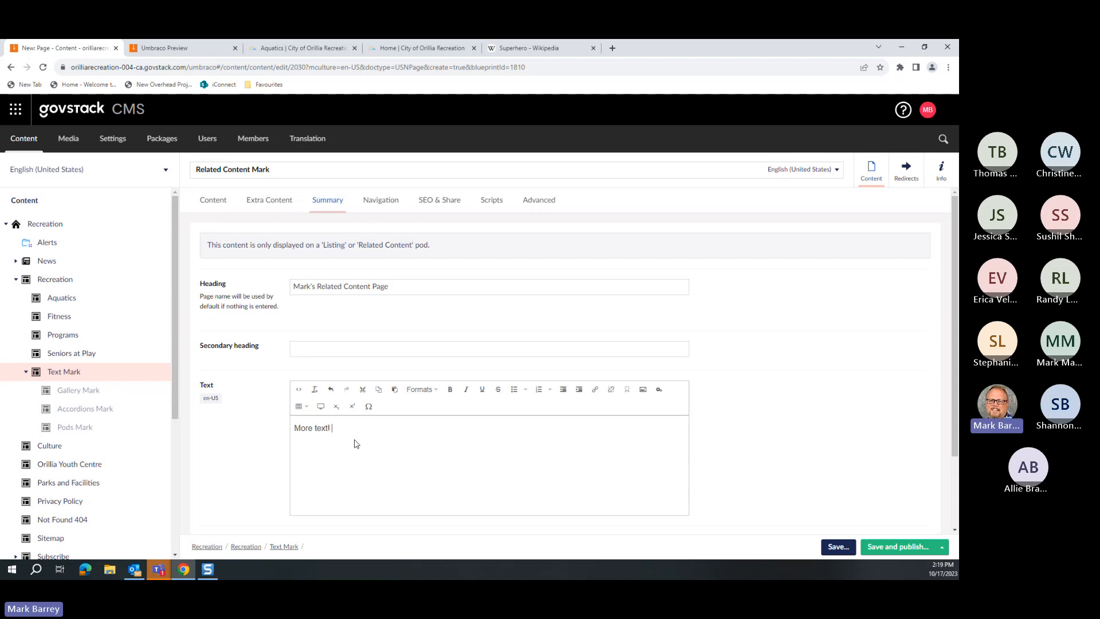
pyautogui.write('This time for the Relate')
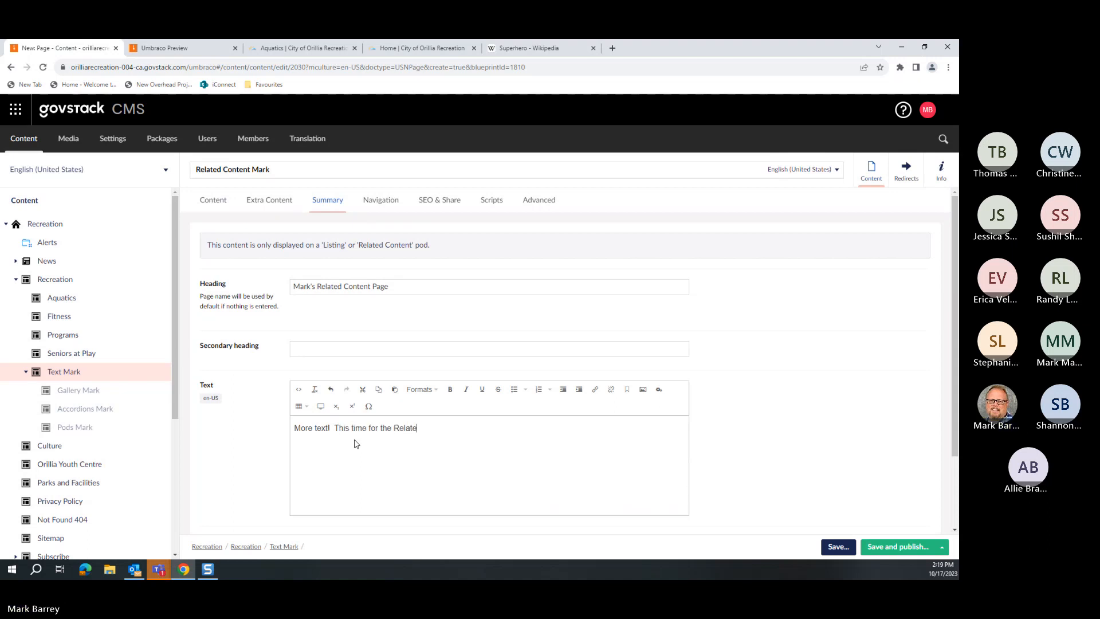
pyautogui.write('d Content Pa')
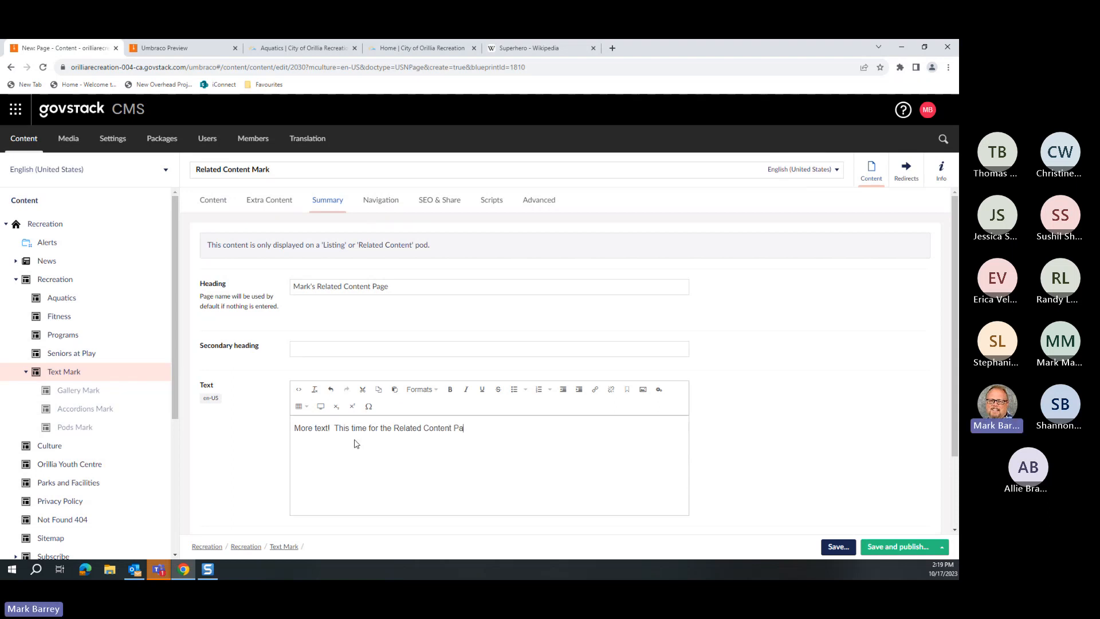
pyautogui.write('ge')
# Step: Set the summary image to Milo 2 from the Mark Training media folder
pyautogui.scroll(-2, 333, 424)
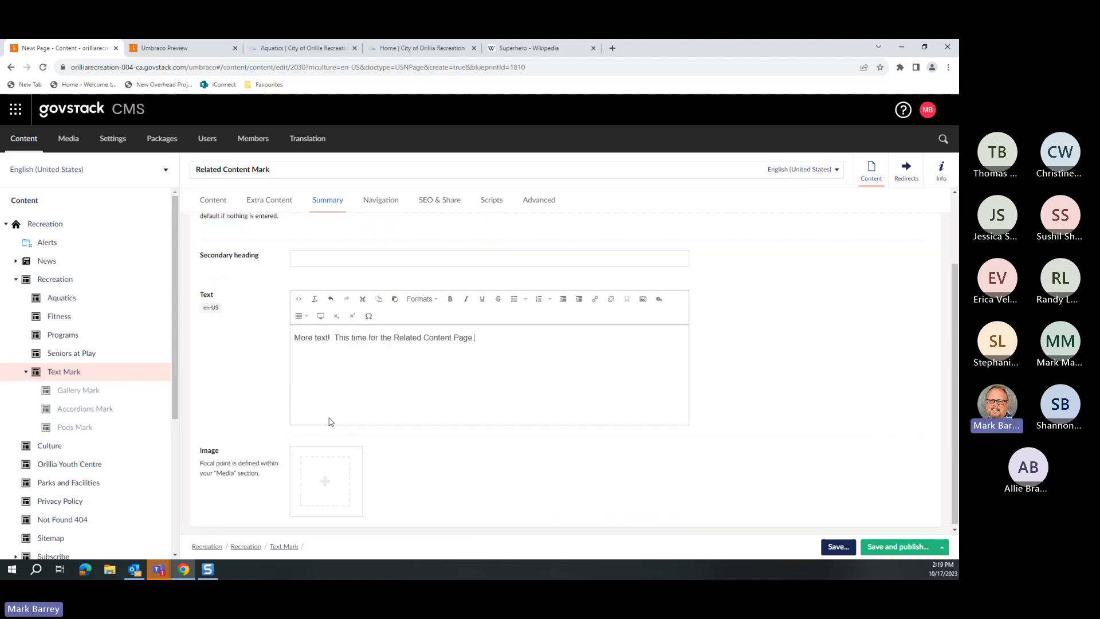
pyautogui.click(325, 478)
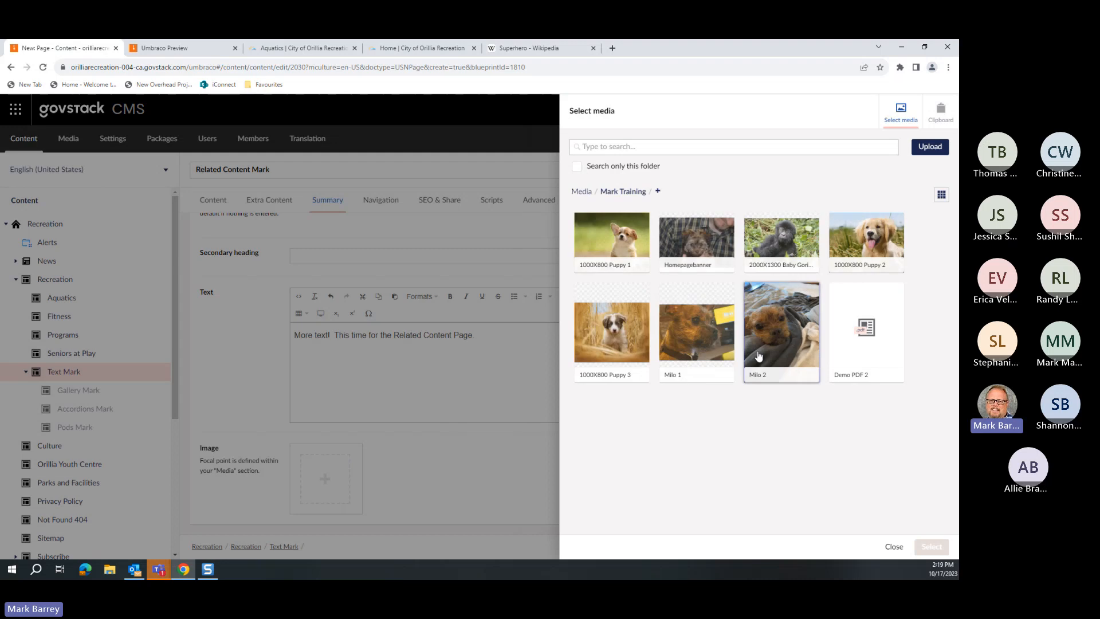
pyautogui.click(780, 335)
pyautogui.click(930, 547)
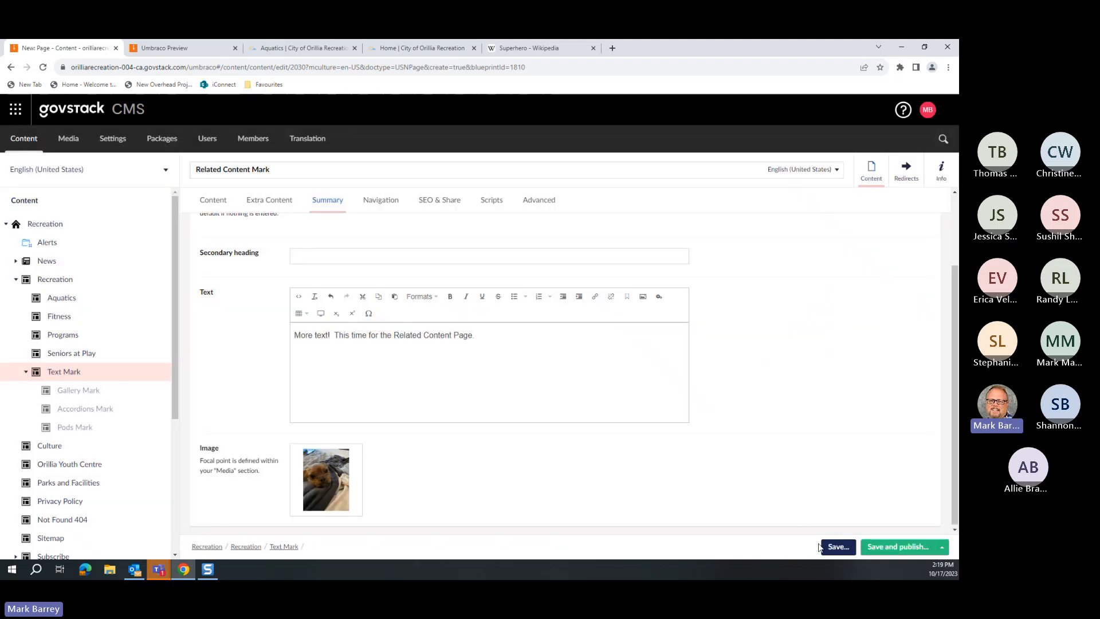
# Step: Return to the page's main content settings and save the new page in English (United States)
pyautogui.click(214, 200)
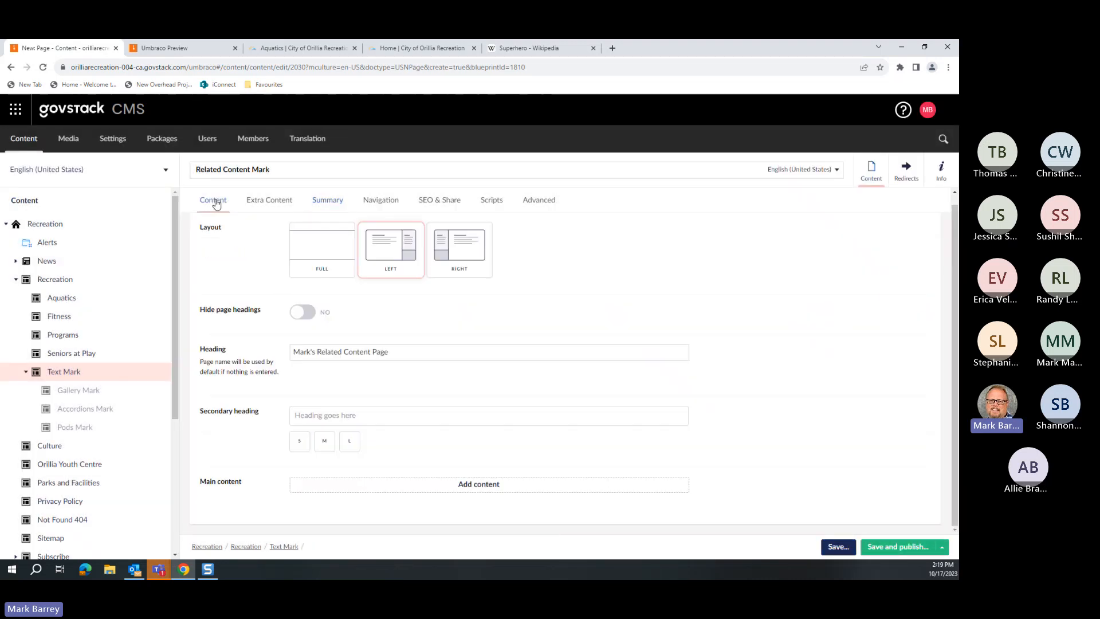
pyautogui.click(839, 547)
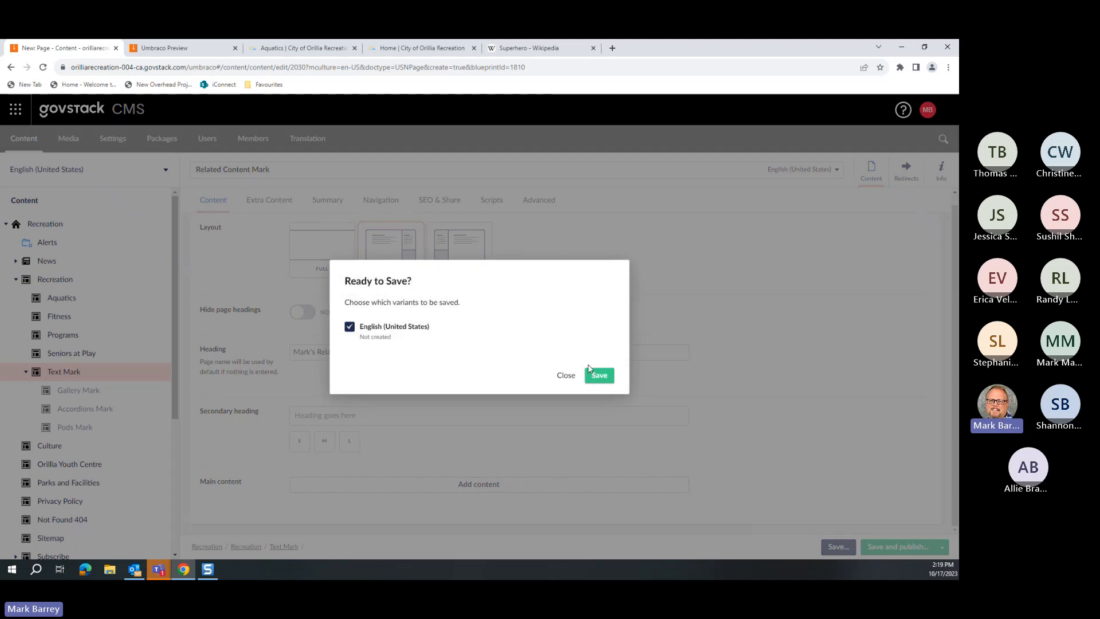
pyautogui.click(595, 374)
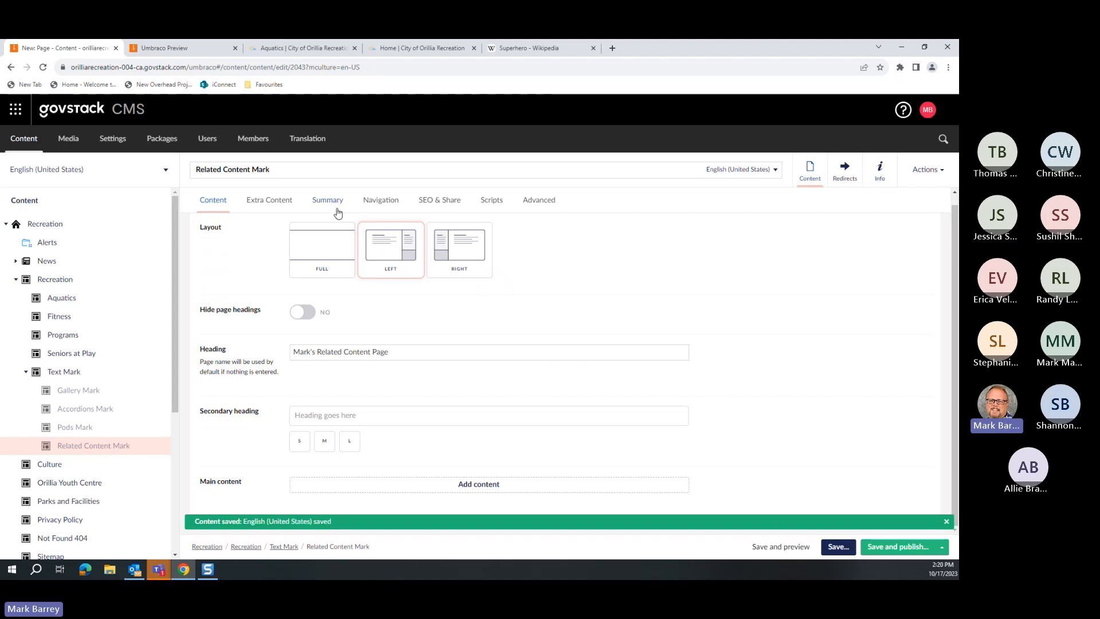
# Step: Add a Pods component to the page's main content and start a Related Content pod item in it
pyautogui.click(471, 485)
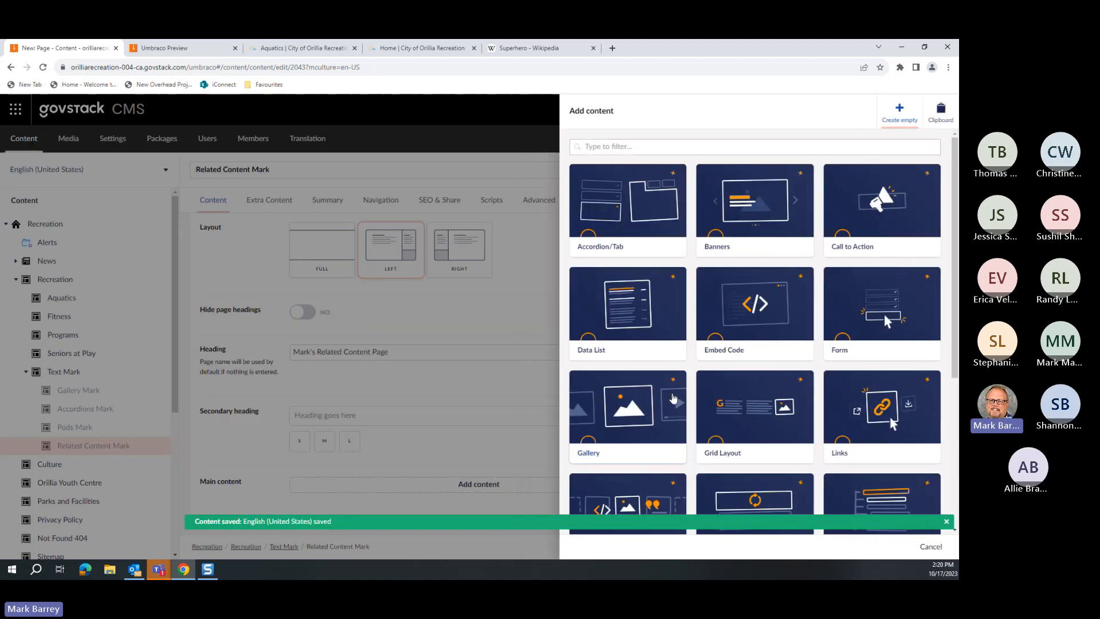
pyautogui.scroll(-4, 729, 373)
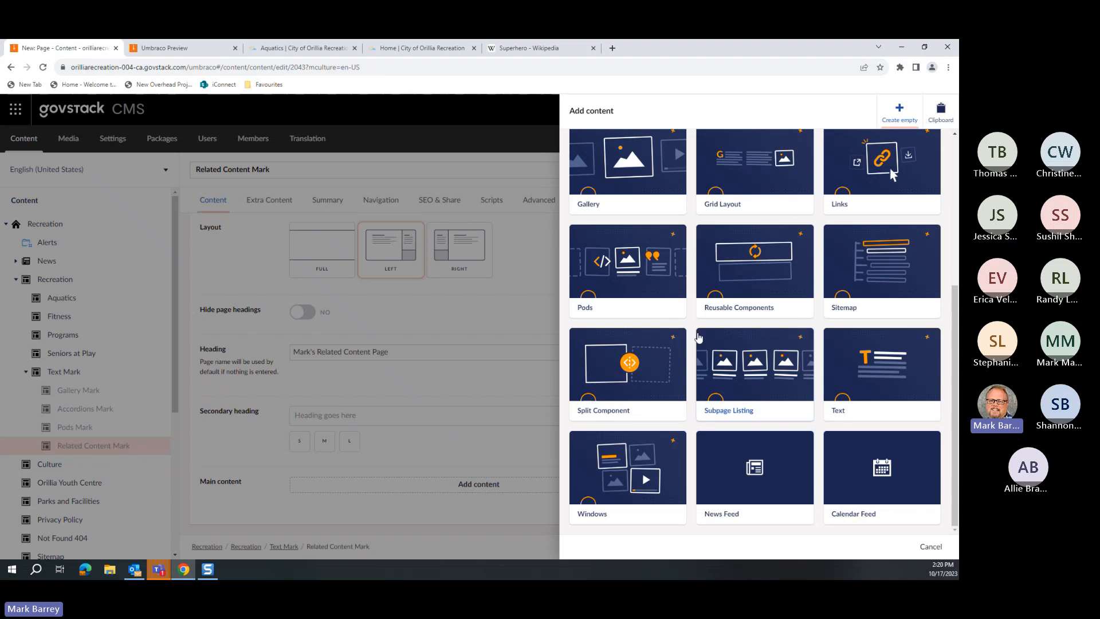
pyautogui.click(632, 269)
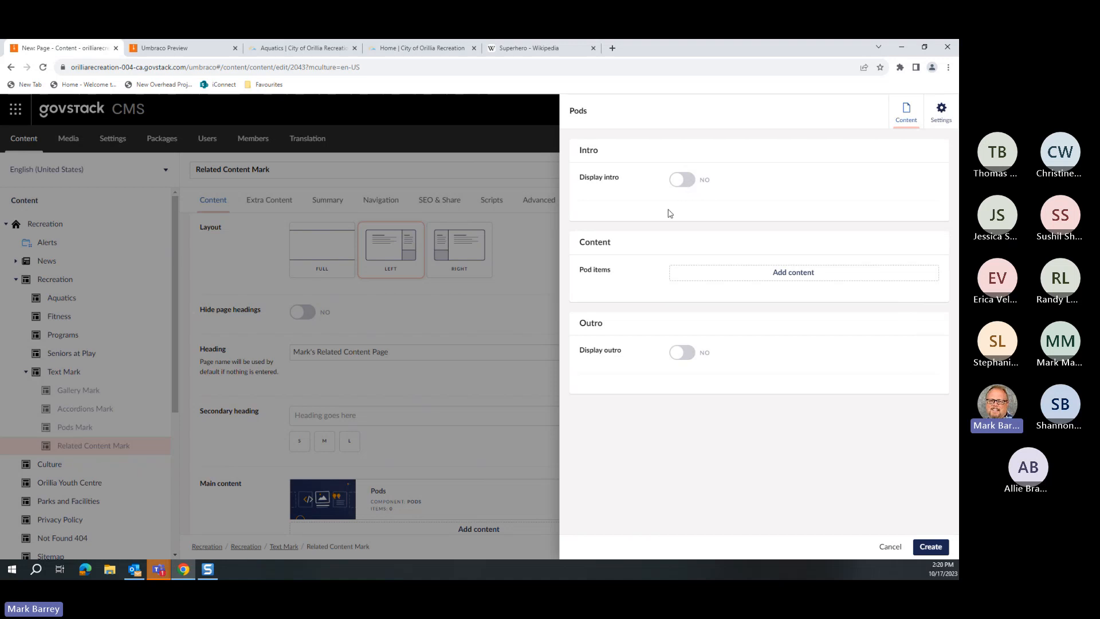
pyautogui.click(736, 279)
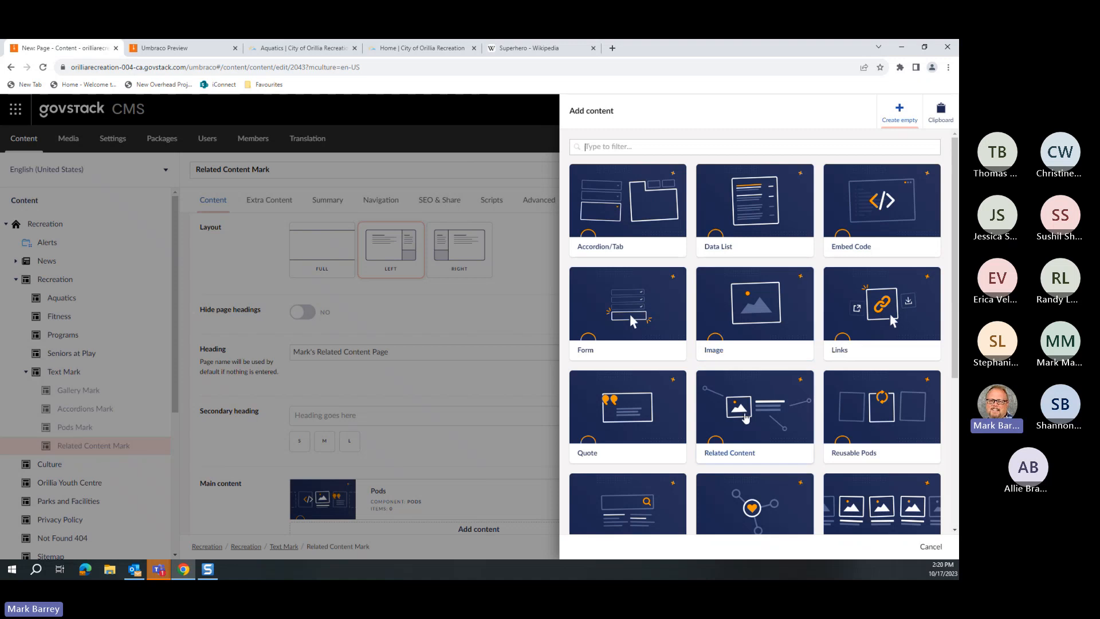
pyautogui.click(743, 408)
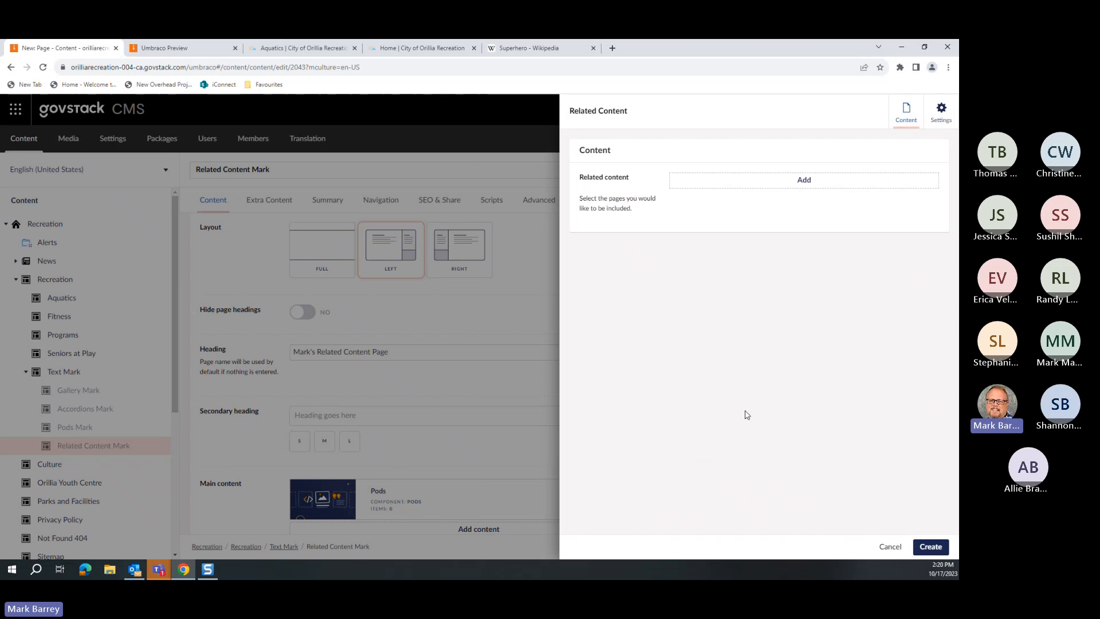
# Step: Select the pages Text Mark, Gallery Mark, Accordions Mark, Pods Mark and Related Content Mark as the pod's related content
pyautogui.click(766, 187)
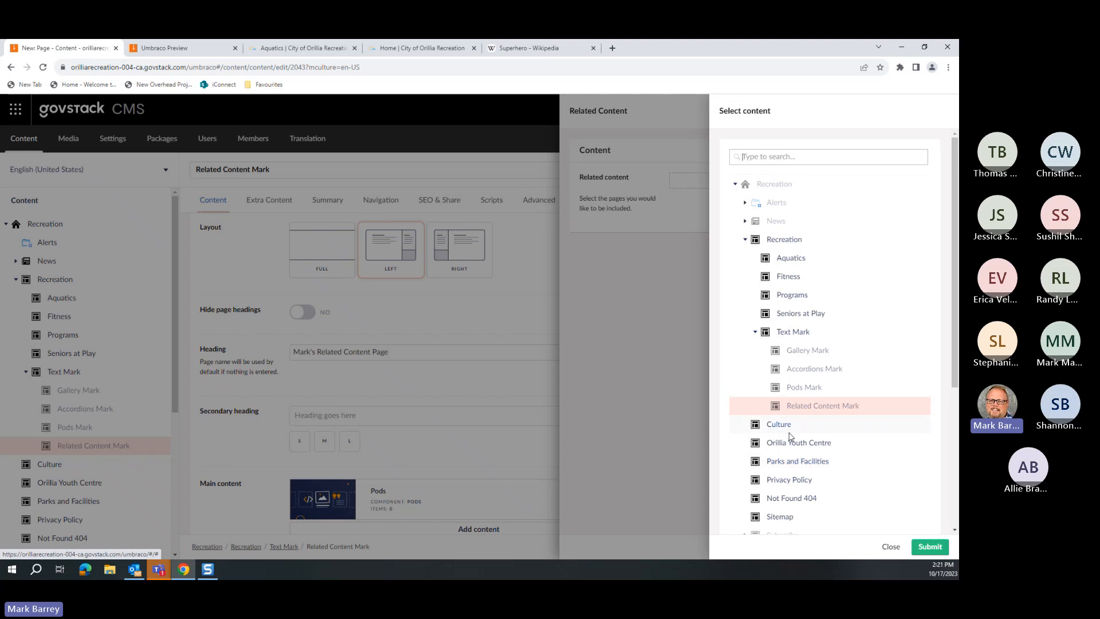
pyautogui.click(801, 335)
pyautogui.click(815, 351)
pyautogui.click(819, 370)
pyautogui.click(819, 388)
pyautogui.click(827, 407)
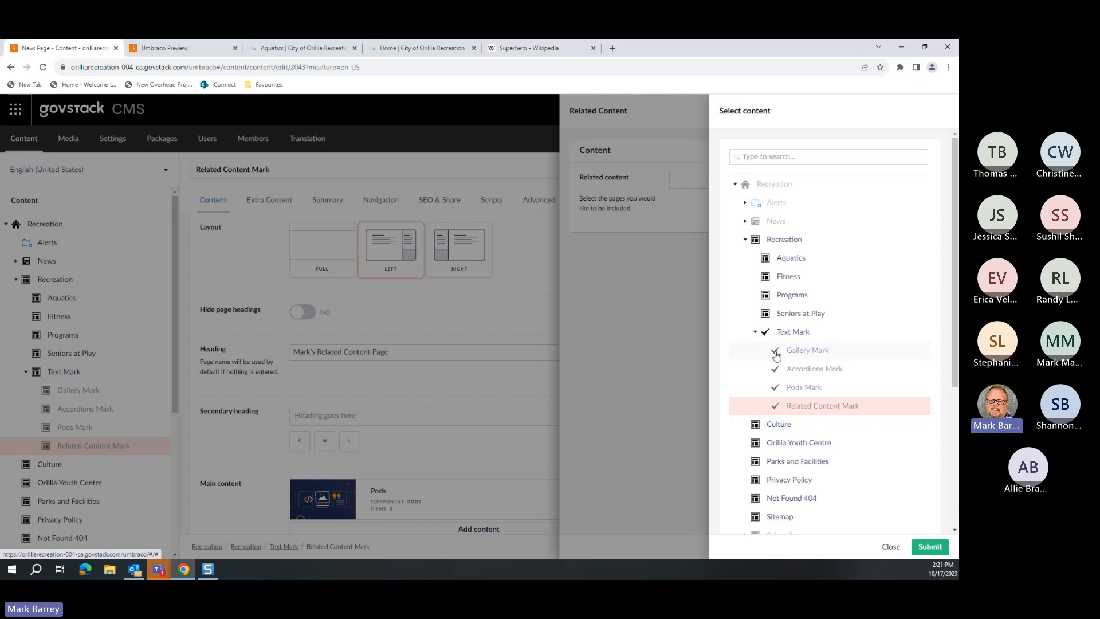
pyautogui.click(929, 547)
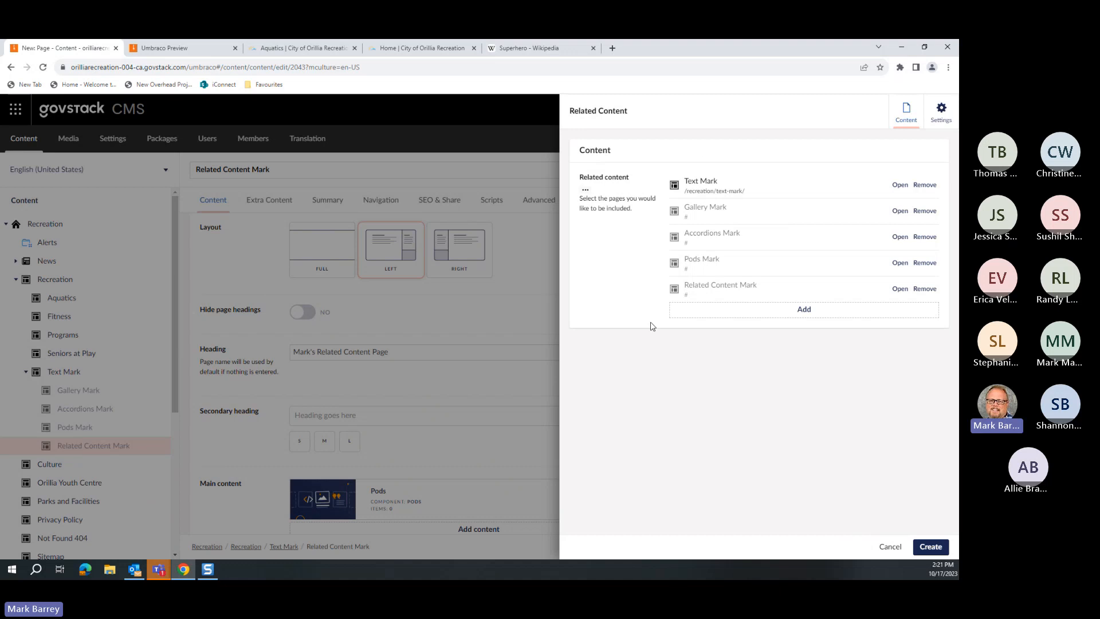
# Step: Create the Related Content pod item and its Pods component, and save the page
pyautogui.click(936, 548)
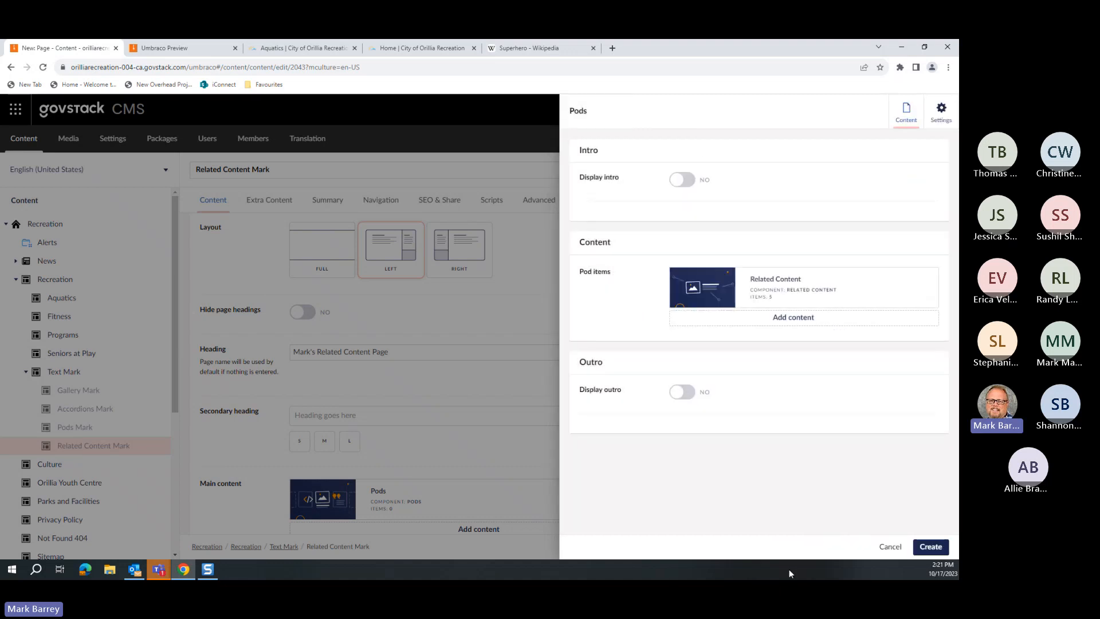
pyautogui.click(938, 549)
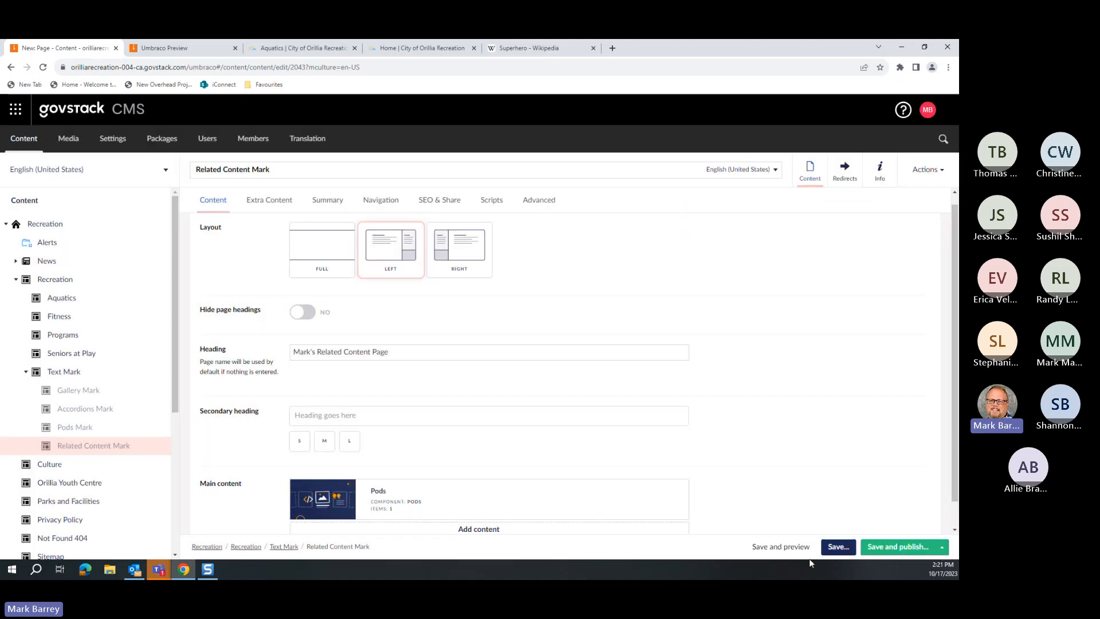
pyautogui.click(838, 546)
pyautogui.click(596, 376)
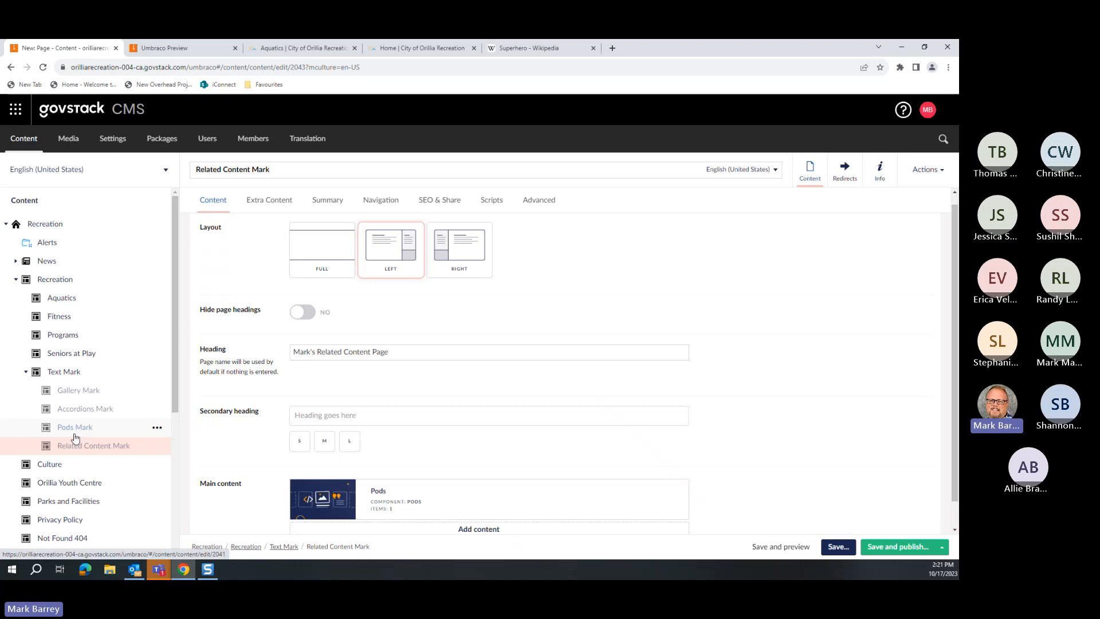
# Step: Publish the Text Mark page with its descendants in English (United States), including unpublished content items
pyautogui.click(64, 372)
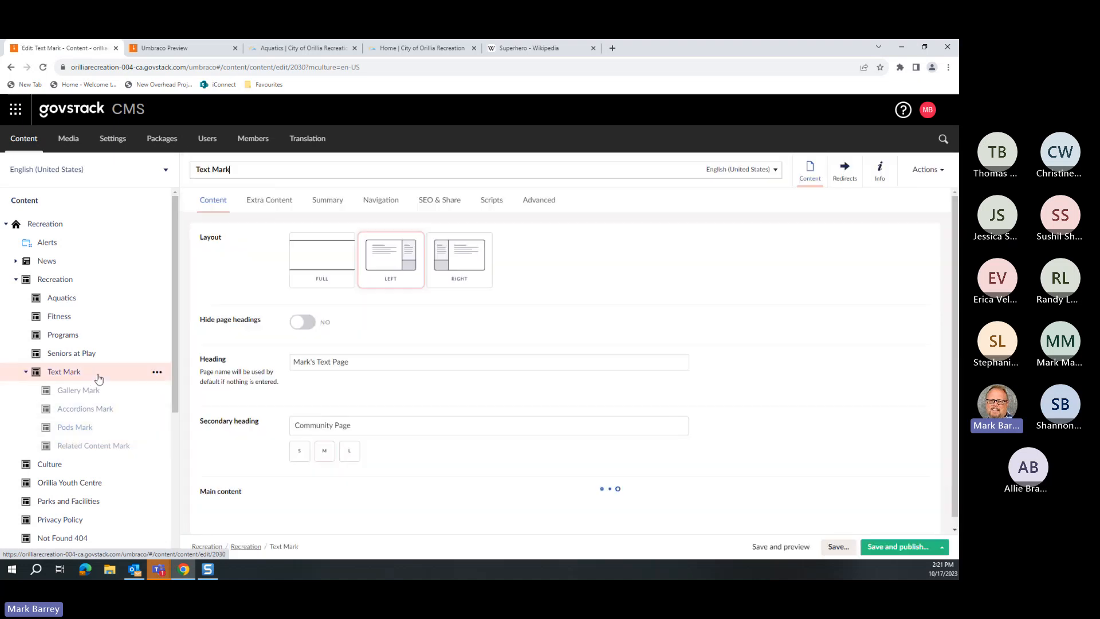
pyautogui.click(942, 547)
pyautogui.click(894, 512)
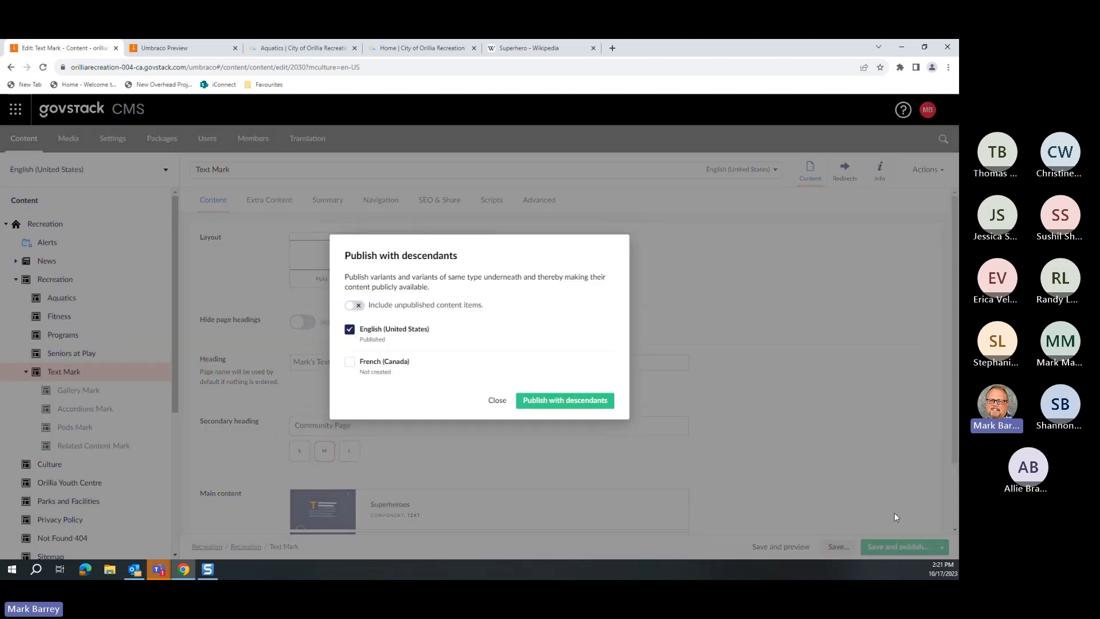
pyautogui.click(358, 308)
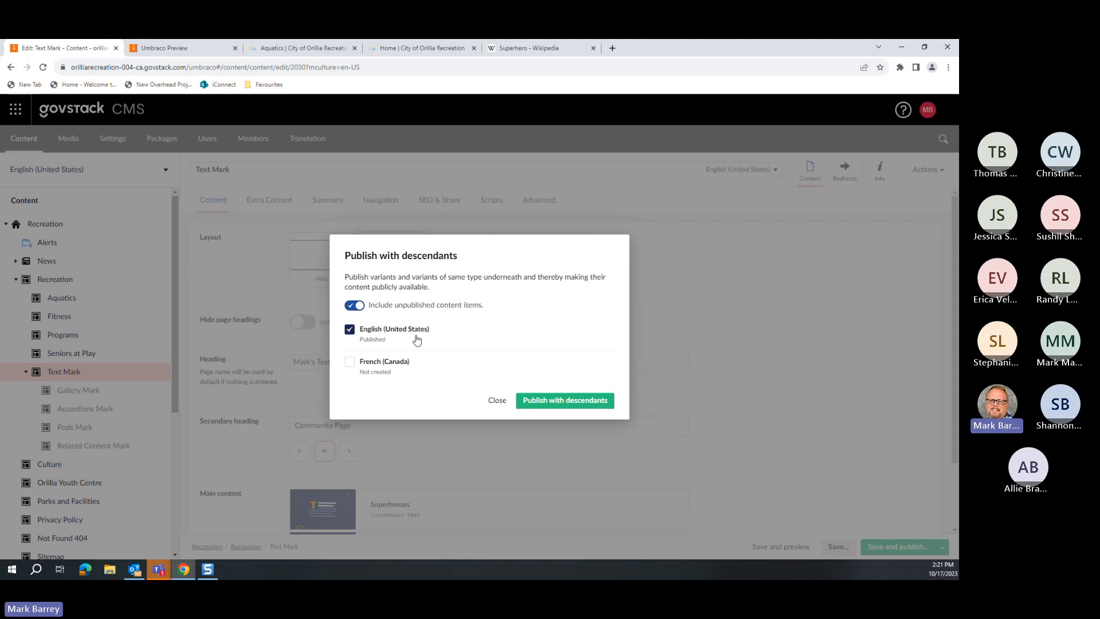
pyautogui.click(548, 402)
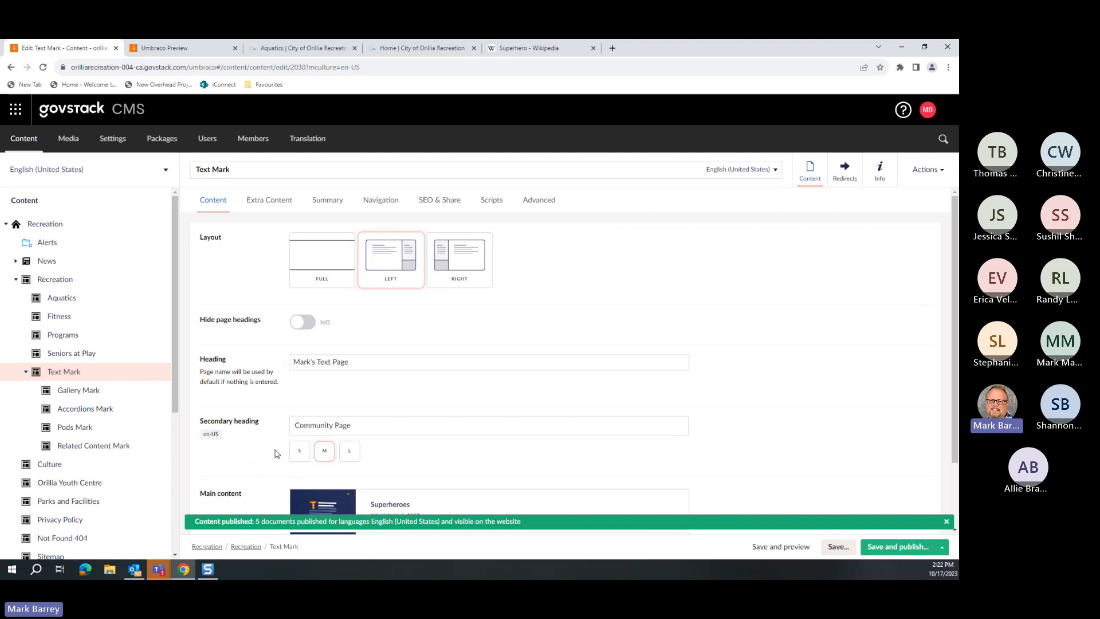
# Step: Save the Related Content Mark page and load its preview, leaving the previously previewed page
pyautogui.click(85, 446)
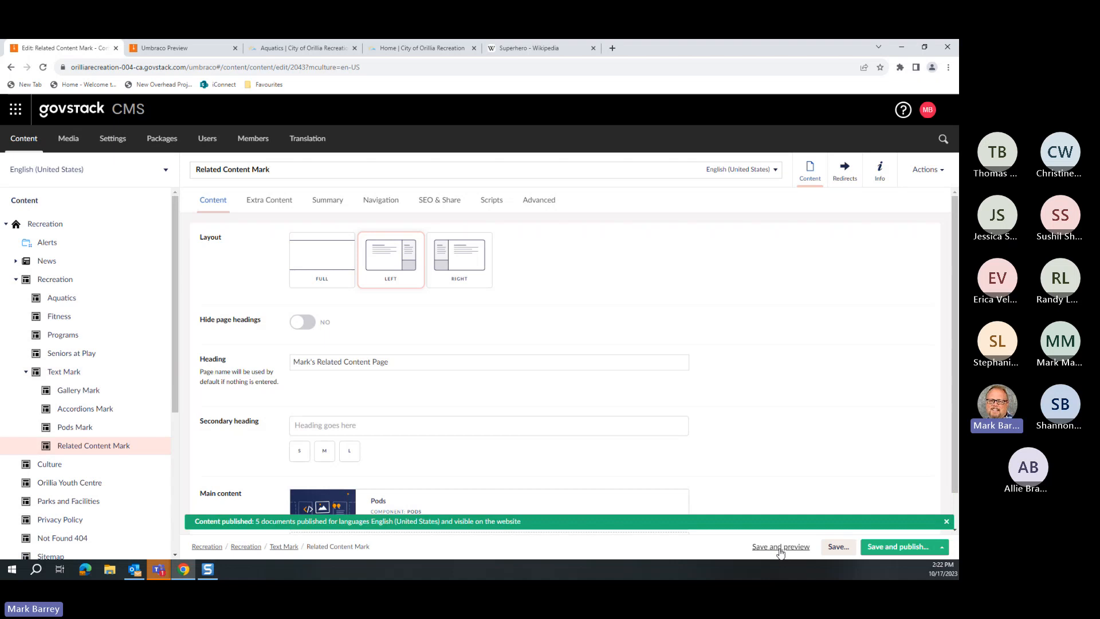
pyautogui.click(780, 546)
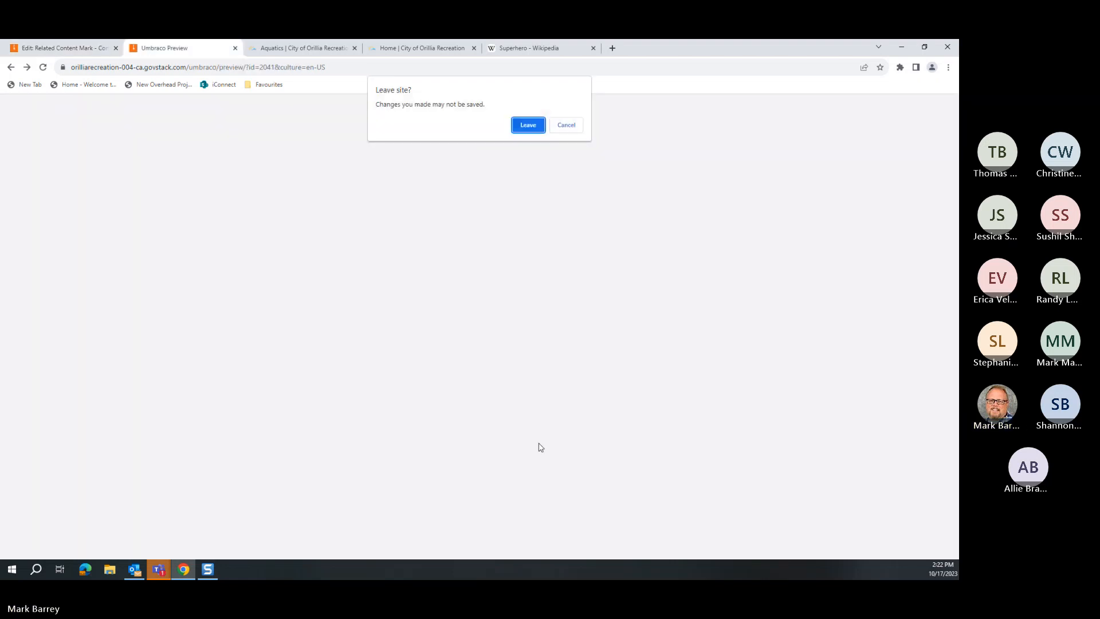
pyautogui.click(528, 125)
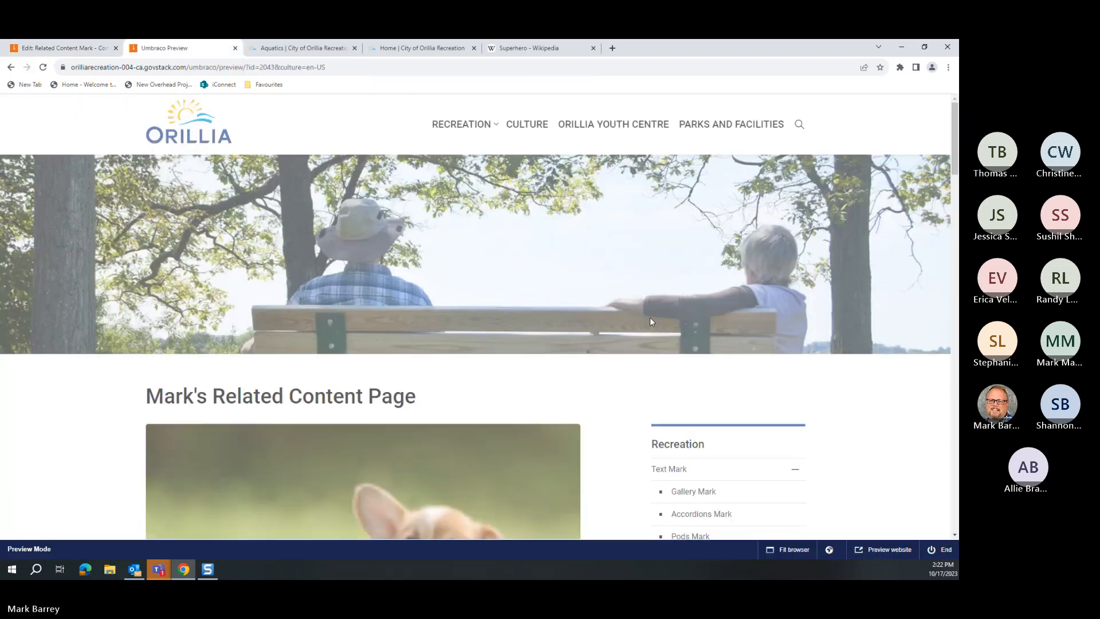
# Step: Examine the image, title and summary text of each related page in the preview
pyautogui.scroll(-4, 468, 373)
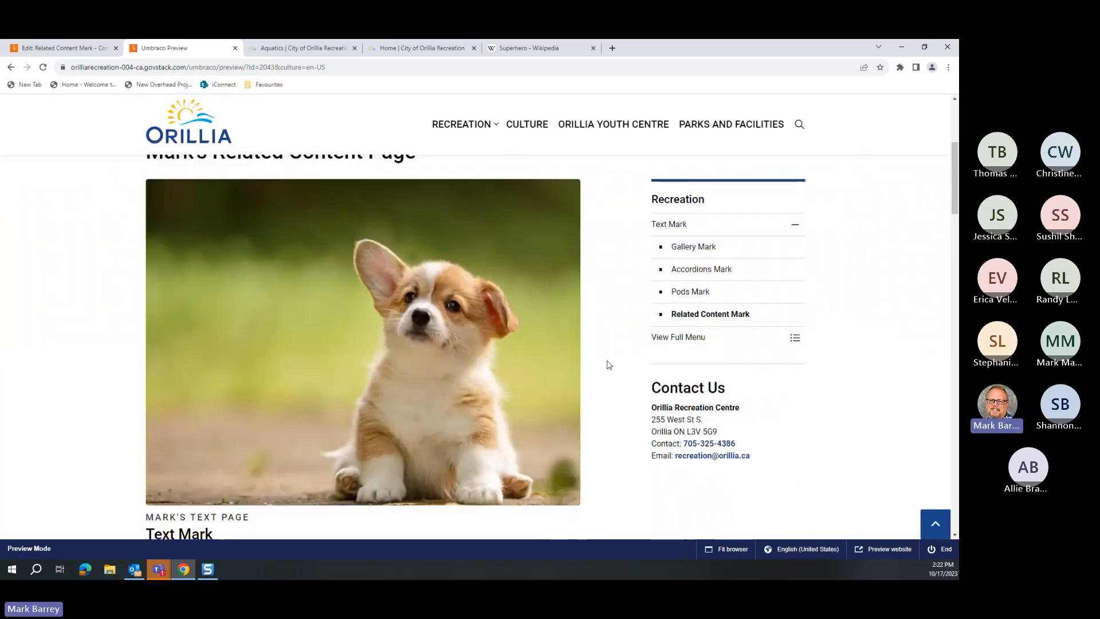
pyautogui.scroll(-1, 496, 371)
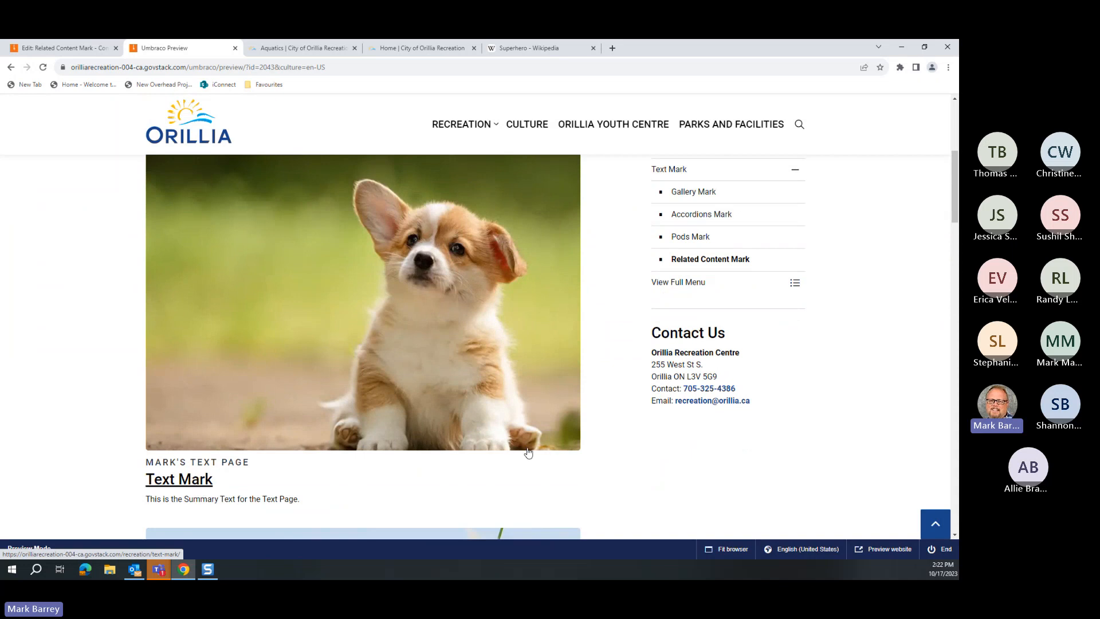
pyautogui.scroll(-8, 544, 426)
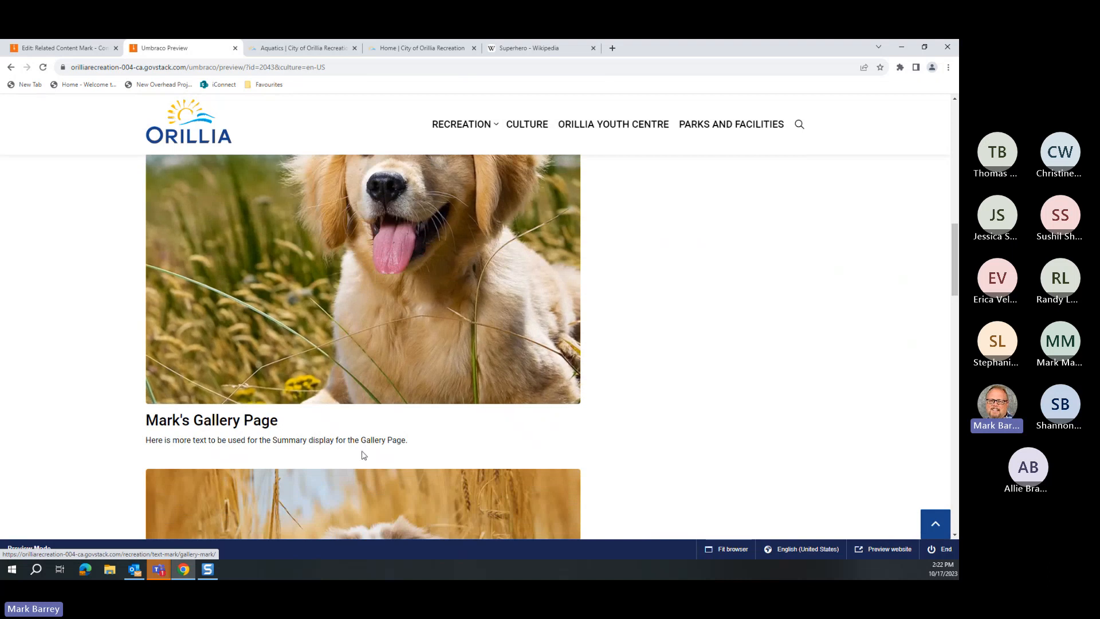
pyautogui.scroll(-4, 364, 455)
pyautogui.scroll(-8, 492, 459)
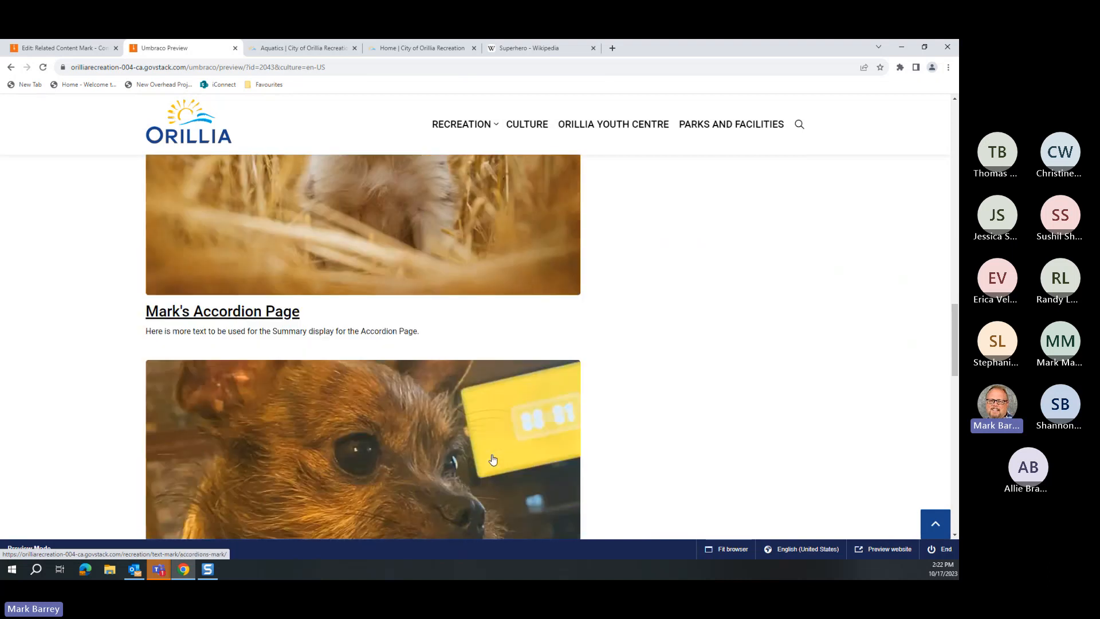
pyautogui.scroll(-5, 492, 459)
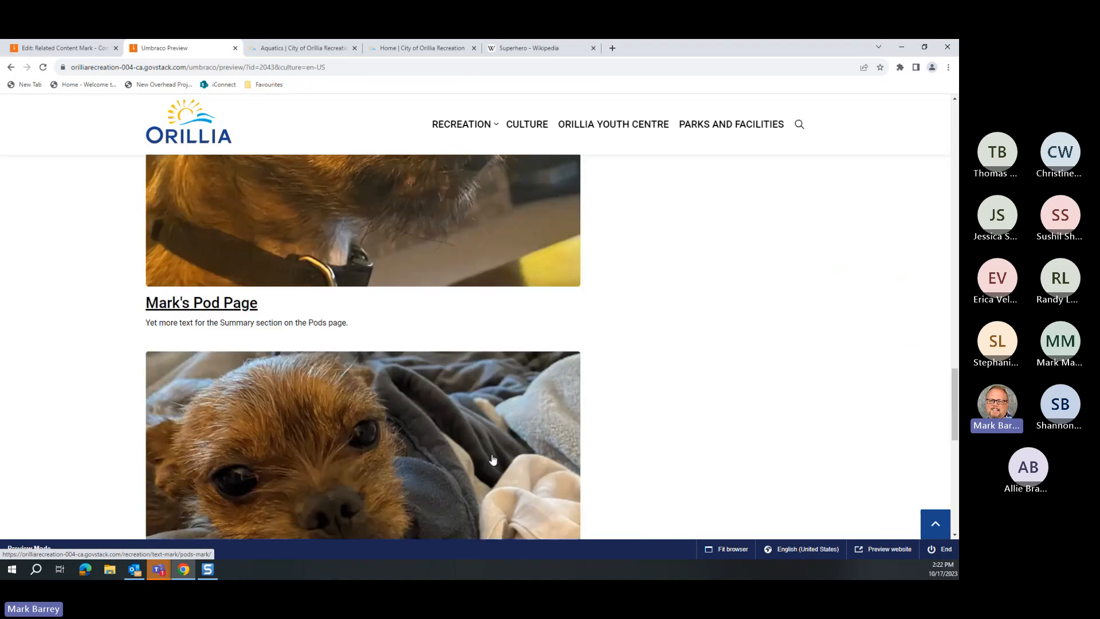
pyautogui.scroll(-2, 492, 459)
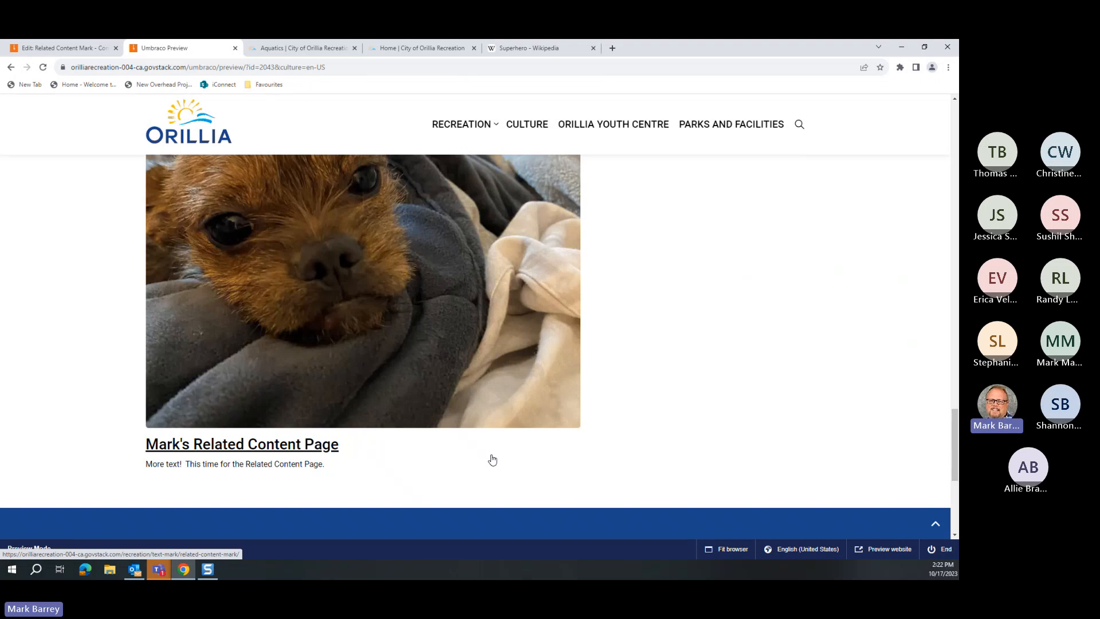
pyautogui.scroll(10, 418, 415)
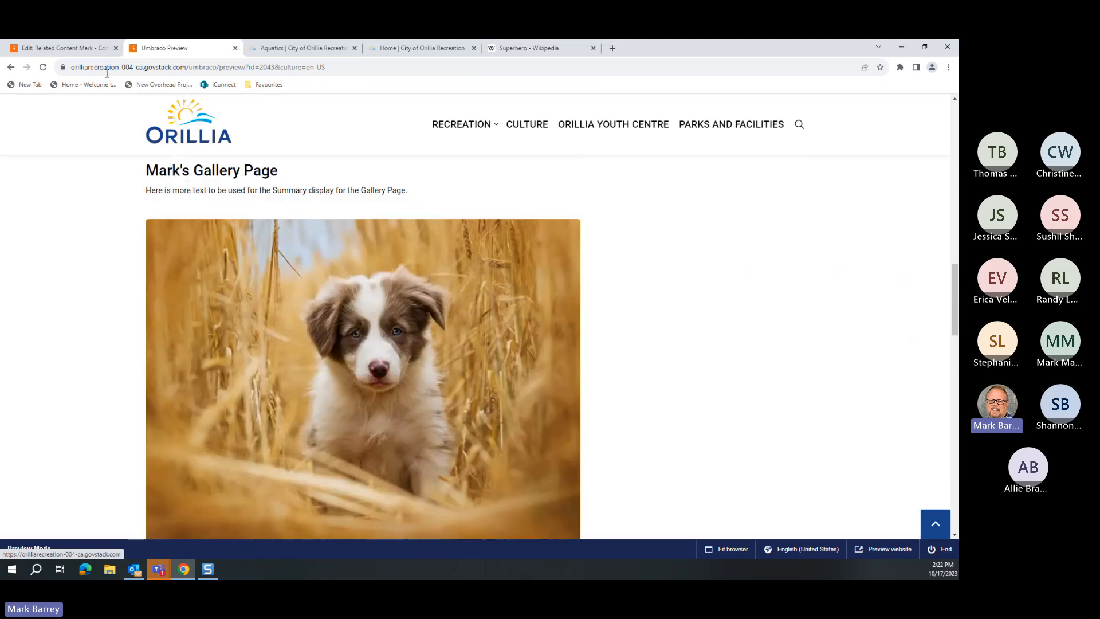
# Step: Set the Pods component on the Related Content Mark page to 3 items per row, and save and preview the page
pyautogui.click(69, 48)
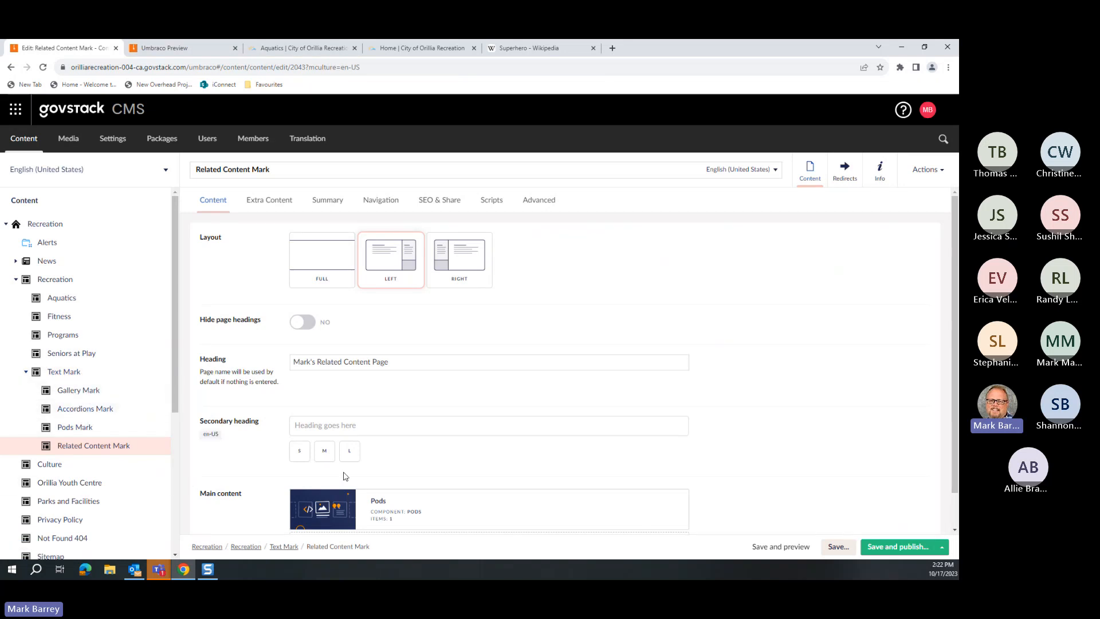
pyautogui.scroll(-1, 345, 476)
pyautogui.click(649, 462)
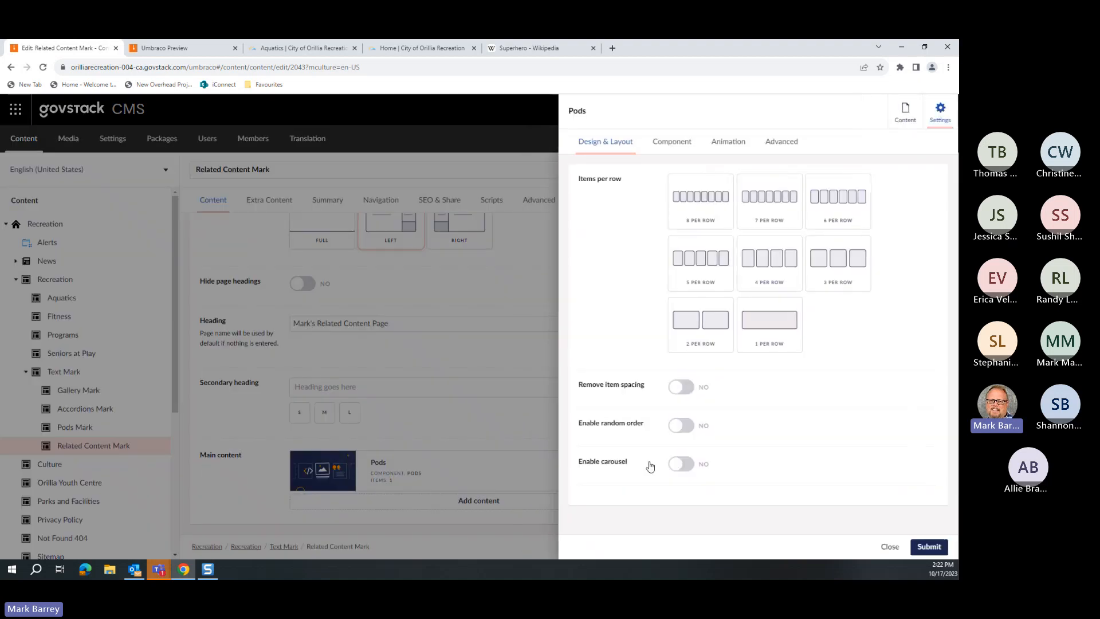
pyautogui.click(846, 272)
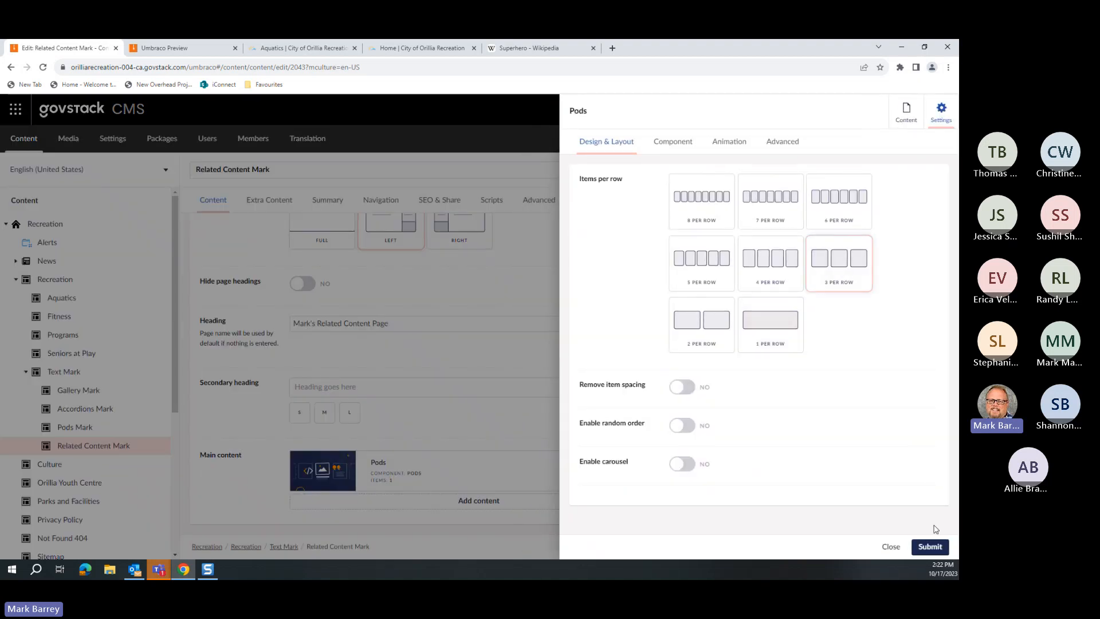
pyautogui.click(929, 546)
pyautogui.click(805, 547)
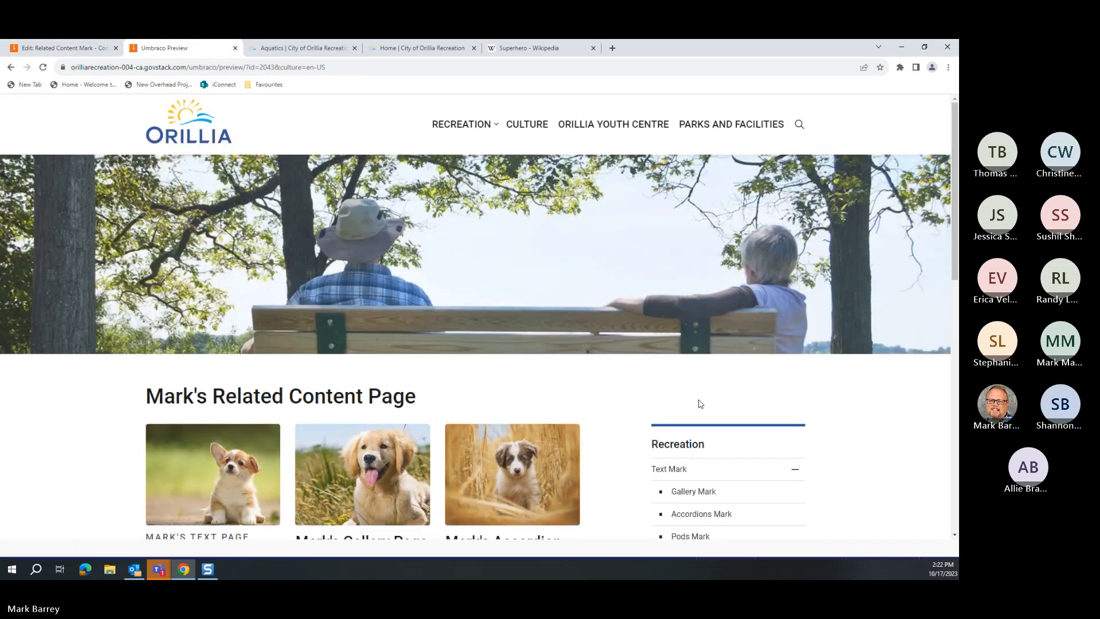
# Step: Check the layout of the related page summaries in the updated preview
pyautogui.scroll(-3, 697, 403)
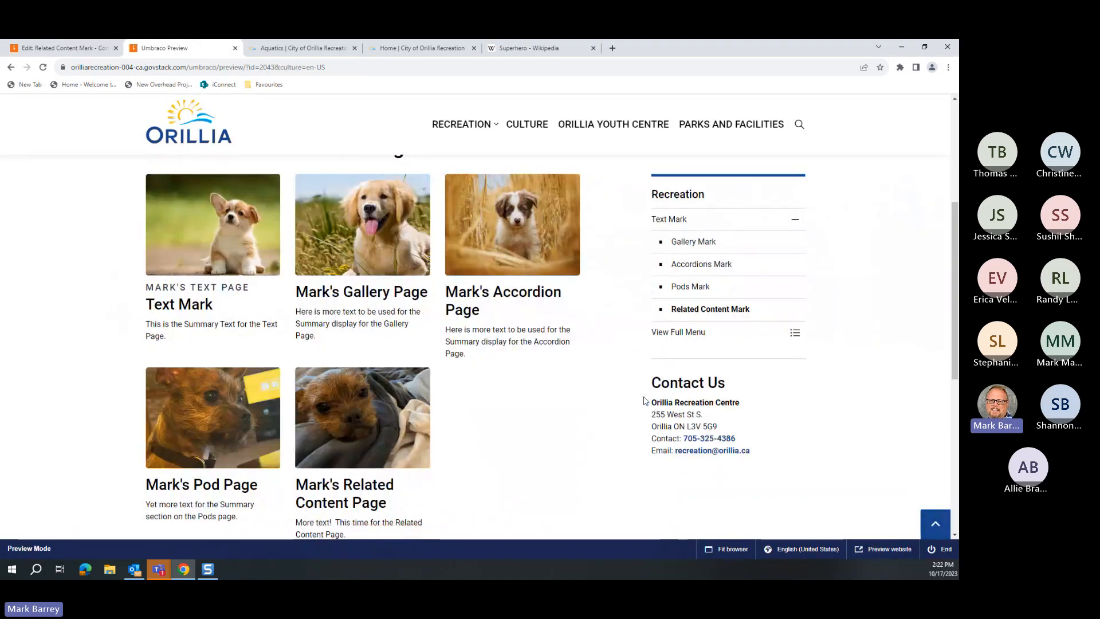
pyautogui.scroll(3, 516, 361)
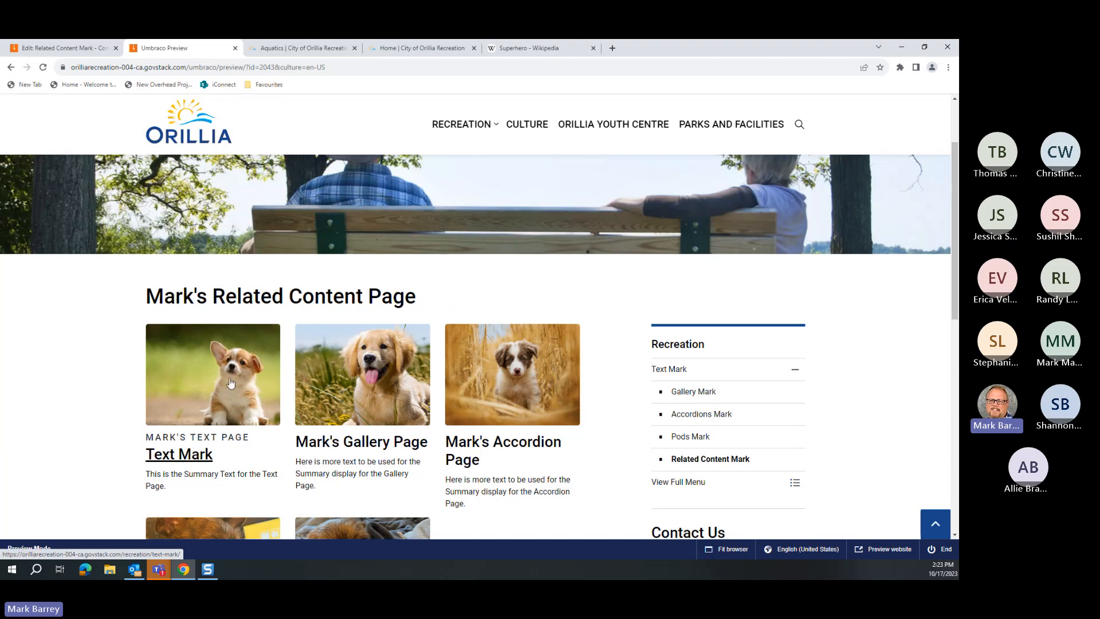
pyautogui.scroll(-1, 426, 434)
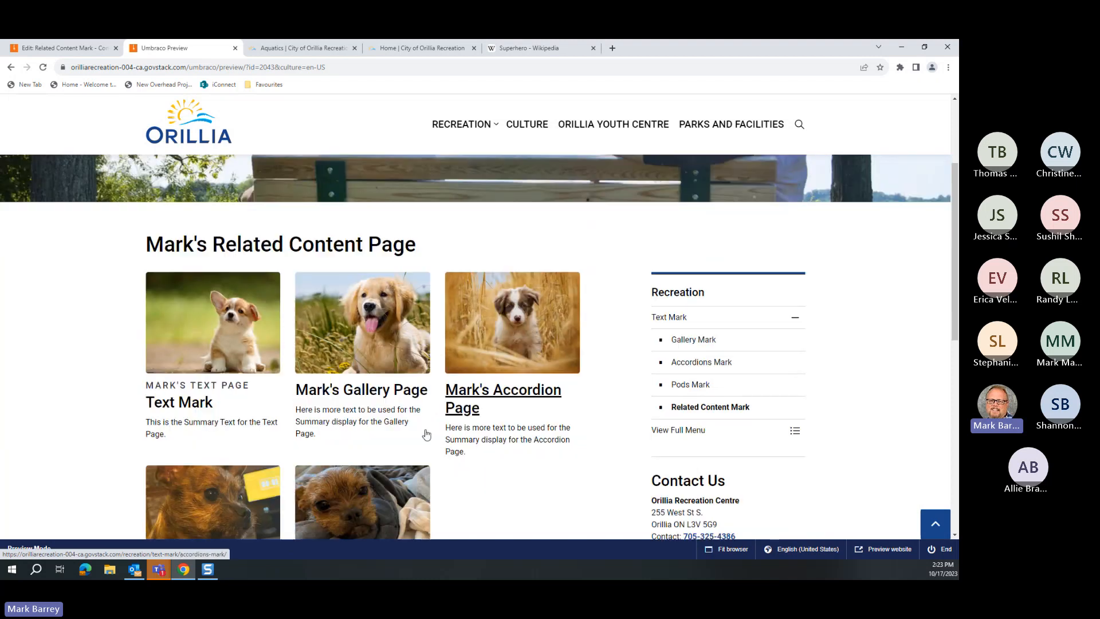
pyautogui.scroll(-1, 426, 434)
pyautogui.scroll(-1, 401, 431)
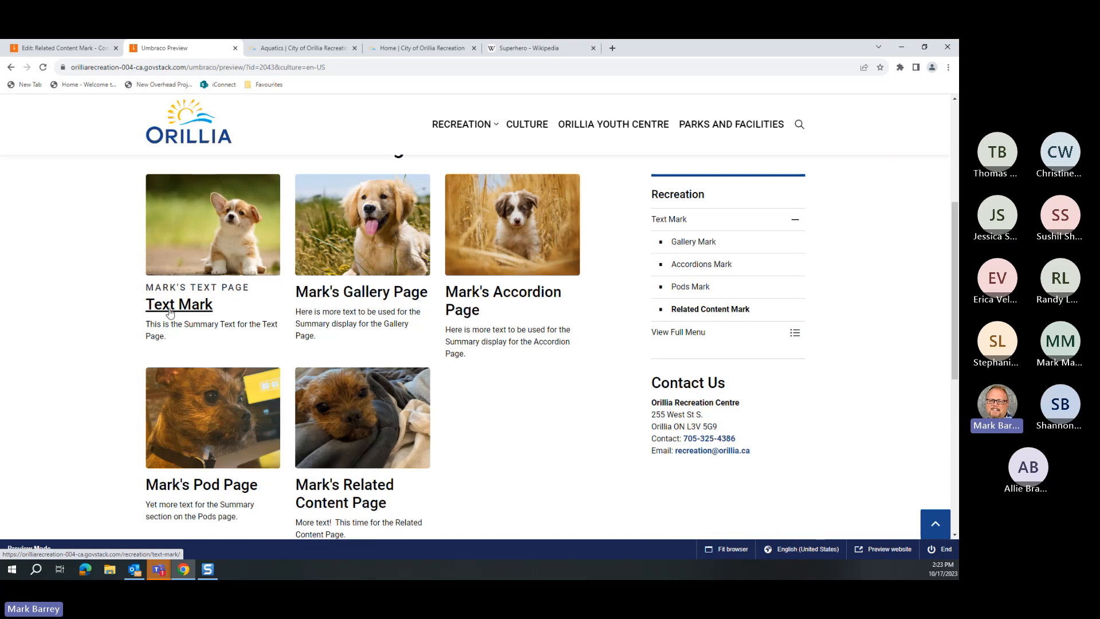
# Step: Follow the pod link to Mark's Gallery Page in the preview and look over the page's content
pyautogui.click(342, 294)
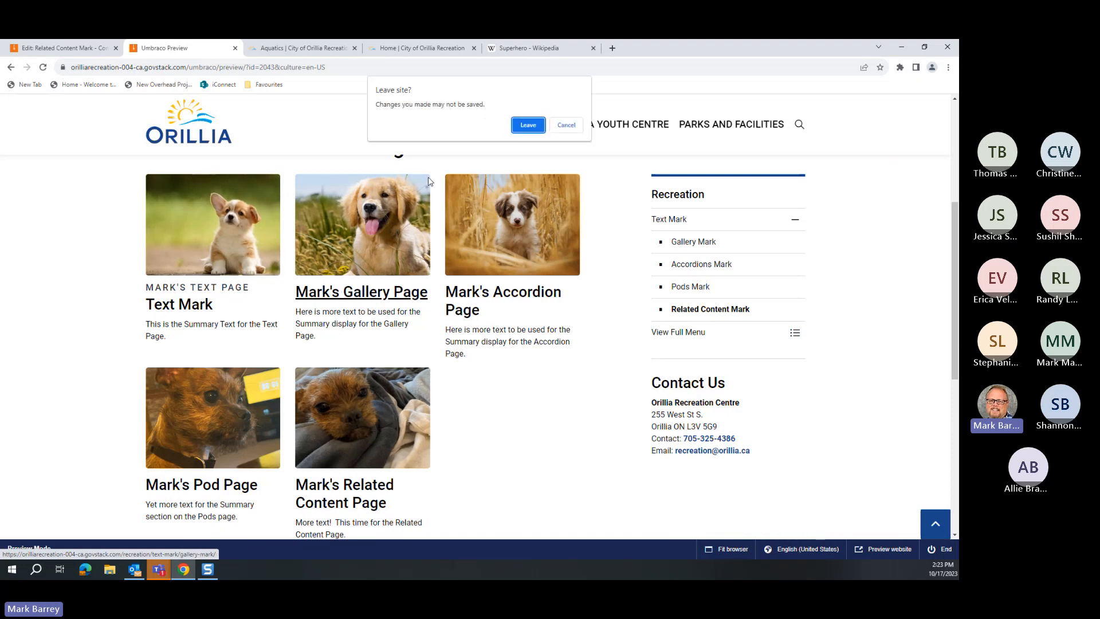
pyautogui.click(524, 123)
pyautogui.scroll(-3, 459, 328)
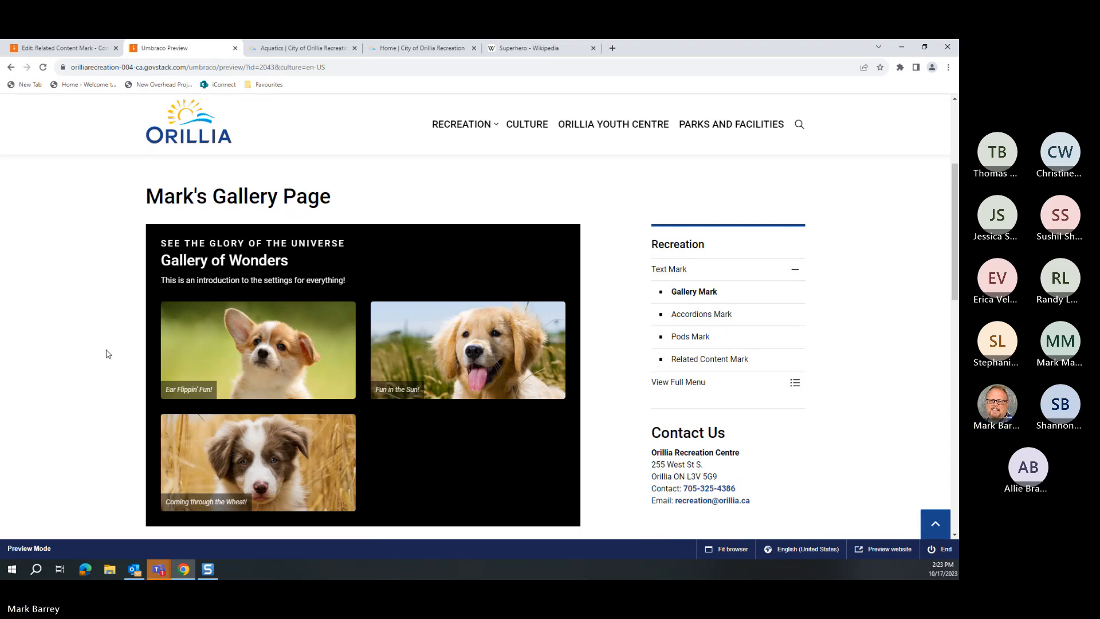
pyautogui.scroll(-1, 54, 317)
pyautogui.scroll(-3, 57, 312)
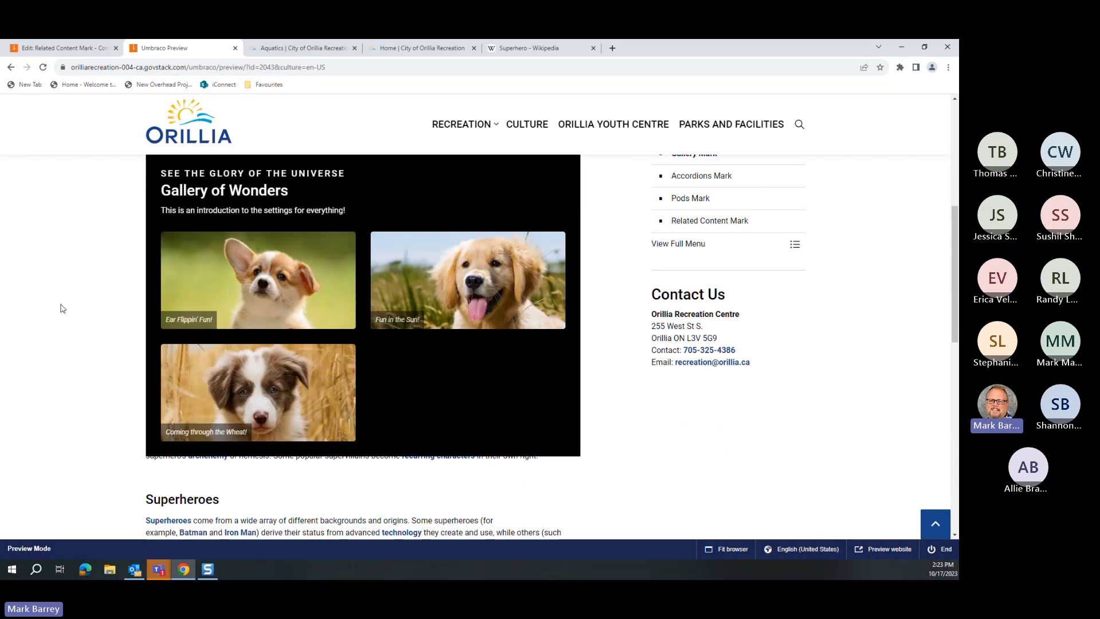
pyautogui.scroll(5, 61, 305)
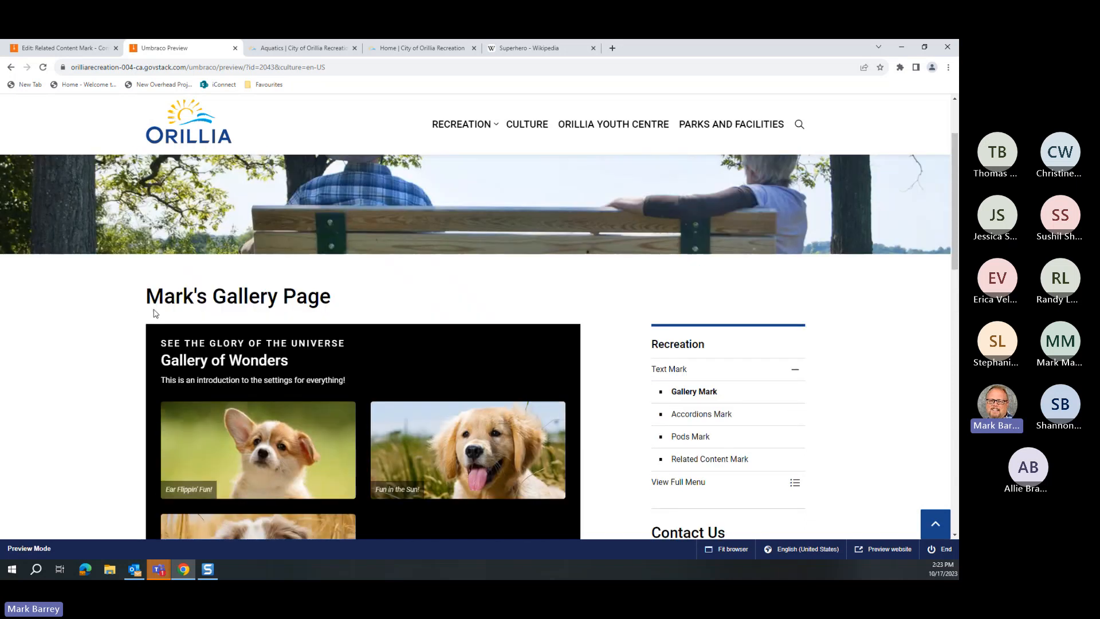
pyautogui.scroll(-3, 89, 318)
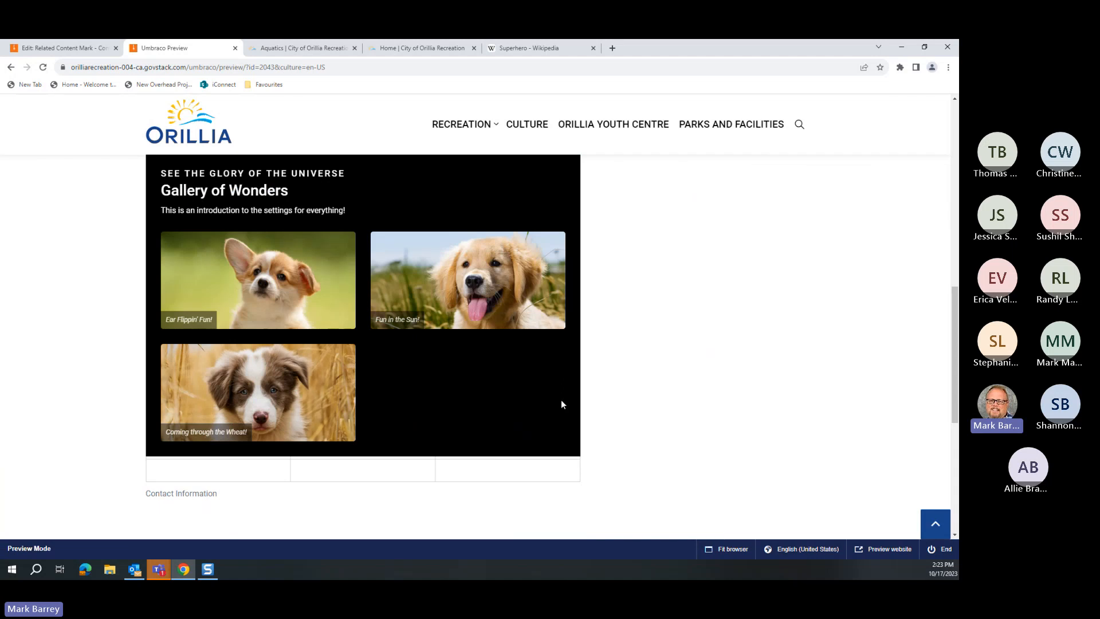
# Step: Return to the Related Content Mark editor, view the Pods component's layout and component settings, and close them without changes
pyautogui.click(87, 51)
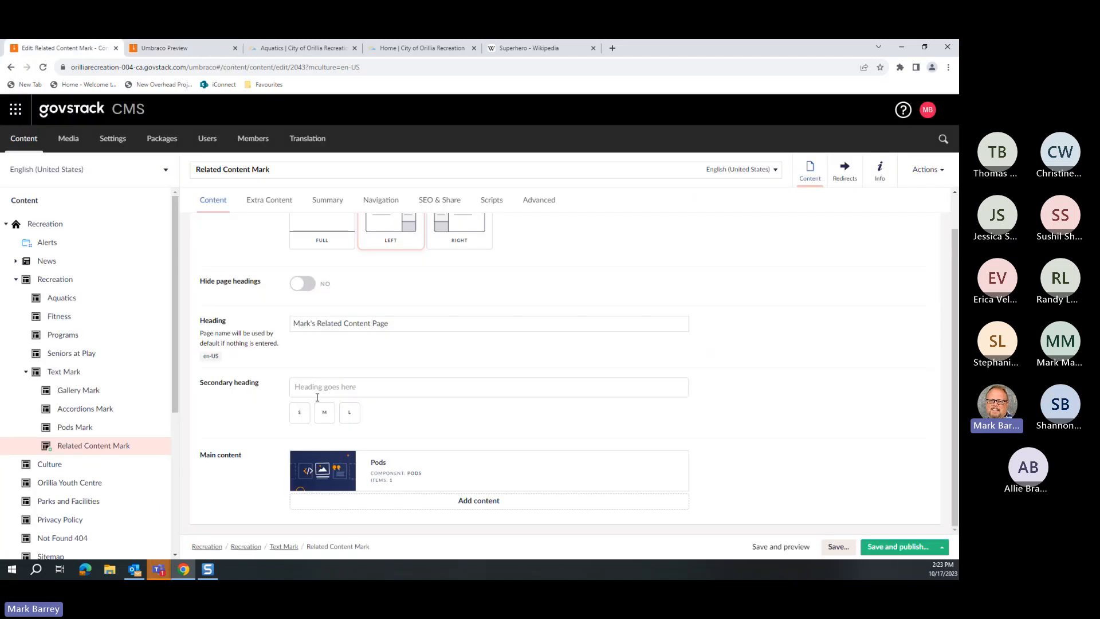
pyautogui.click(646, 462)
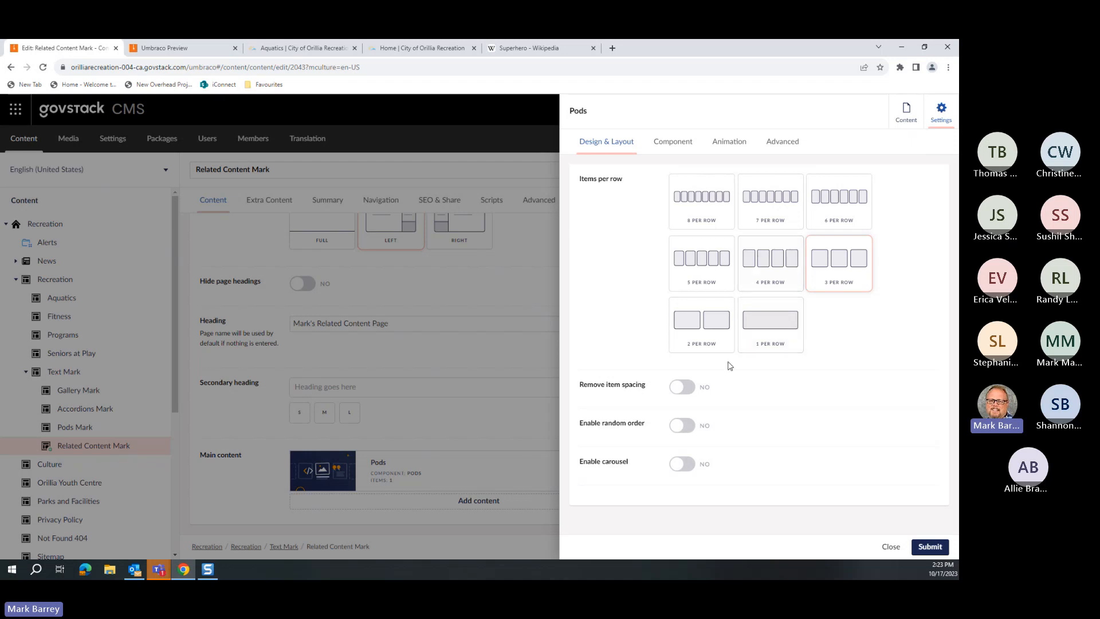
pyautogui.click(675, 144)
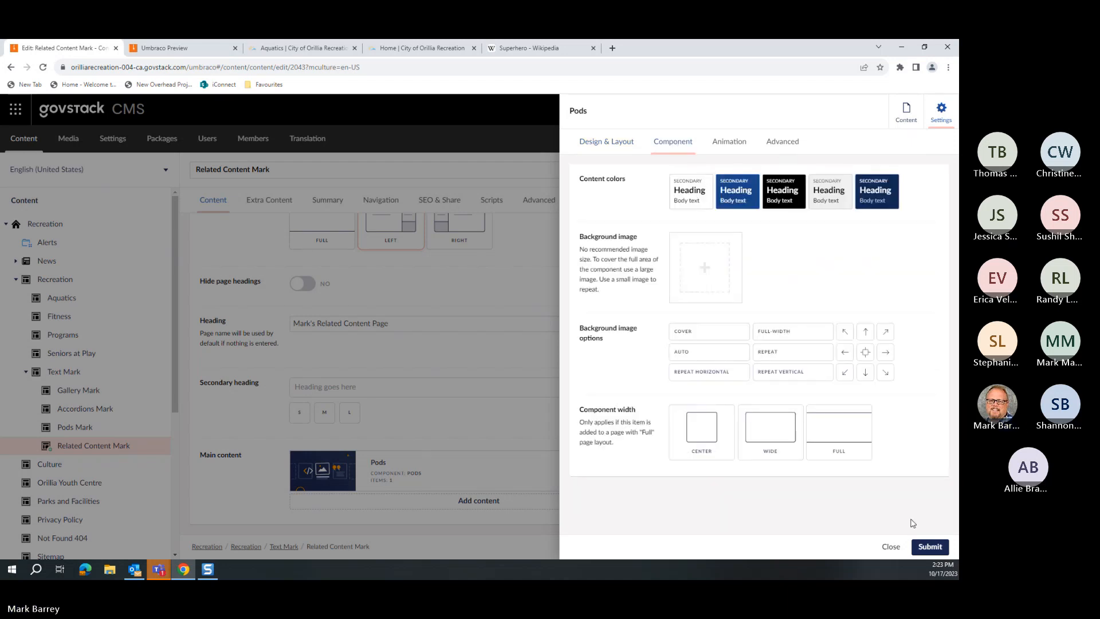
pyautogui.click(891, 547)
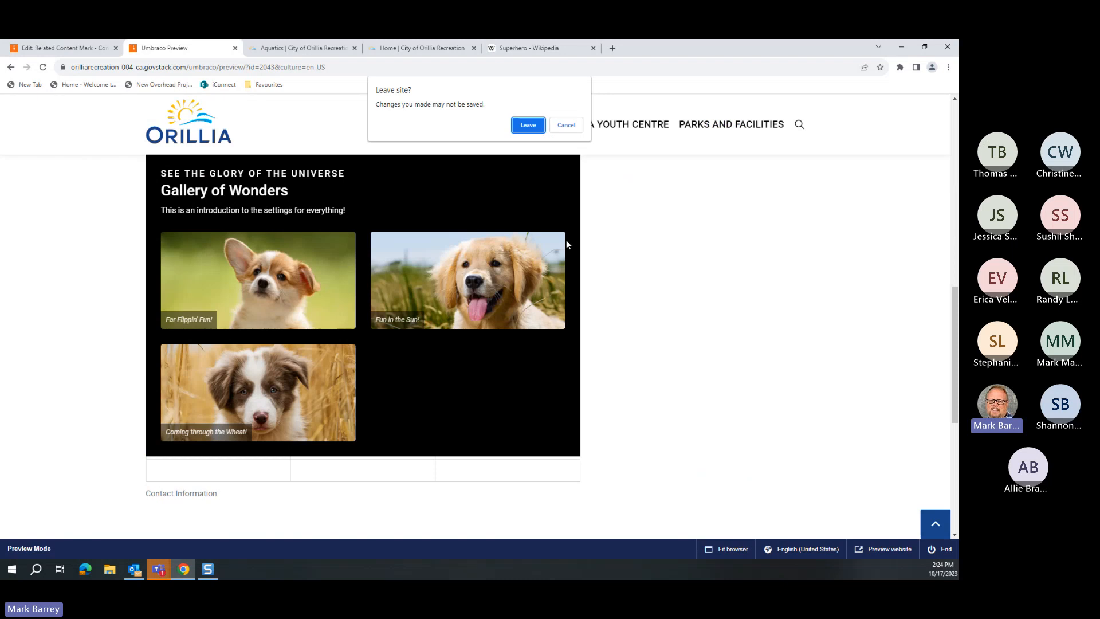
# Step: Reload the preview with the Related Content Mark page and view its related page summaries
pyautogui.click(528, 127)
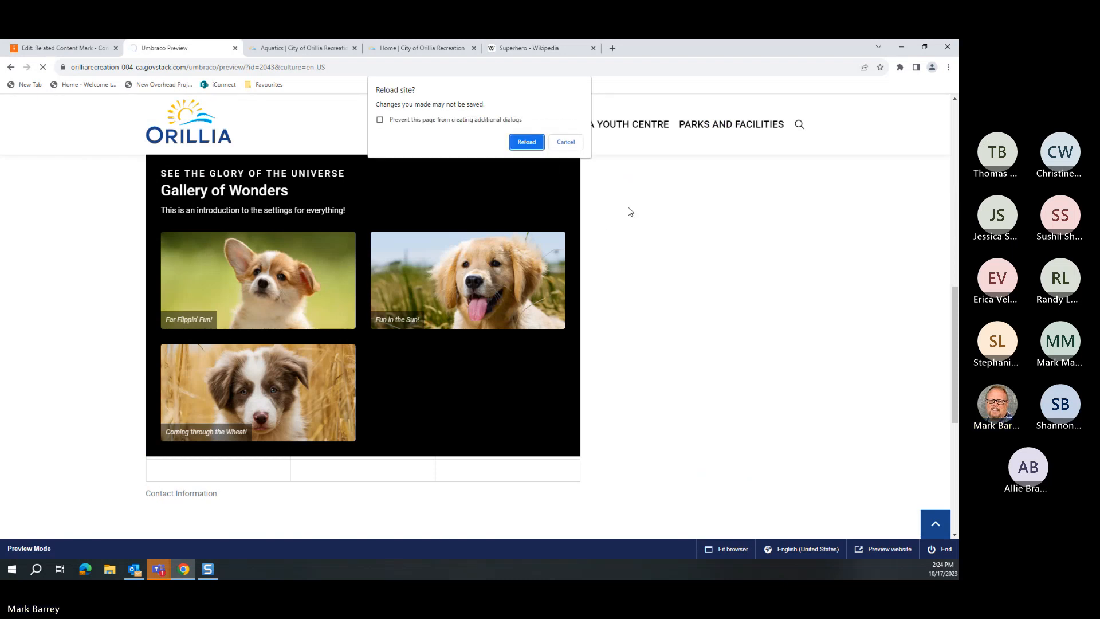
pyautogui.click(537, 145)
pyautogui.scroll(-6, 579, 189)
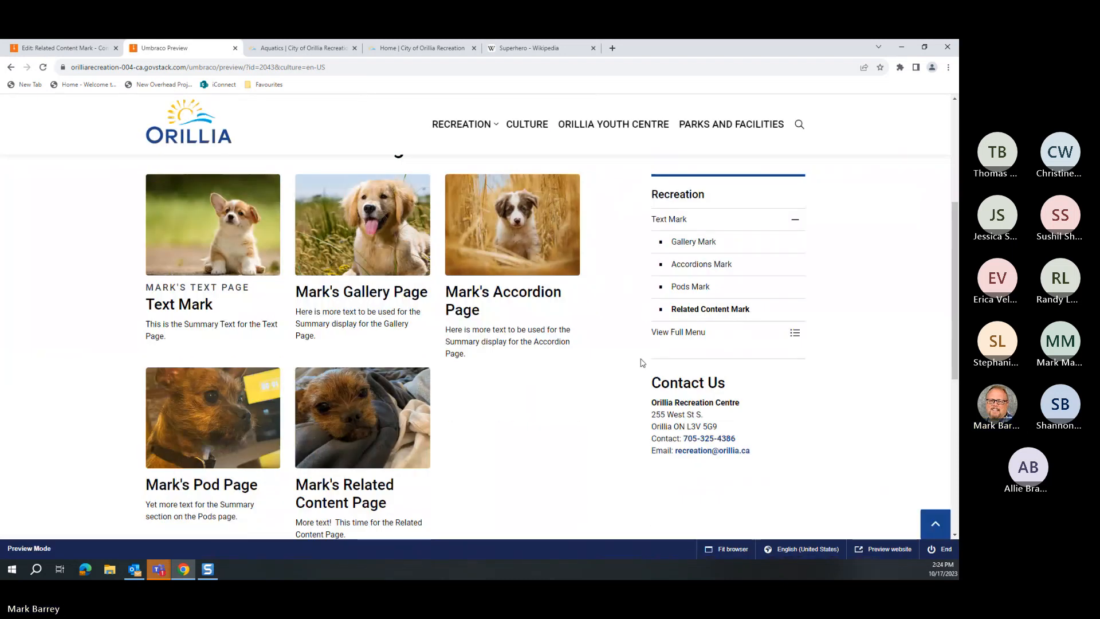